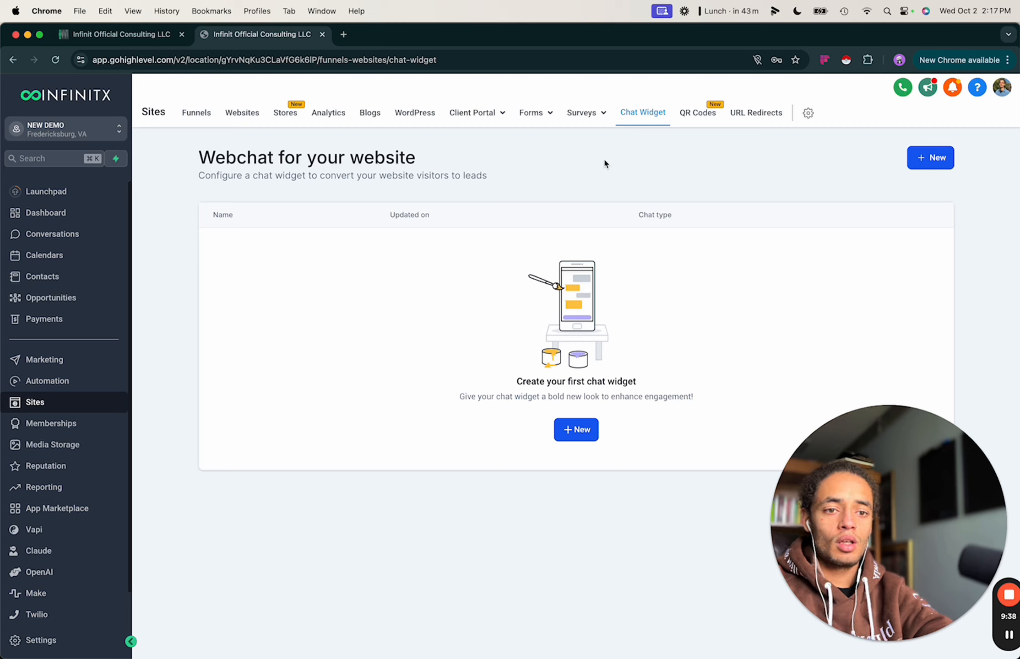
Open Memberships to view the courses dashboard, with opt-ins, members, sales and checkouts at zero.
click(57, 425)
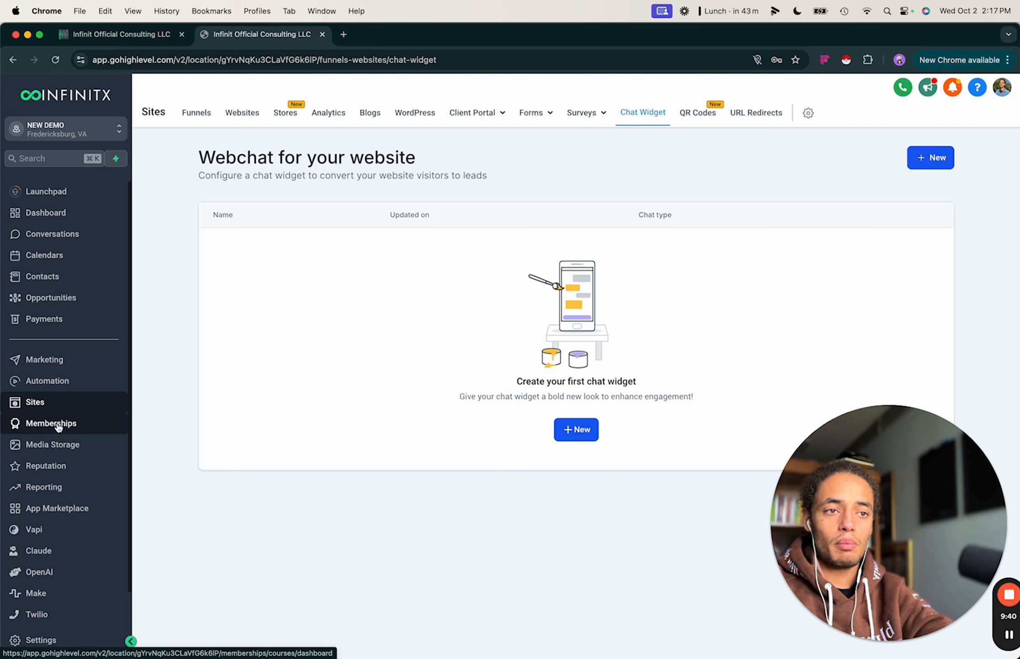
click(62, 424)
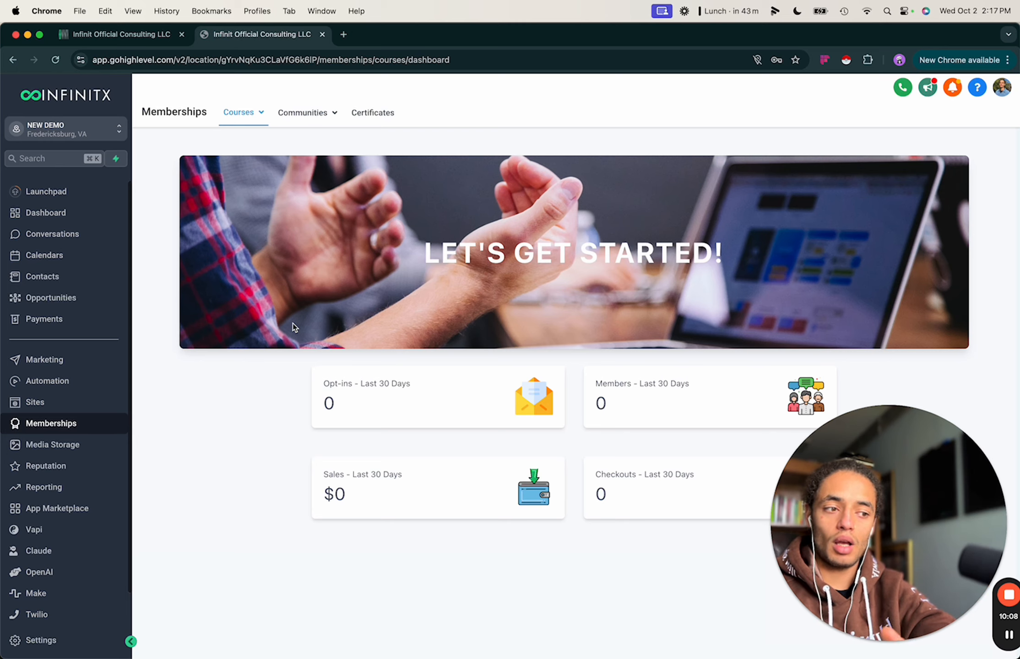
Open Media Storage and accept merging all assets, leaving a Relocated Item folder.
click(64, 446)
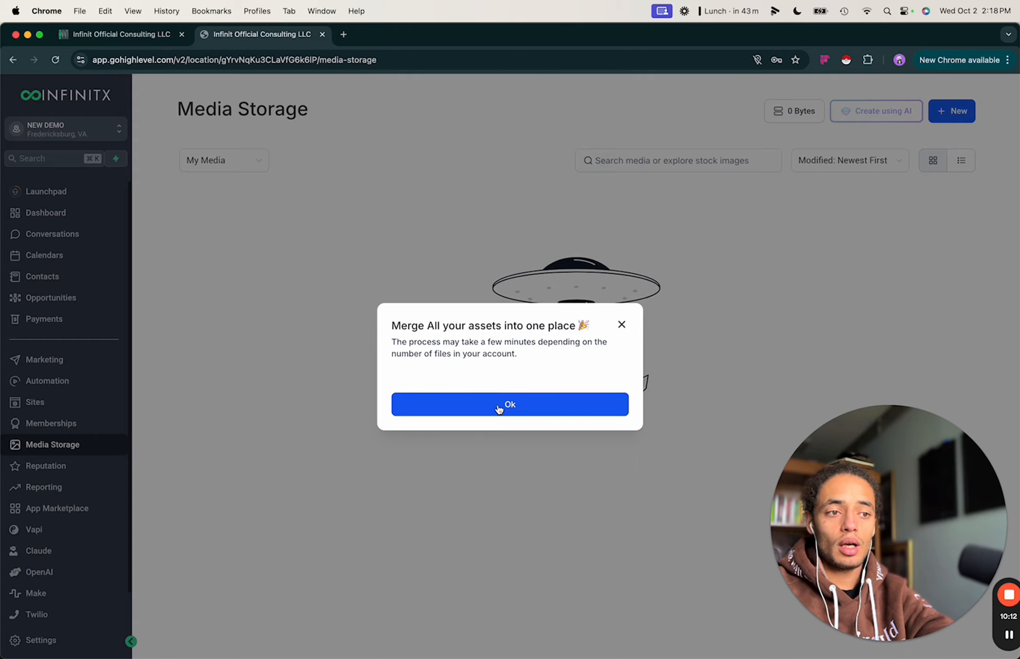
click(499, 403)
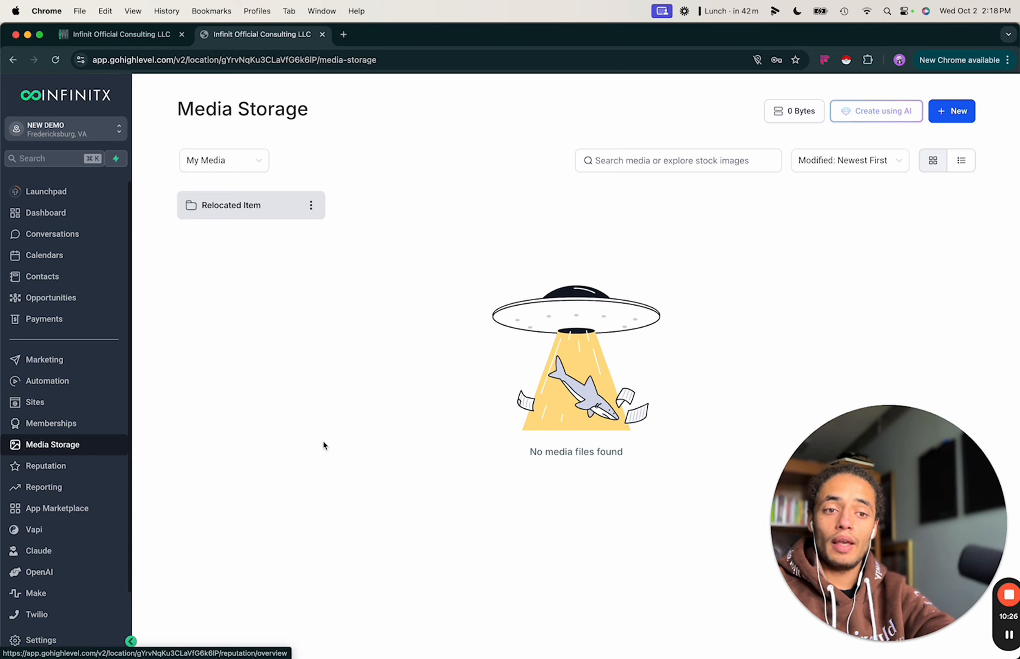
Browse the Reputation overview, Requests, Reviews and Widgets, then view Reporting's Google Ads Report.
click(55, 467)
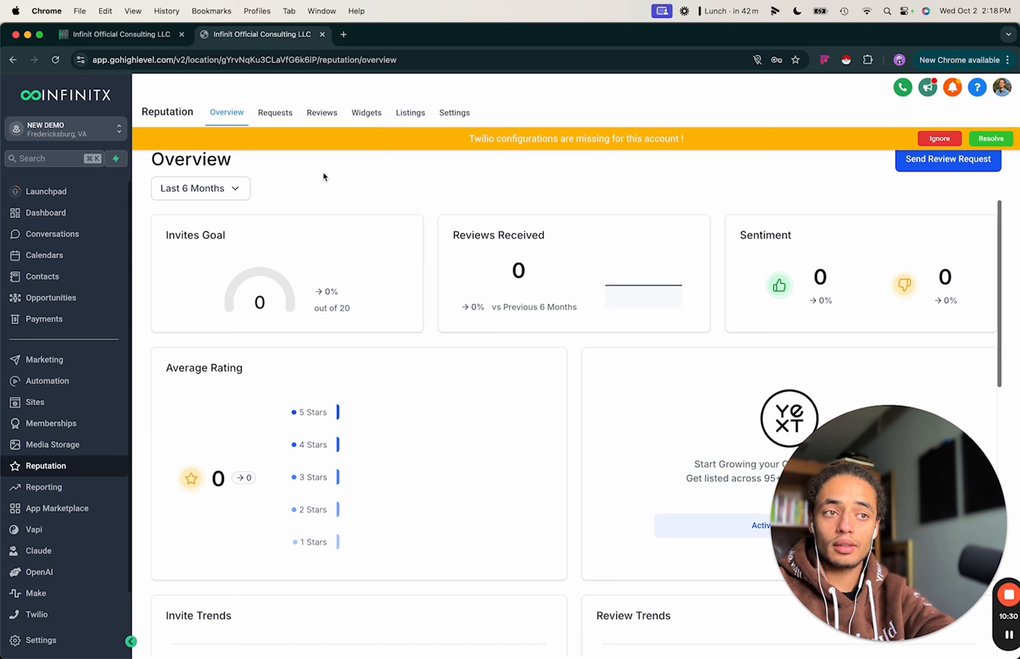
scroll(389, 441, down, 2)
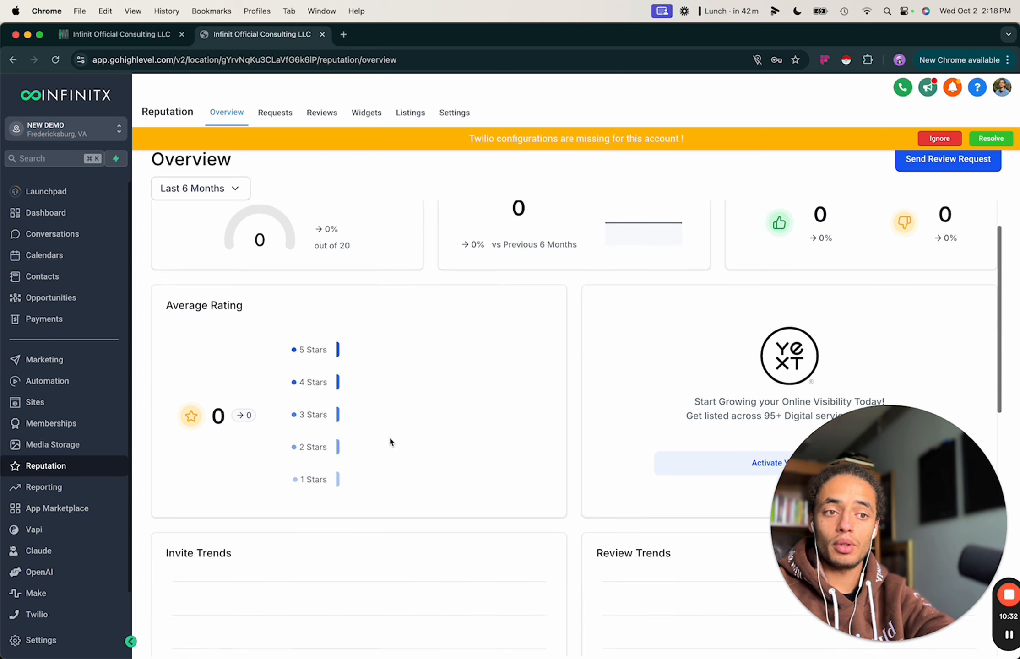
scroll(388, 441, up, 2)
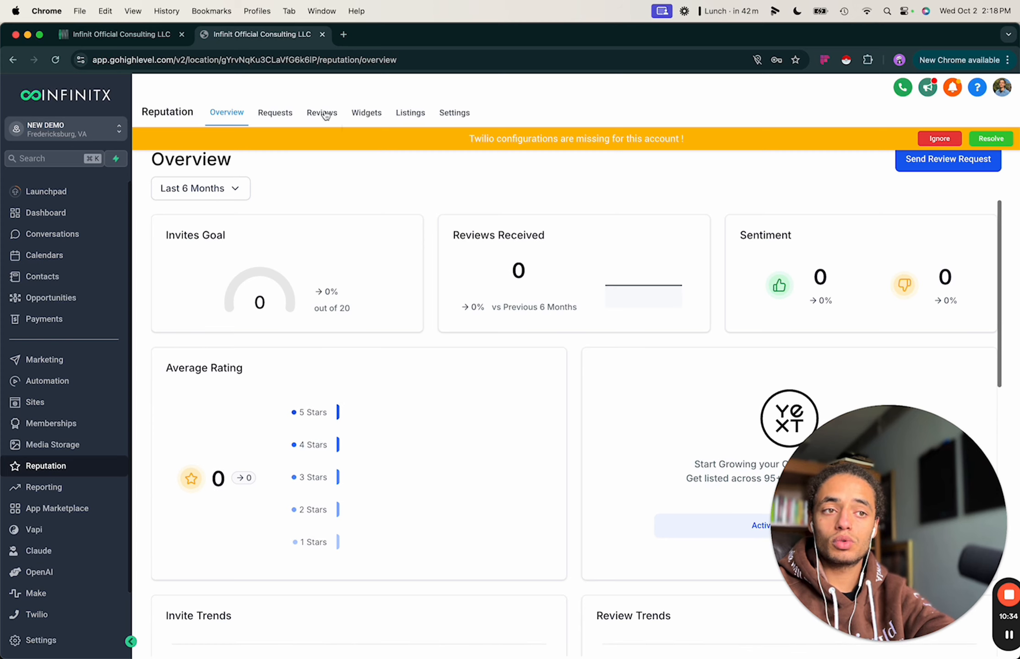
click(286, 117)
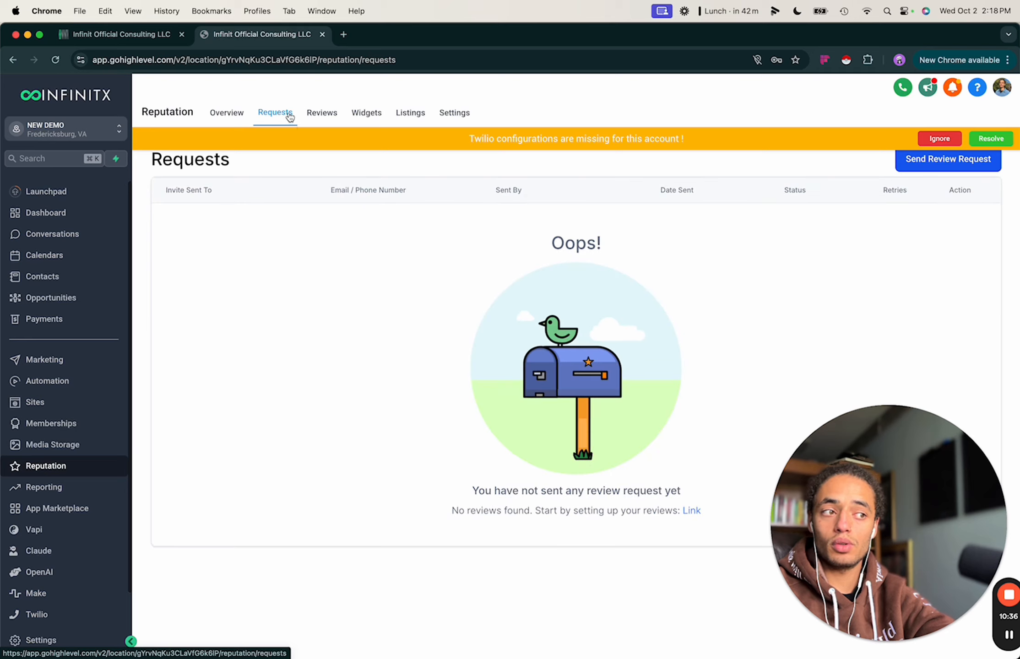
click(318, 117)
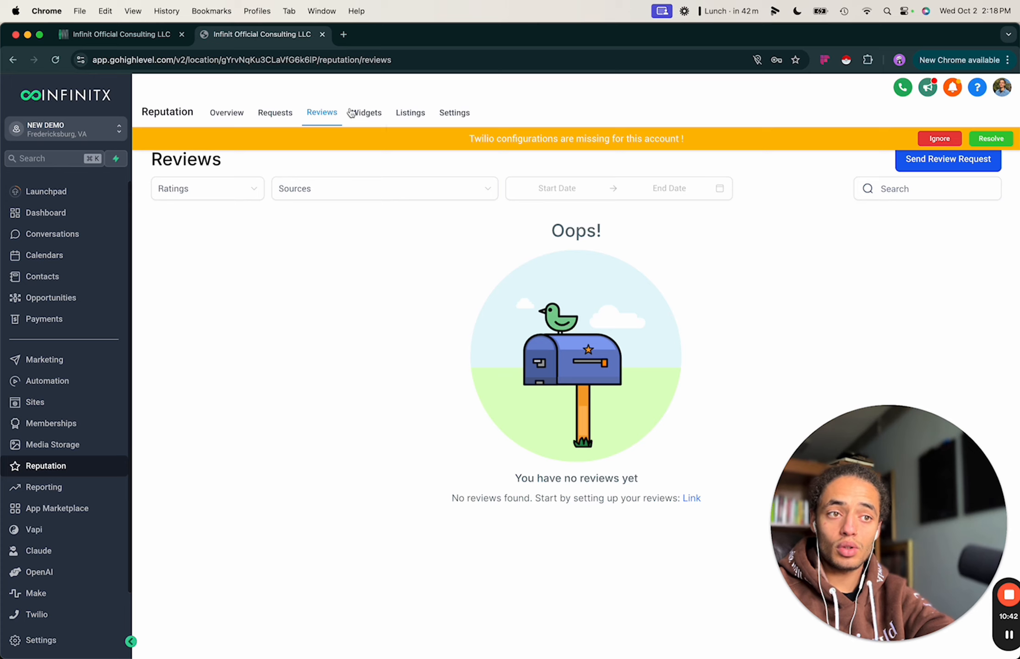
click(365, 114)
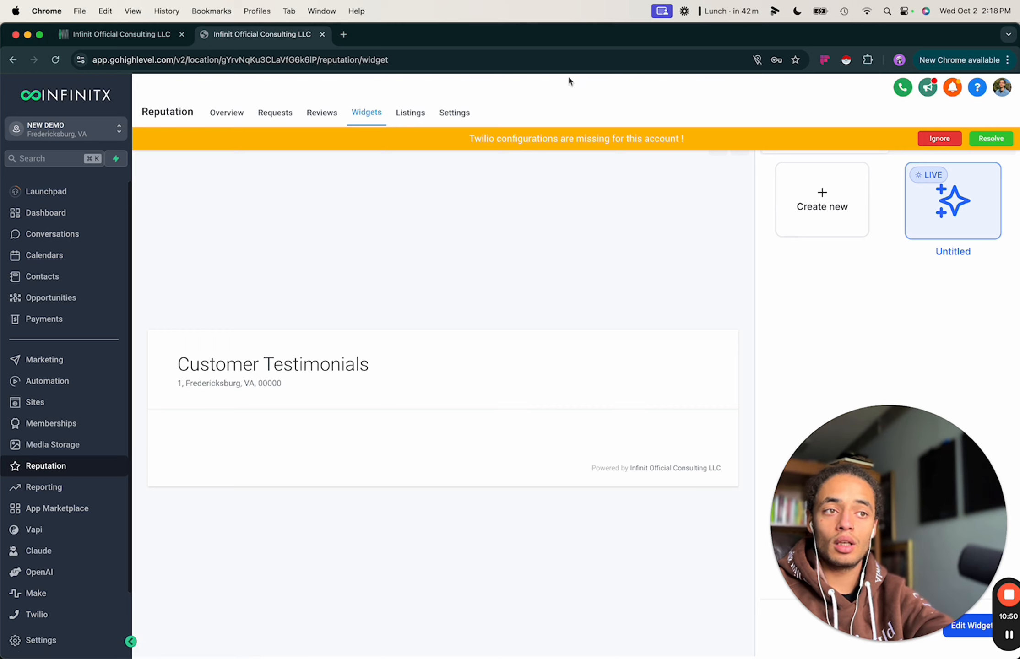
click(60, 492)
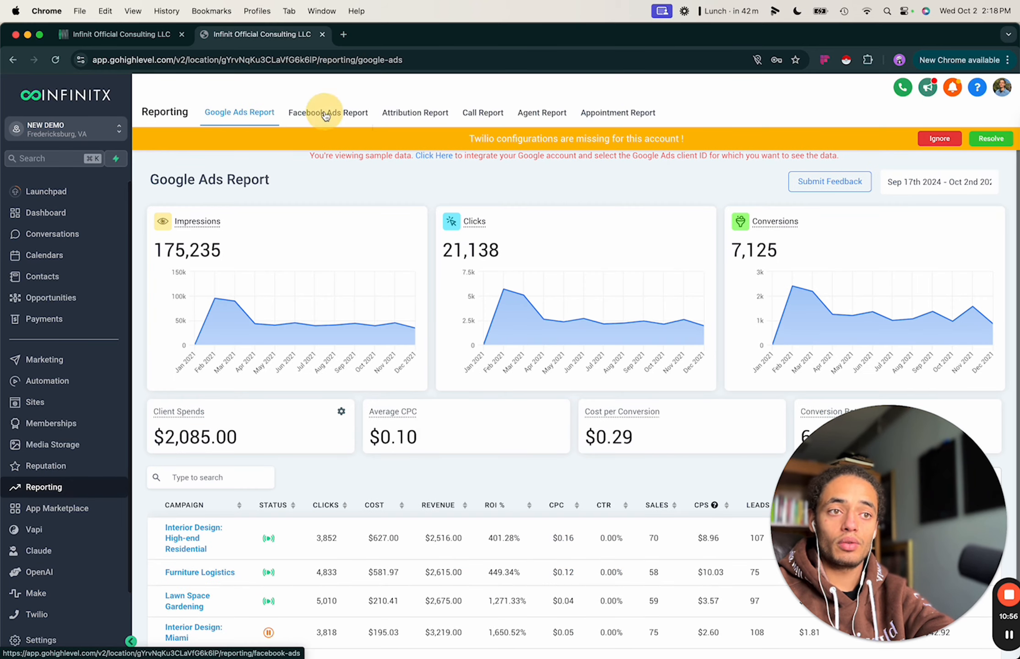
View the Facebook Ads Report, then scroll through the Agent Report.
click(327, 116)
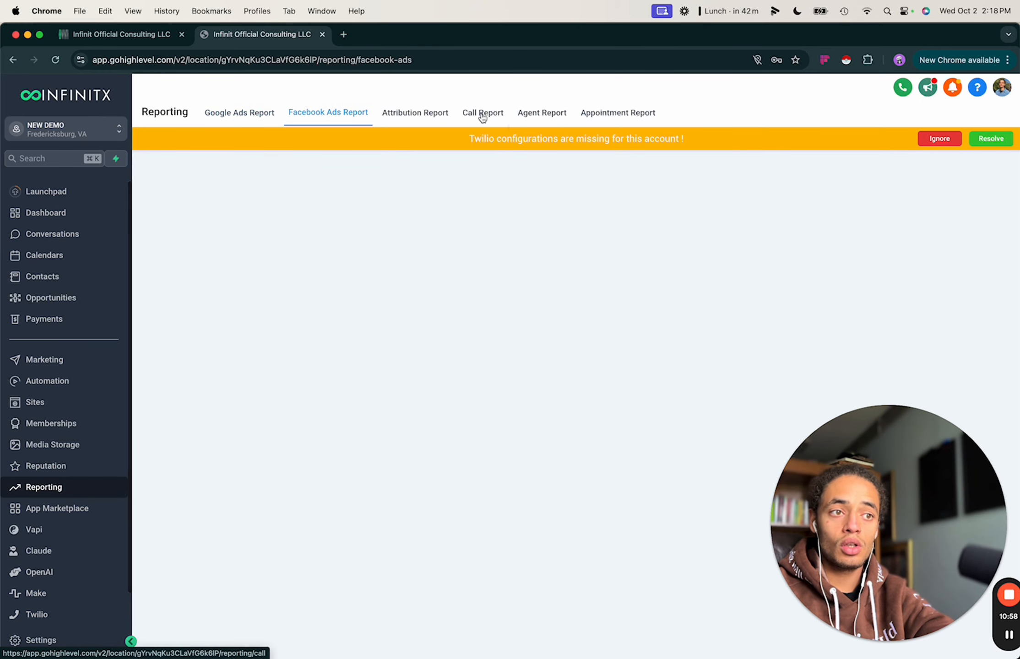
click(538, 120)
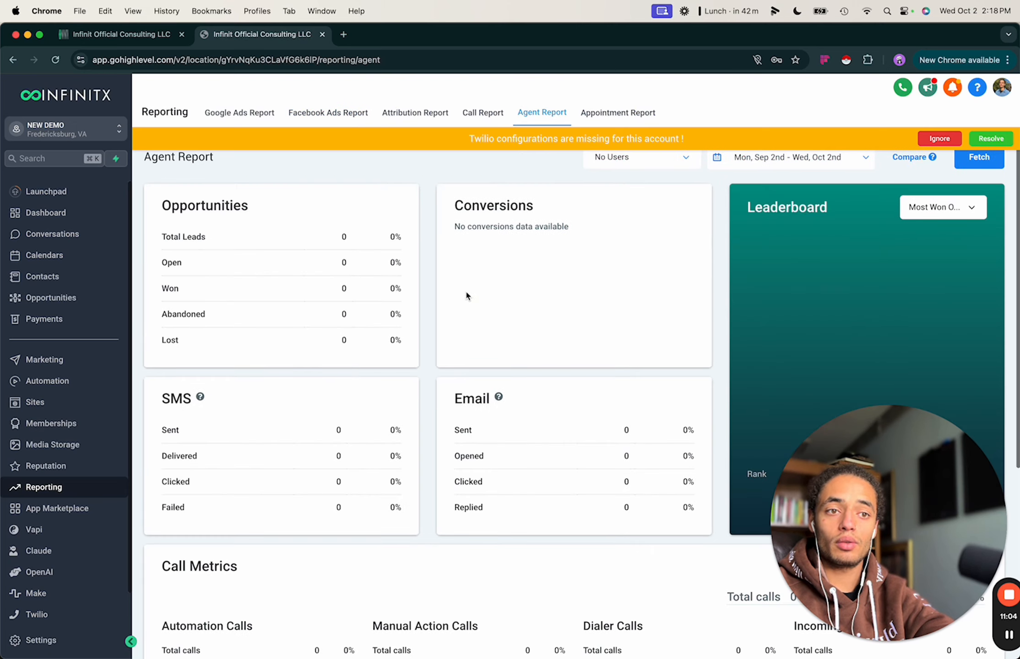
scroll(465, 289, down, 5)
scroll(466, 291, up, 5)
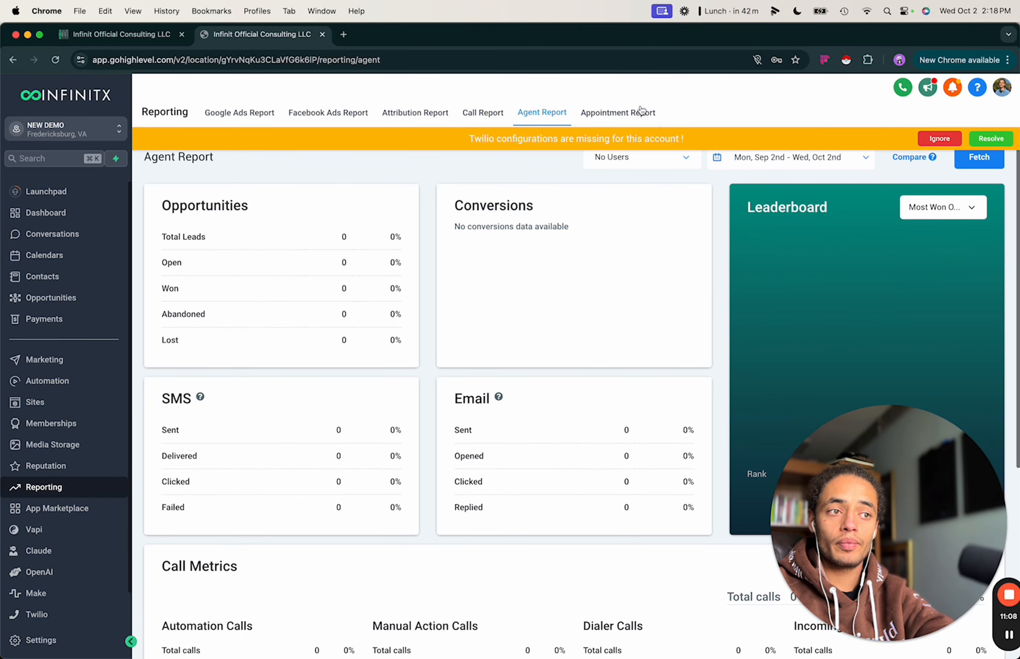
scroll(433, 302, down, 1)
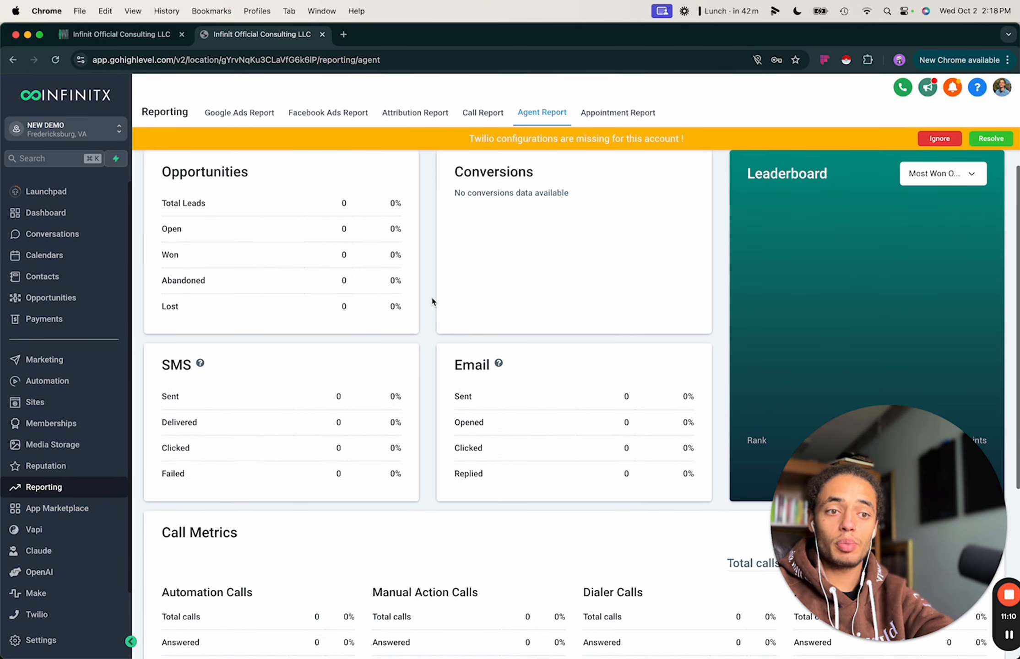
scroll(435, 544, down, 4)
scroll(436, 545, up, 5)
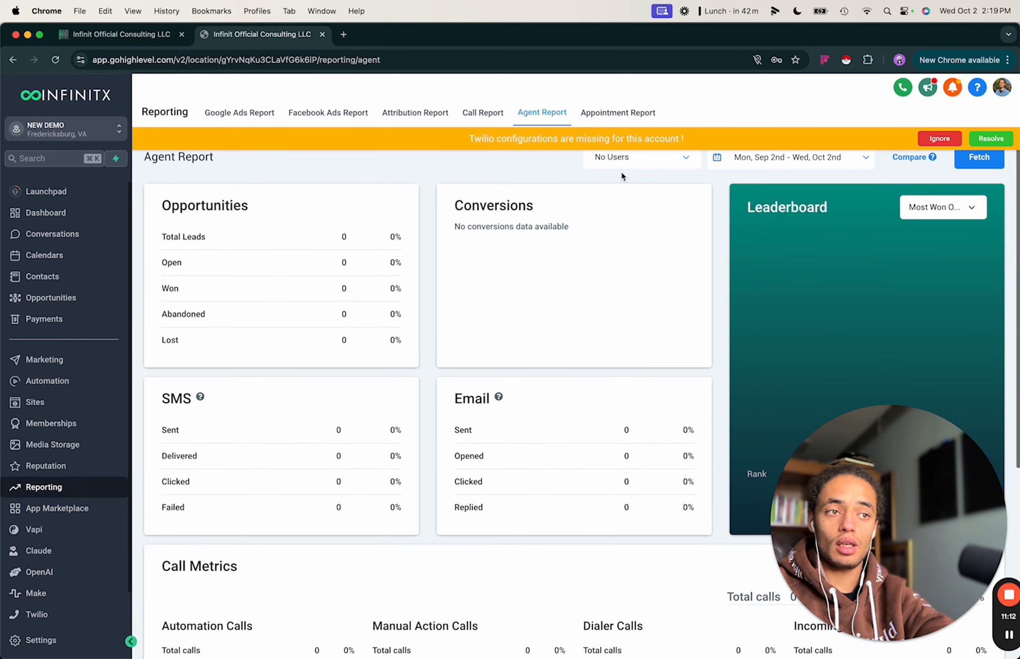
Review the Appointment Report for 2024-09-02 to 2024-10-02, with all counts at zero.
click(612, 119)
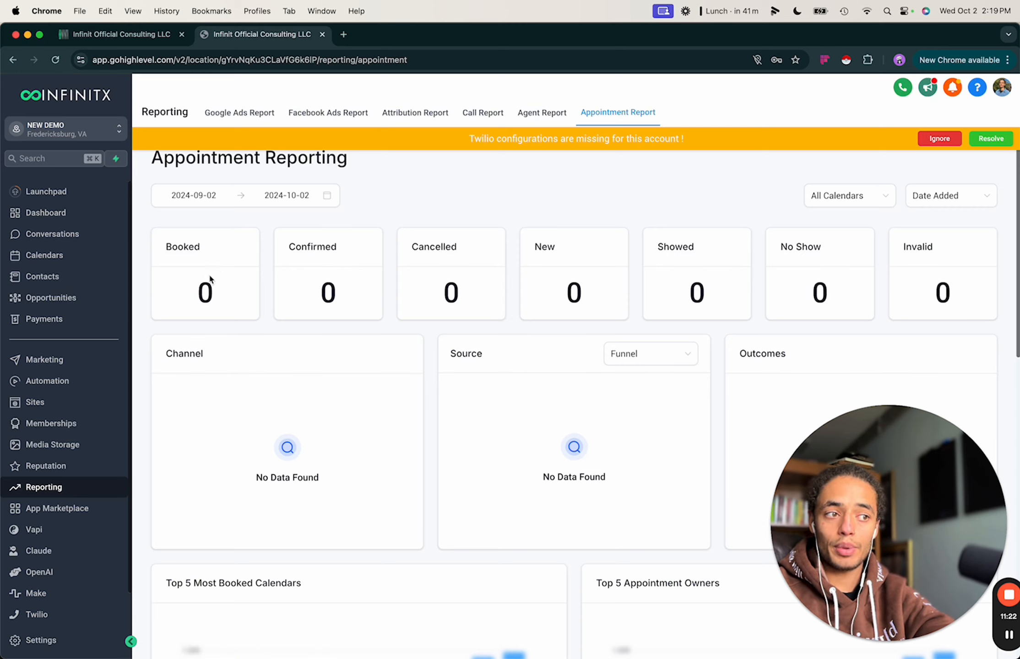
scroll(365, 422, down, 4)
scroll(366, 424, up, 4)
scroll(68, 376, down, 2)
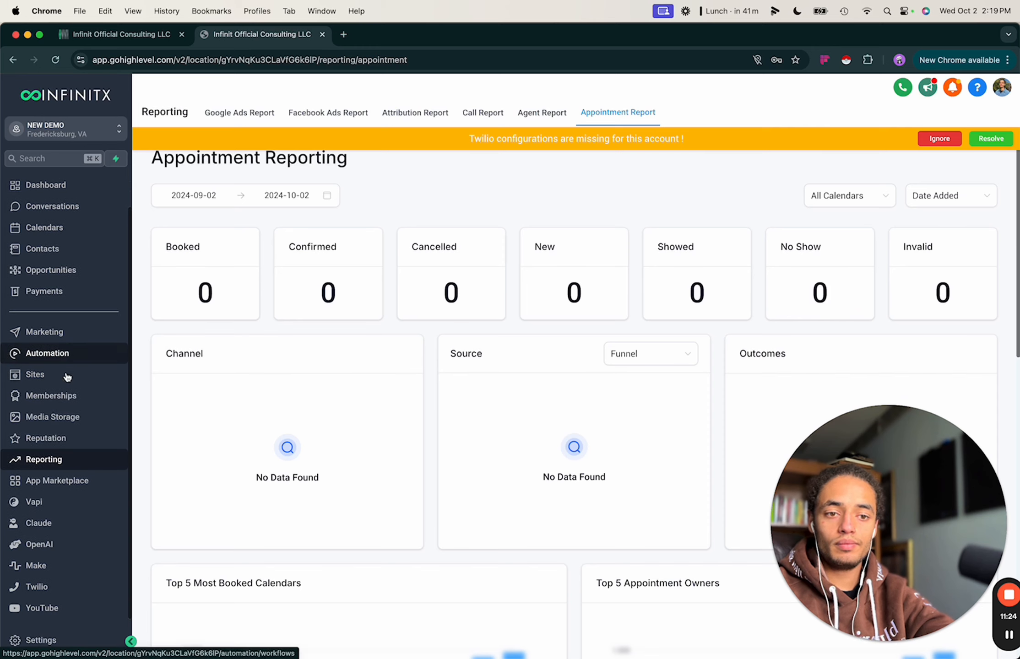
Browse the App Marketplace listing 177 apps.
click(54, 481)
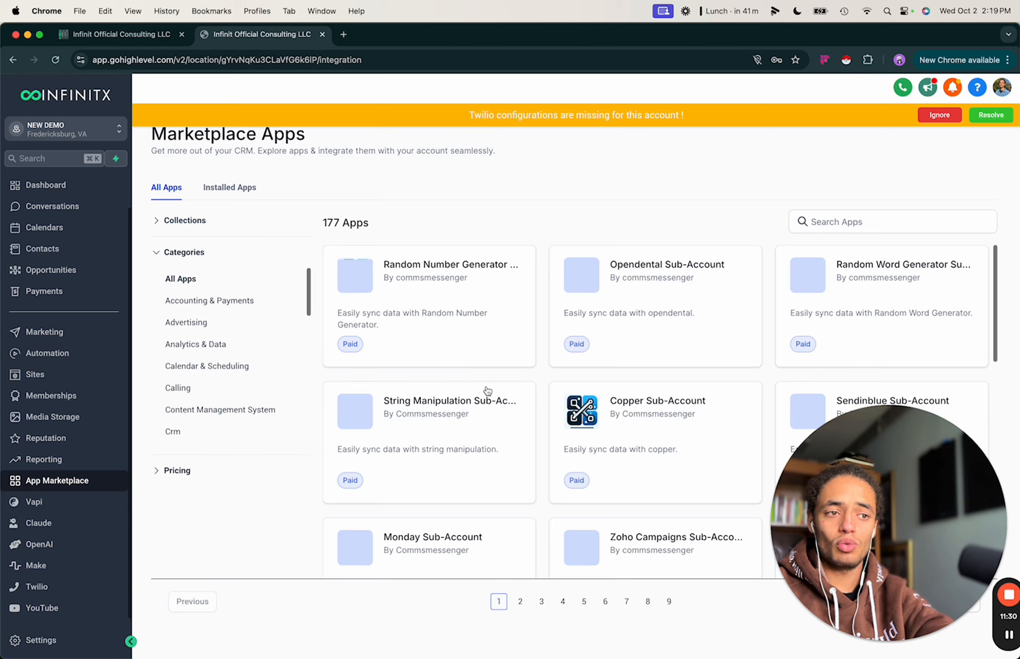
scroll(487, 391, down, 2)
scroll(487, 390, down, 8)
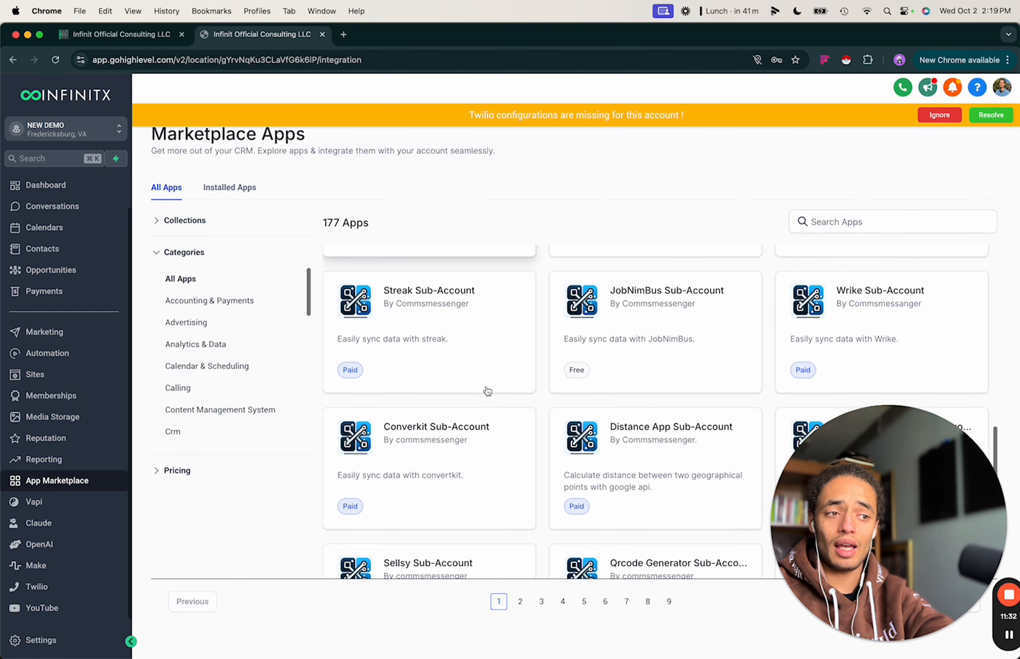
scroll(485, 391, up, 8)
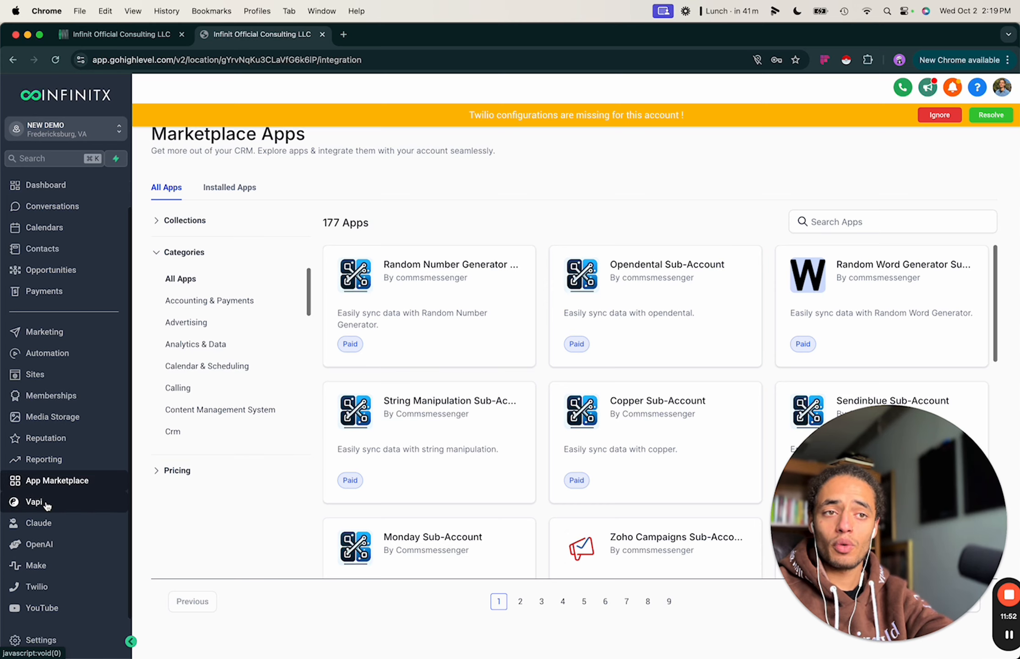
Open and close the Vapi, Claude, OpenAI and YouTube sidebar links, then go to Settings.
click(46, 502)
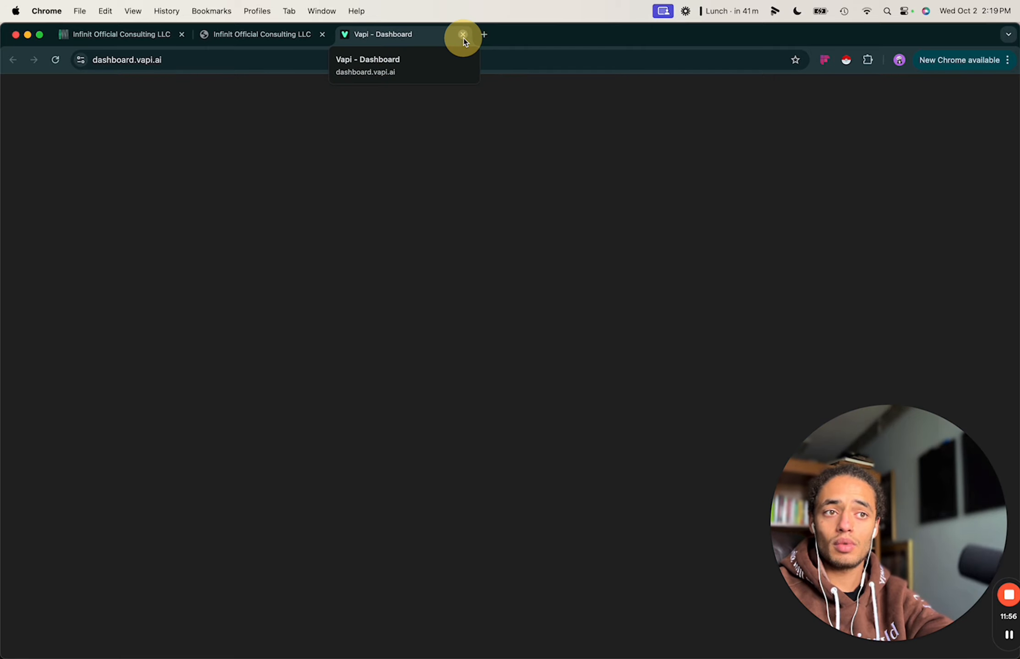
click(462, 35)
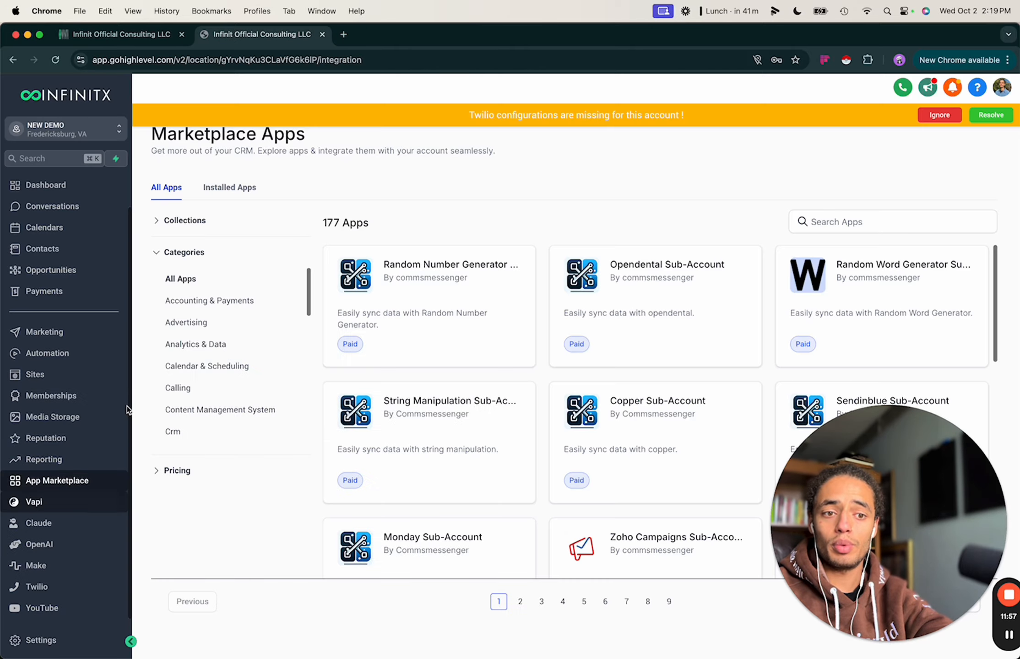
click(52, 525)
click(463, 34)
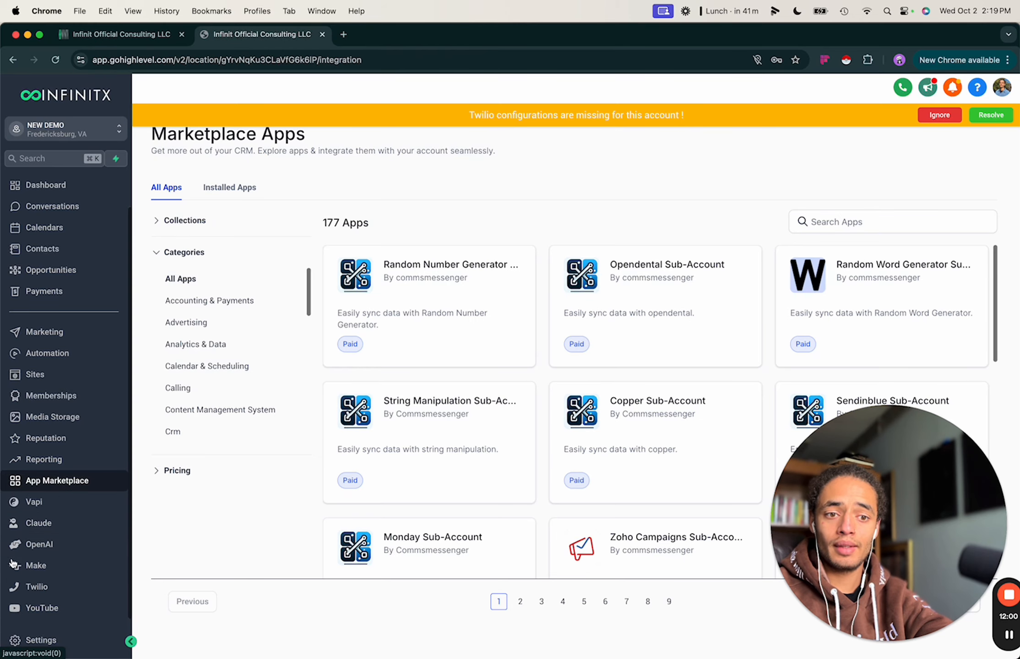
click(39, 545)
click(463, 34)
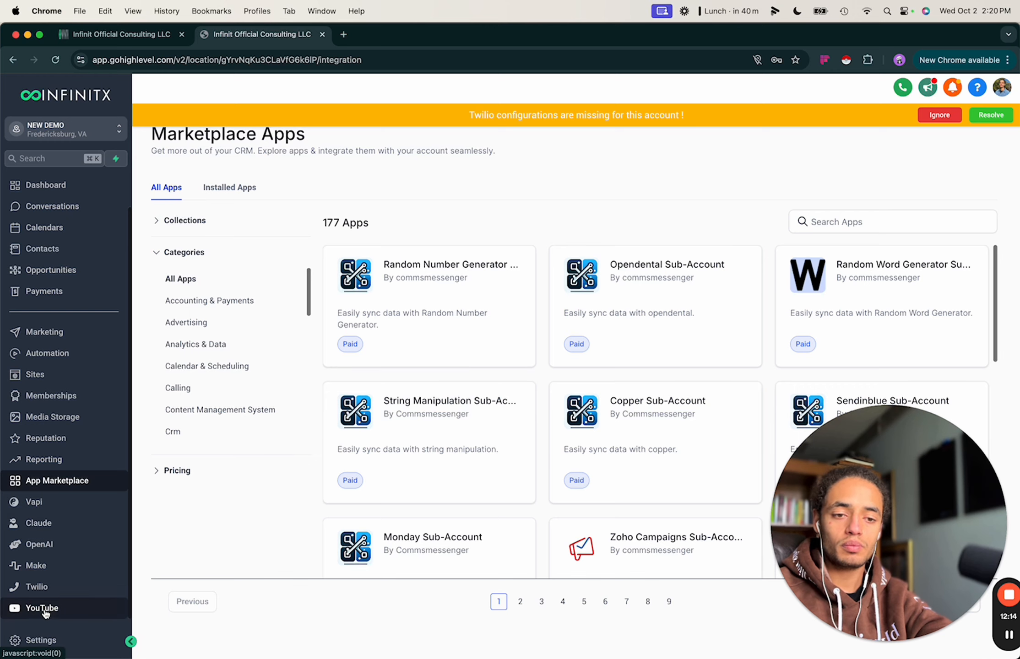
click(28, 607)
click(462, 34)
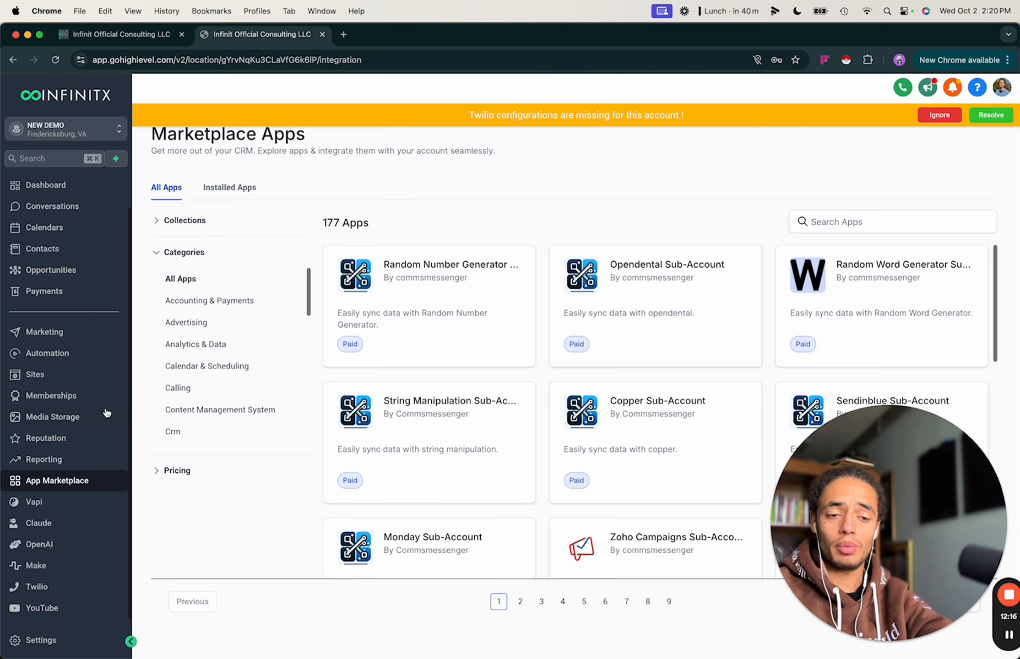
click(40, 640)
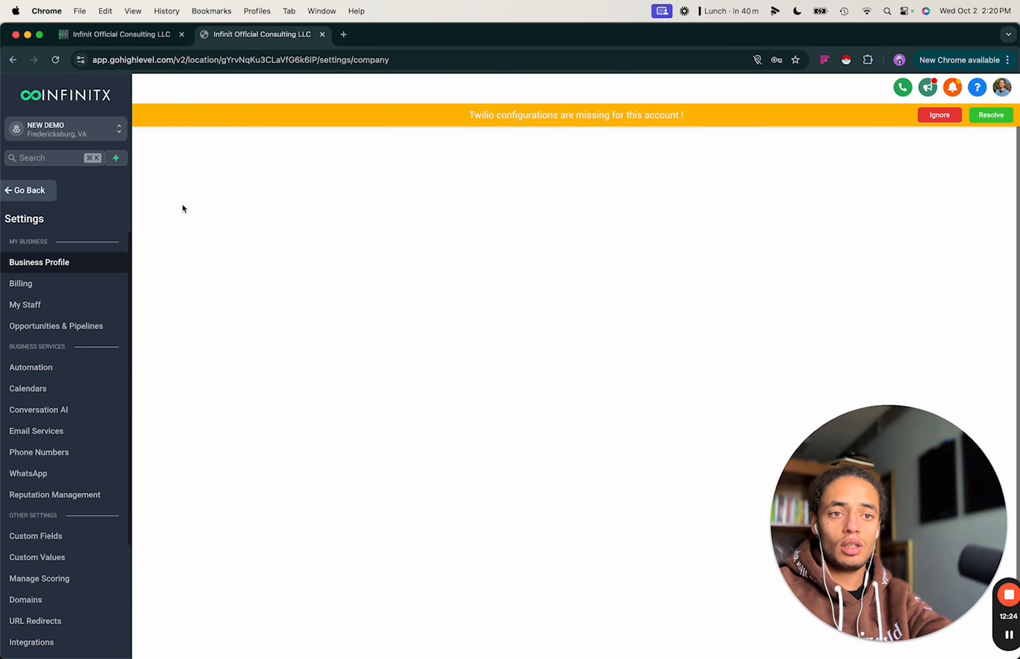
Scroll through the Business Profile settings showing NEW DEMO as the friendly business name.
scroll(300, 276, down, 1)
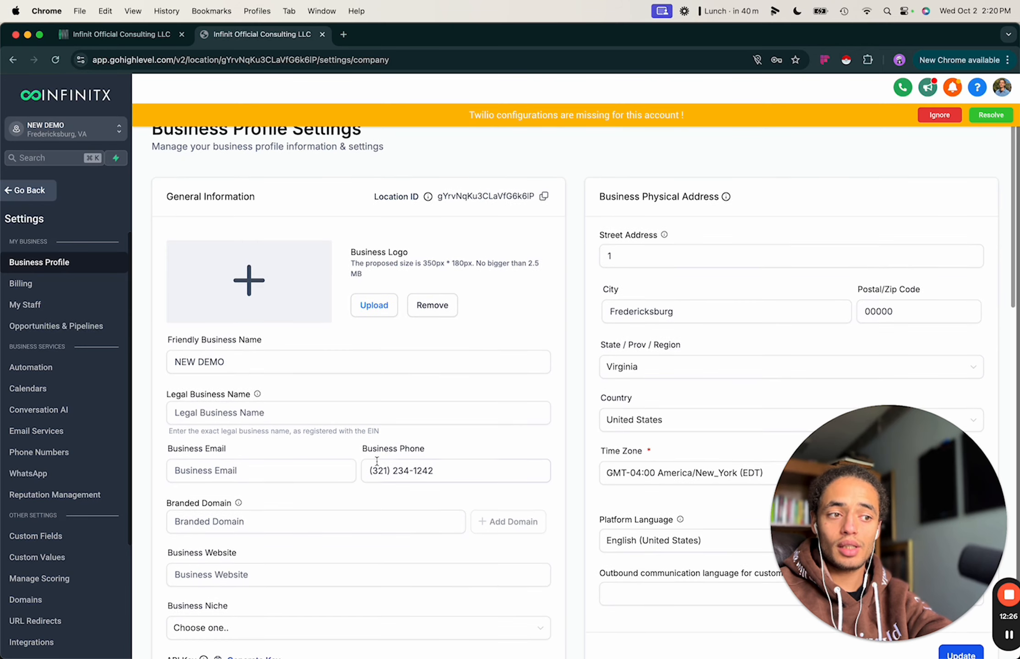
scroll(458, 399, down, 4)
scroll(448, 451, down, 10)
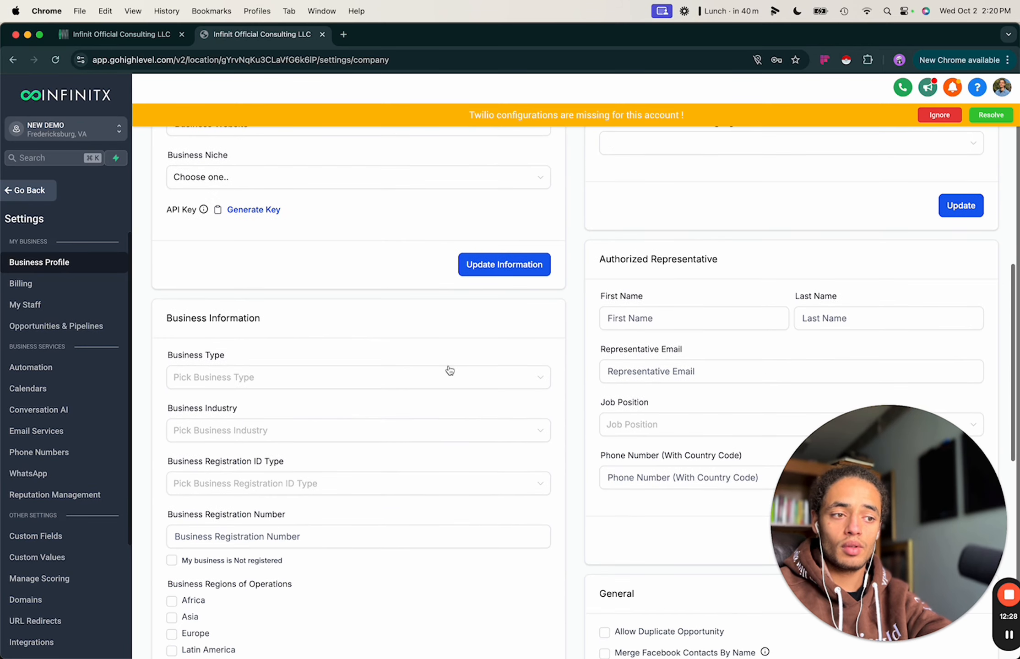
scroll(527, 468, down, 13)
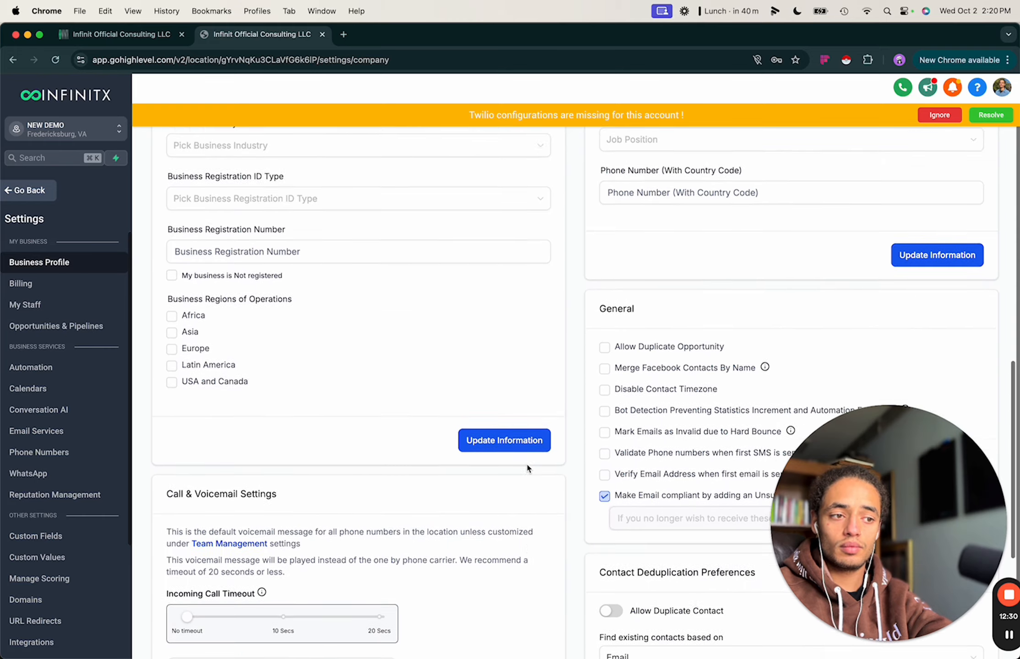
scroll(526, 462, down, 1)
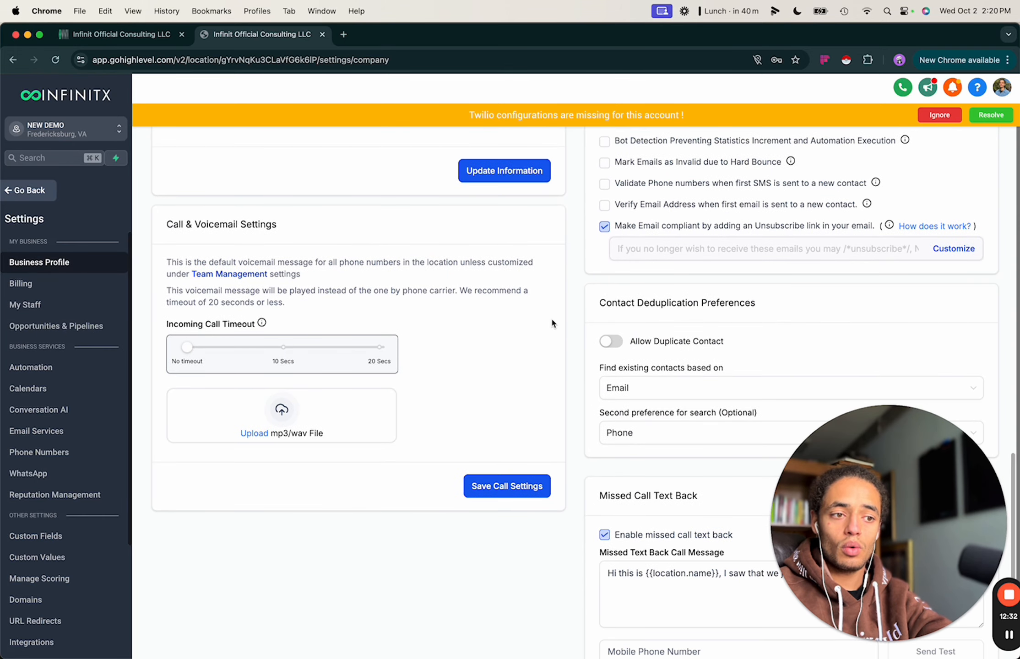
scroll(551, 318, down, 3)
scroll(551, 317, up, 6)
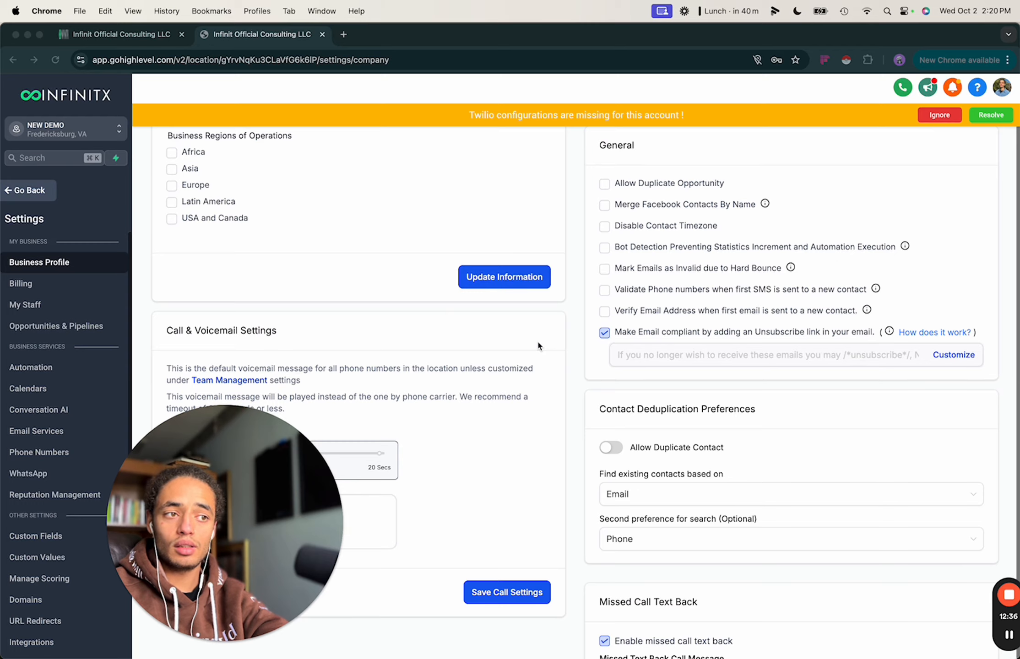
scroll(536, 345, up, 3)
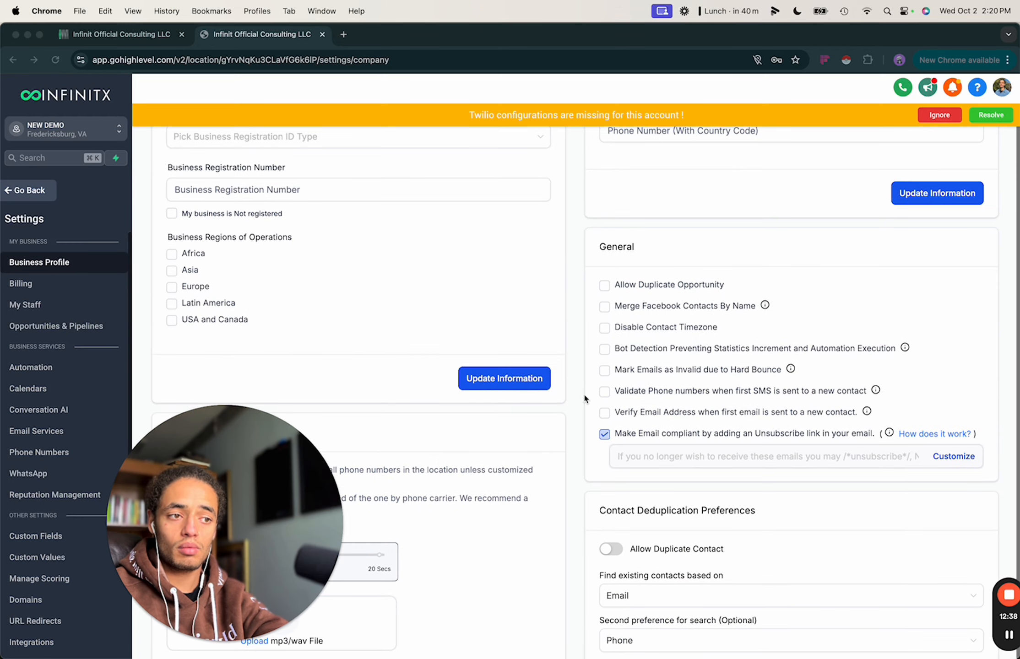
scroll(594, 249, up, 1)
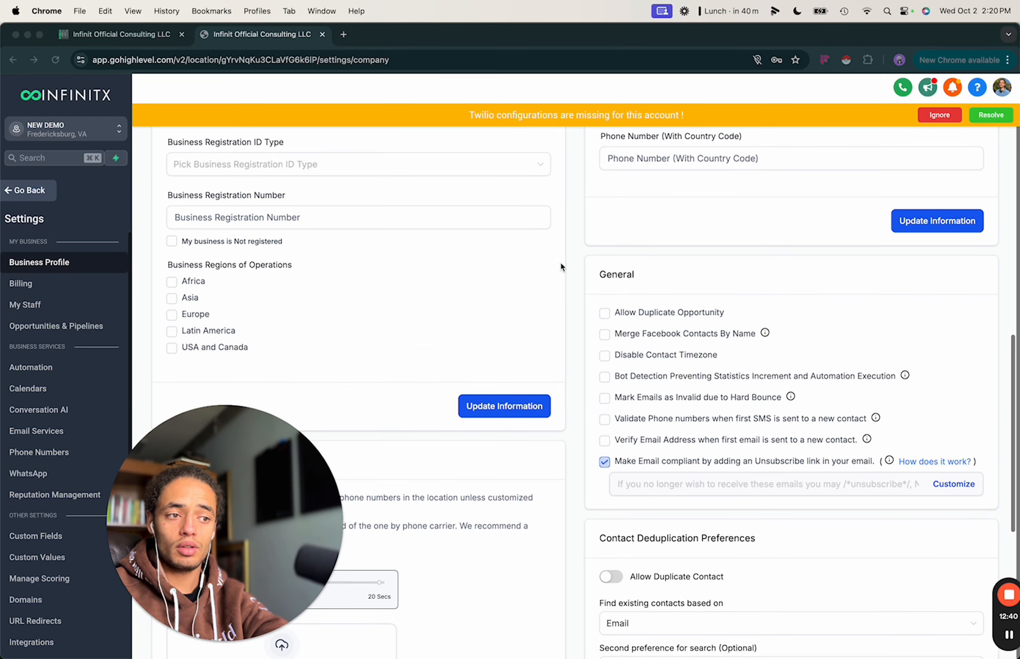
Check, then uncheck 'Mark Emails as Invalid due to Hard Bounce'.
click(583, 344)
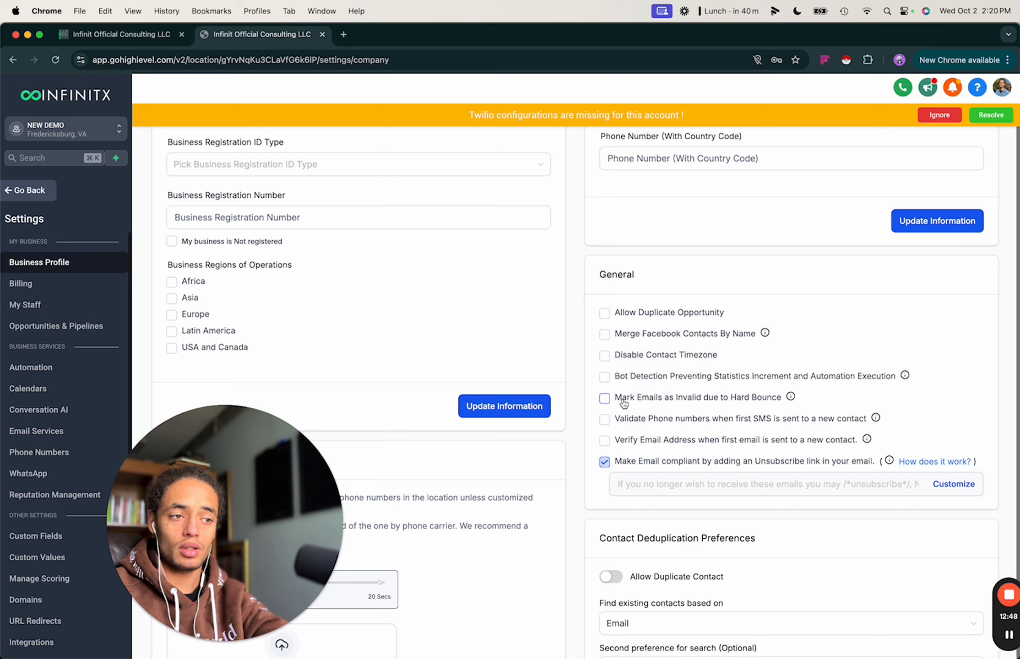
click(605, 399)
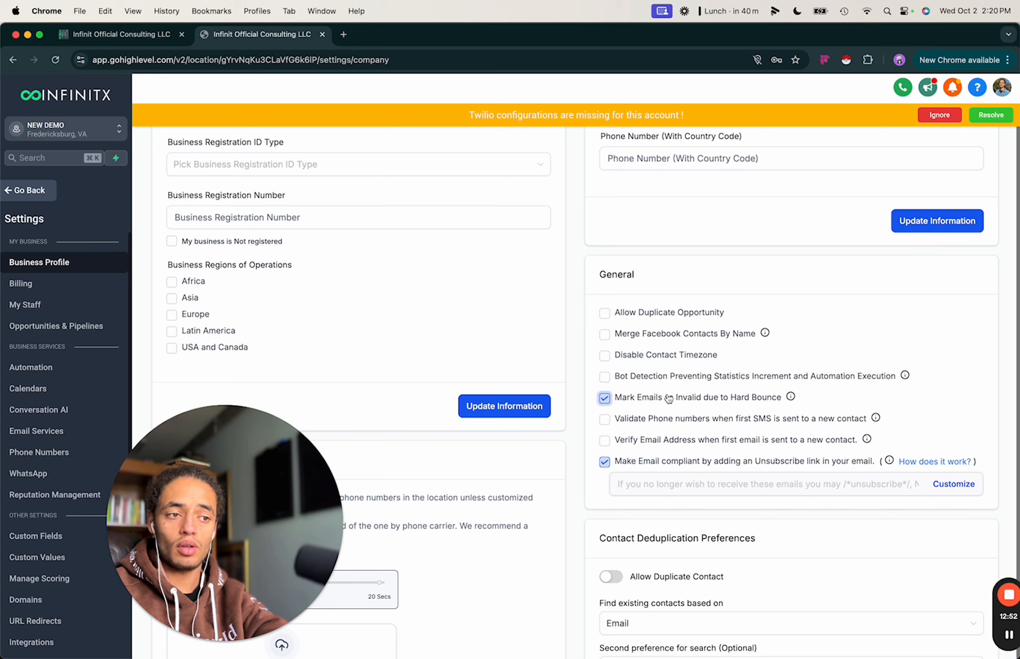
click(605, 400)
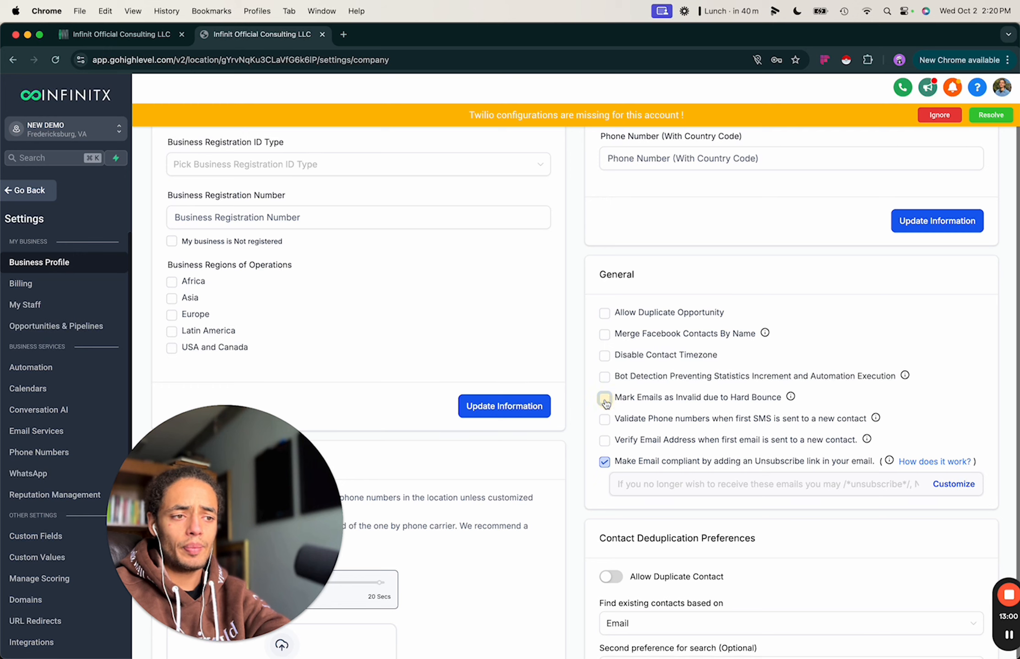
Scroll back up to the top of the Business Profile settings.
scroll(629, 414, up, 1)
scroll(628, 415, up, 5)
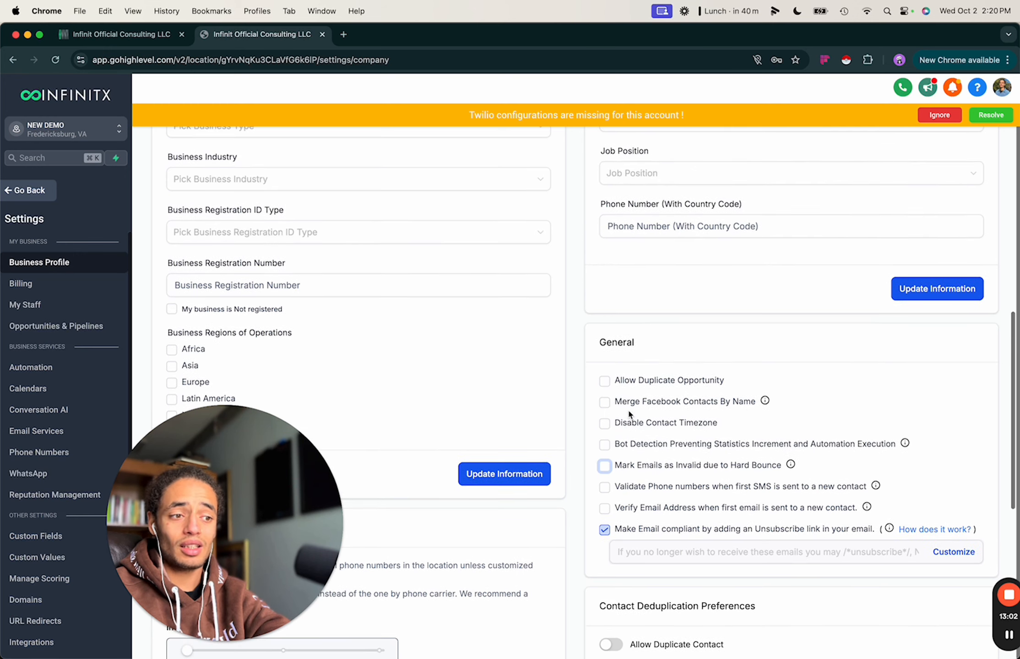
scroll(628, 414, up, 15)
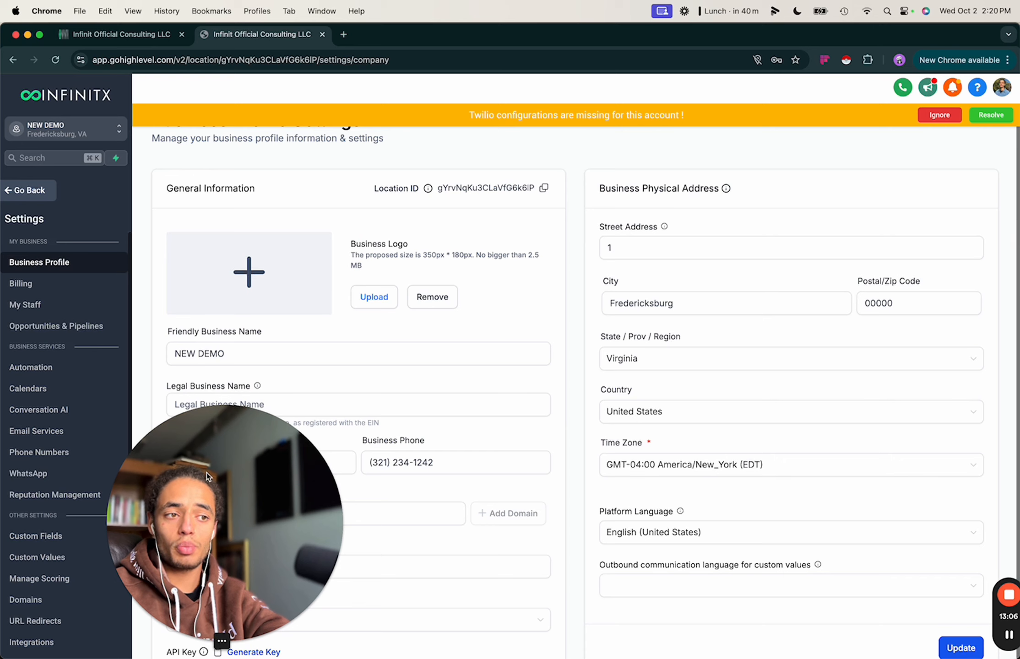
drag(193, 505, 671, 505)
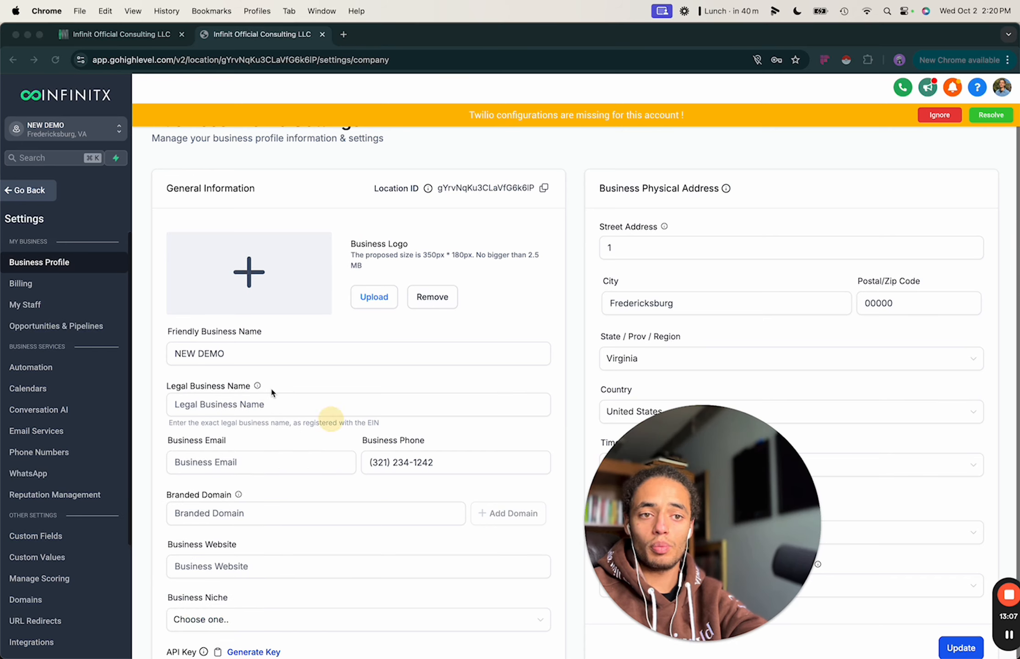
click(93, 281)
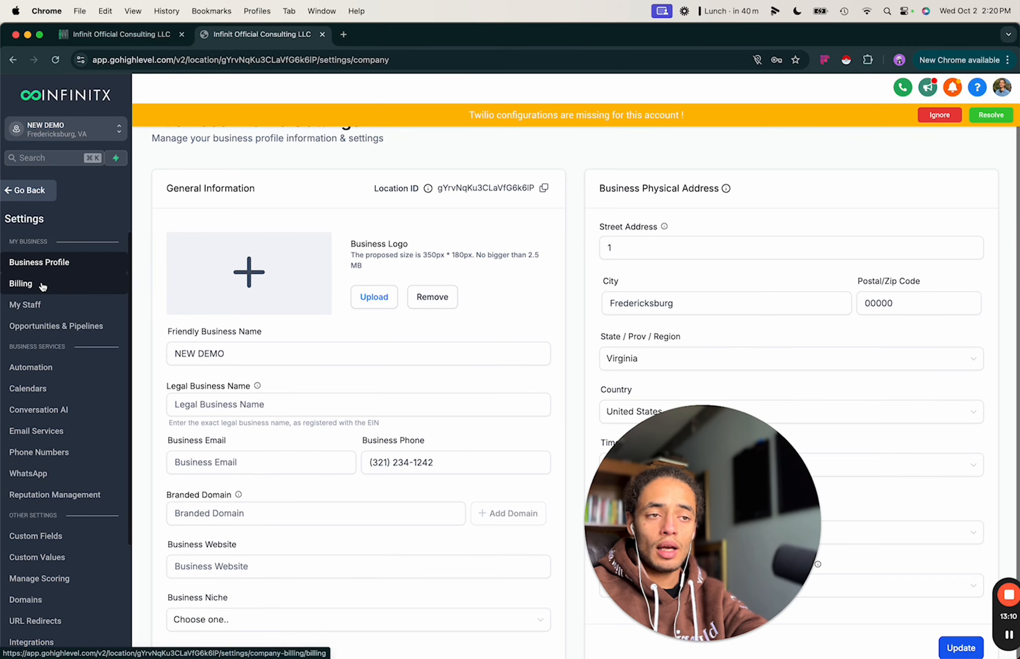
scroll(413, 179, up, 2)
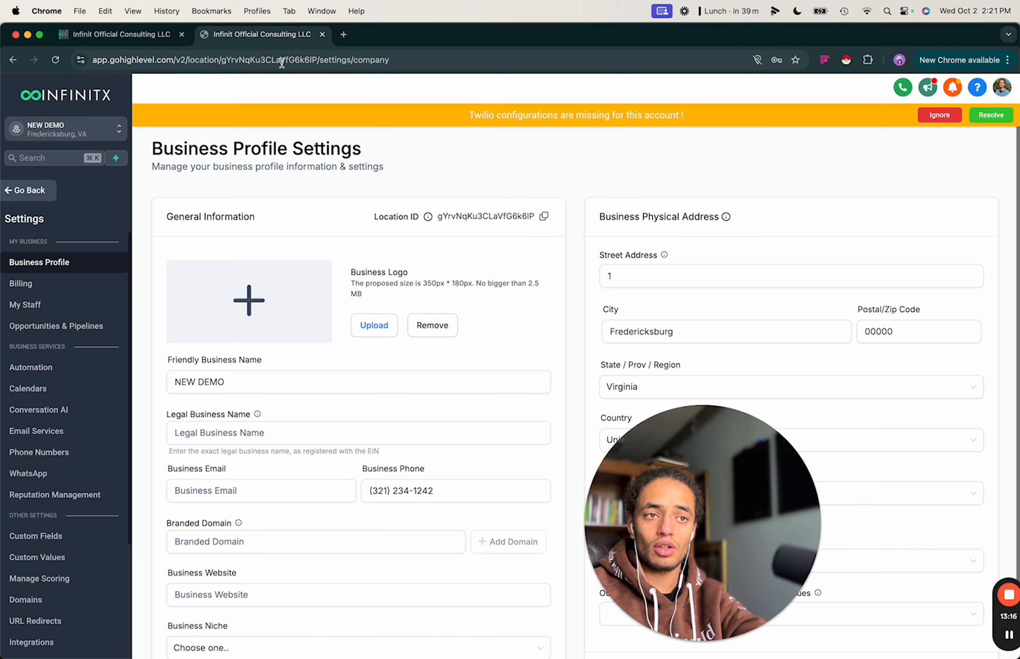
Open Billing under My Business, showing Company Billing with no payment method added.
click(316, 60)
click(21, 284)
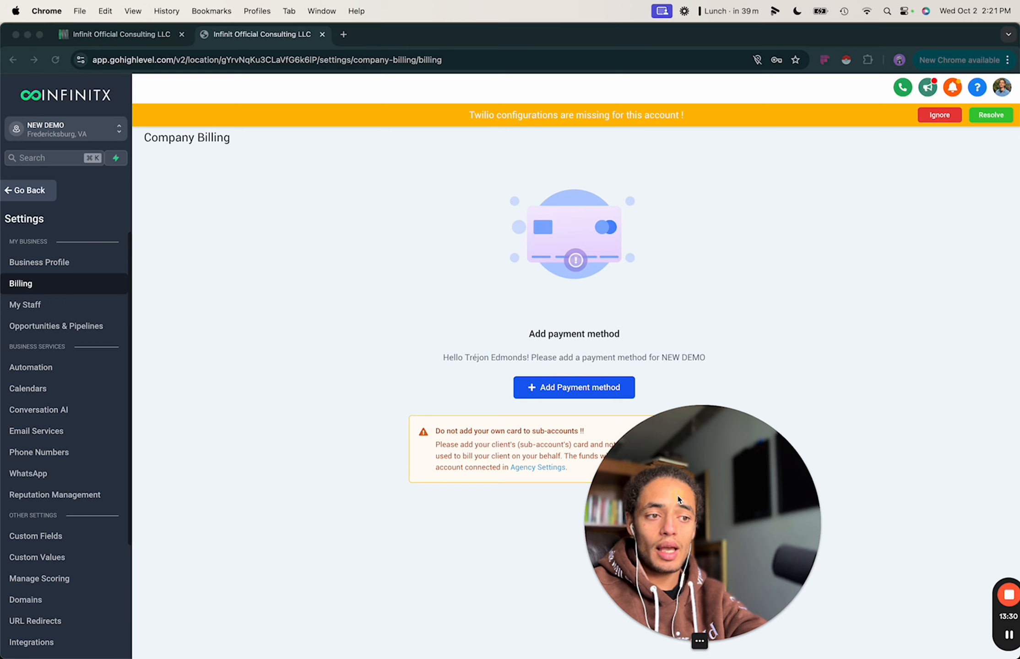
drag(690, 505, 880, 480)
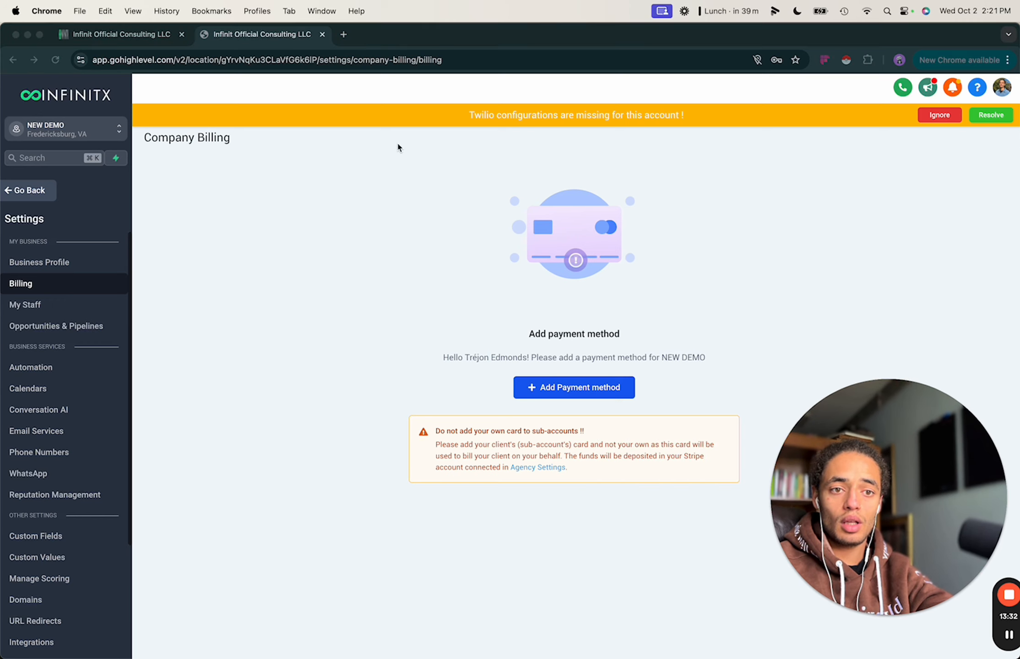
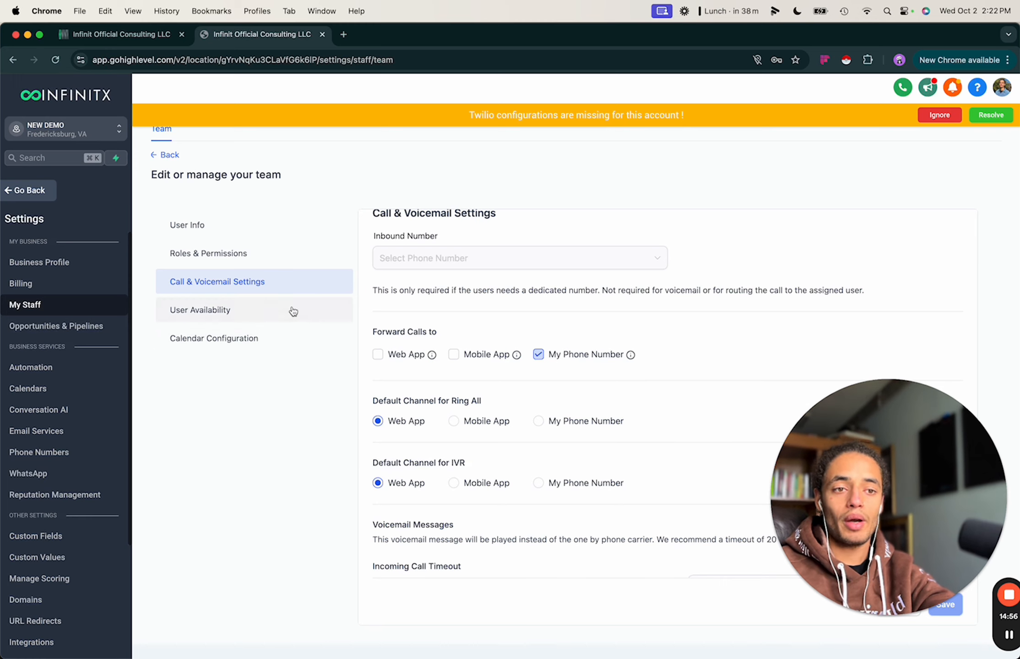
Review the staff member's User Availability settings.
click(237, 317)
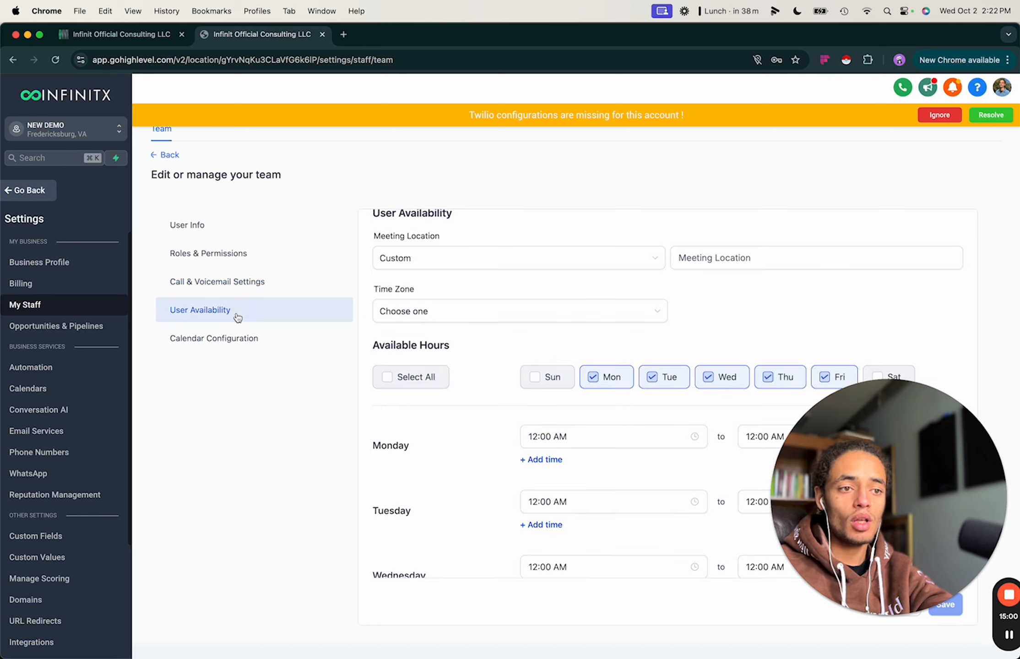
scroll(617, 293, down, 5)
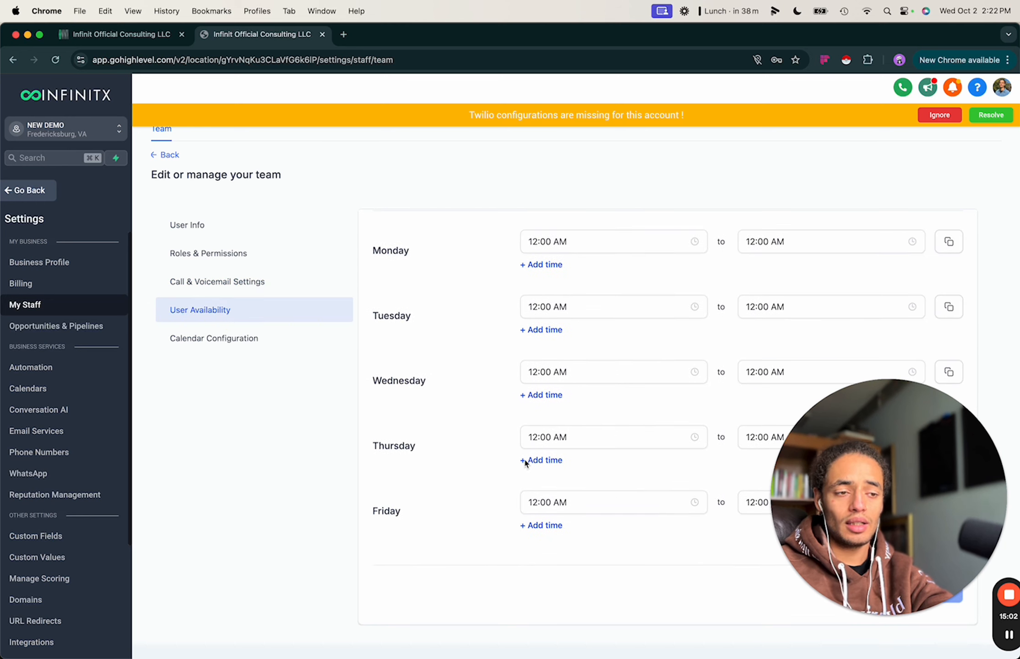
scroll(517, 450, up, 5)
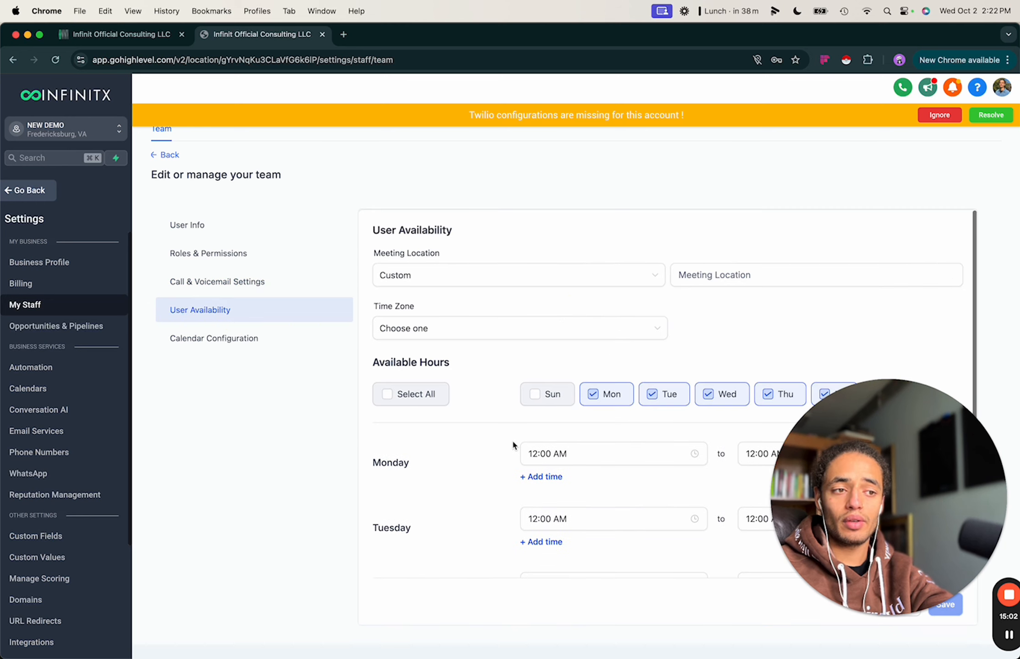
Check the staff member's calendar configuration and empty video conferencing connections, then open Calendar Settings.
click(232, 343)
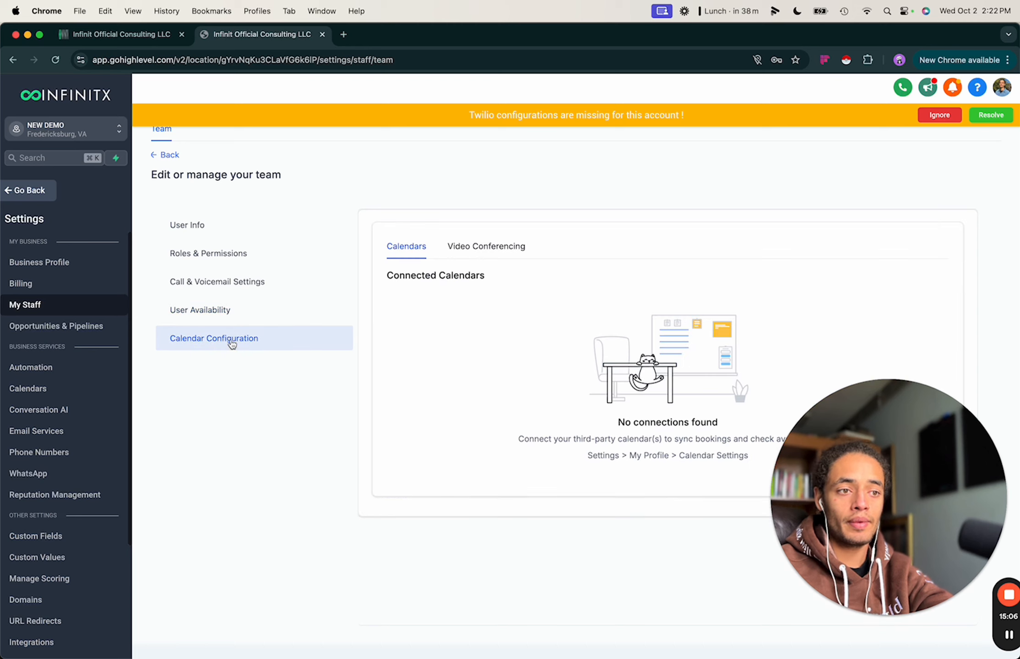
drag(833, 468, 838, 499)
click(604, 304)
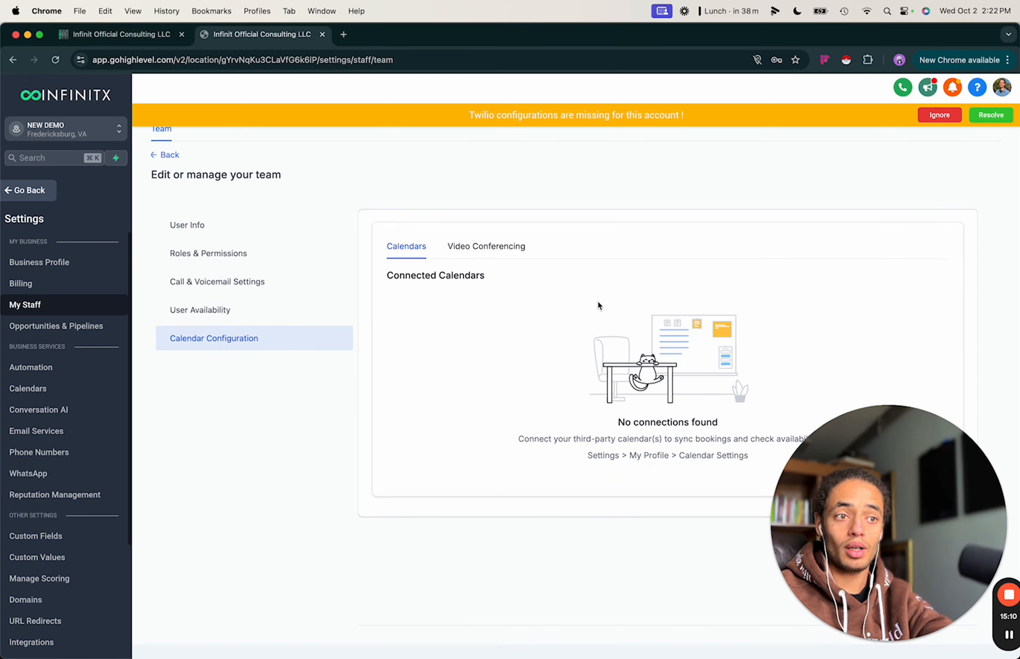
click(484, 241)
click(61, 391)
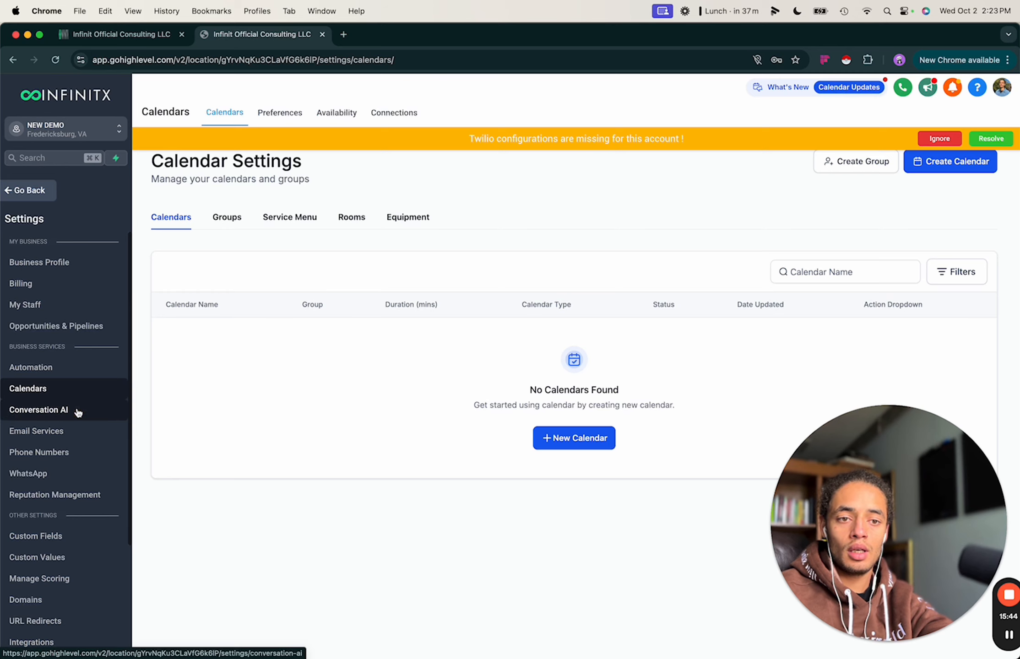
Scroll through the Conversation AI Bot Settings, then switch to Email Services.
click(50, 410)
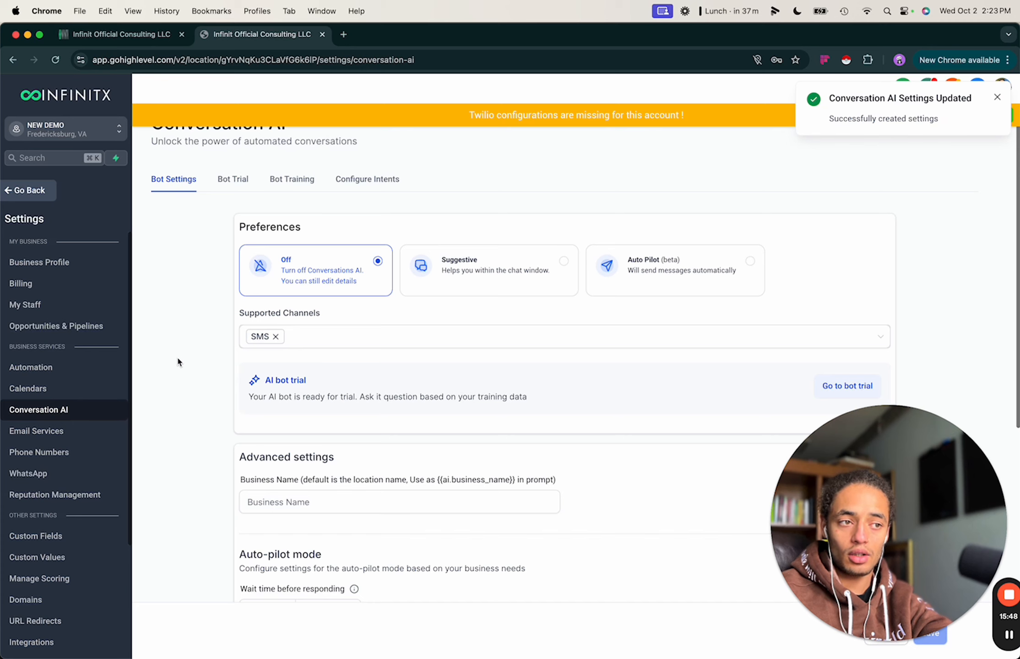
scroll(209, 314, down, 1)
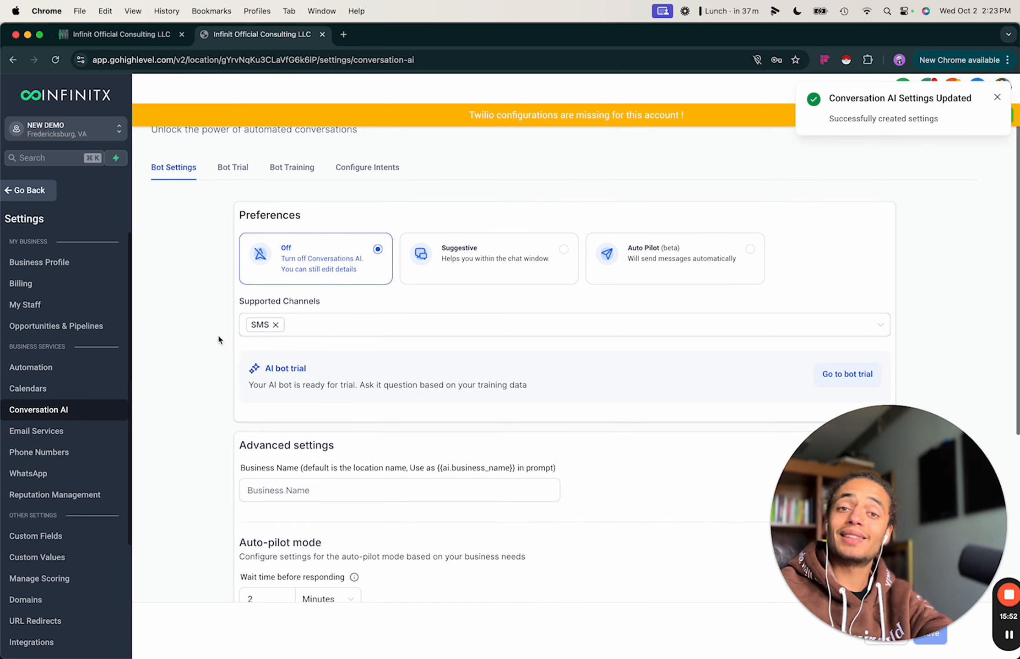
scroll(219, 338, down, 5)
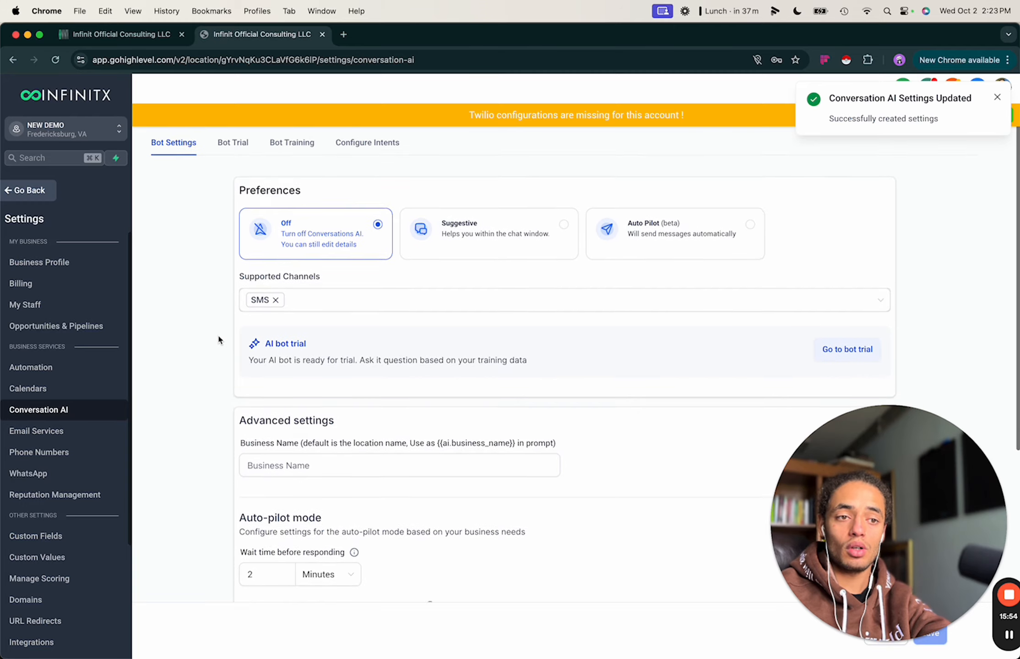
scroll(219, 338, down, 2)
scroll(219, 338, up, 8)
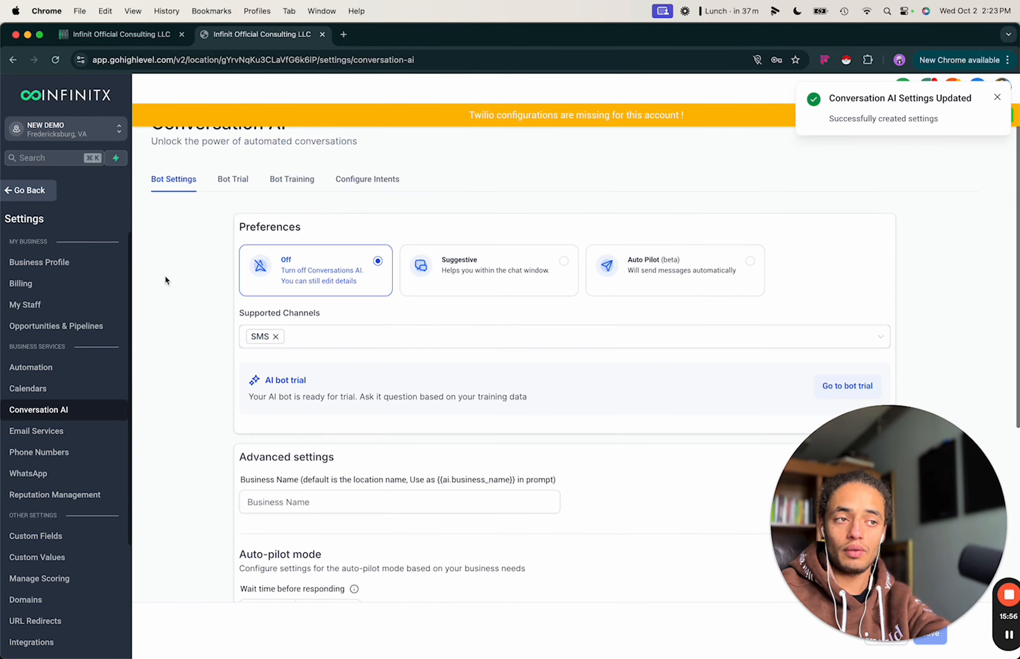
click(55, 433)
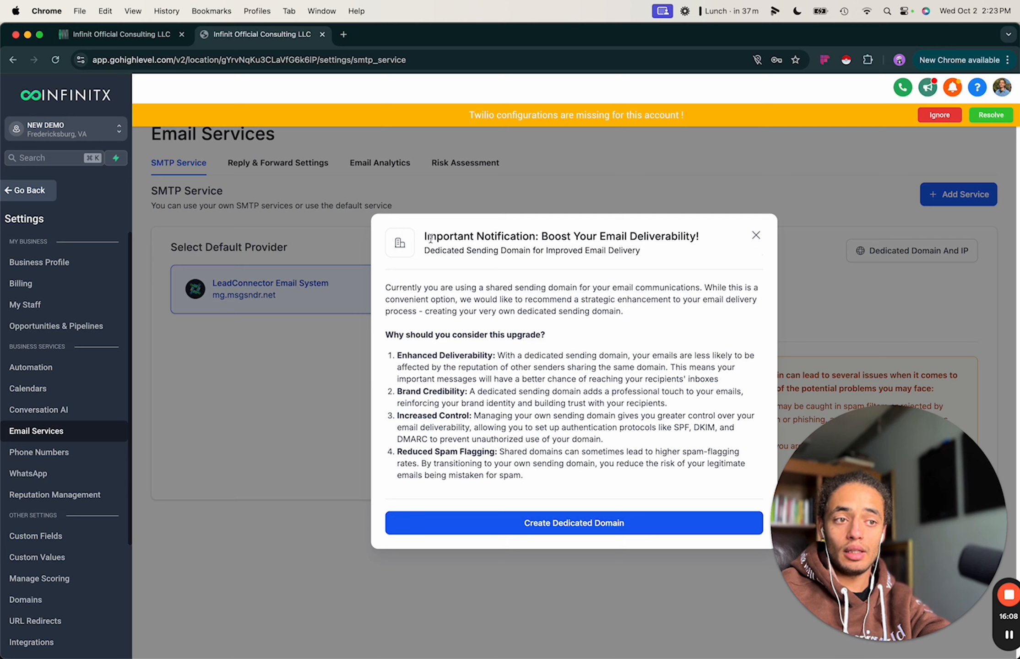
Read and dismiss the notice recommending a dedicated sending domain over LeadConnector.
drag(425, 235, 522, 476)
click(250, 279)
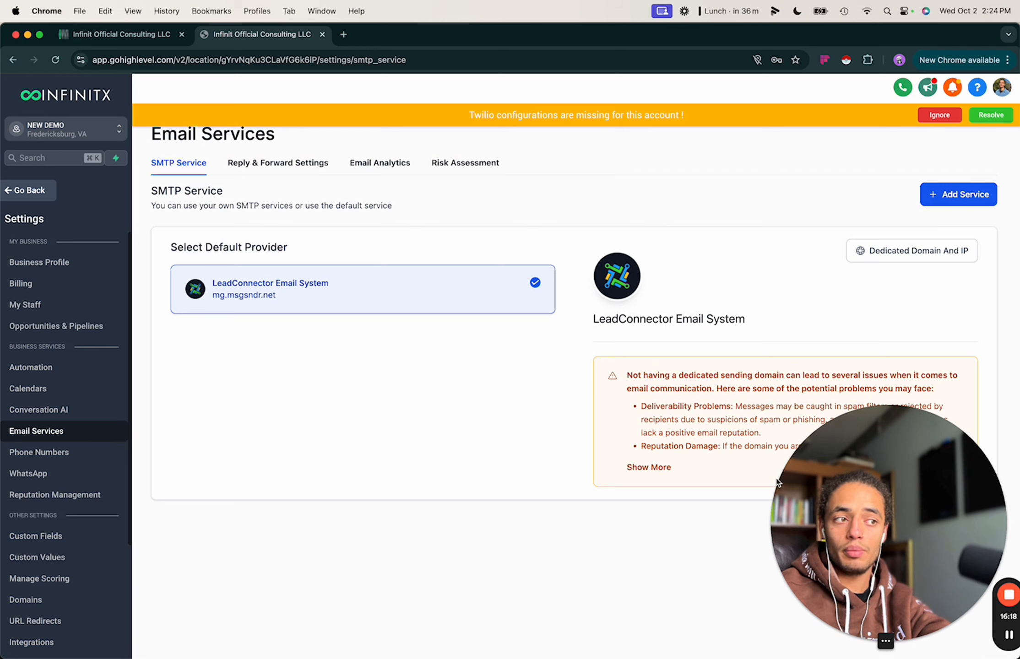
drag(826, 620, 428, 620)
drag(460, 568, 447, 571)
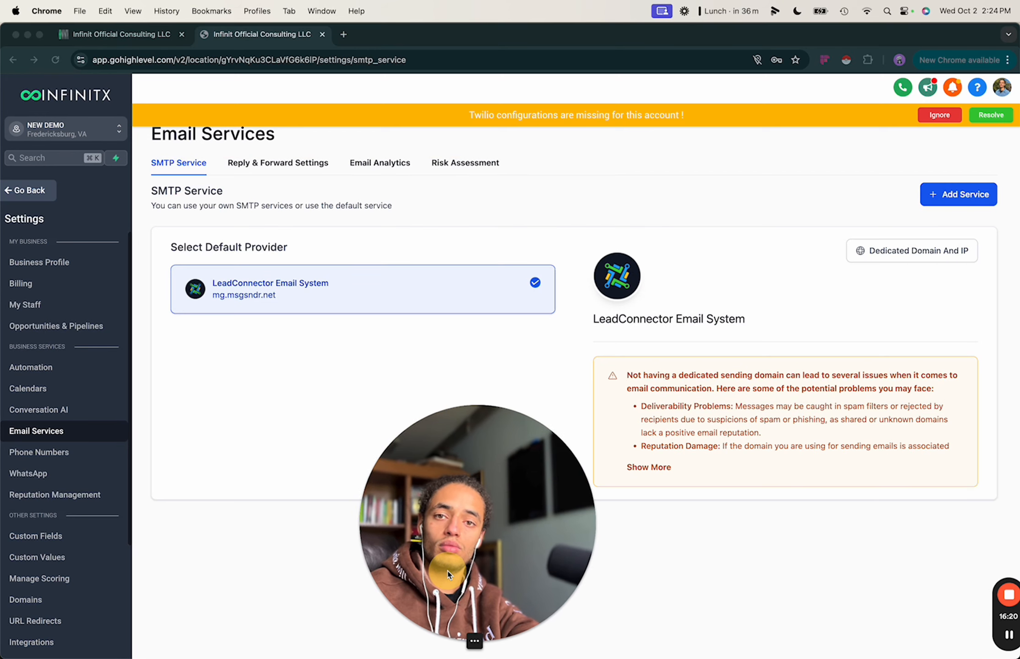
Open Phone Numbers, where Manage Numbers says the phone system requires configuration.
click(800, 312)
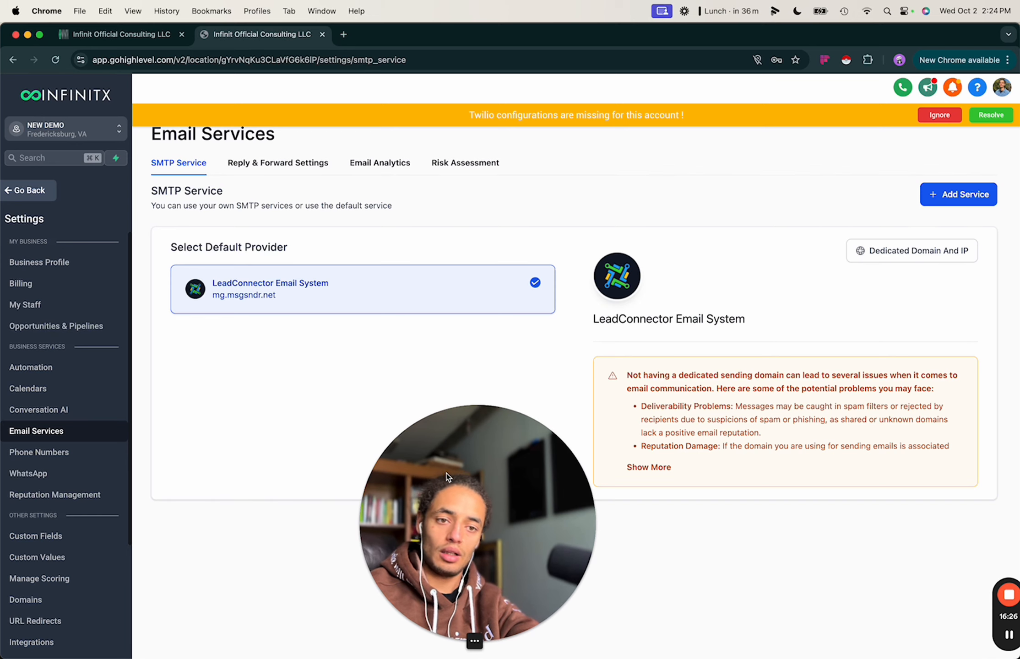
click(442, 509)
drag(443, 509, 609, 472)
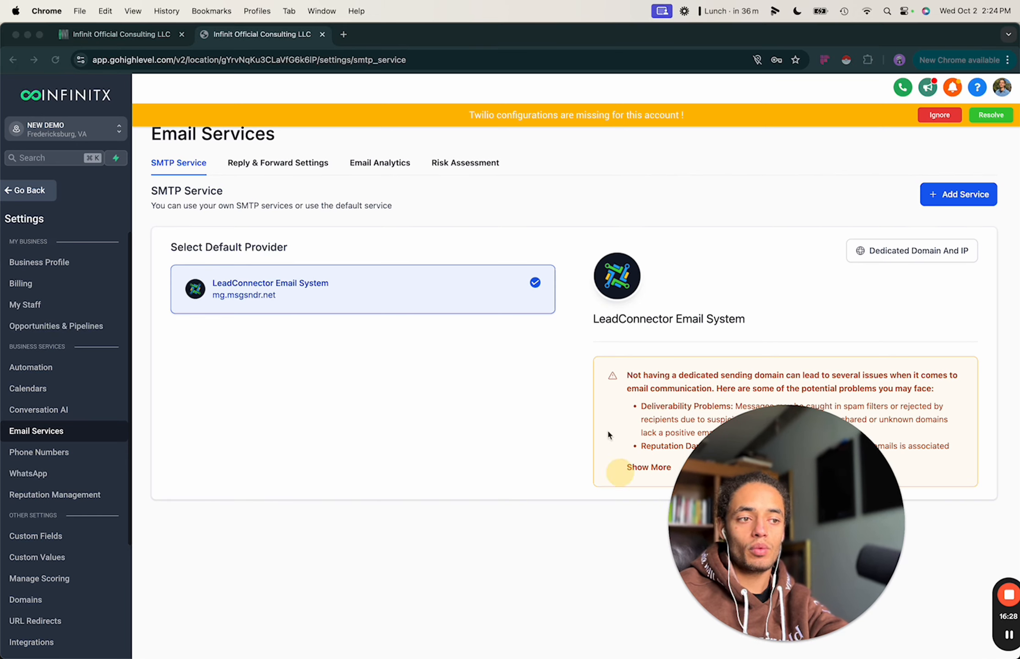
click(350, 367)
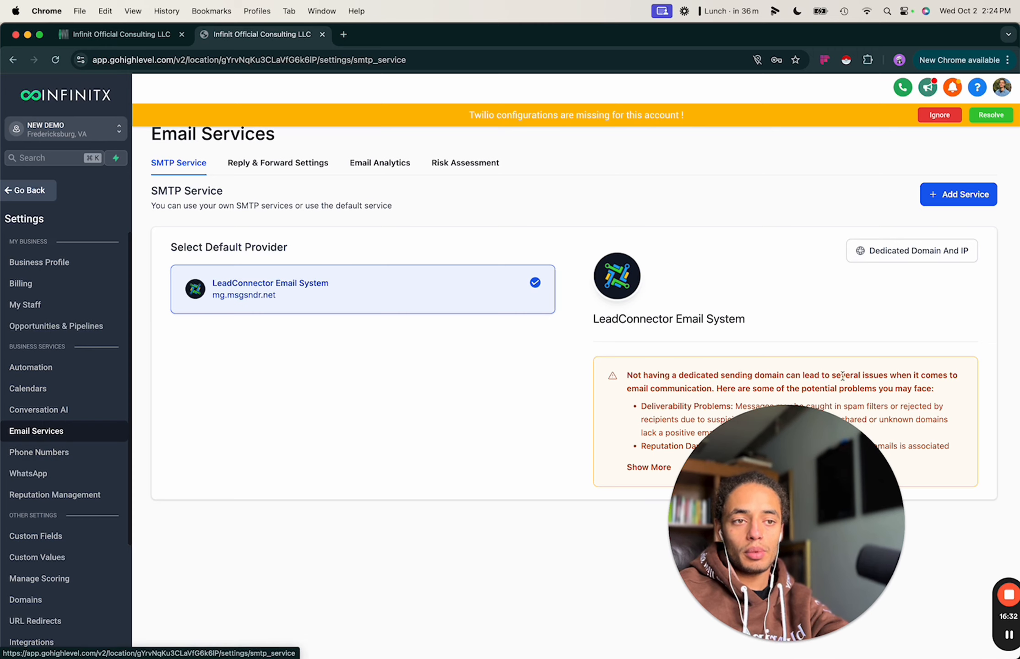
click(72, 452)
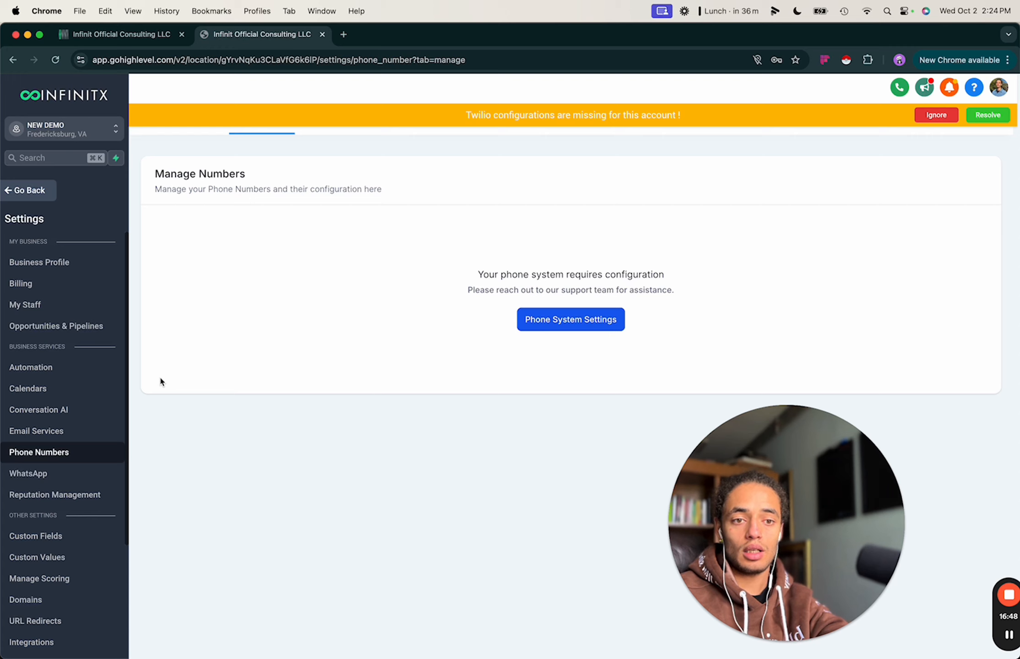
View the $10/month WhatsApp subscription offer without paying, then open Reputation Management.
click(53, 477)
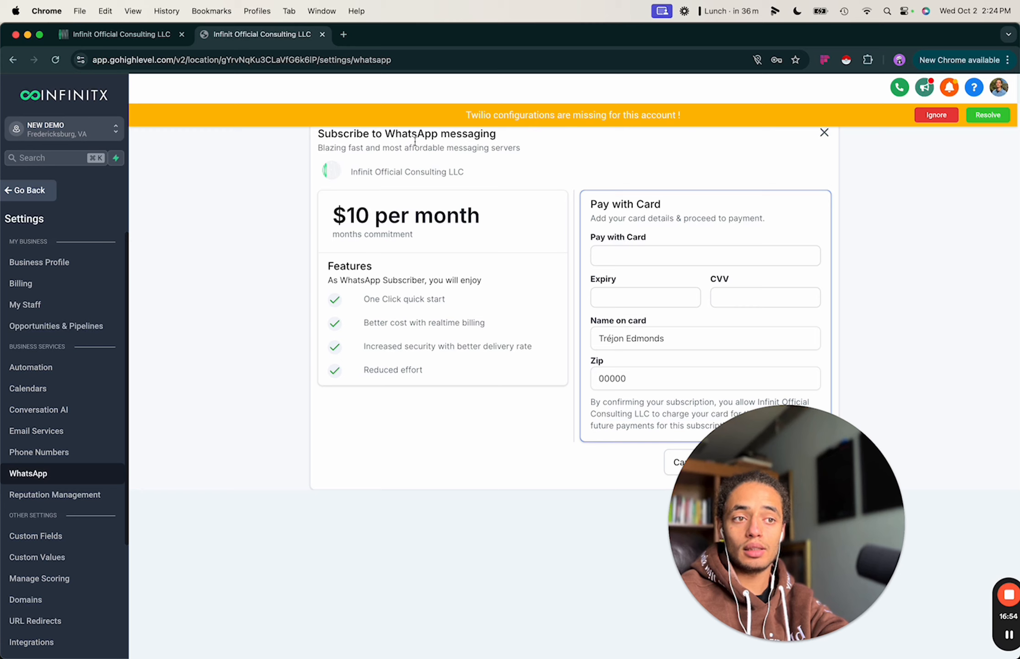
drag(771, 463, 279, 478)
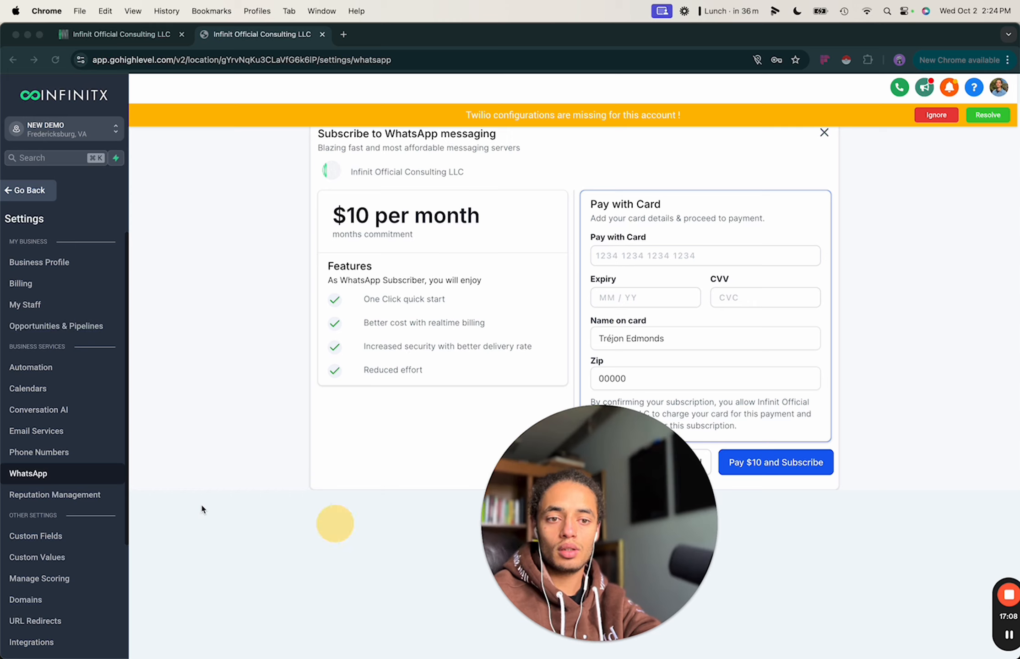
click(52, 502)
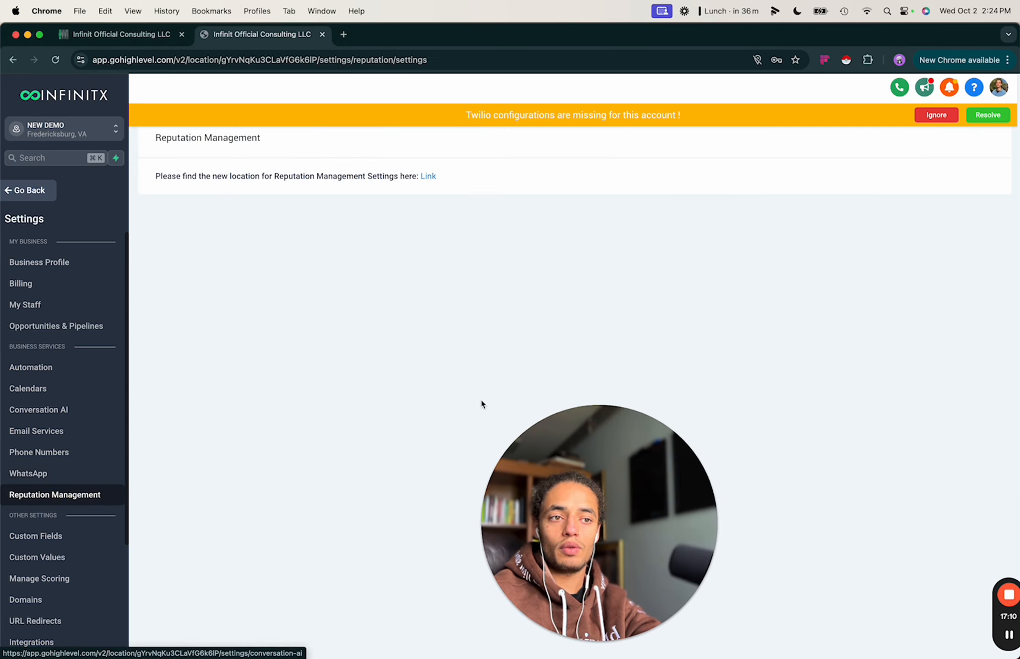
Browse Custom Fields, including Opportunity Name, Pipeline, Stage and Lead Value with their keys.
click(36, 536)
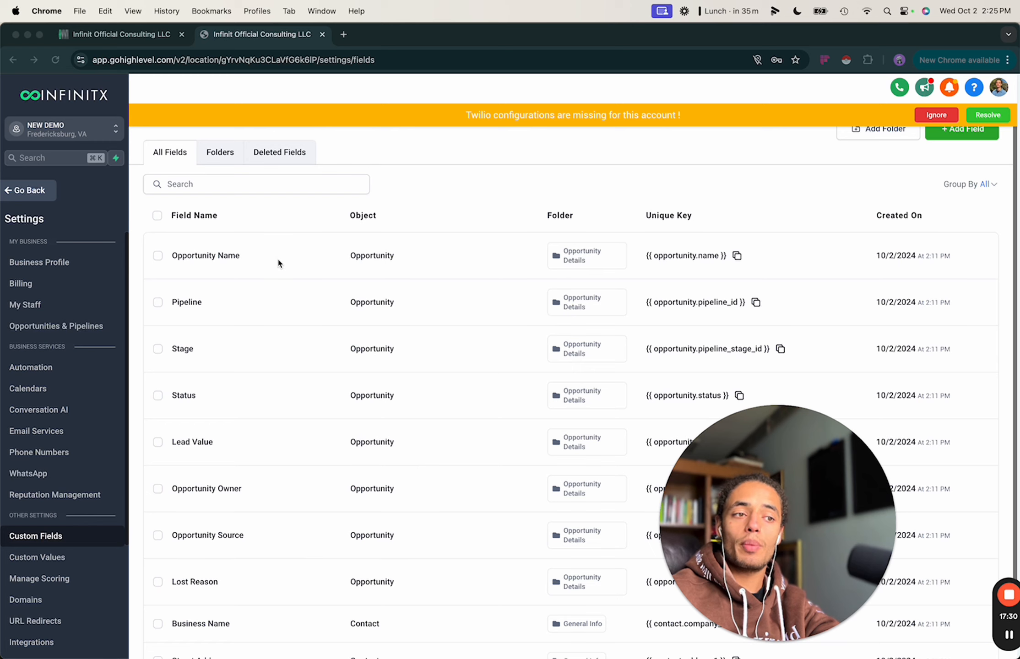
scroll(393, 405, down, 2)
scroll(313, 316, up, 2)
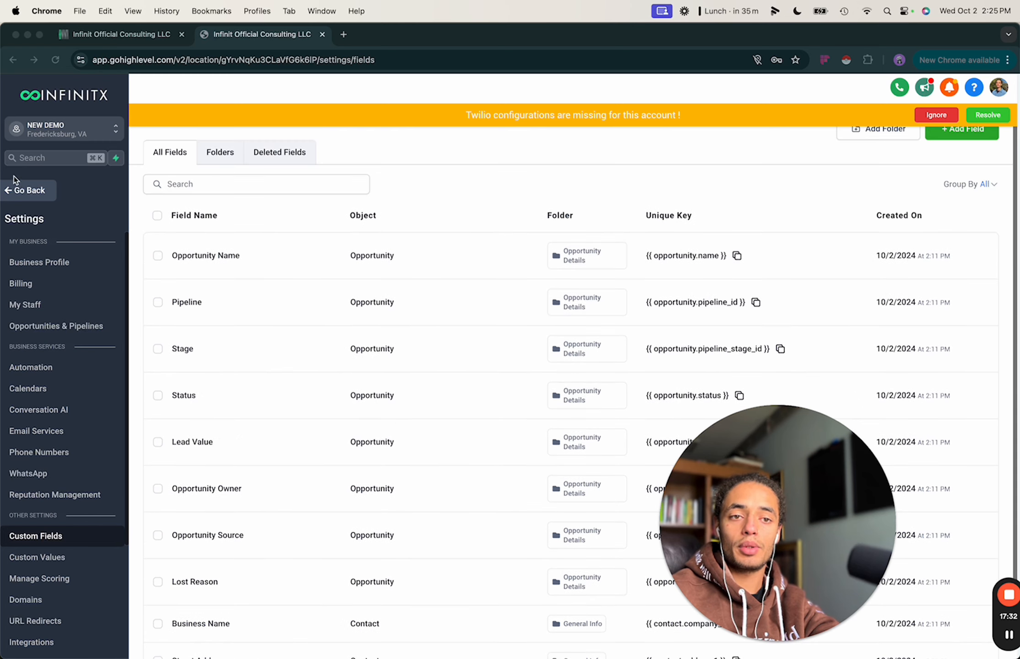
Leave settings, go to Contacts and start adding a new contact.
click(29, 191)
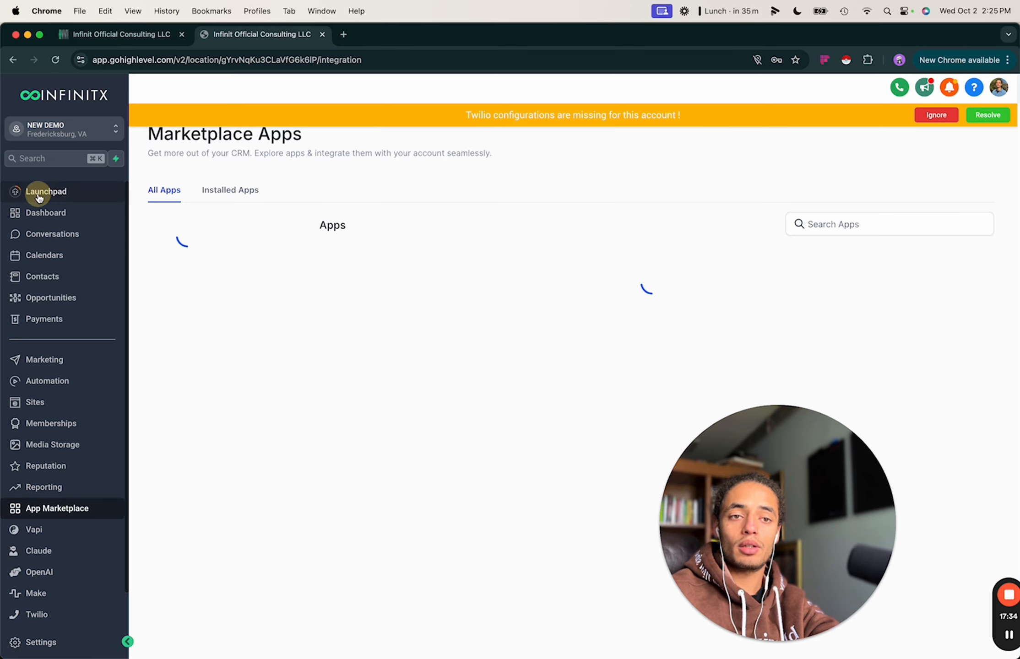
click(40, 282)
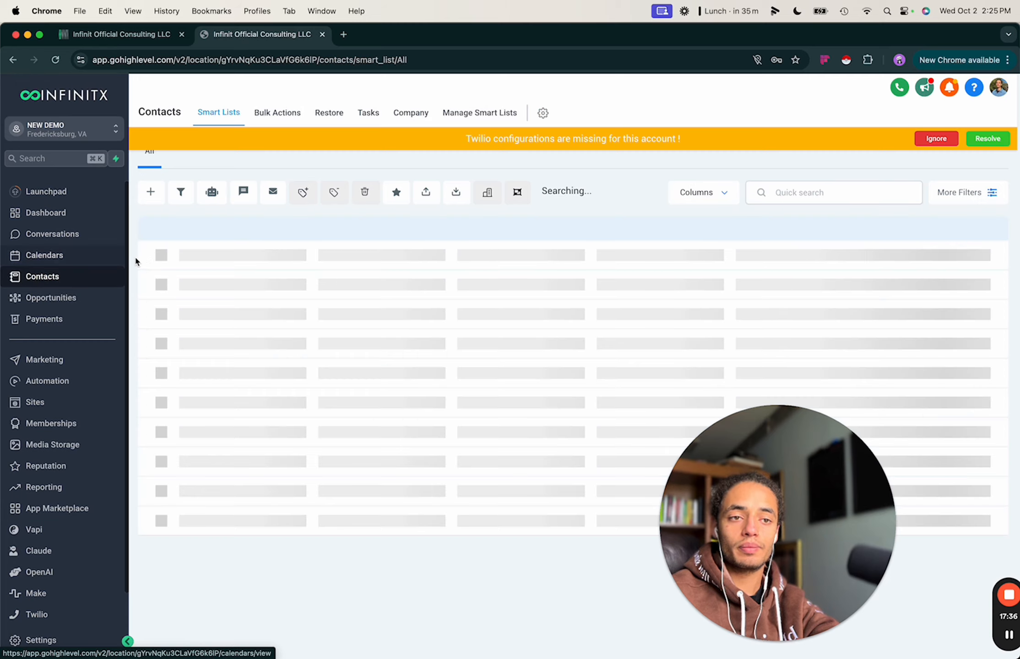
click(154, 195)
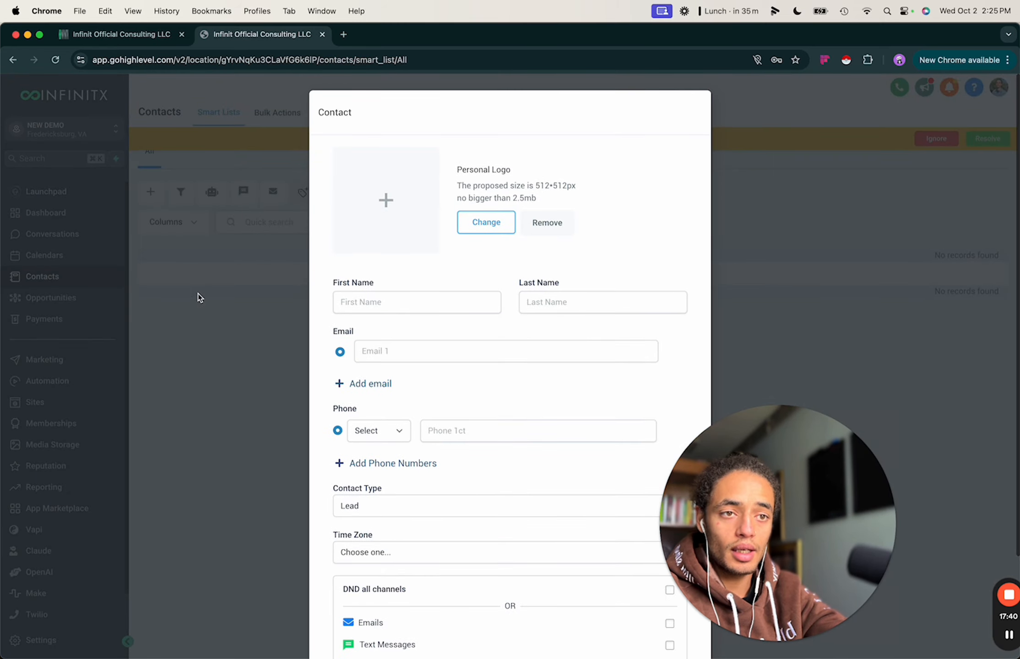
Enter name 'demo testing', the suggested e-mail and the contact's phone number, then save.
click(400, 303)
text(d)
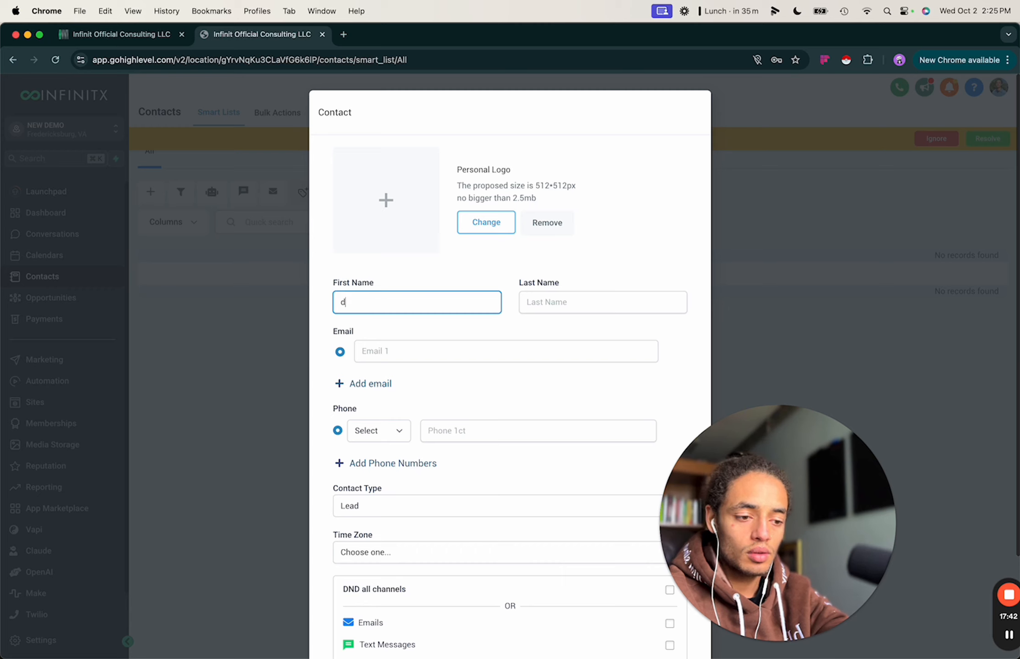
text(emo)
click(546, 299)
text(testing)
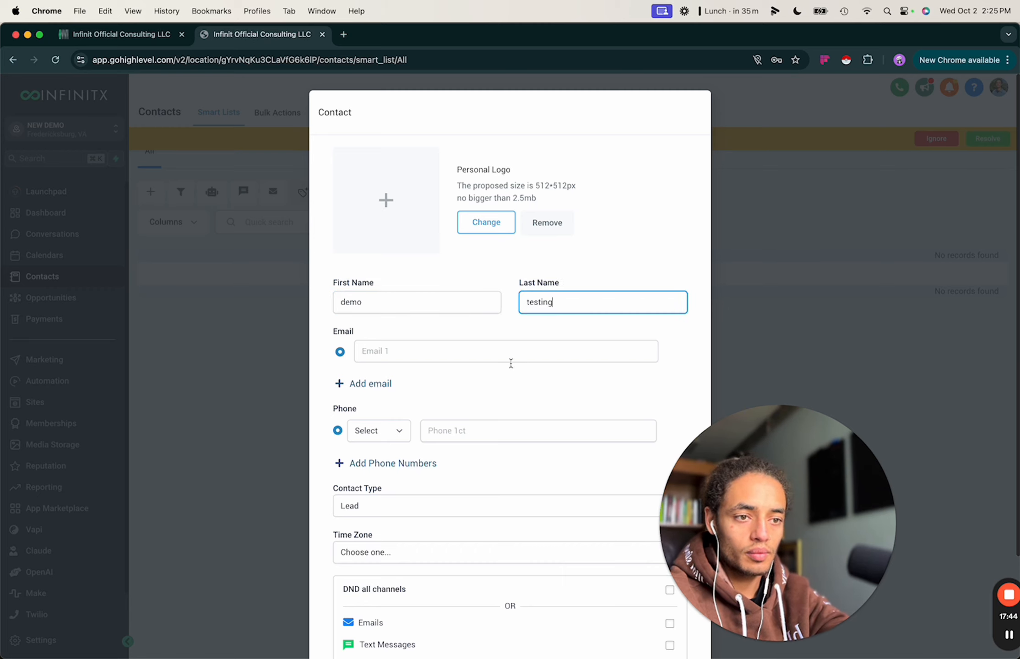
click(490, 351)
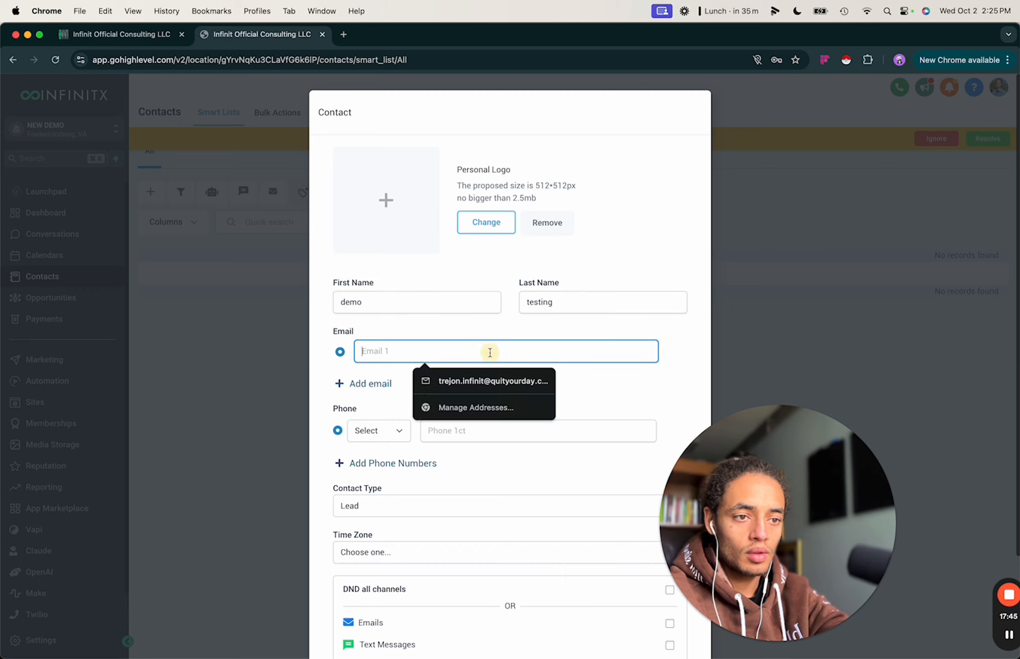
click(484, 379)
click(456, 429)
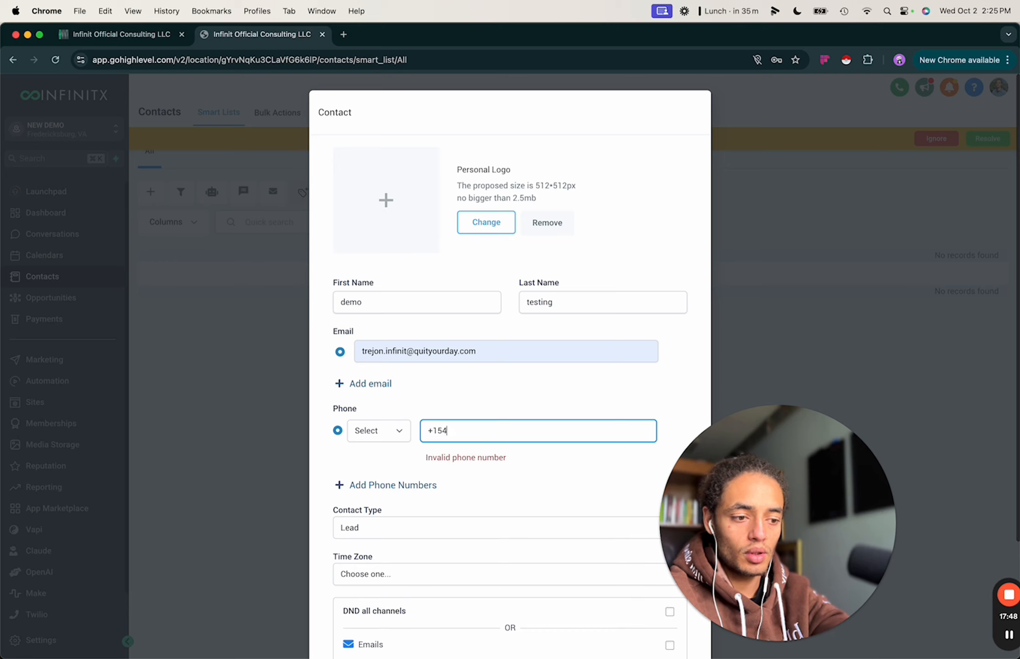
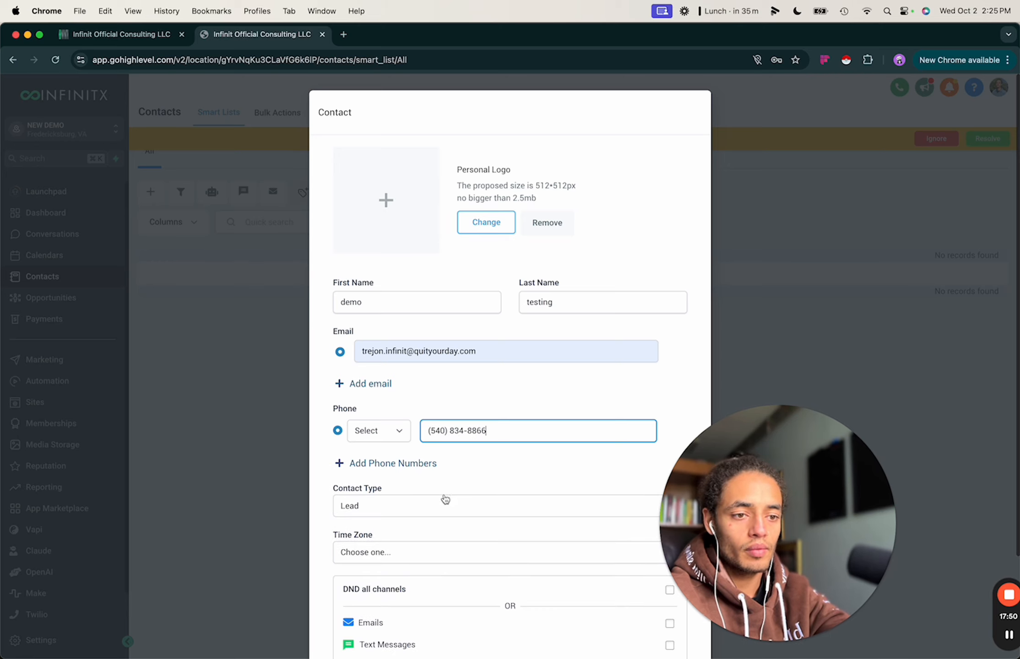
click(462, 476)
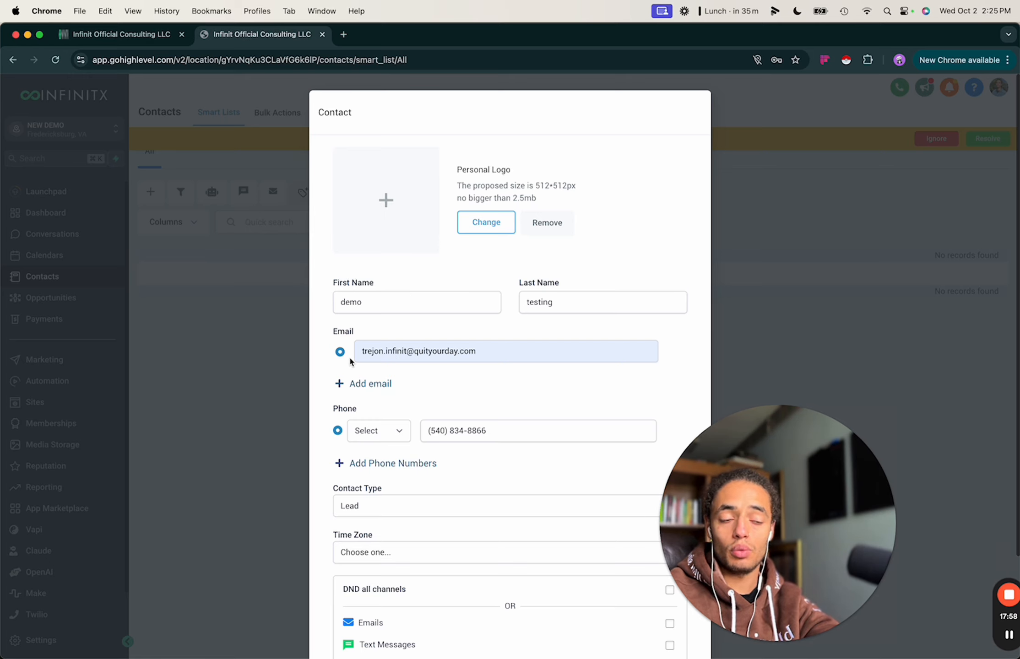
scroll(488, 473, down, 5)
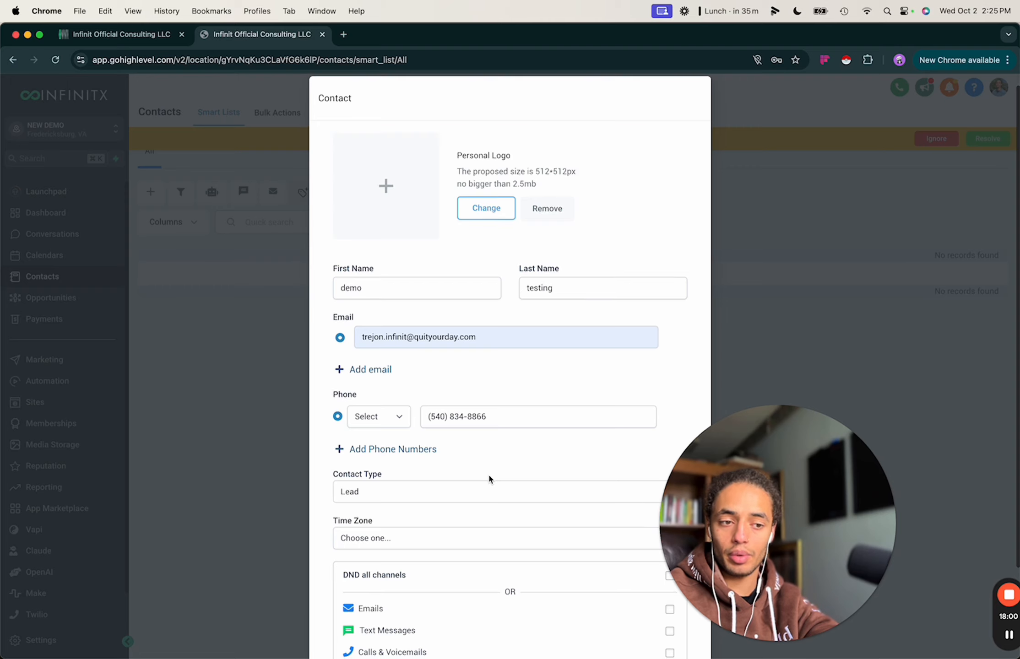
click(655, 612)
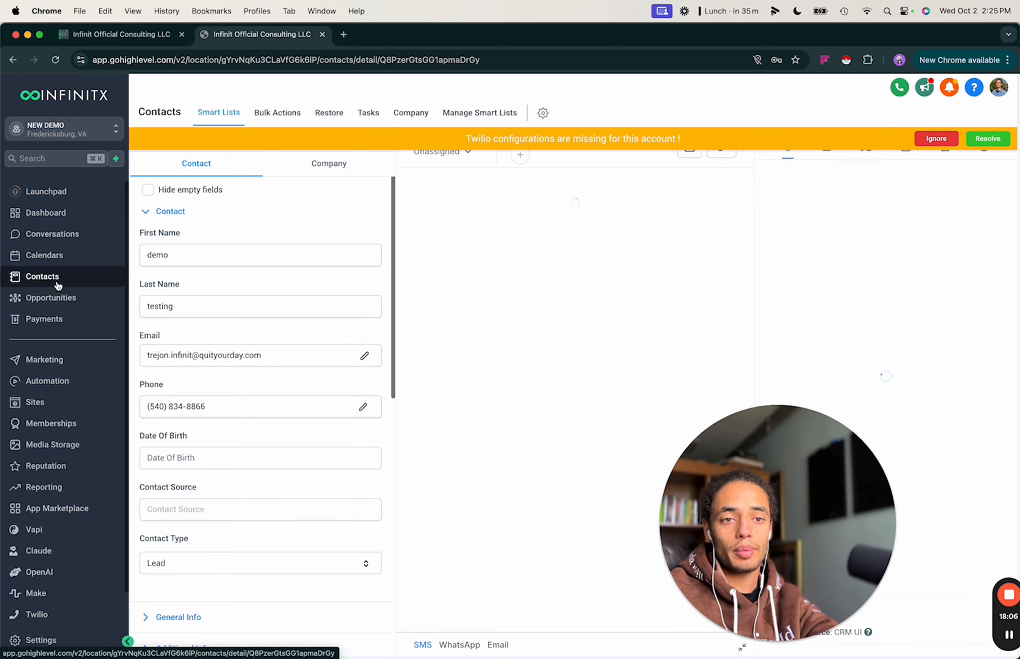
Ignore the Twilio banner, go back to Contacts, and cancel the Import Contacts dialog.
click(57, 277)
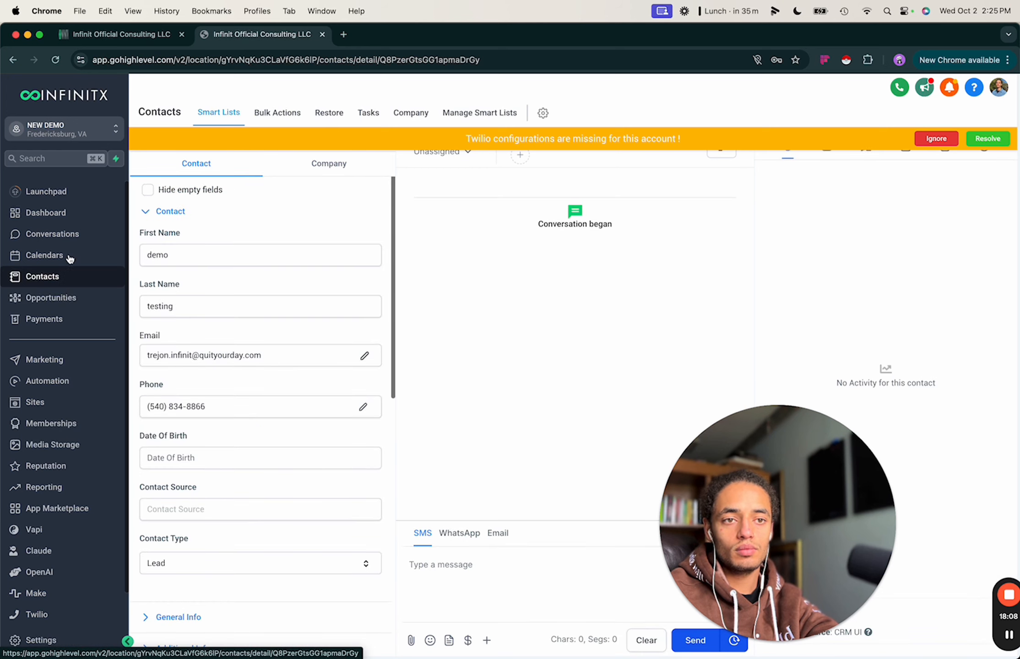
click(937, 139)
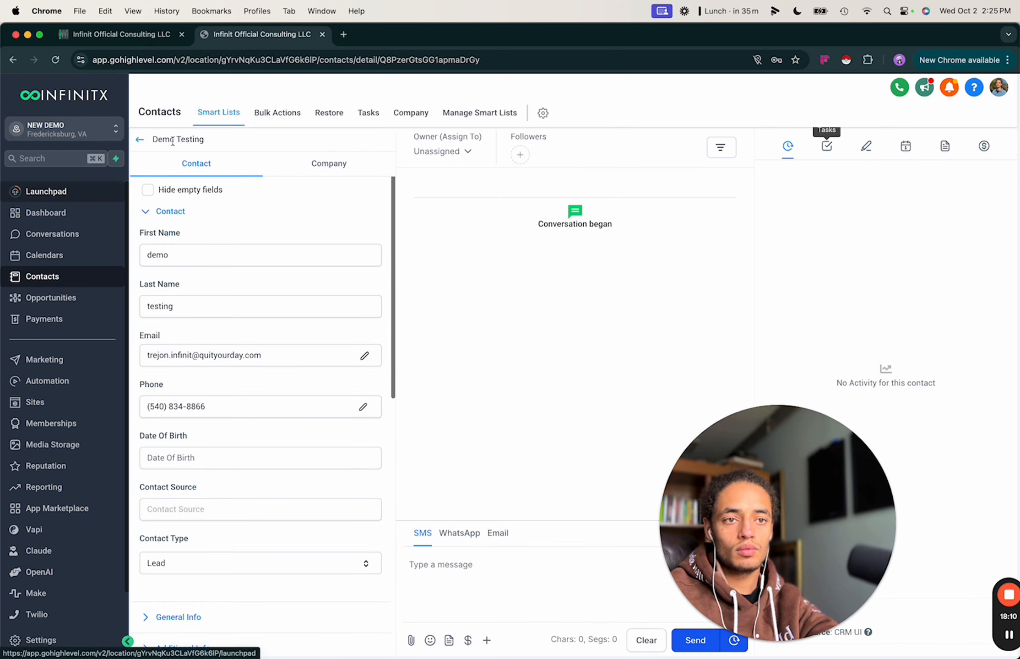
click(141, 139)
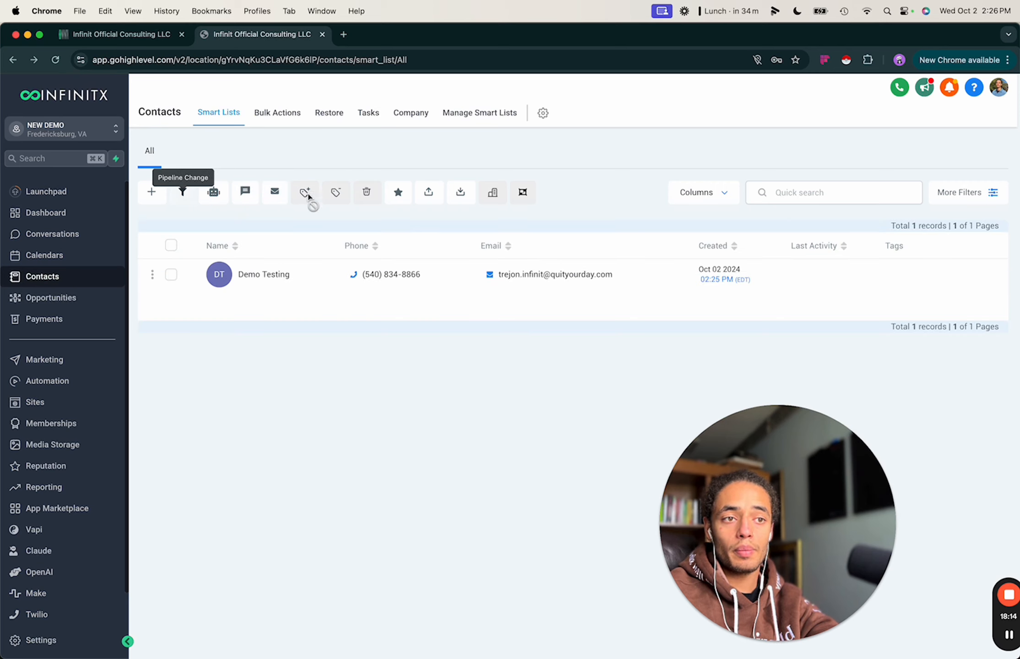
click(460, 194)
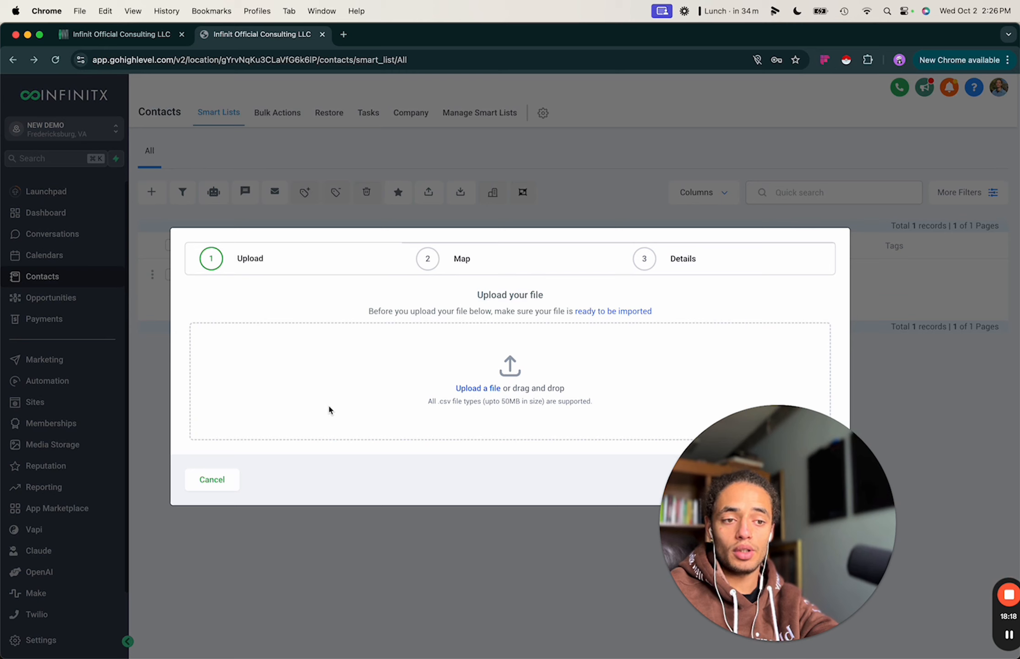
click(220, 479)
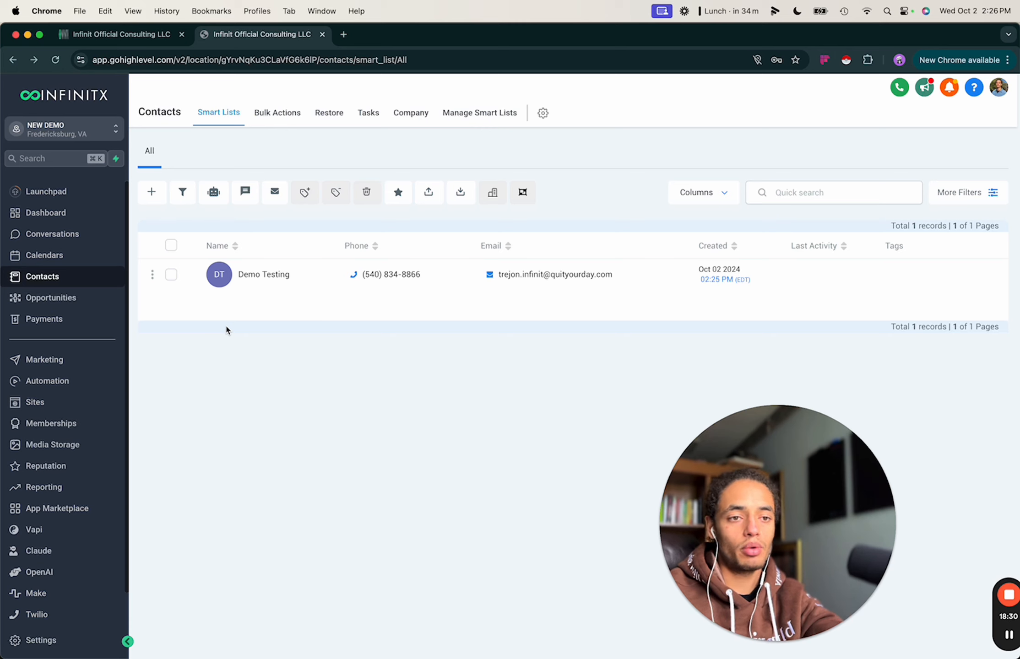
Open the Demo Testing record and expand its General Info and Additional Info sections.
click(269, 276)
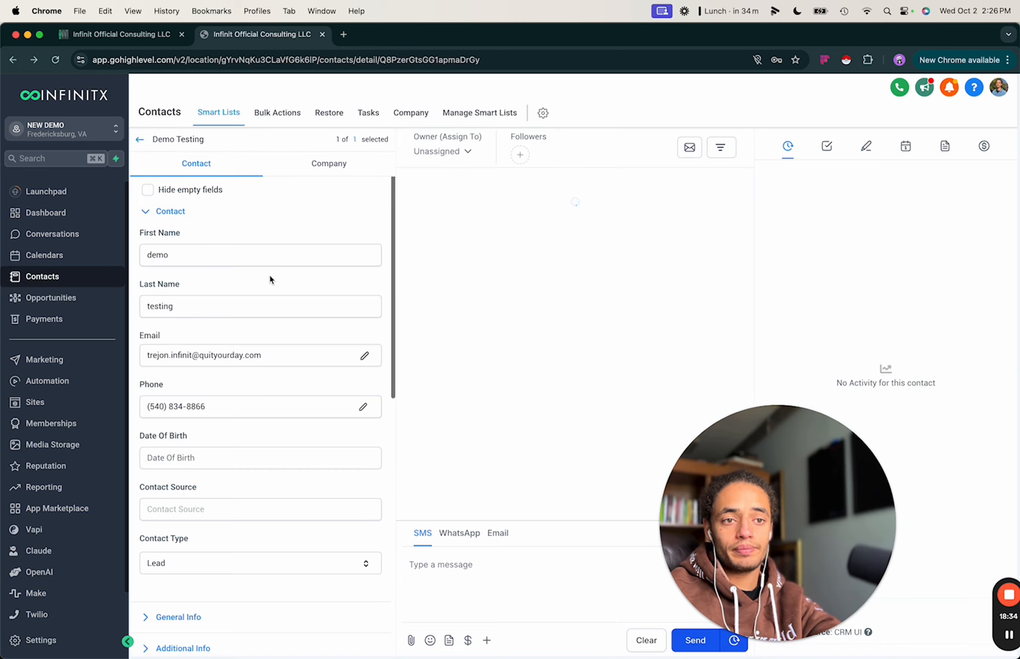
scroll(190, 287, down, 1)
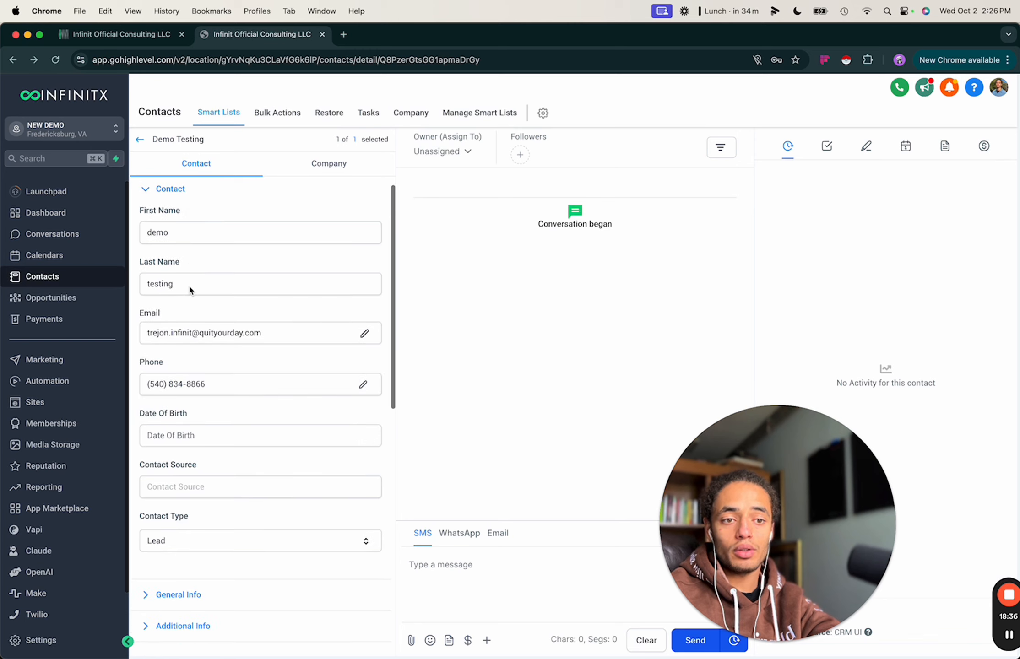
scroll(169, 325, up, 1)
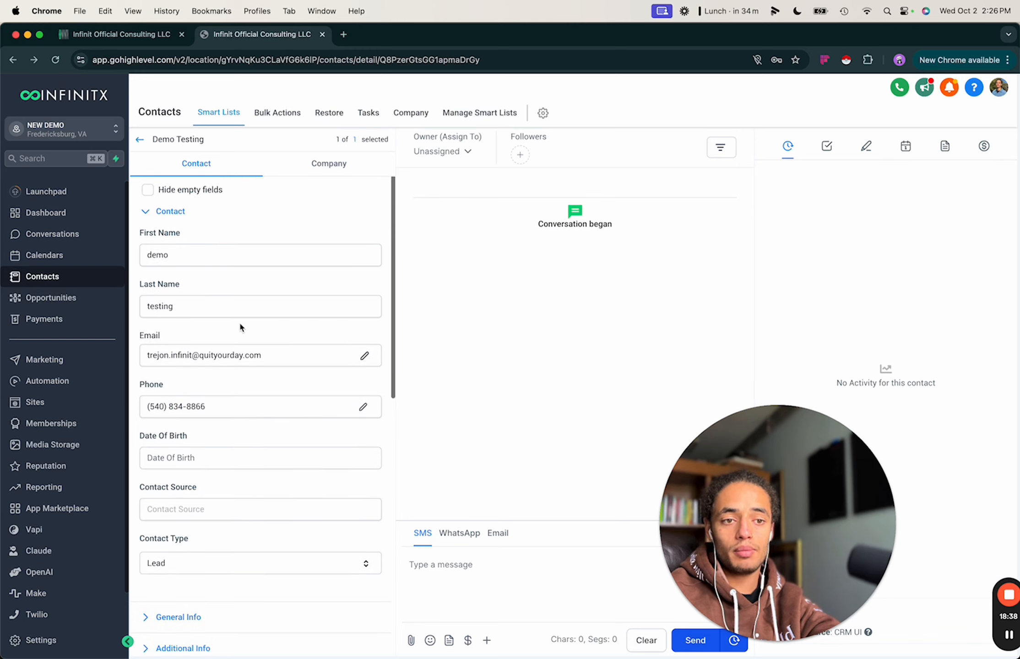
scroll(215, 412, down, 4)
click(176, 516)
scroll(202, 467, down, 5)
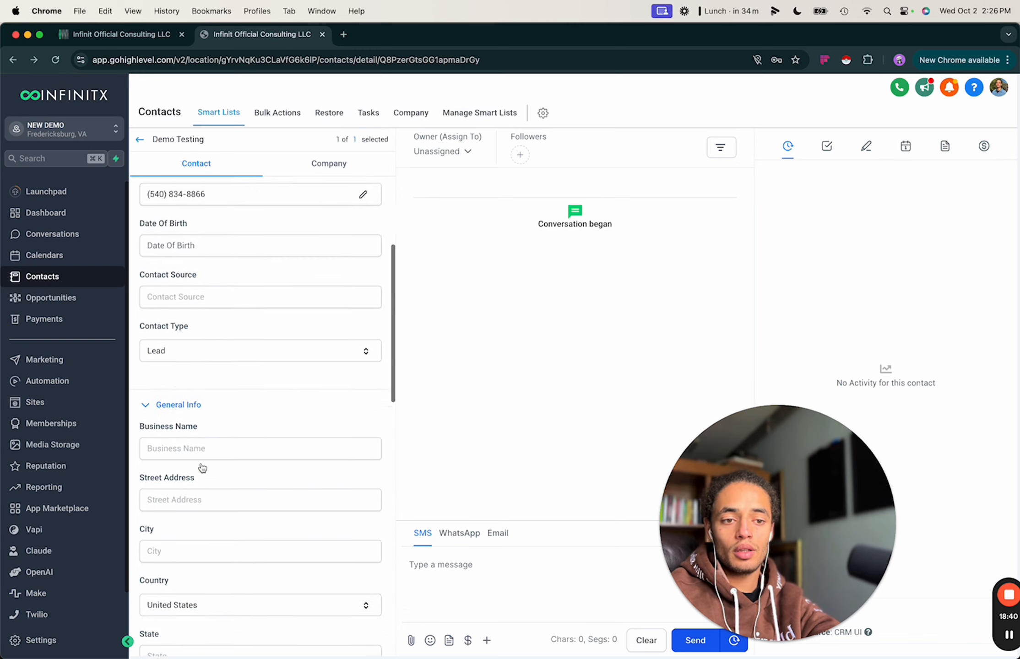
scroll(190, 476, down, 8)
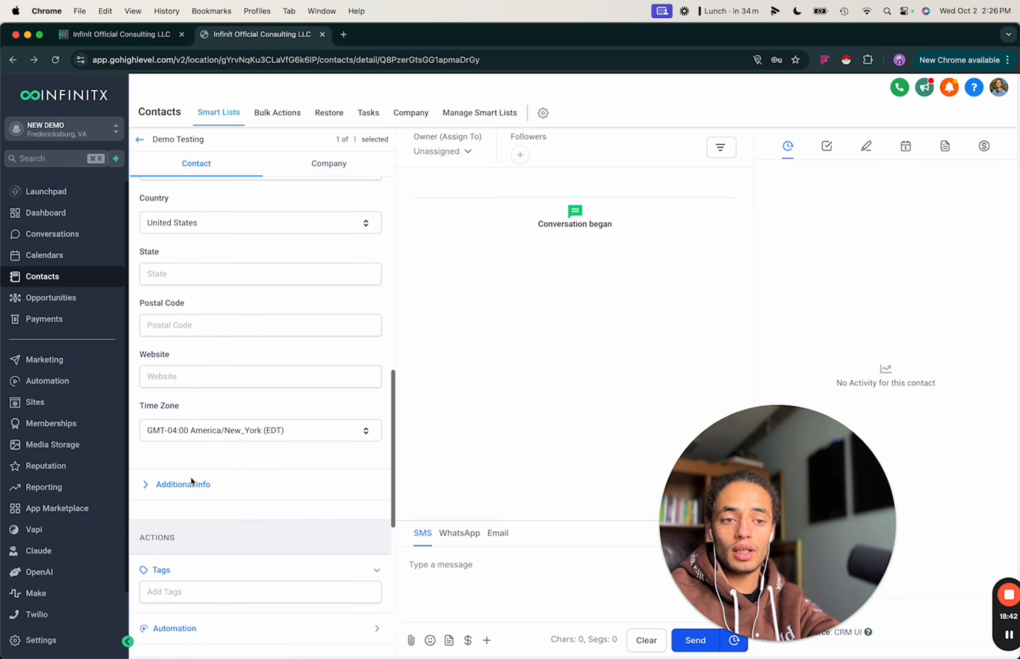
scroll(188, 477, down, 1)
click(176, 462)
scroll(206, 457, down, 1)
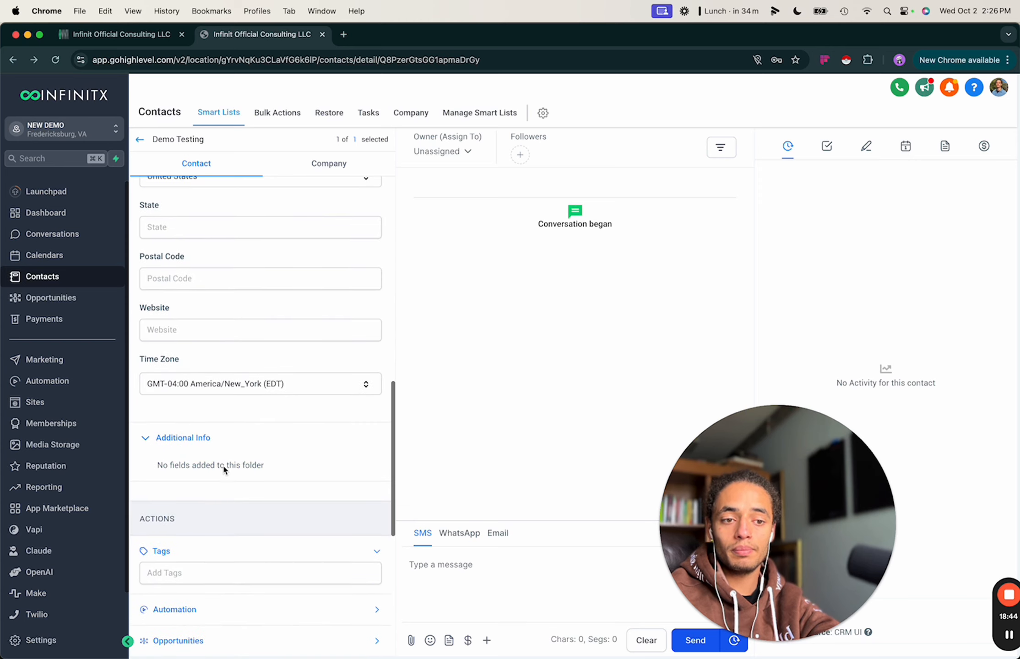
scroll(226, 476, down, 2)
scroll(206, 435, up, 7)
scroll(215, 412, up, 6)
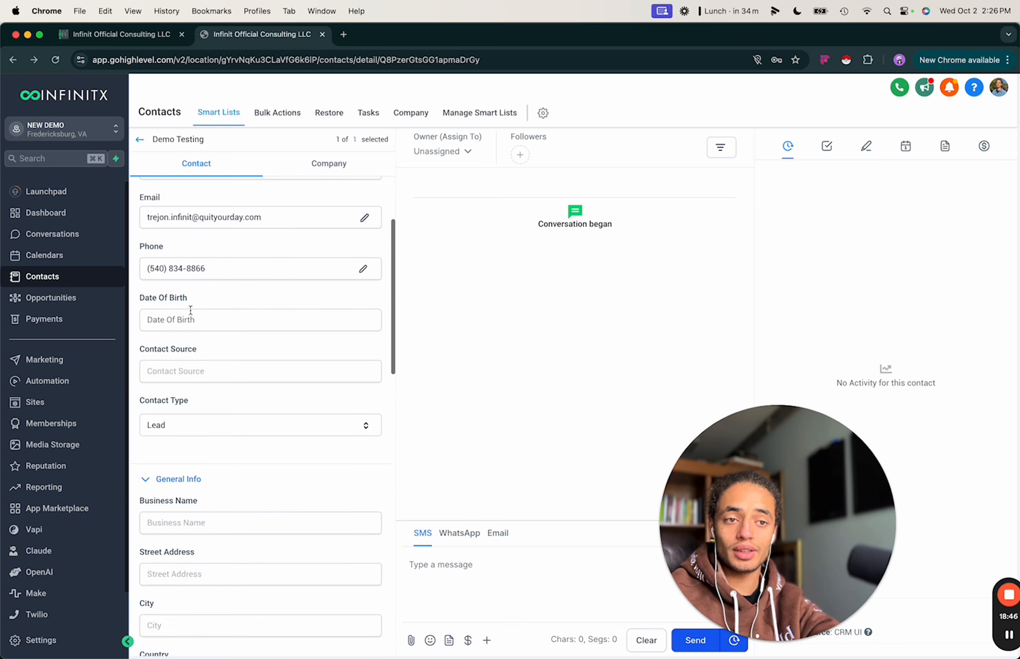
scroll(217, 363, up, 3)
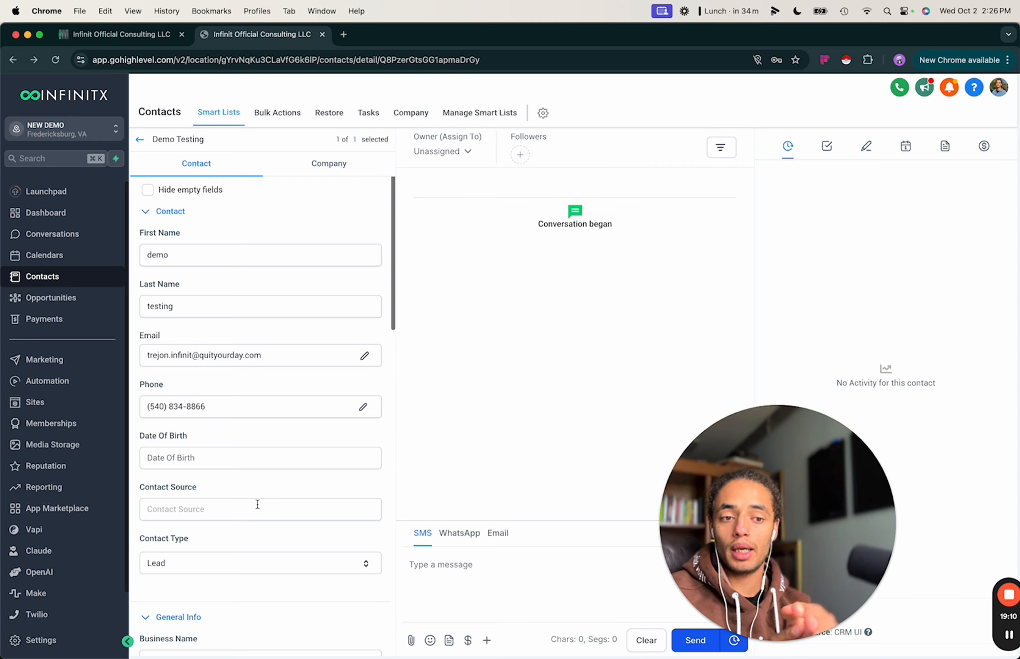
scroll(257, 504, down, 3)
scroll(229, 505, down, 3)
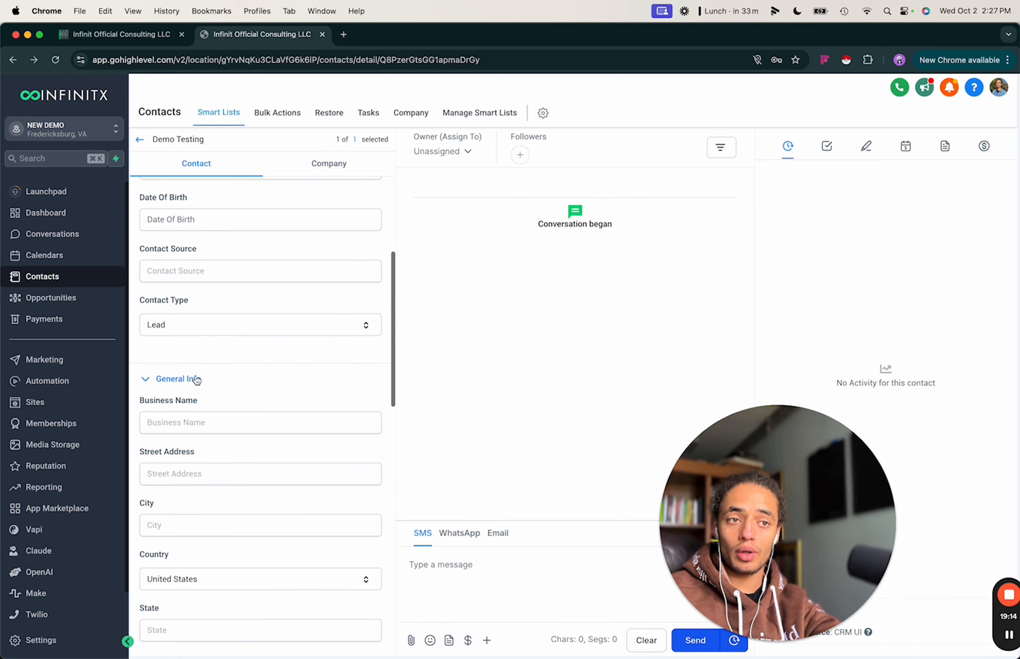
scroll(266, 403, up, 6)
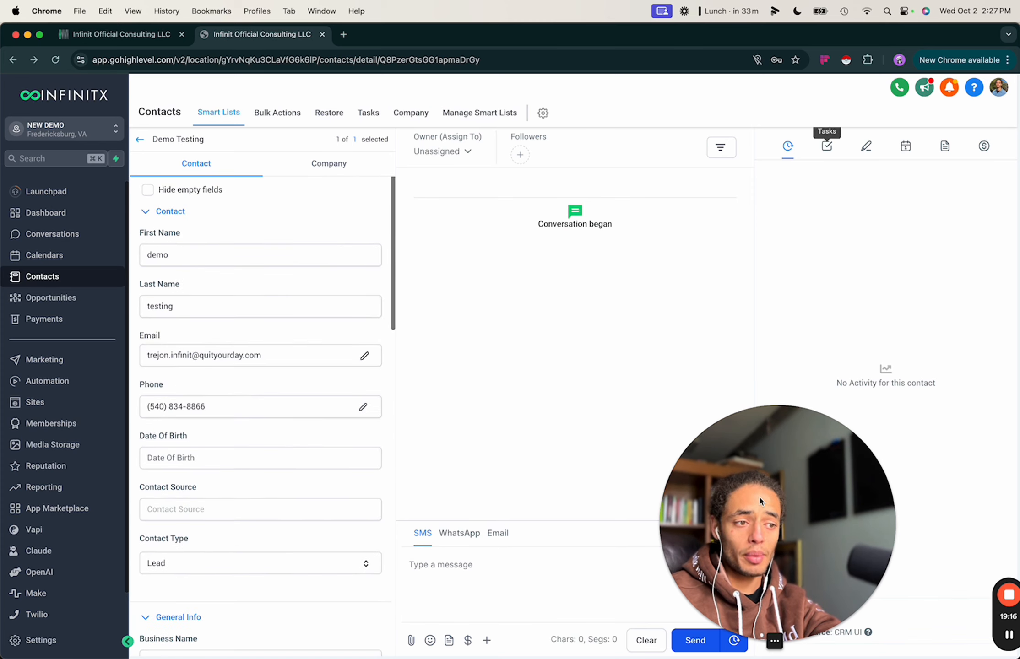
Show the contact's Tasks panel, which has no tasks assigned.
drag(760, 502, 542, 501)
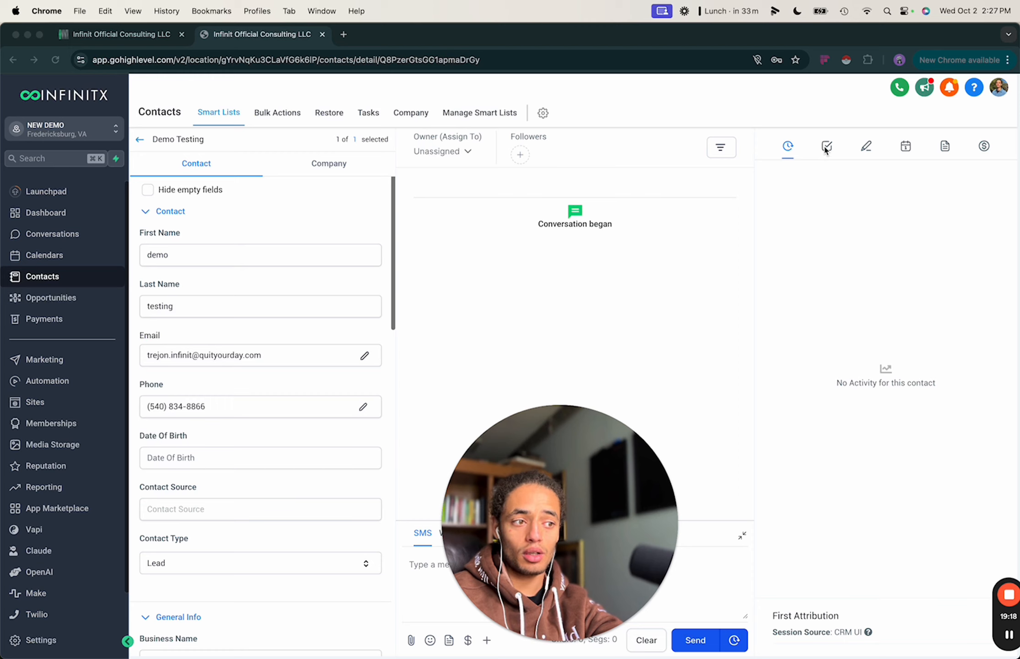
click(865, 350)
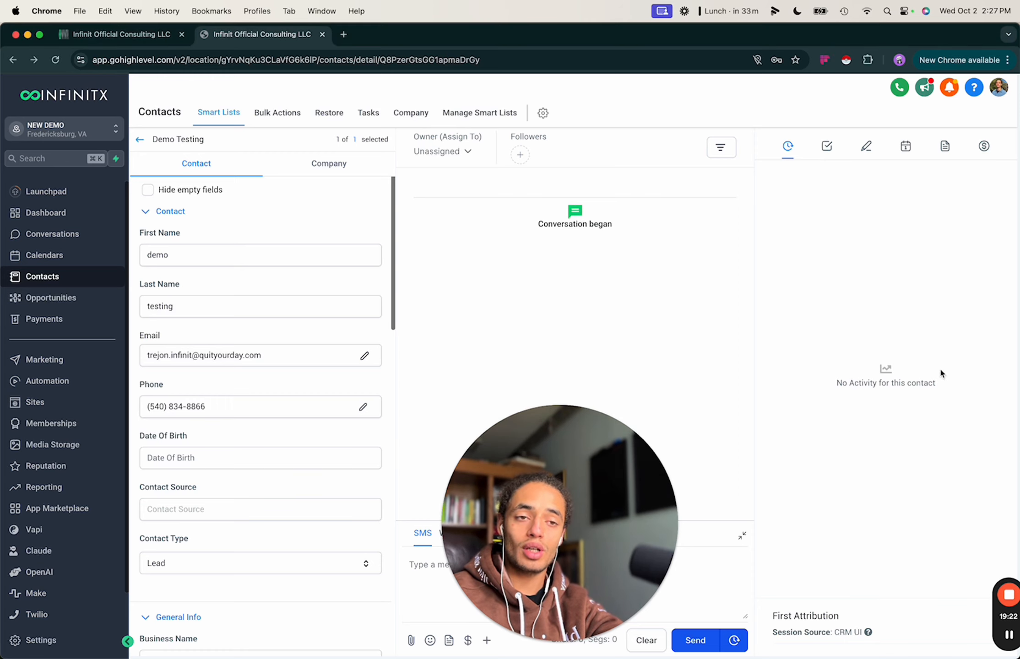
drag(562, 550, 251, 588)
click(824, 383)
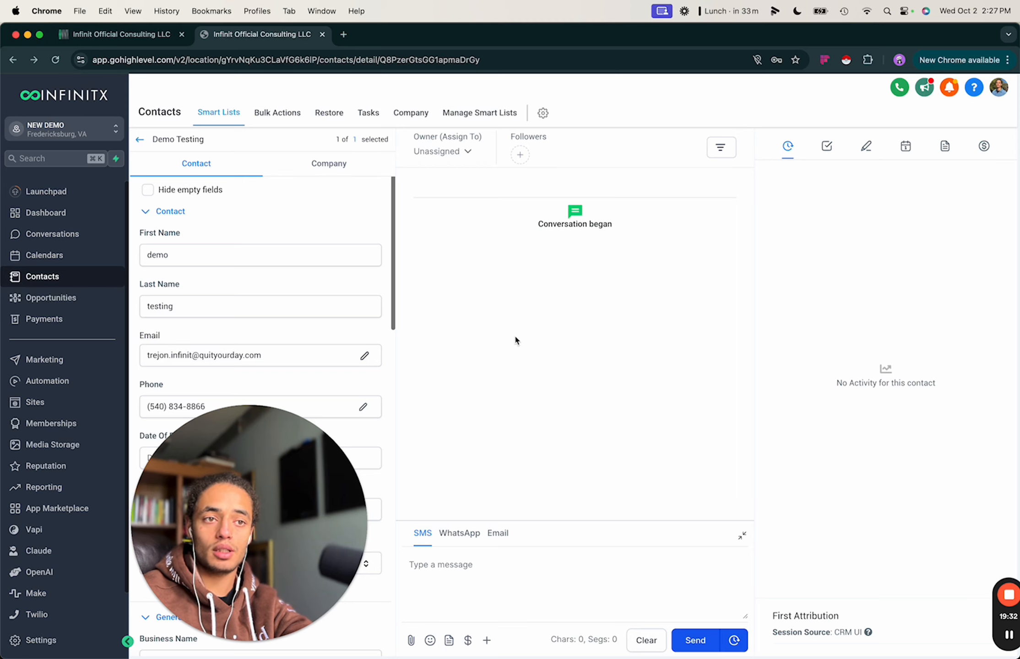
click(827, 146)
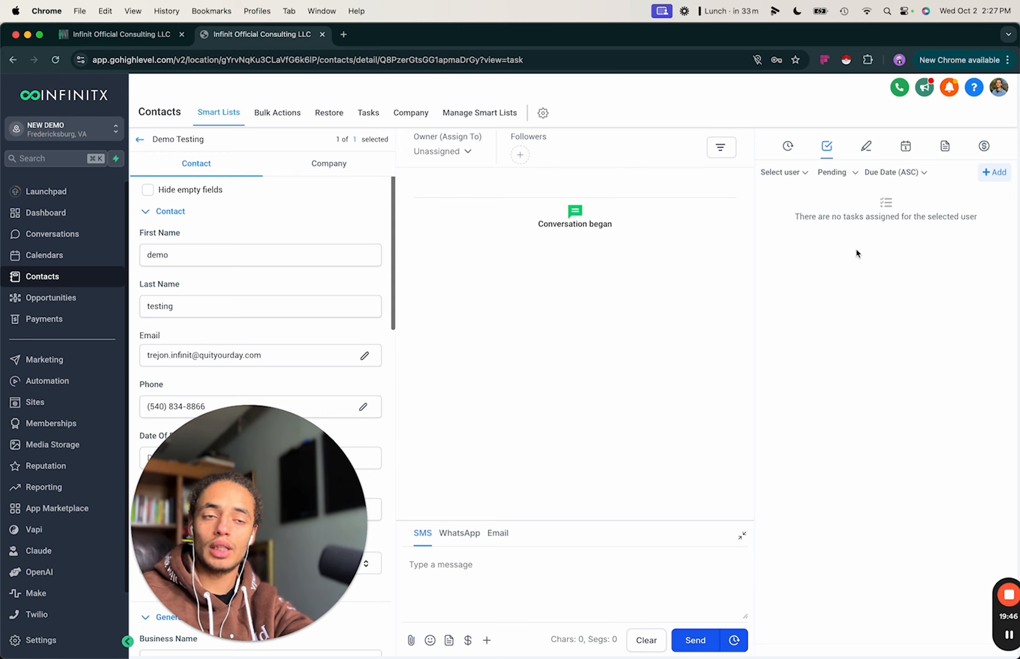
View the contact's notes, discard an empty new note, and check appointments.
click(865, 150)
click(972, 178)
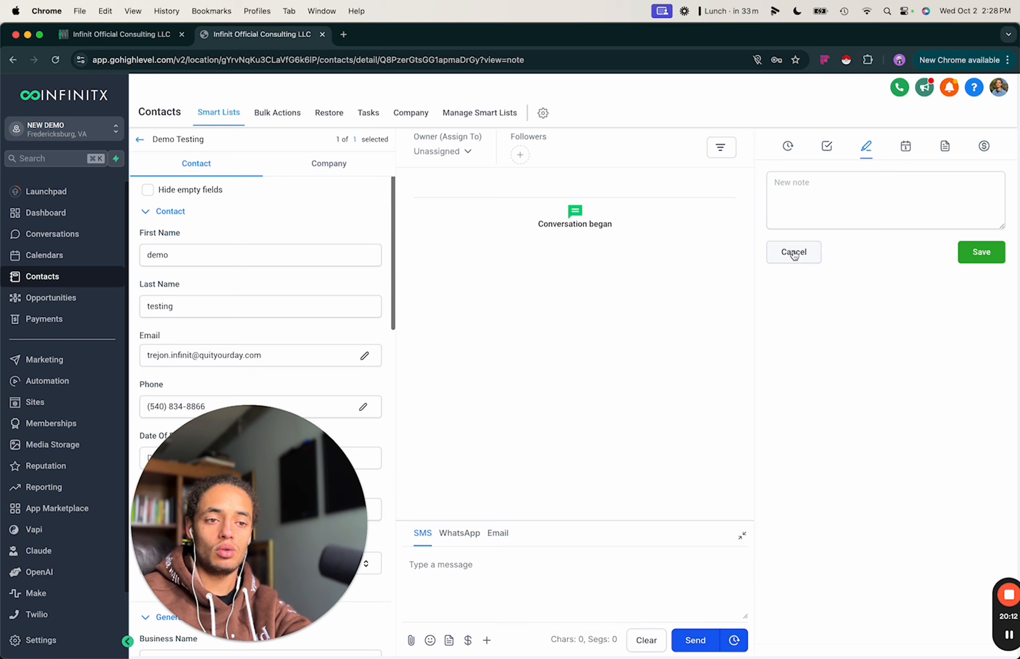
click(794, 256)
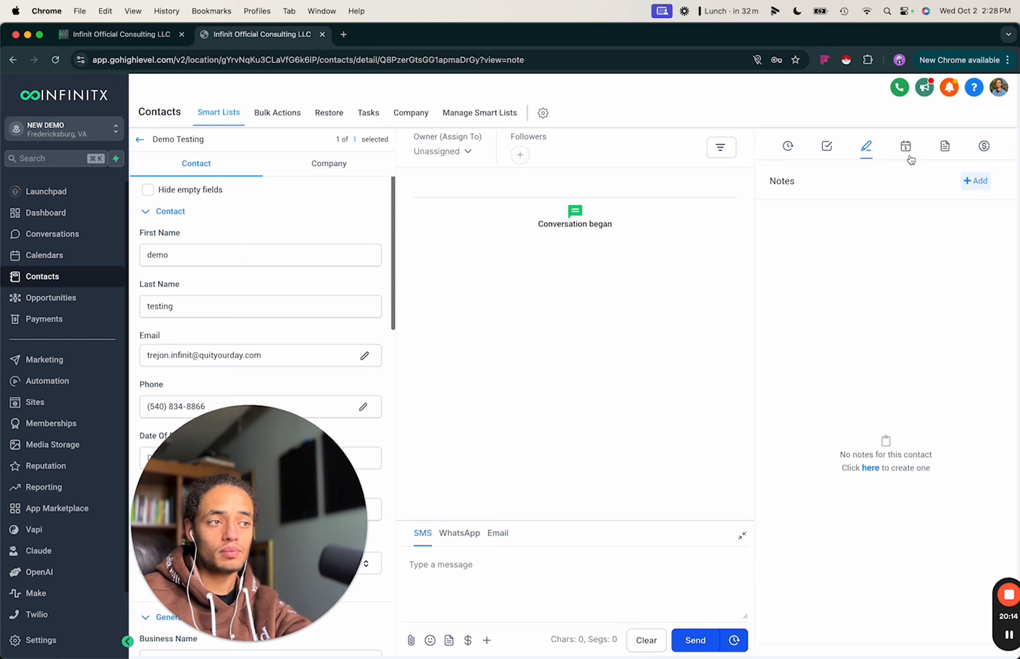
click(906, 149)
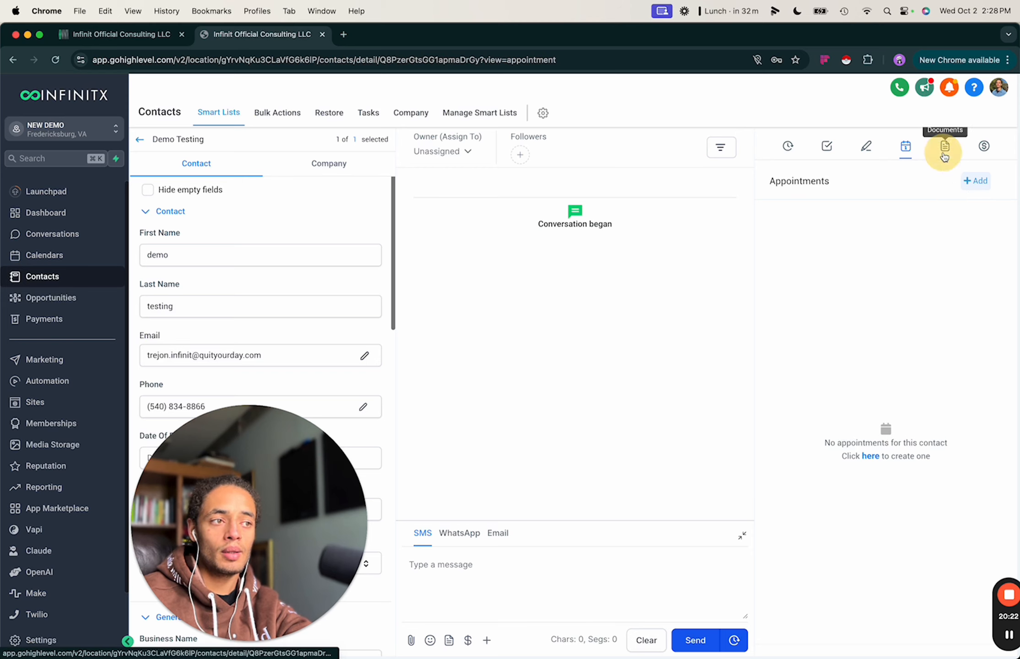
Filter the contact's documents by Internal, Sent and Received, then return to All.
click(944, 155)
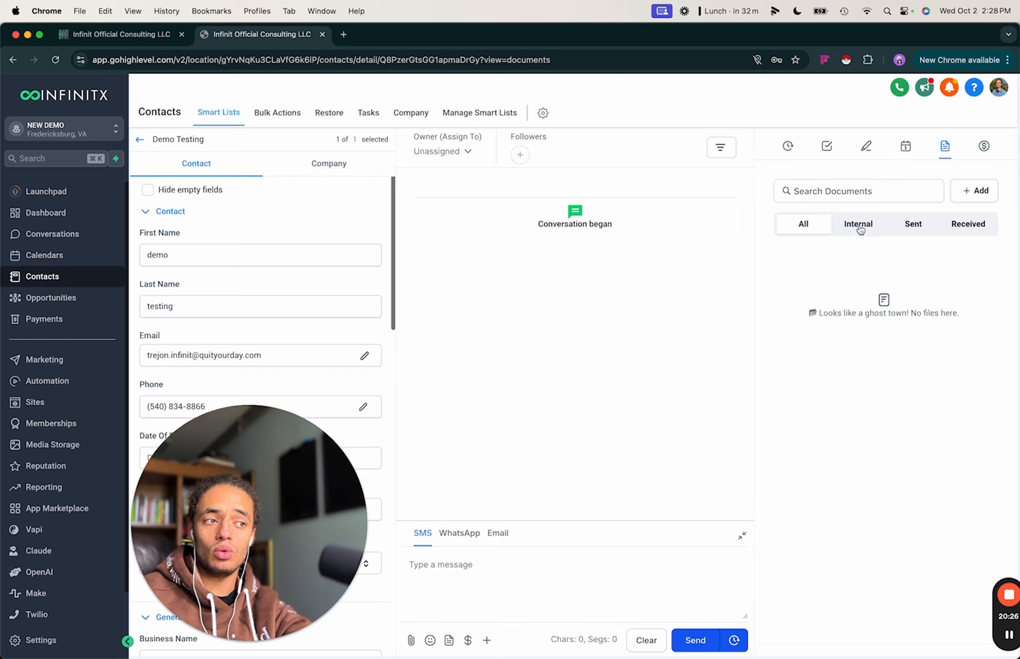
click(860, 231)
click(911, 234)
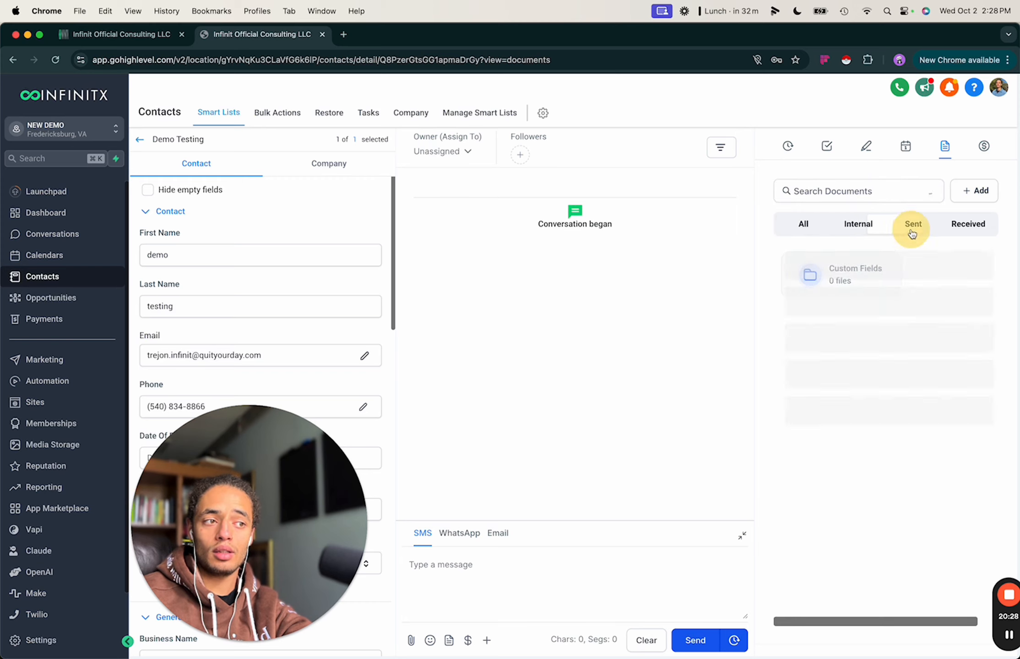
click(977, 235)
click(855, 228)
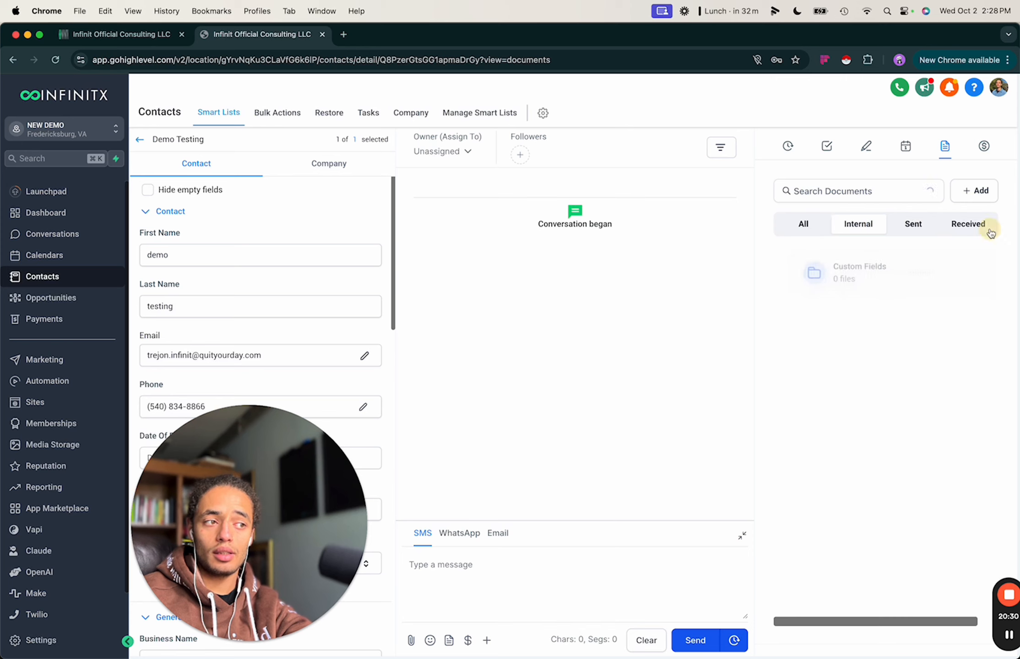
click(989, 227)
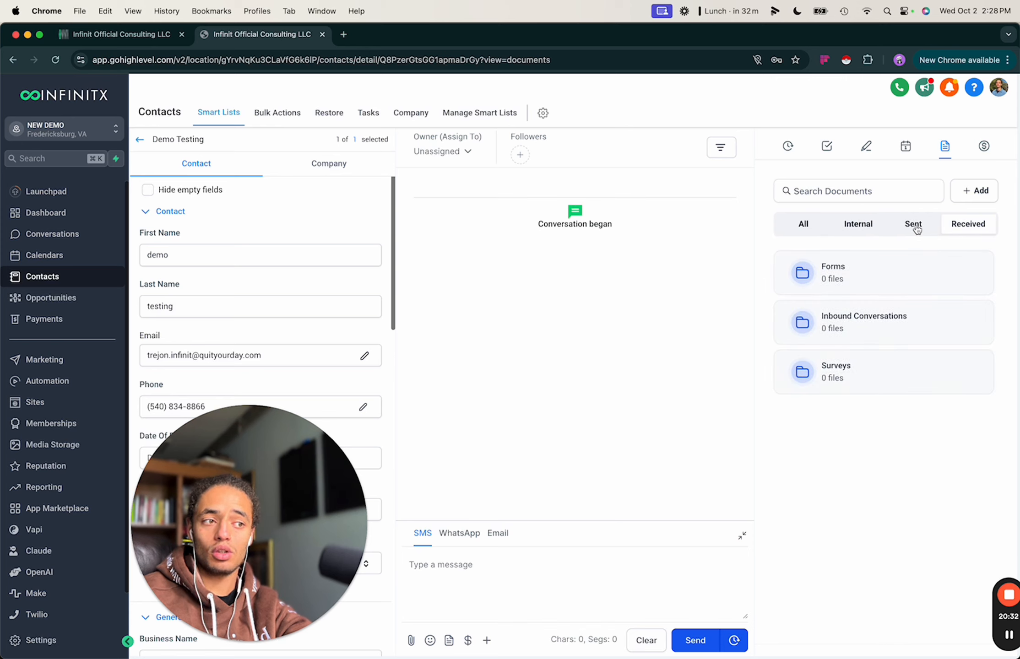
click(916, 228)
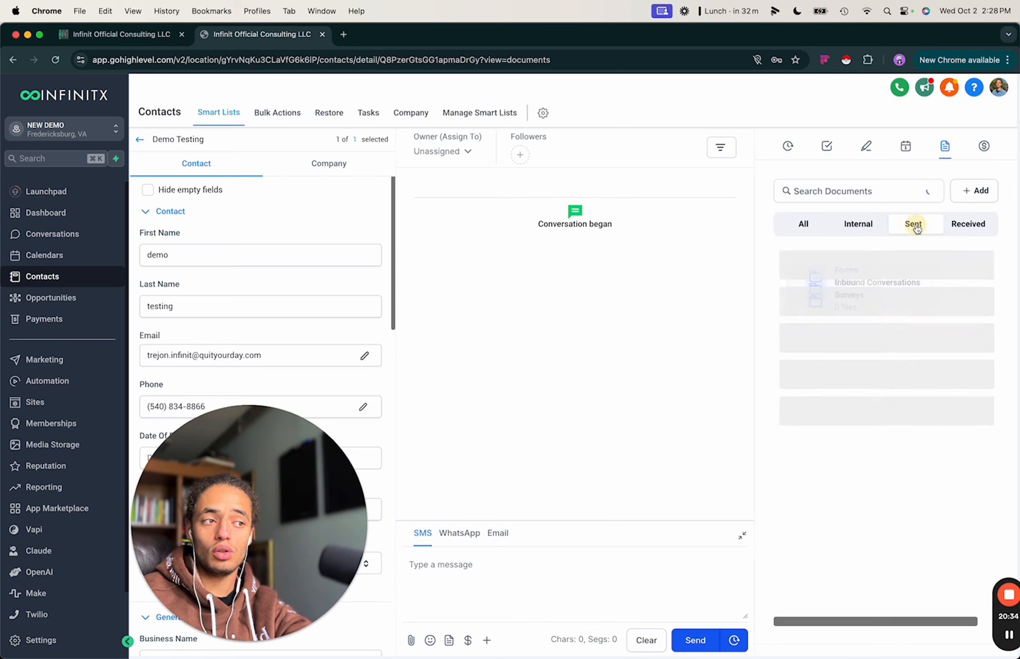
click(806, 231)
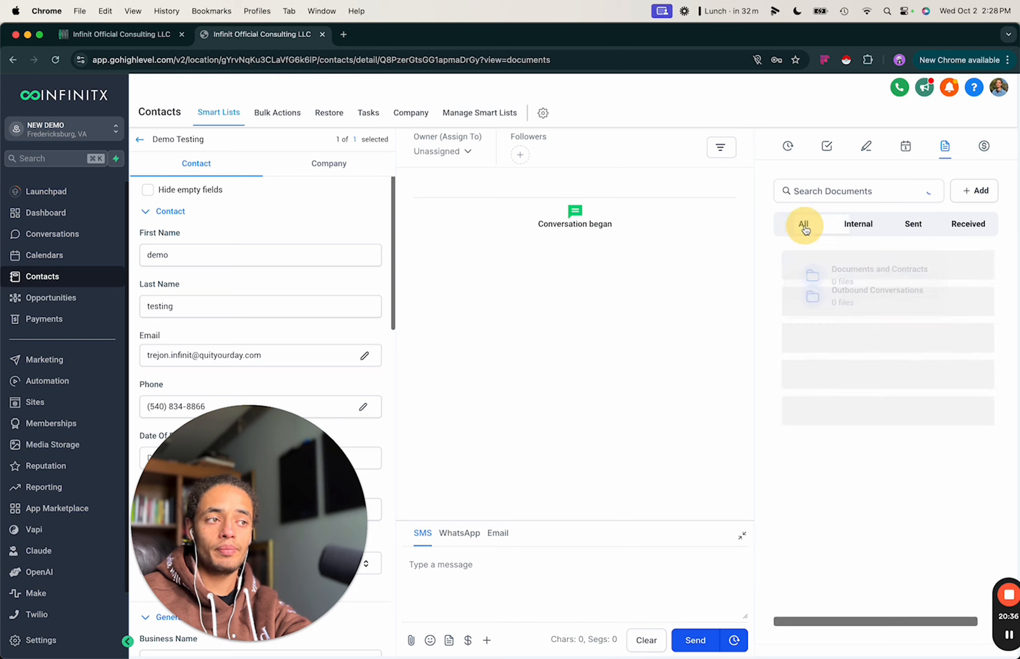
Open the contact's payments, showing no transactions, subscriptions or invoices.
click(985, 153)
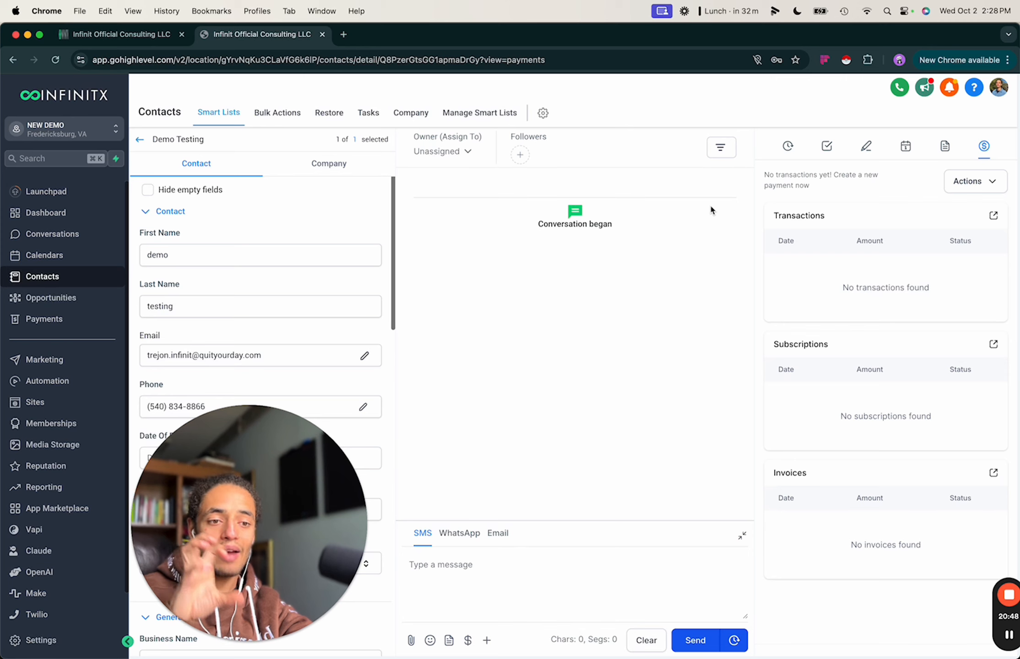
drag(252, 488, 694, 552)
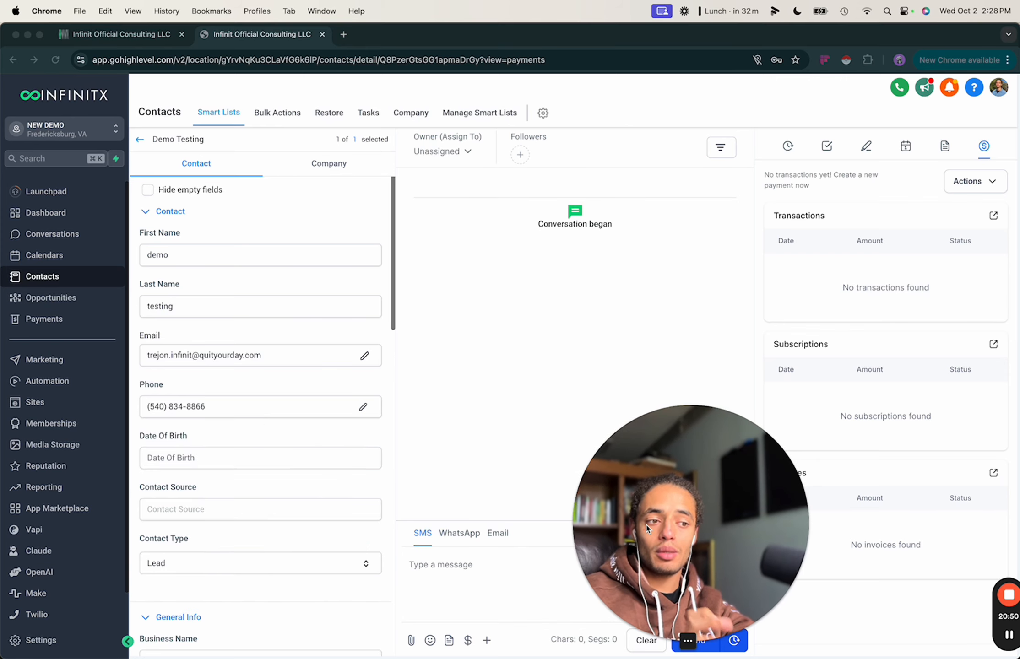
drag(637, 512, 791, 536)
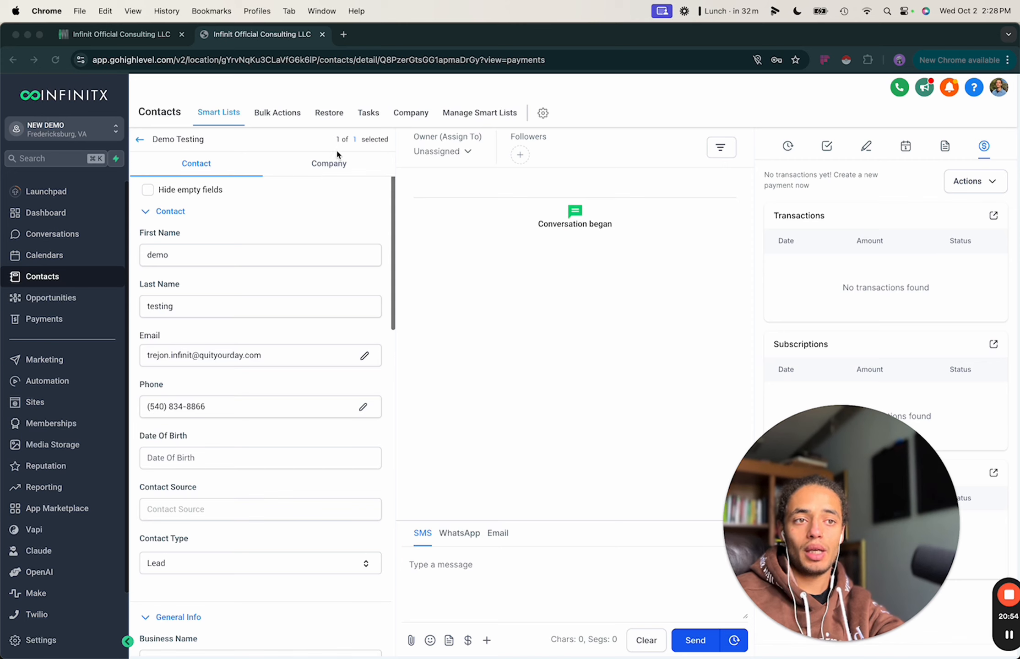
click(437, 236)
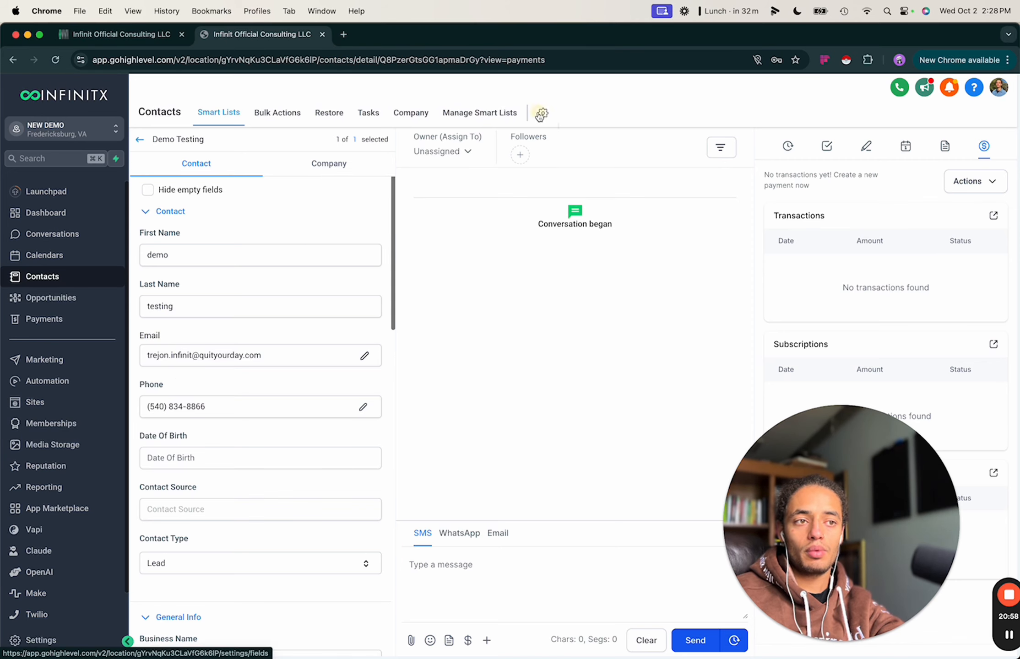
Open Custom Fields and set page size to 100 to list all 23 fields.
click(542, 113)
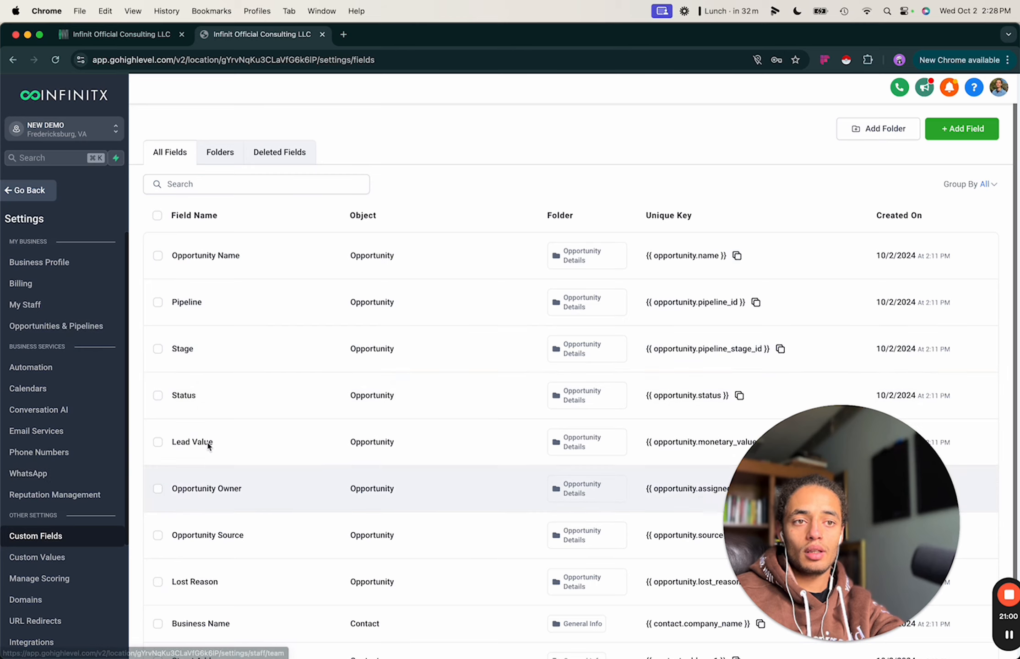
scroll(334, 323, down, 3)
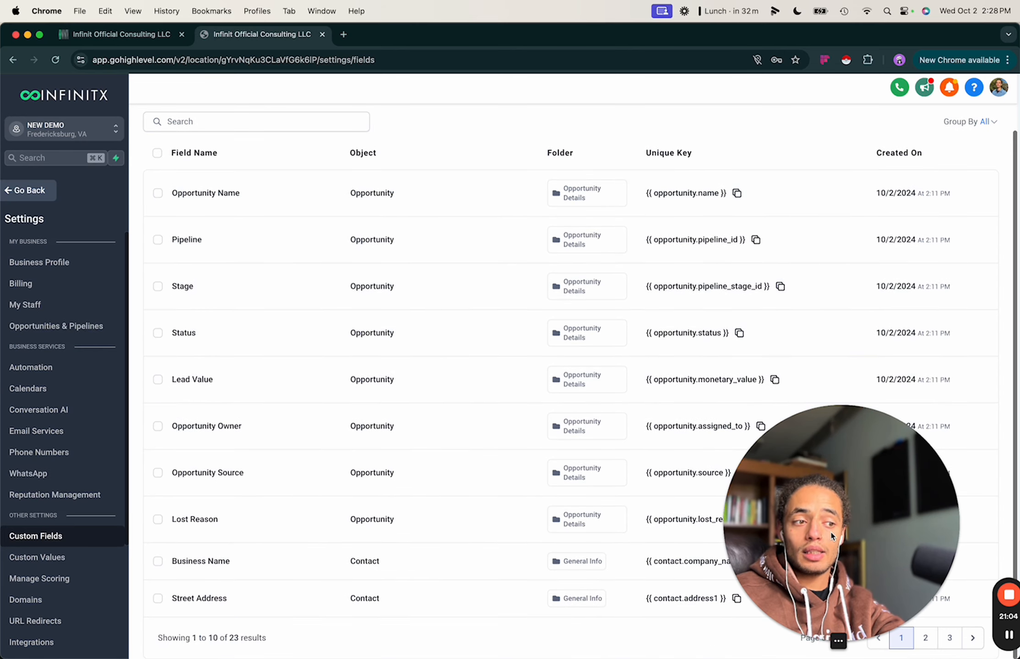
drag(842, 533, 890, 210)
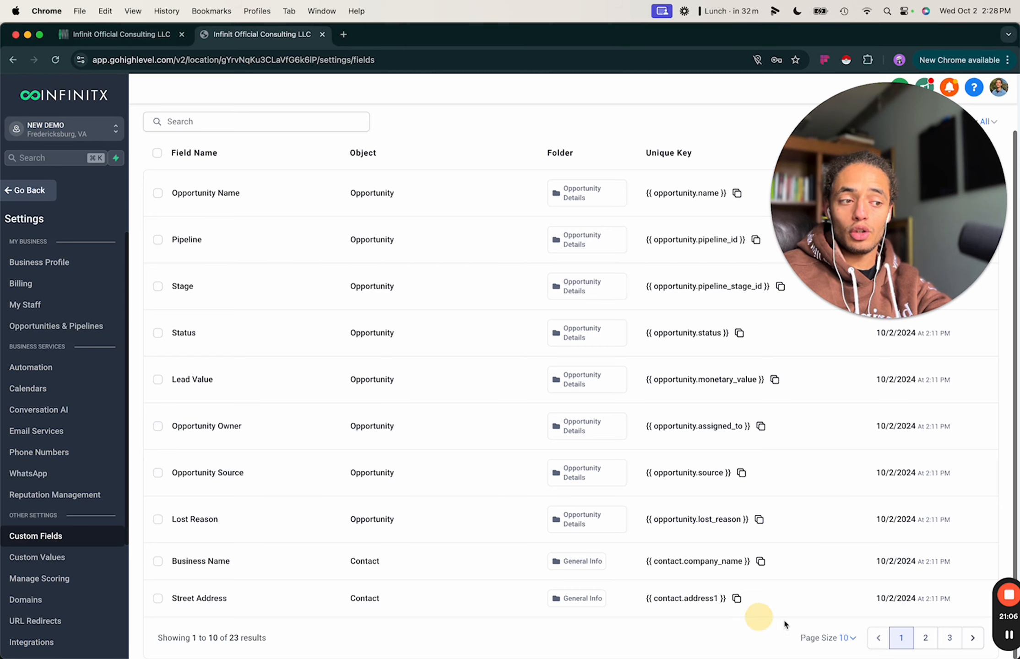
click(847, 638)
click(811, 603)
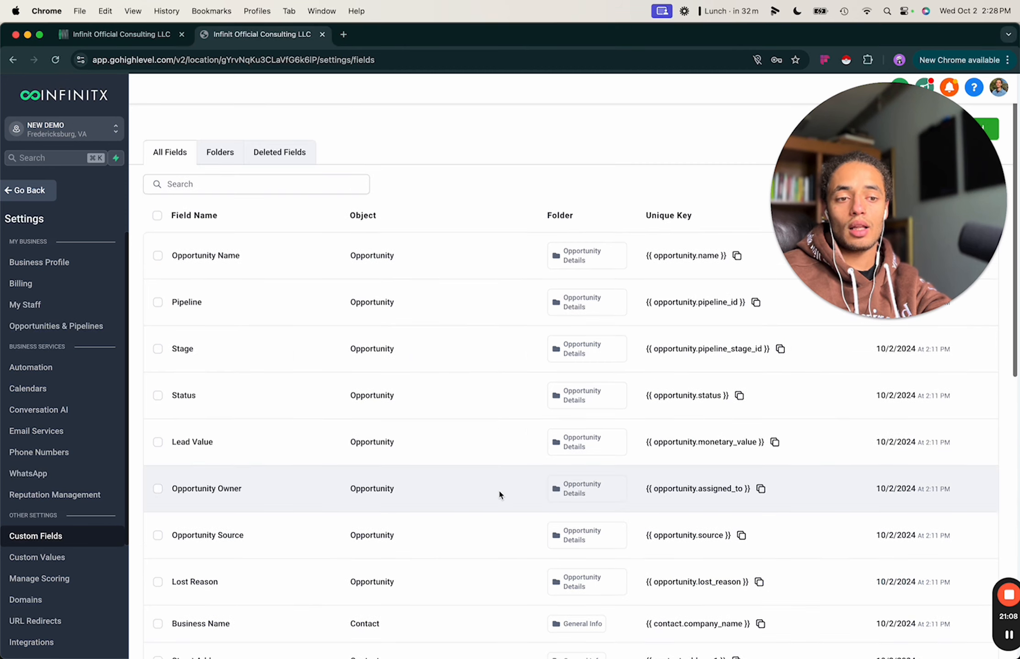
scroll(369, 388, down, 10)
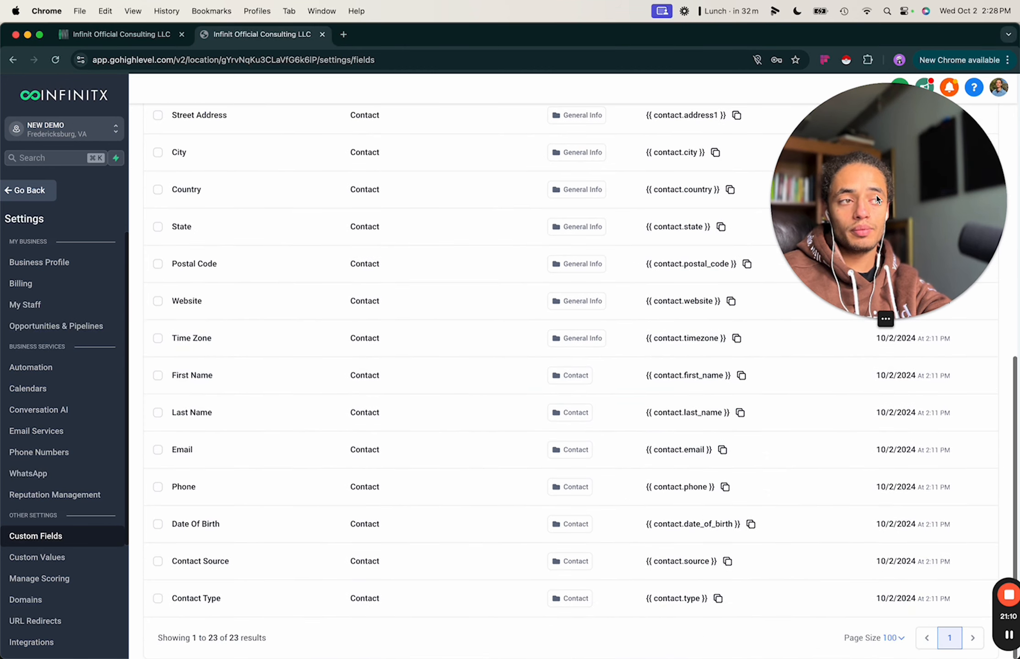
drag(876, 195, 724, 364)
scroll(687, 357, up, 10)
click(915, 154)
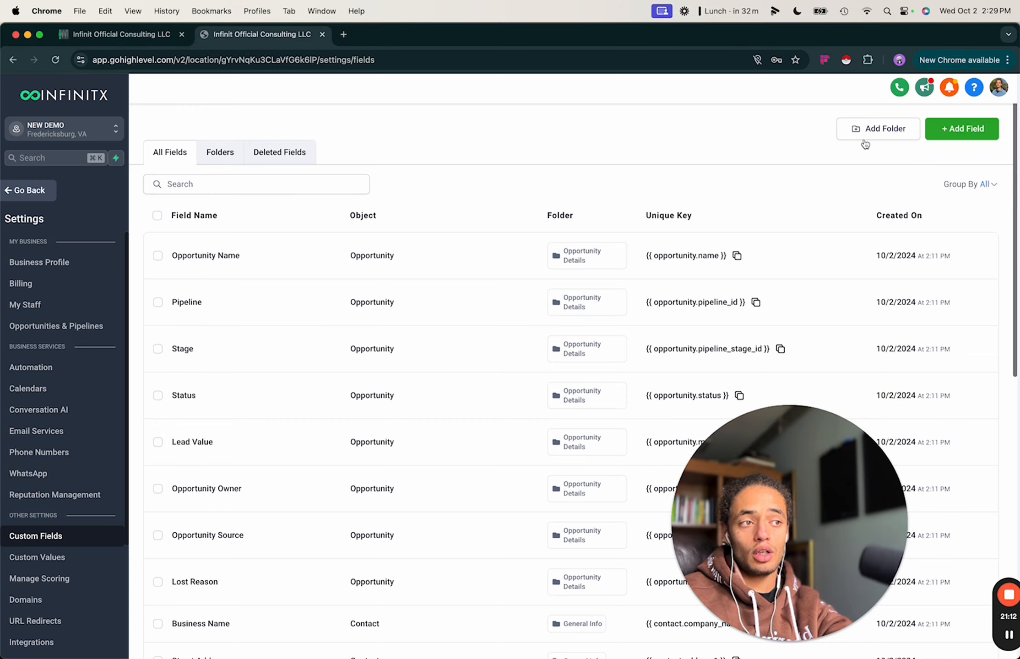
Draft a new field folder named 'AI Call', then cancel without creating it.
click(867, 133)
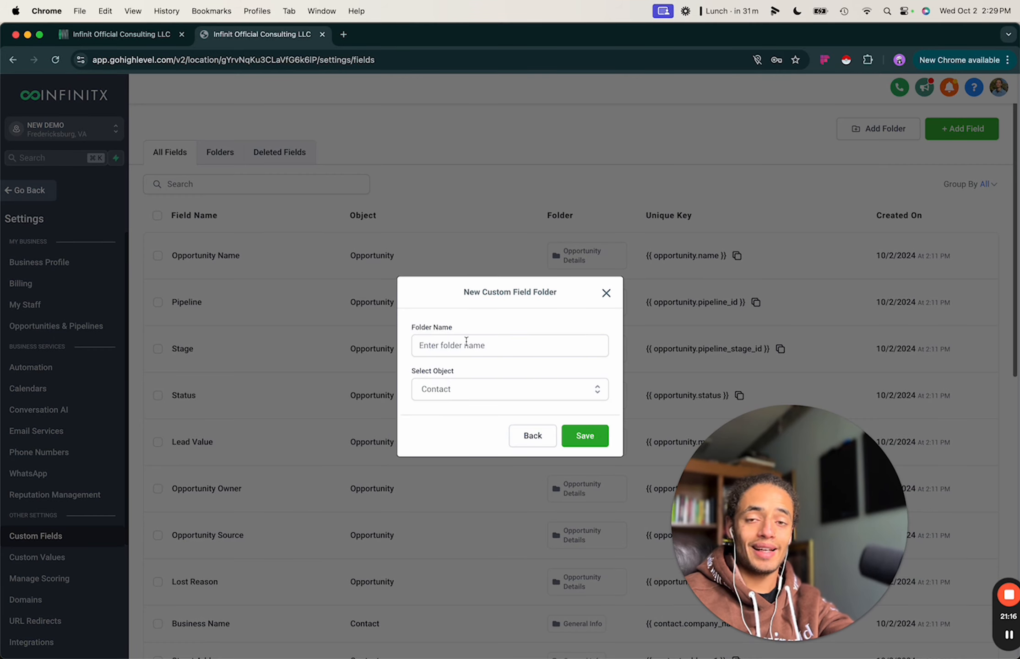
click(466, 344)
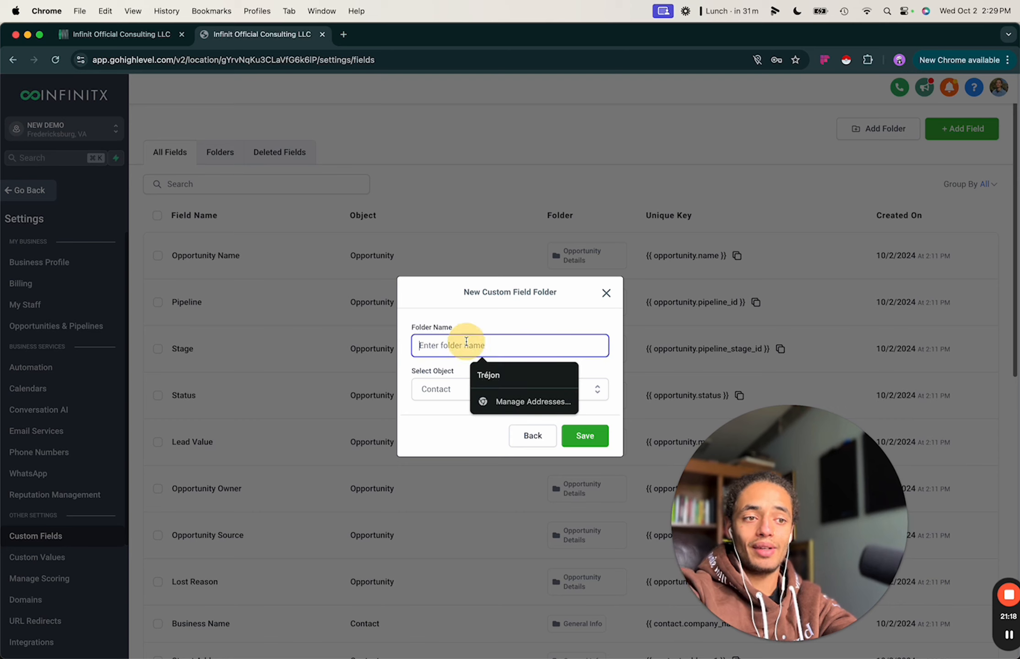
text(Ai)
key(BackSpace)
key(BackSpace)
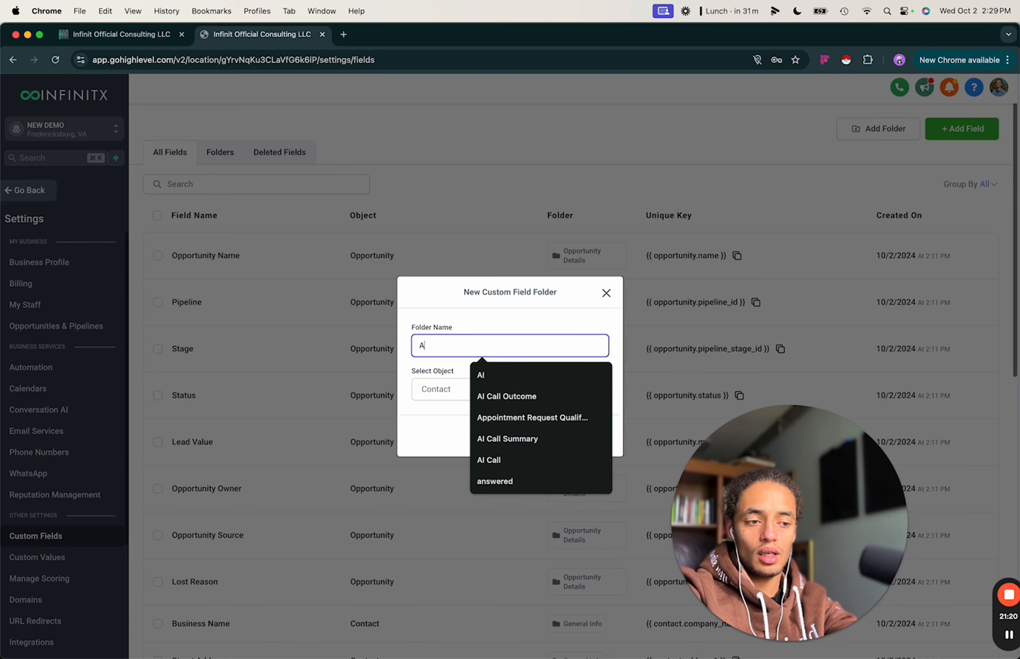
text(I Ca)
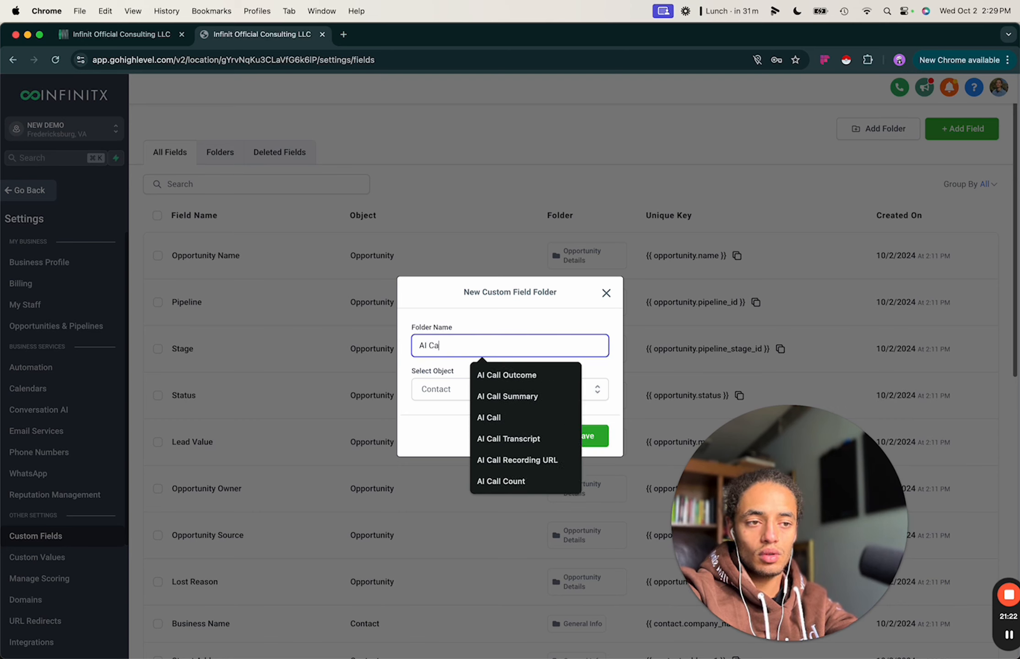
text(ll)
click(432, 433)
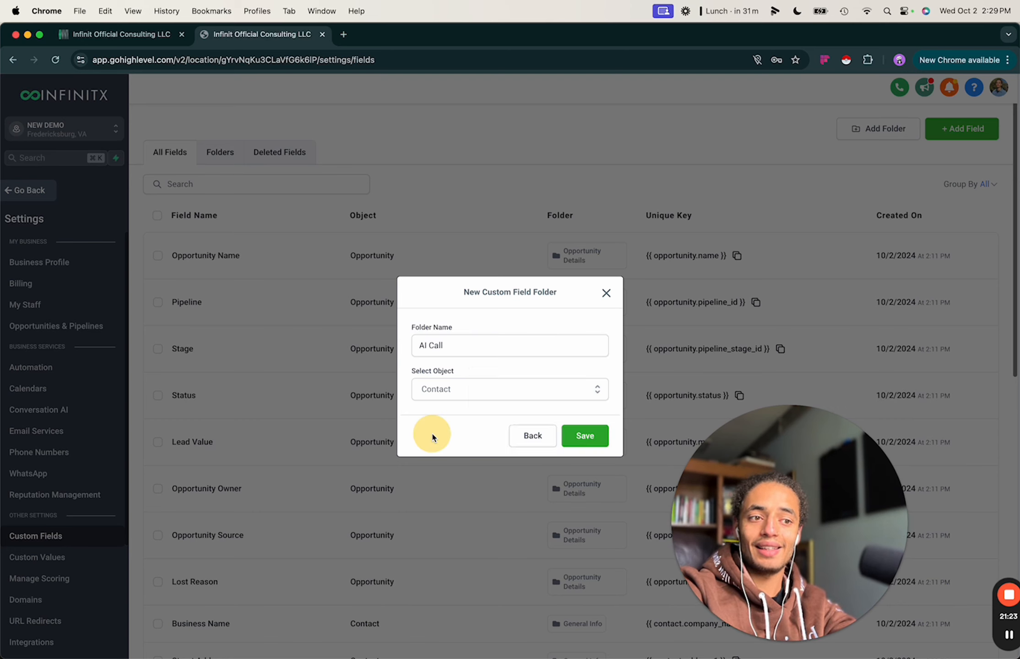
click(531, 437)
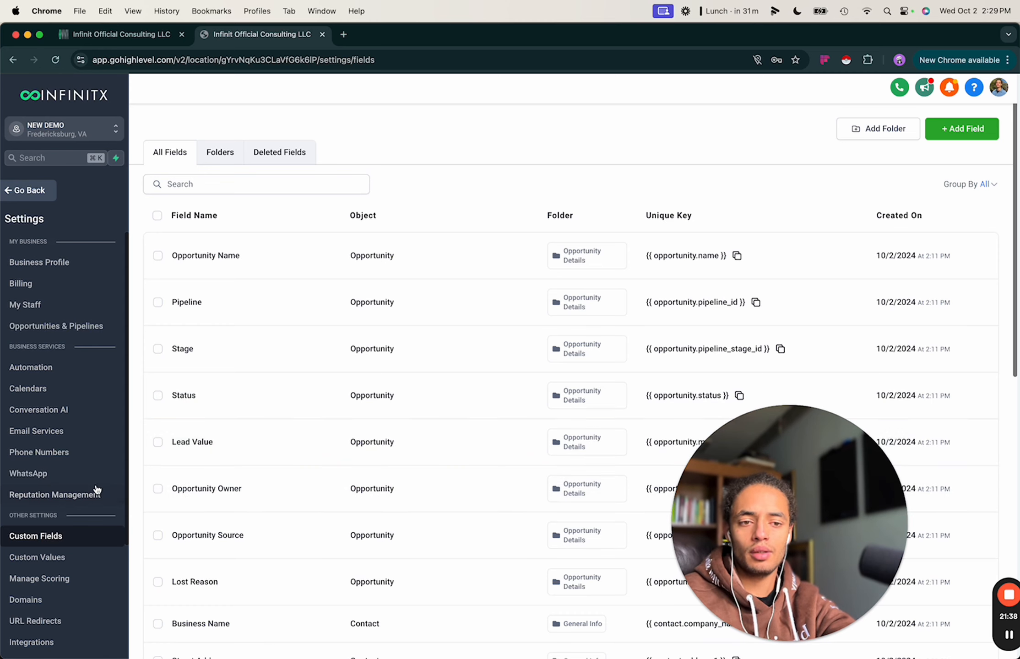
Create a Business Name custom value set to INFINITX AI, with no folder.
scroll(78, 568, down, 2)
click(56, 508)
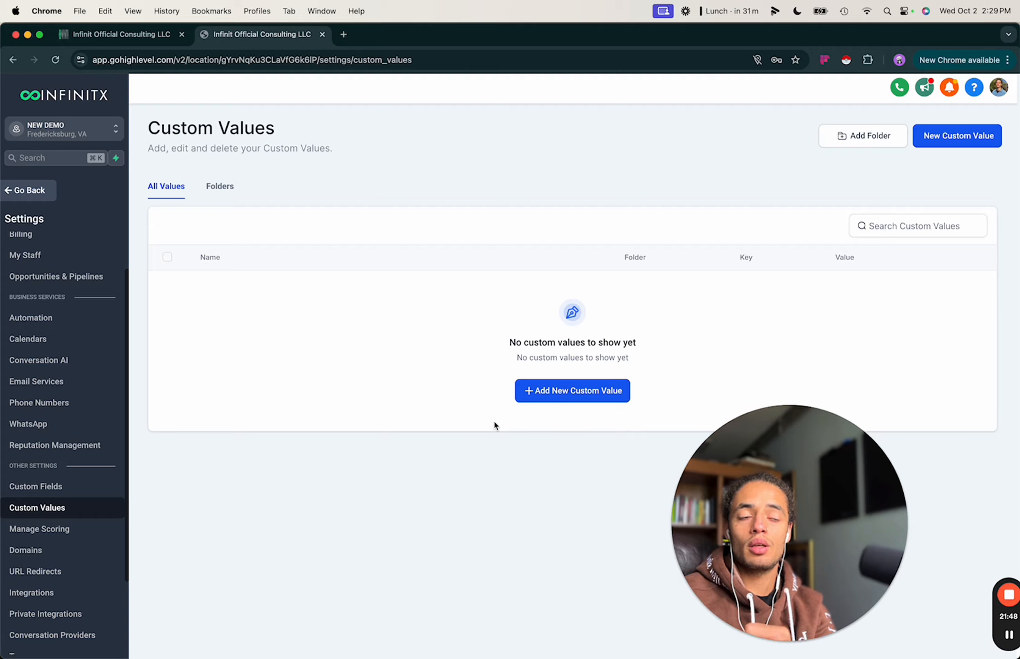
click(549, 390)
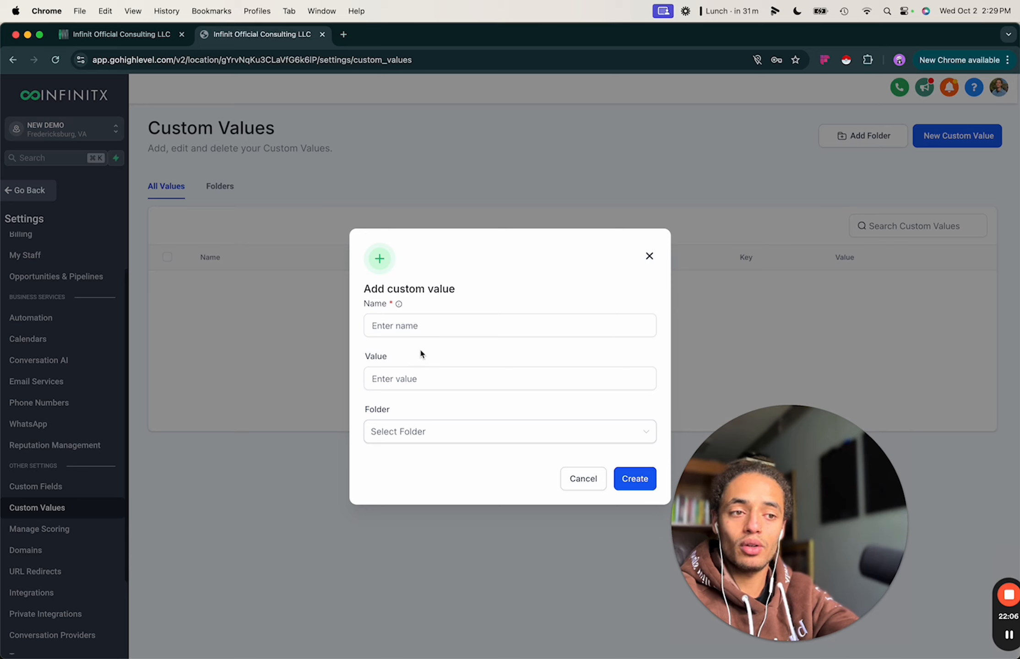
click(399, 325)
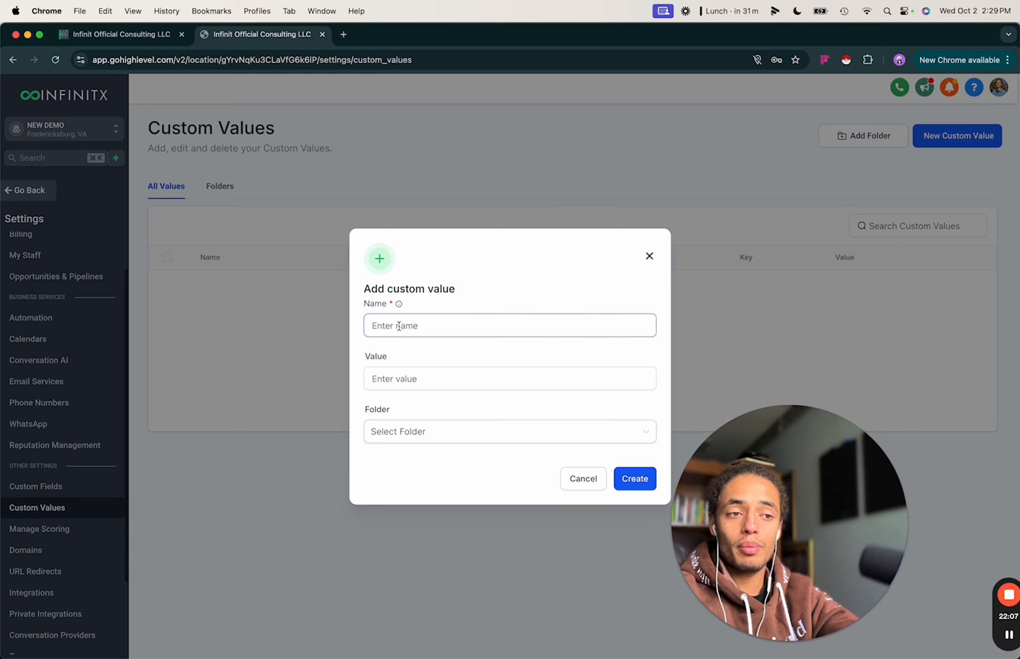
click(427, 325)
text(Bu)
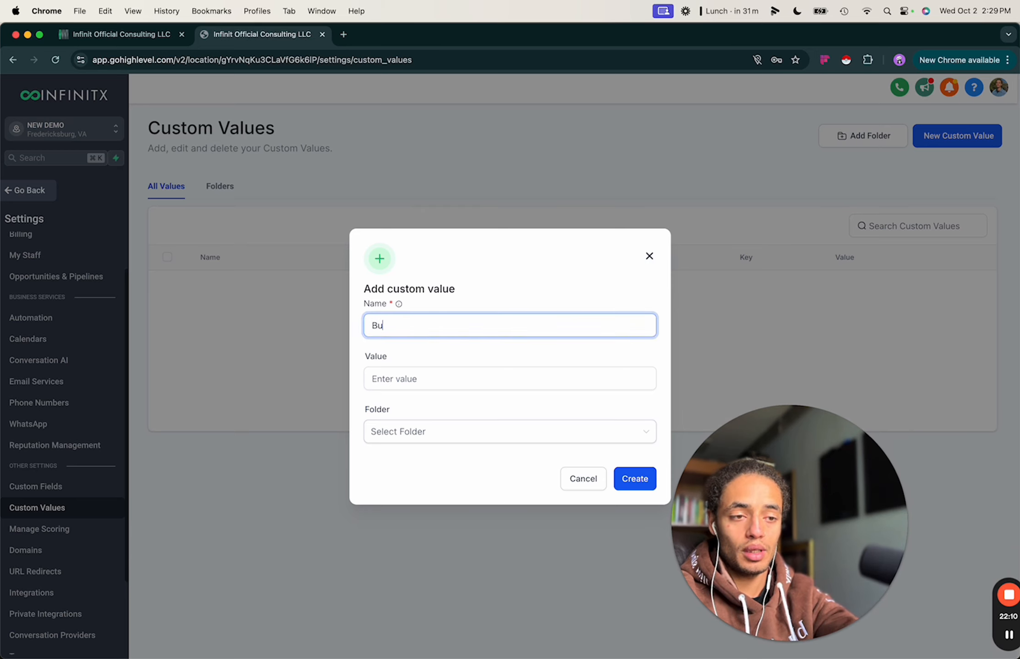
text(sines s Name=)
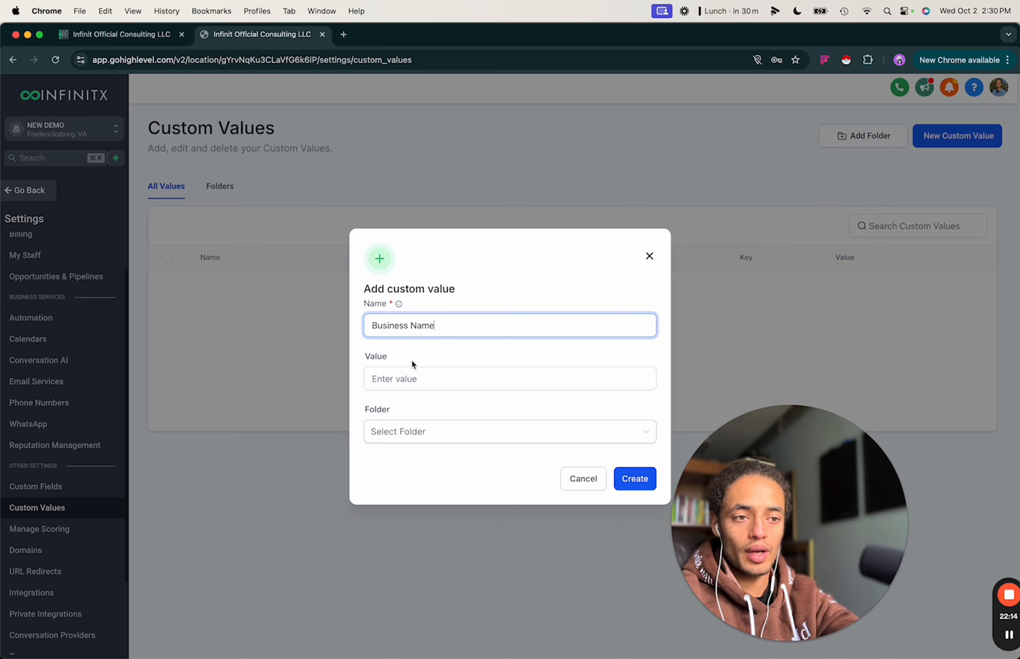
click(405, 377)
text(INFINITX AI)
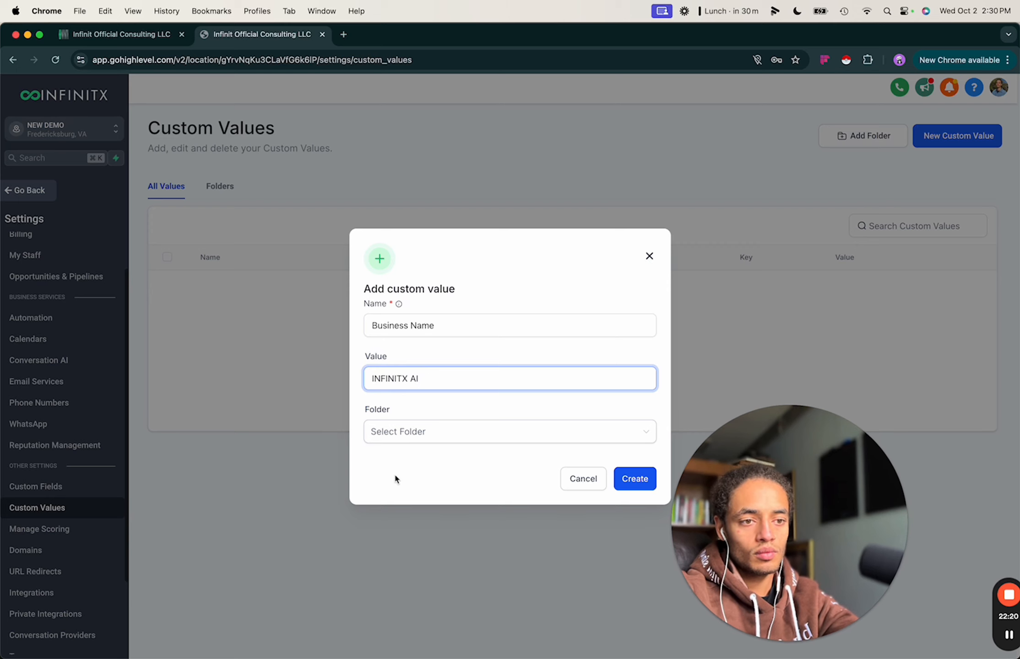
click(411, 430)
click(410, 468)
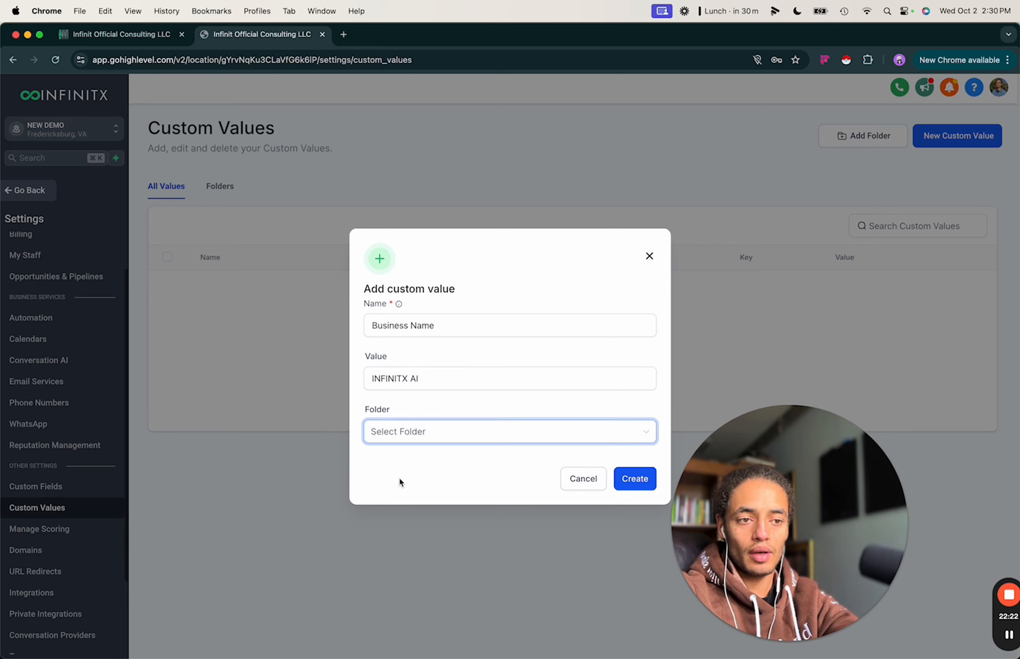
click(640, 479)
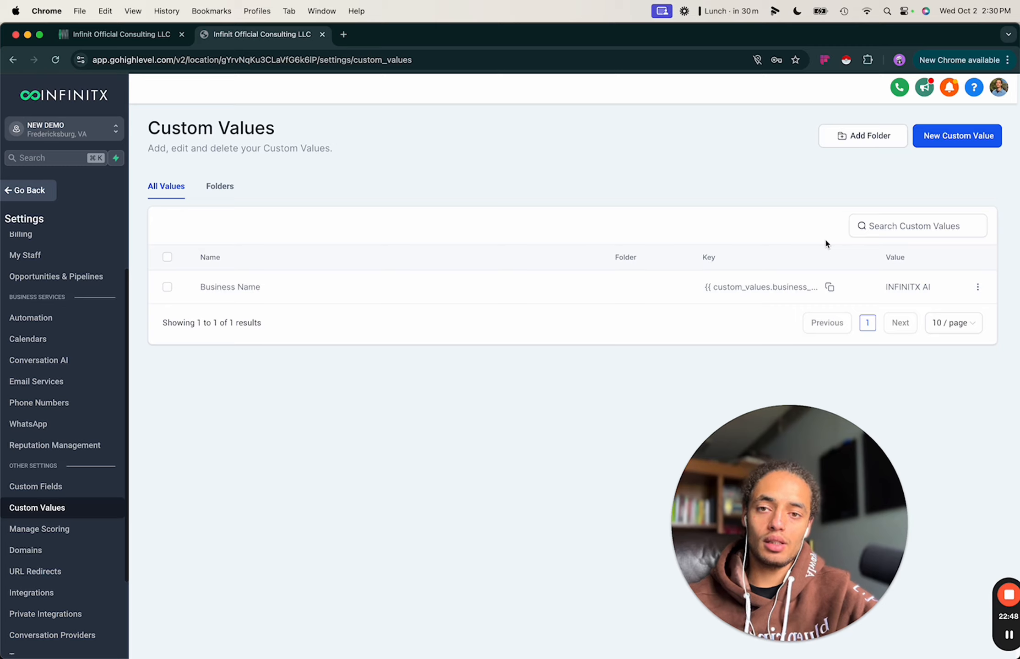
Delete the Business Name custom value and confirm the deletion.
click(978, 287)
click(917, 267)
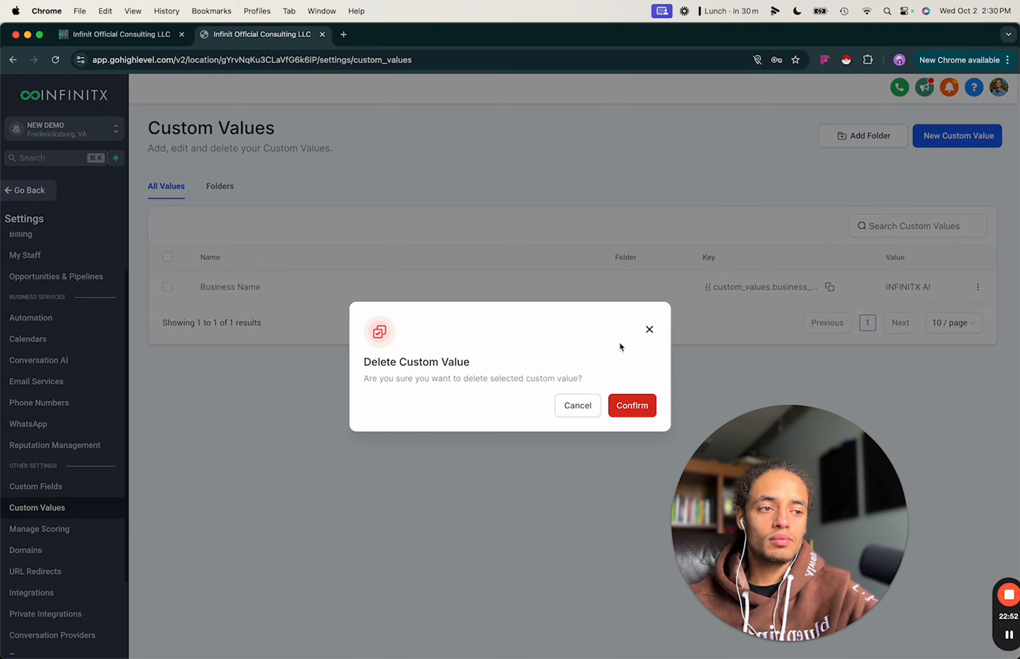
click(635, 404)
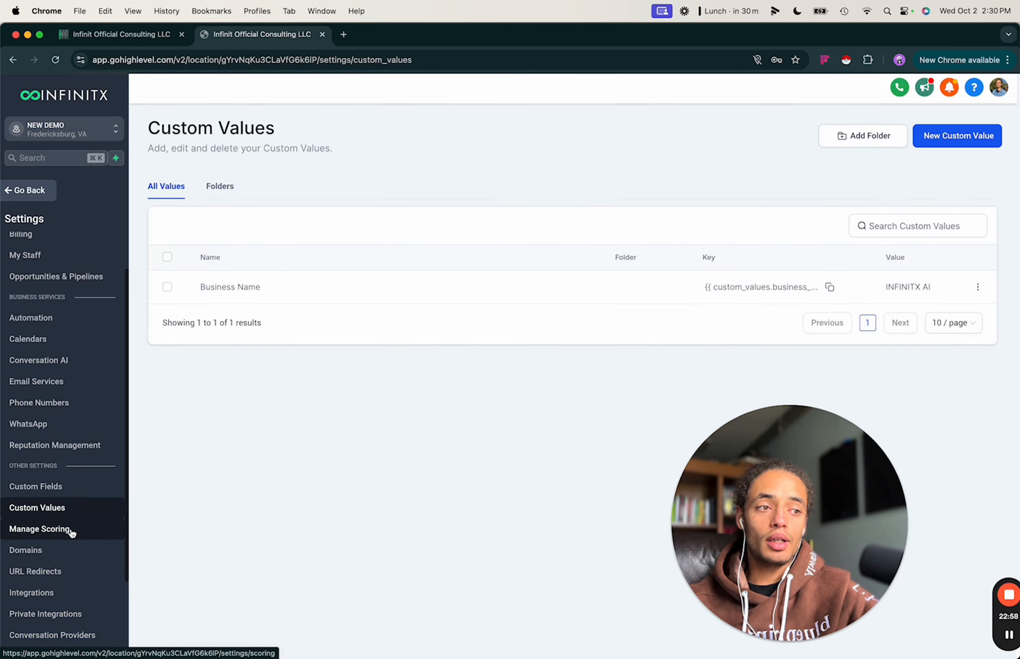
Start a new Engagement Score rule, browse its triggers, then cancel it unsaved.
click(40, 529)
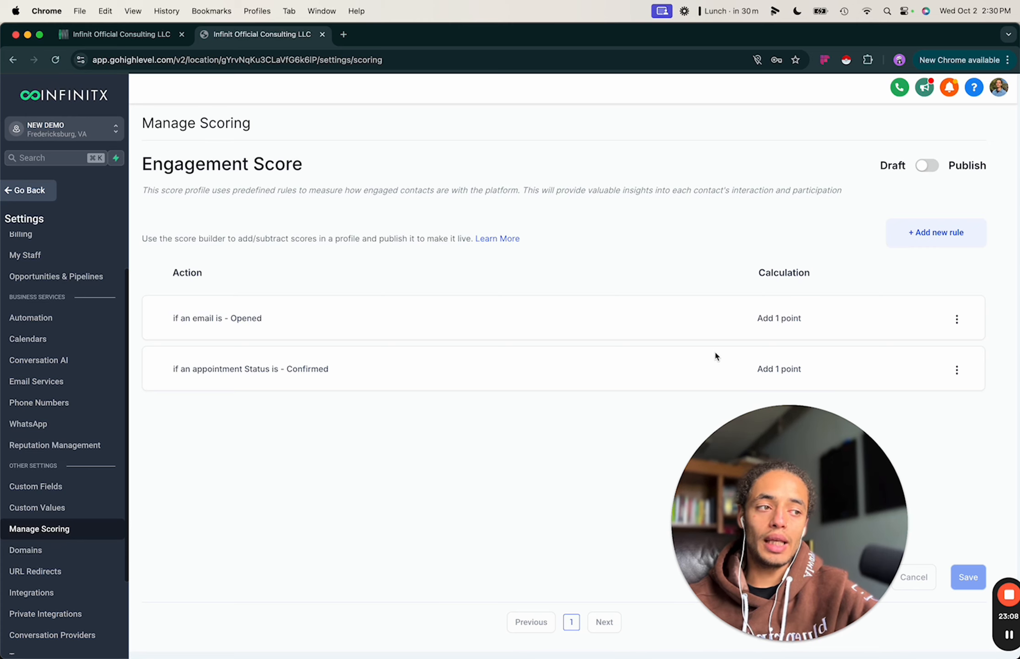
click(915, 237)
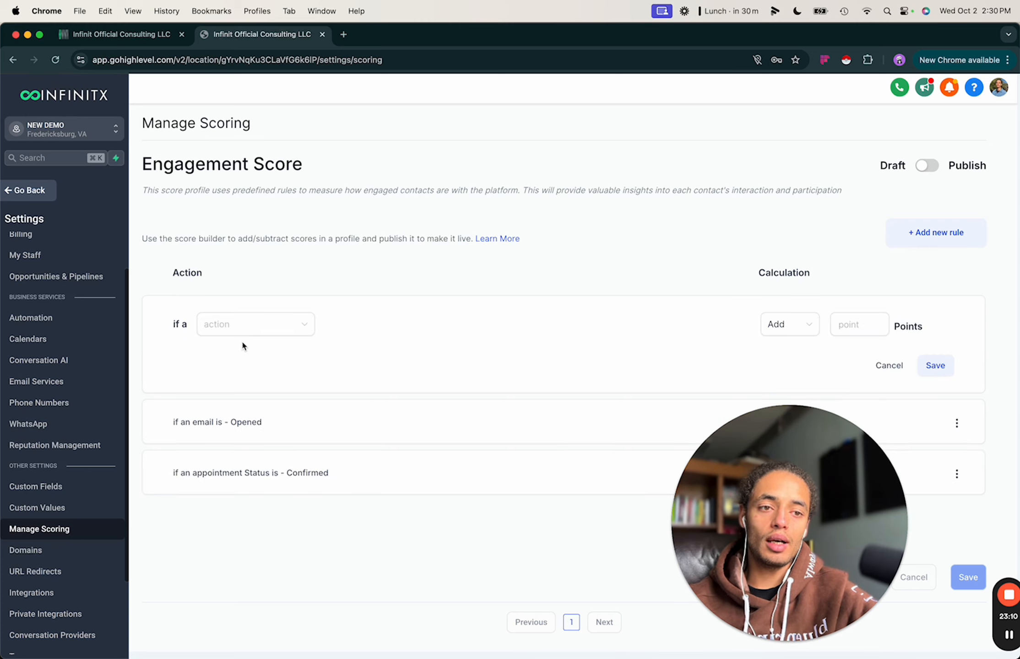
click(244, 323)
scroll(226, 387, down, 3)
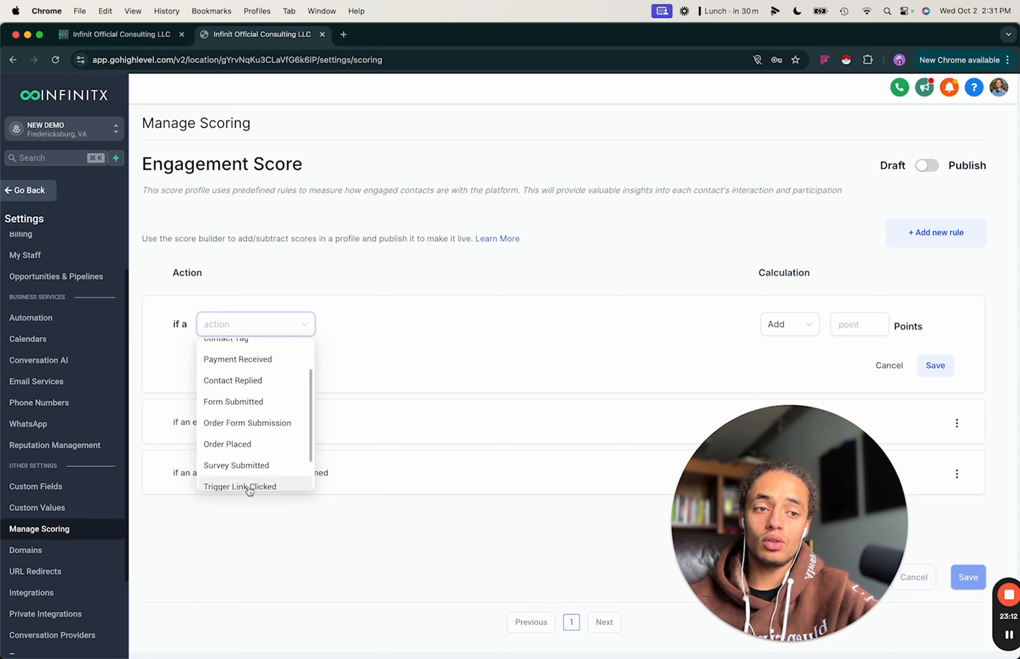
scroll(247, 490, down, 2)
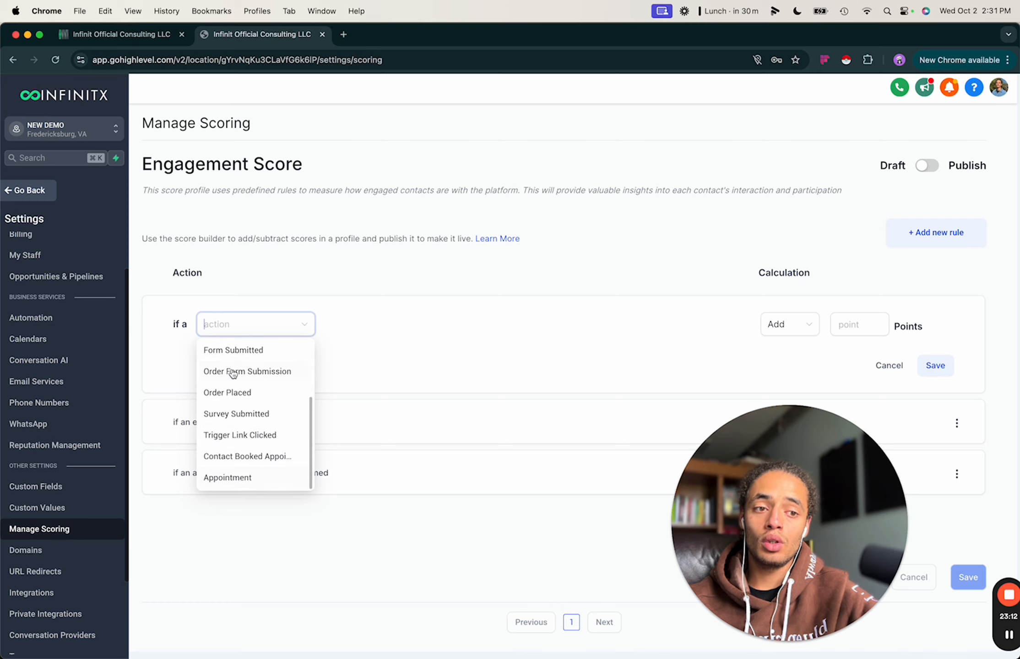
click(188, 551)
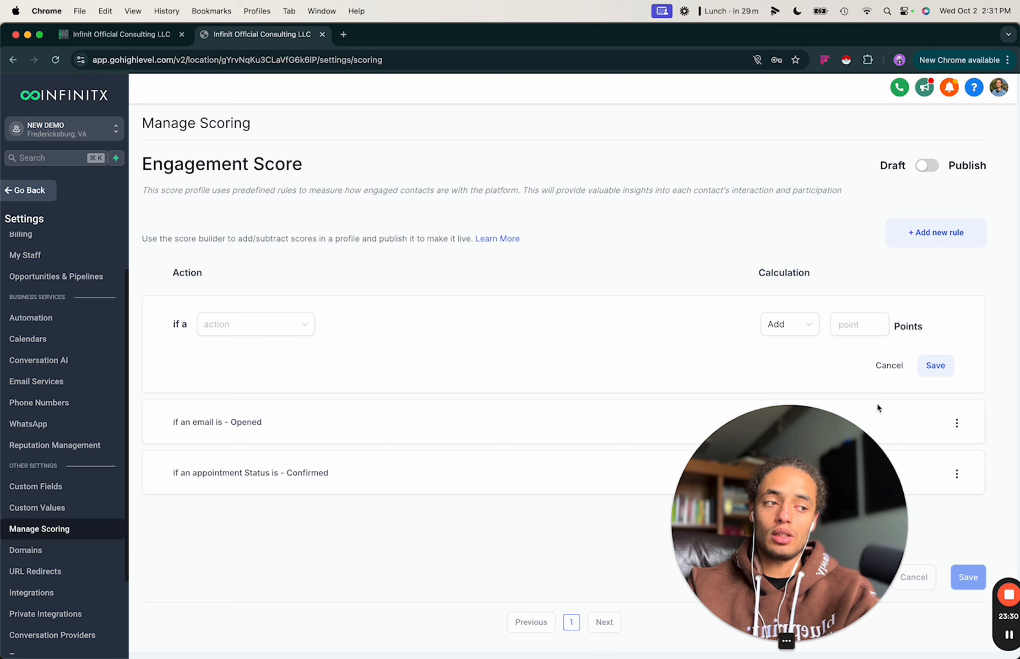
click(888, 367)
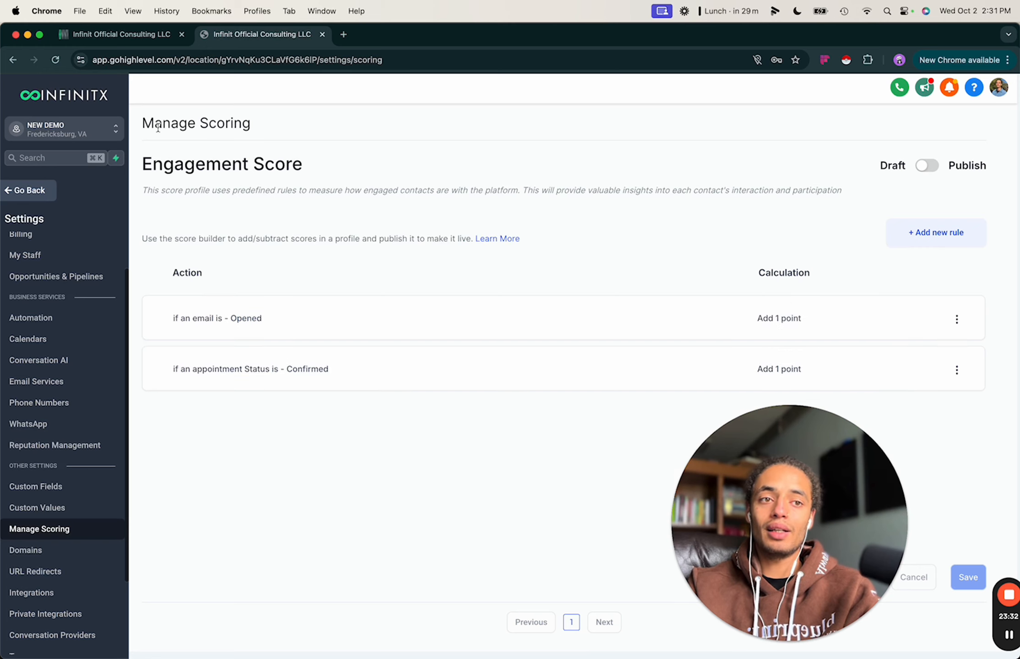
scroll(65, 483, down, 3)
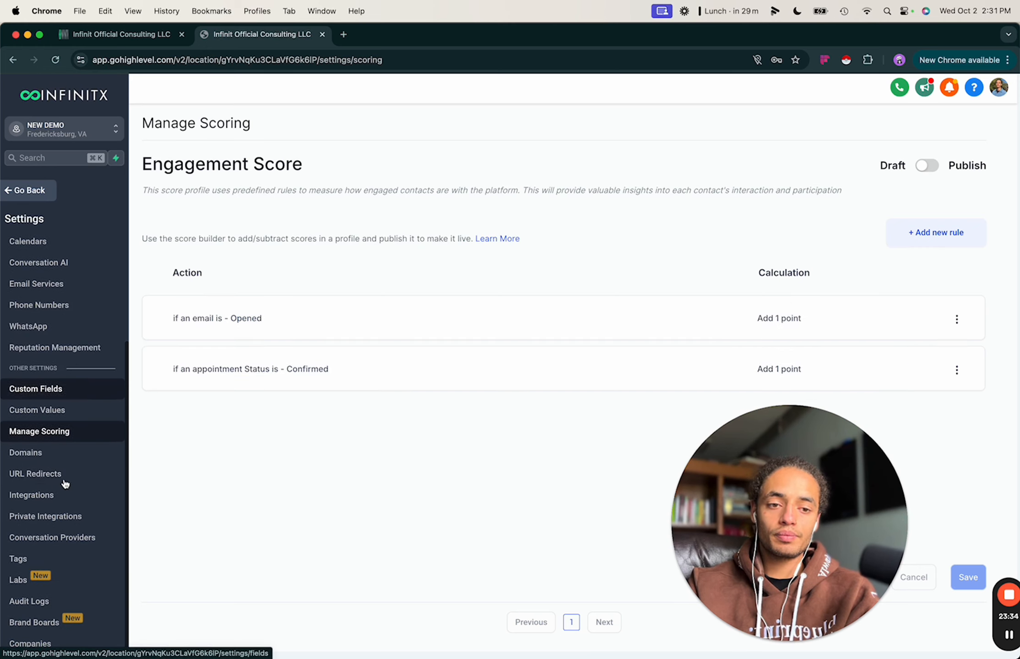
Enter infinitofficial.ai as a new domain, enable the www option, then close the dialog.
click(35, 454)
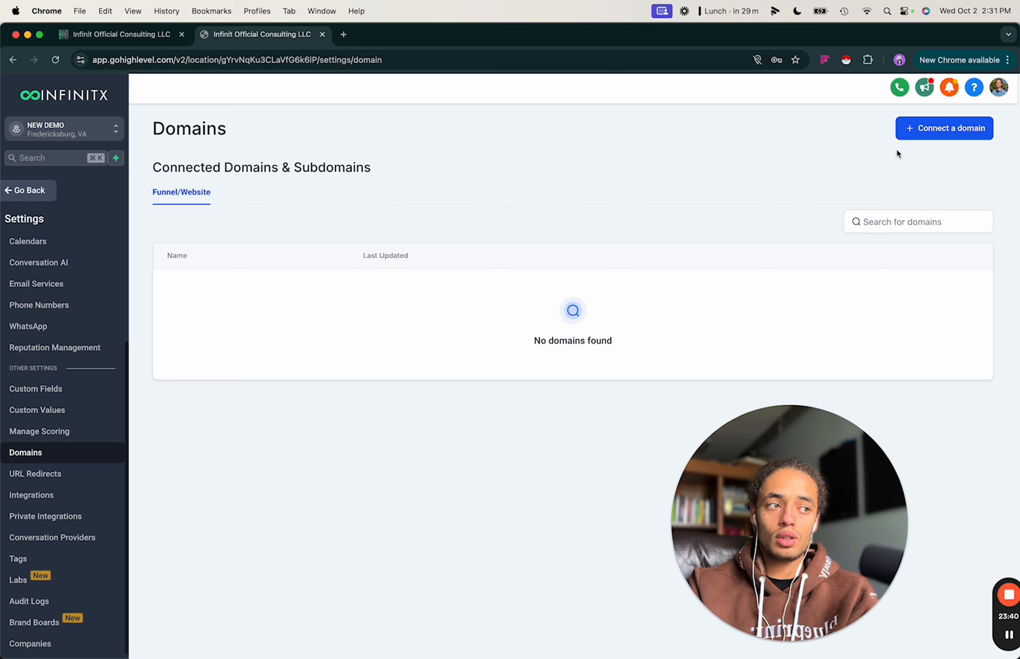
click(913, 128)
click(421, 207)
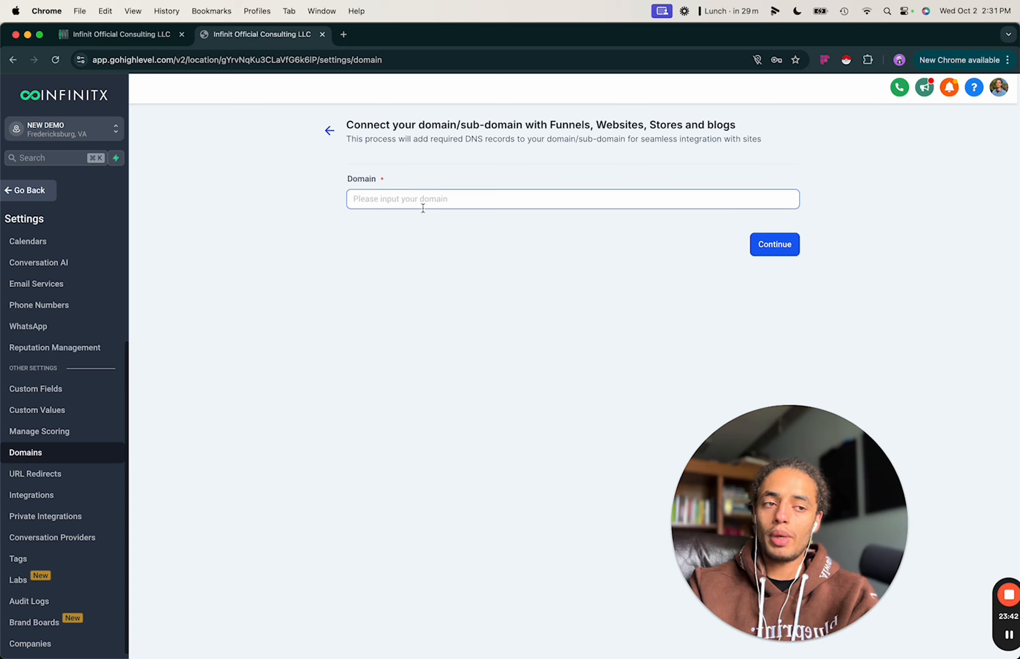
click(422, 200)
click(426, 198)
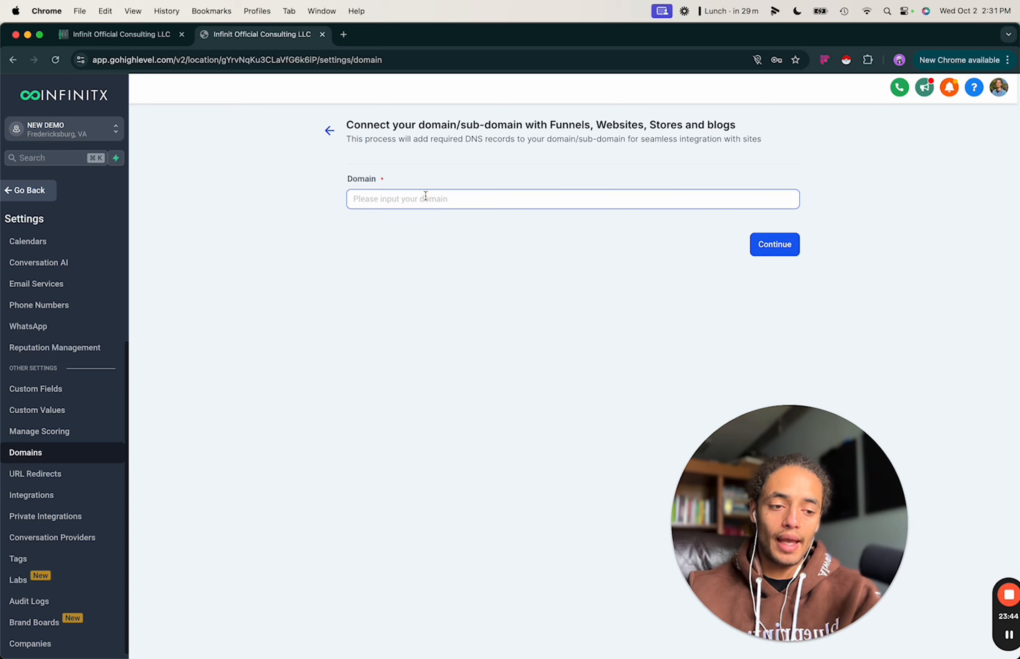
text(infinit)
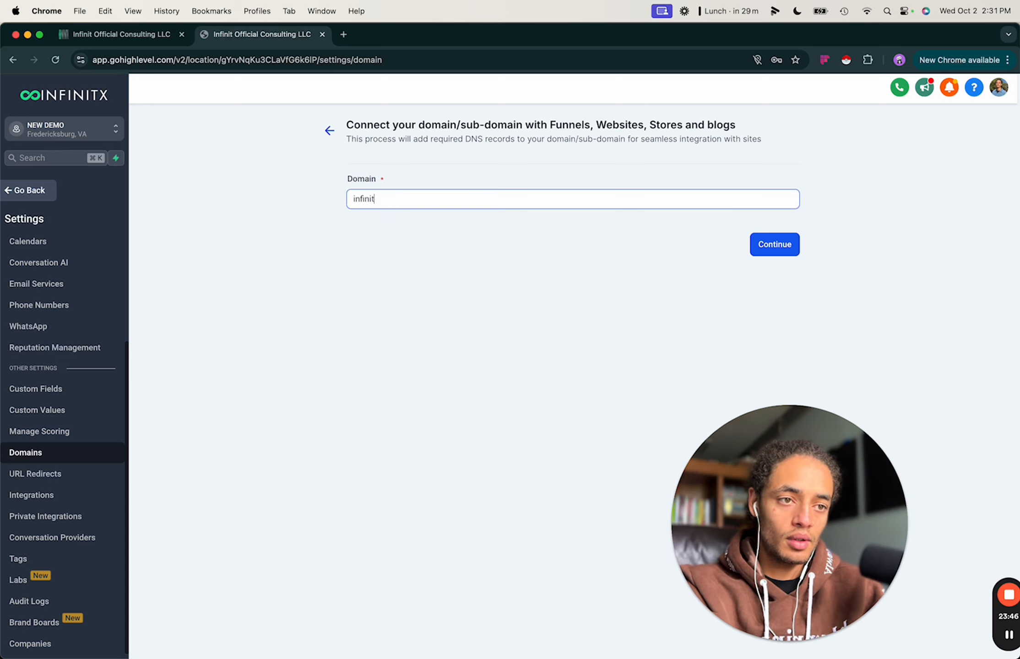
text(official.ai)
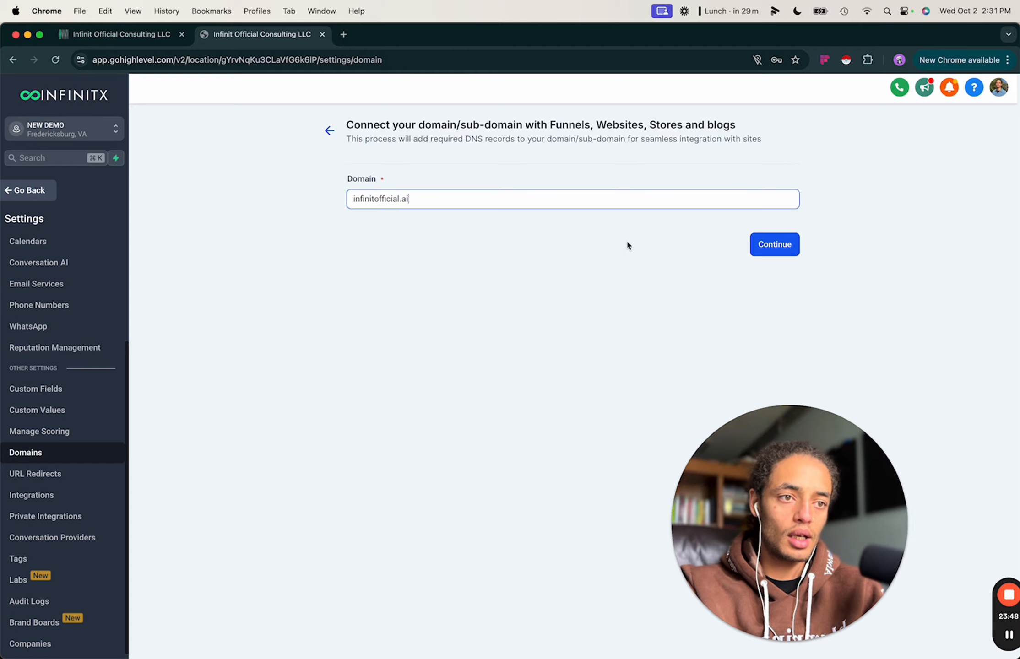
click(772, 244)
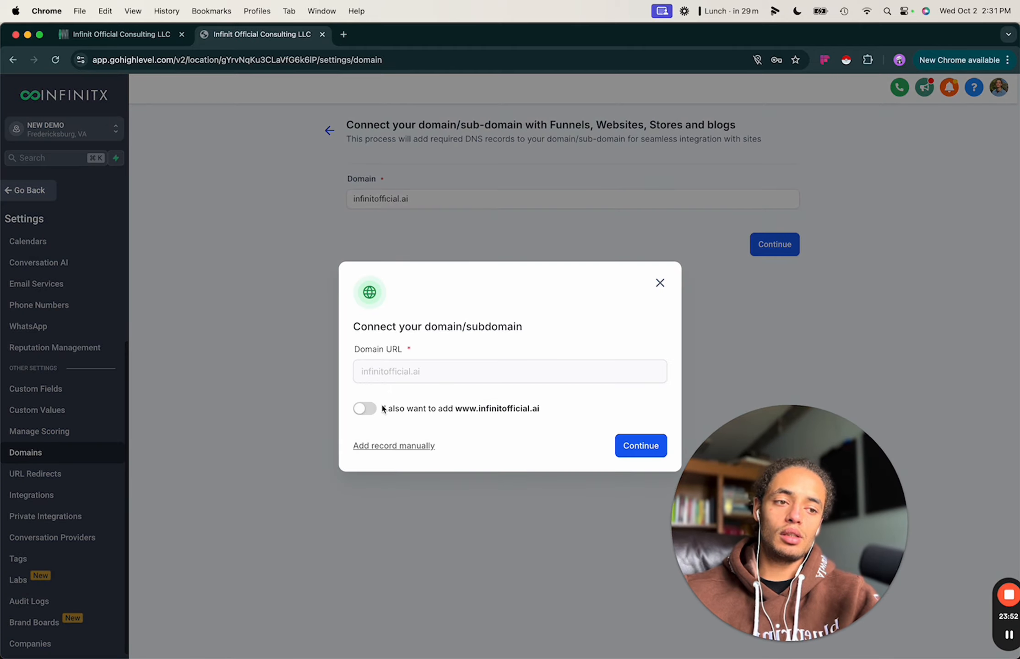
click(365, 410)
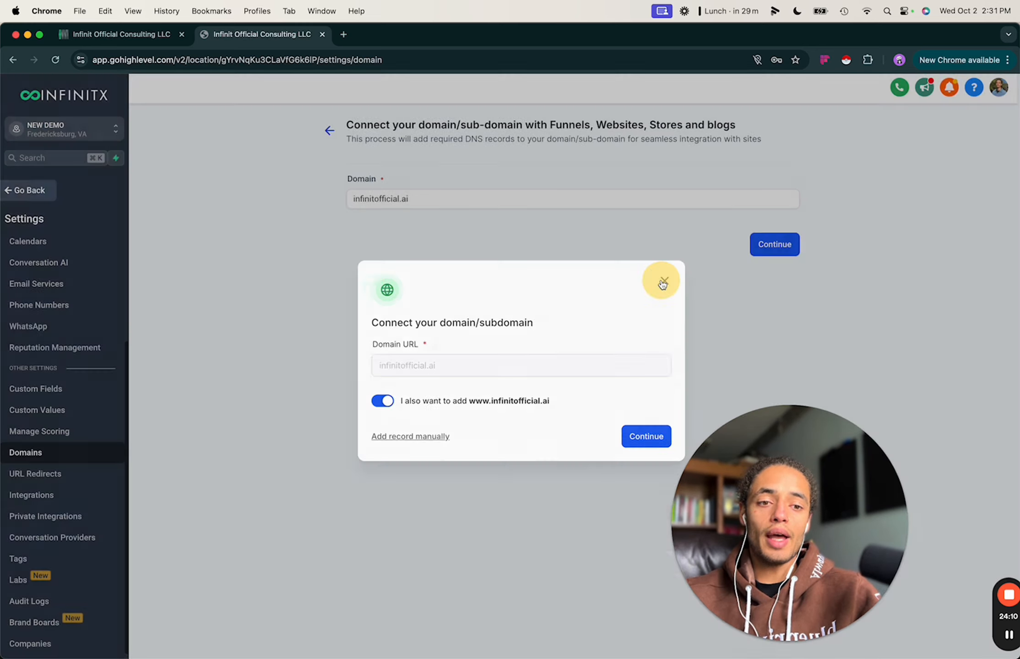
click(659, 284)
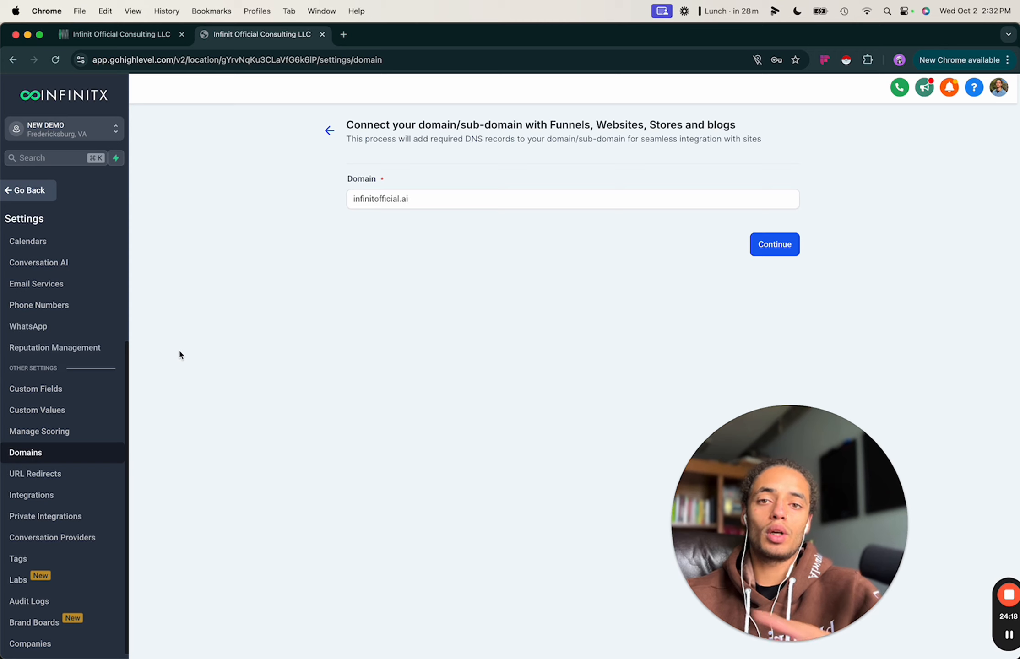
Go to the URL Redirects settings page, which shows no redirects found.
click(50, 472)
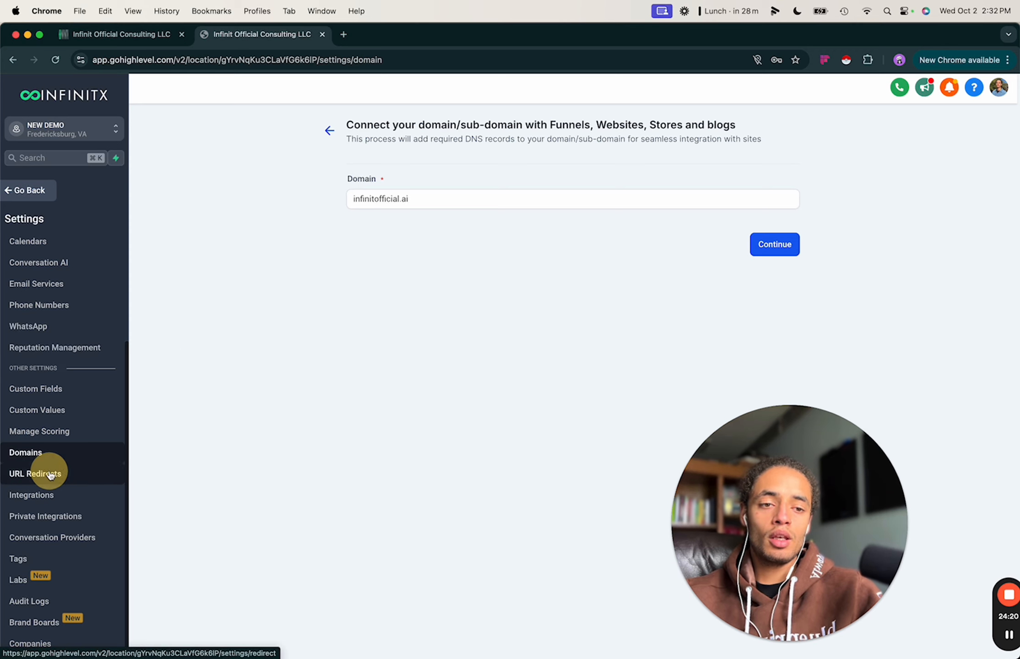
click(94, 474)
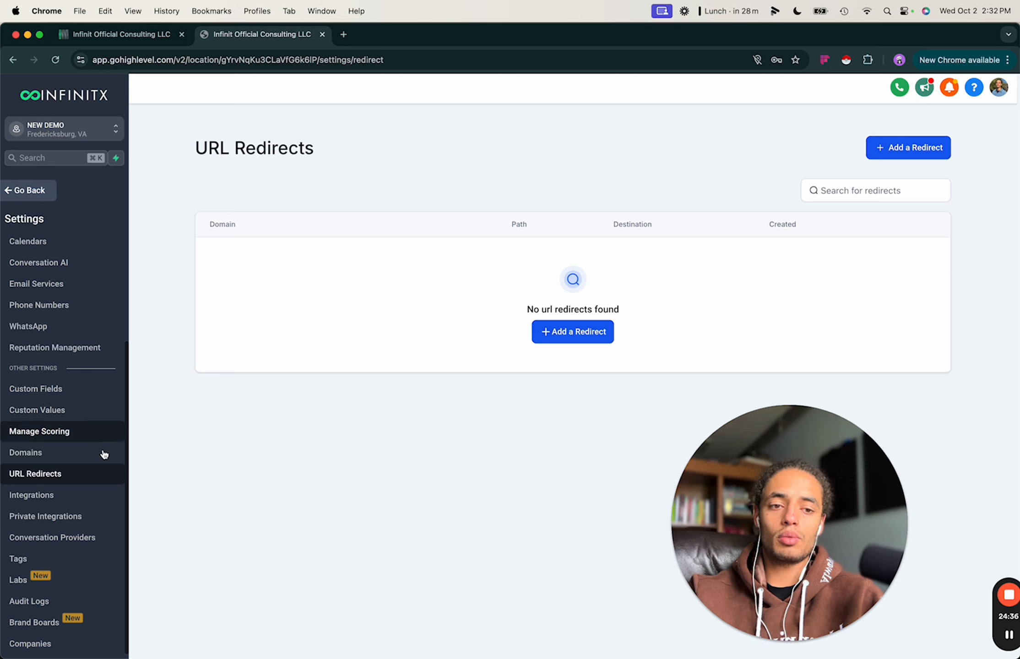
Go to Integrations and scroll through the Google, Stripe, Shopify and Slack connection cards.
click(37, 495)
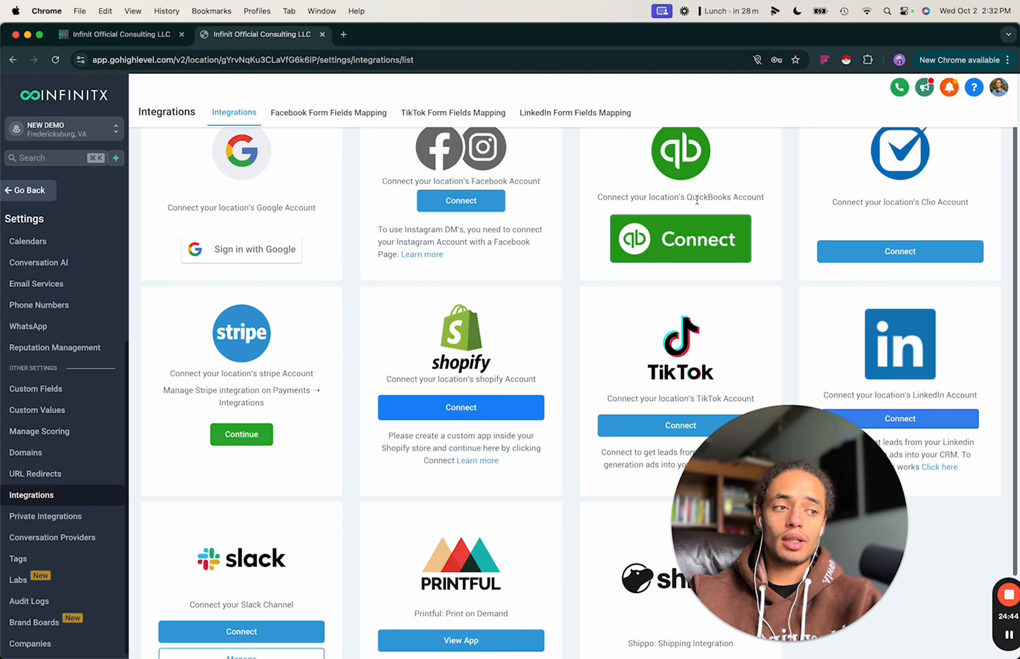
drag(812, 483, 835, 647)
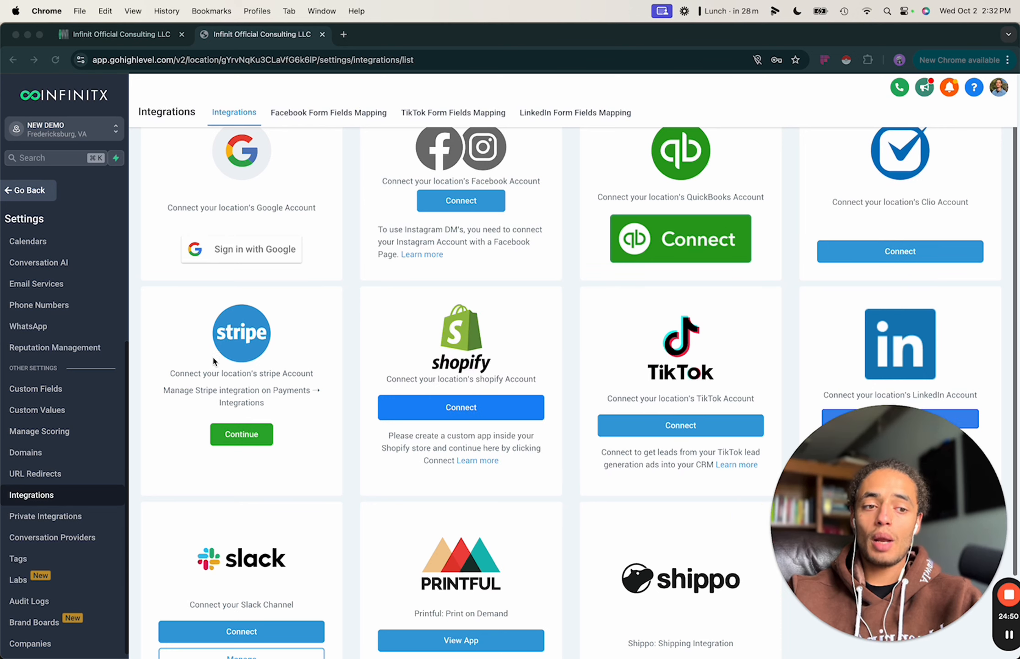
scroll(255, 374, down, 3)
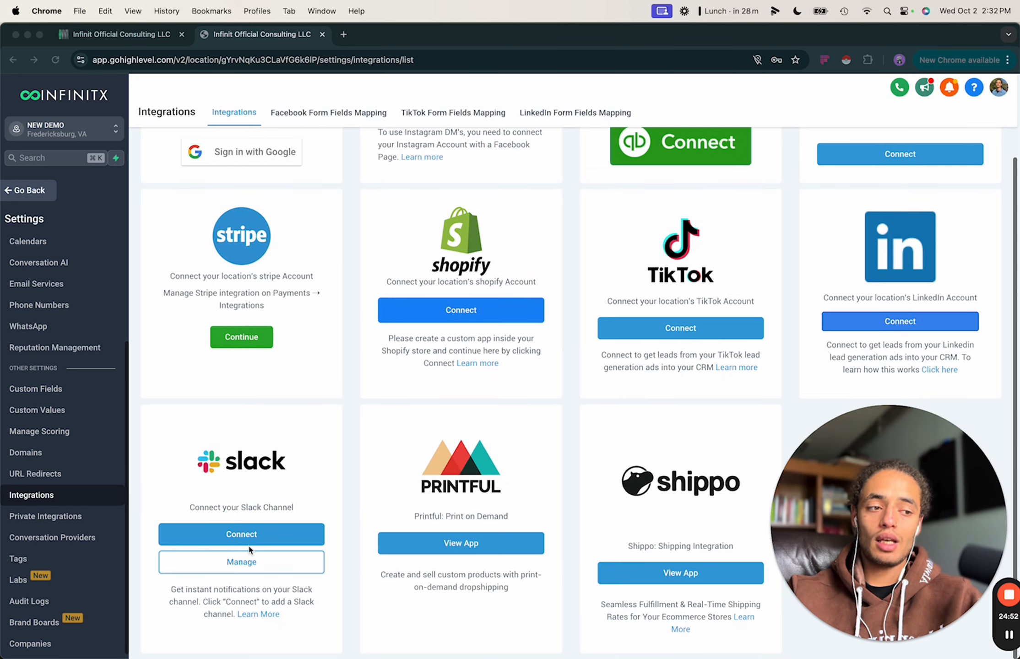
scroll(458, 467, up, 3)
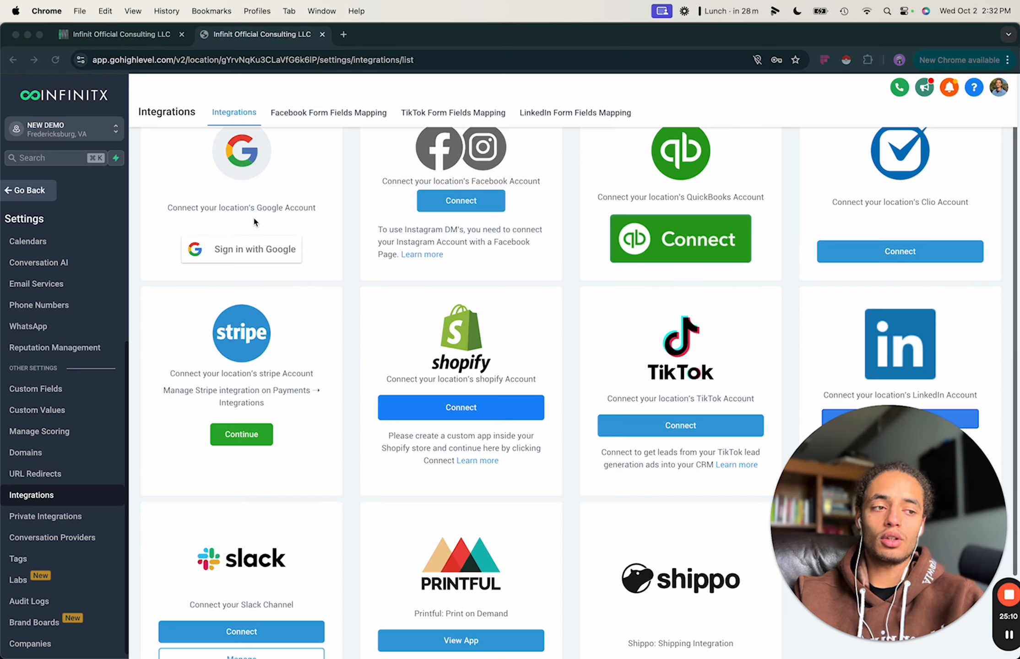
scroll(342, 270, down, 4)
scroll(342, 269, up, 4)
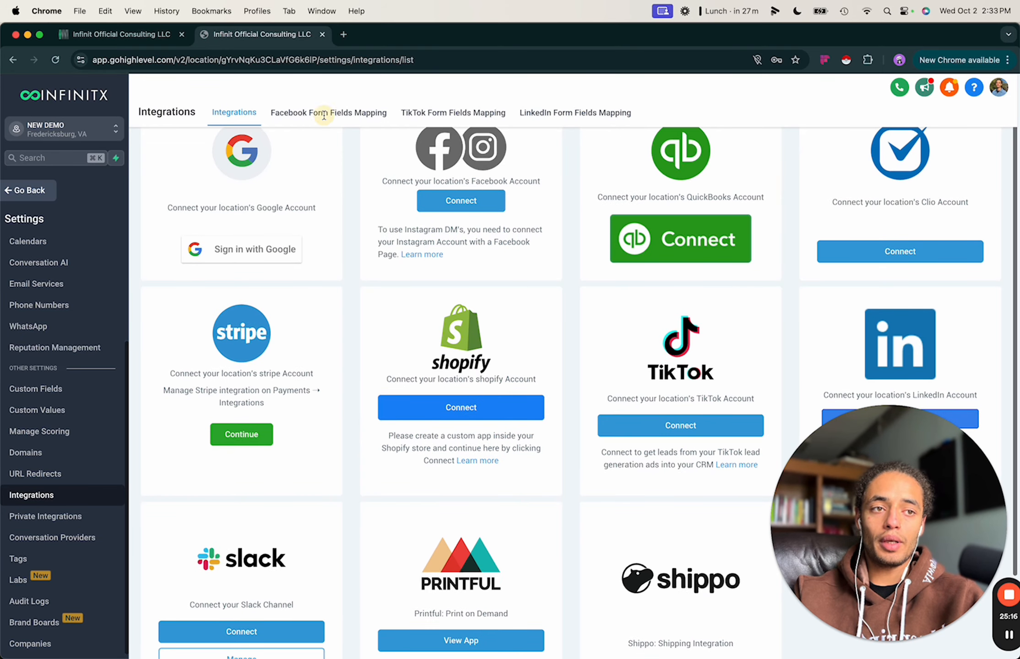
Check the Facebook and TikTok form field mappings, dismissing the page ID alert, then return.
click(364, 112)
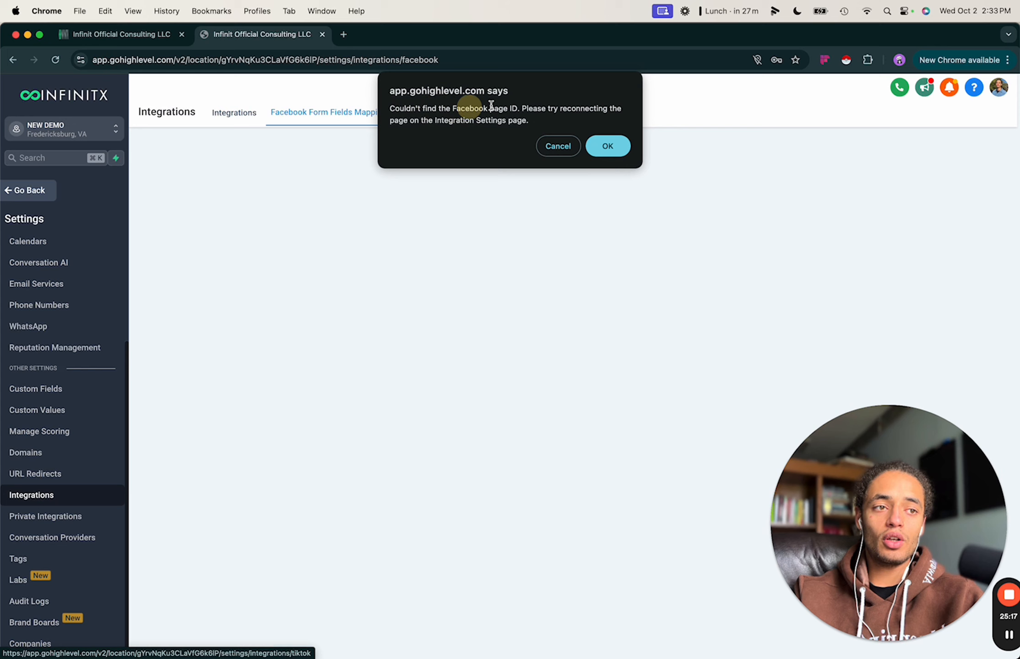
click(556, 146)
click(450, 112)
click(231, 112)
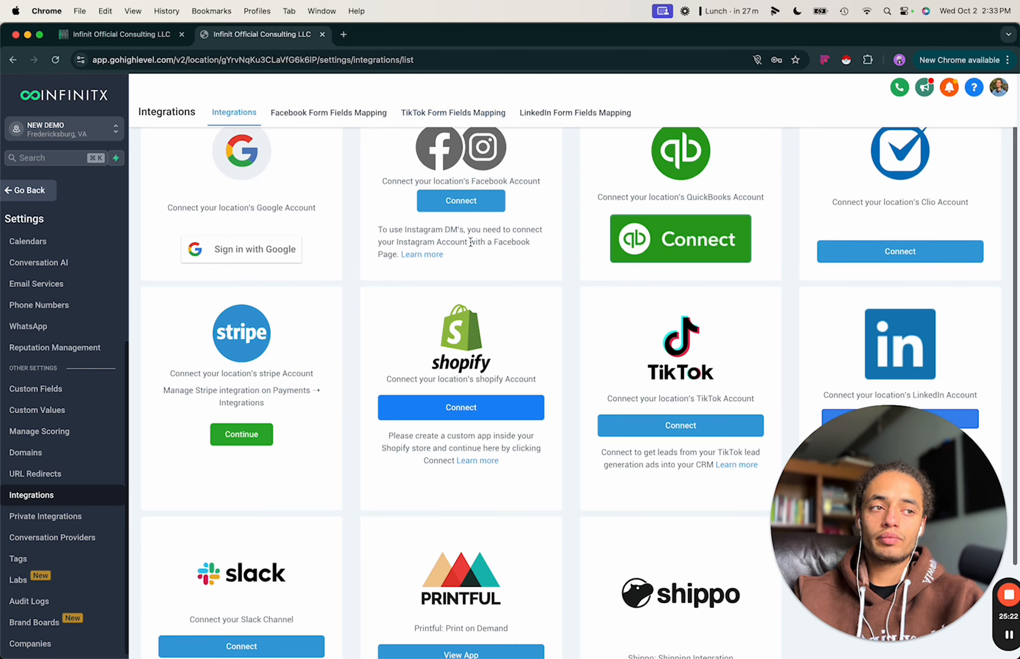
Go to Private Integrations (API v2.0), which has none created yet.
click(46, 517)
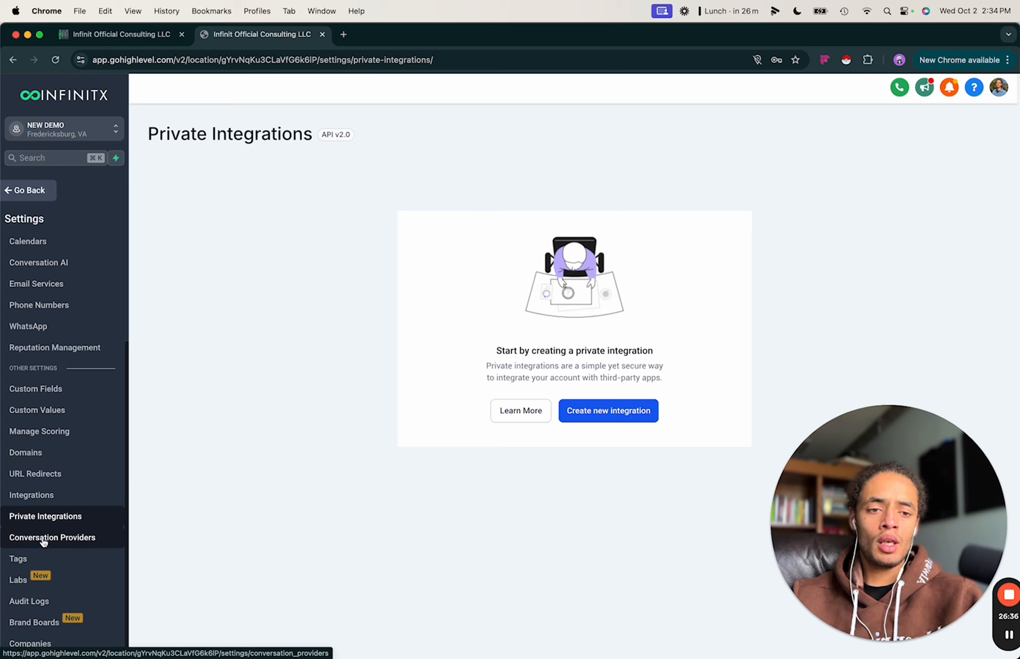
View Conversation Providers, briefly start a 'market' search in a new tab, then open Tags.
click(58, 549)
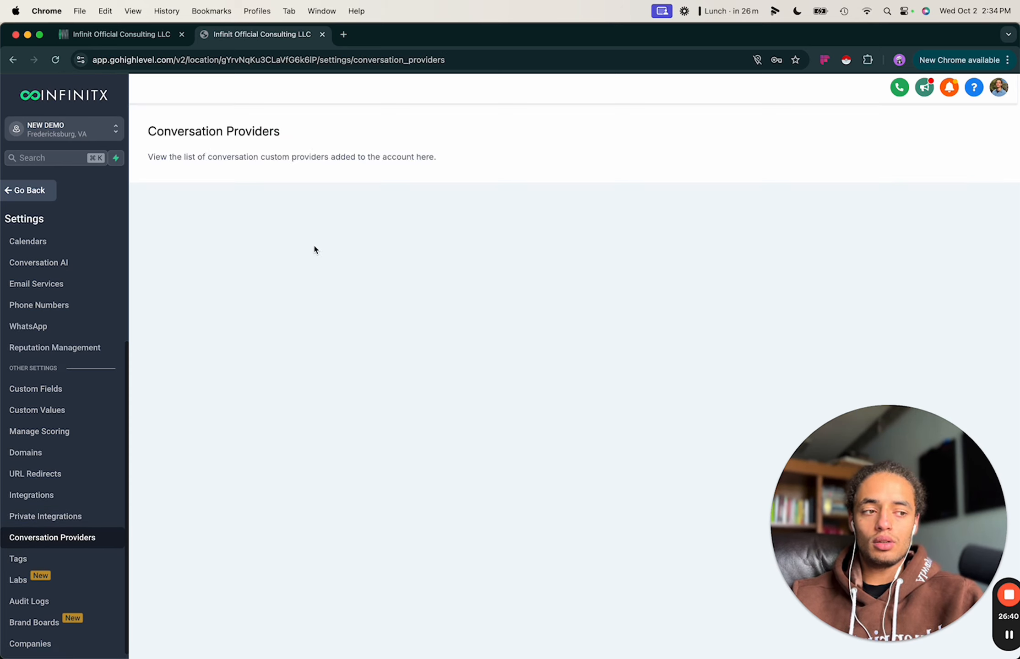
click(257, 193)
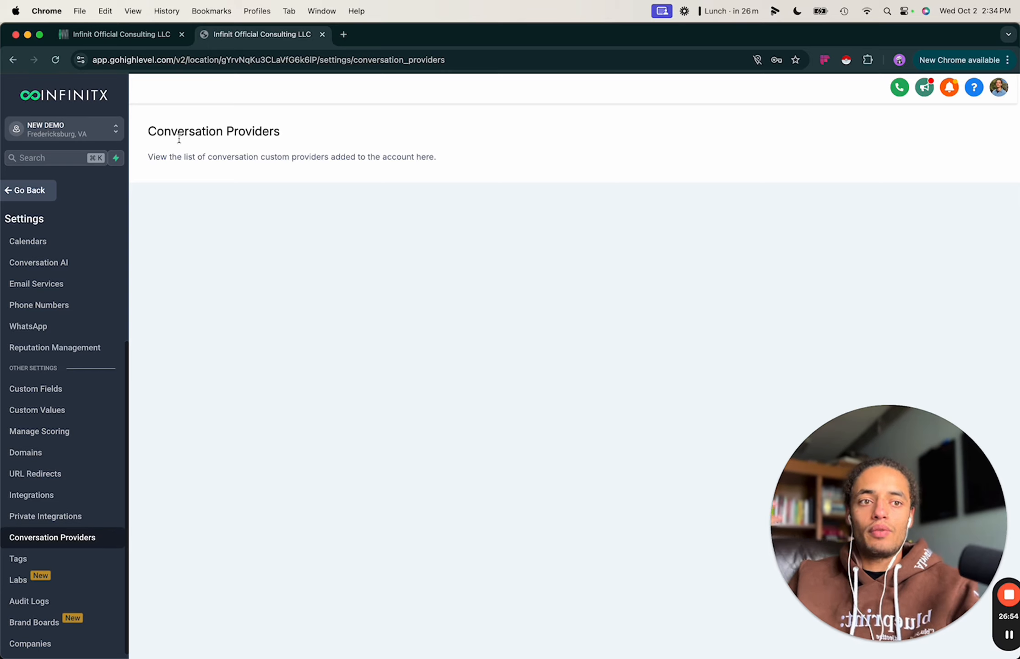
click(346, 33)
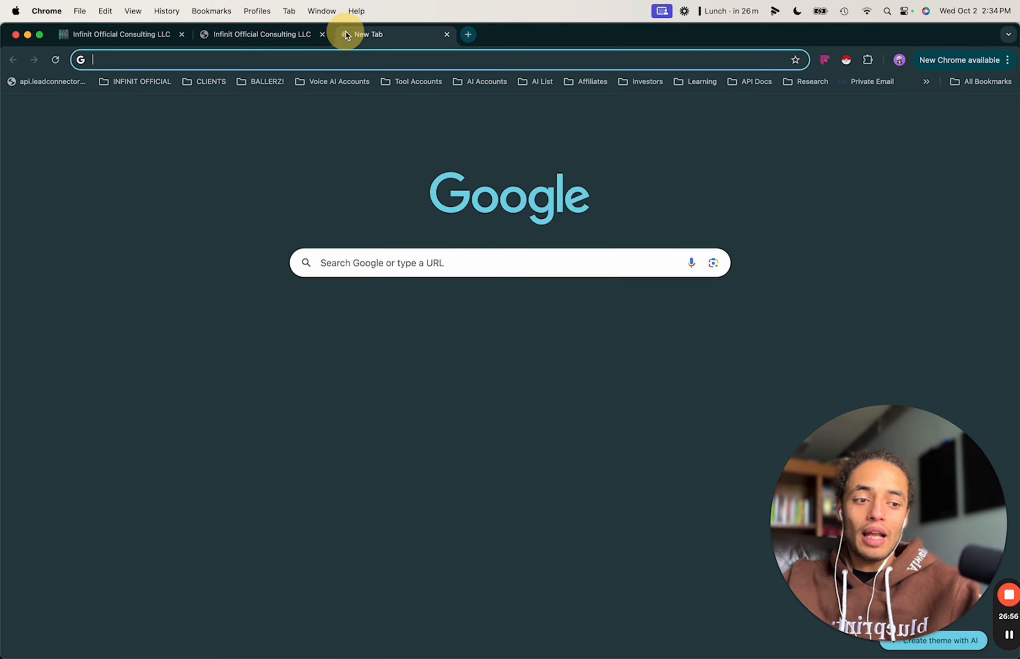
text(market)
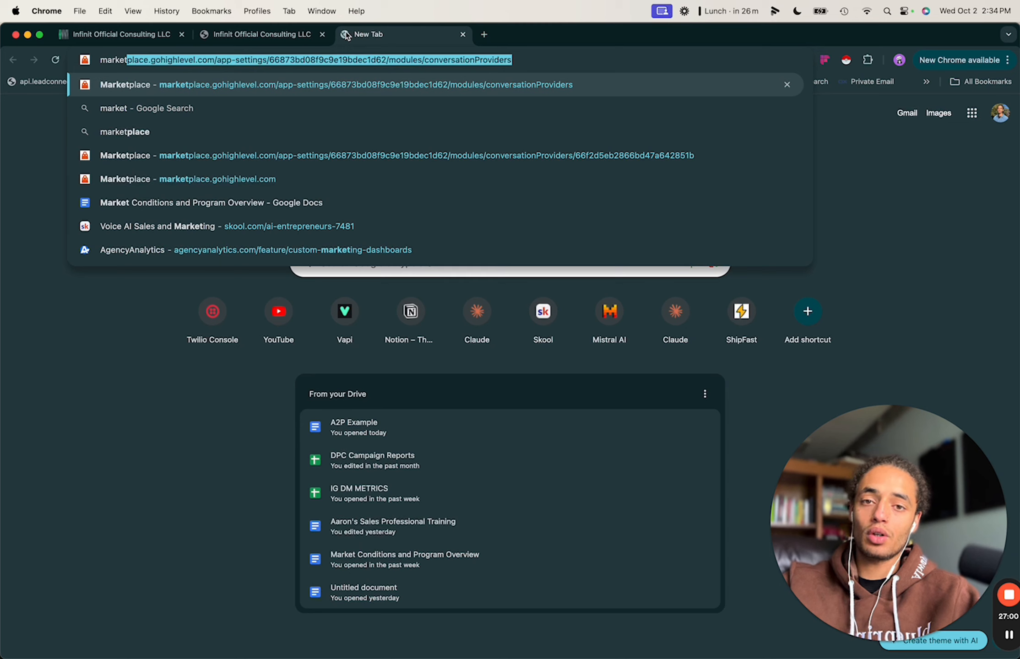
click(462, 34)
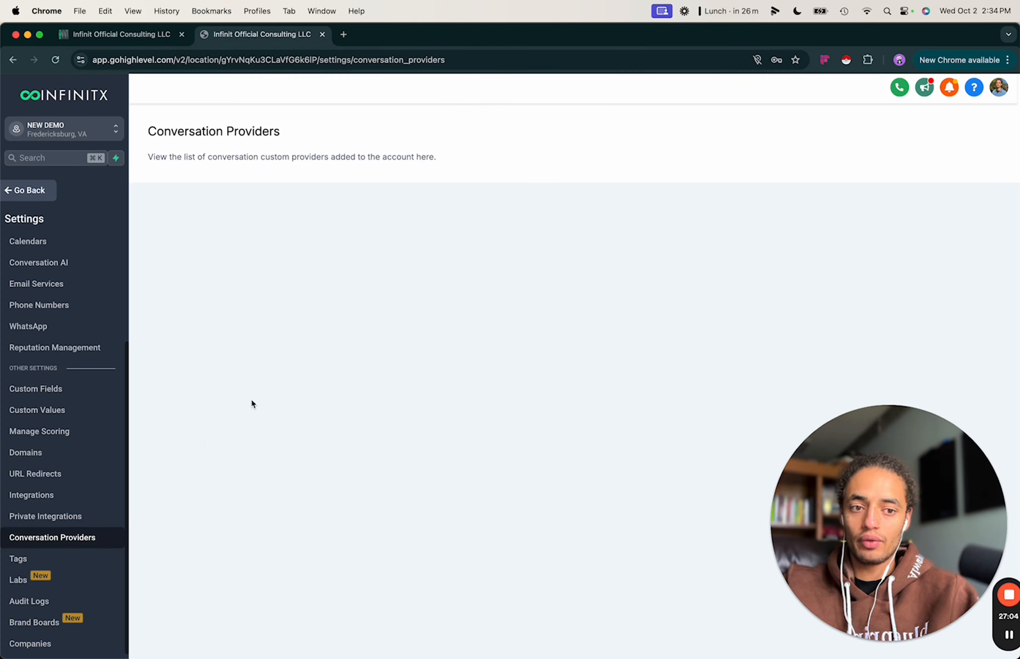
click(45, 558)
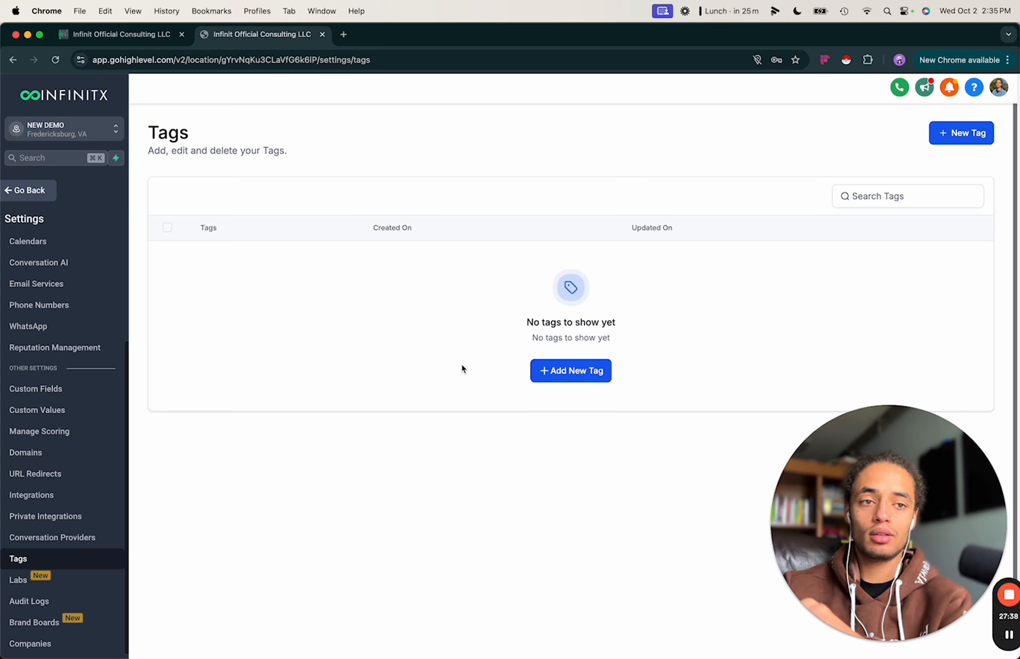
Back on the Demo Testing contact, type an 'ai call' tag, then clear it unadded.
click(28, 191)
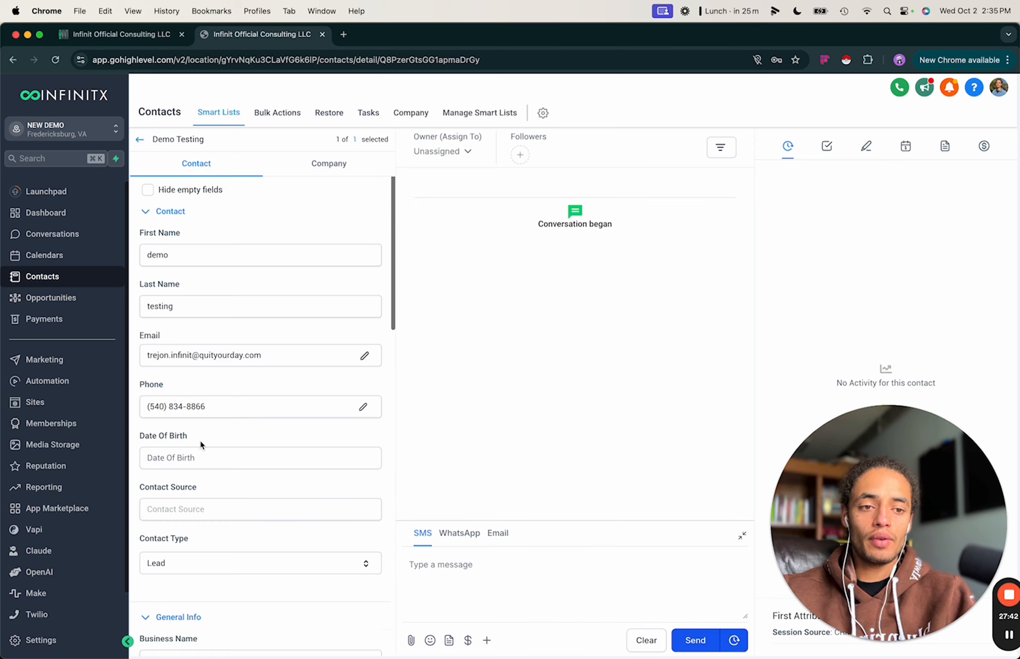
scroll(200, 441, down, 15)
scroll(195, 281, up, 5)
click(179, 370)
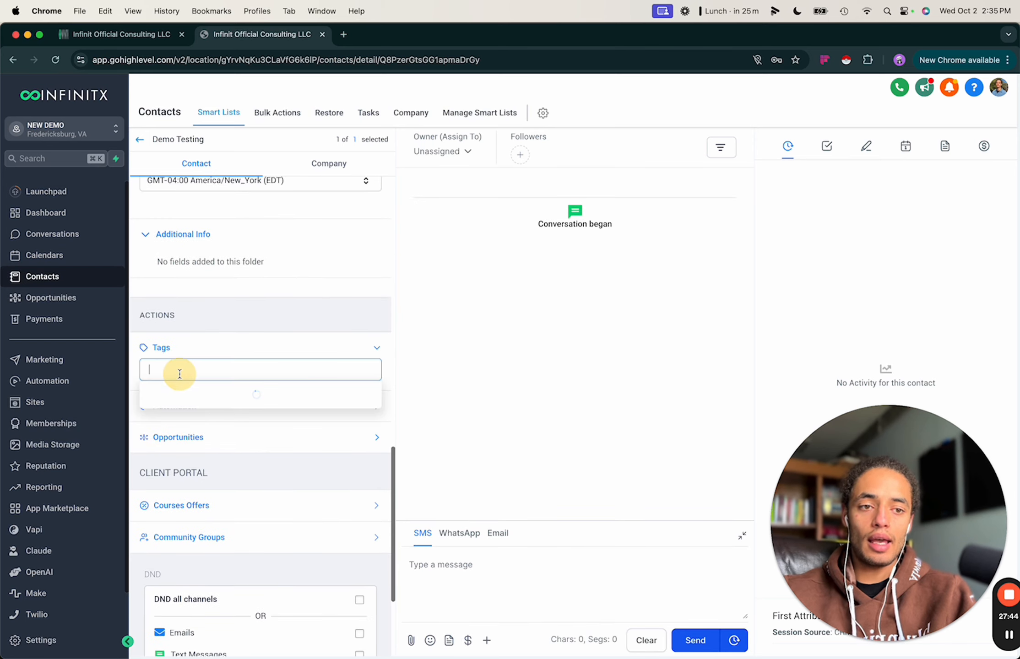
text(ai call)
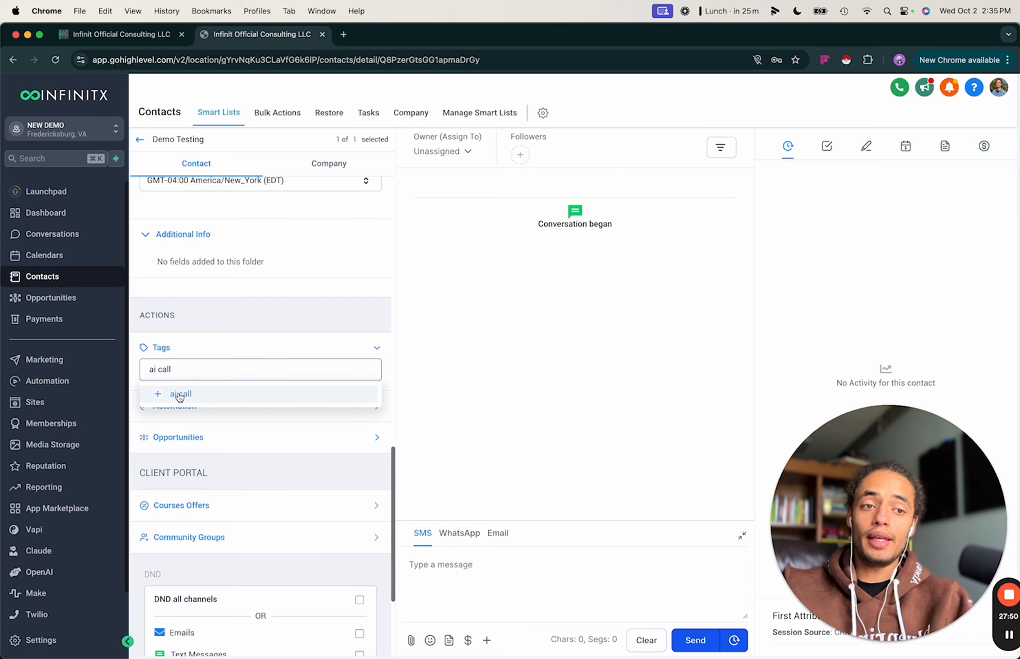
triple_click(179, 370)
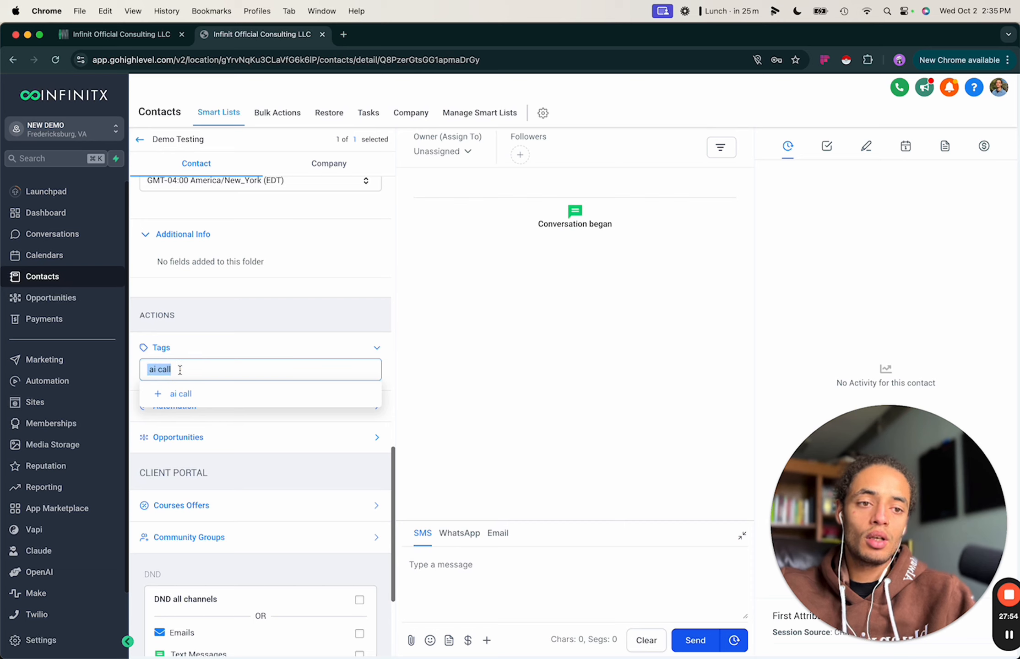
key(BackSpace)
click(461, 341)
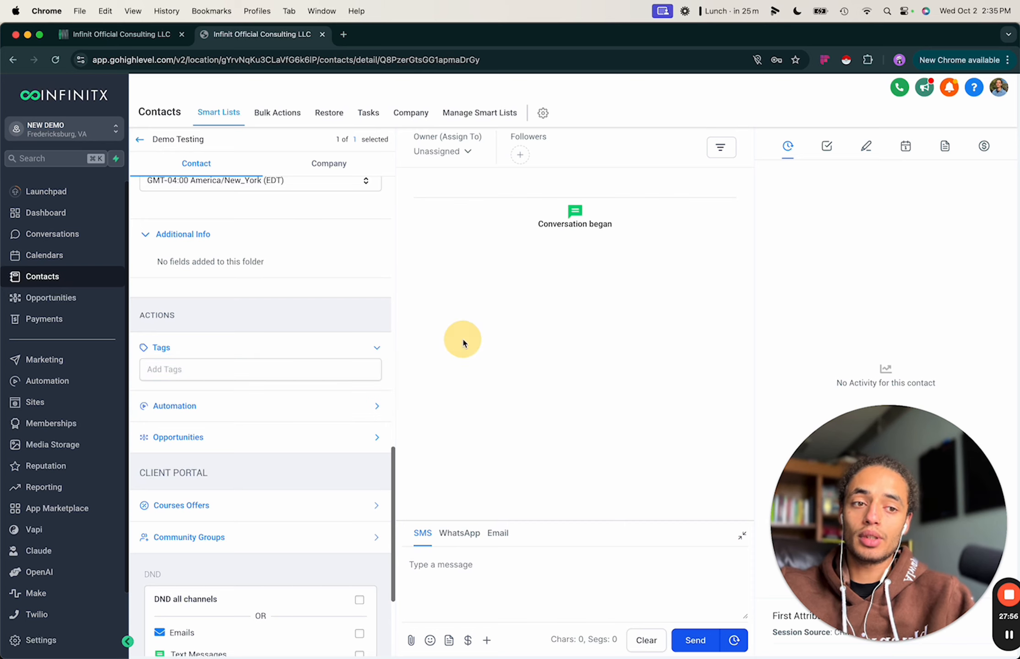
Expand the Automation section and cancel the Add to Automation dialog without adding a workflow.
scroll(138, 545, down, 4)
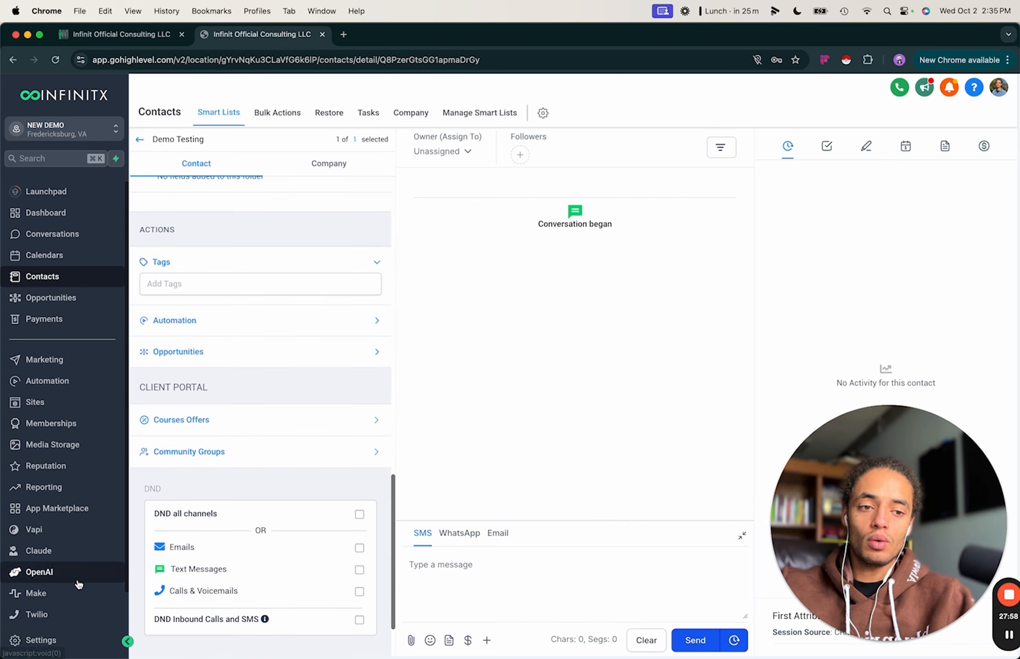
scroll(78, 573, down, 2)
click(265, 325)
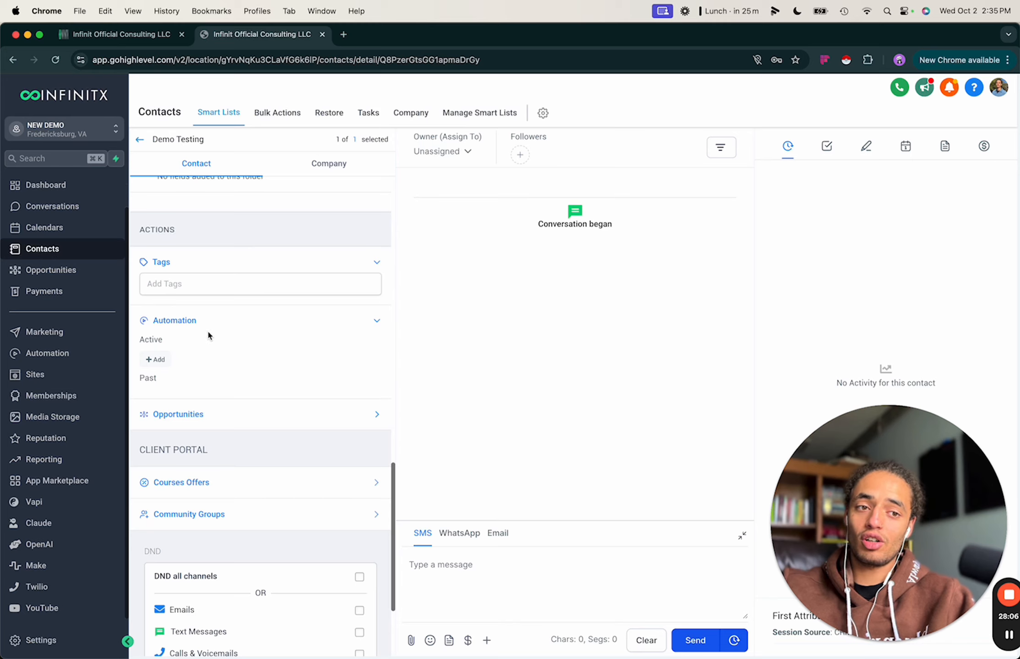
click(155, 359)
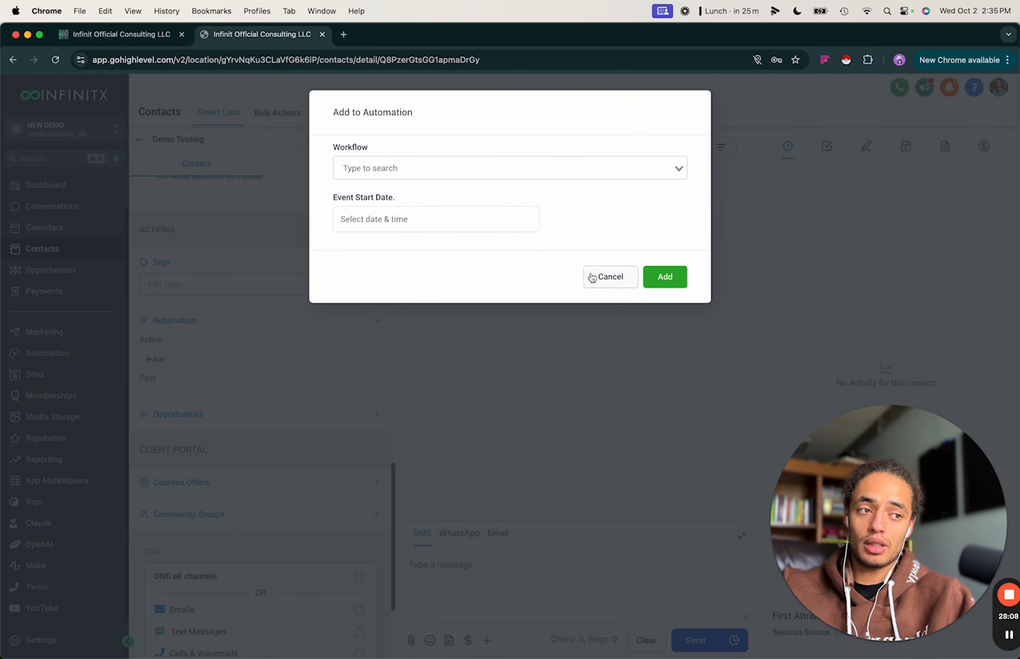
click(610, 277)
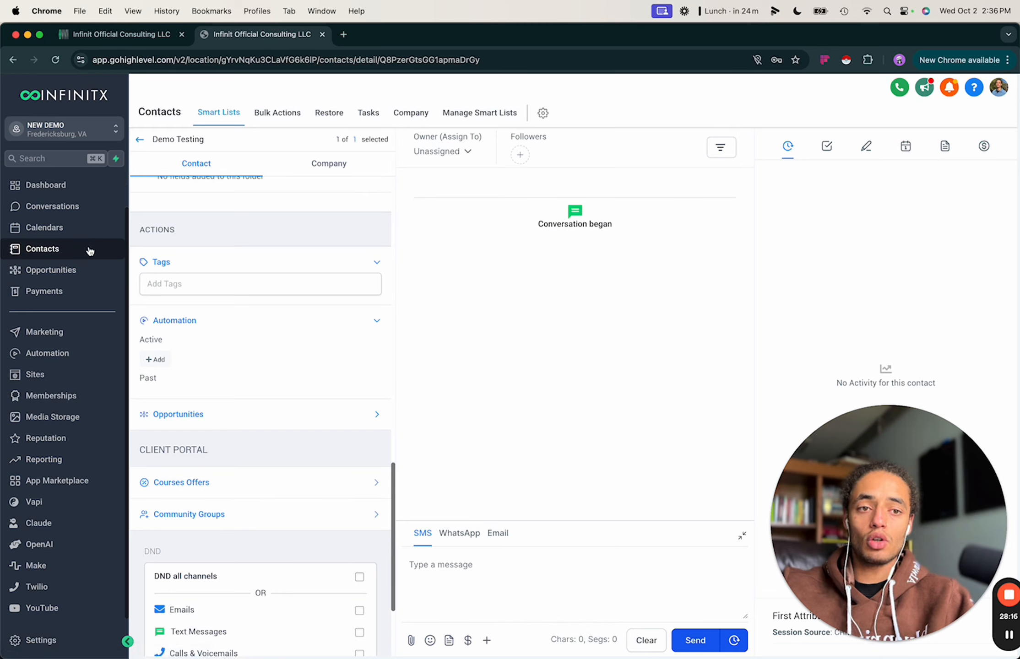
Return to the contact list, toggle the Demo Testing checkbox off again, then go to Settings.
click(139, 141)
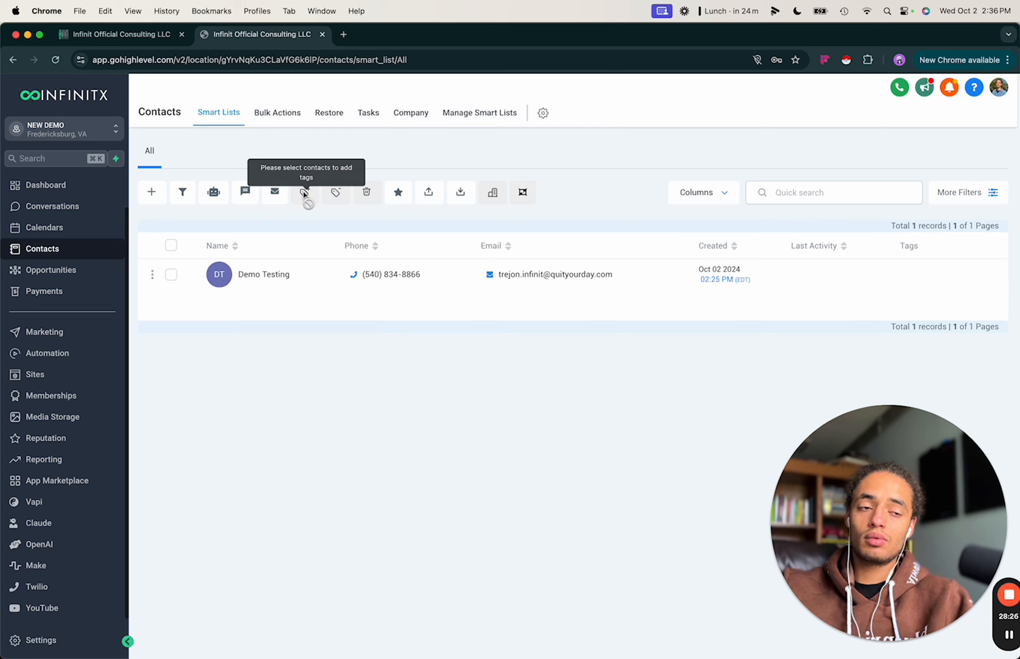
click(171, 275)
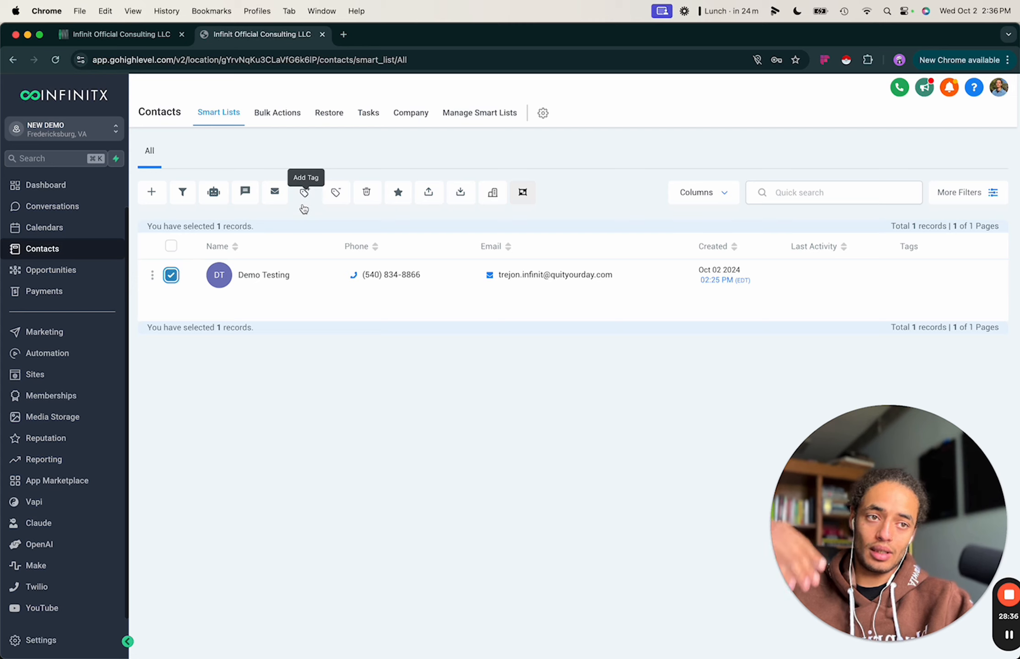
click(171, 276)
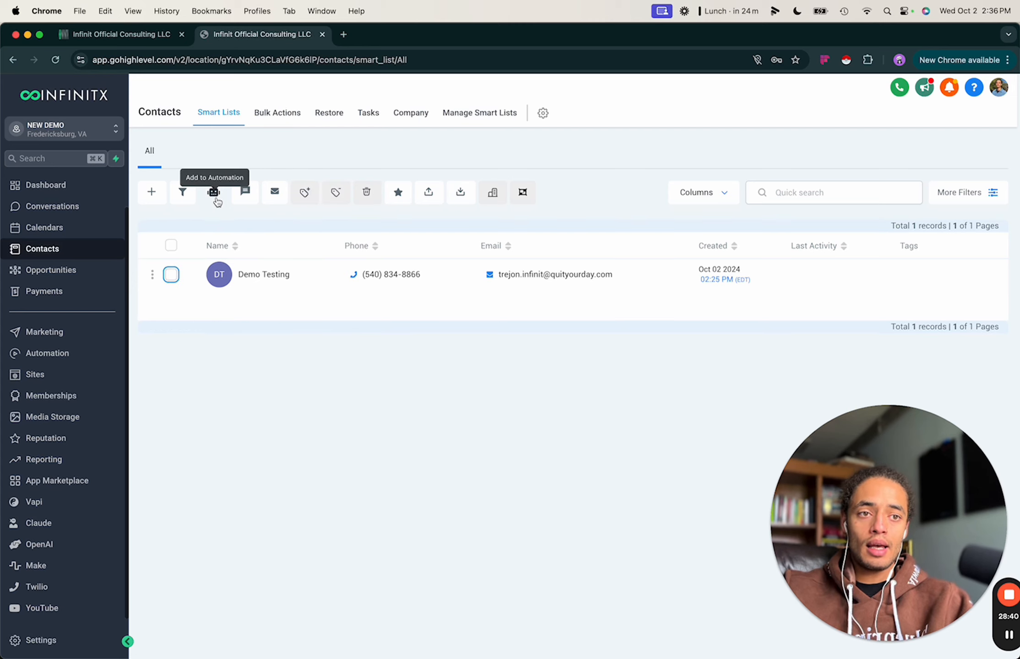
click(171, 274)
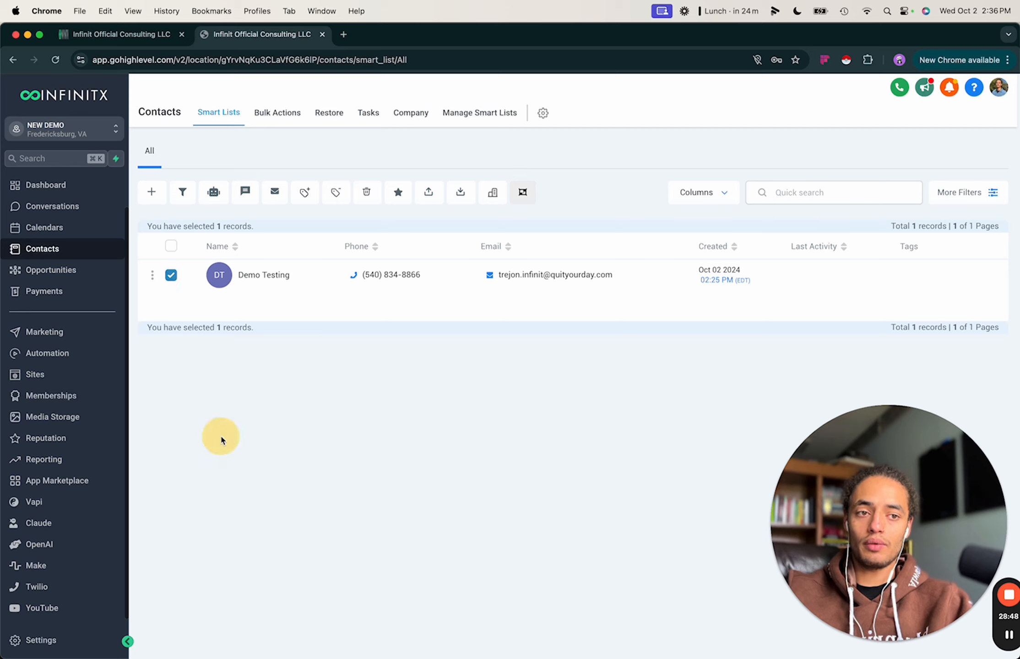
click(172, 275)
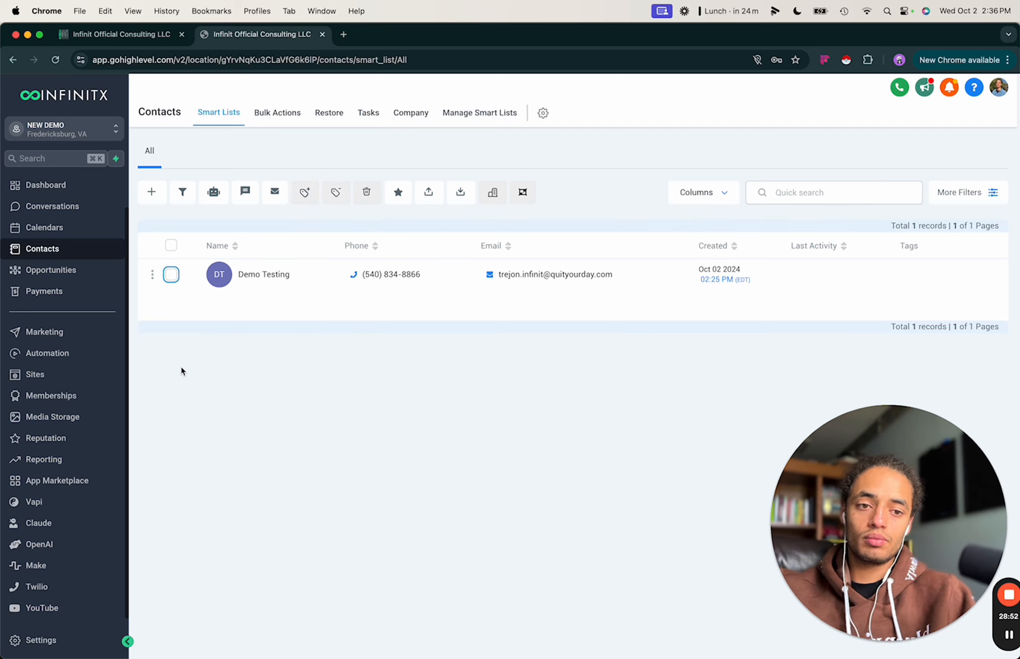
click(28, 640)
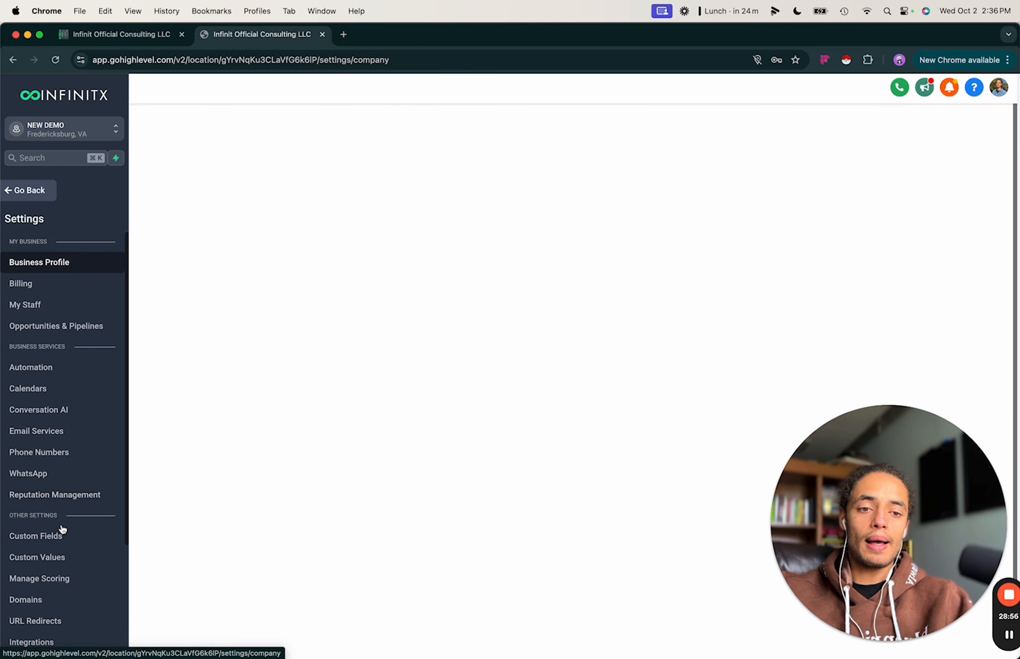
scroll(80, 400, down, 3)
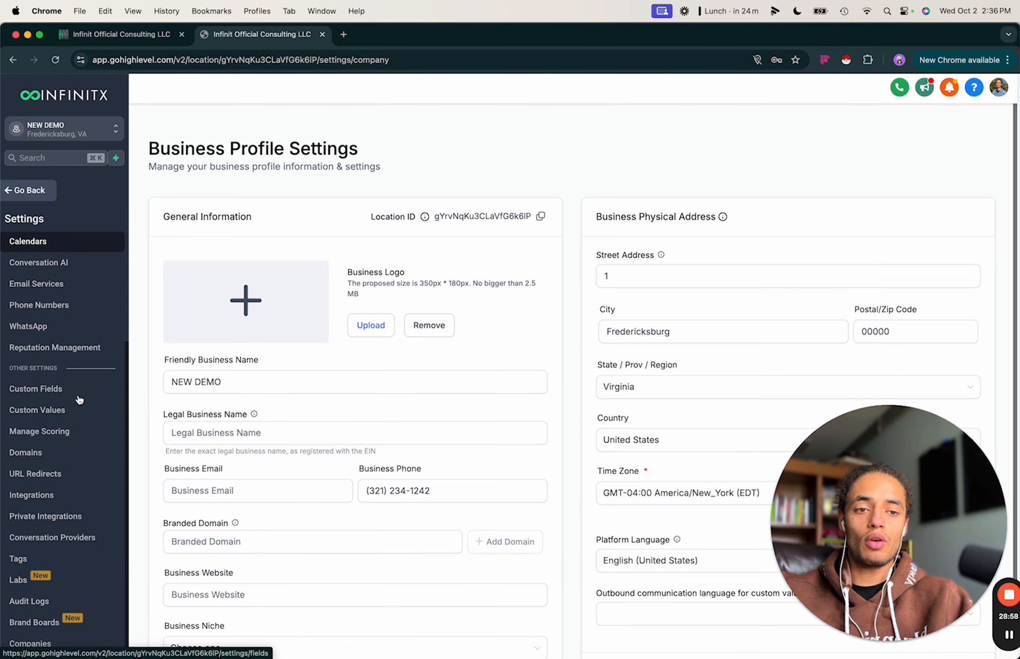
In Labs, switch on the New color picker for Funnels and Websites beta feature.
click(46, 588)
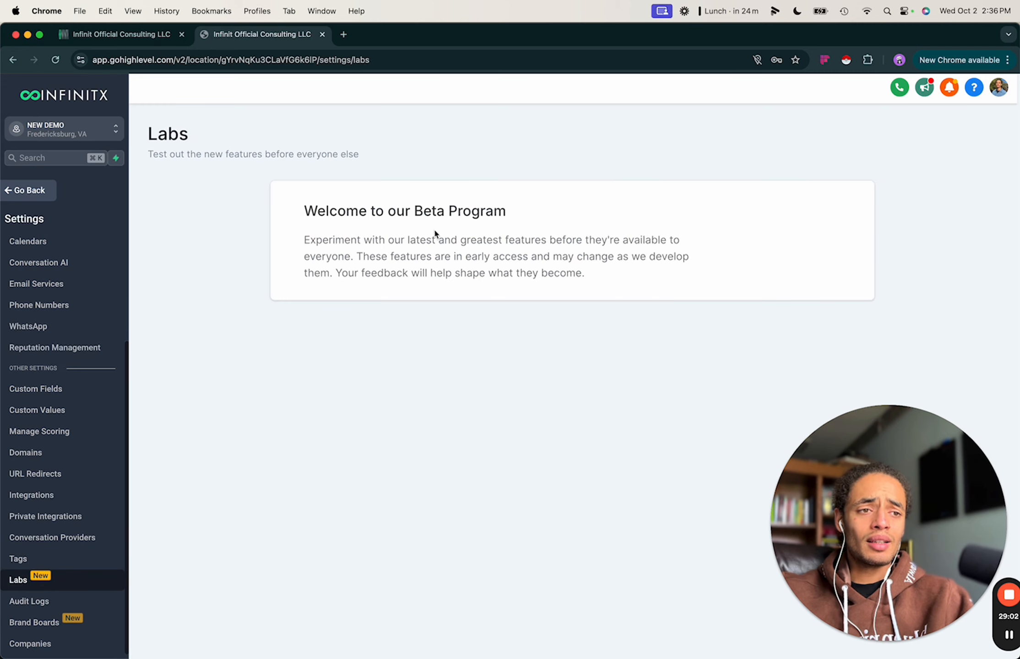
drag(844, 462, 177, 462)
scroll(531, 561, down, 15)
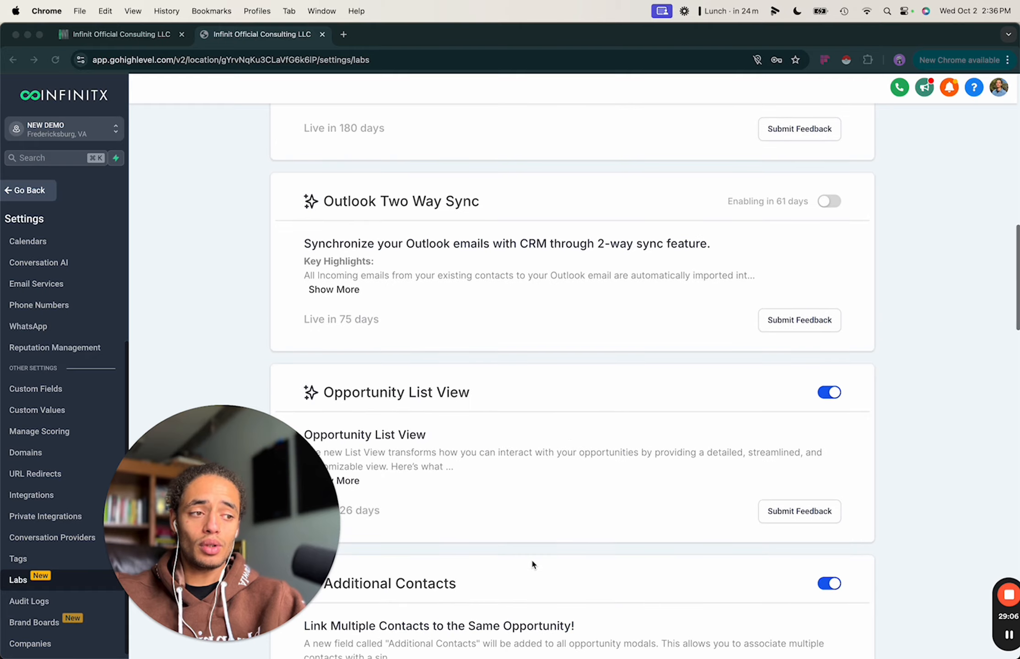
scroll(532, 562, down, 20)
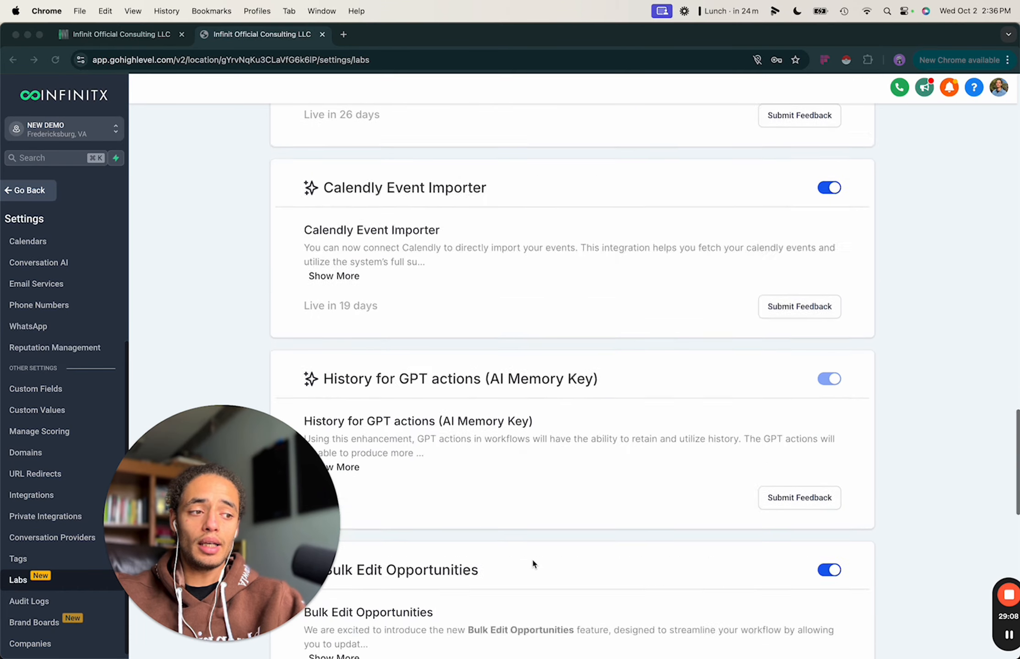
scroll(579, 436, down, 2)
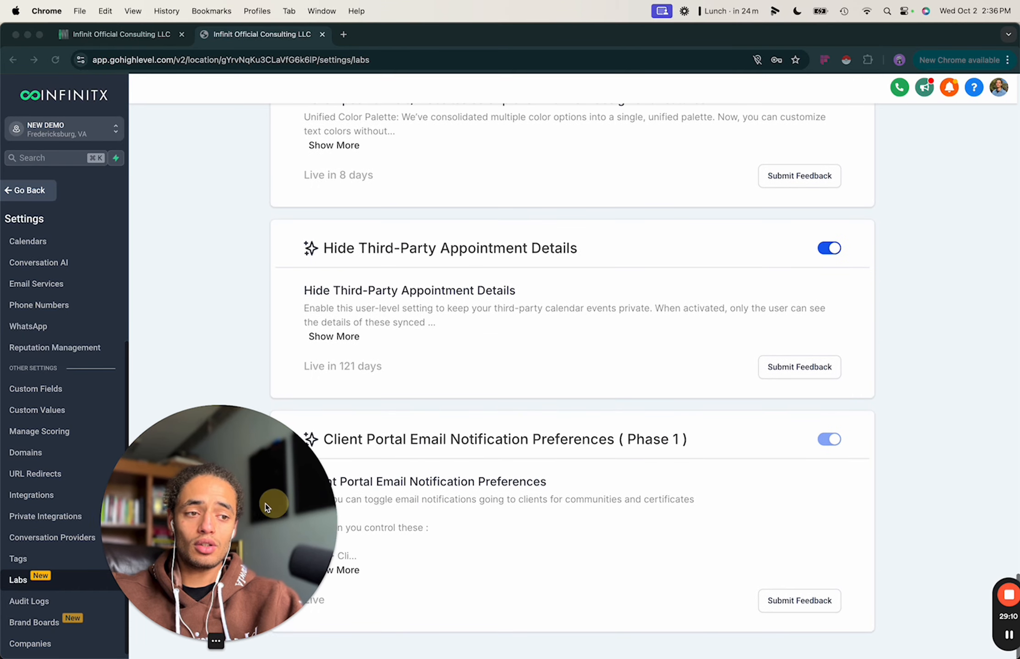
scroll(528, 412, up, 15)
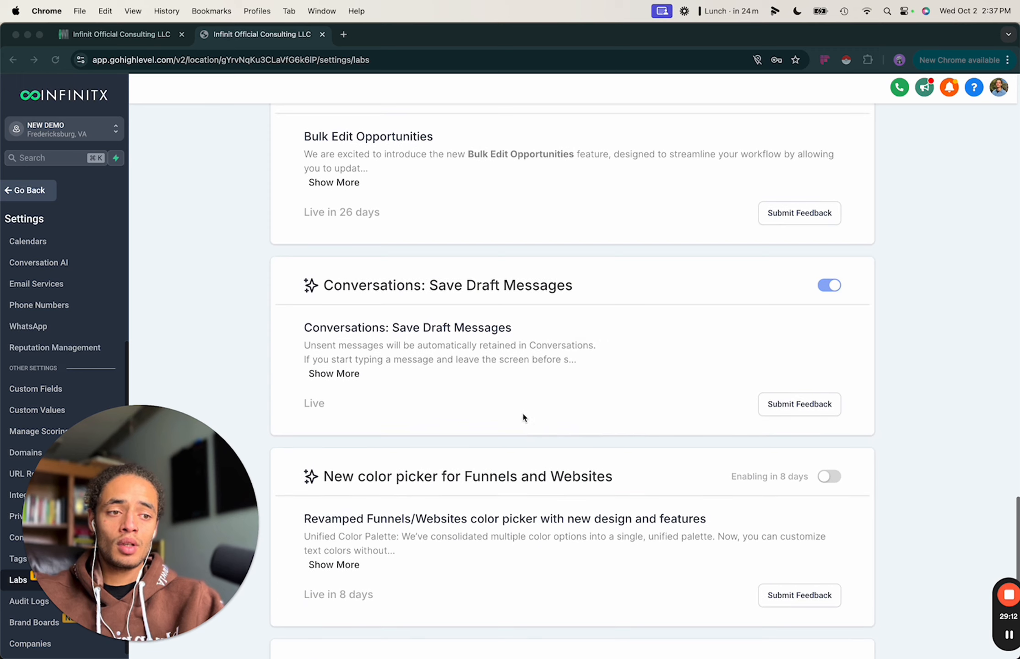
click(398, 483)
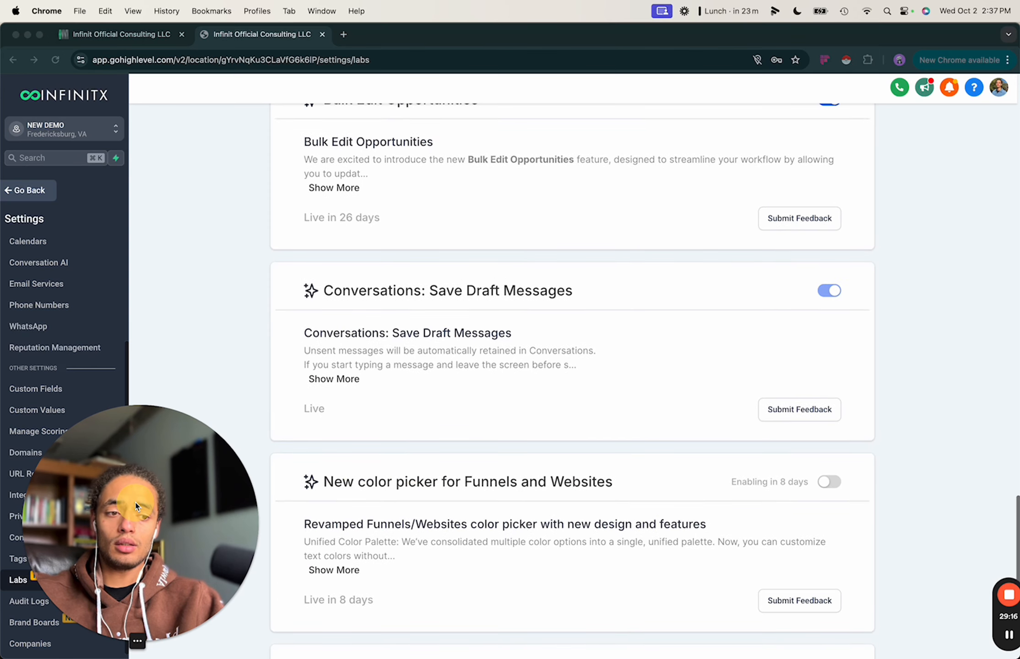
click(391, 606)
drag(391, 605, 297, 603)
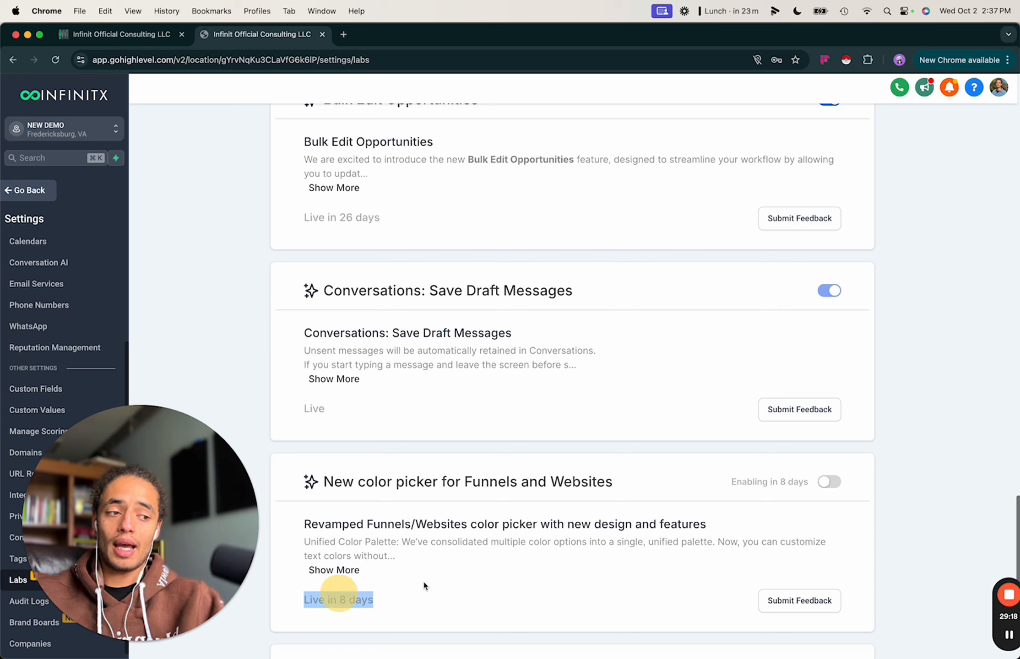
click(829, 483)
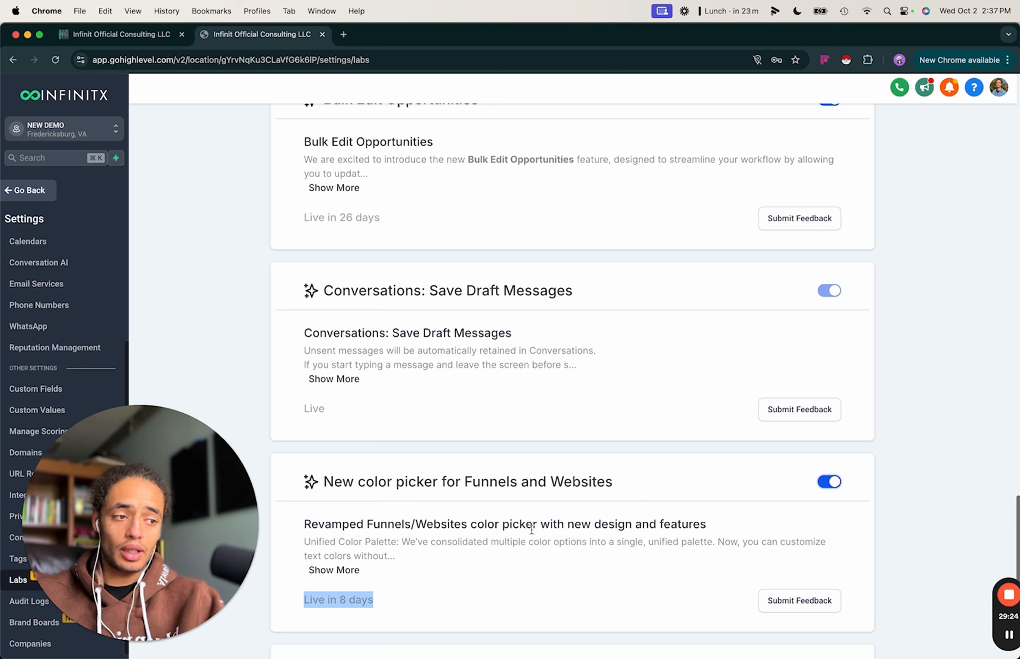
click(392, 587)
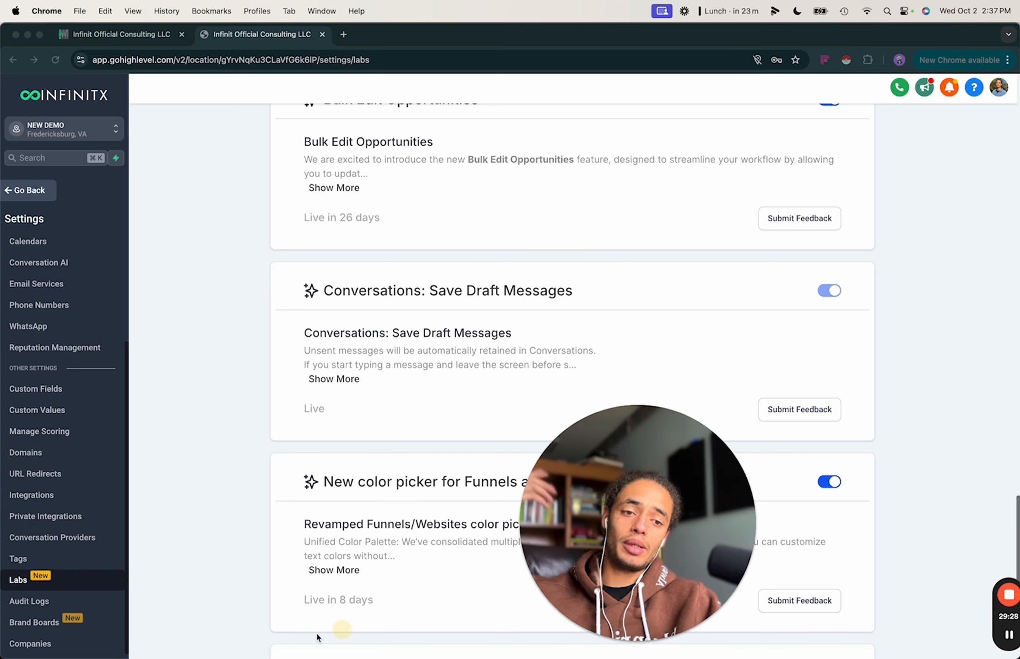
scroll(205, 527, down, 3)
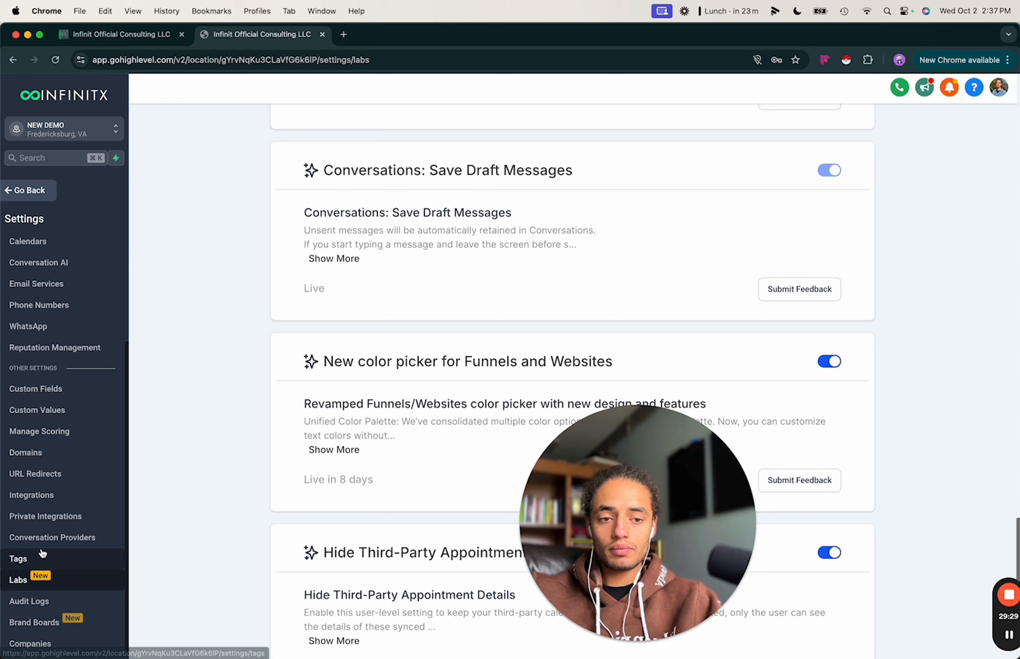
Review the Audit Logs entries for the Business Name custom value and the demo testing contact.
click(32, 601)
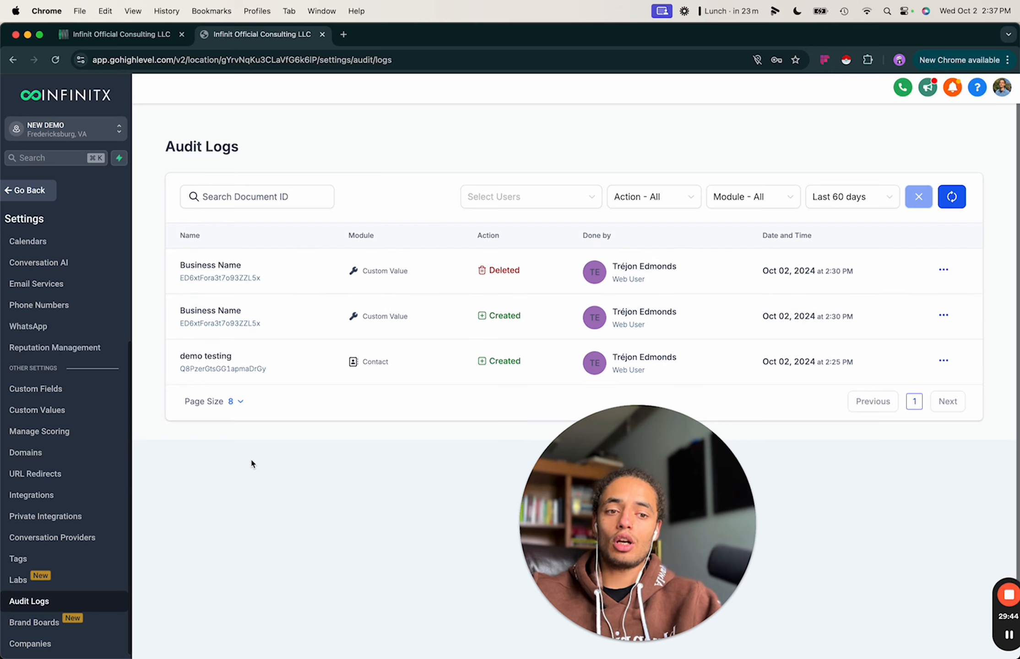
scroll(251, 464, down, 2)
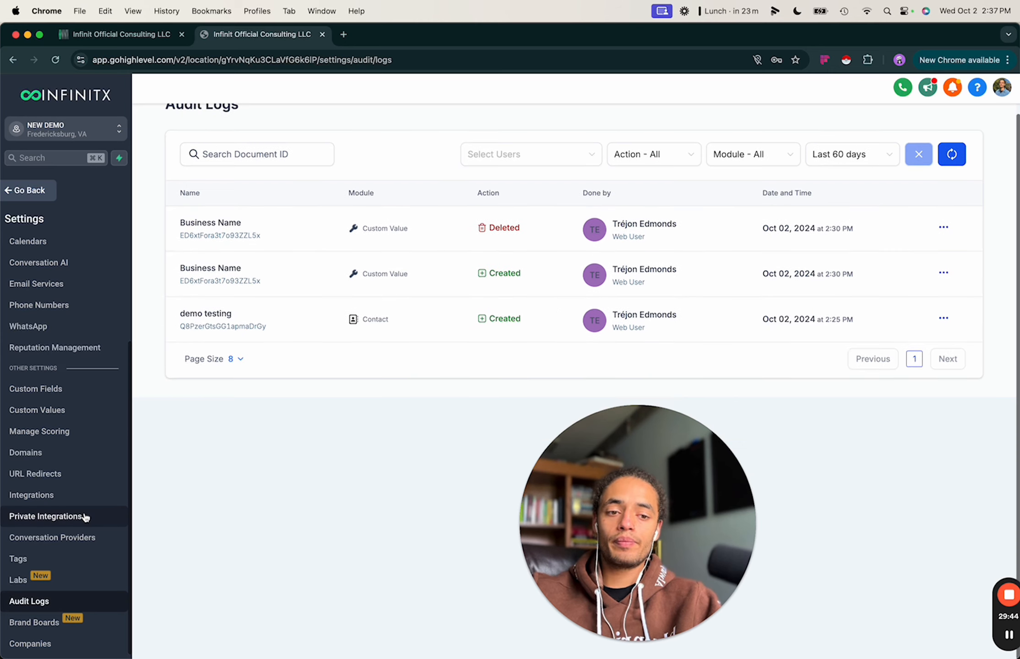
View the empty Brand Boards page, then go to the Companies settings page.
click(44, 624)
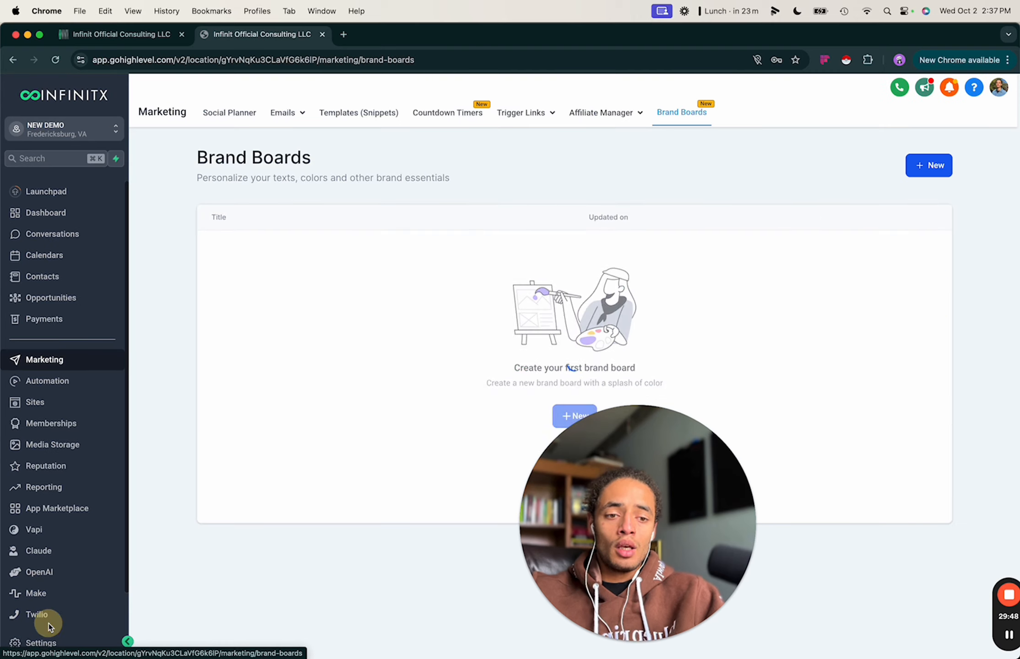
drag(664, 547, 263, 547)
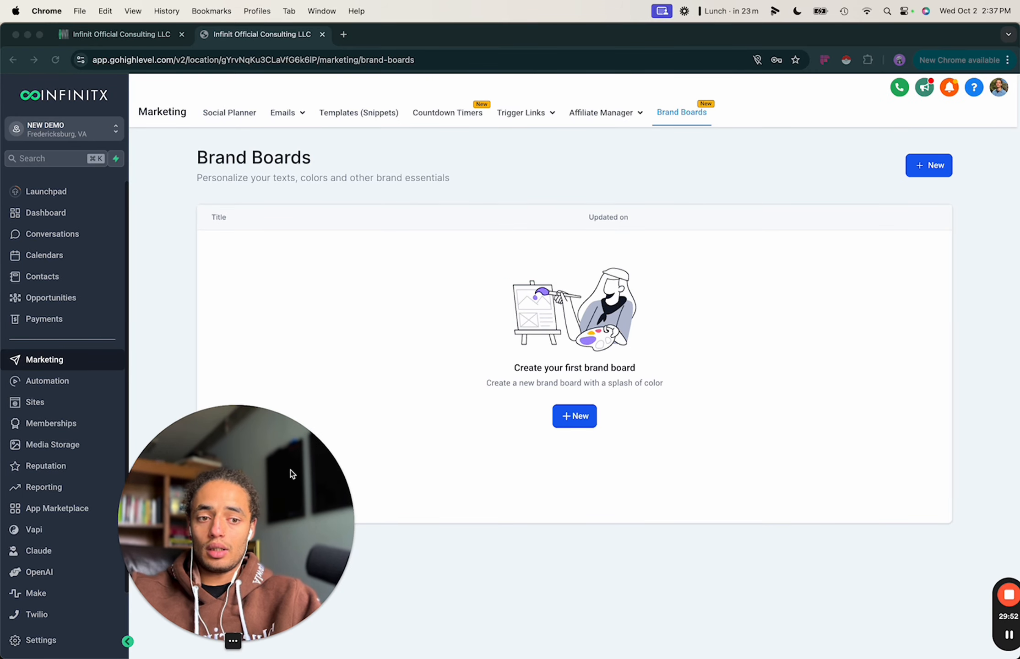
drag(284, 539, 793, 539)
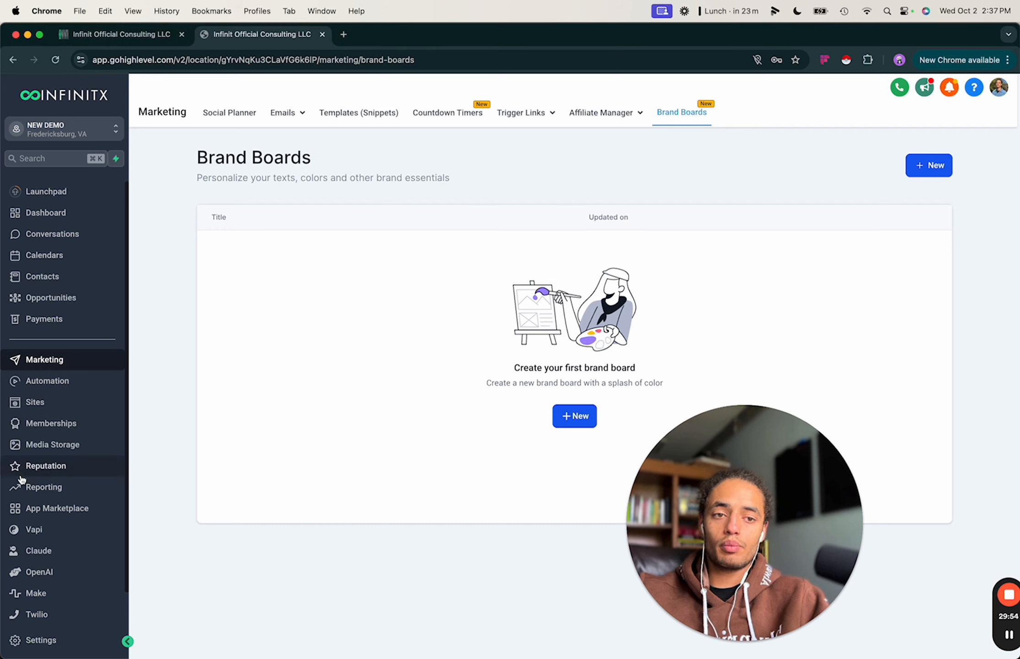
scroll(19, 474, down, 1)
click(28, 641)
scroll(53, 645, down, 3)
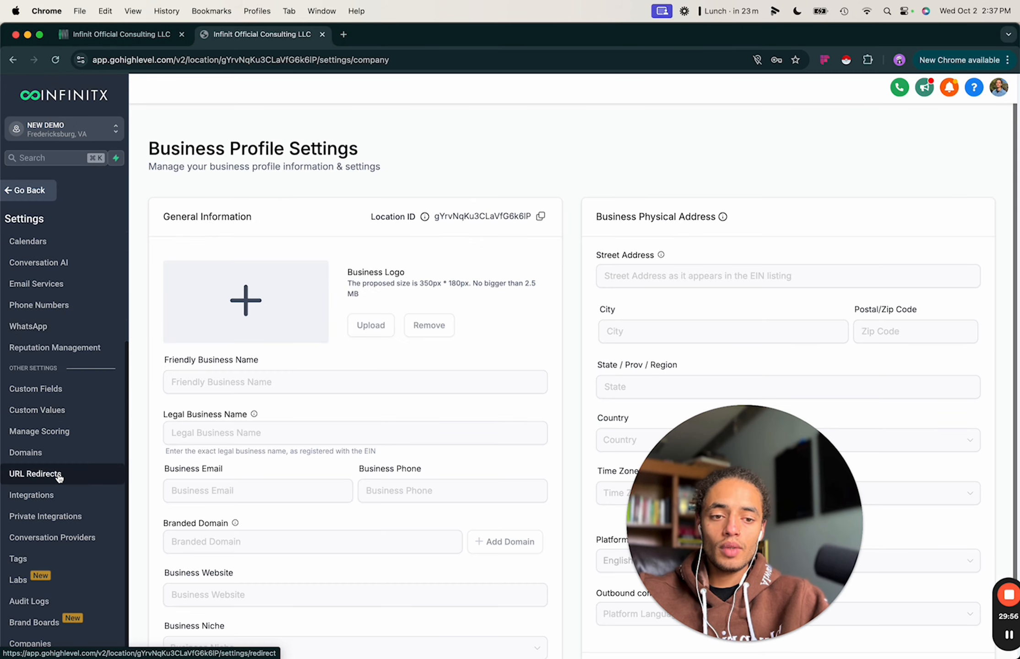
click(46, 644)
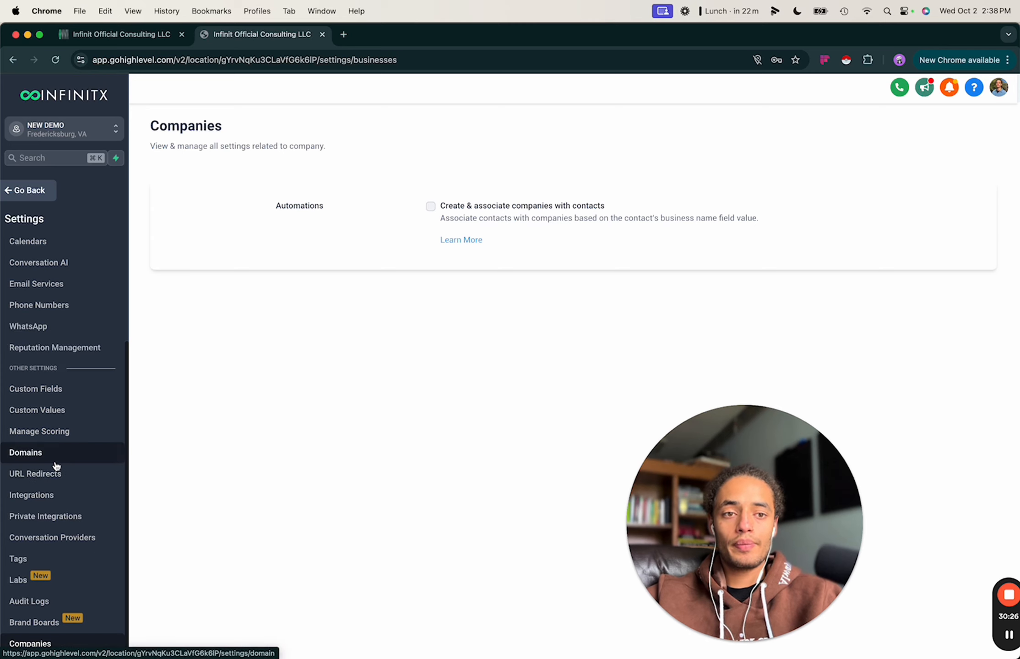
Leave settings, browse the Marketing tabs, and open the Email Campaigns page.
click(28, 190)
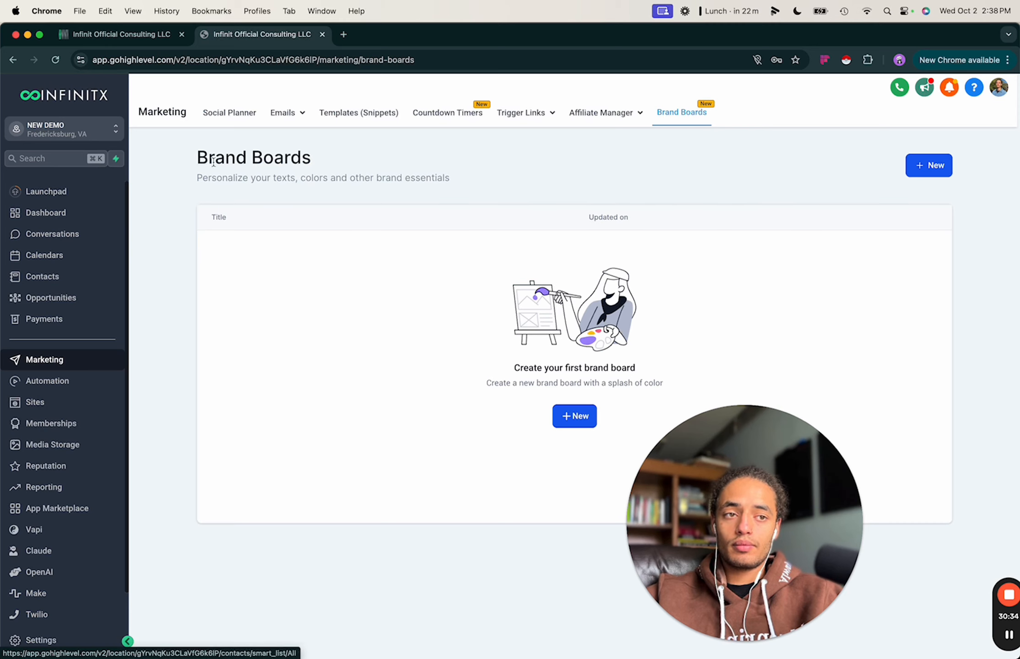
click(352, 110)
click(471, 120)
click(401, 114)
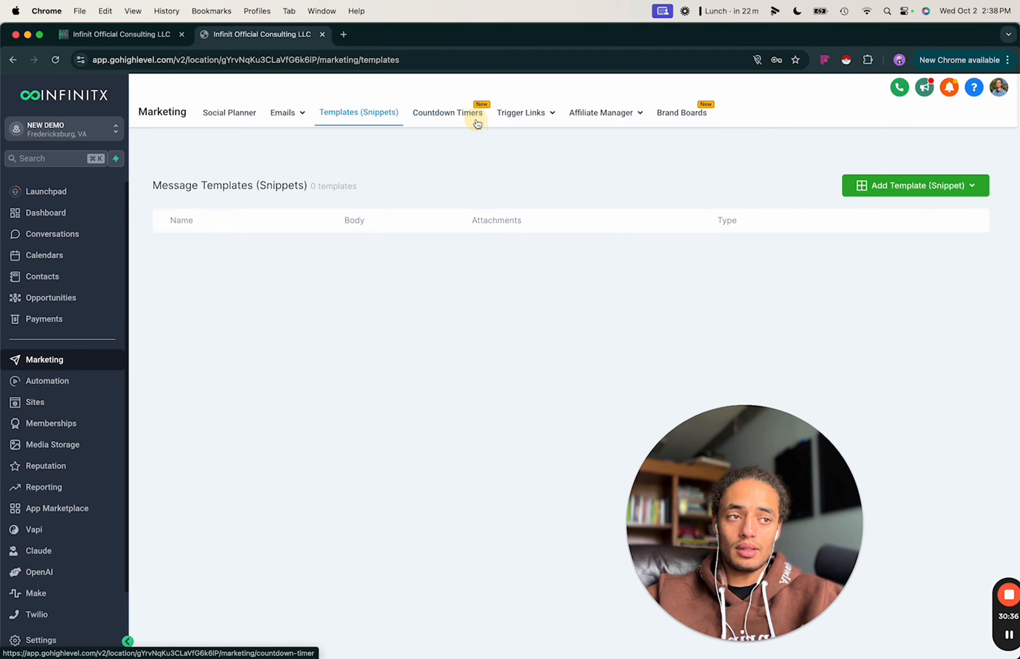
click(476, 119)
click(512, 115)
click(424, 114)
click(275, 132)
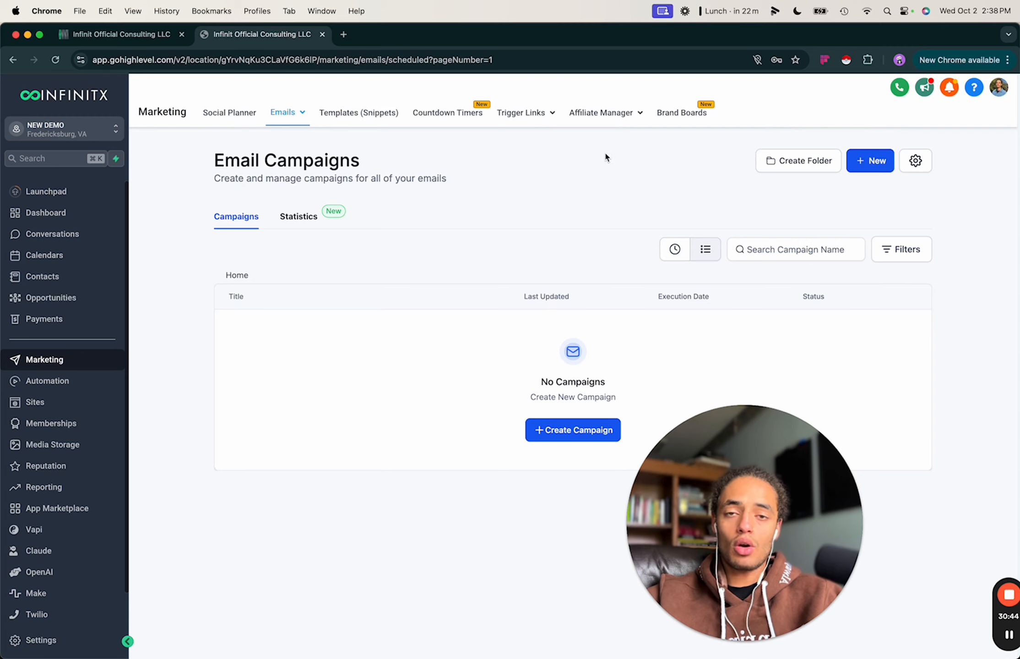
click(972, 88)
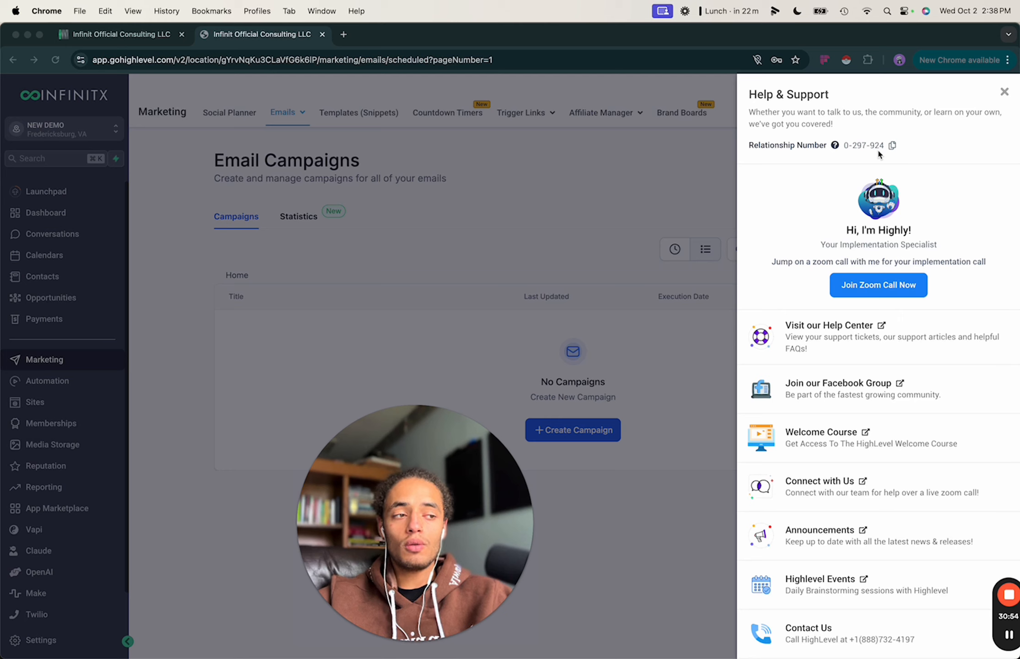
click(845, 149)
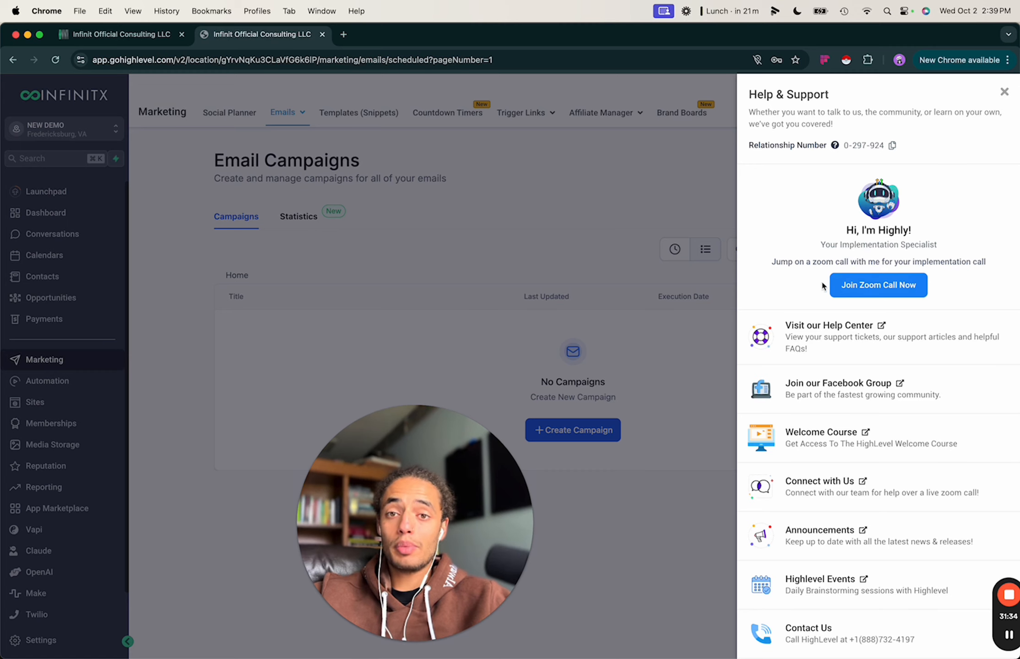
click(1004, 93)
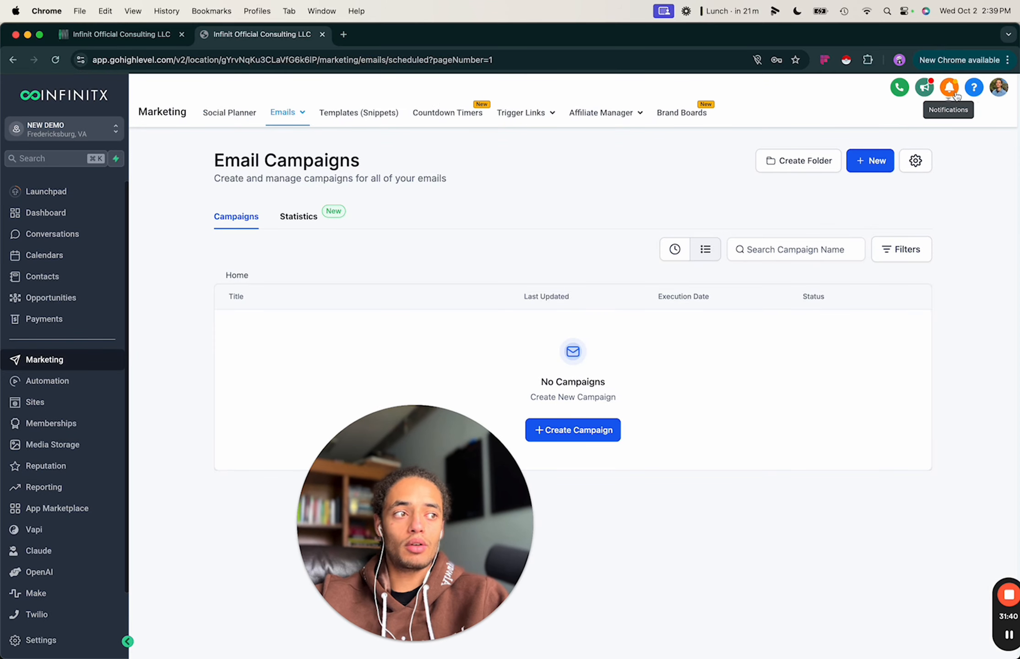
click(998, 90)
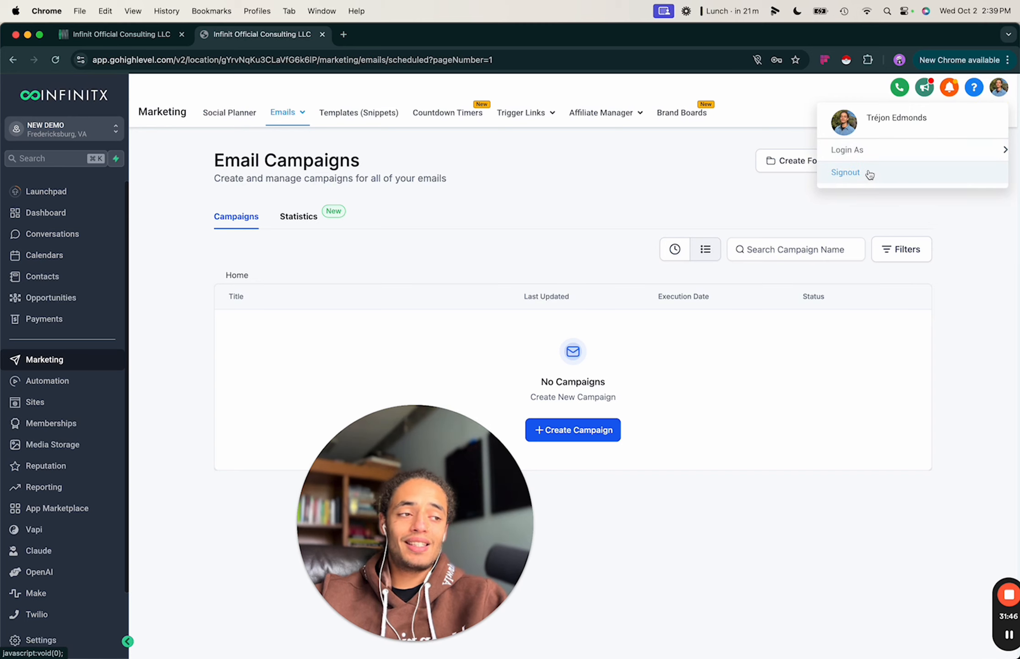
click(879, 150)
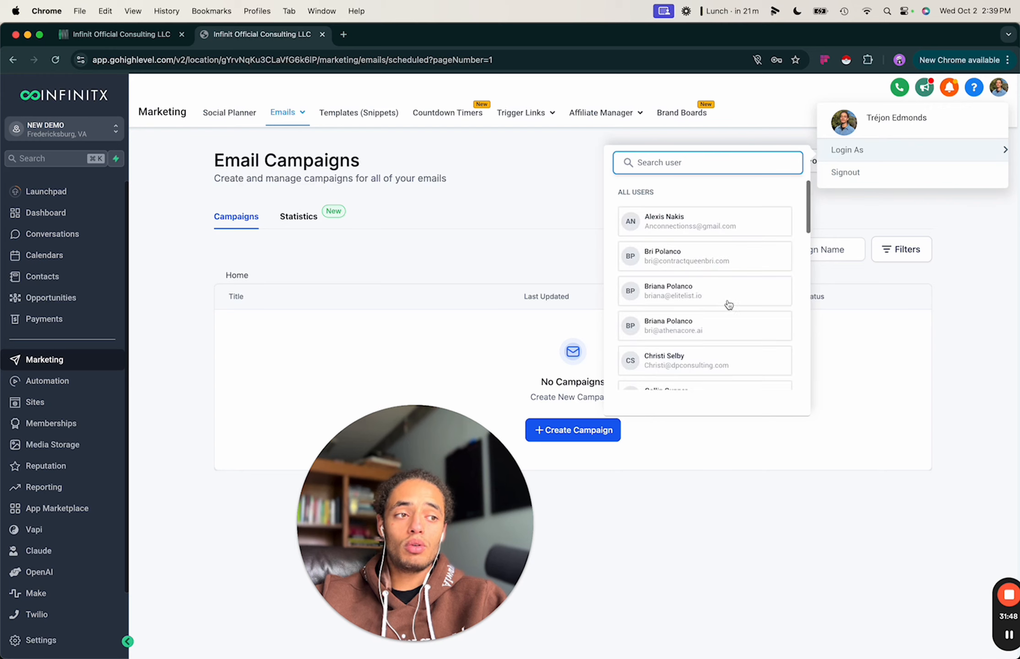
scroll(726, 300, down, 15)
scroll(709, 273, up, 10)
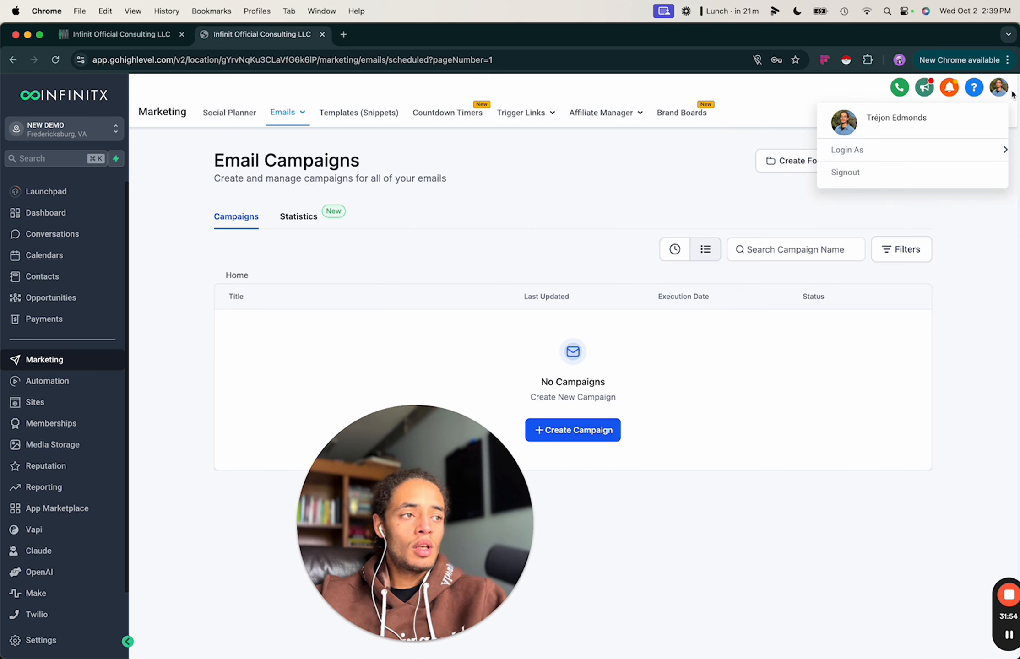
click(947, 91)
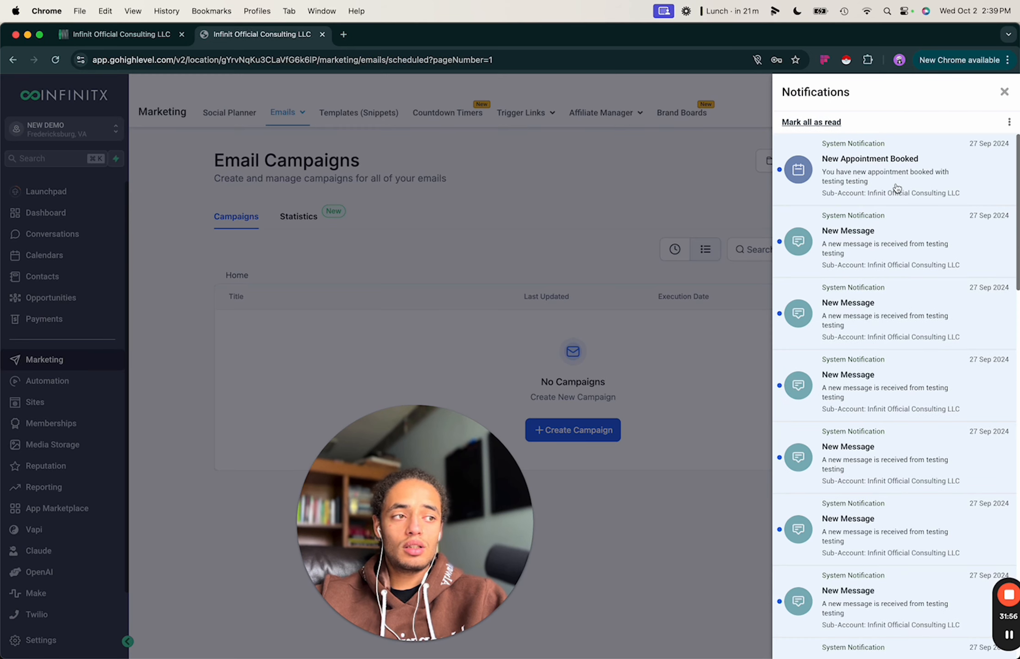
scroll(898, 189, down, 3)
scroll(897, 189, up, 3)
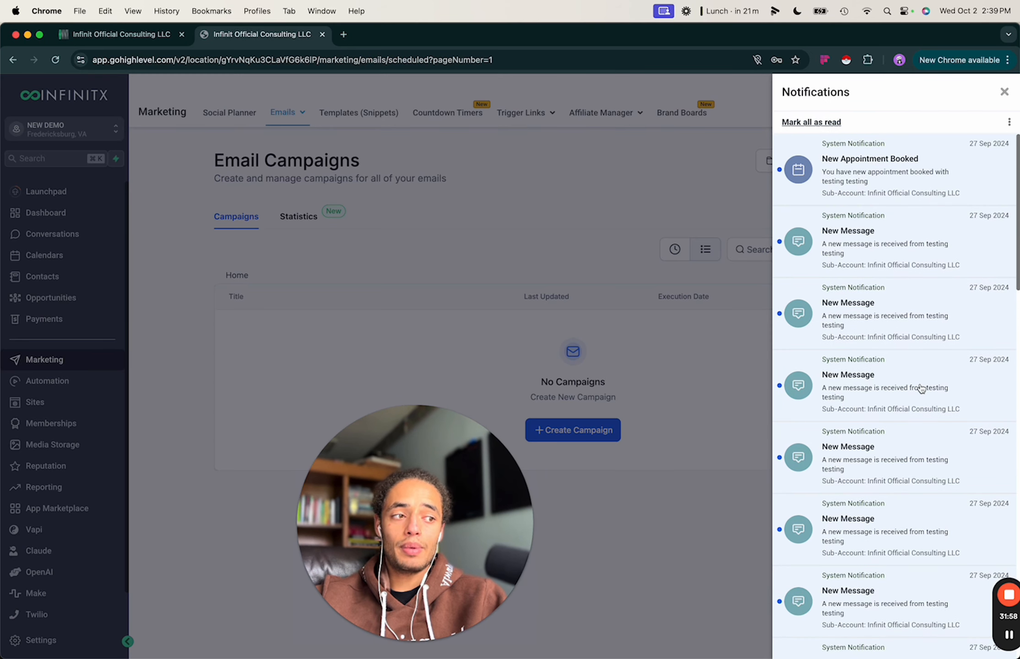
scroll(921, 389, down, 1)
scroll(921, 389, up, 1)
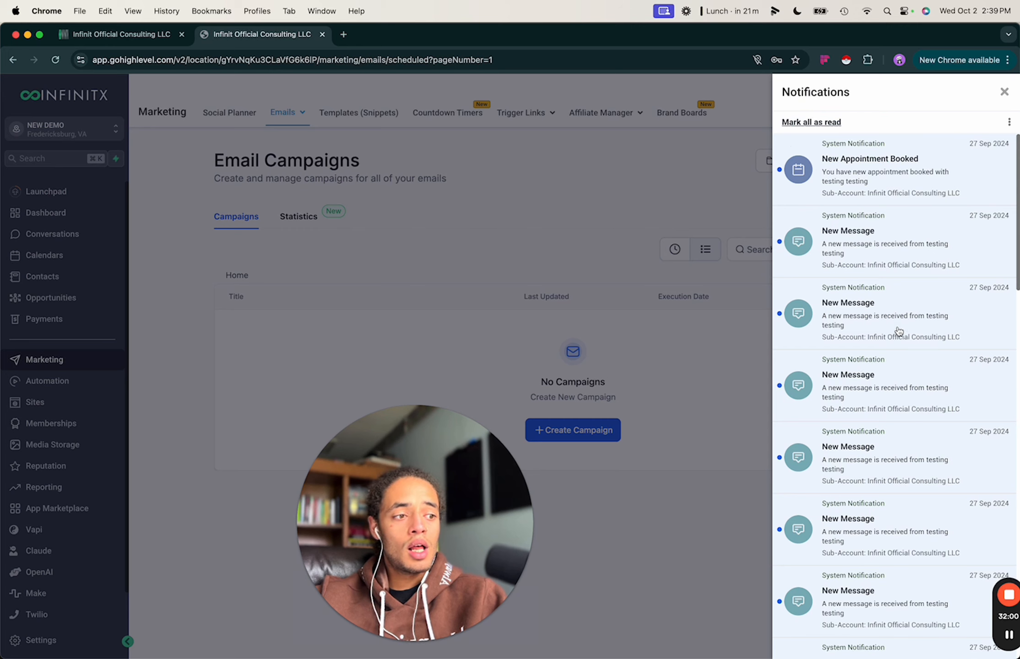
scroll(897, 331, down, 3)
scroll(897, 332, up, 3)
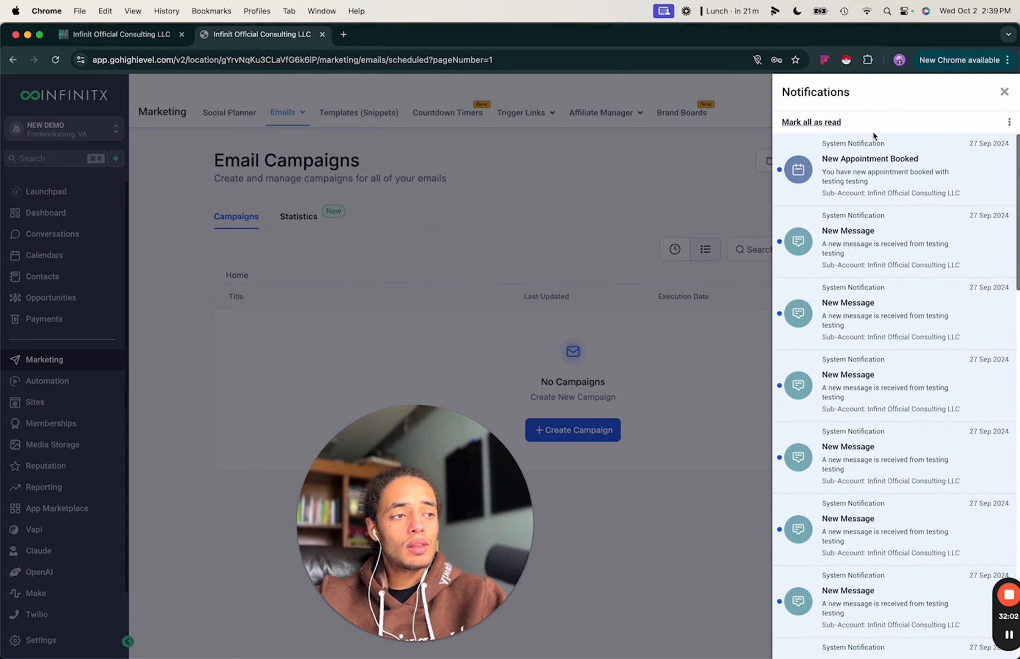
click(1002, 94)
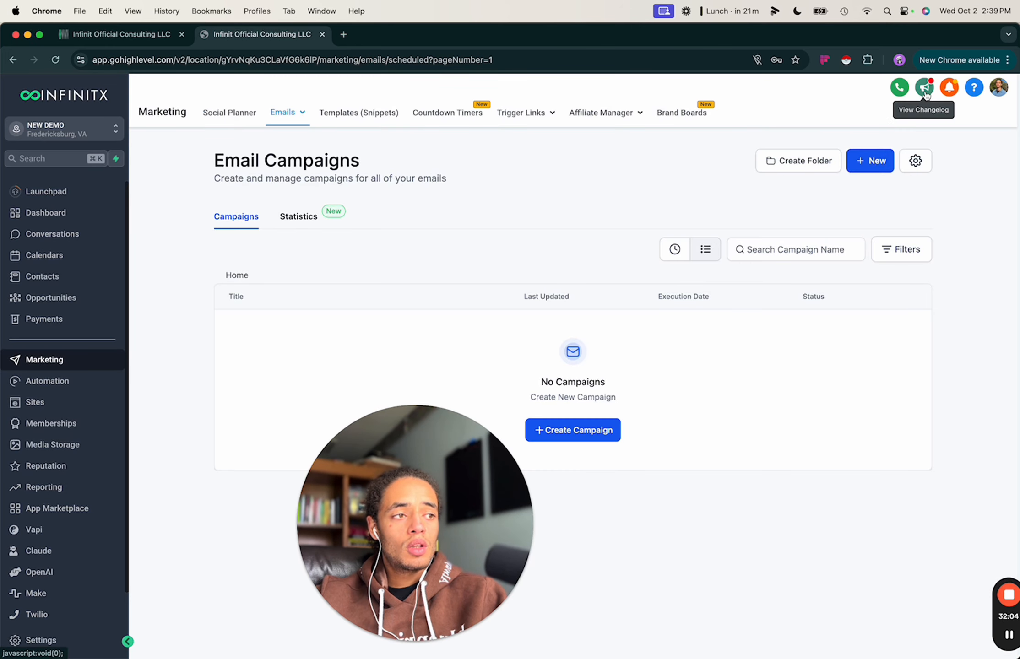
click(924, 89)
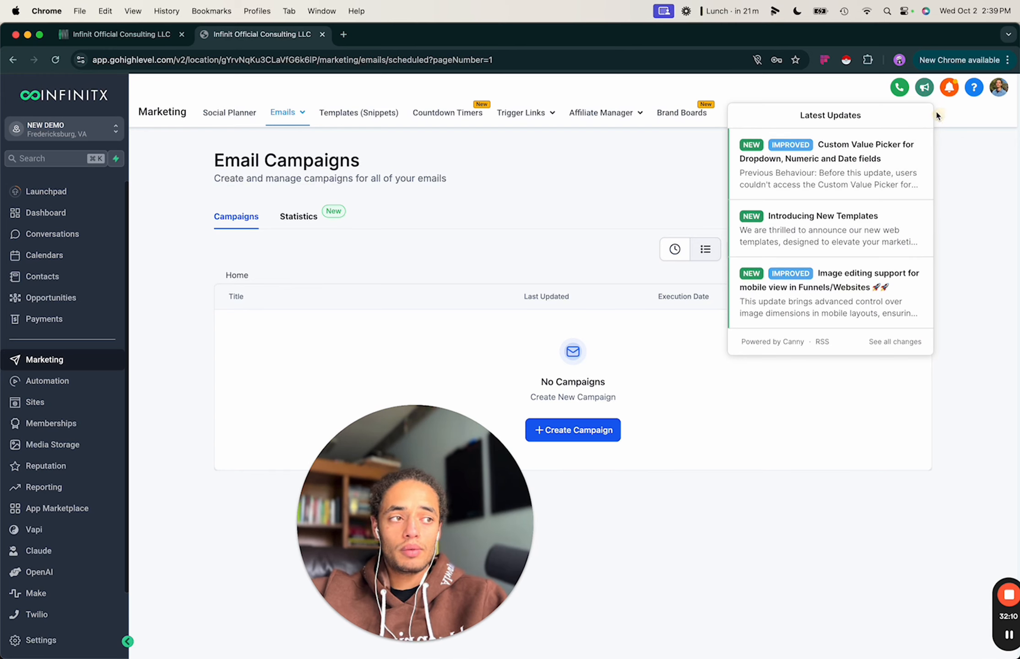
click(925, 90)
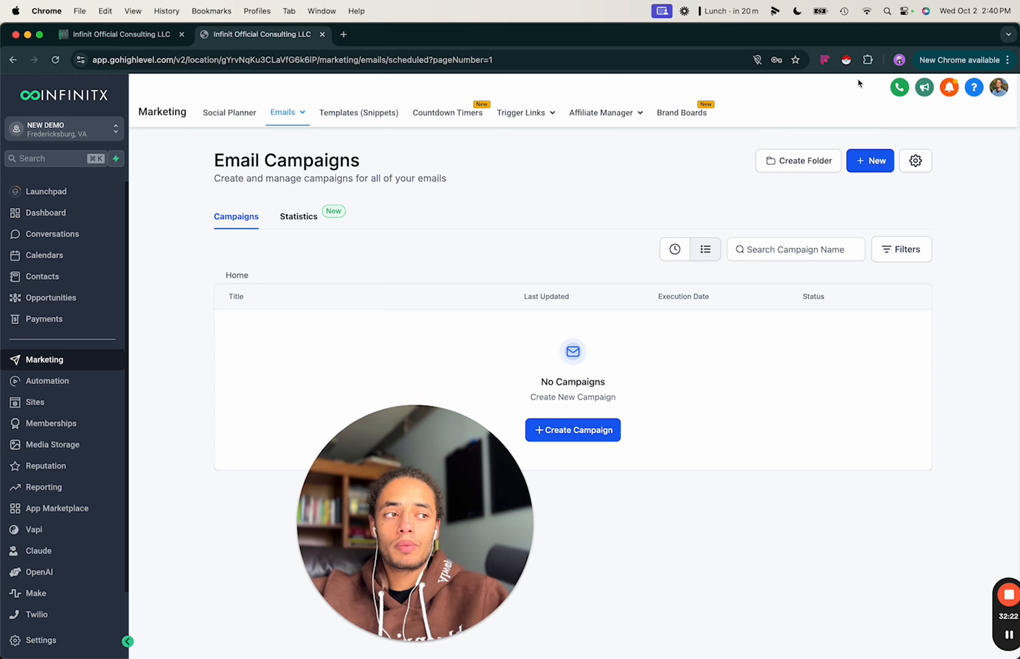
Try placing a call, then go to the sub-account's Phone Numbers settings.
click(893, 97)
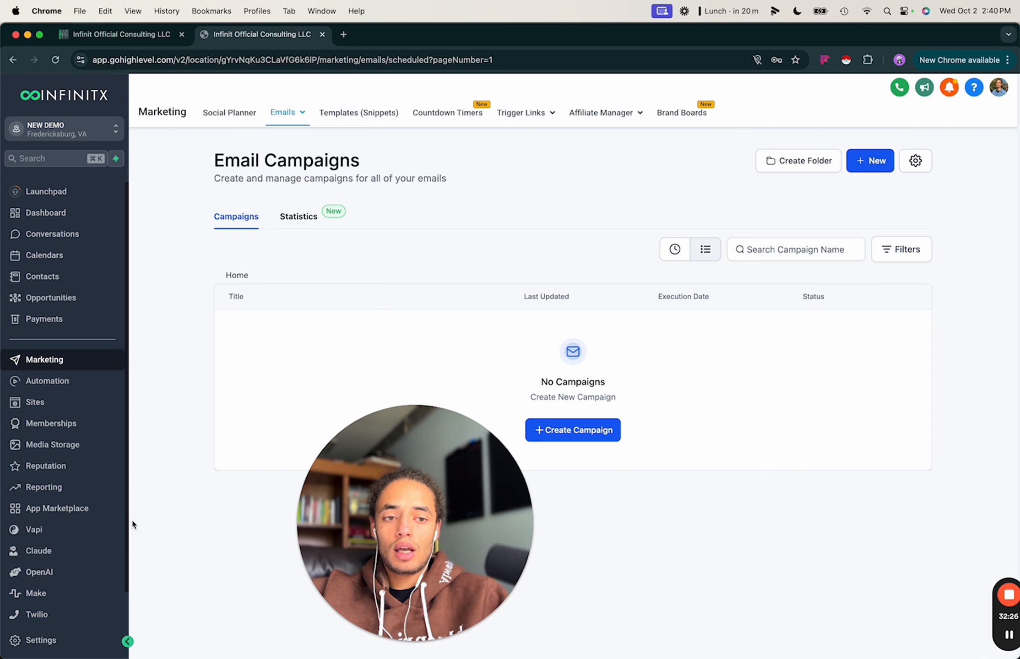
click(29, 639)
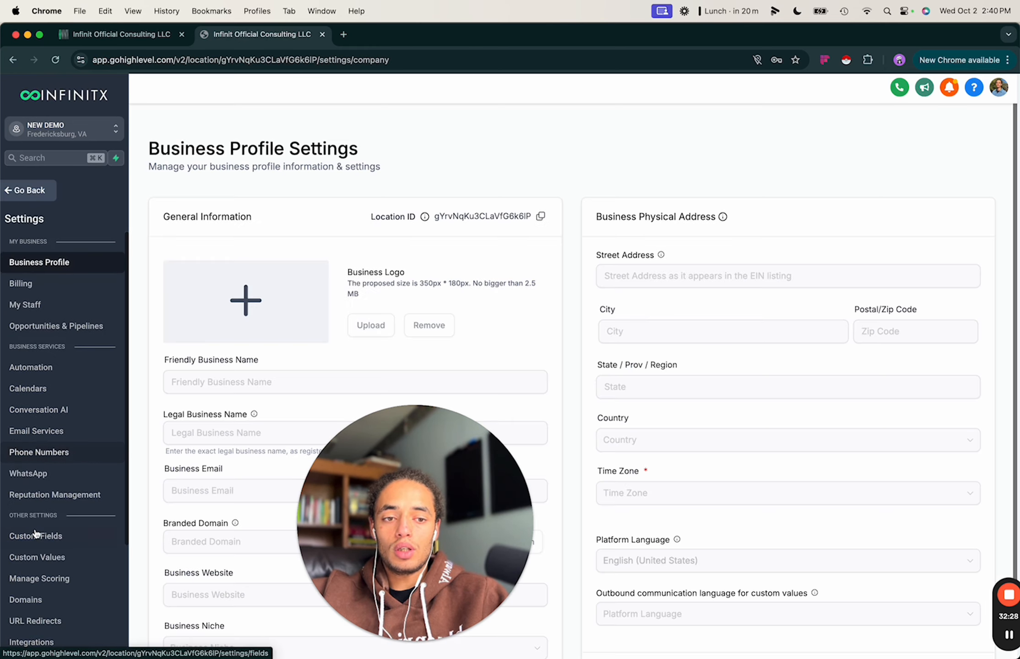
scroll(36, 532, down, 4)
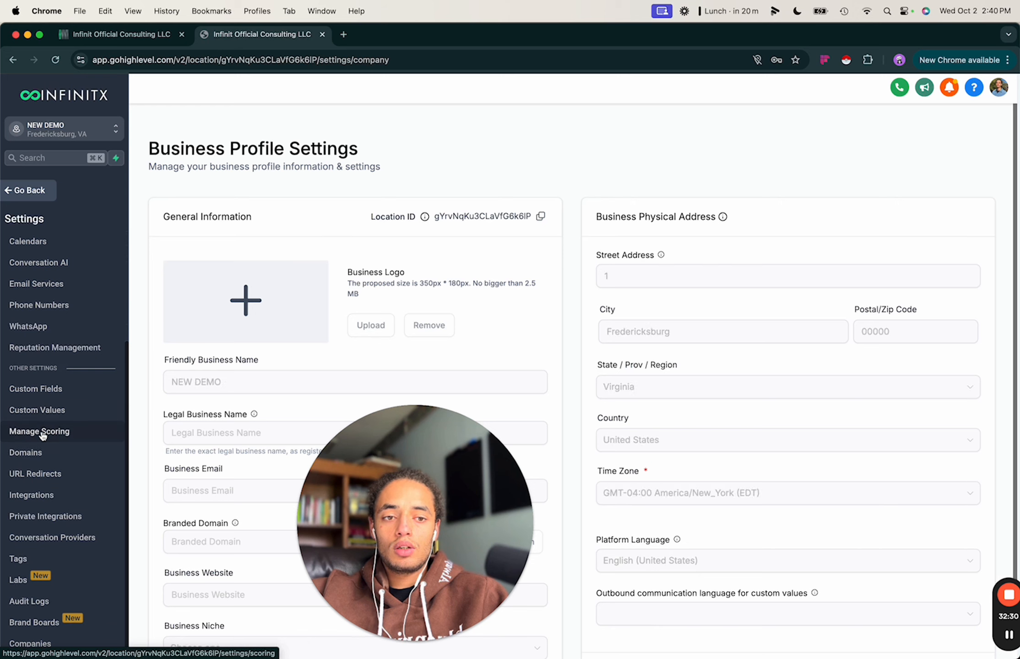
scroll(40, 332, up, 3)
scroll(61, 437, down, 3)
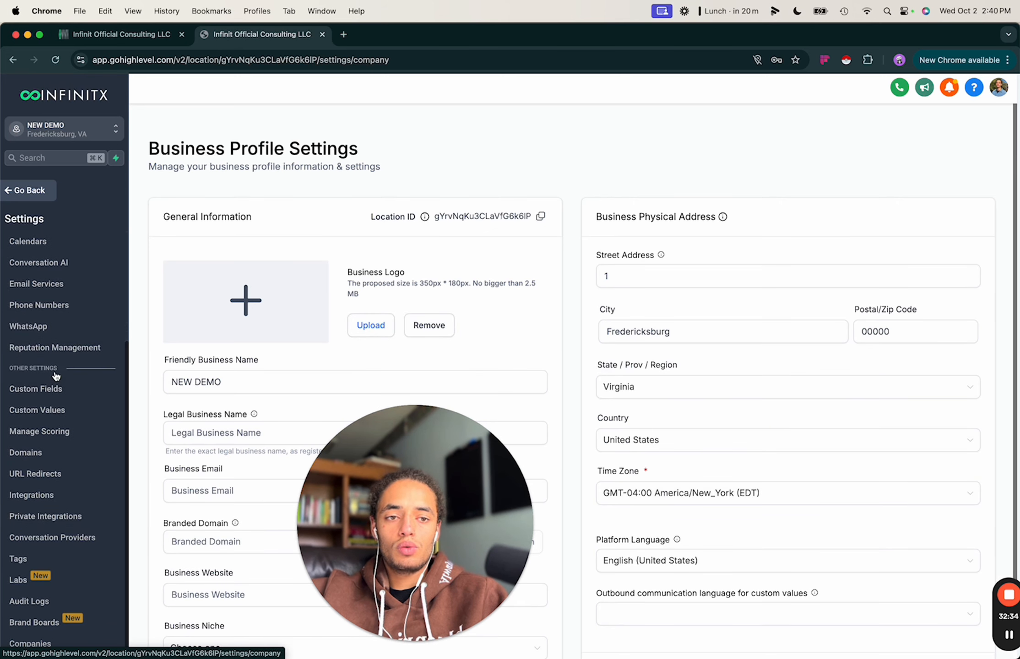
scroll(53, 362, up, 3)
scroll(49, 351, down, 3)
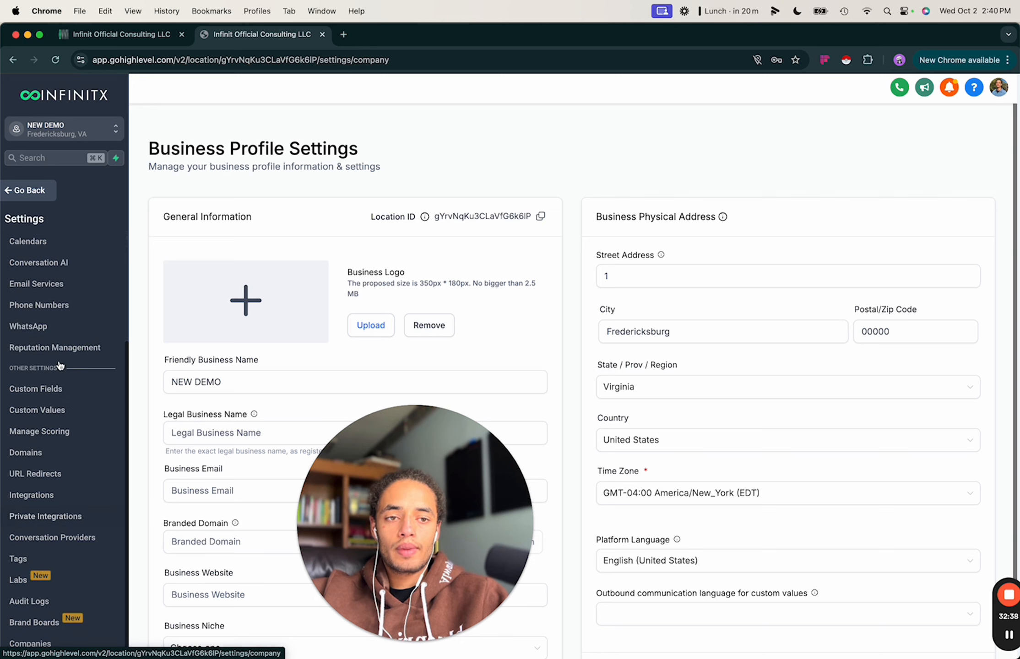
click(39, 305)
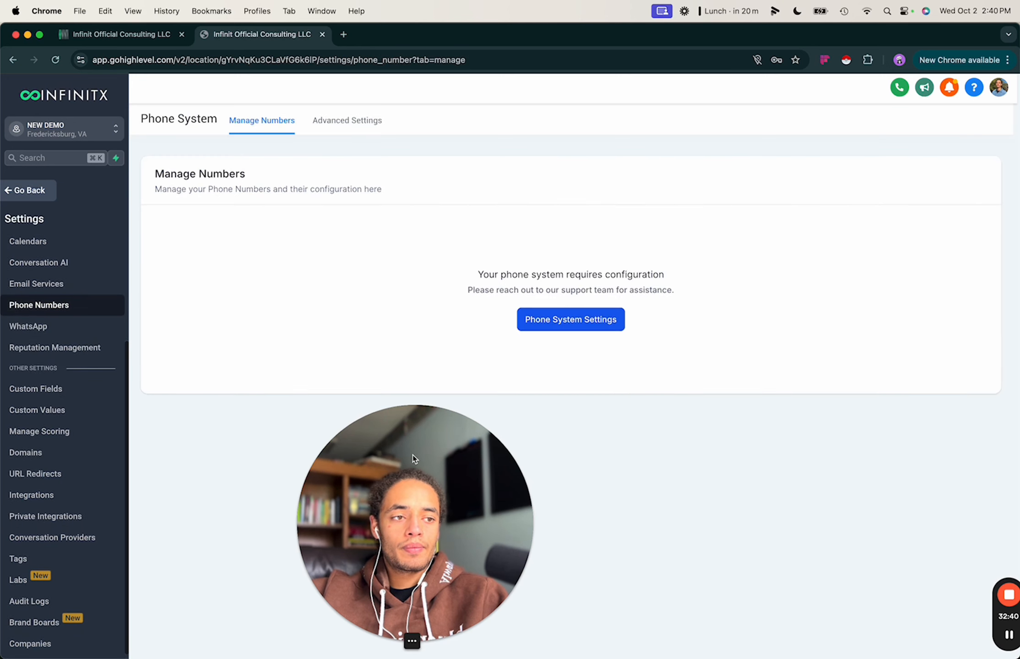
Check Phone System Settings and Advanced Settings, then return to Manage Numbers.
drag(409, 453, 868, 453)
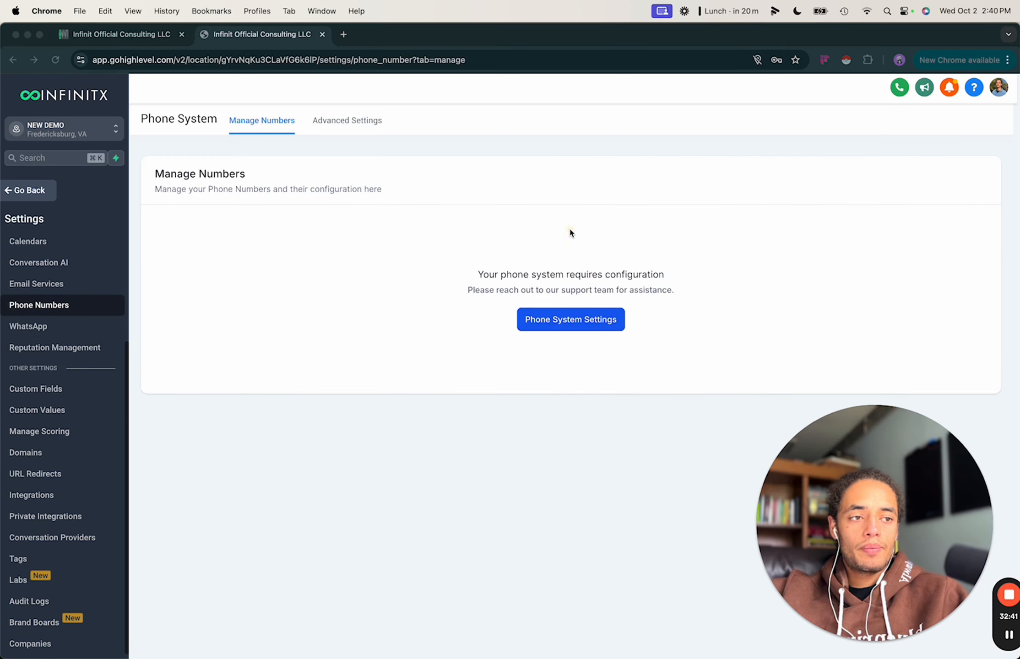
click(531, 336)
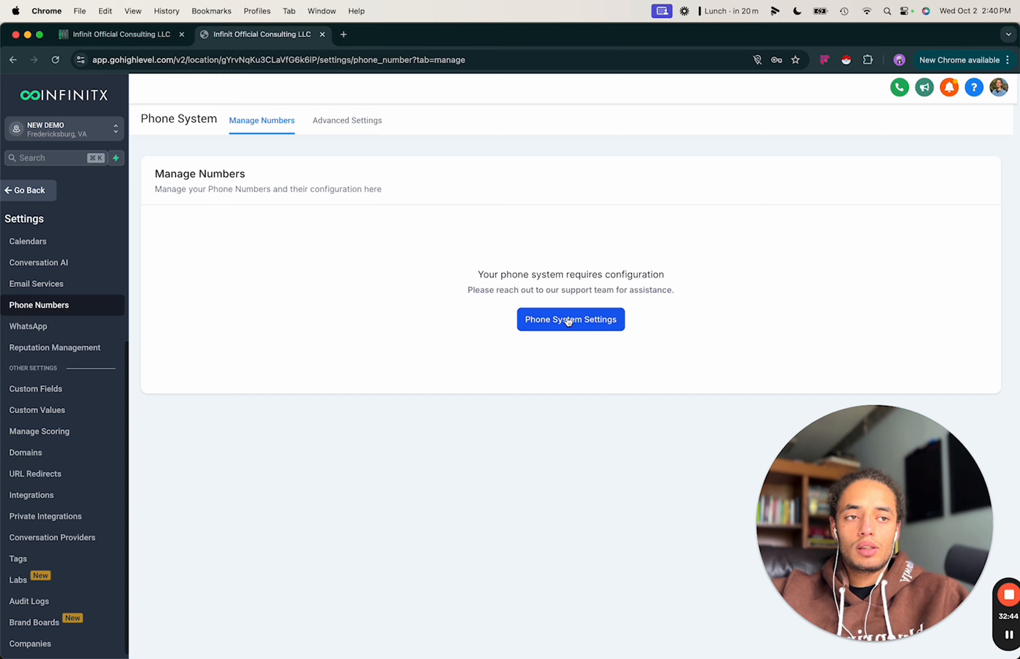
click(357, 121)
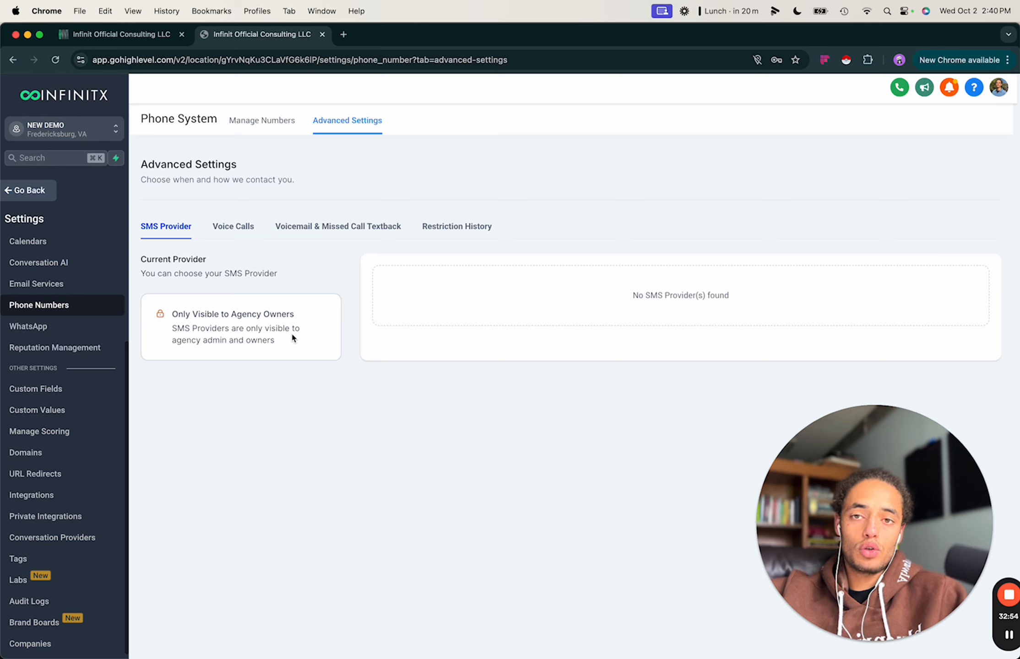
click(260, 122)
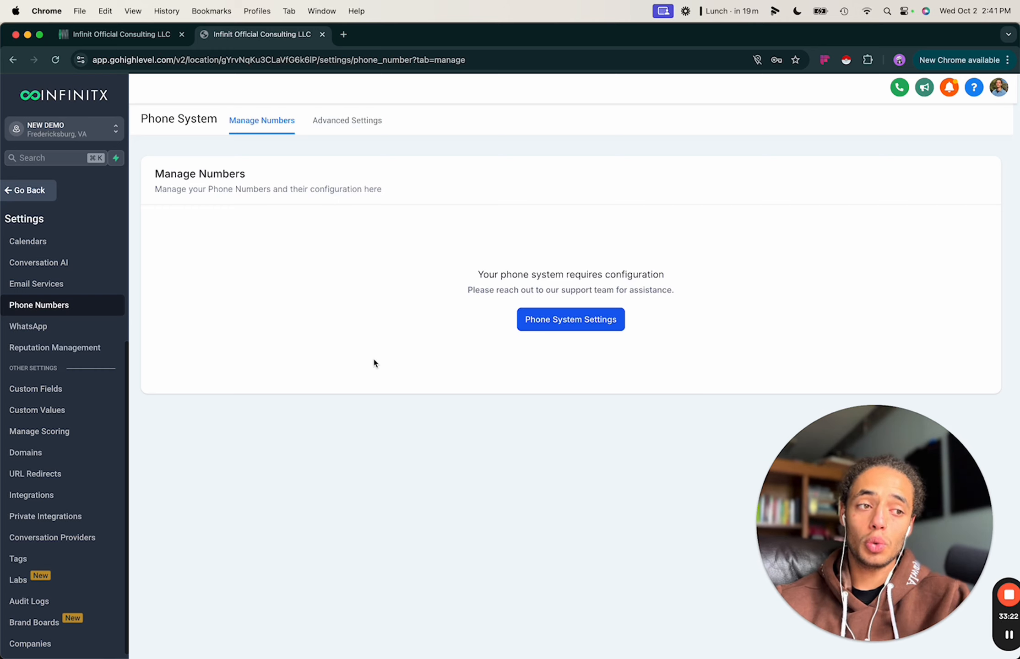
click(591, 327)
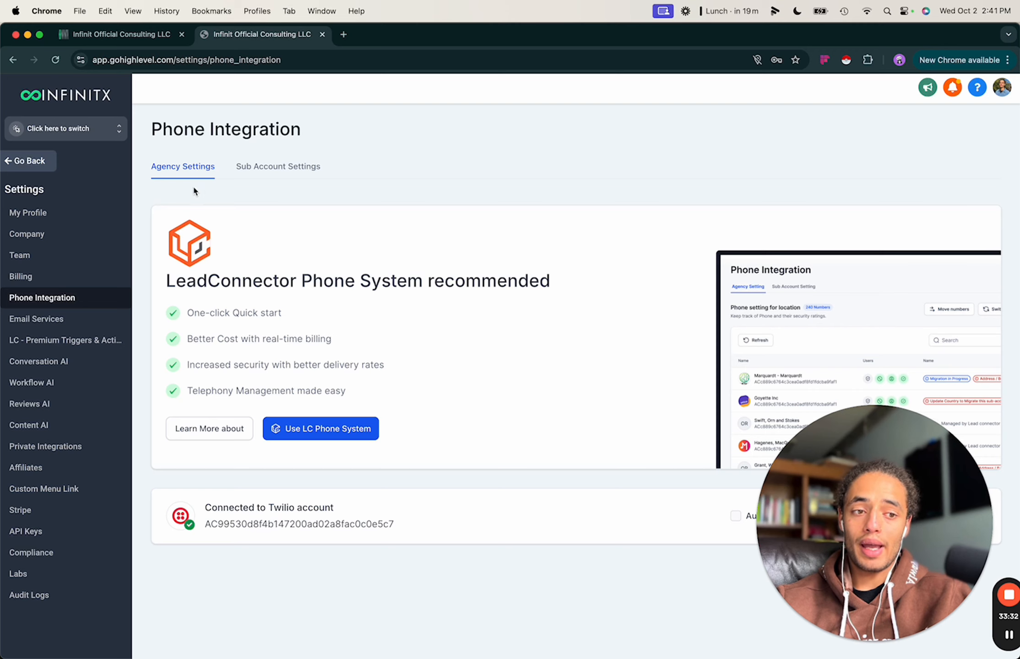
drag(814, 517, 594, 517)
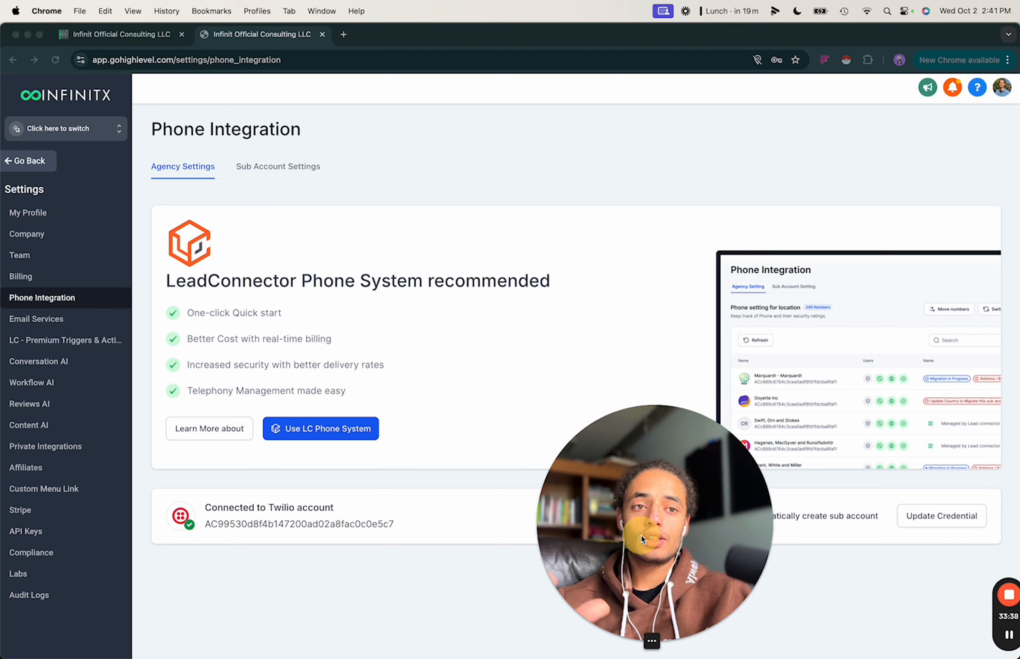
drag(642, 541, 549, 541)
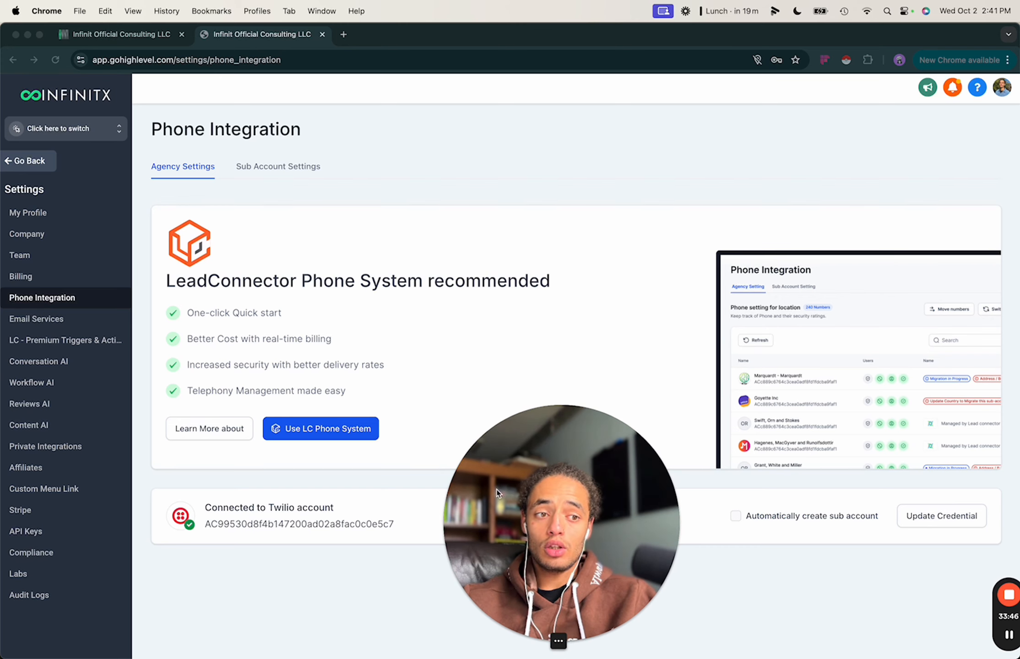
drag(532, 554, 860, 555)
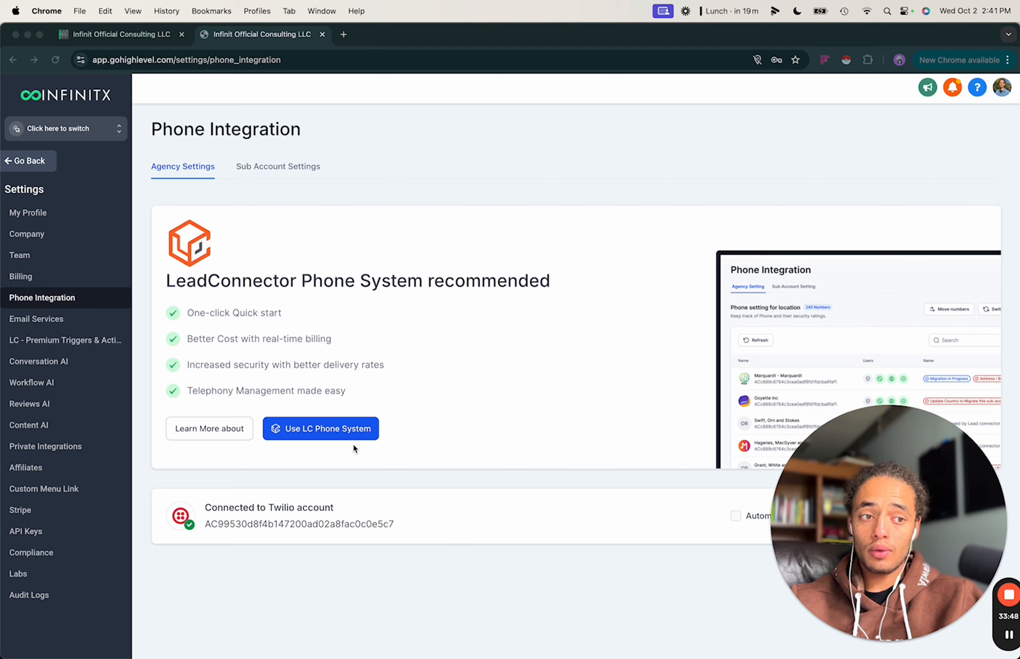
click(330, 491)
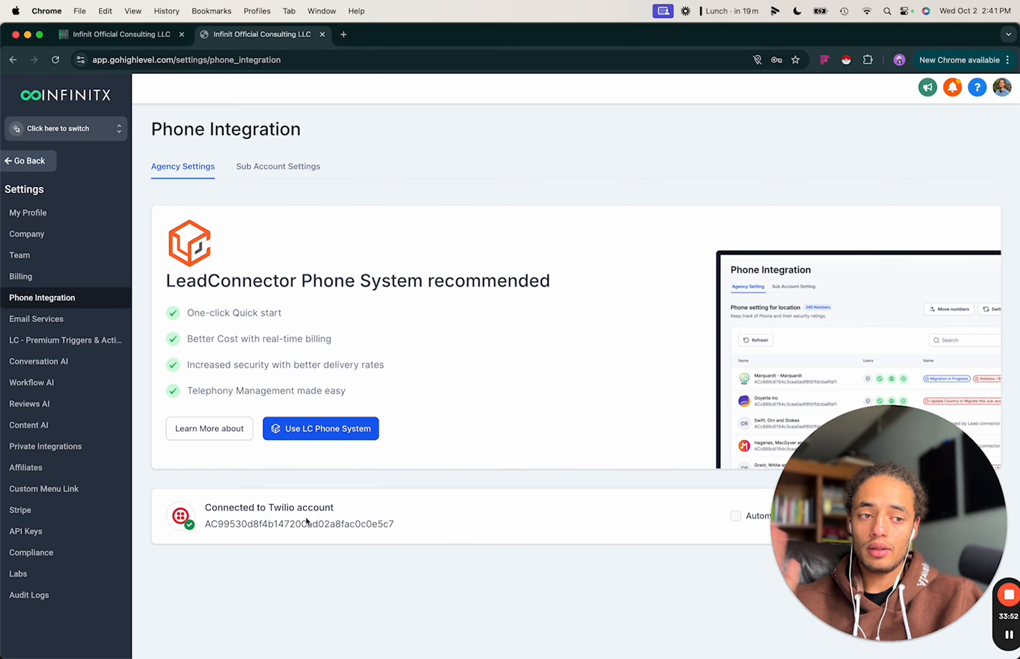
In the Sub Account Settings list, link the NEW DEMO row to Twilio.
click(292, 175)
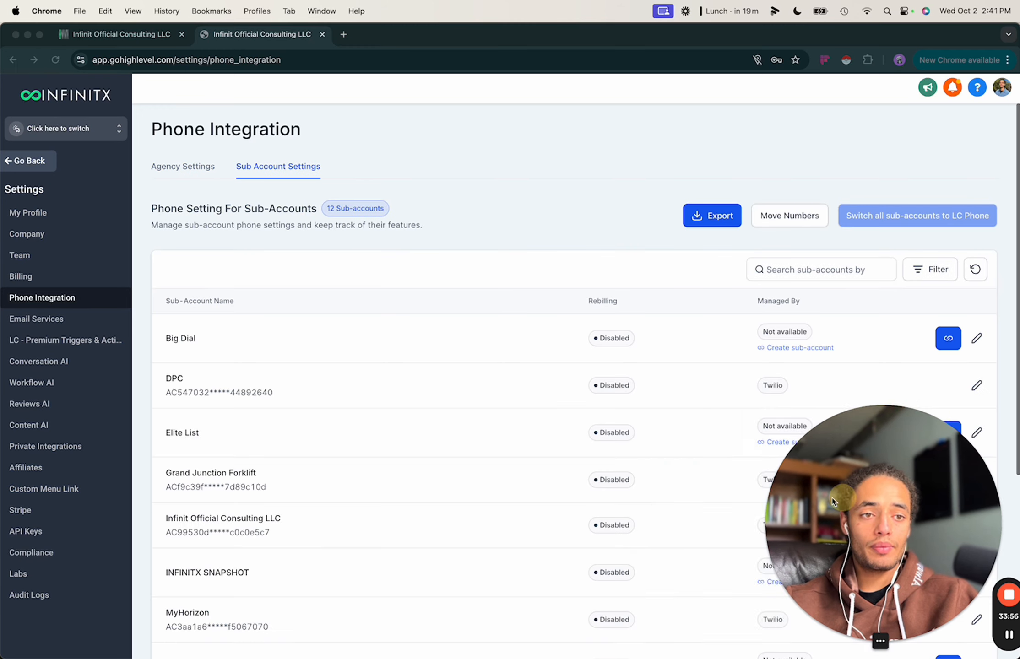
drag(832, 497, 316, 407)
scroll(686, 526, down, 6)
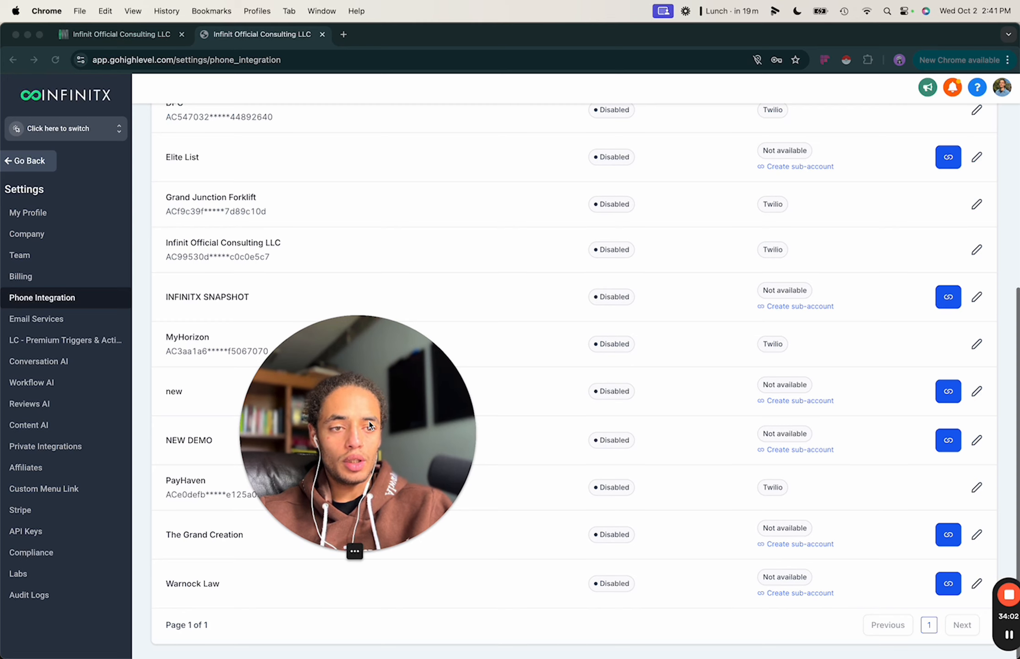
drag(337, 432, 112, 522)
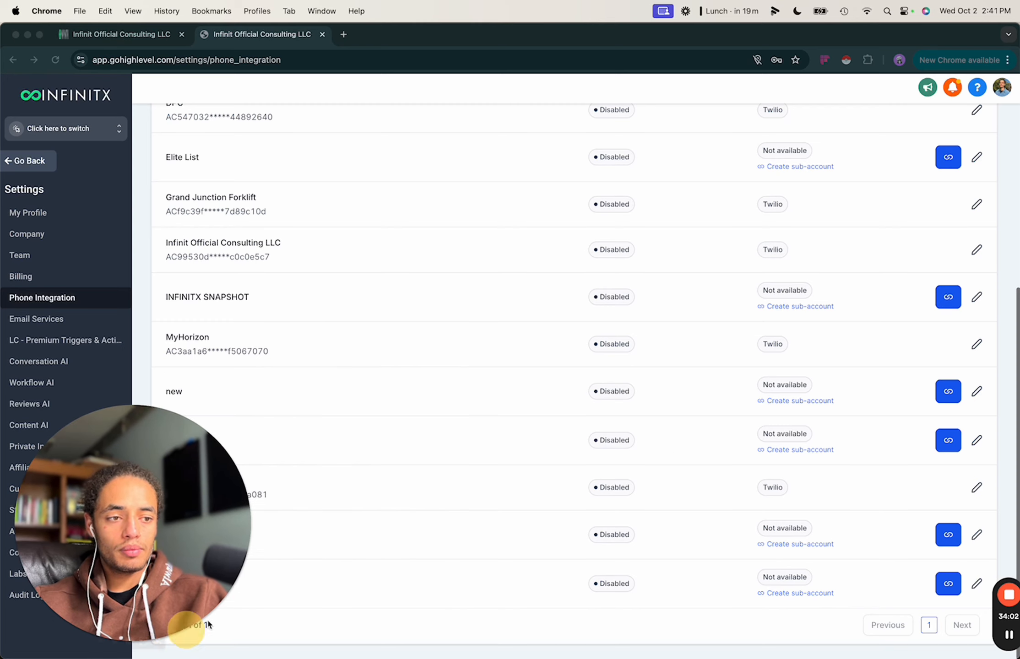
click(950, 440)
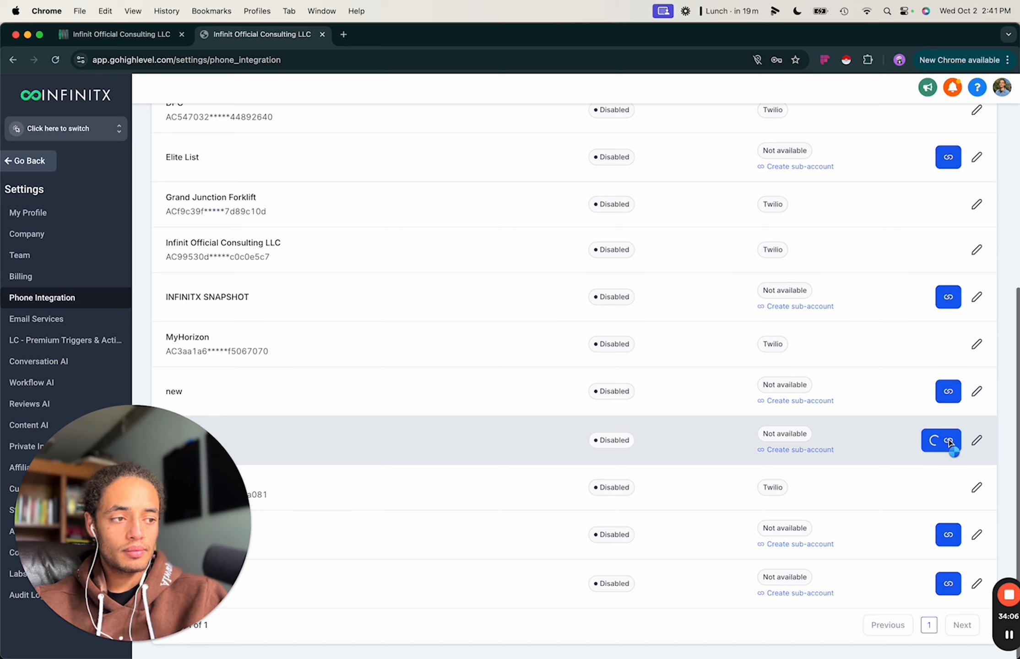
Dismiss the Linked to sub account notice and close the NEW DEMO Configure drawer.
click(975, 444)
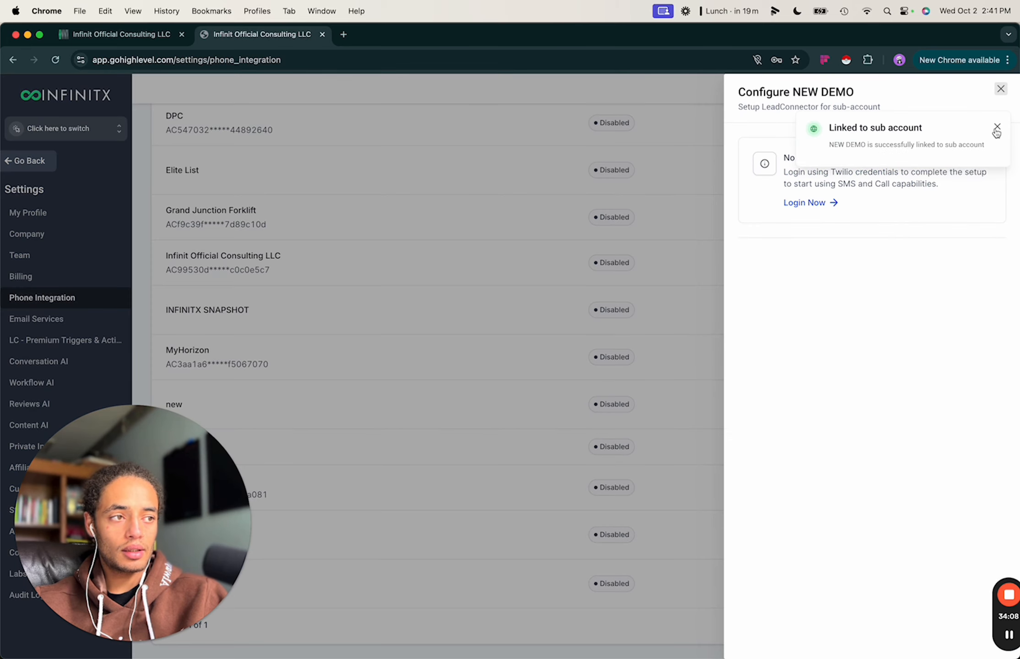
click(998, 125)
click(1001, 88)
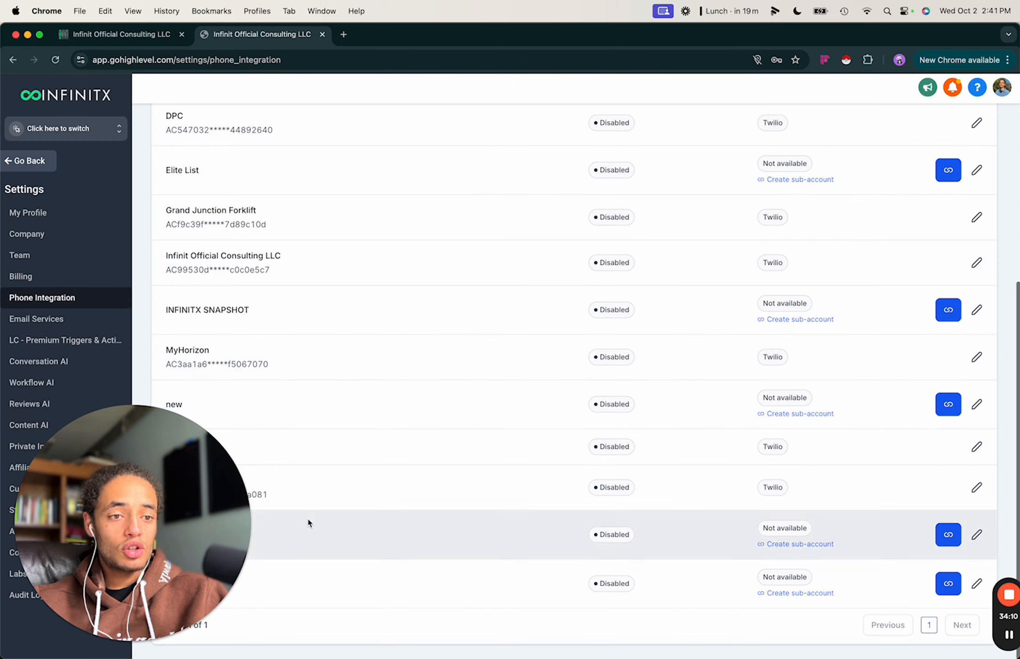
drag(131, 530, 106, 654)
drag(112, 603, 105, 330)
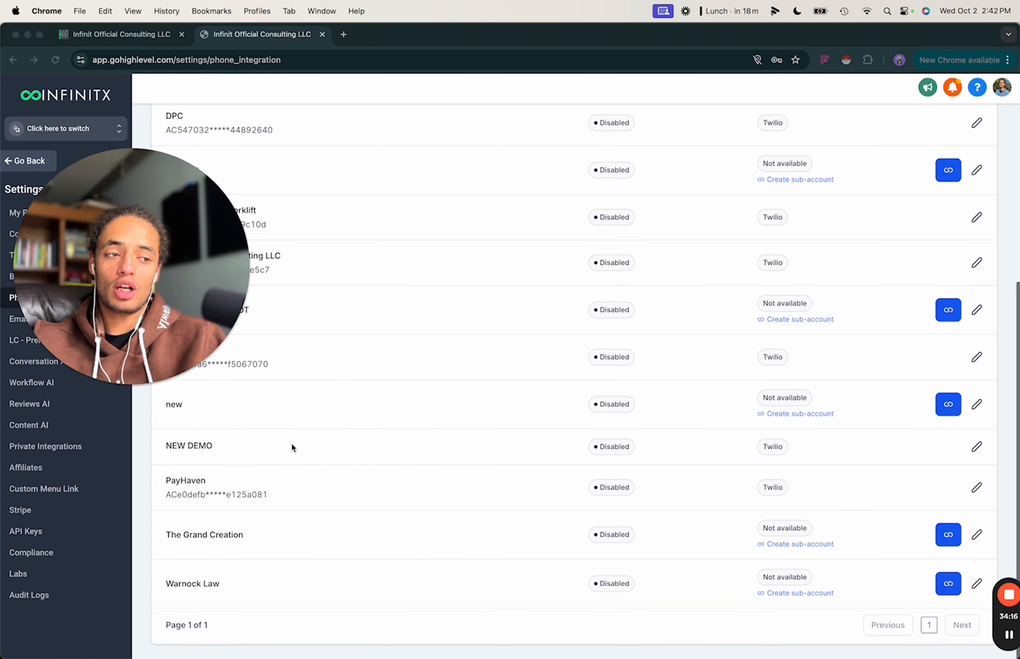
click(366, 437)
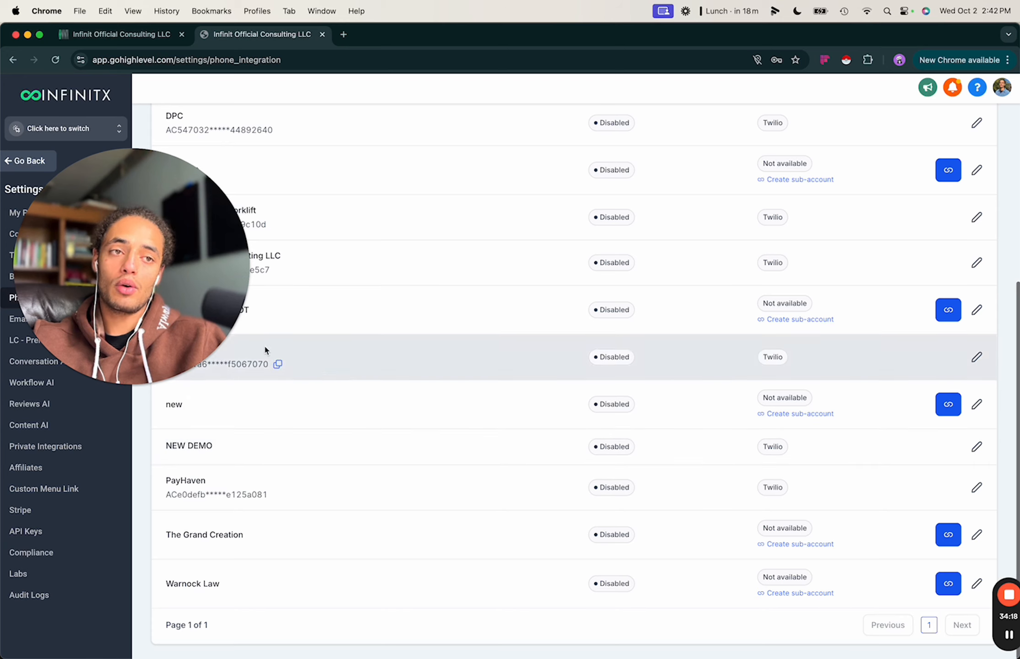
drag(184, 313, 182, 643)
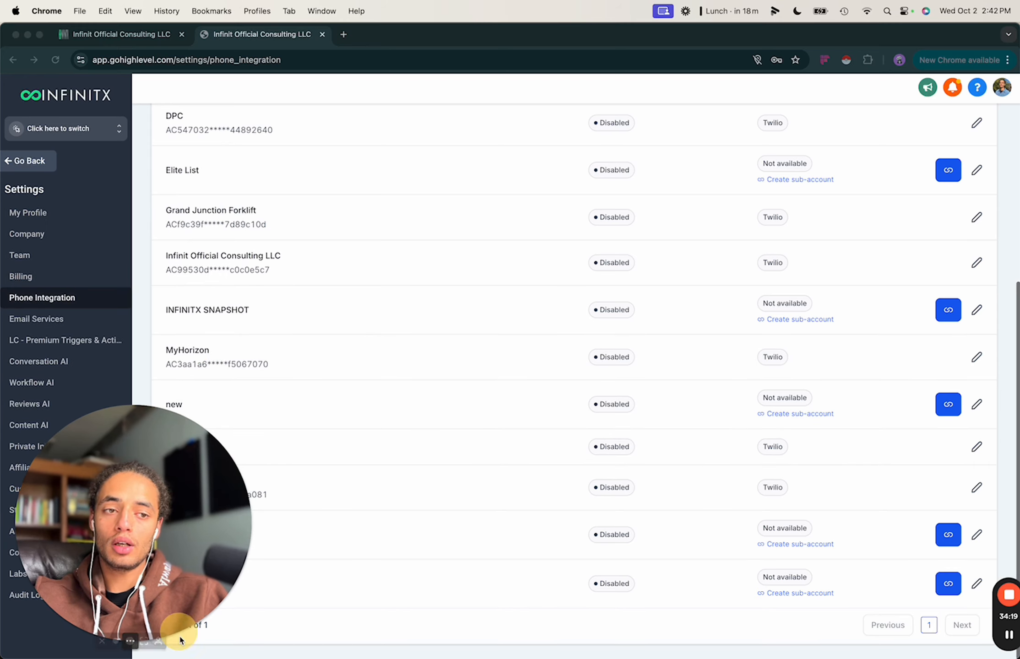
Load Twilio Console in a new browser tab.
click(343, 34)
text(twilio)
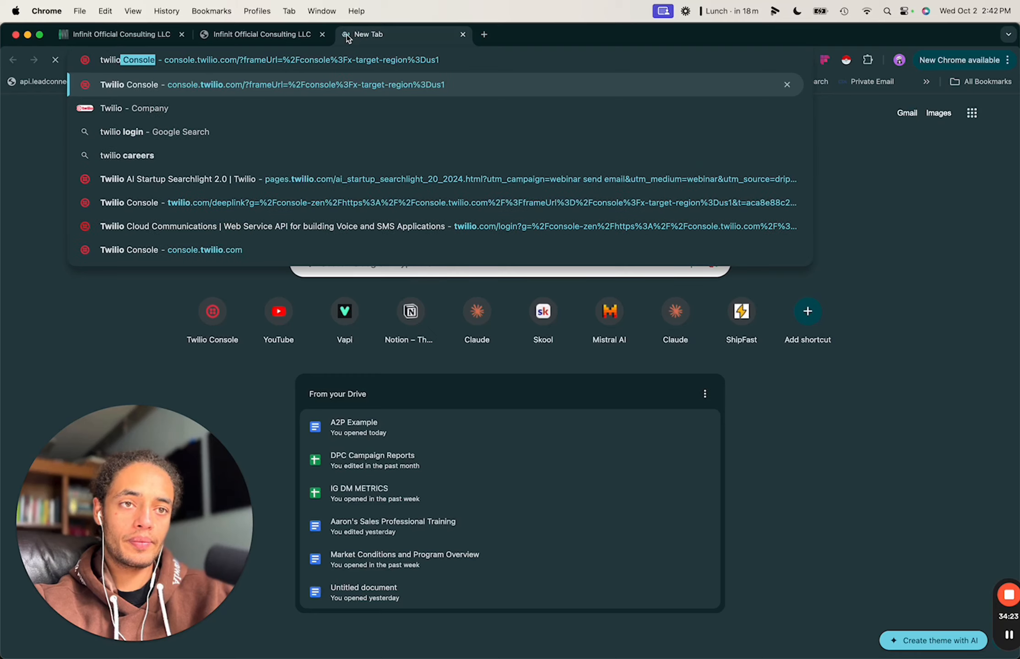
key(Return)
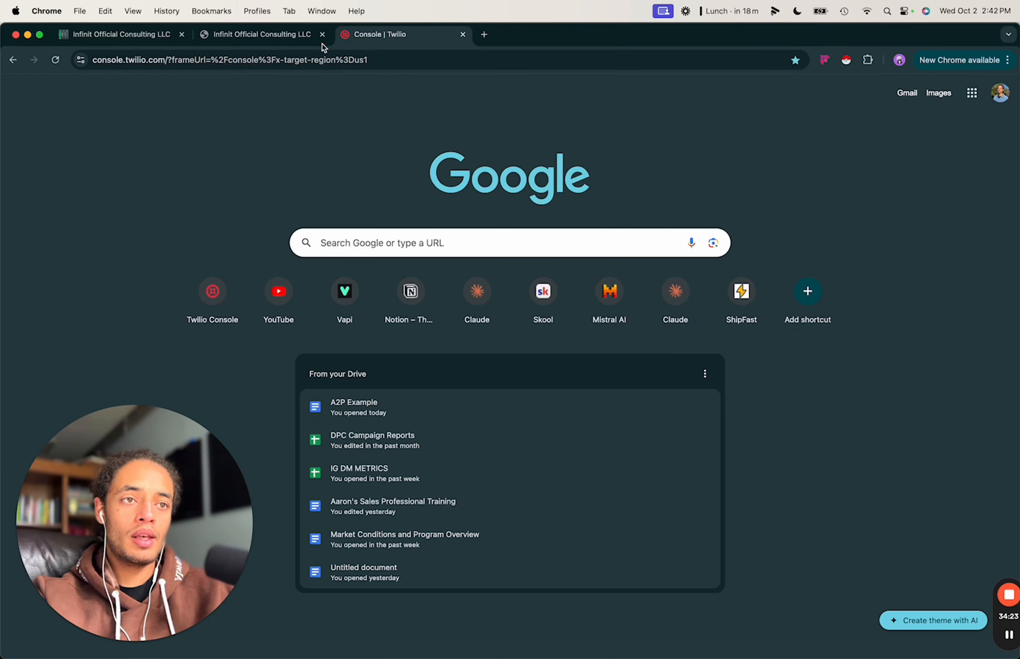
Back in GoHighLevel, use Update Credential on NEW DEMO to reach the prefilled Twilio login.
click(250, 36)
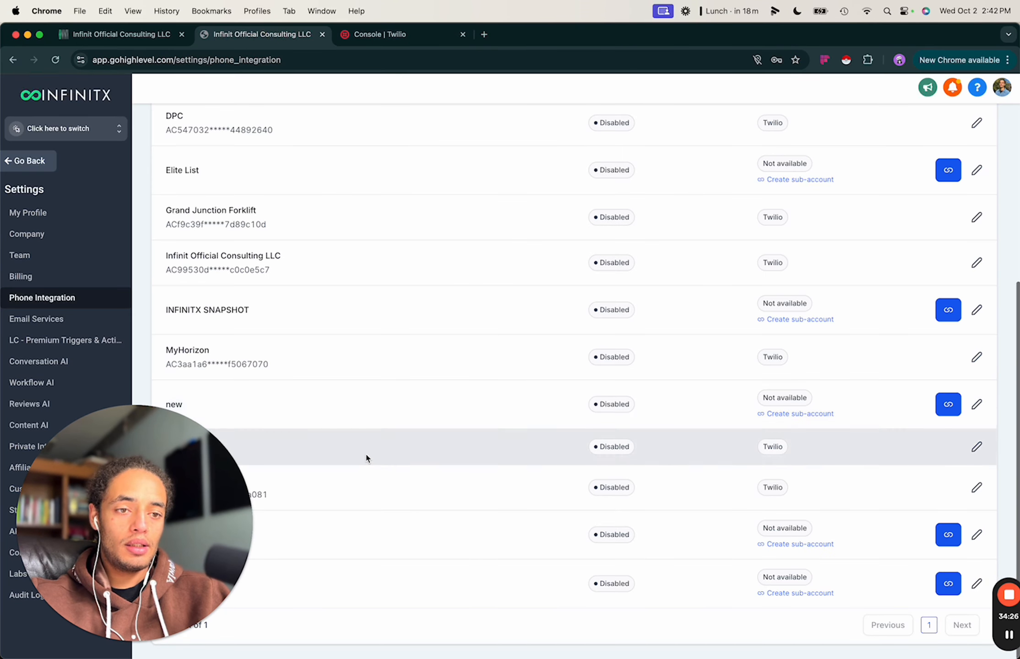
drag(203, 443, 232, 245)
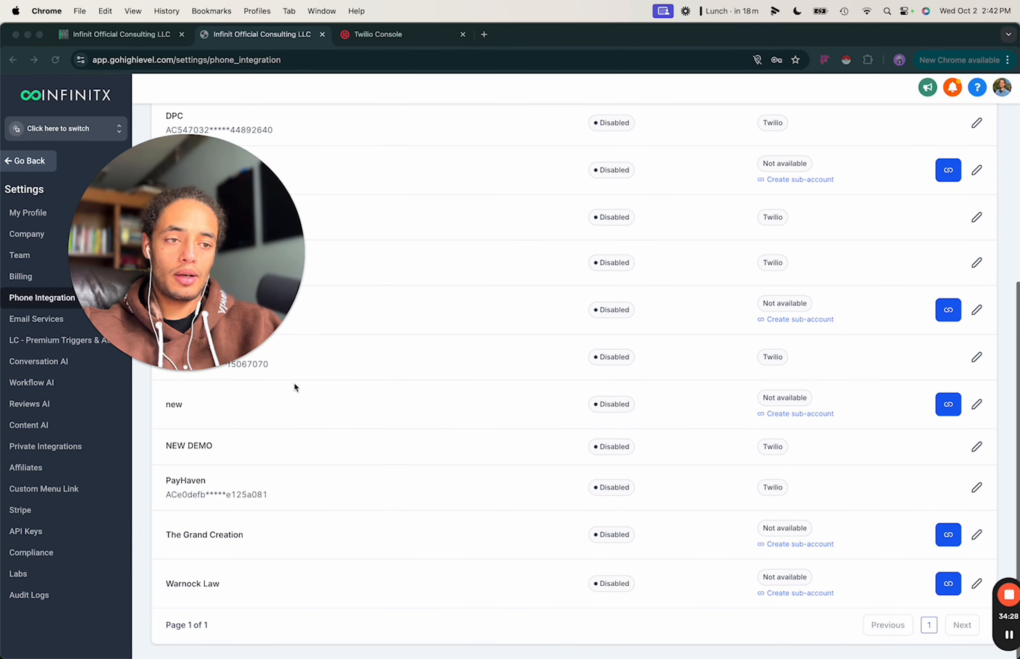
drag(192, 352, 188, 625)
click(919, 460)
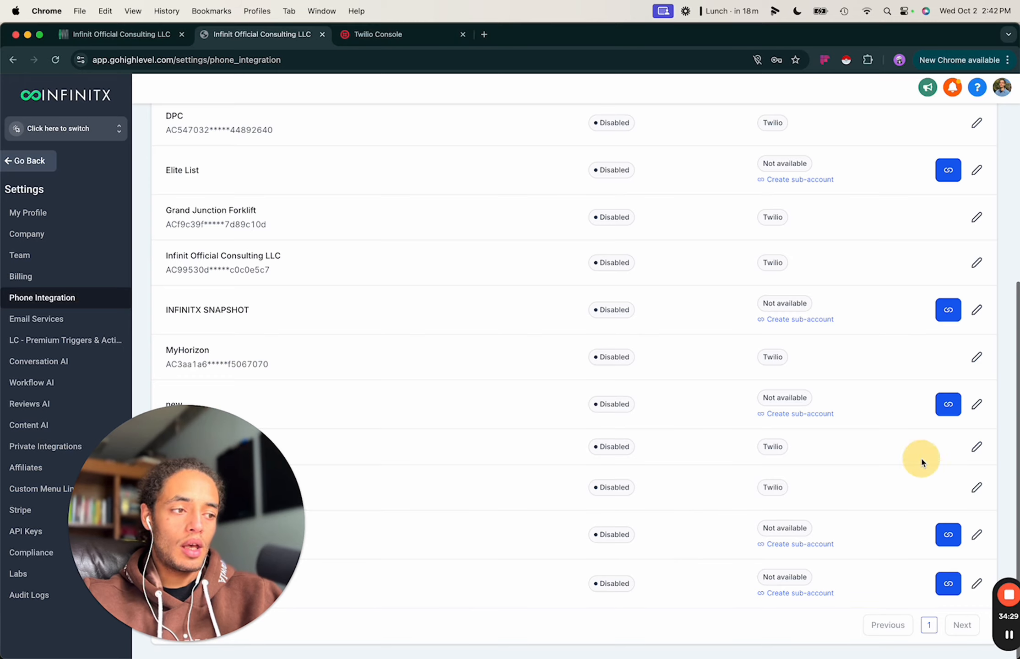
click(976, 447)
drag(186, 521, 391, 487)
click(786, 191)
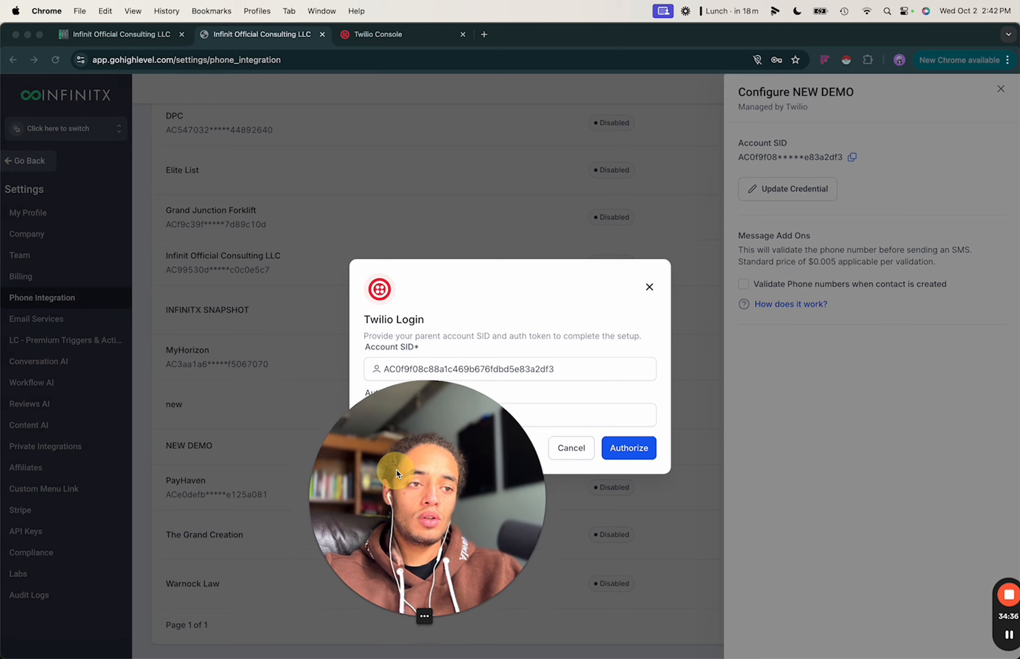
drag(397, 473, 484, 403)
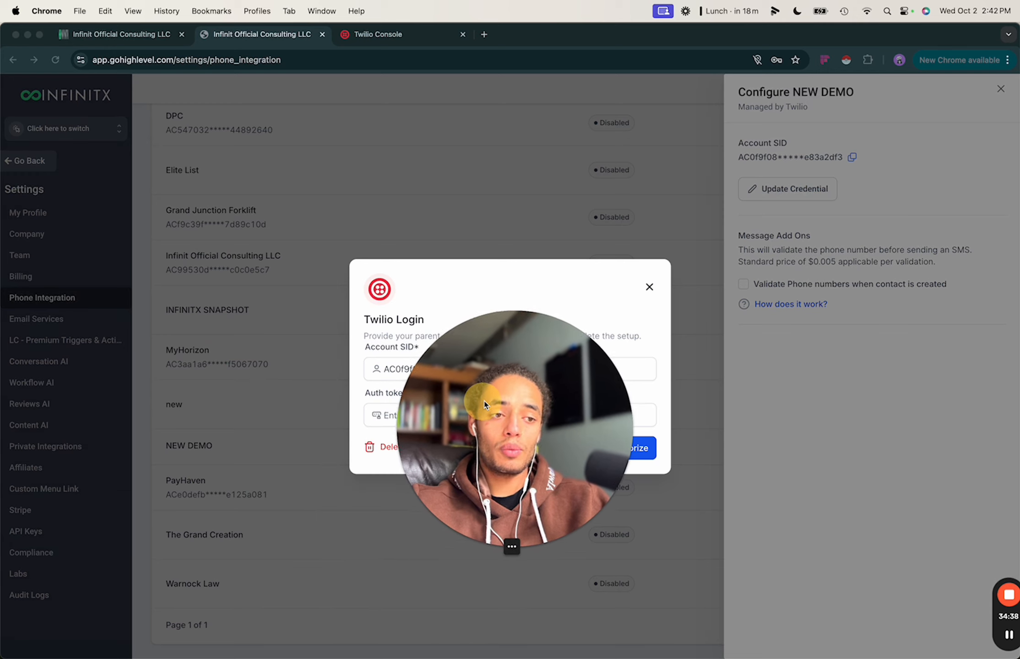
click(396, 369)
drag(469, 417, 471, 423)
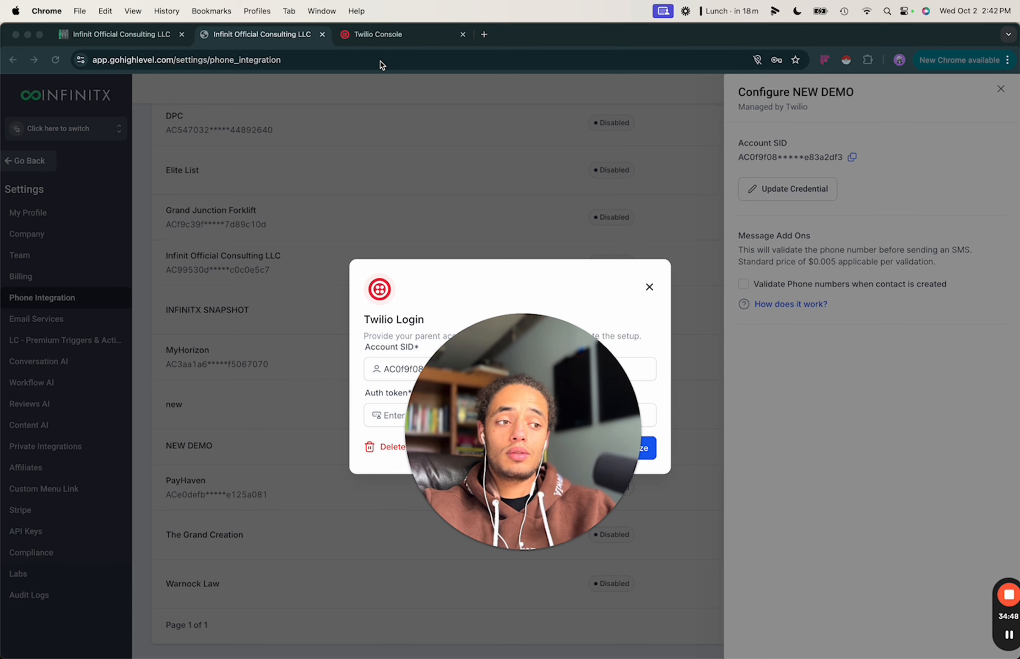
In Twilio Console, choose View subaccounts and switch into DEMO to see its dashboard.
click(373, 34)
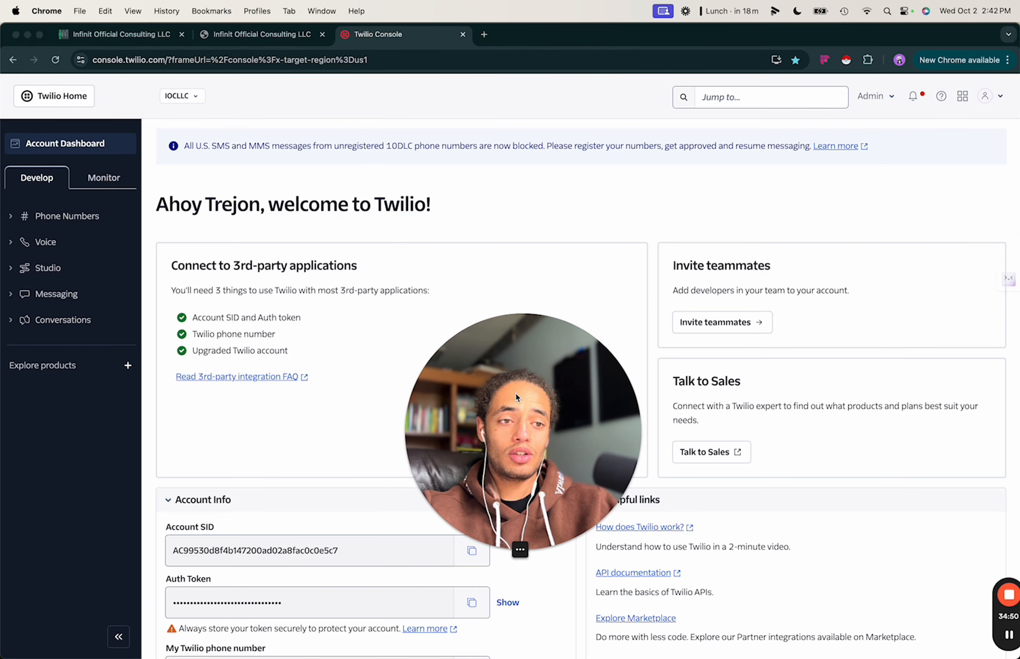
drag(318, 536, 305, 536)
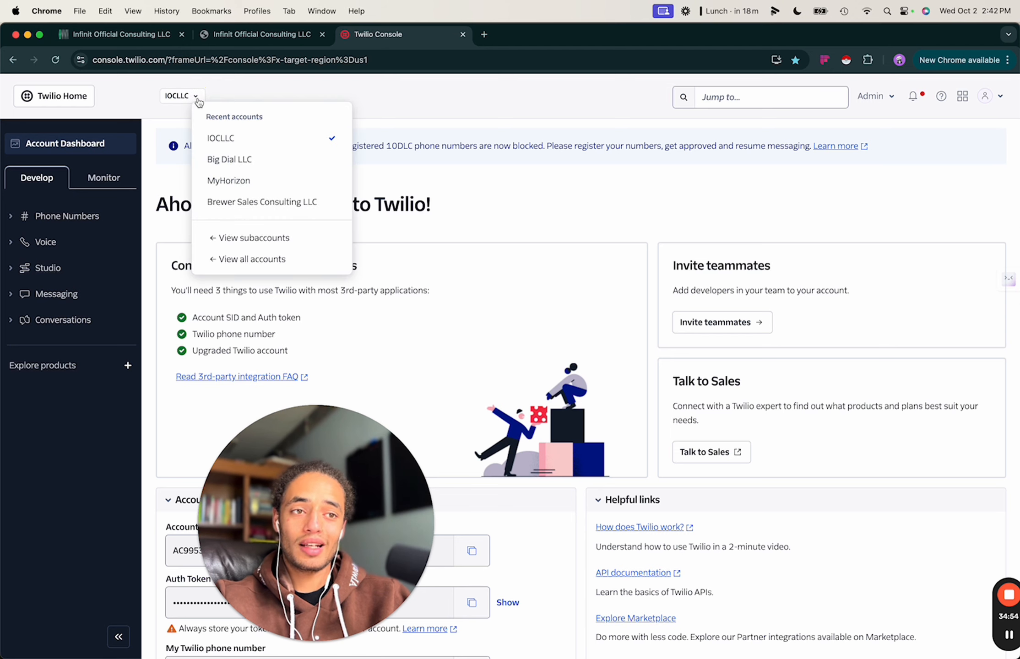
click(255, 237)
drag(347, 457, 225, 401)
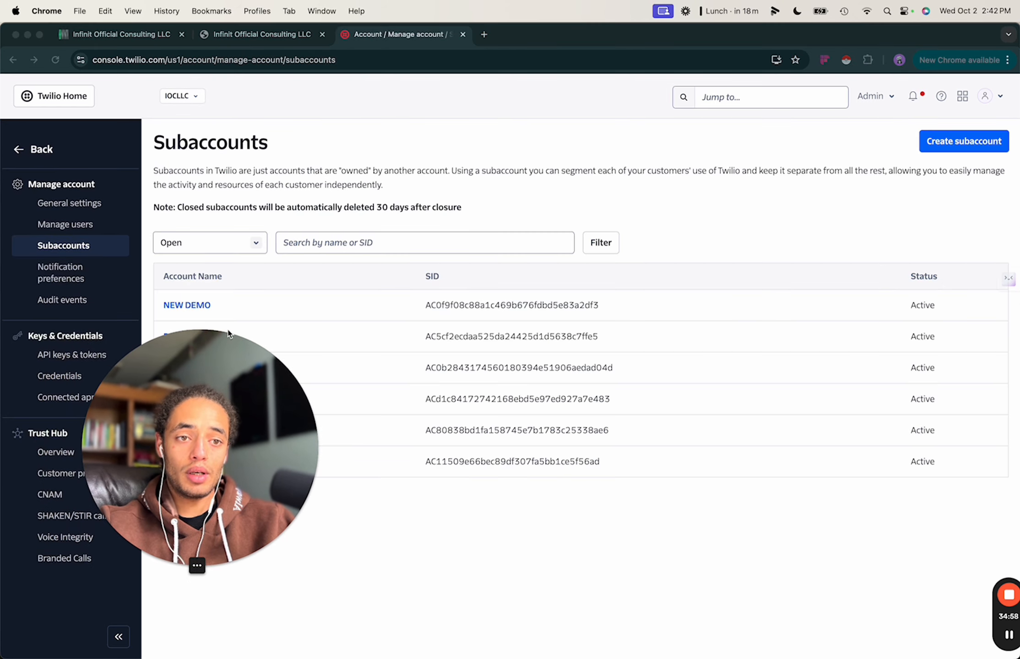
click(207, 303)
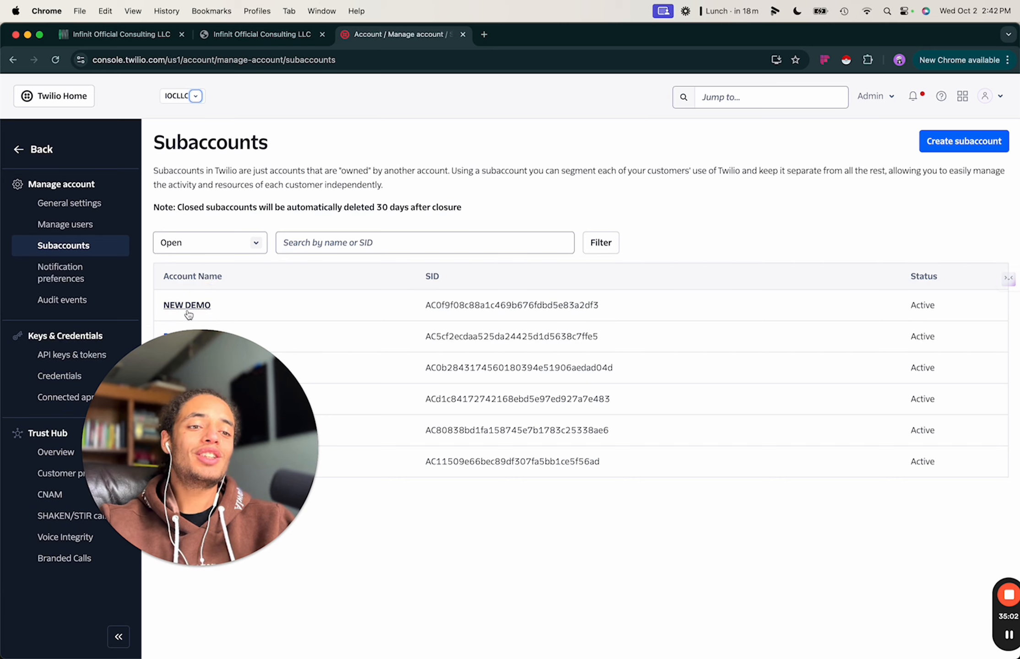
drag(177, 404, 164, 430)
click(180, 338)
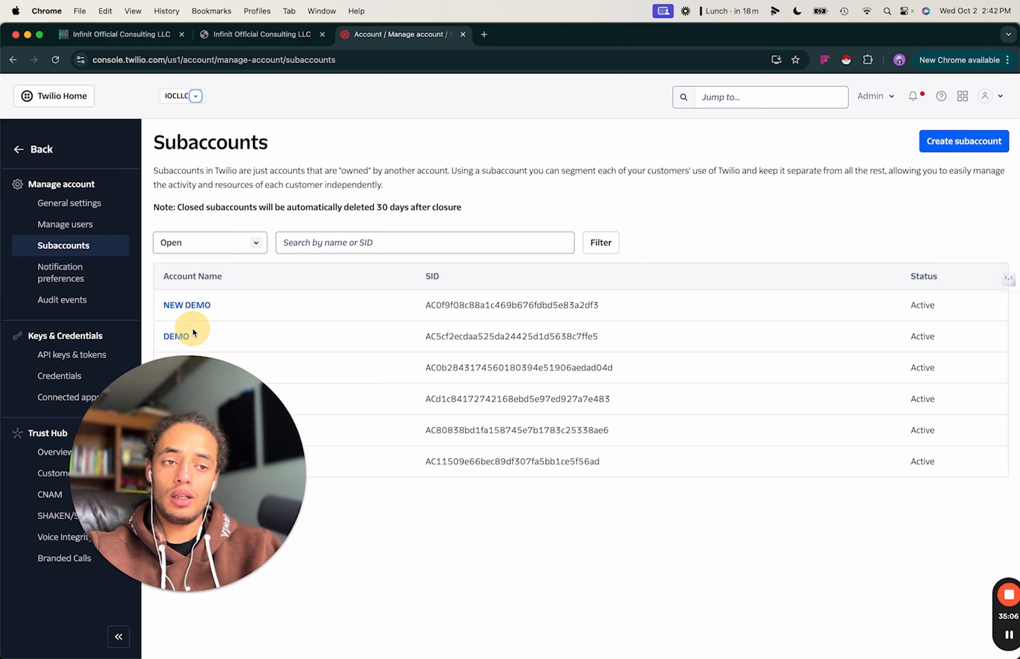
click(181, 338)
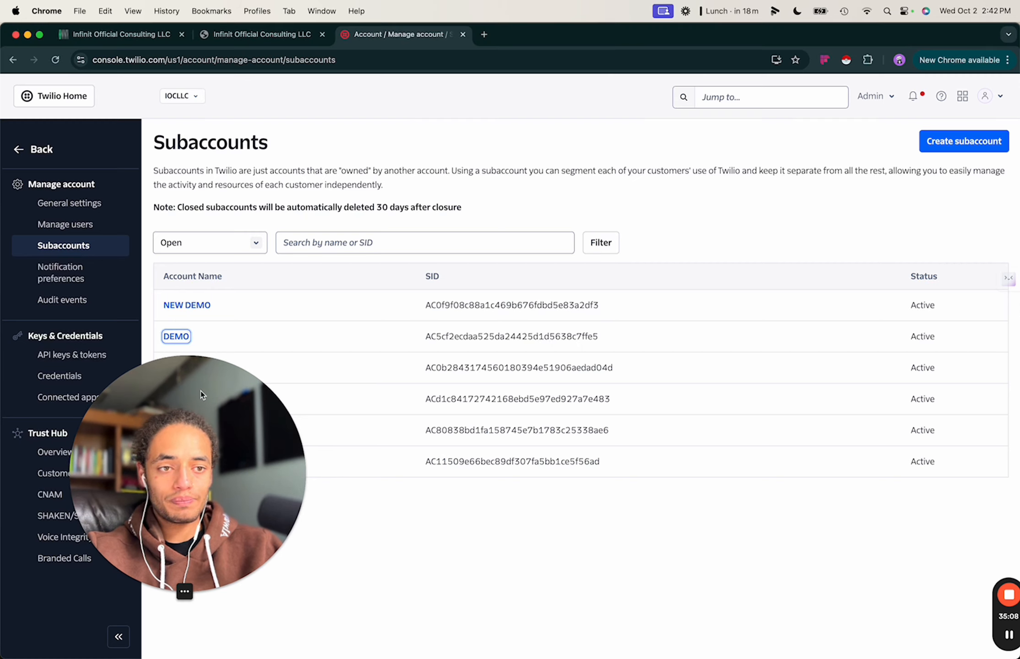
drag(201, 392, 268, 528)
scroll(354, 382, down, 4)
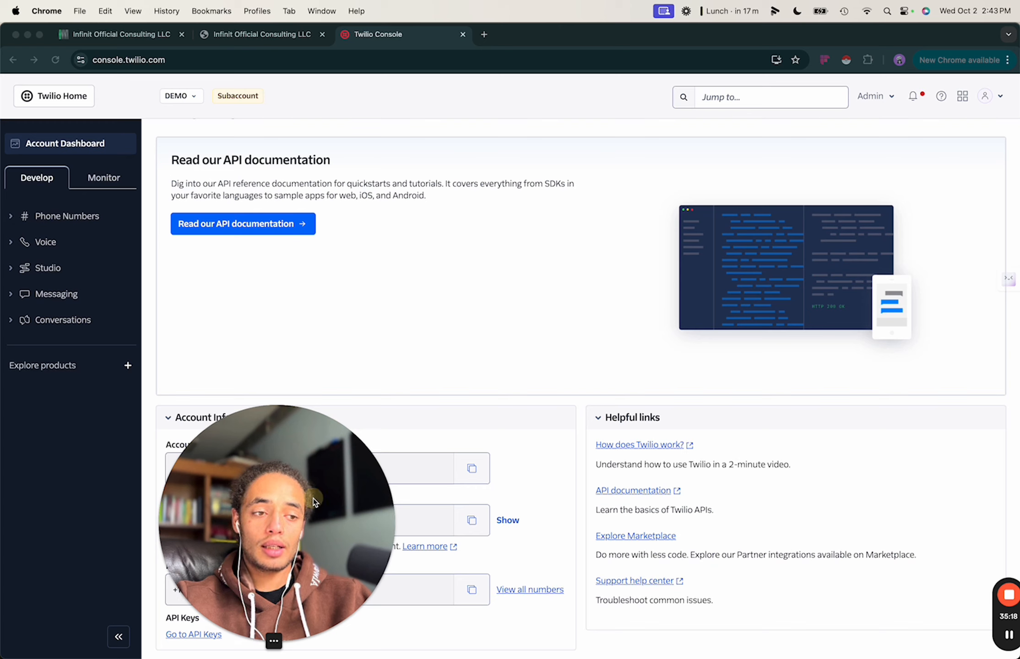
Copy the DEMO Account SID and paste it over the prefilled SID in the Twilio login.
drag(313, 499, 419, 245)
click(469, 465)
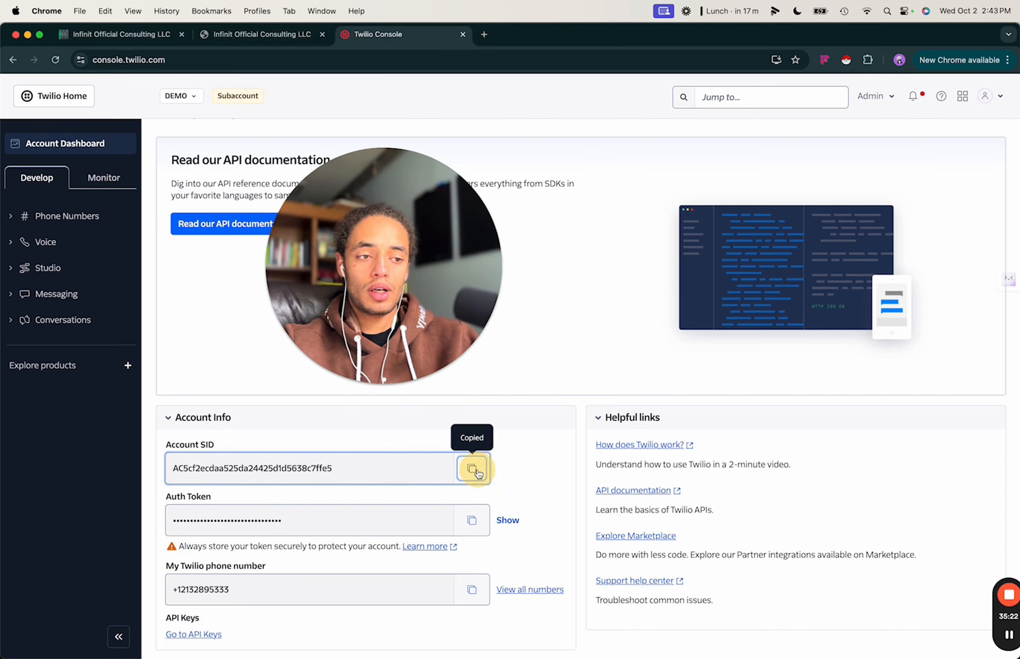
drag(376, 215, 370, 438)
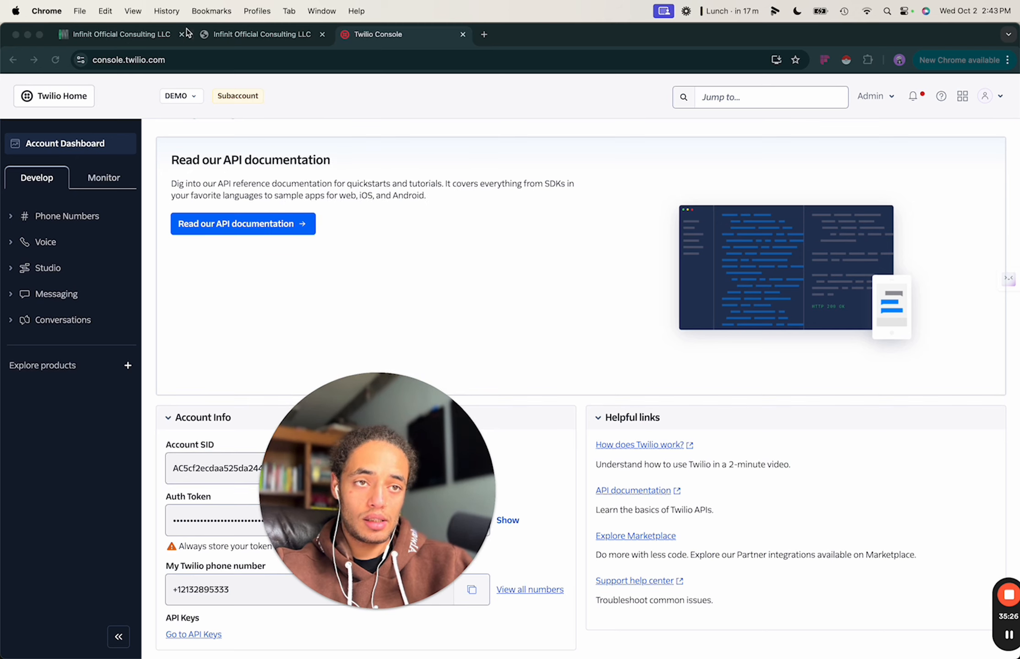
drag(394, 506, 617, 538)
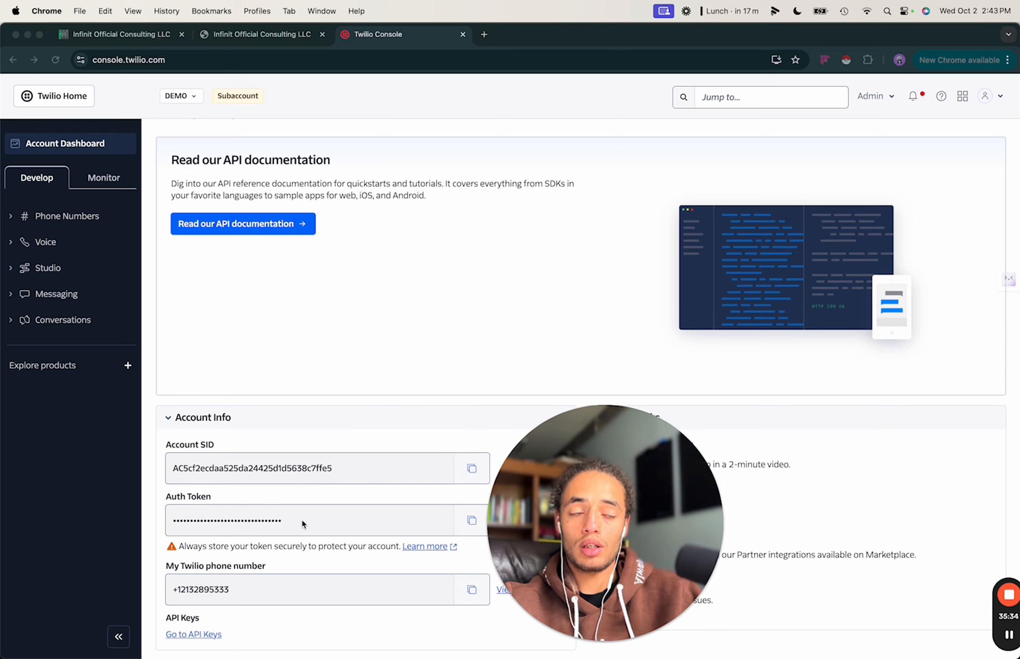
click(145, 39)
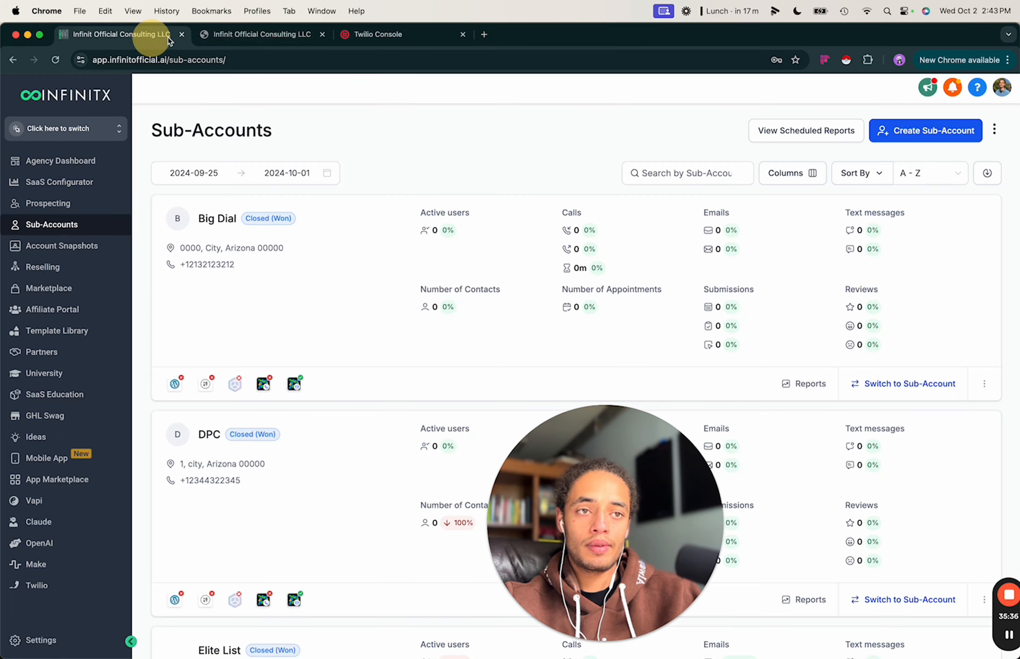
click(226, 39)
drag(654, 509, 268, 508)
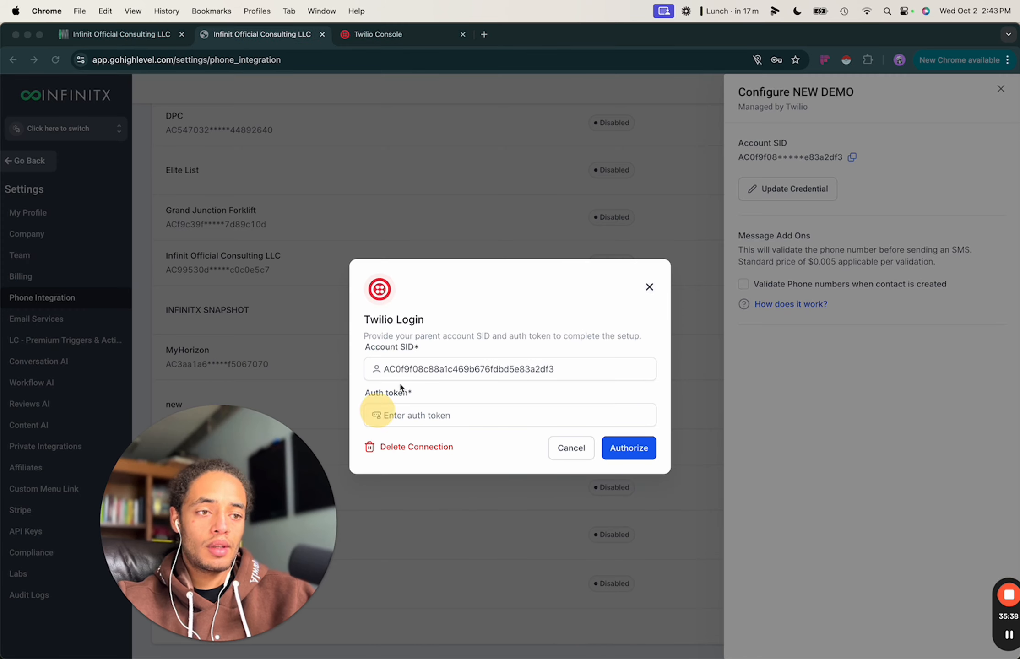
click(369, 34)
click(470, 466)
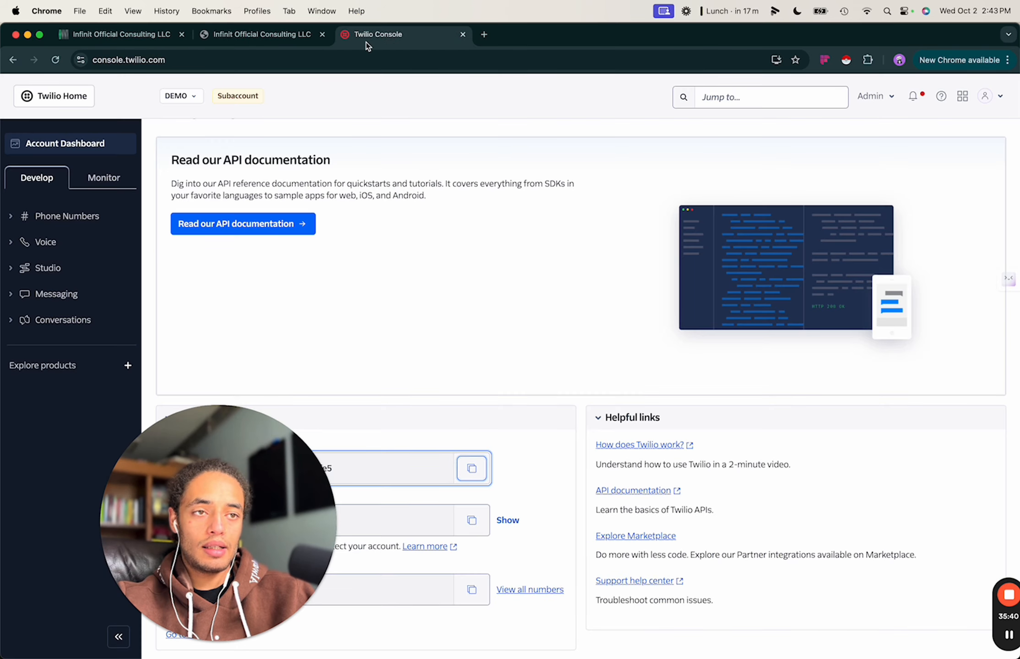
click(275, 34)
click(467, 369)
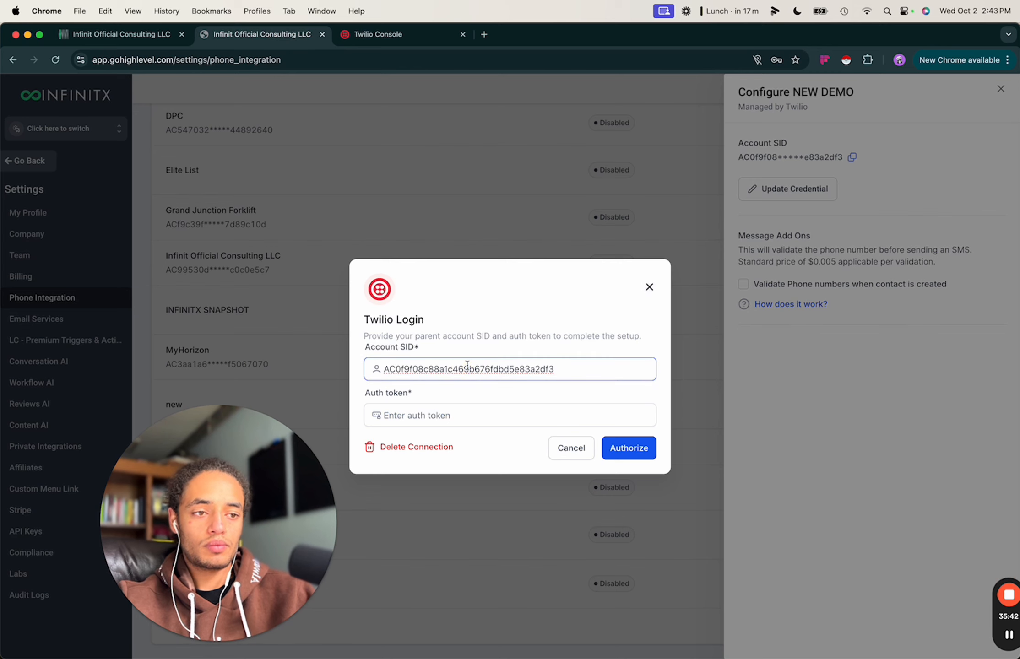
key(super+a)
key(super+v)
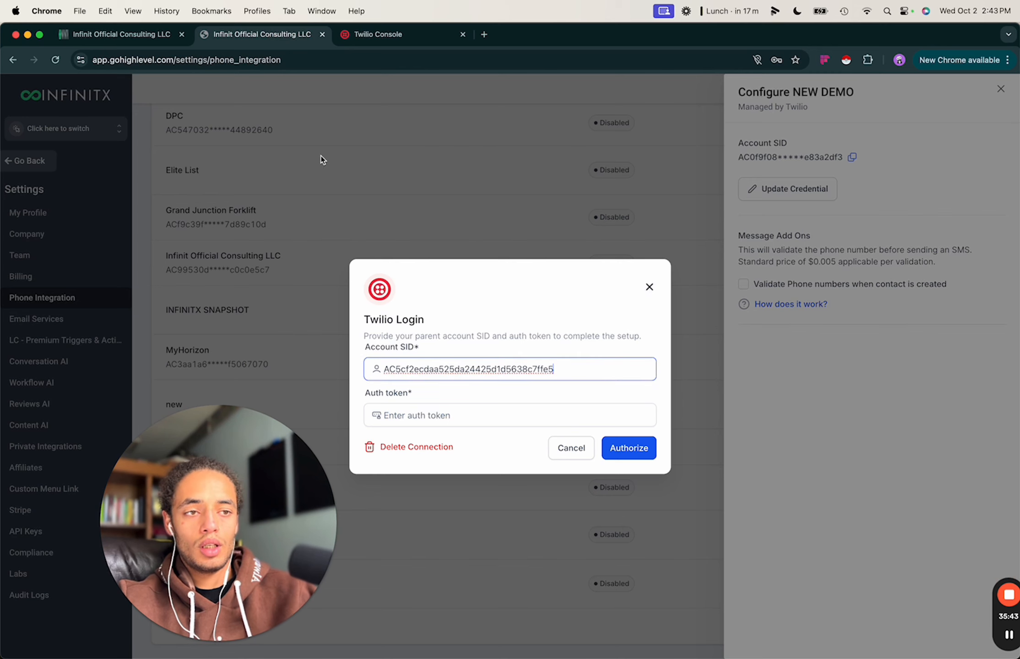
Copy the DEMO auth token and paste it into the login's auth token field.
click(358, 32)
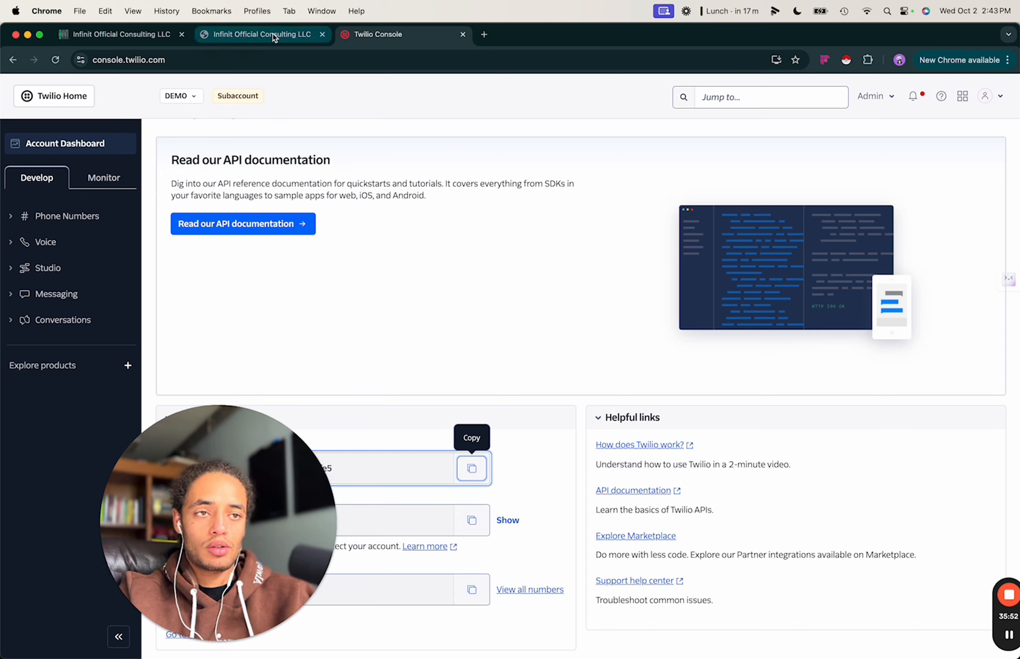
click(471, 520)
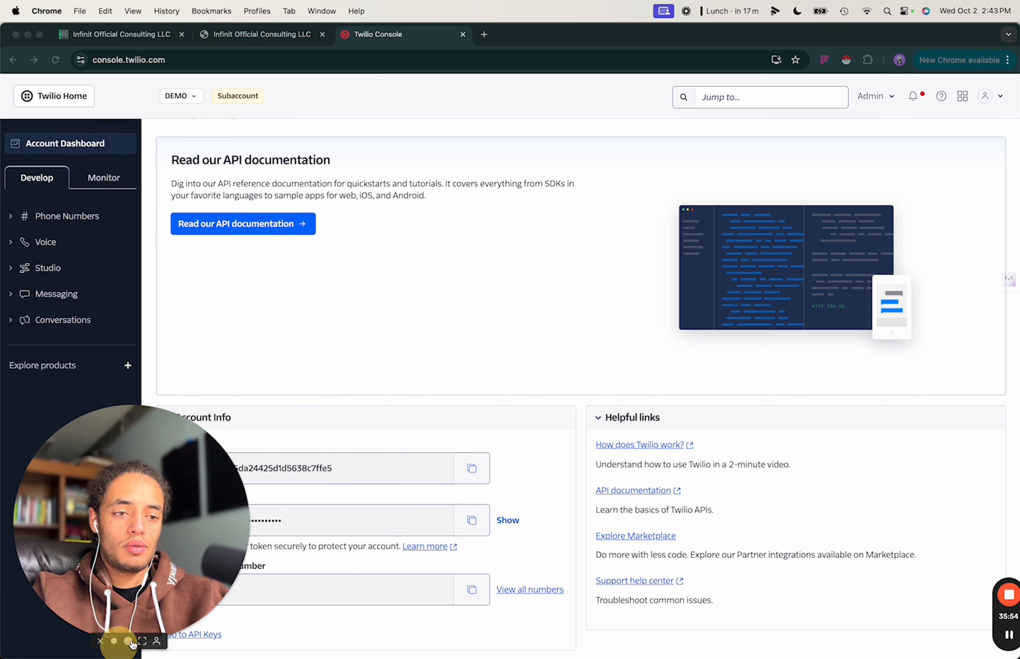
click(266, 39)
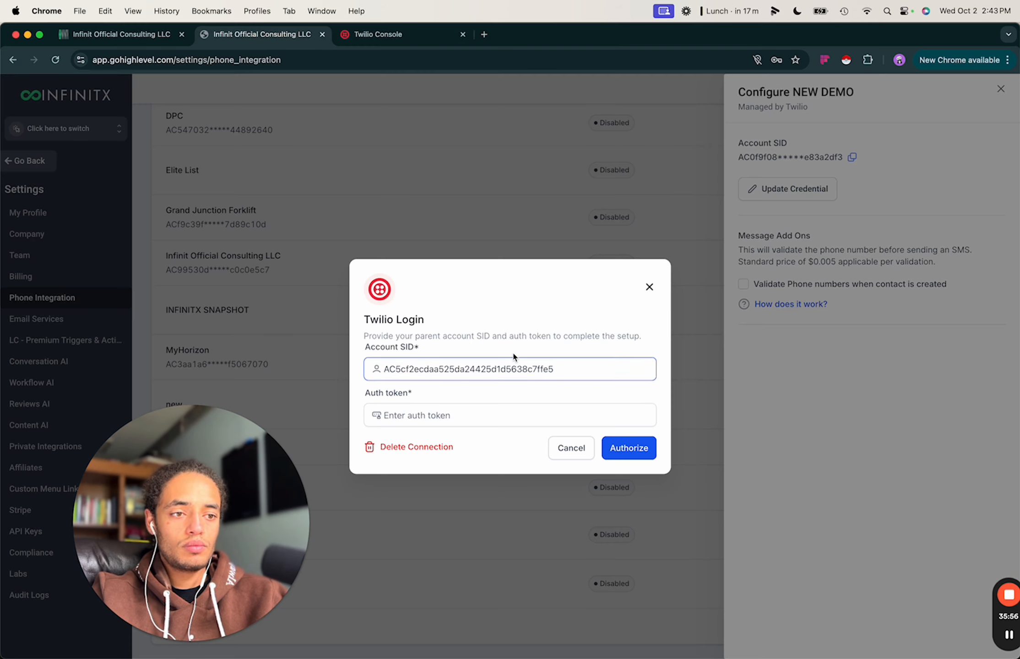
click(472, 415)
key(super+v)
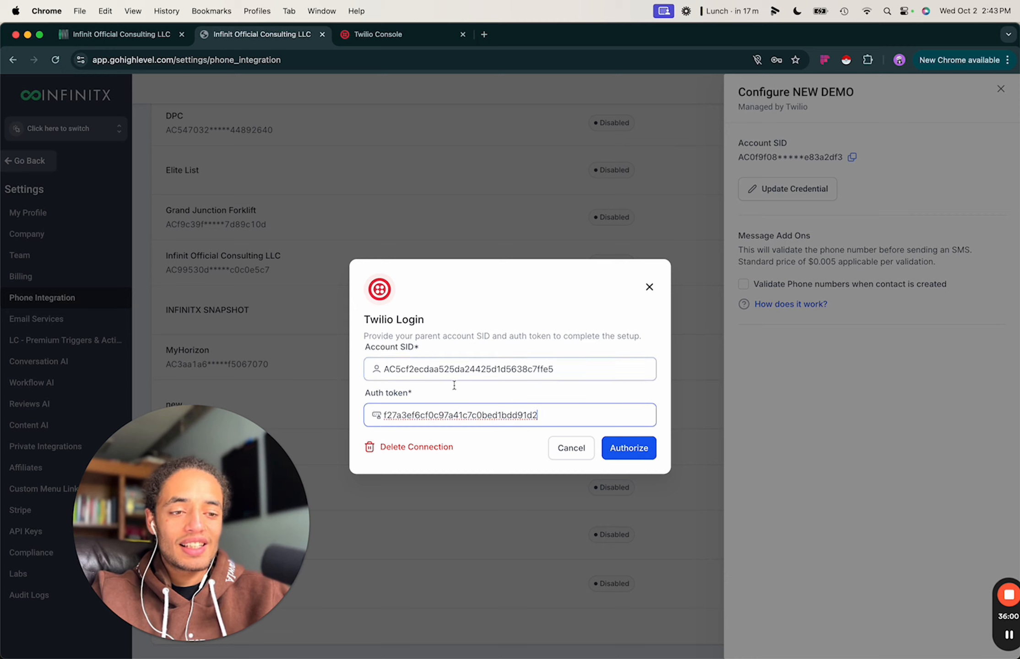
Authorize the DEMO credentials for NEW DEMO, then close the Configure panel after success.
click(495, 453)
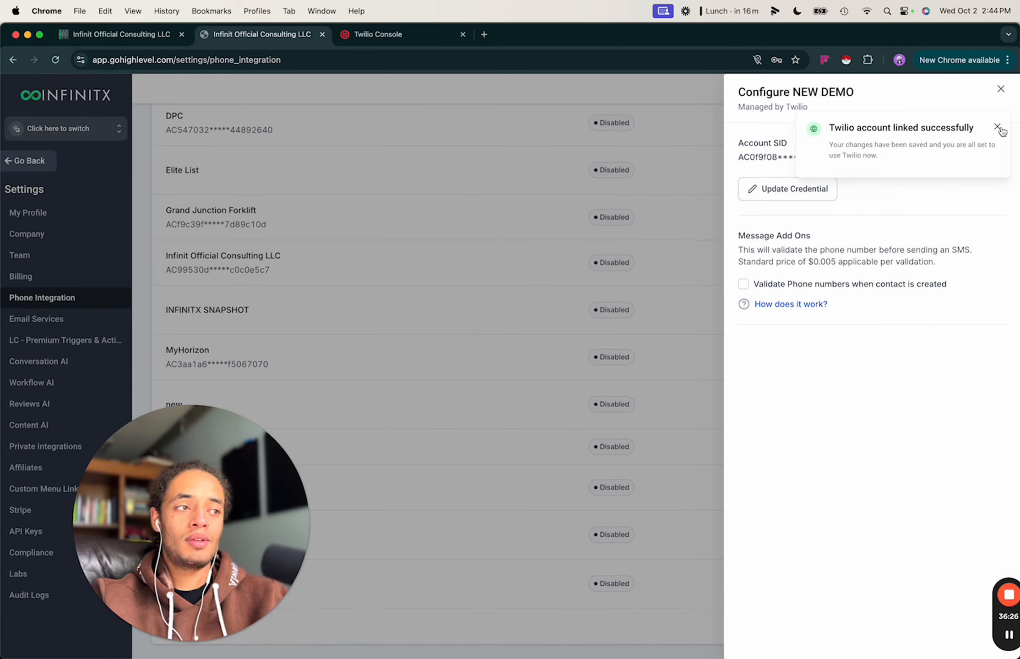
click(1001, 111)
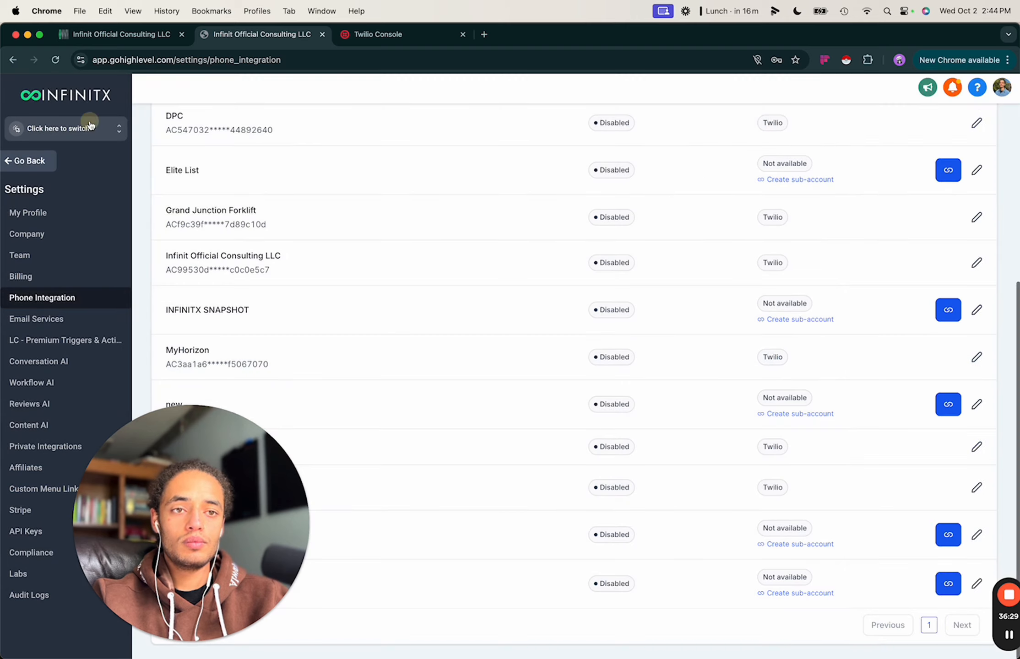
Switch to Infinit Official Consulting LLC and glance at Twilio's DEMO account dropdown.
click(91, 126)
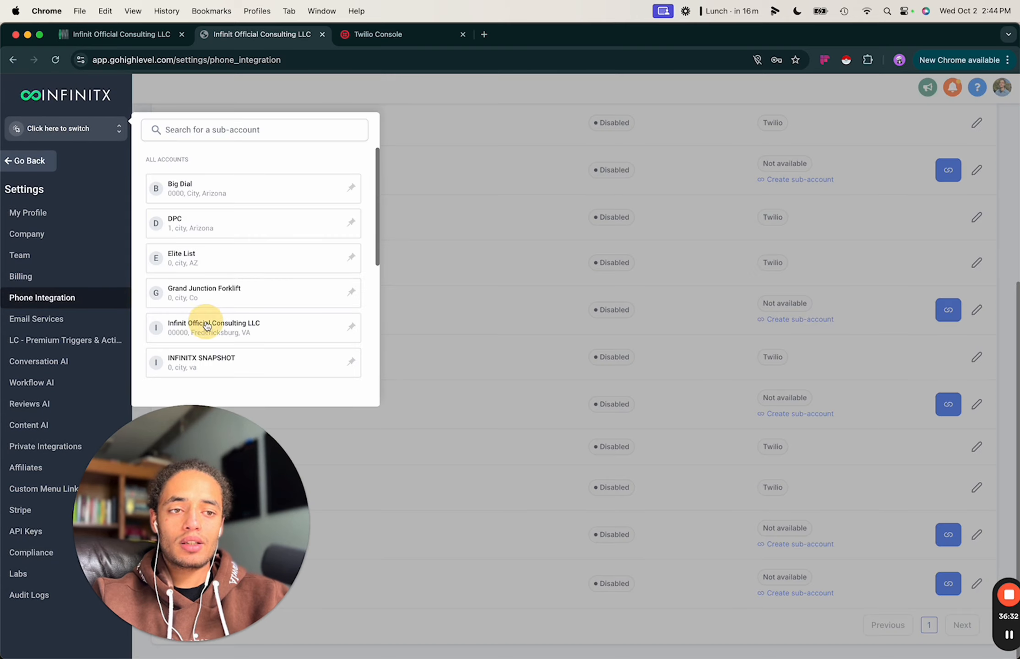
click(206, 325)
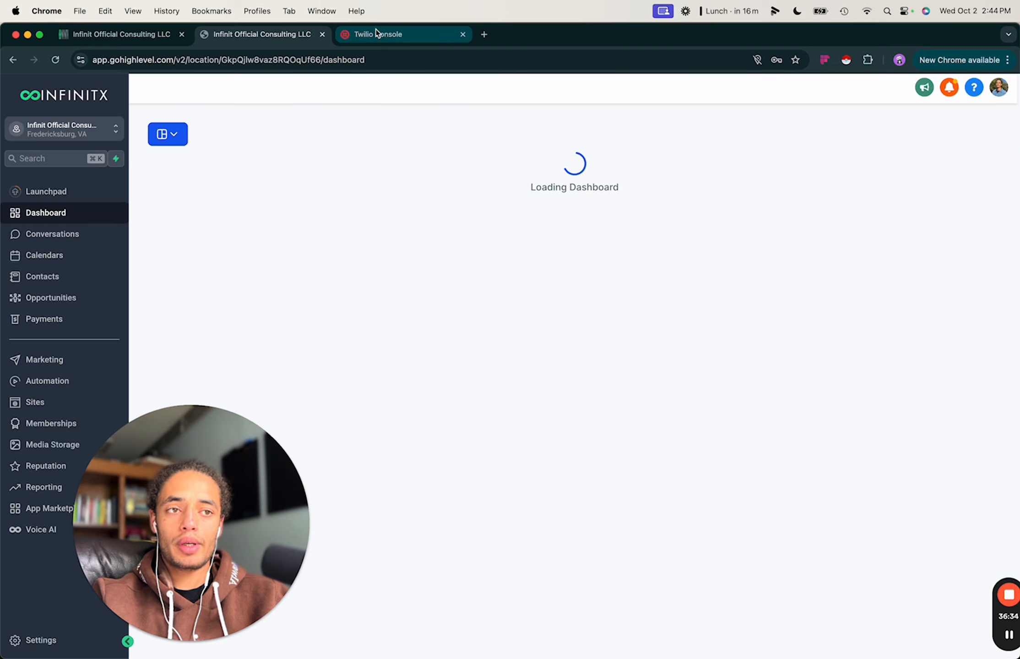
click(377, 30)
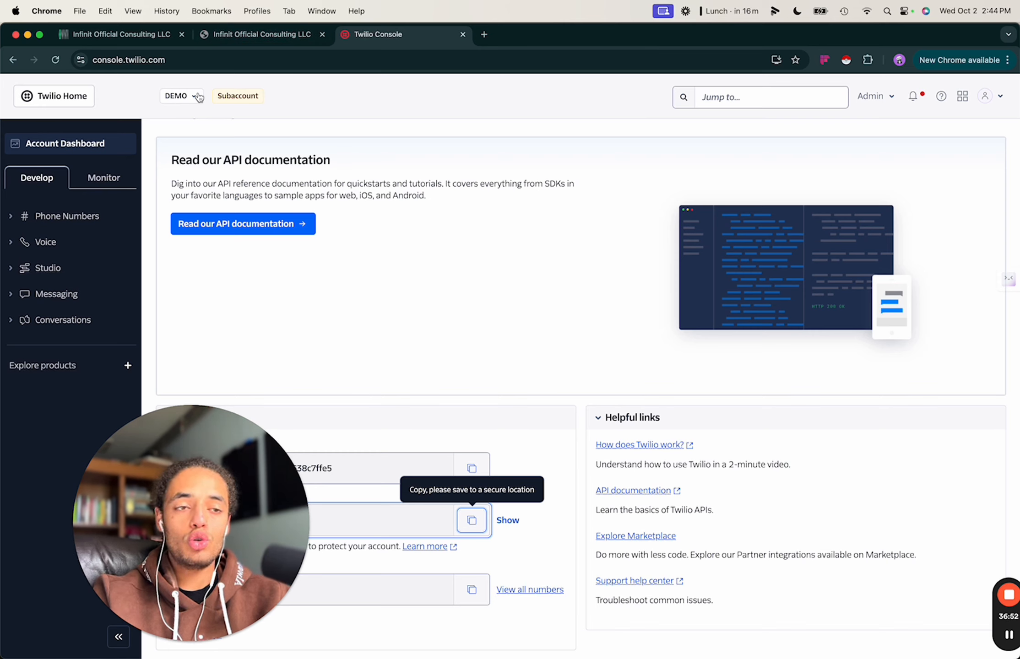
click(197, 97)
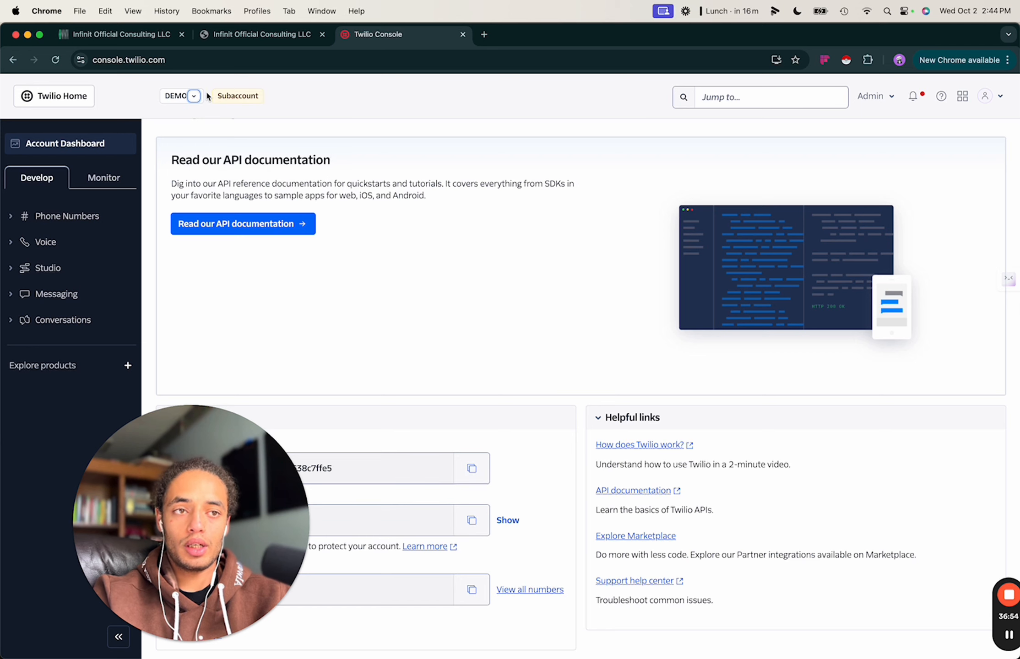
click(226, 39)
Look over the Infinit dashboard's opportunities and briefly open the Help panel.
drag(212, 497, 293, 498)
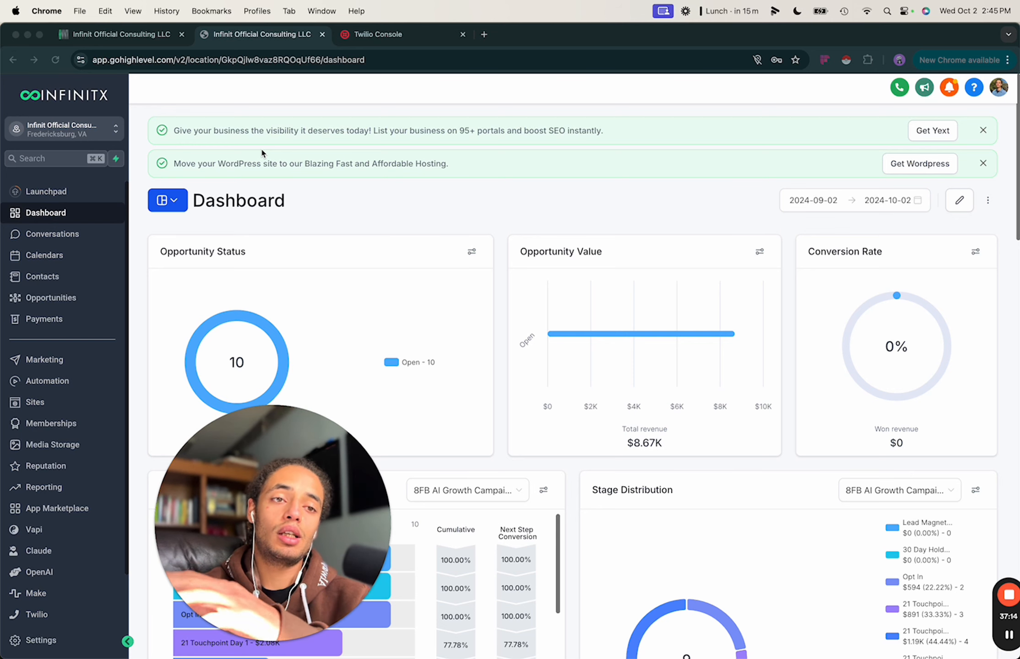
drag(281, 472, 325, 489)
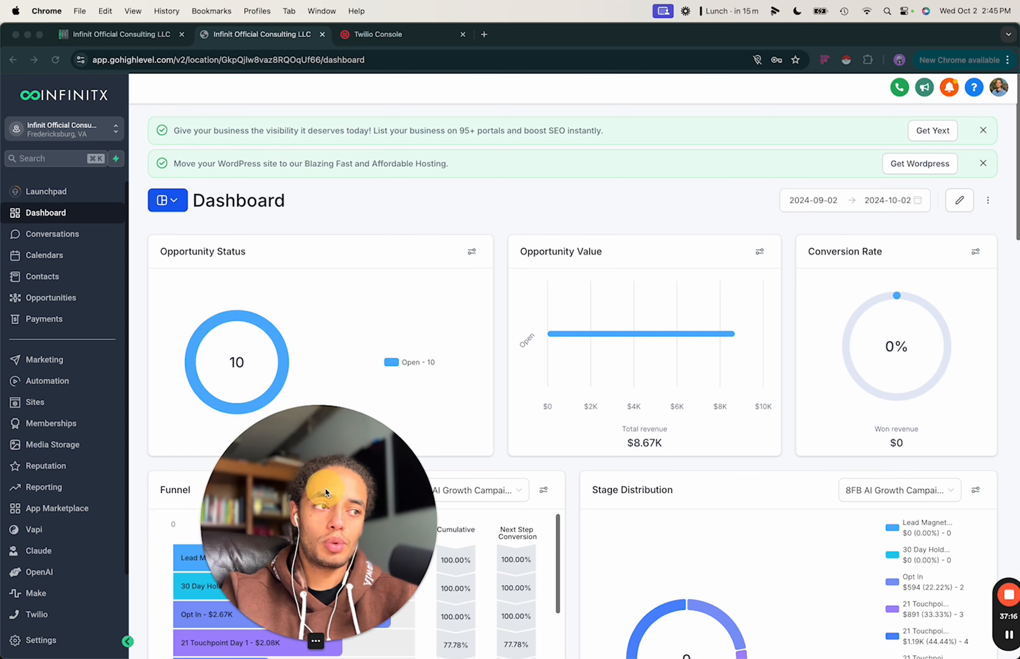
click(433, 284)
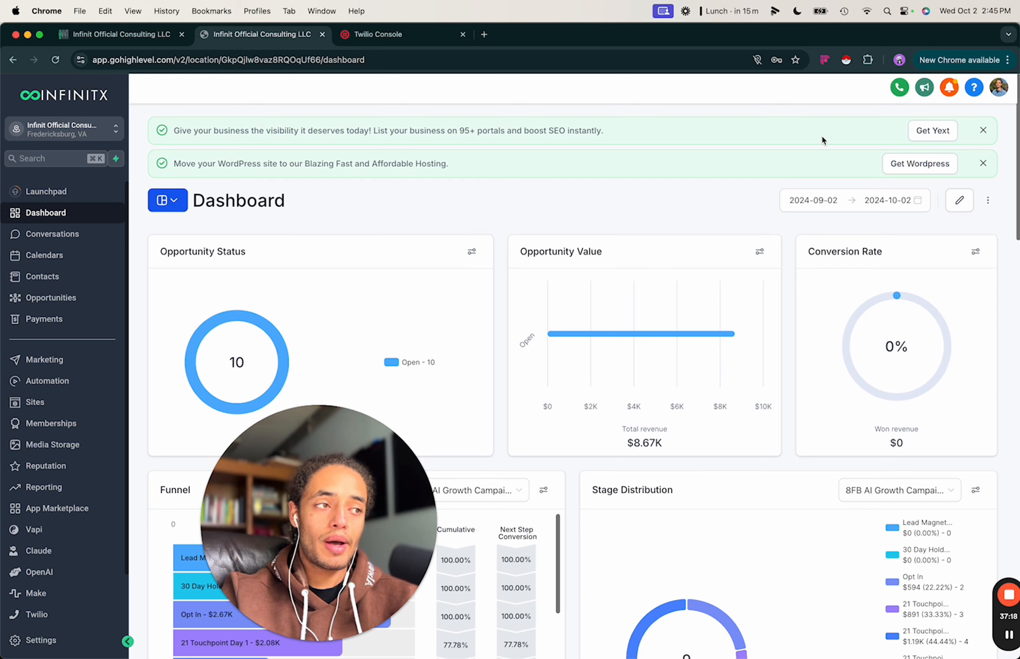
click(979, 92)
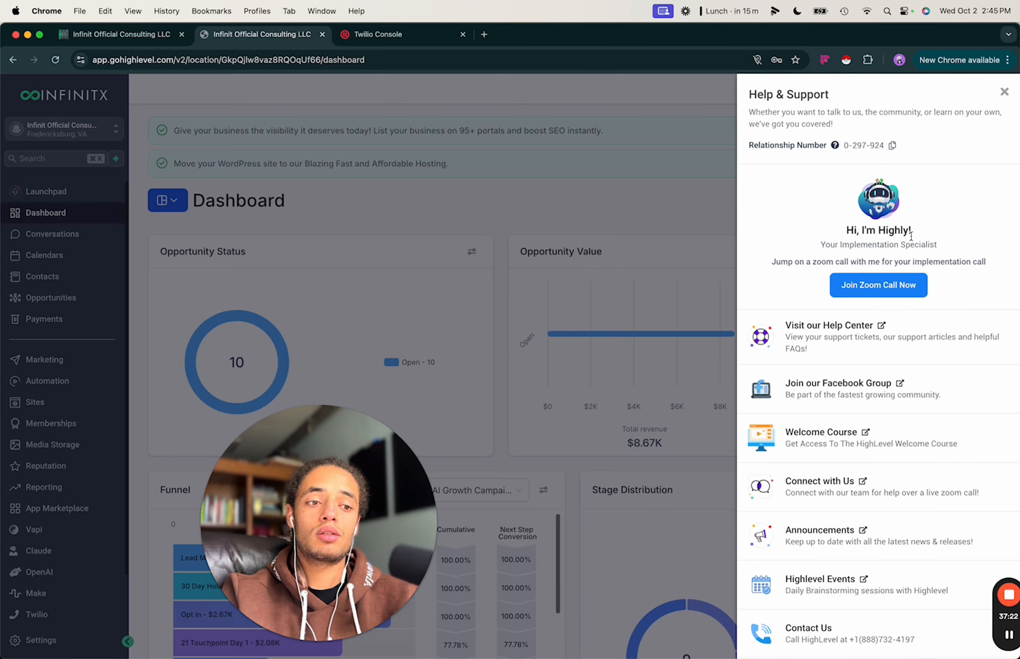
click(1004, 93)
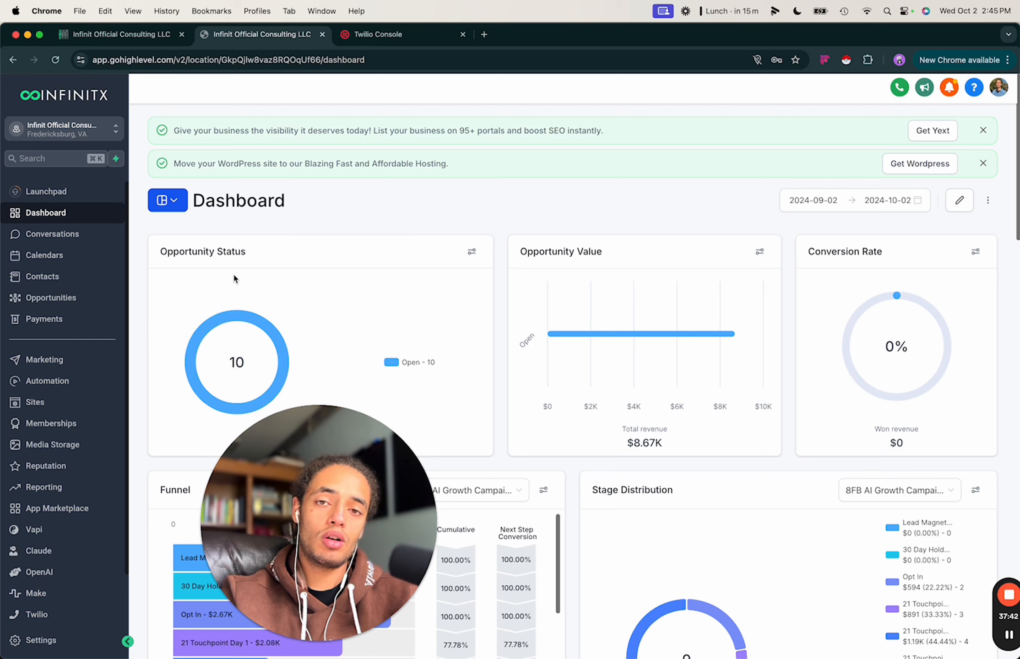
click(222, 300)
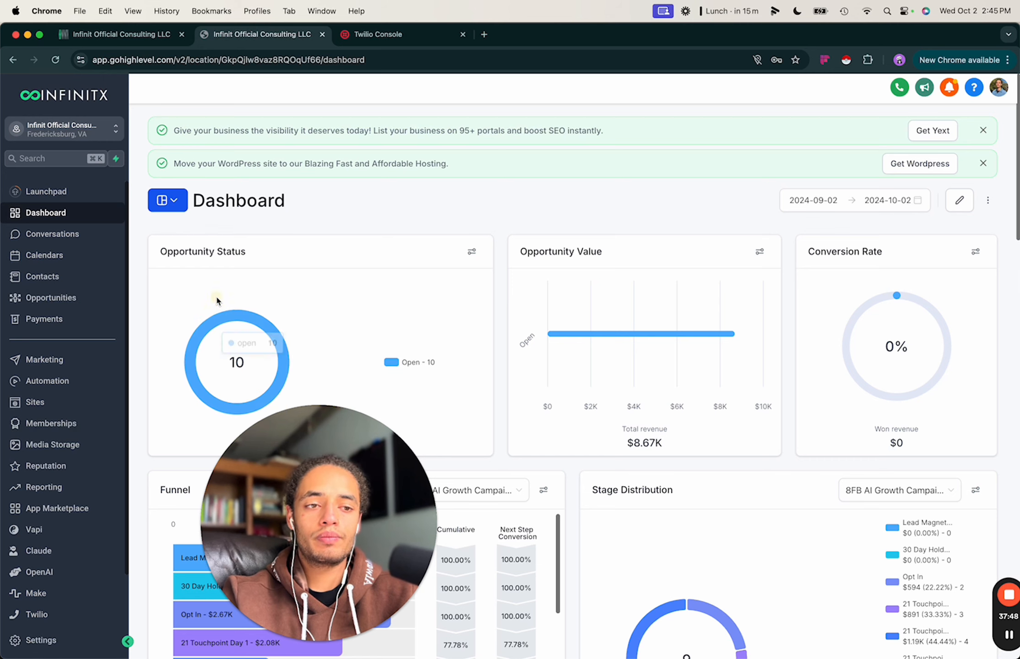
Switch into the NEW DEMO sub-account from the sub-account list.
click(96, 130)
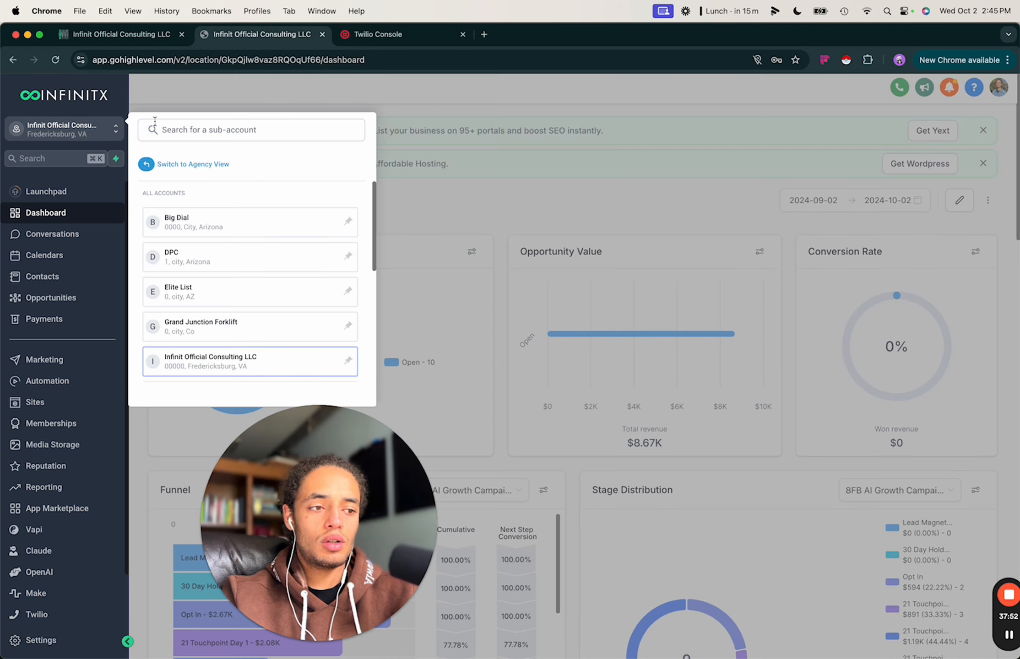
scroll(198, 234, down, 5)
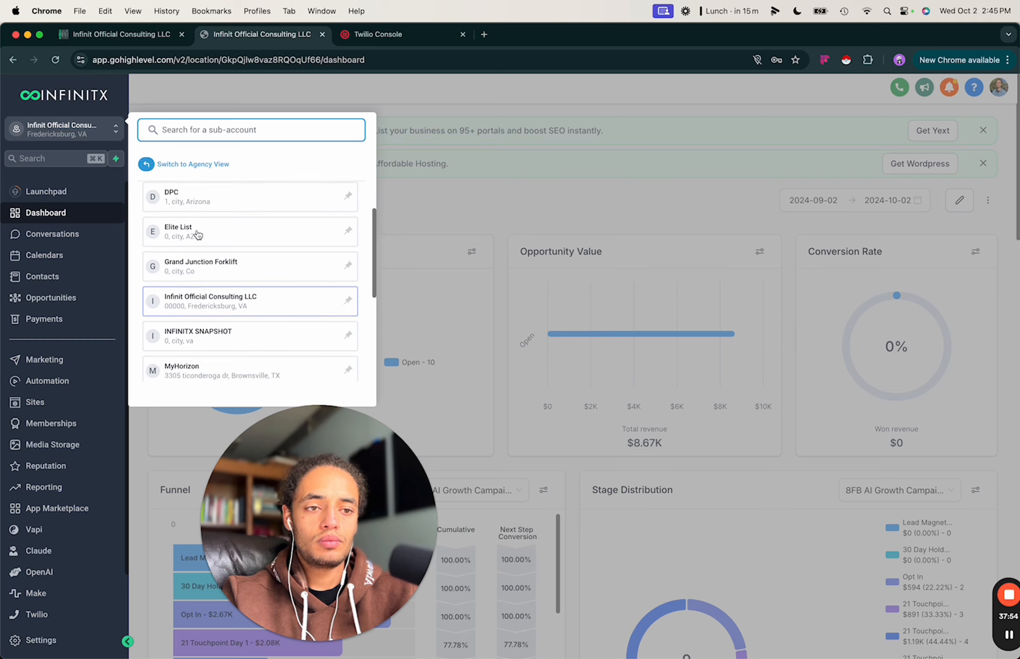
scroll(220, 244, down, 1)
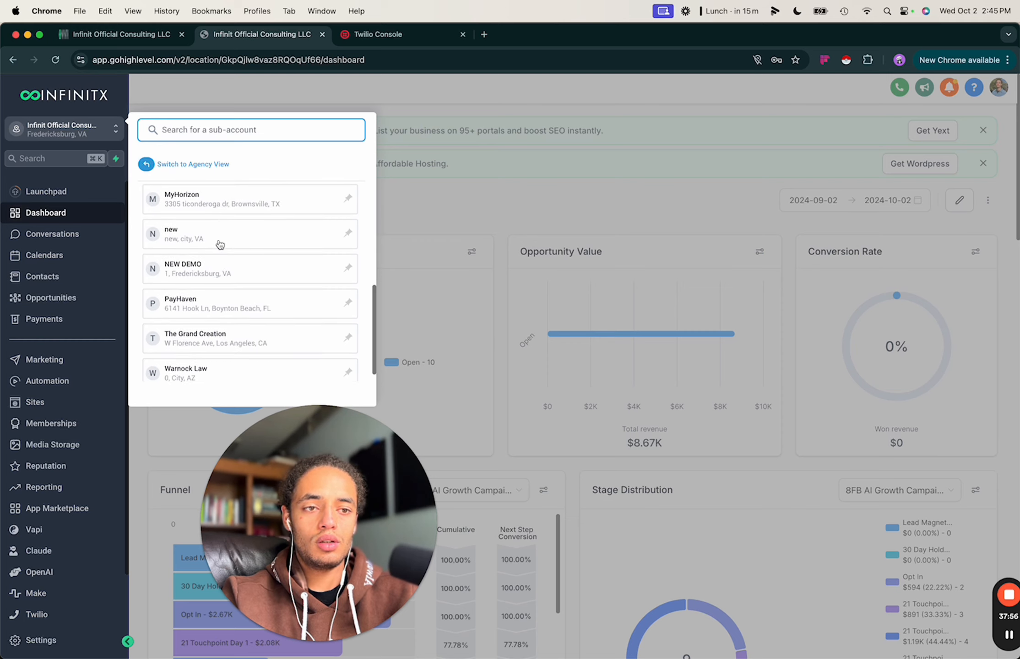
click(205, 264)
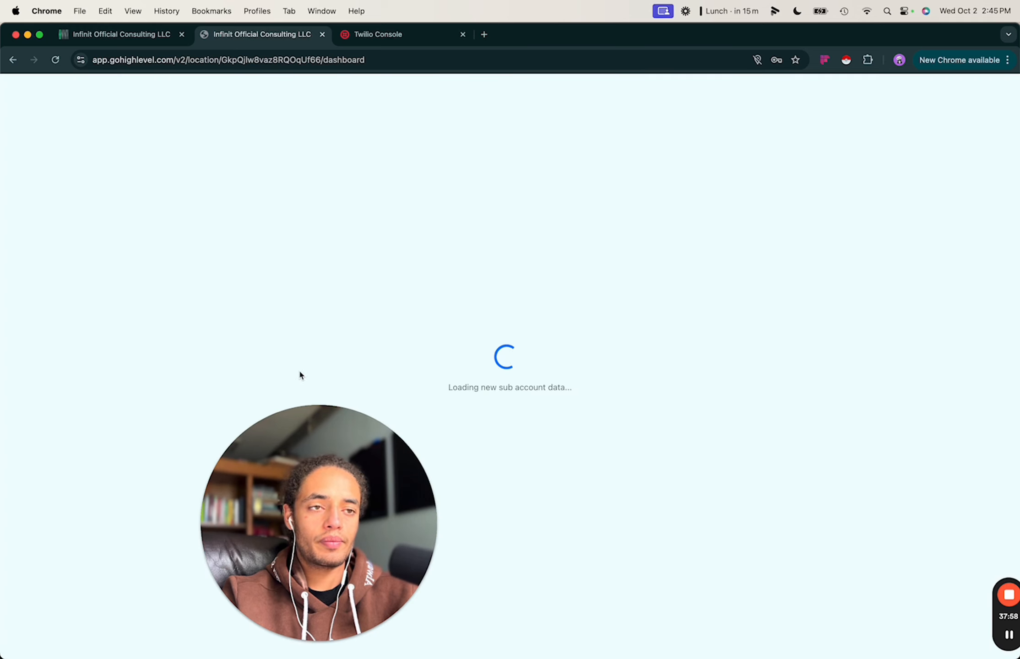
drag(323, 512, 399, 541)
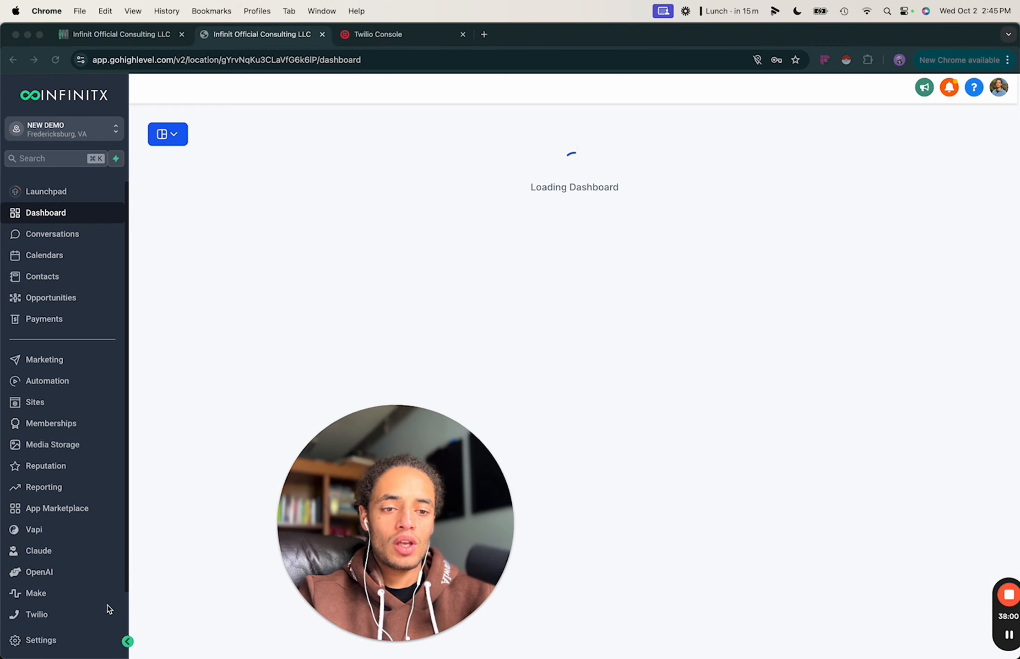
Open NEW DEMO's settings, go back, then open and close the Twilio sidebar link.
click(39, 639)
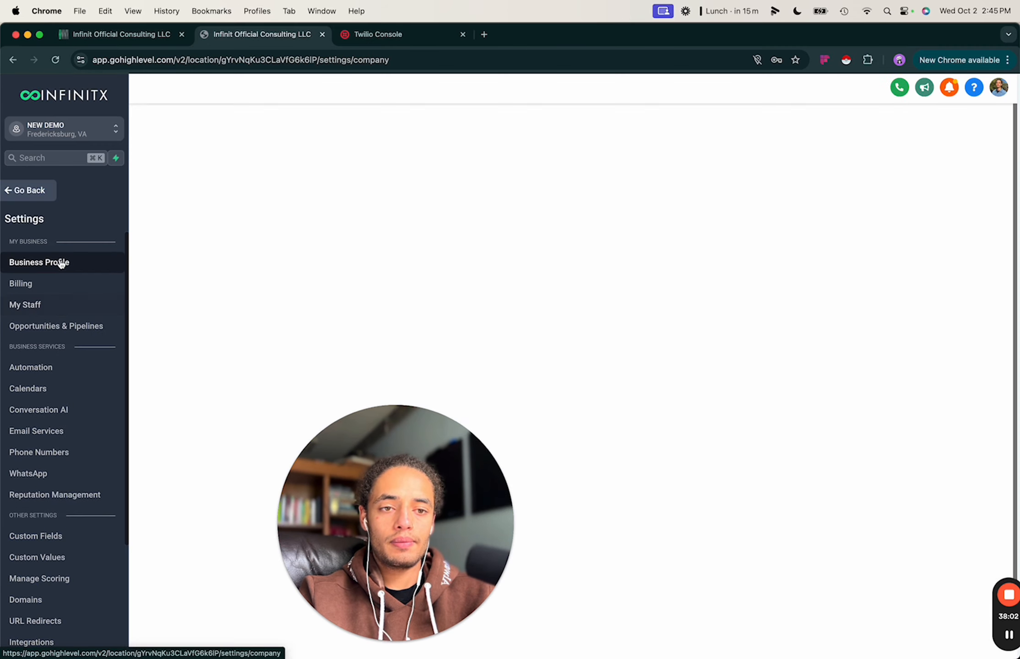
scroll(66, 365, down, 1)
click(37, 190)
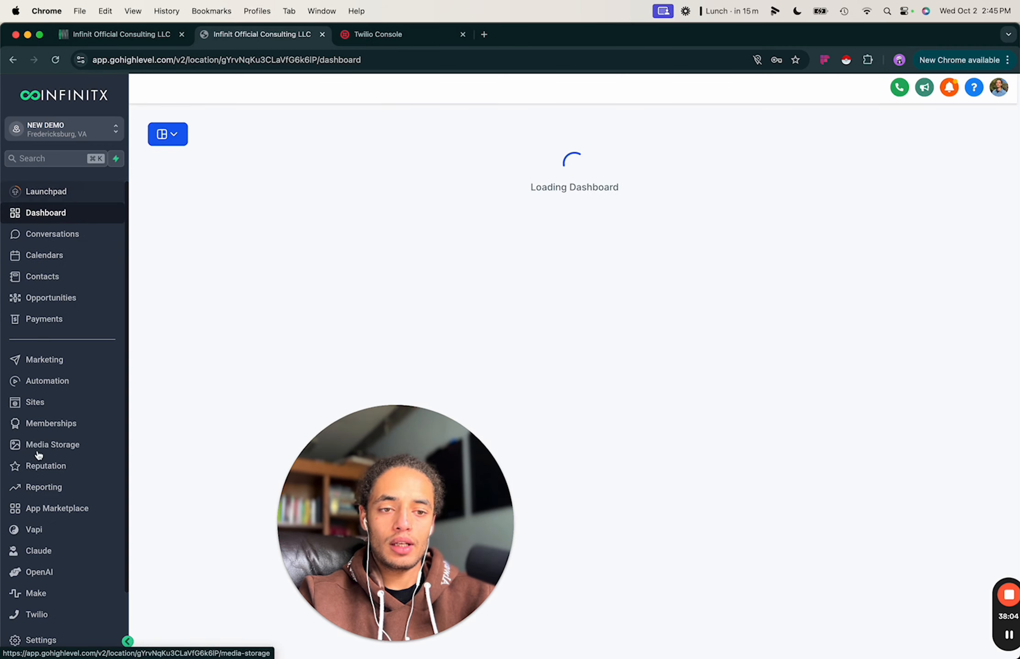
click(36, 614)
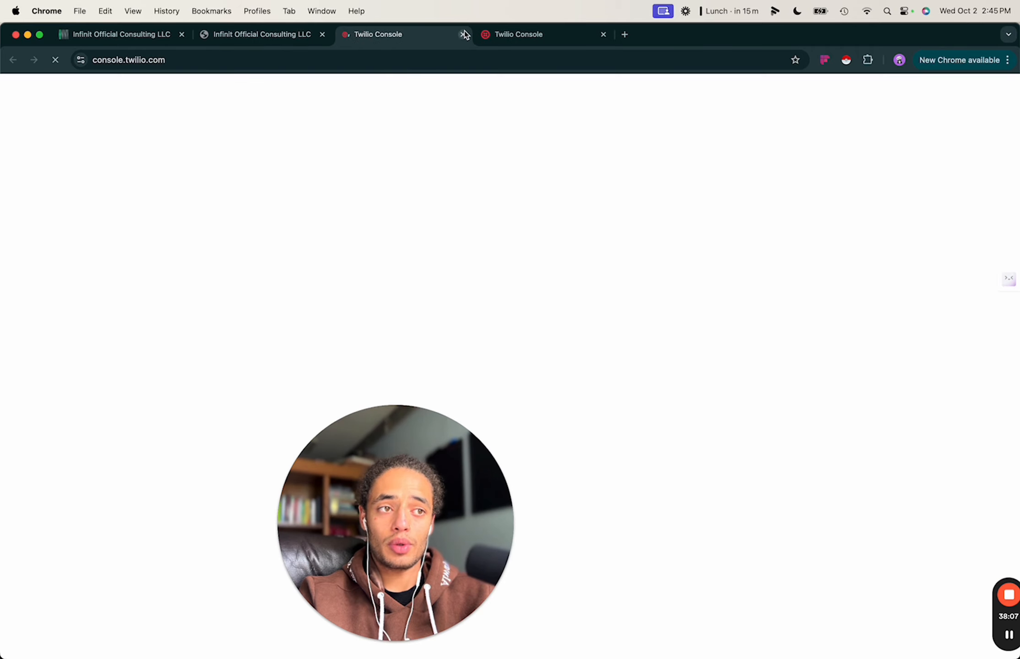
click(463, 35)
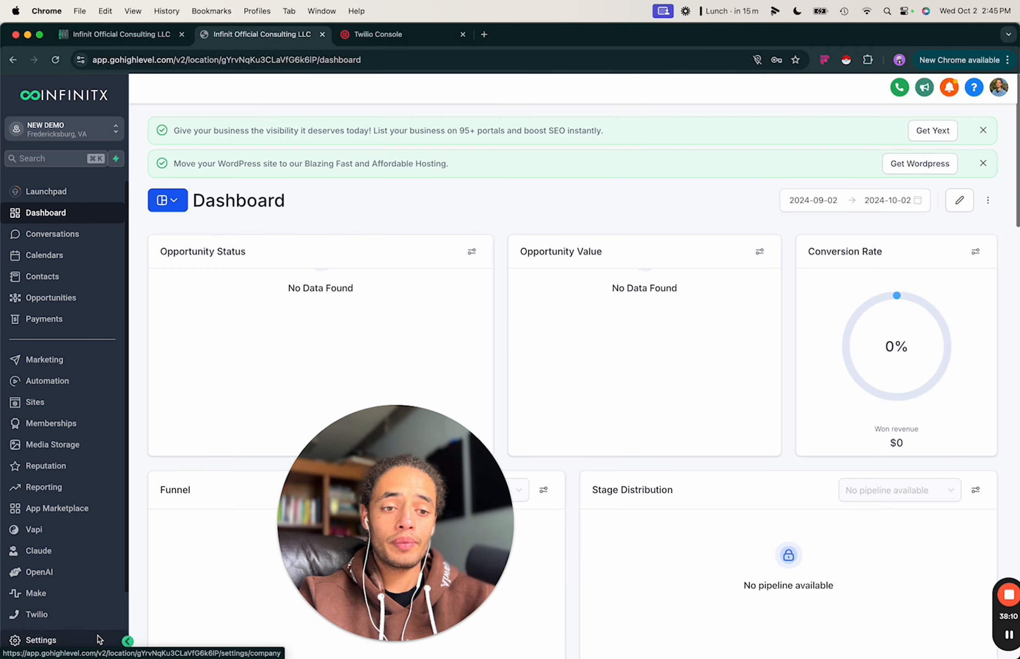
click(44, 641)
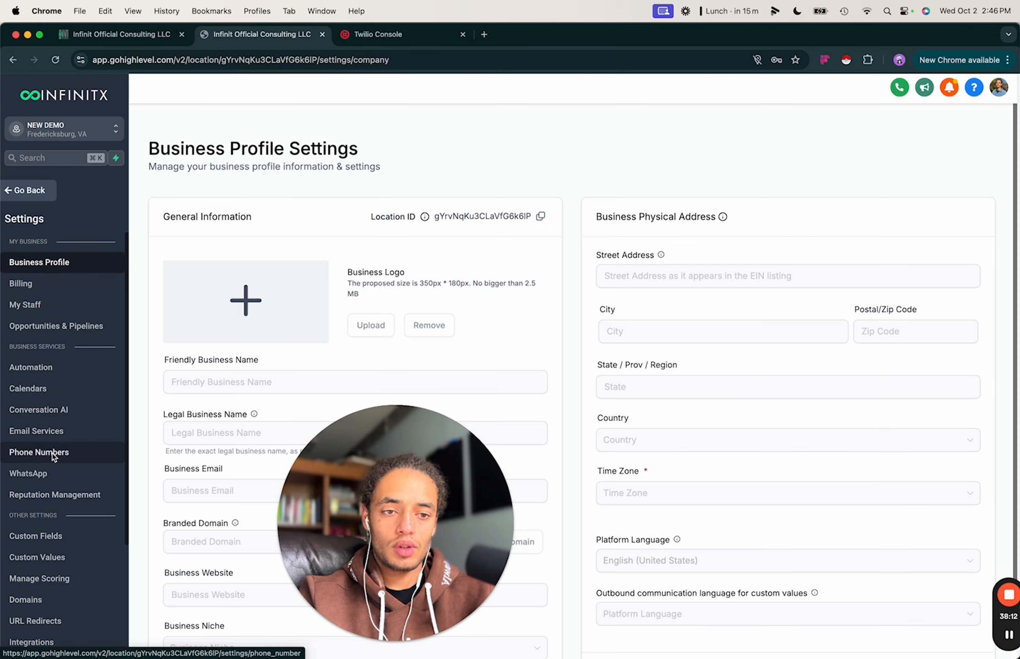
scroll(44, 453, down, 5)
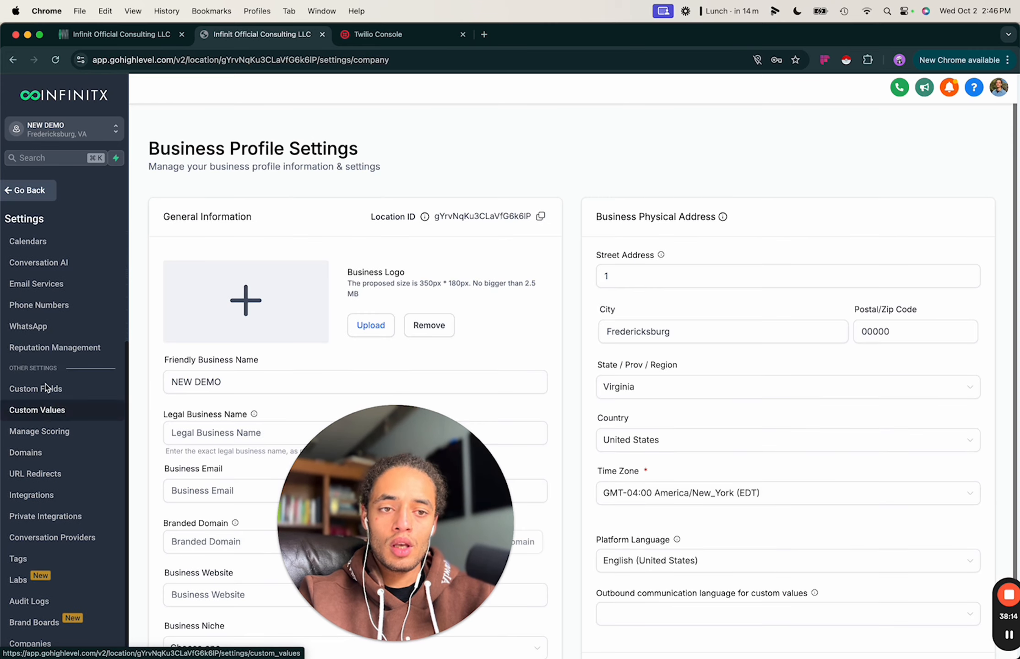
click(45, 306)
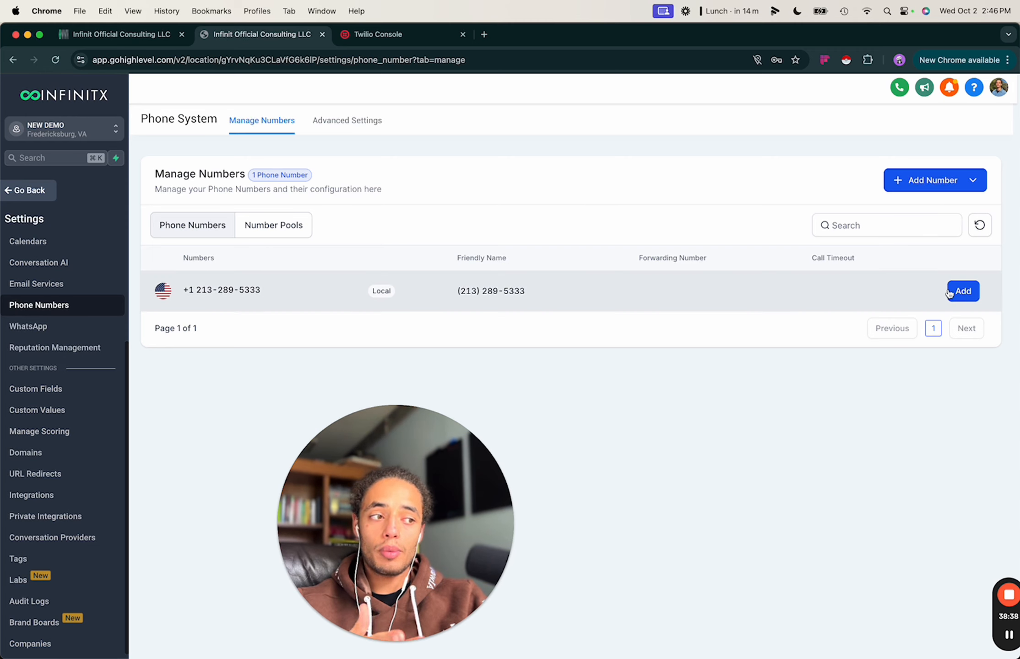
click(962, 293)
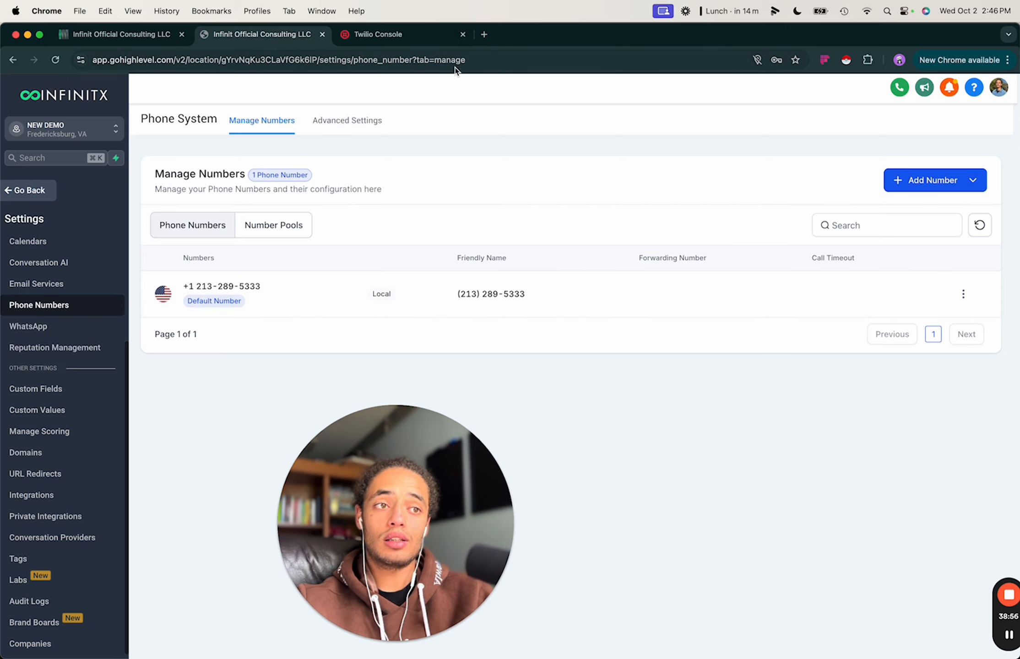
Load the Vapi dashboard (dashboard.vapi.ai) in a new browser tab.
click(481, 36)
text(vapi)
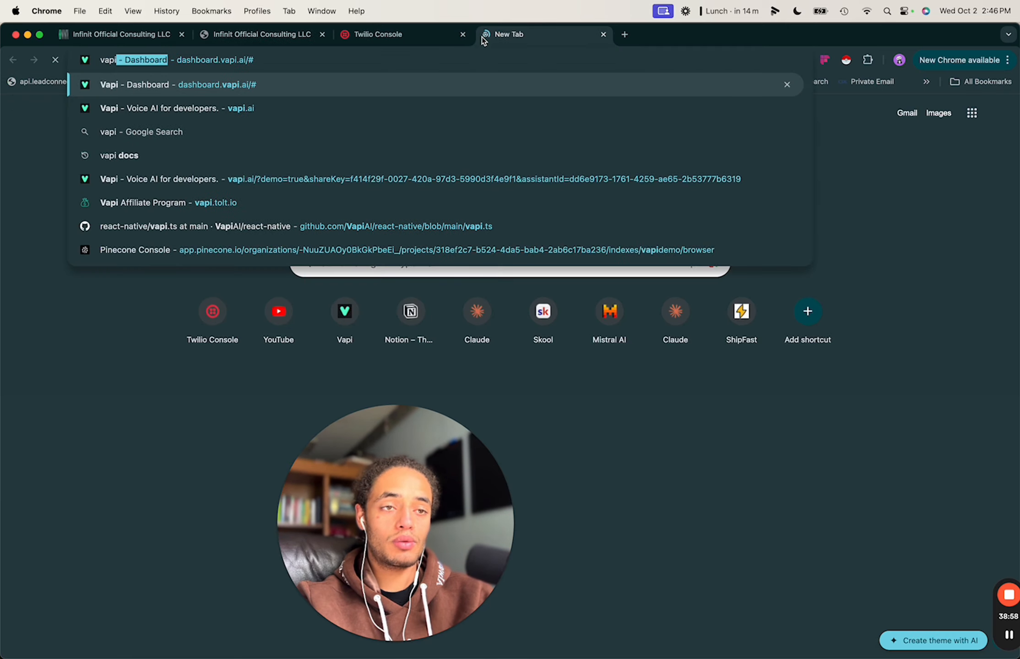
key(Return)
In Twilio Console, list the DEMO subaccount's active numbers under Phone Numbers > Manage.
click(366, 34)
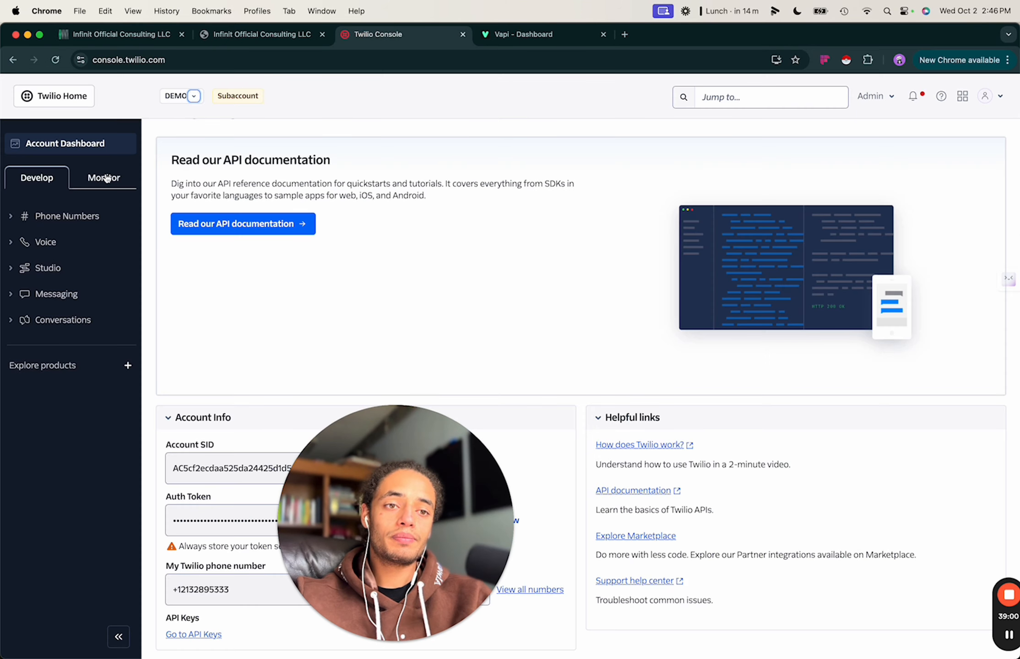
click(69, 216)
click(53, 239)
click(76, 259)
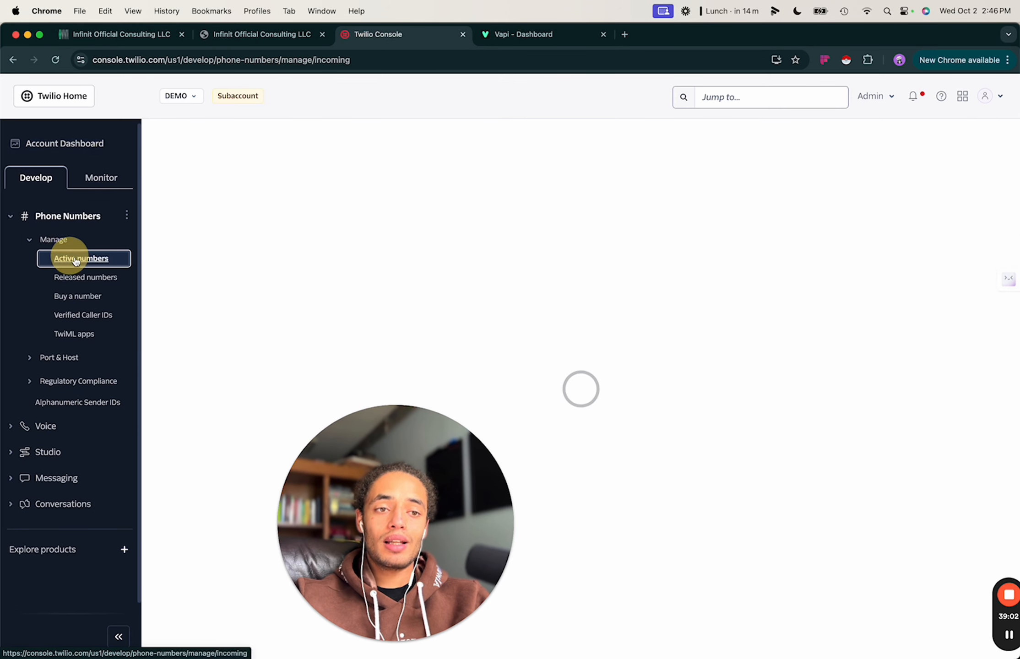
drag(429, 538, 153, 527)
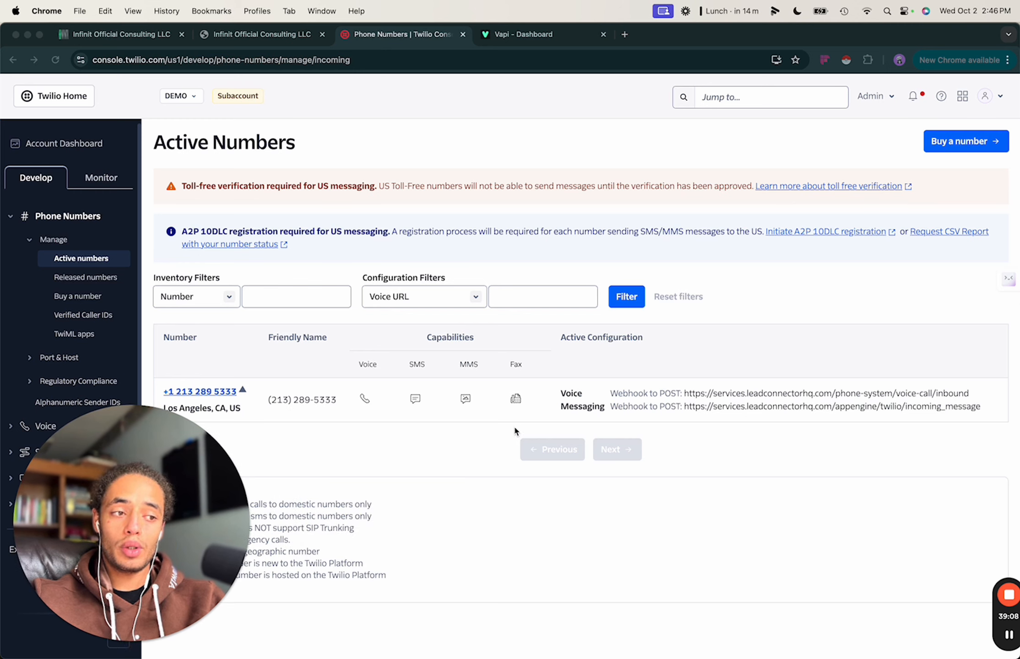
click(406, 472)
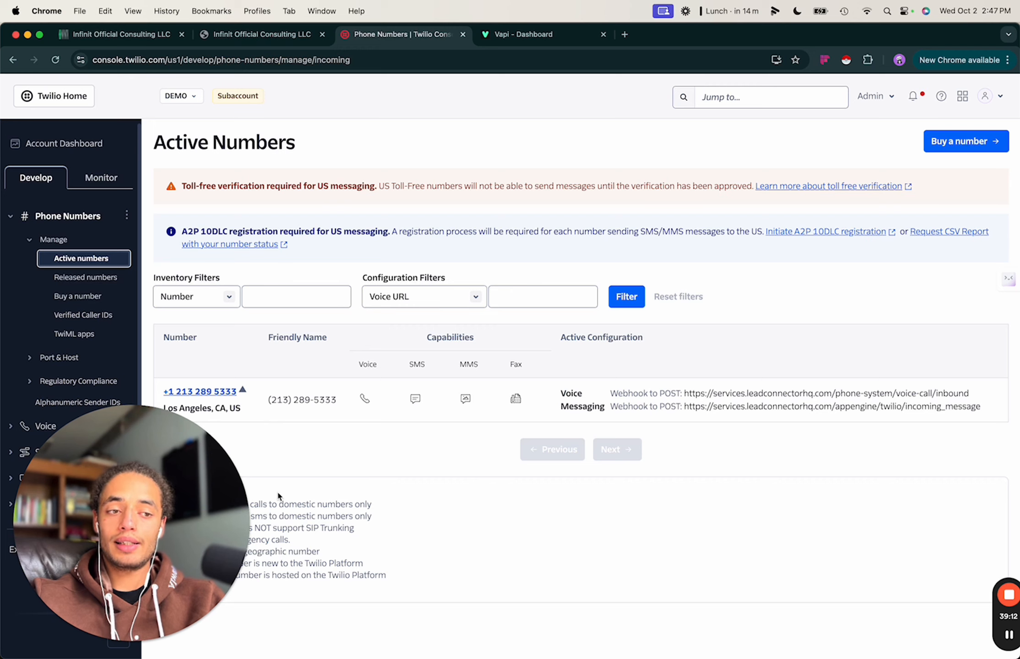
click(458, 428)
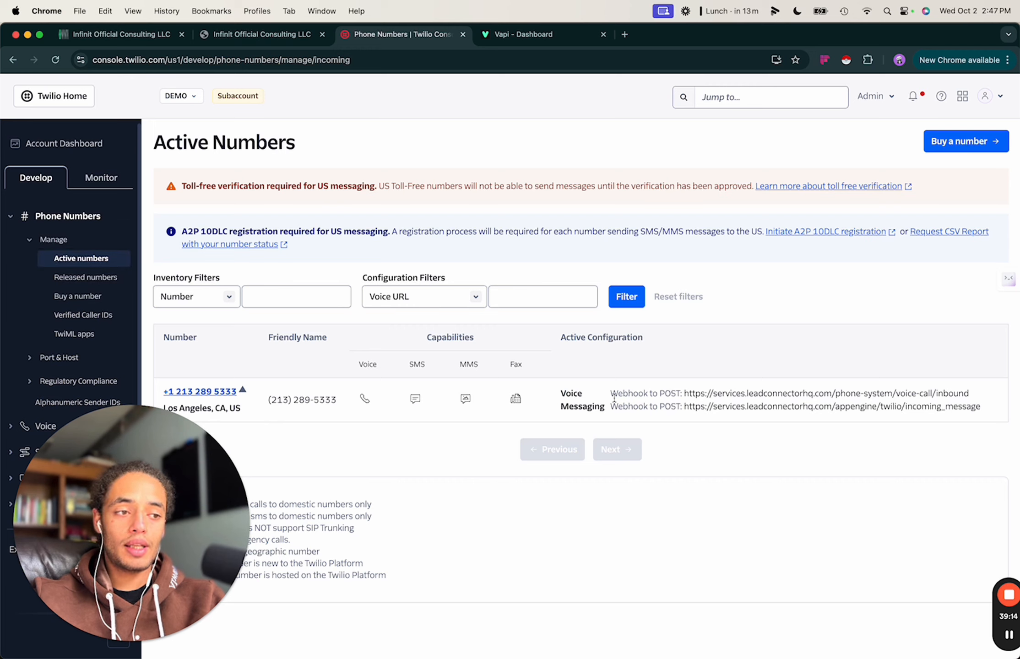
drag(612, 394, 814, 394)
click(694, 395)
click(875, 393)
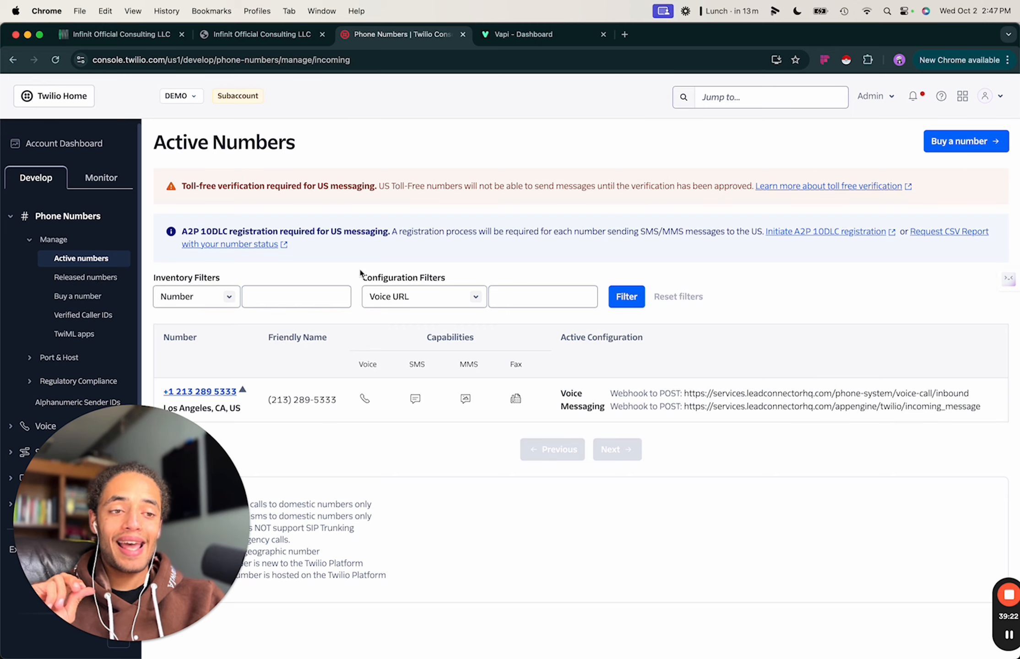
click(155, 39)
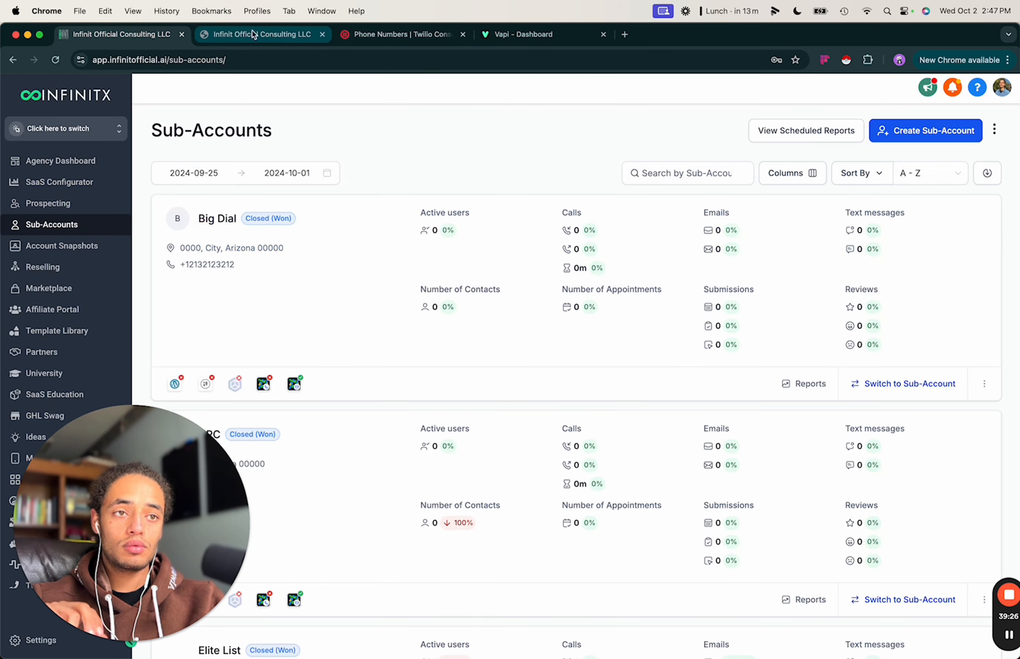
Close the extra agency Sub-Accounts tab, returning to NEW DEMO's Phone Numbers page.
click(182, 35)
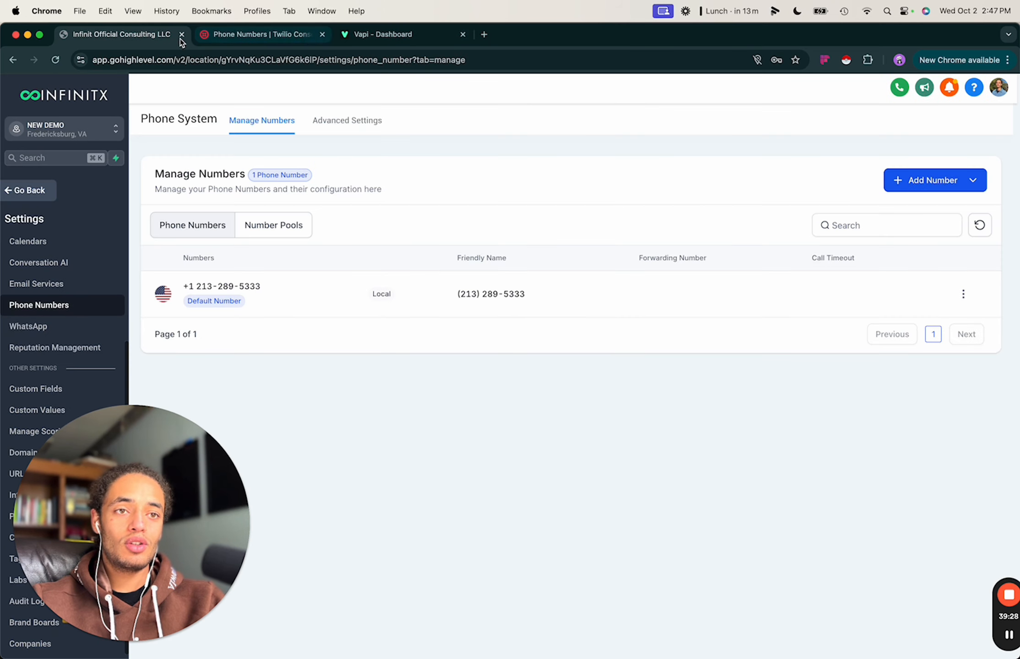
click(612, 335)
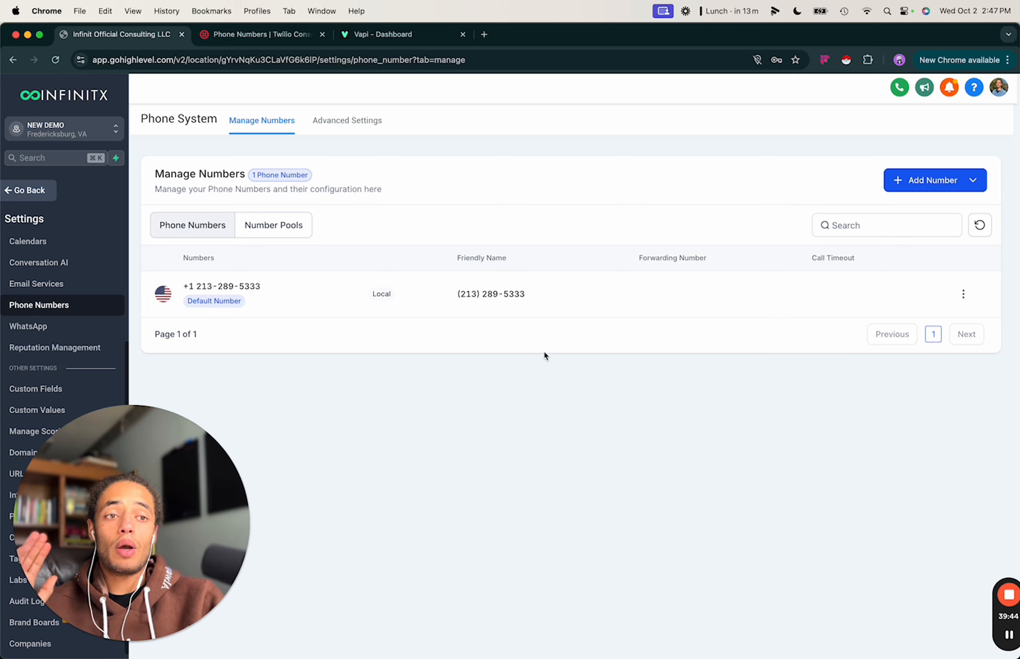
In the Vapi dashboard, switch to the NEW organization.
click(283, 35)
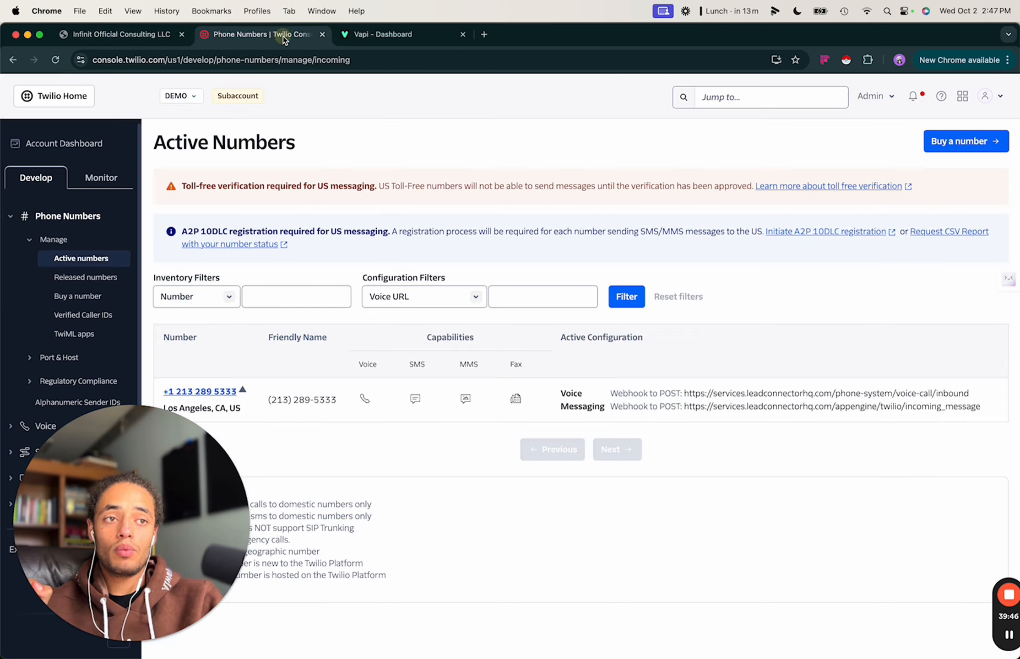
click(388, 40)
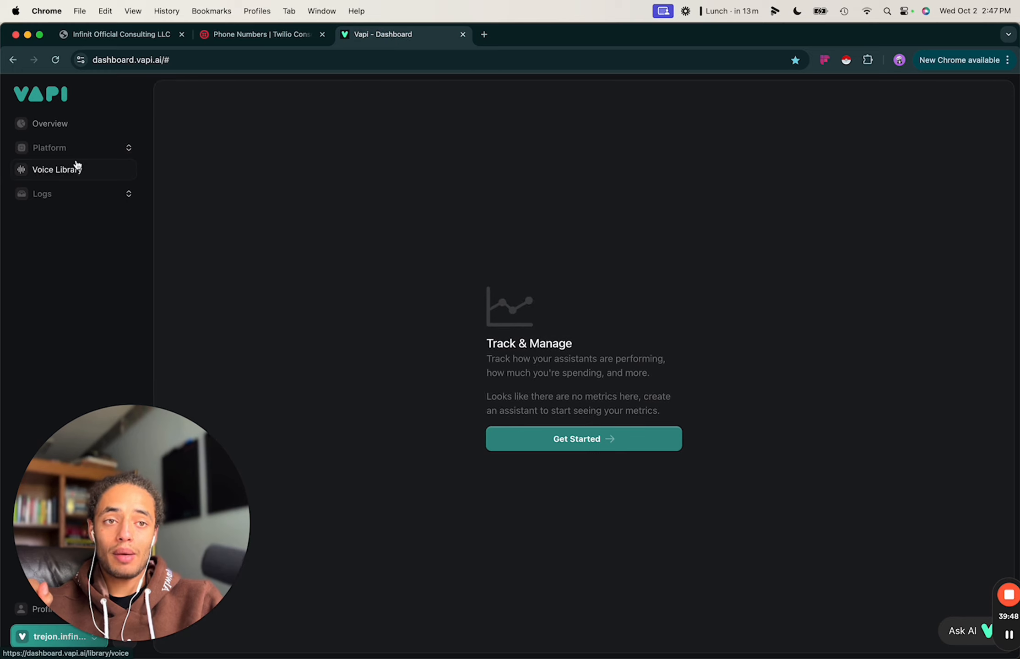
drag(114, 477, 253, 477)
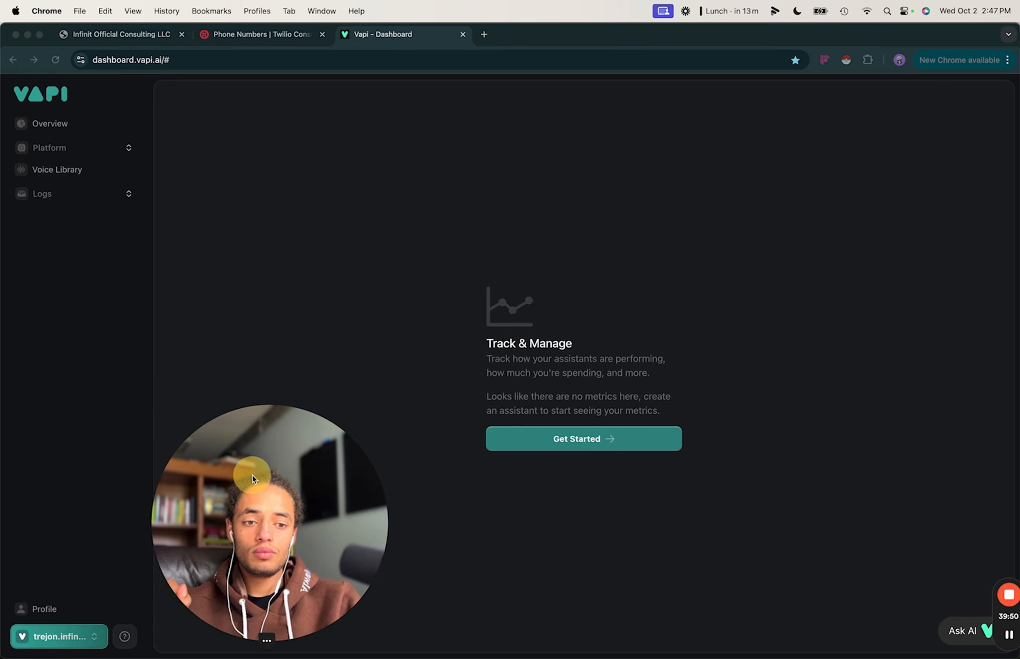
click(91, 640)
click(96, 636)
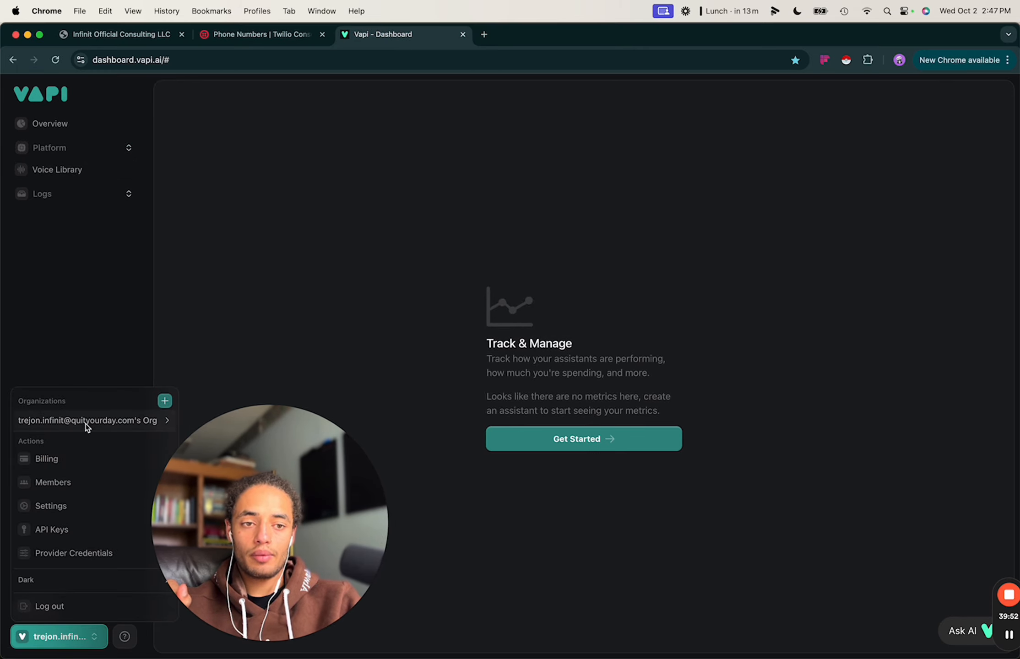
mouse_move(103, 419)
click(202, 267)
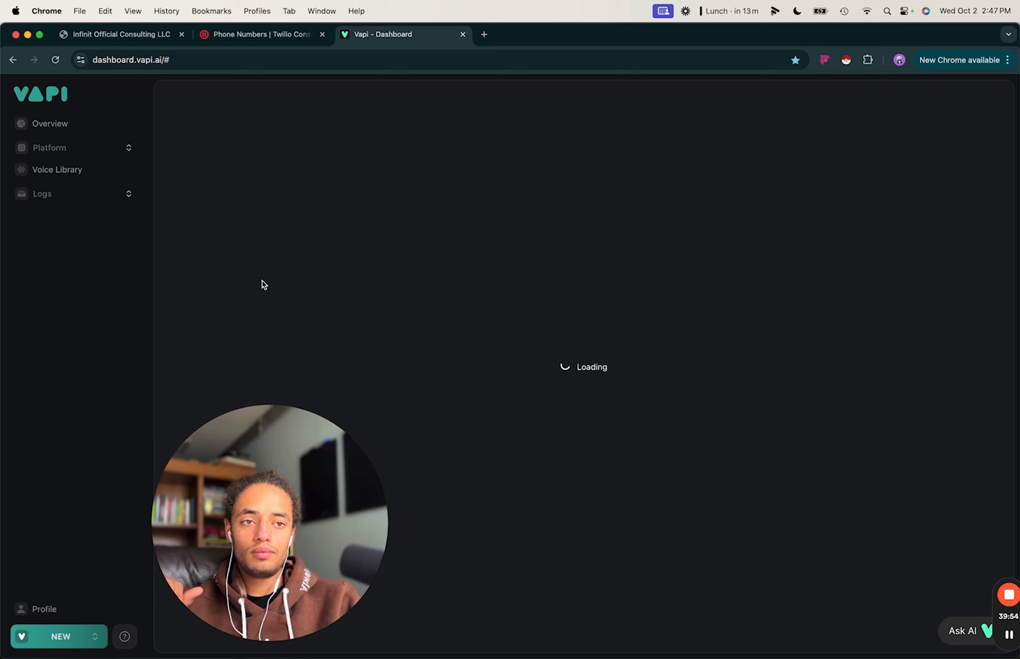
click(64, 172)
click(78, 149)
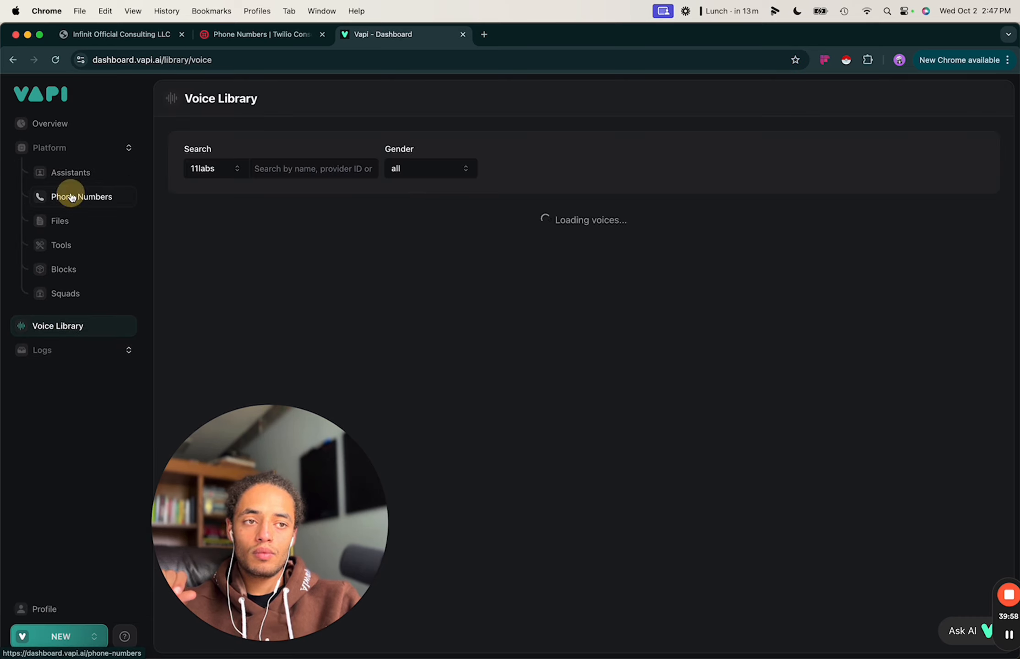
click(137, 193)
drag(316, 469, 179, 469)
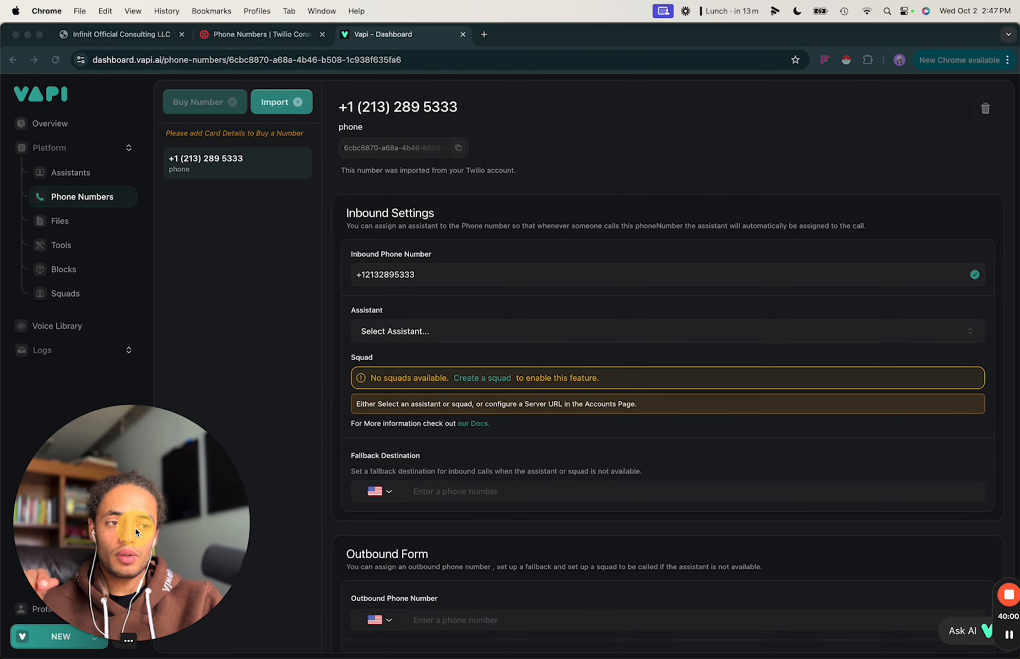
click(196, 299)
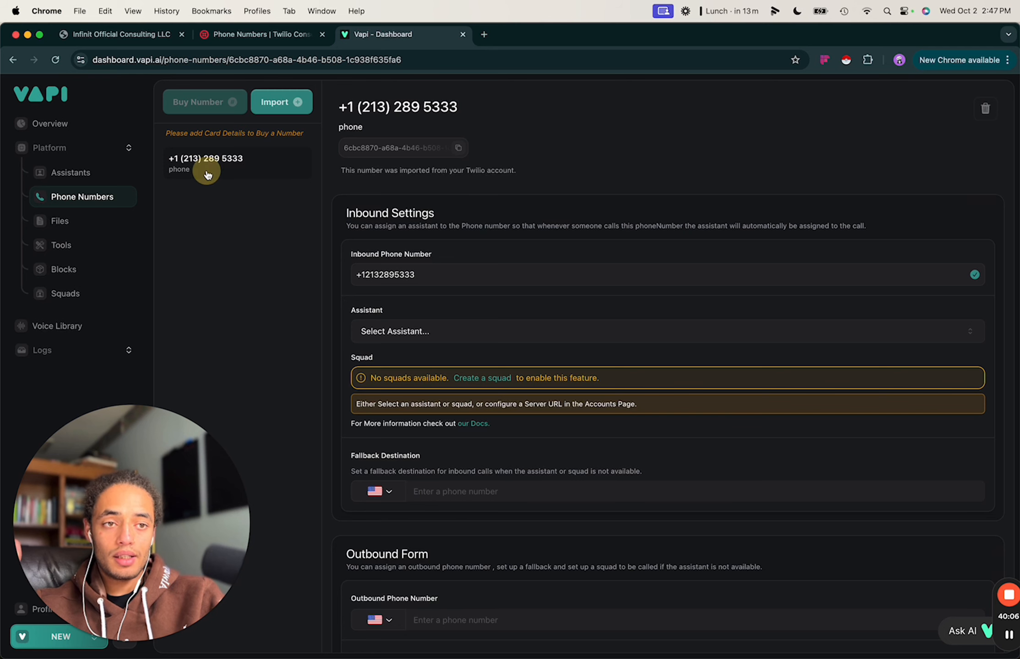
click(261, 35)
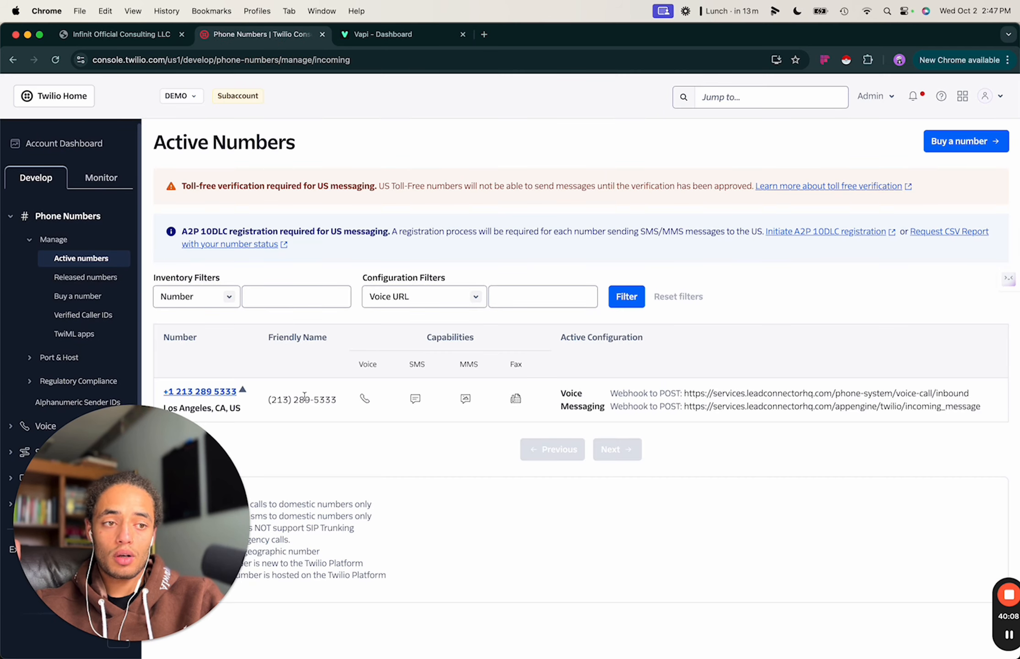
click(218, 393)
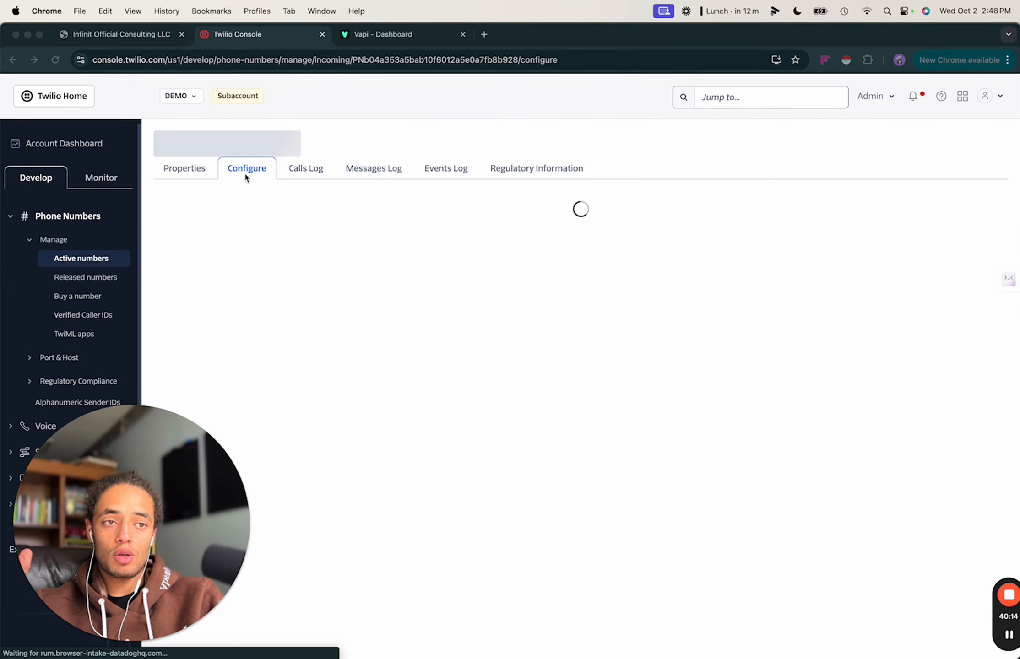
scroll(491, 463, down, 1)
scroll(491, 459, down, 5)
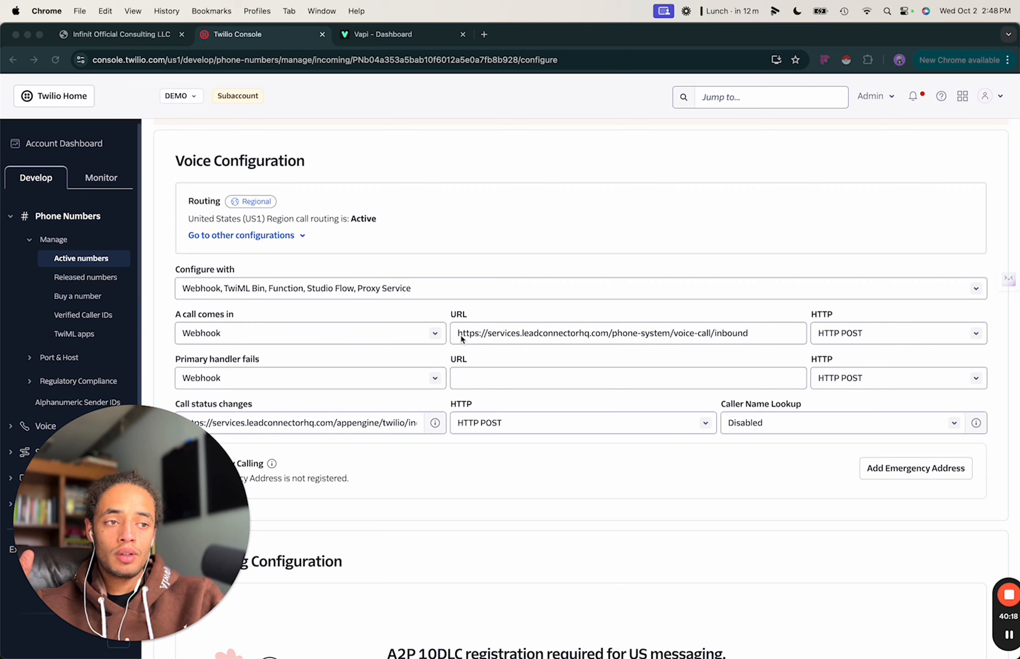
click(495, 333)
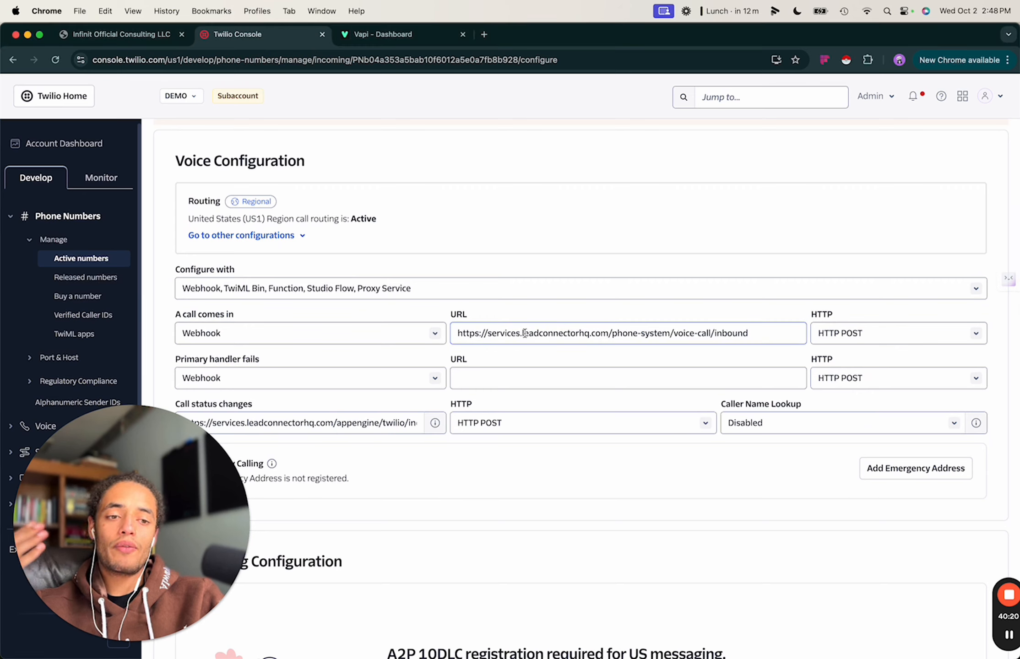
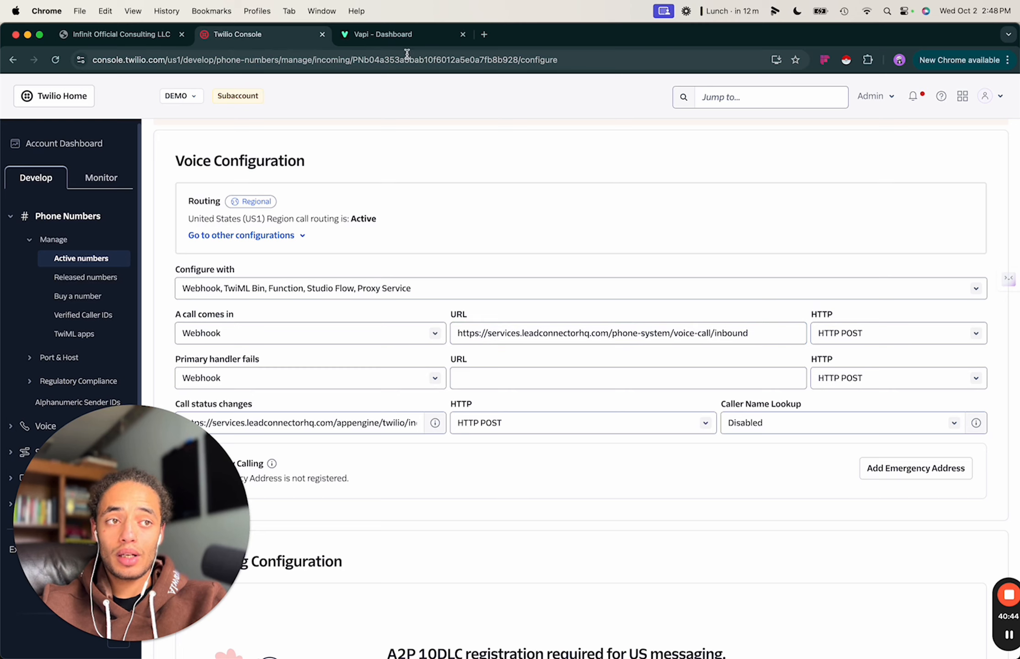
click(402, 34)
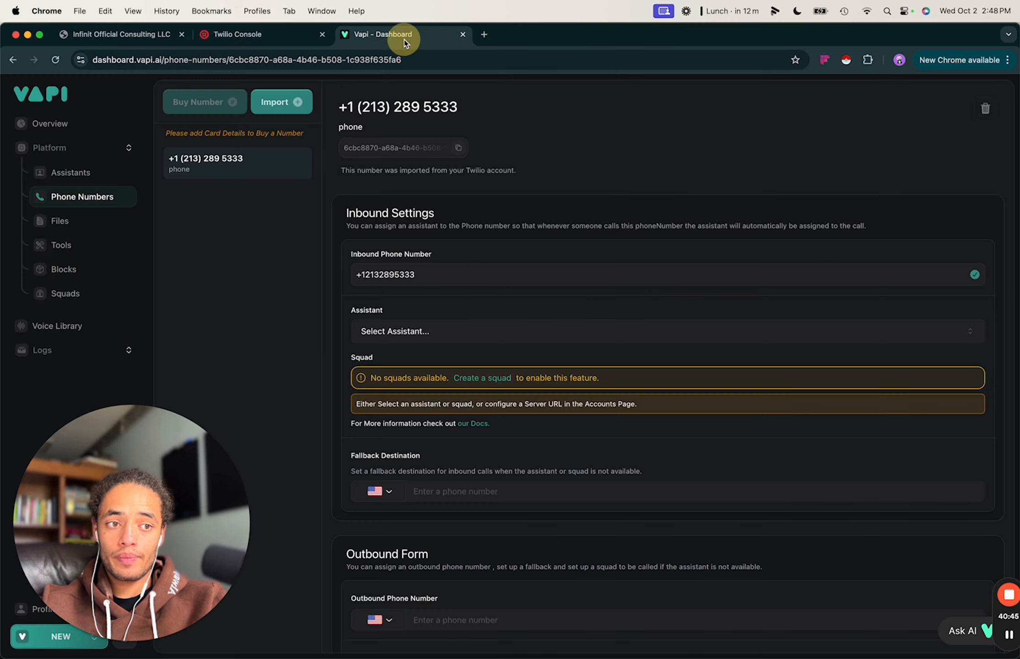
click(233, 170)
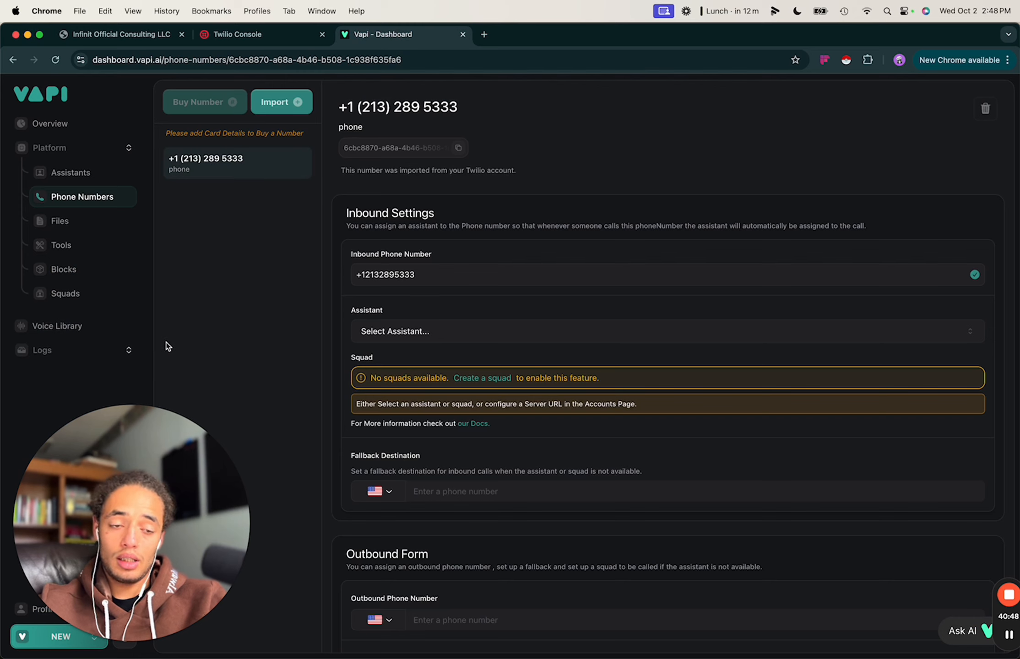
drag(167, 508, 304, 510)
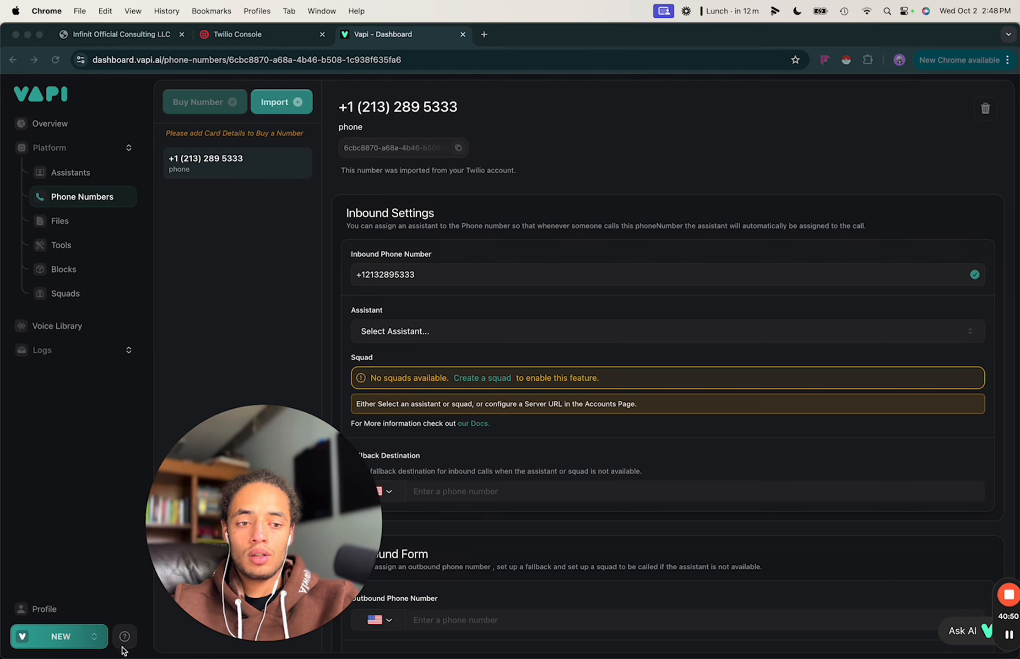
Open the Creating an Assistant guide from Vapi help and bring up the docs' Ask AI assistant.
click(124, 637)
click(125, 636)
drag(213, 536, 420, 529)
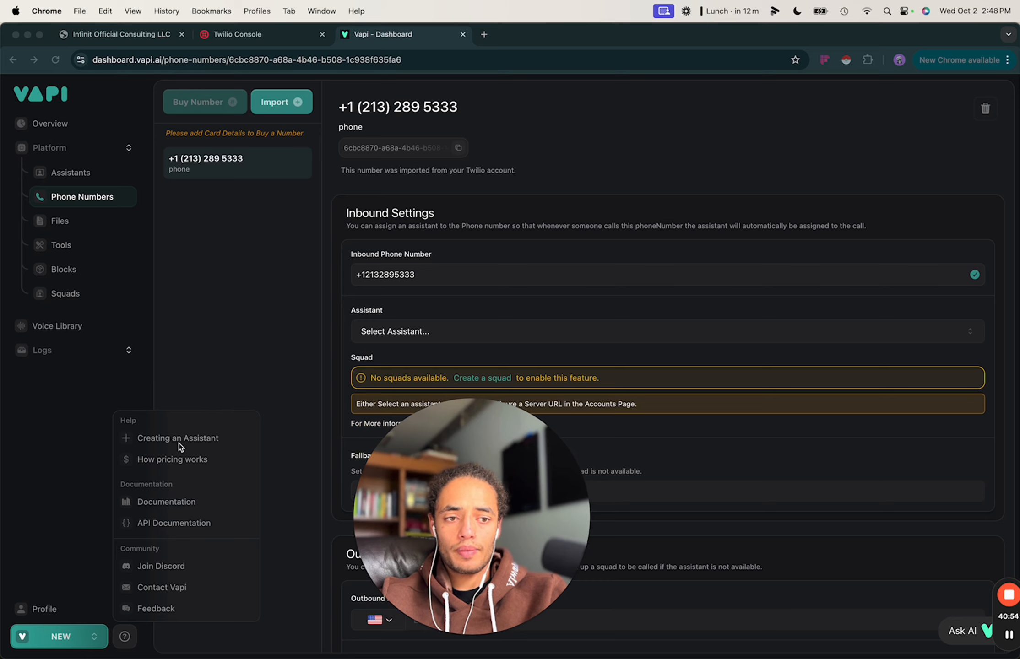
click(162, 439)
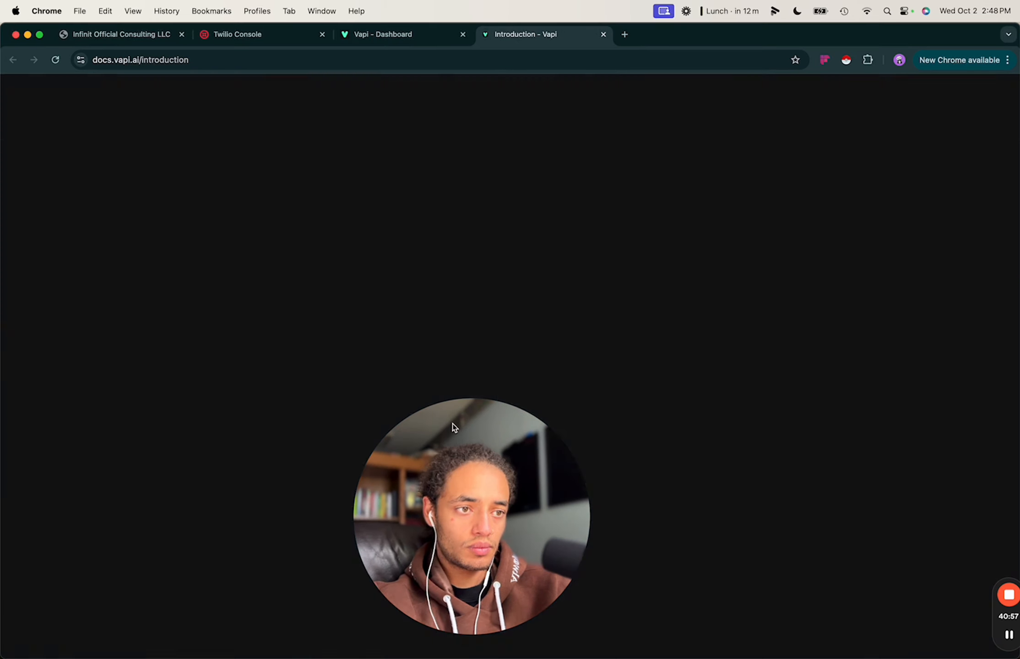
drag(453, 423, 116, 524)
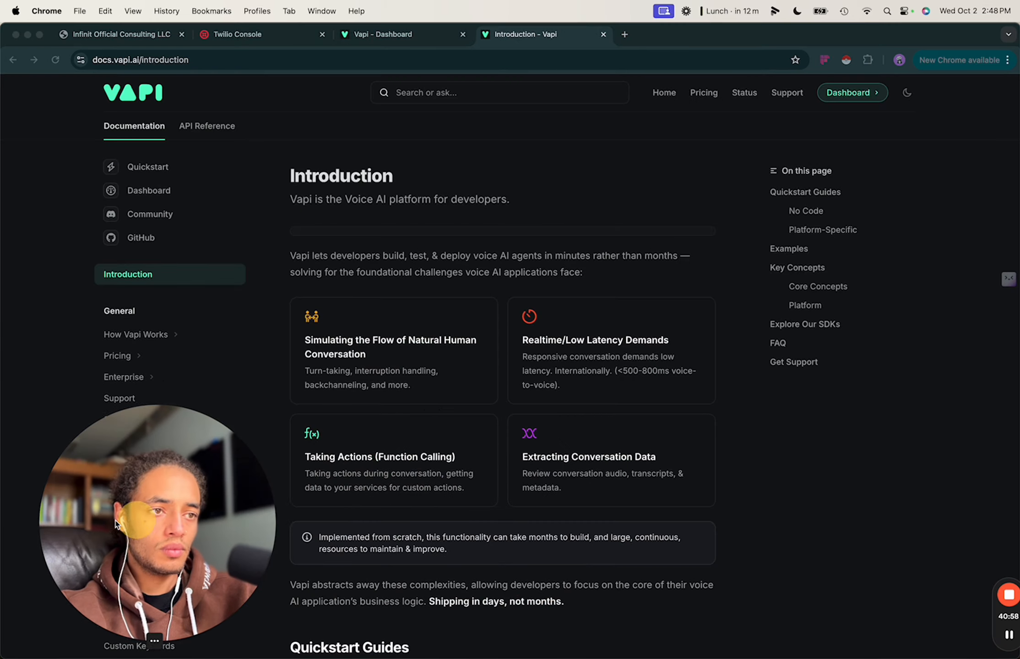
click(431, 95)
click(431, 95)
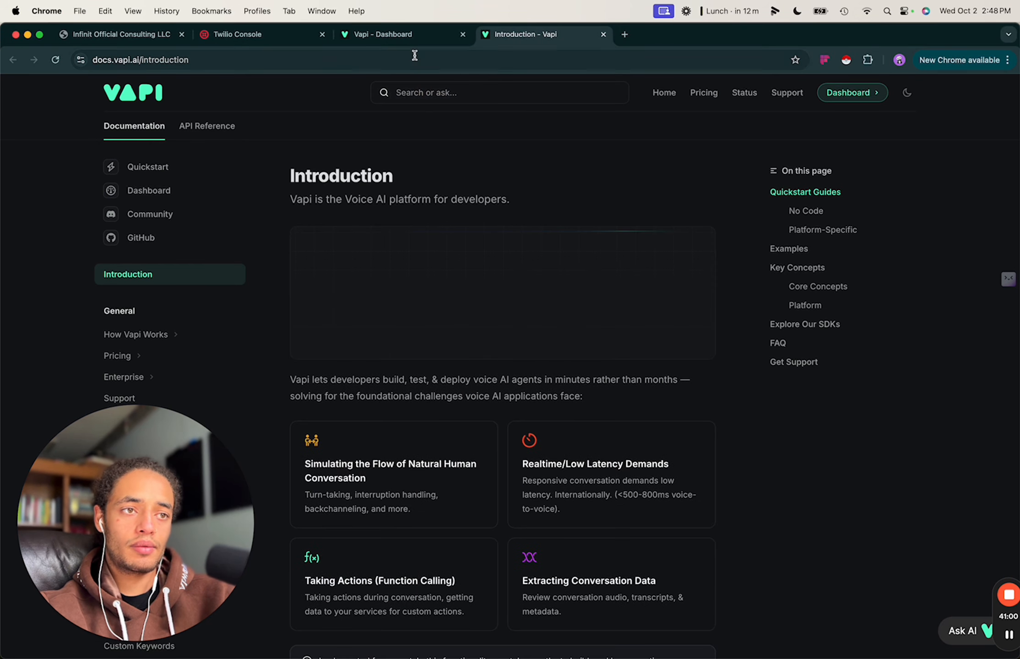
click(443, 94)
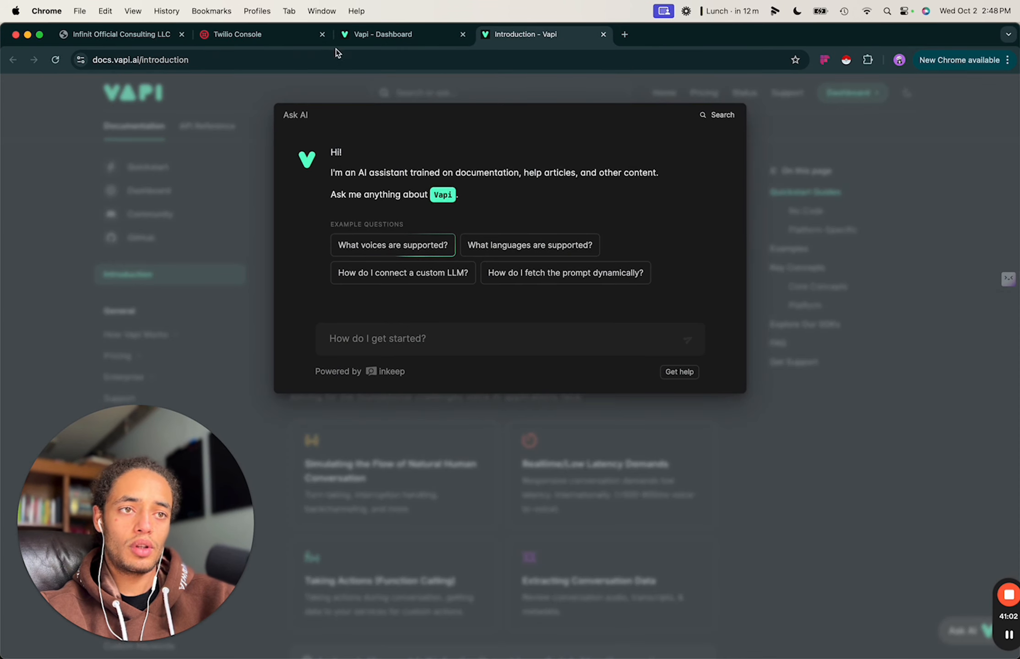
Compare with the Twilio voice configuration, then clear the leftover dictated test text from Ask AI.
click(260, 36)
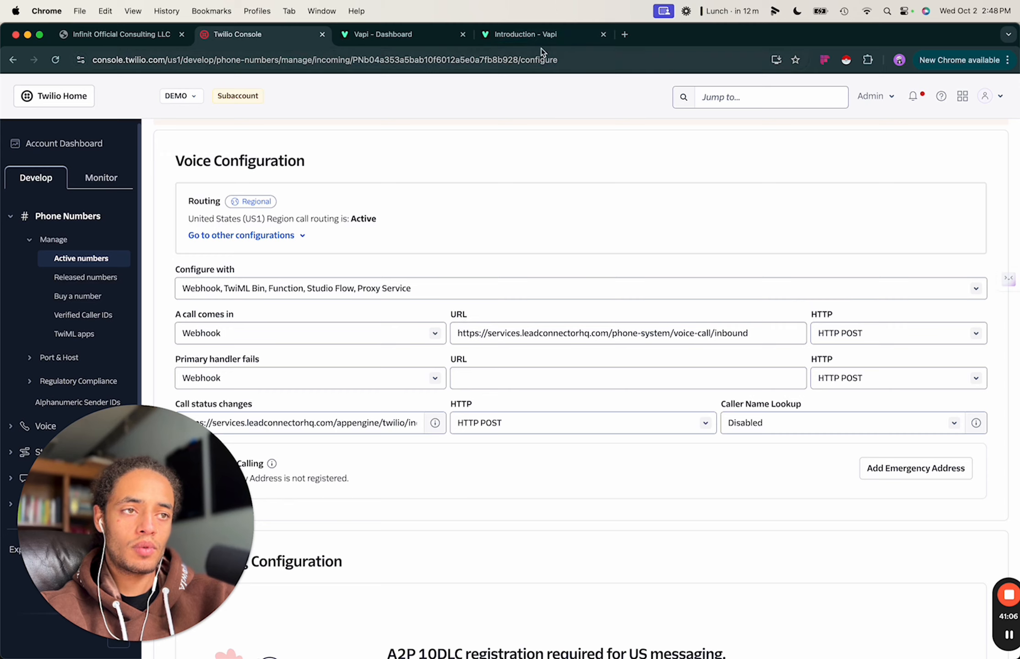
click(513, 37)
click(396, 335)
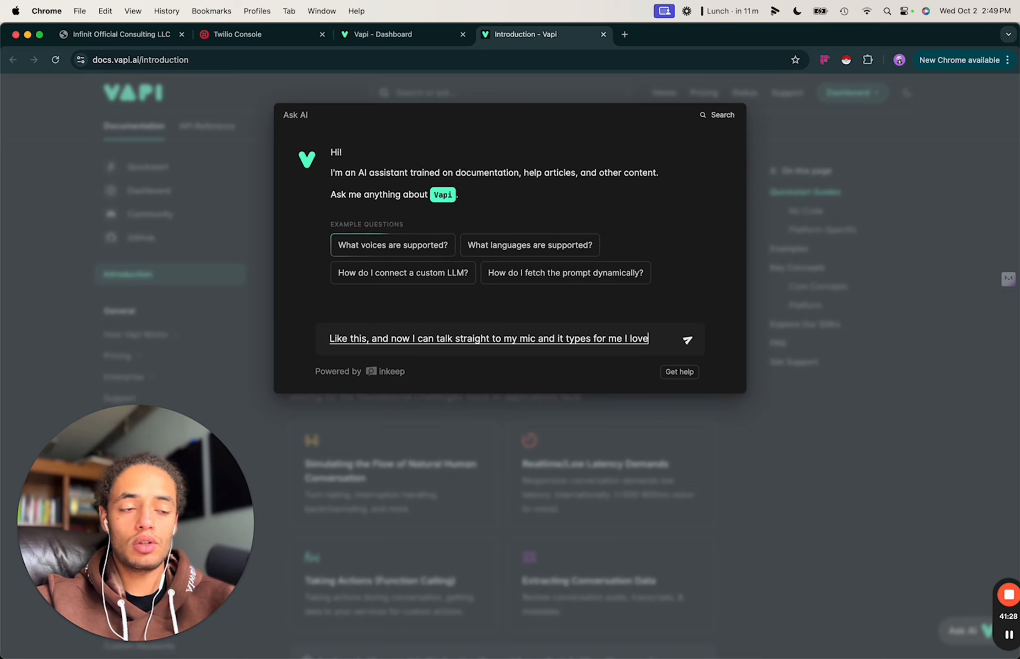
triple_click(458, 339)
key(BackSpace)
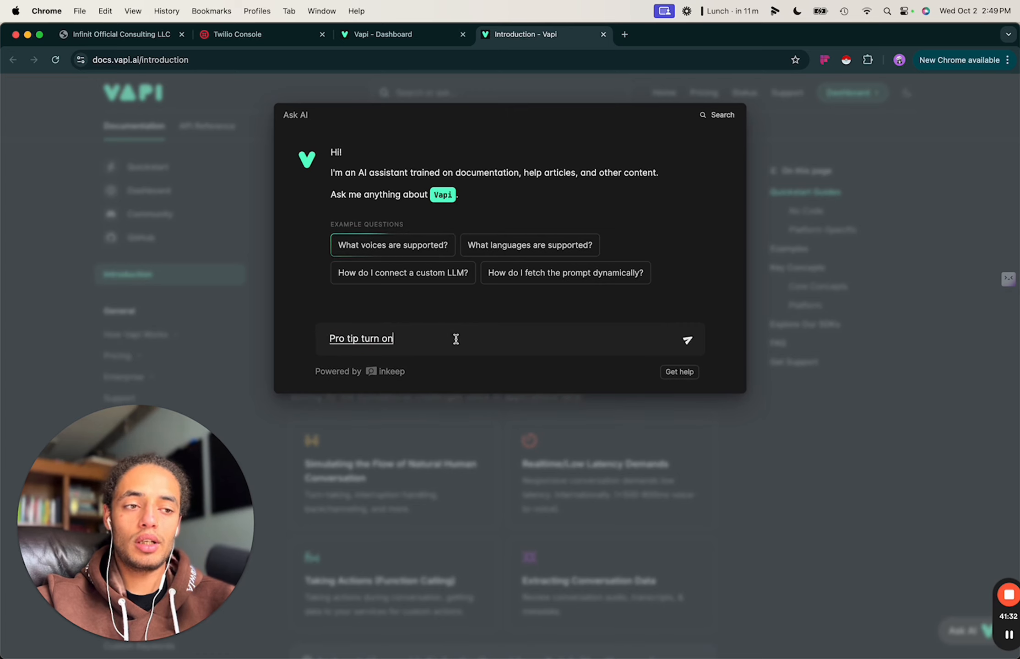
key(BackSpace)
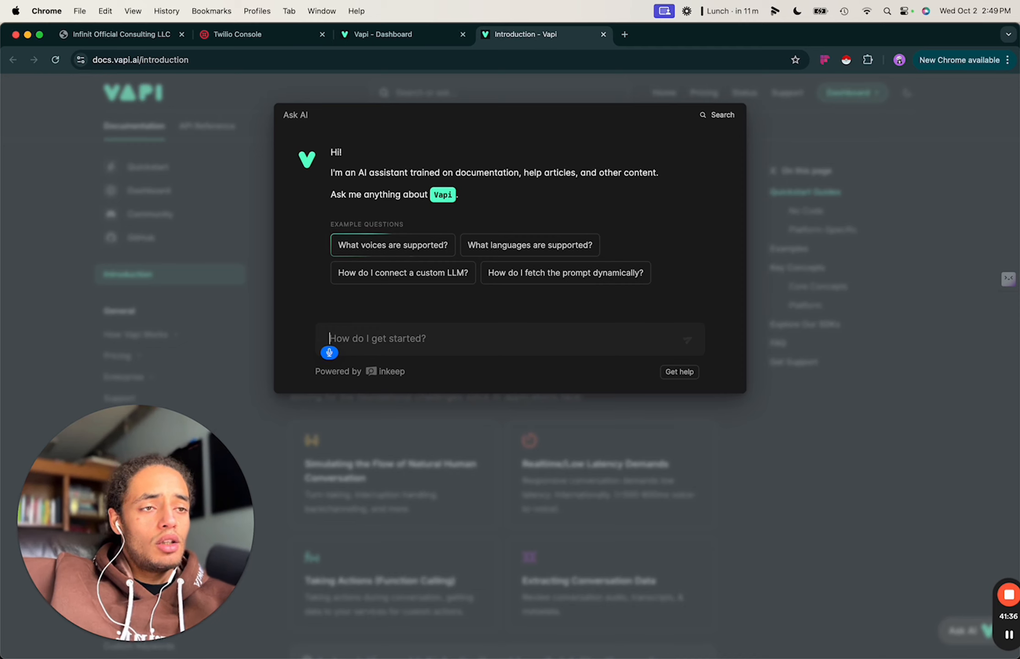
Ask the assistant which incoming-call webhook URL Twilio needs so calls reach Vapi.
text(Hey, can you give me the)
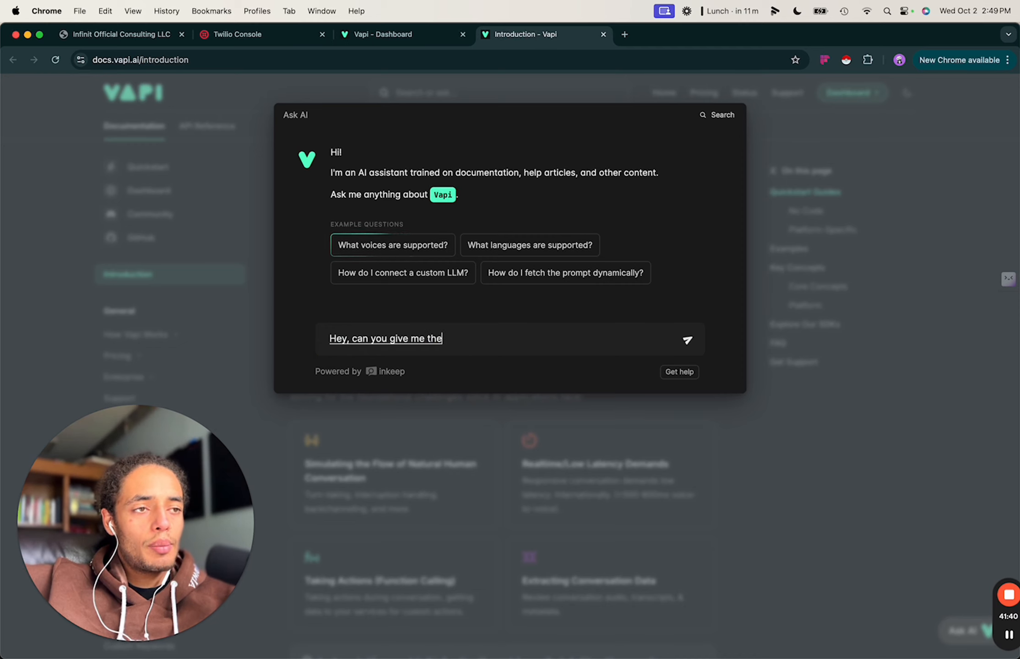
text( hook that I)
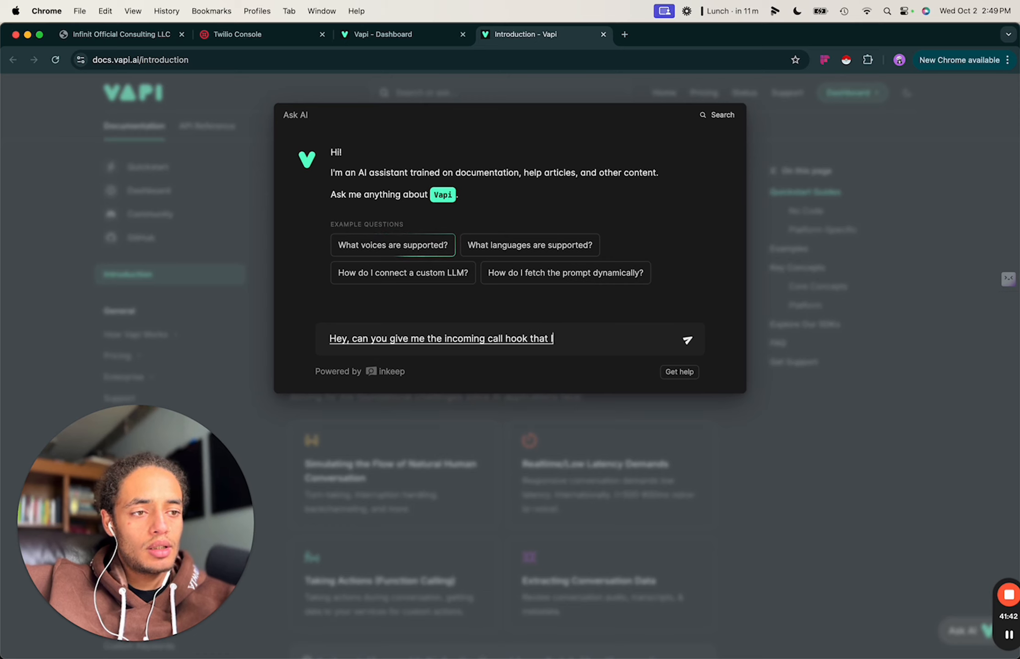
text( Till?)
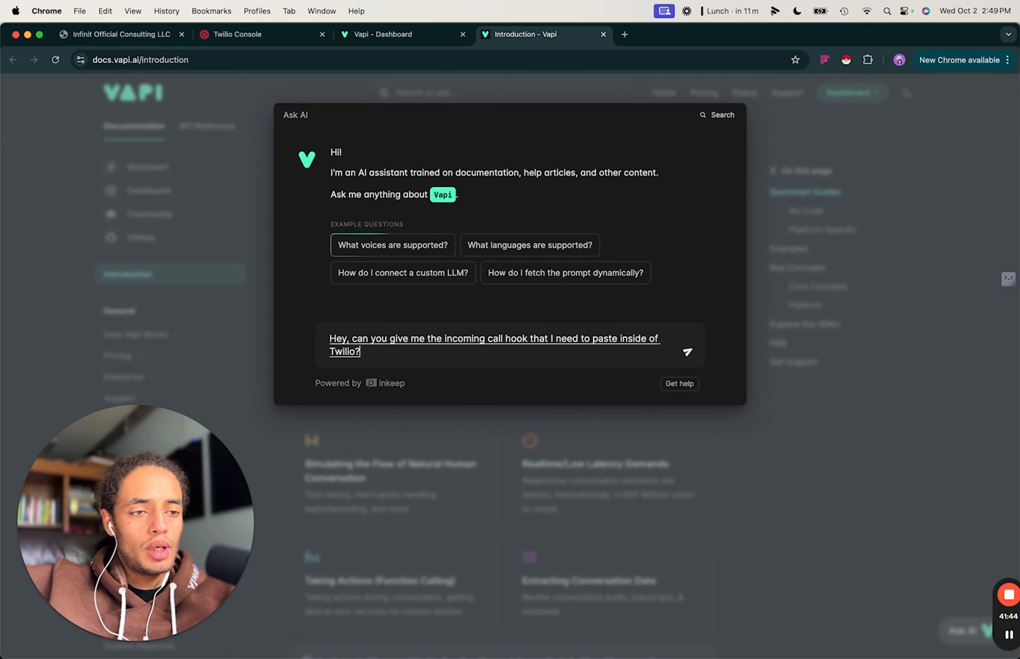
text( to be able to make sure that the in)
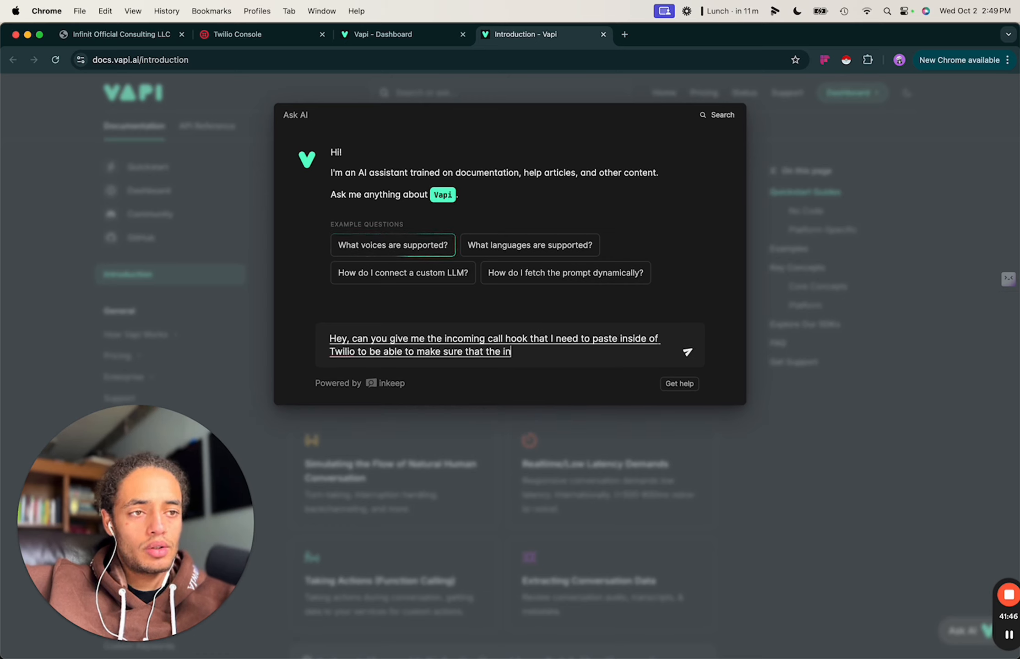
text(coming calls go to Vapi I)
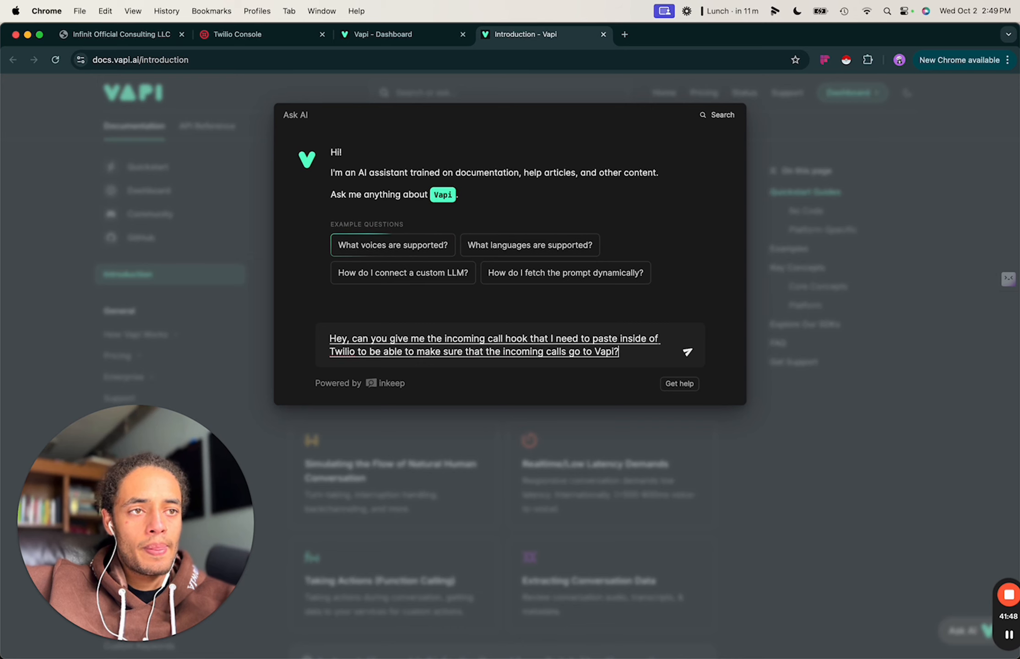
text( forgot what the)
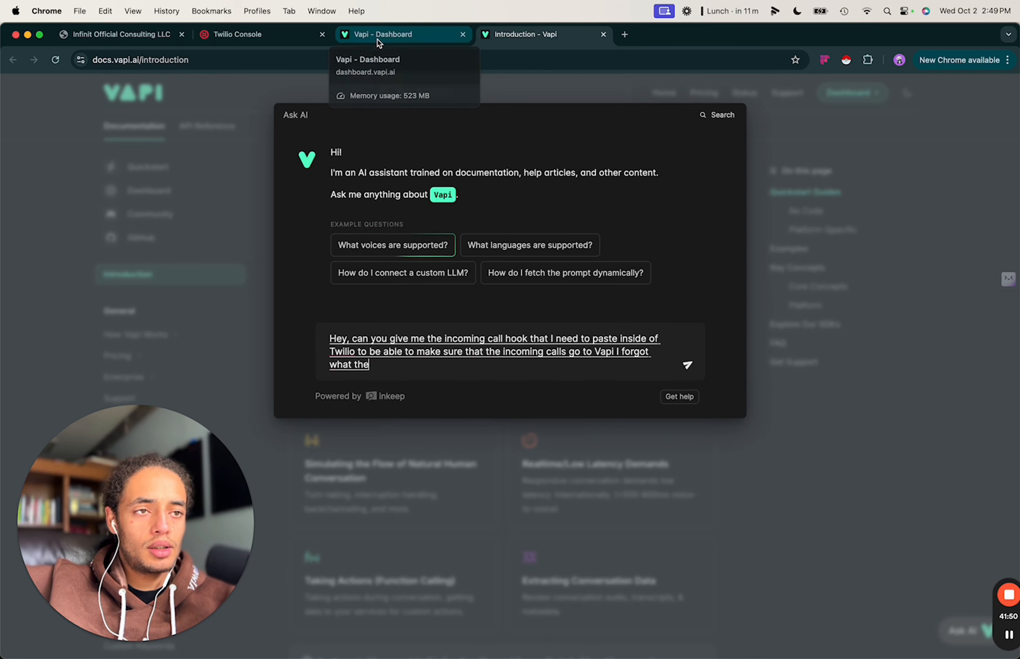
text( URL is)
click(280, 36)
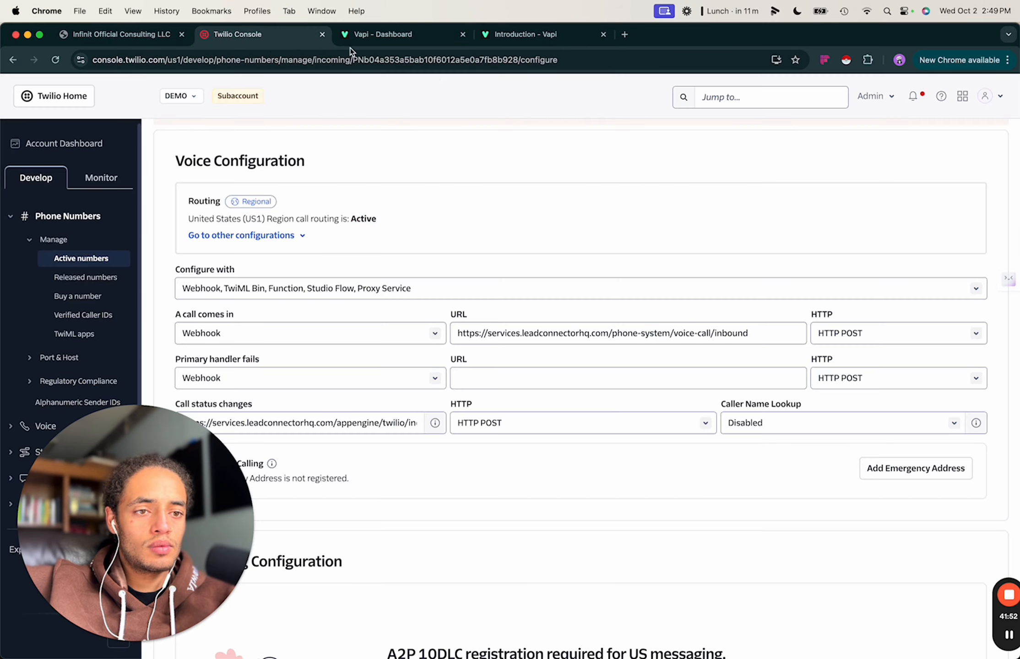
click(496, 39)
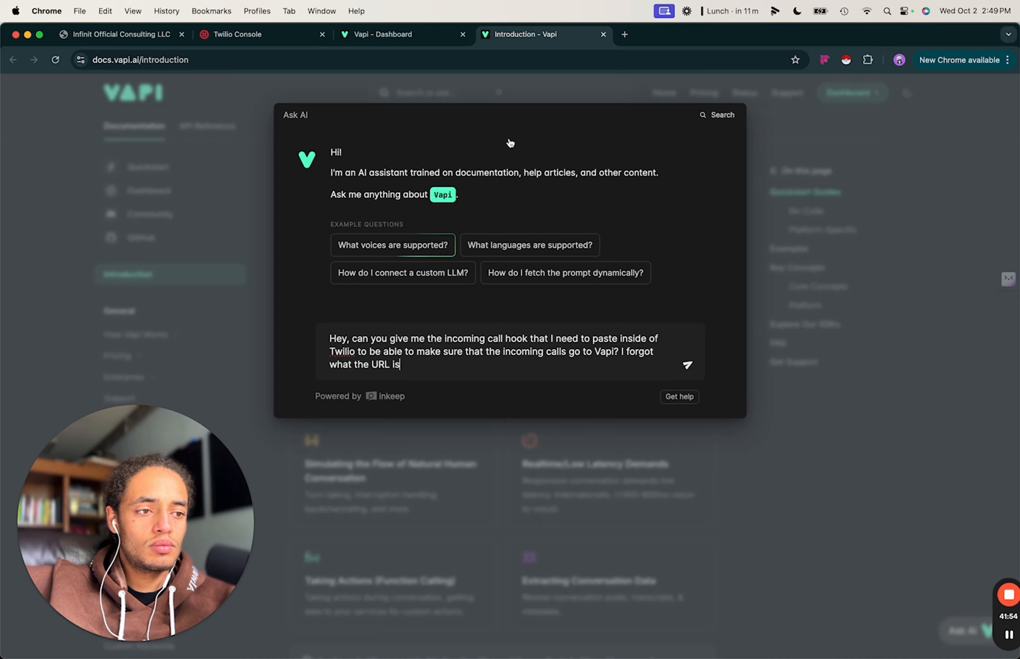
text(so)
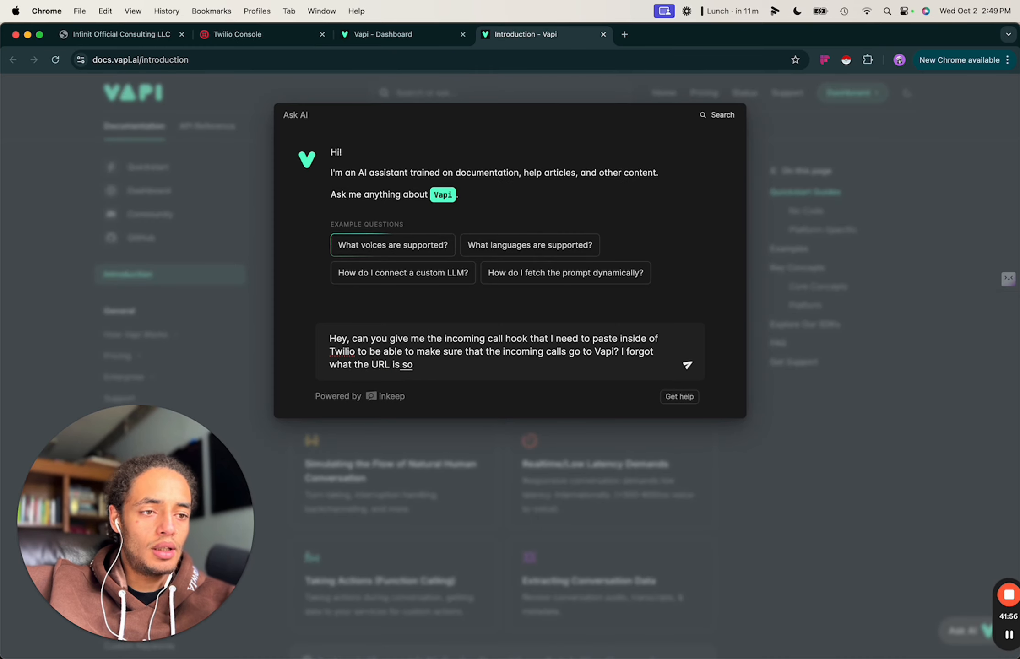
text(meon gonna call)
key(BackSpace)
key(BackSpace)
key(BackSpace)
key(BackSpace)
key(BackSpace)
key(BackSpace)
key(BackSpace)
key(BackSpace)
key(BackSpace)
key(BackSpace)
key(BackSpace)
key(BackSpace)
key(BackSpace)
key(BackSpace)
key(BackSpace)
key(BackSpace)
key(BackSpace)
key(BackSpace)
text(when a call comes in I need the URL to send the)
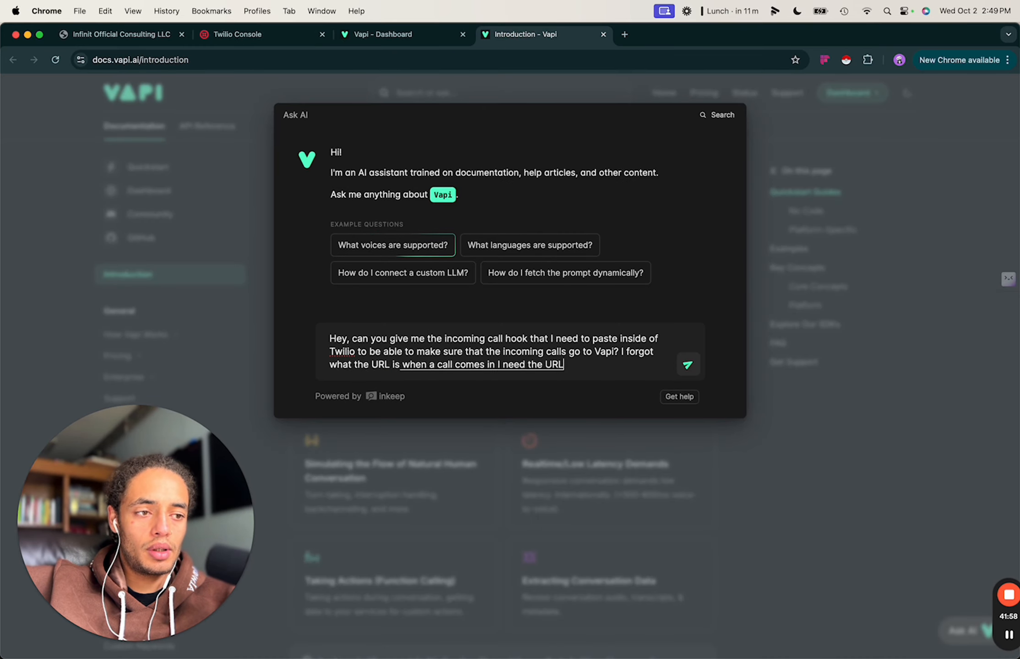
click(688, 366)
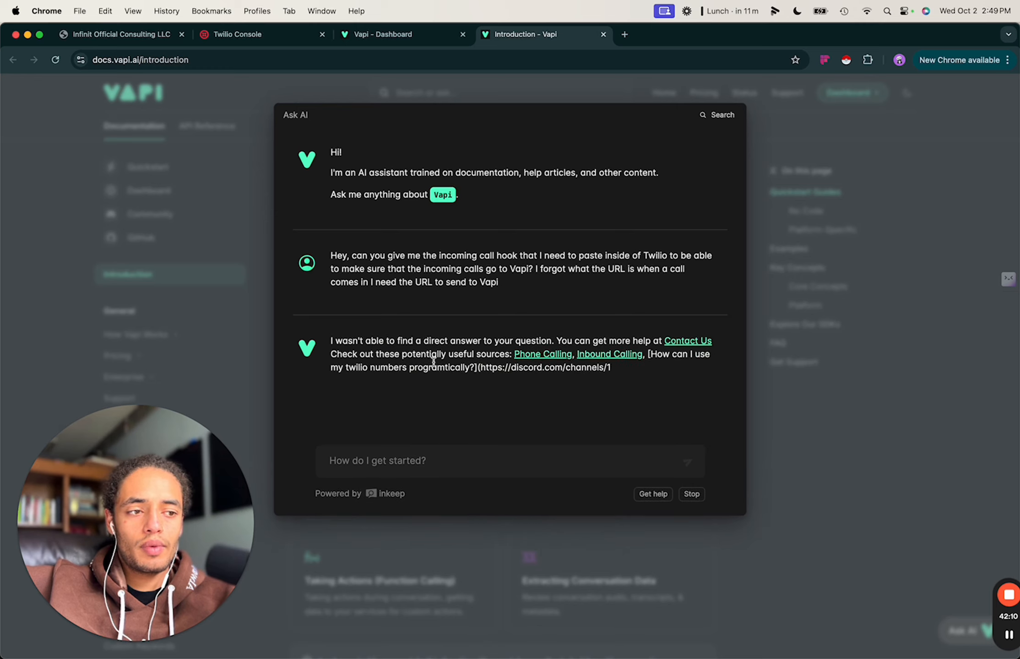
Read through the suggested Inbound Calling quickstart, then return to the Vapi phone number settings.
click(586, 356)
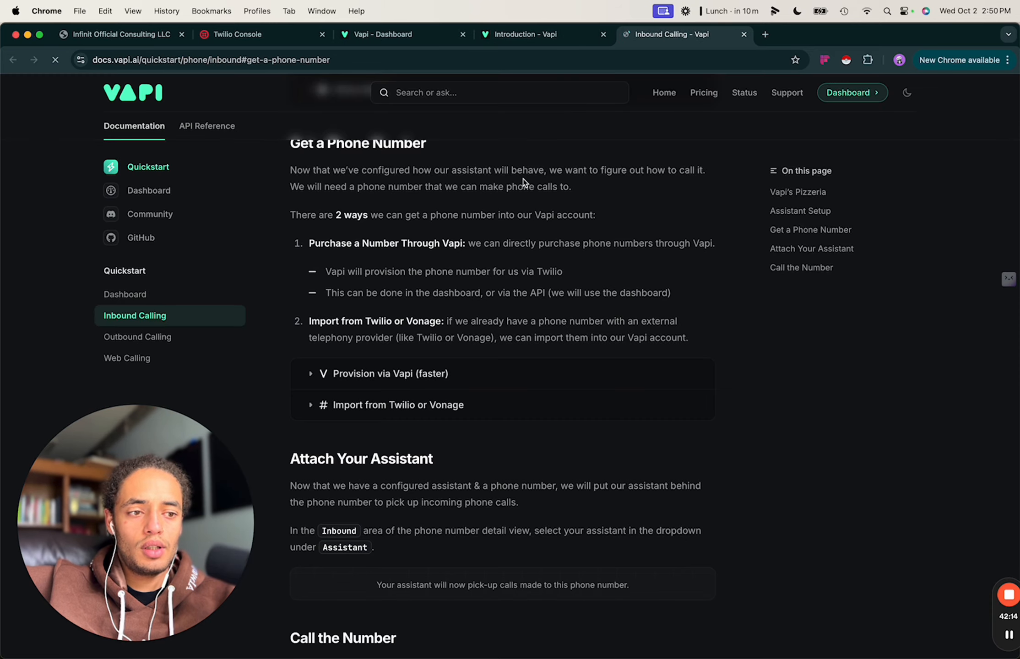
scroll(458, 376, down, 1)
scroll(458, 373, down, 10)
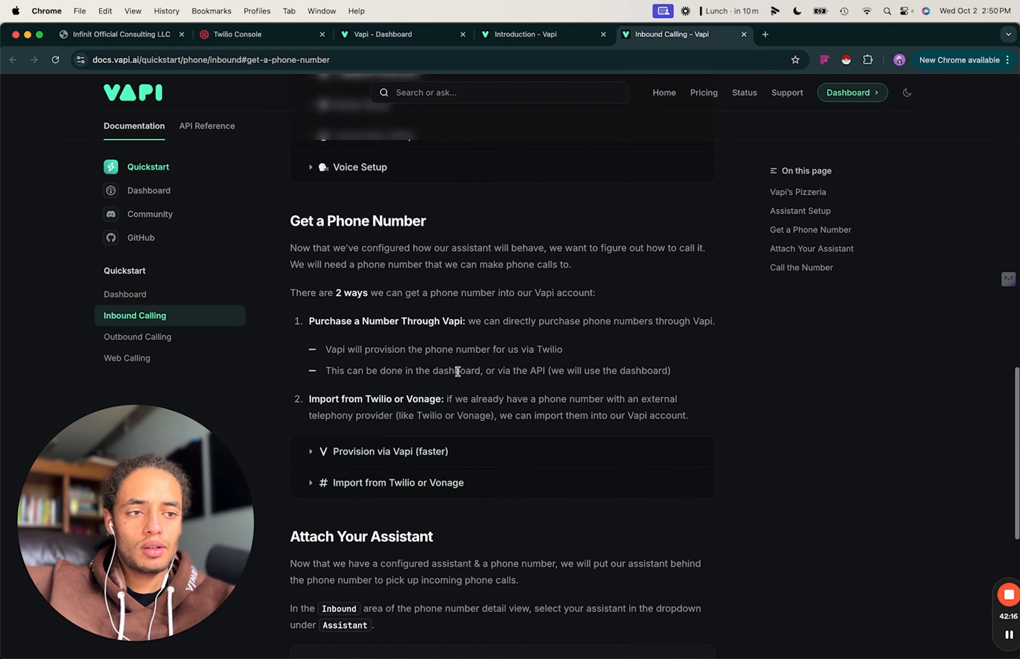
scroll(458, 373, up, 10)
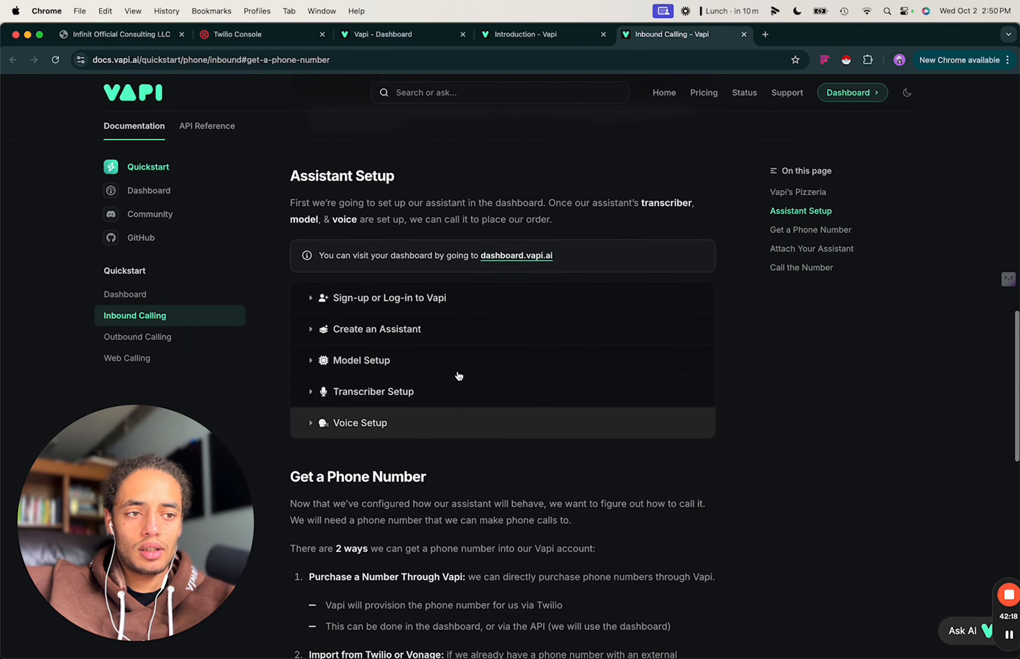
scroll(381, 456, up, 10)
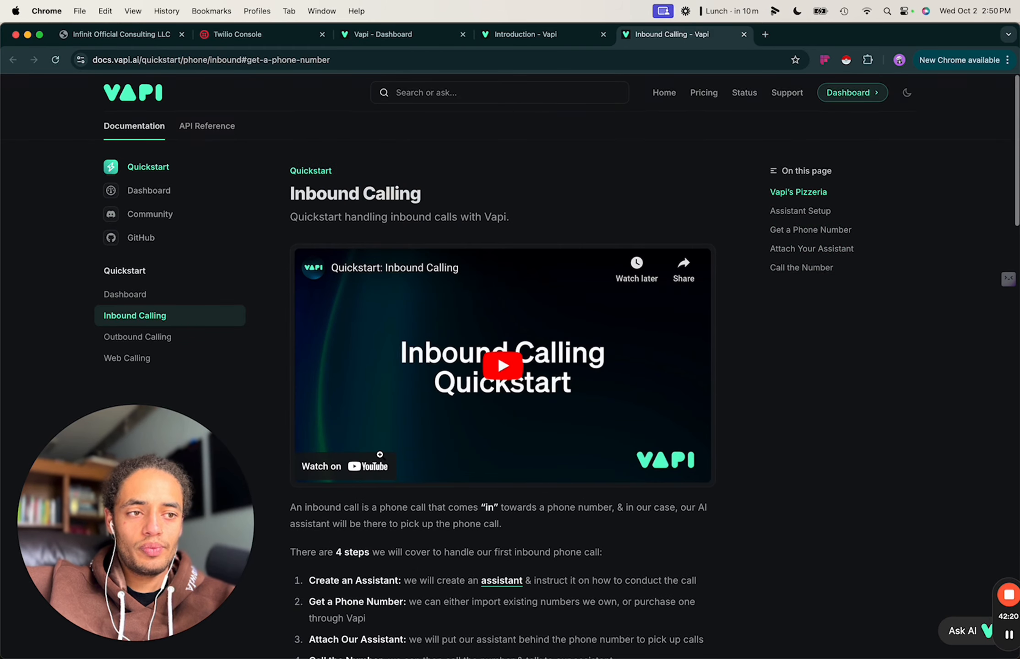
click(416, 34)
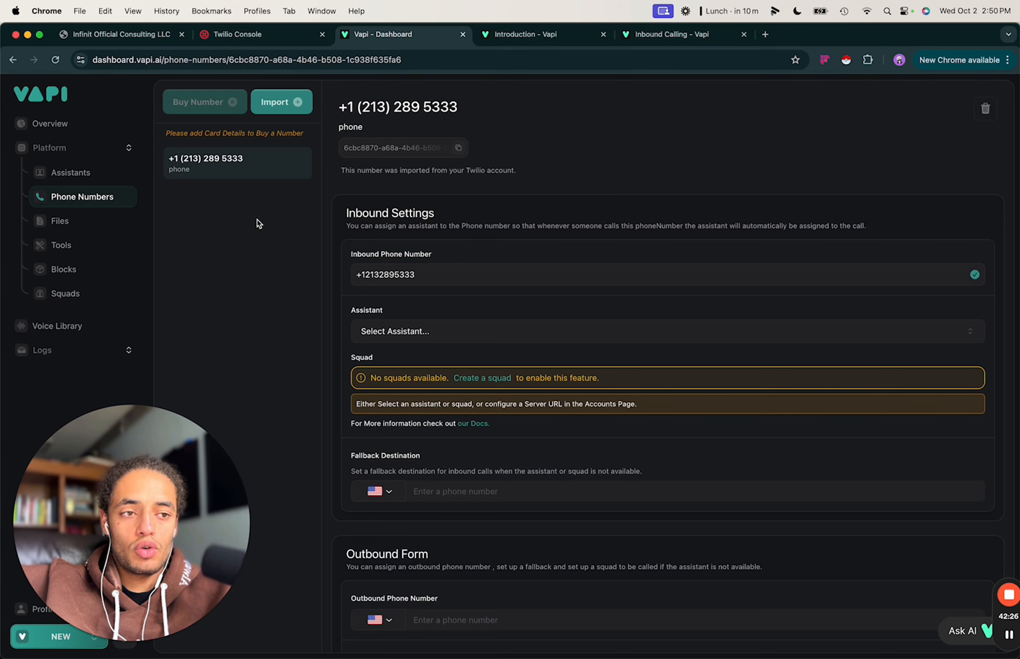
click(275, 33)
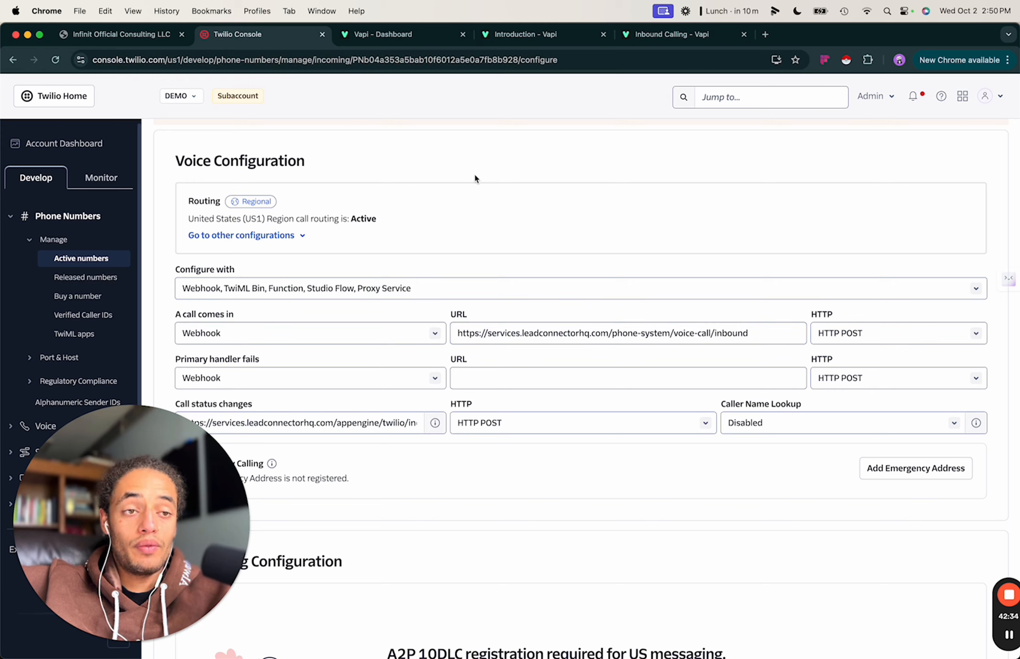
click(94, 260)
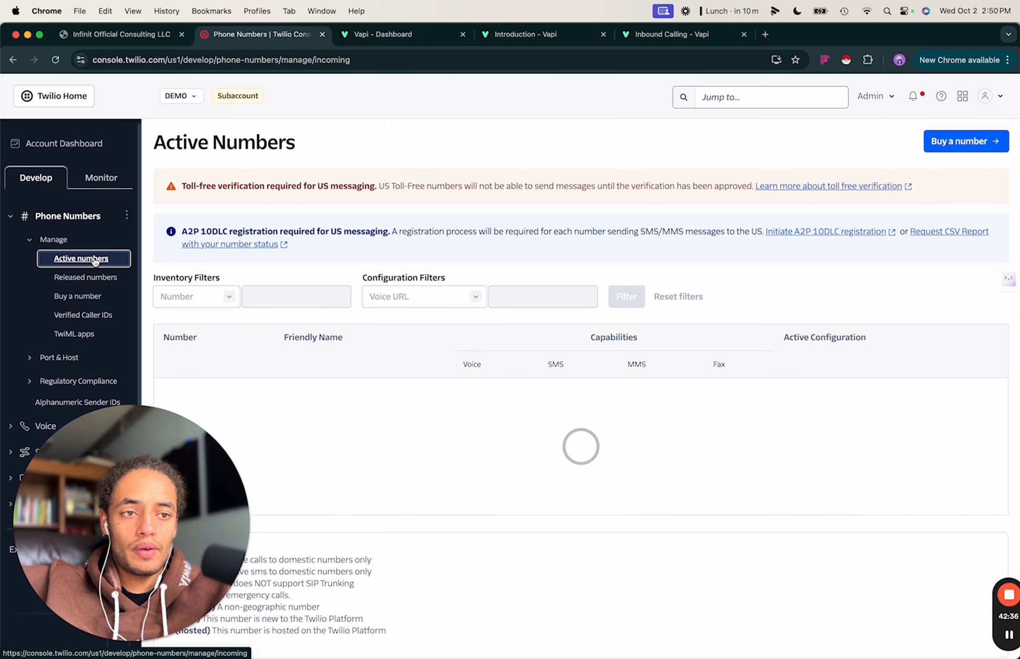
click(192, 391)
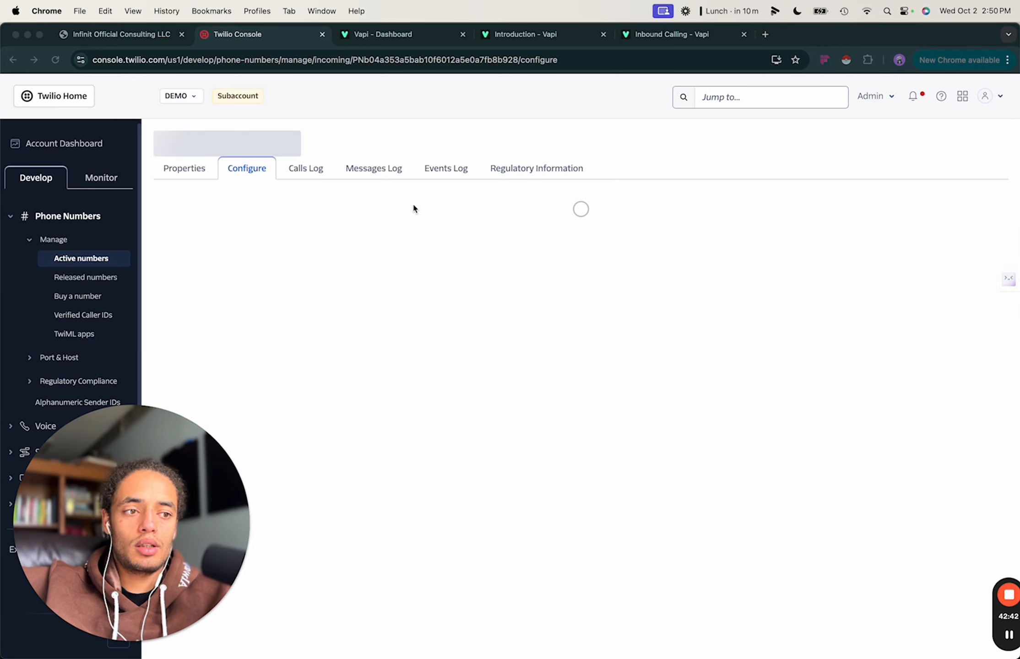
click(433, 36)
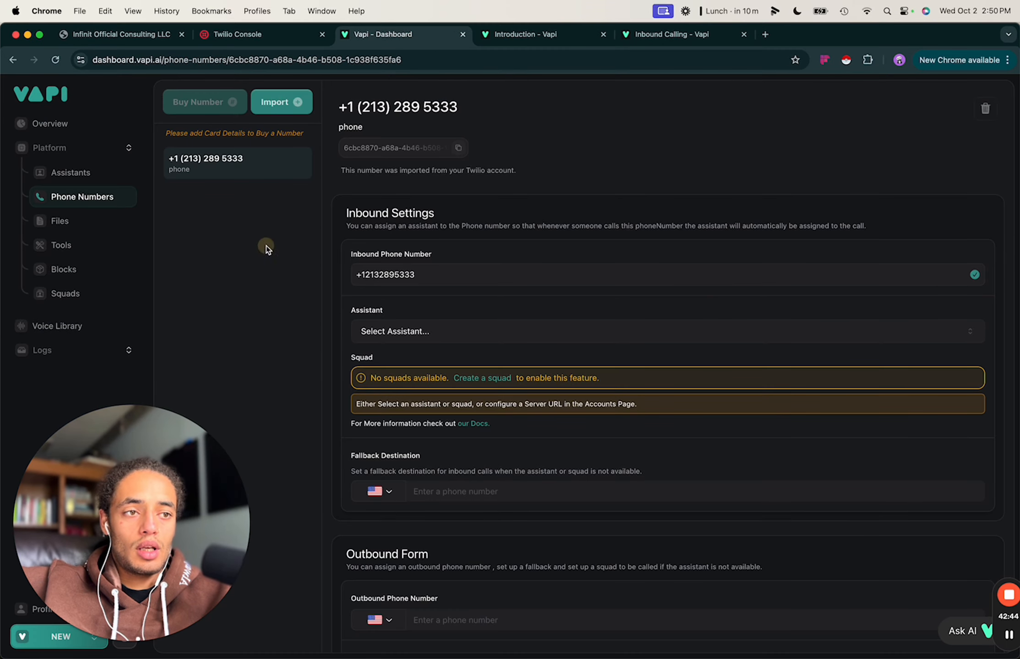
click(984, 108)
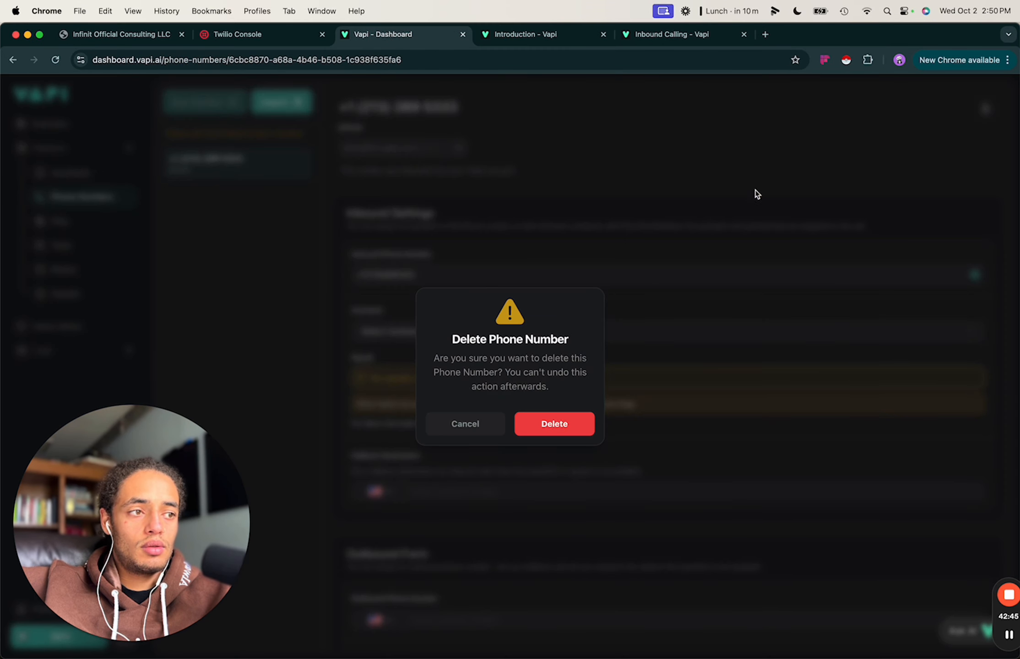
click(555, 422)
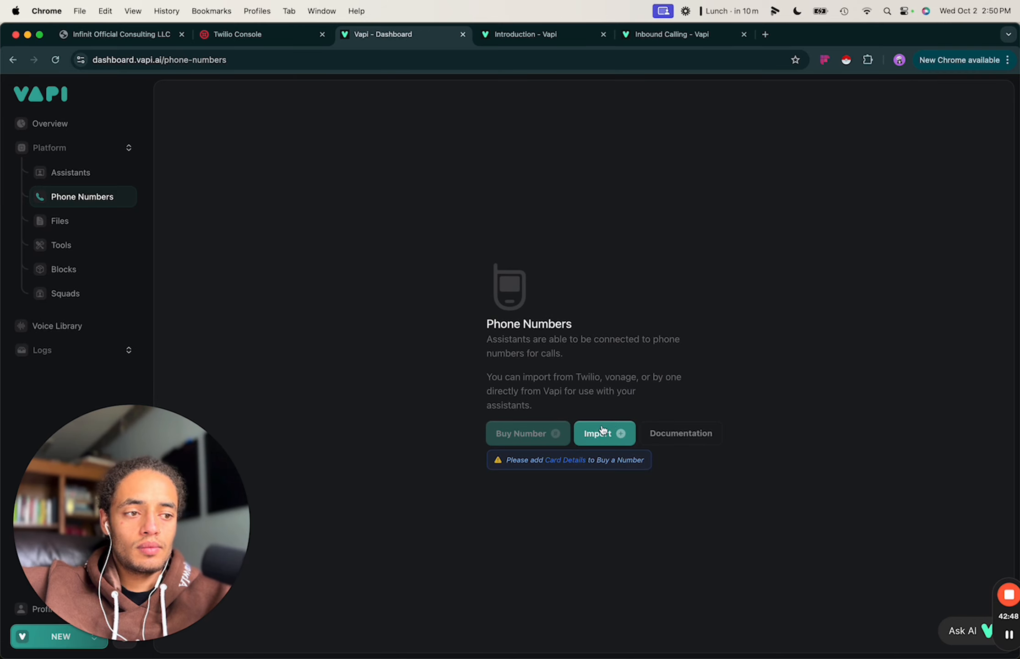
click(602, 430)
click(290, 37)
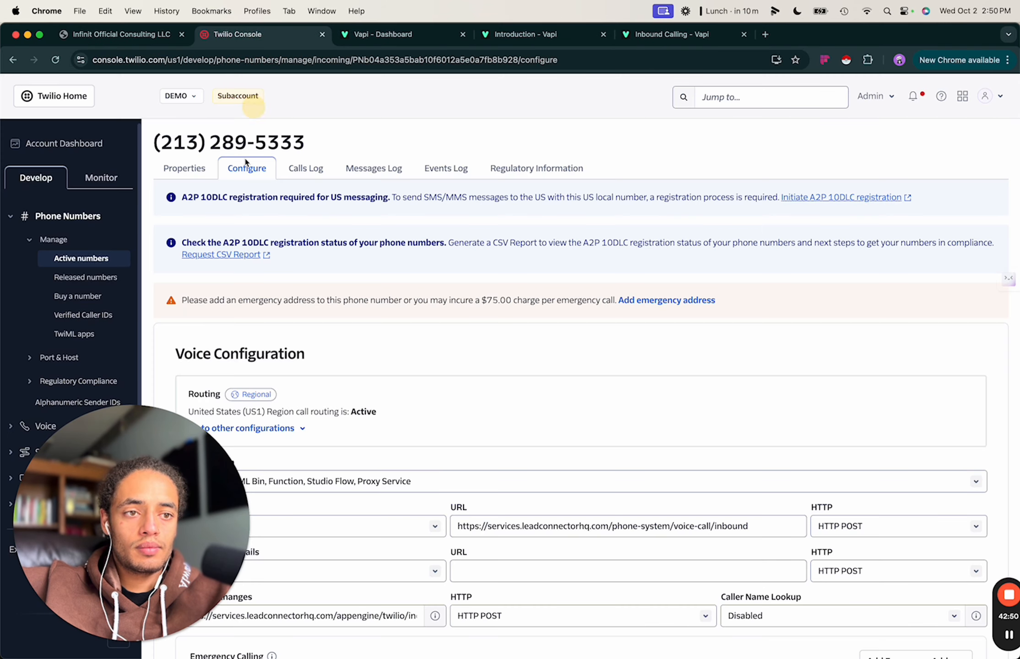
triple_click(298, 136)
key(cmd+c)
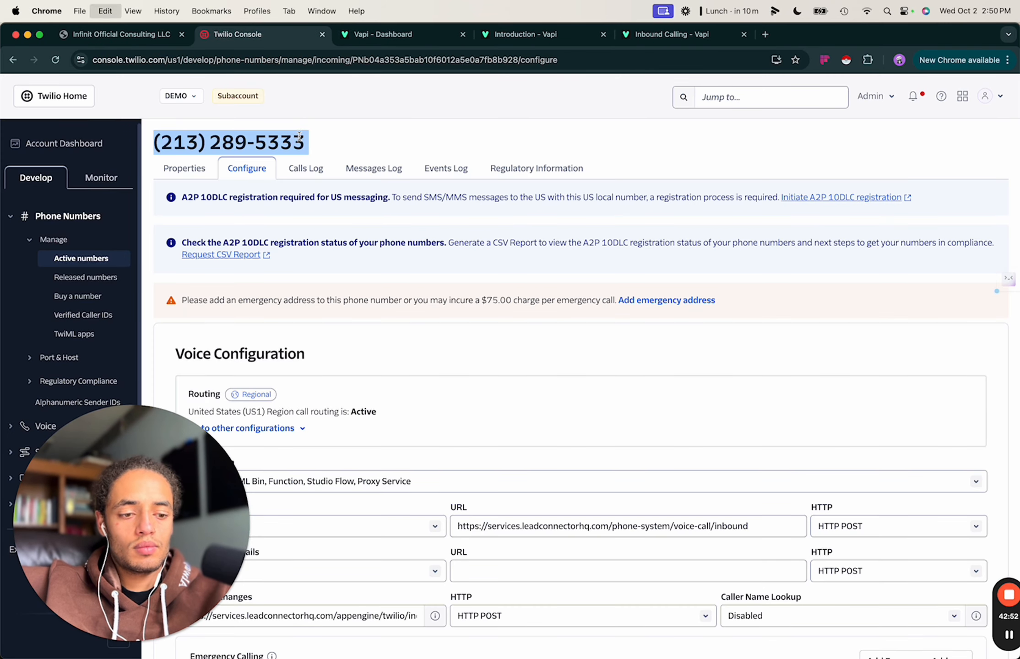
click(385, 36)
click(499, 316)
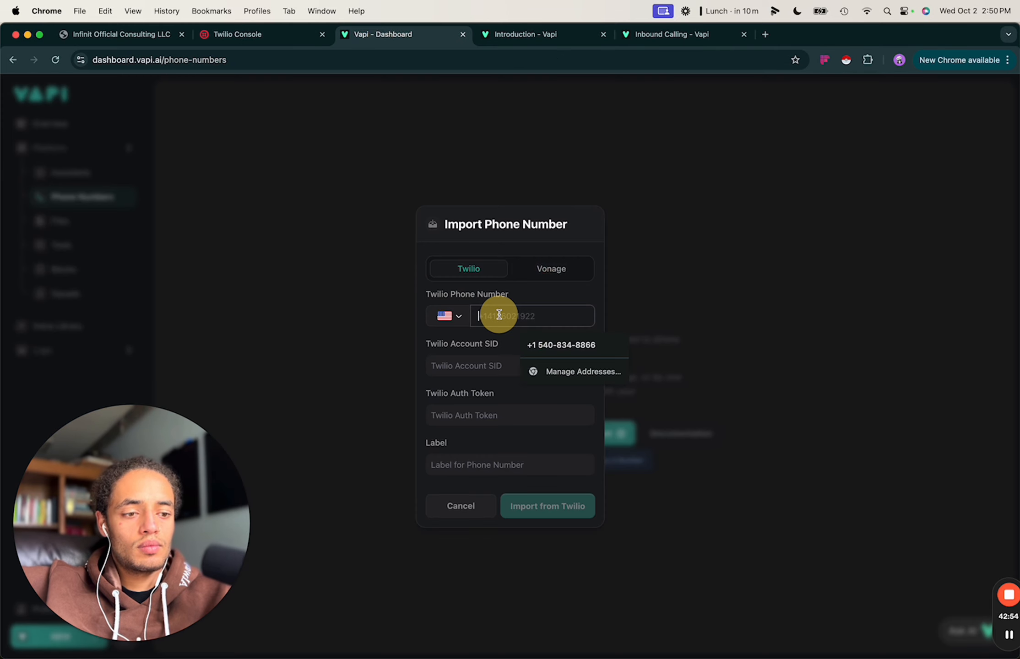
key(cmd+v)
Copy the Twilio account SID from the console dashboard into the import form.
click(227, 34)
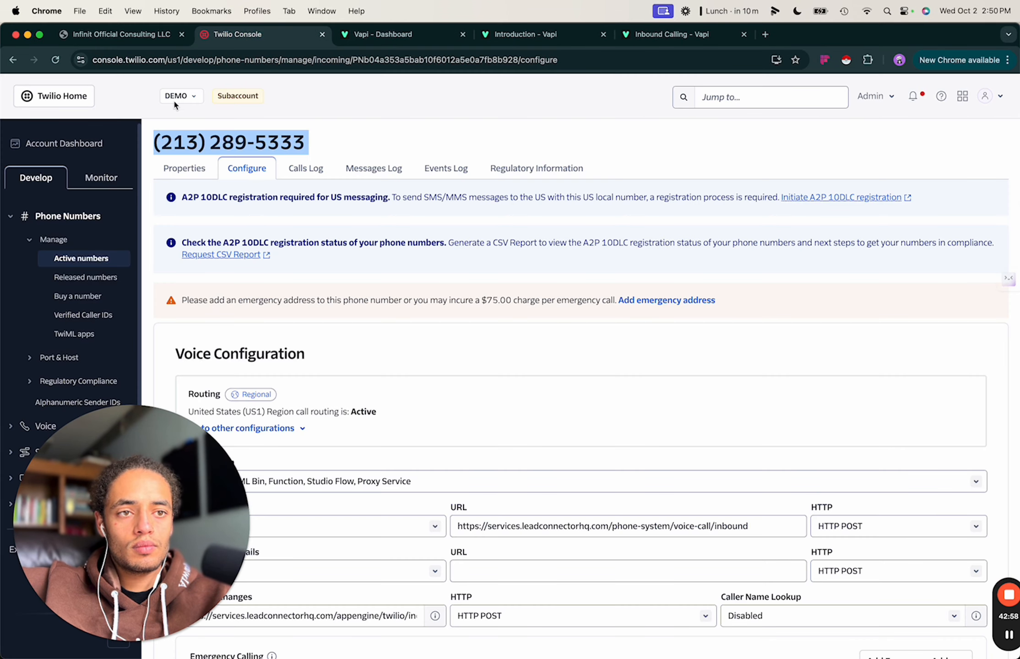
click(50, 144)
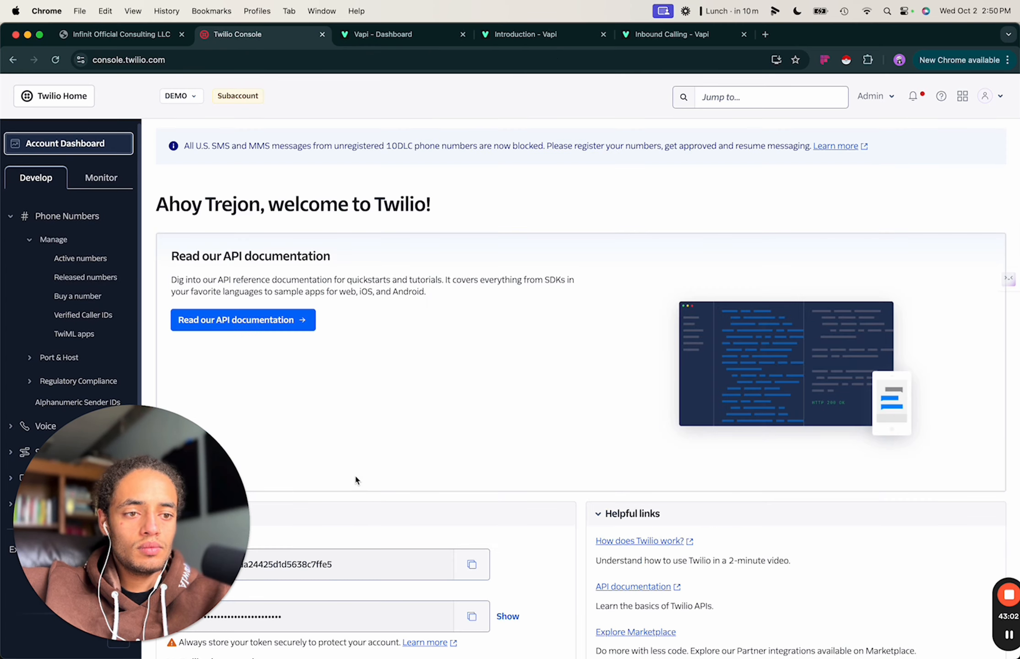
scroll(355, 477, down, 2)
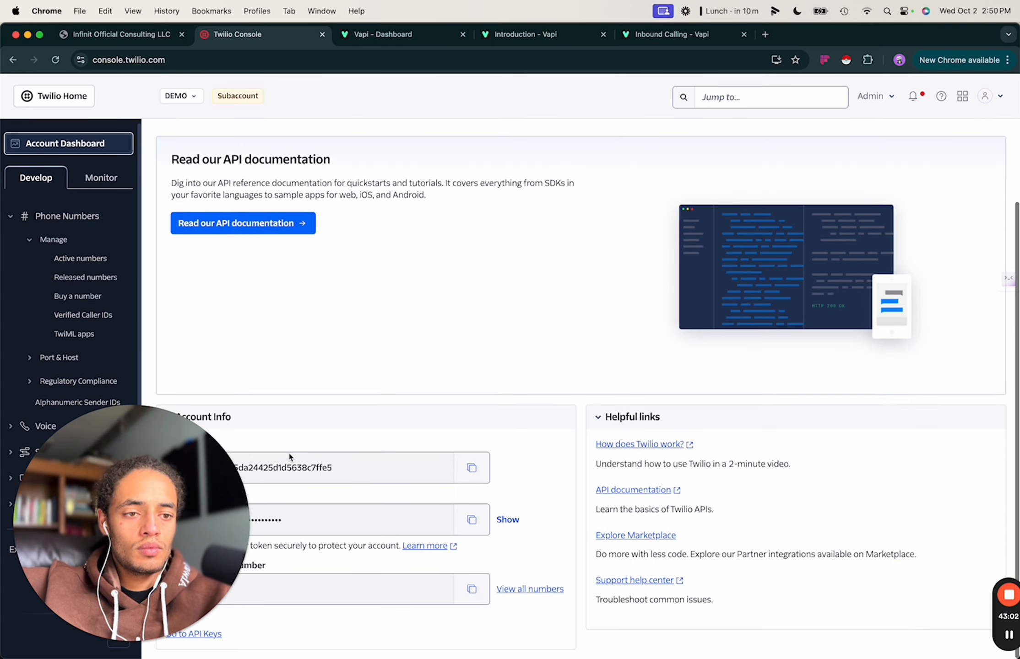
click(471, 469)
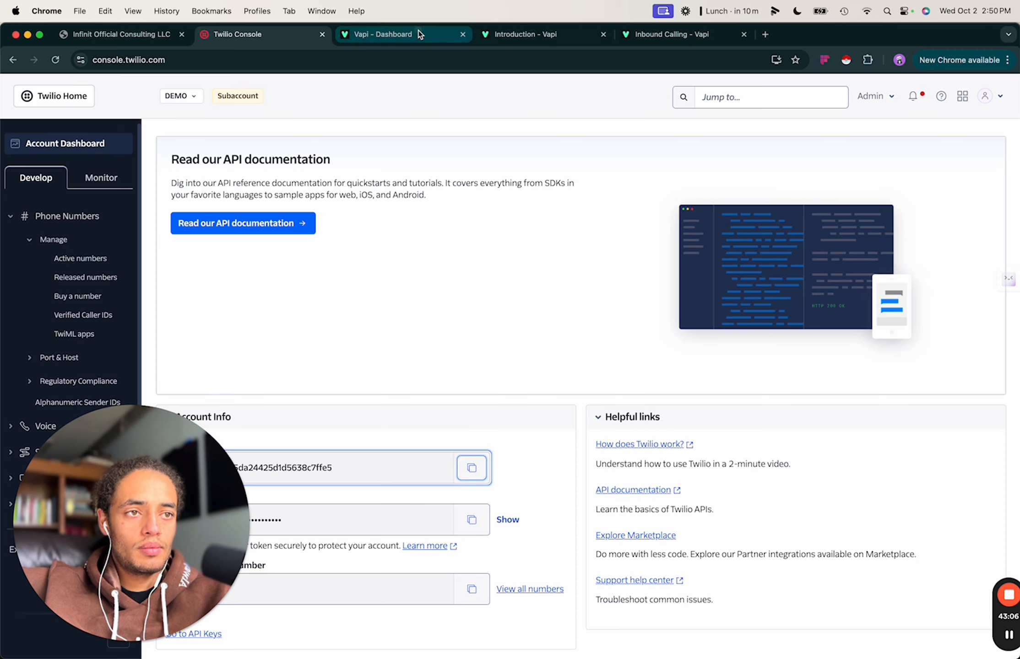
click(384, 34)
click(494, 357)
key(super+v)
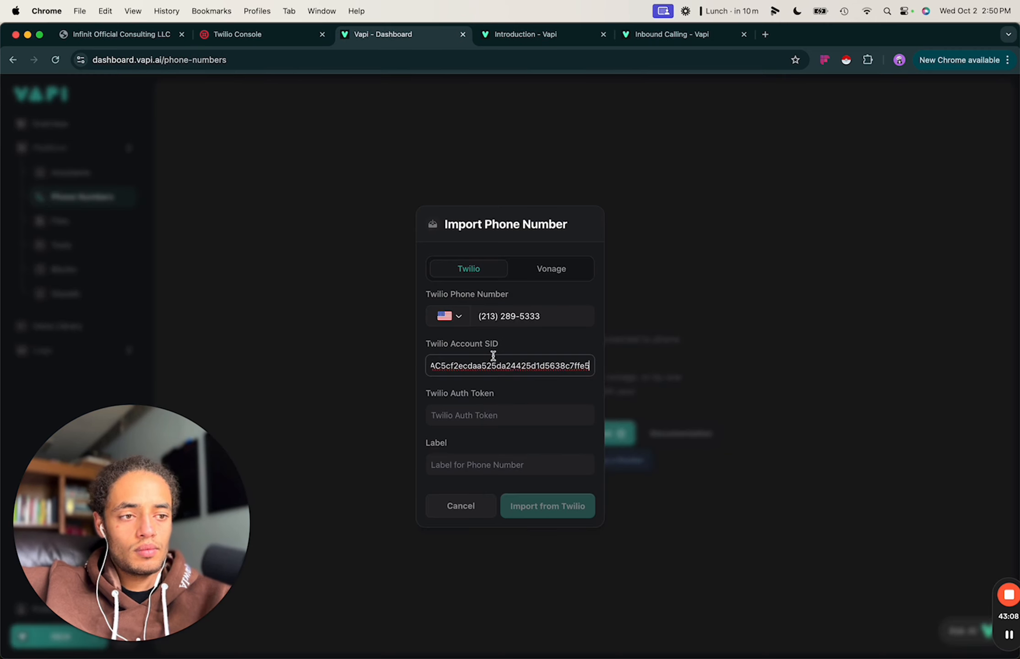
Paste the Twilio auth token, label the number 'phone', and import it from Twilio.
click(258, 36)
click(472, 519)
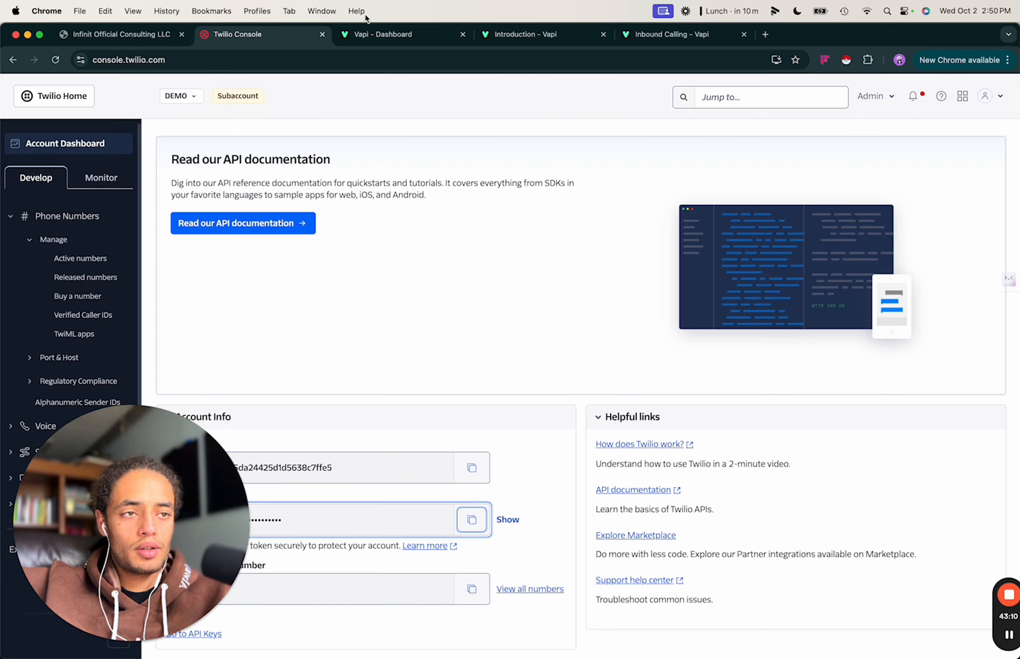
click(402, 46)
click(478, 416)
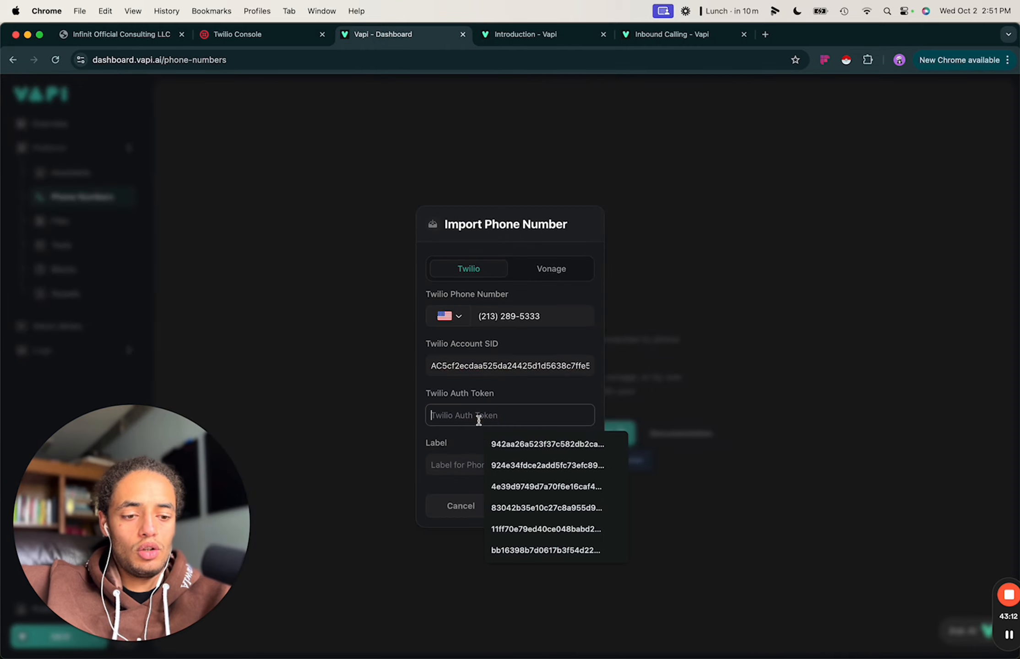
key(super+v)
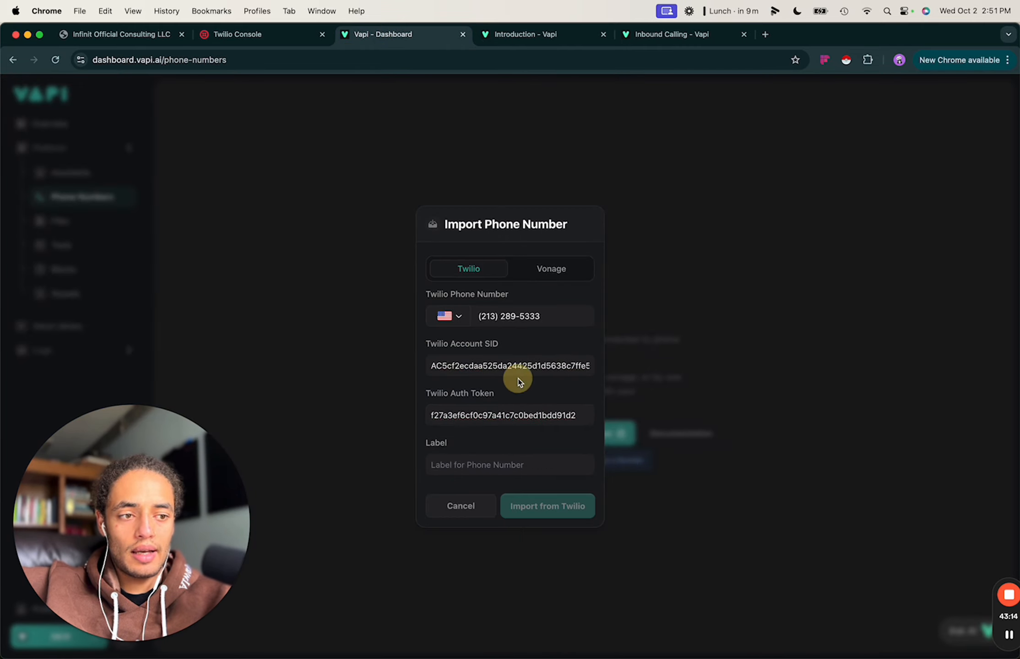
click(457, 466)
text(phone)
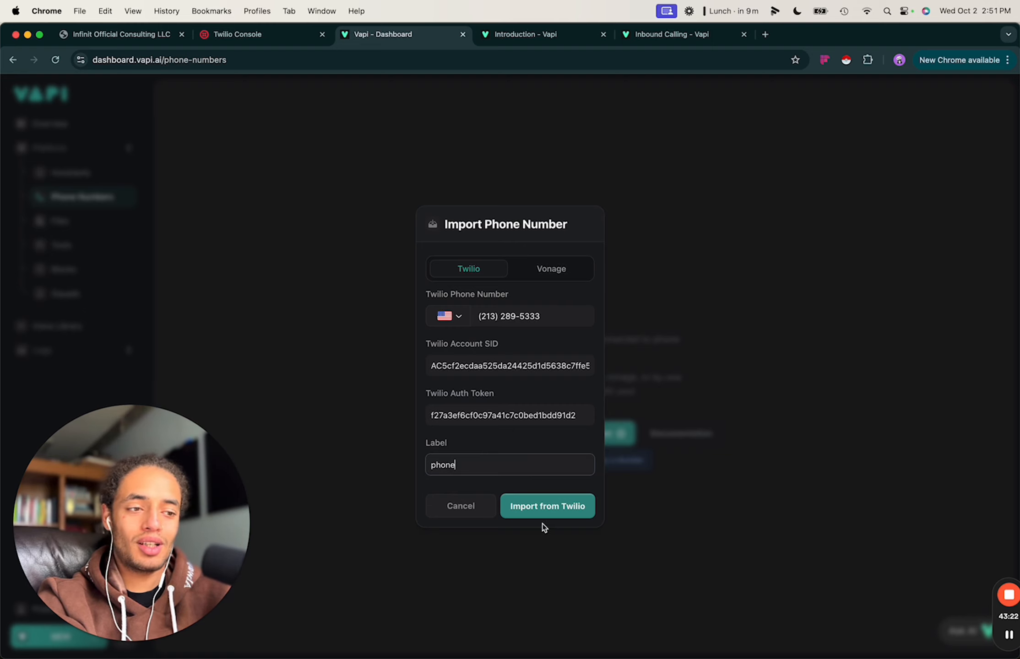
click(540, 511)
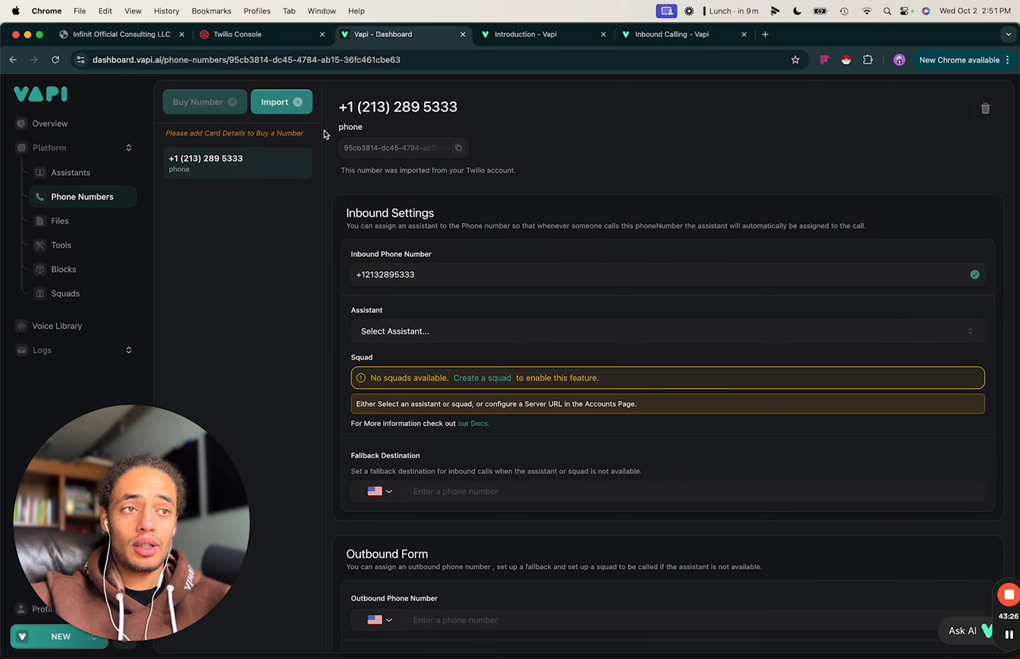
click(255, 35)
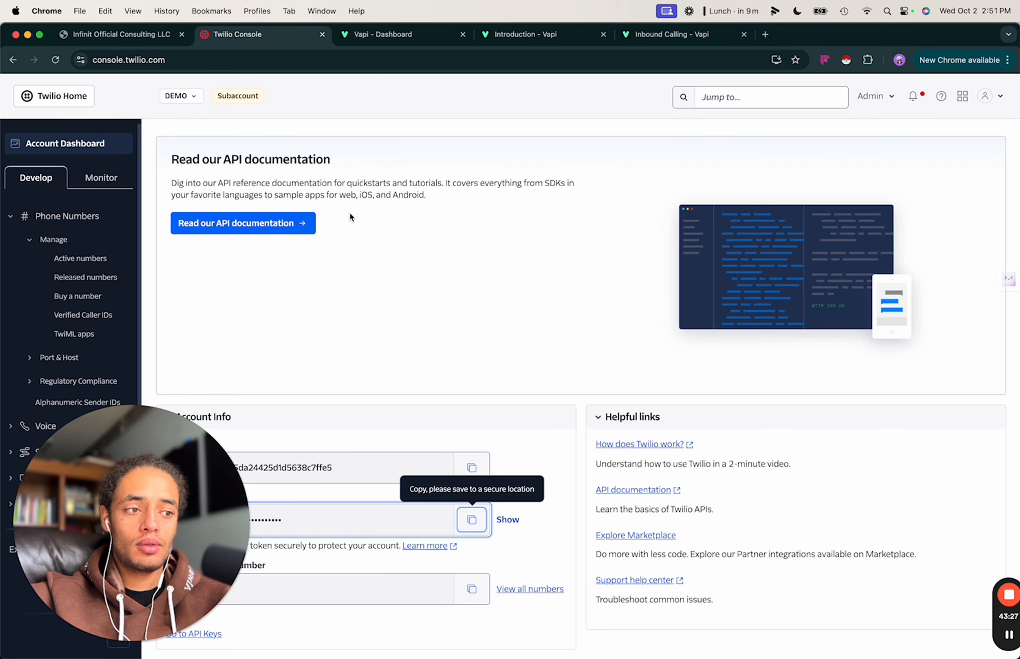
Confirm the number's Twilio voice webhook now points to Vapi, then return to GoHighLevel Phone Numbers.
click(62, 255)
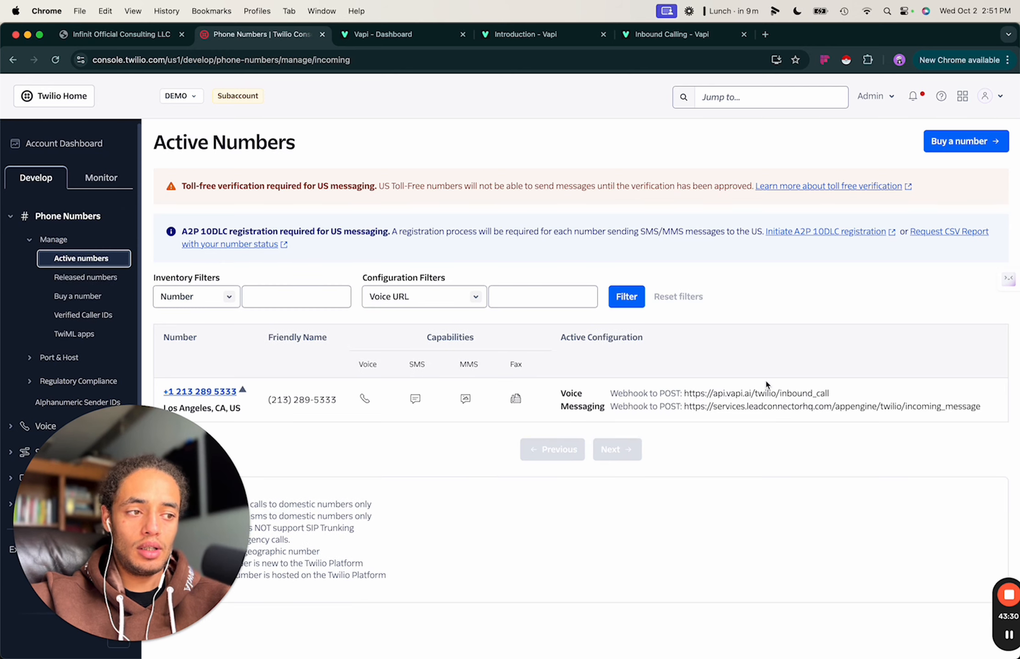
drag(831, 395, 711, 399)
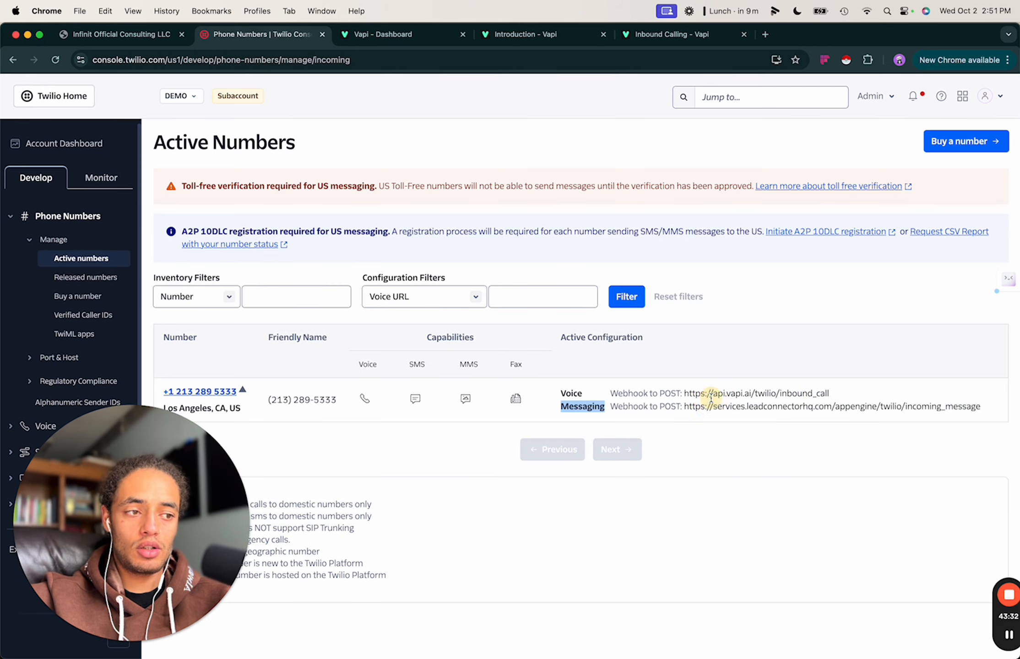
click(208, 393)
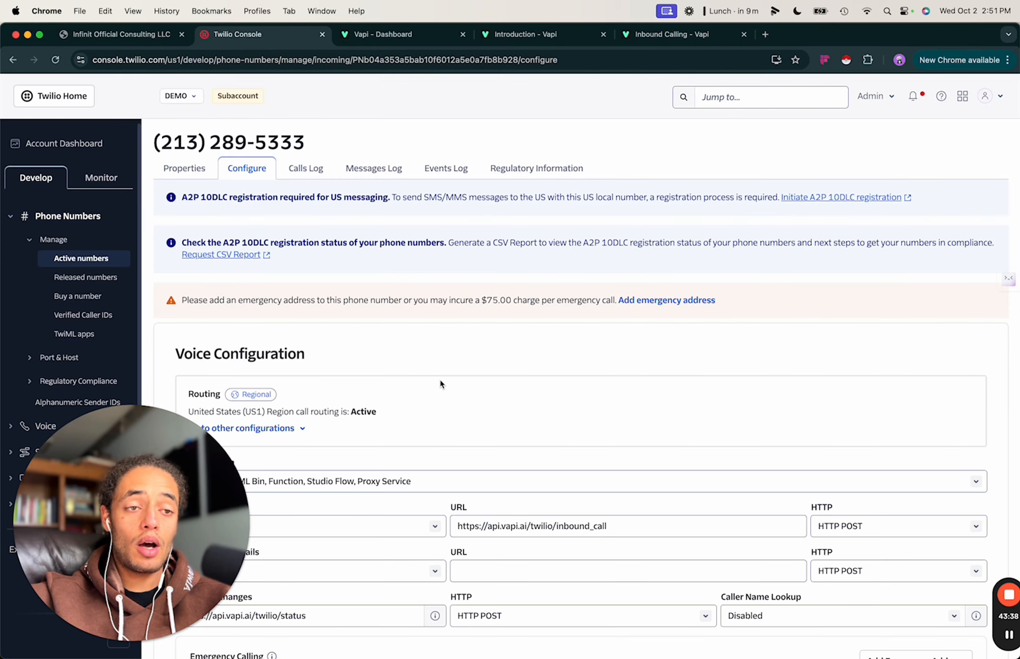
scroll(470, 414, down, 2)
scroll(470, 413, up, 2)
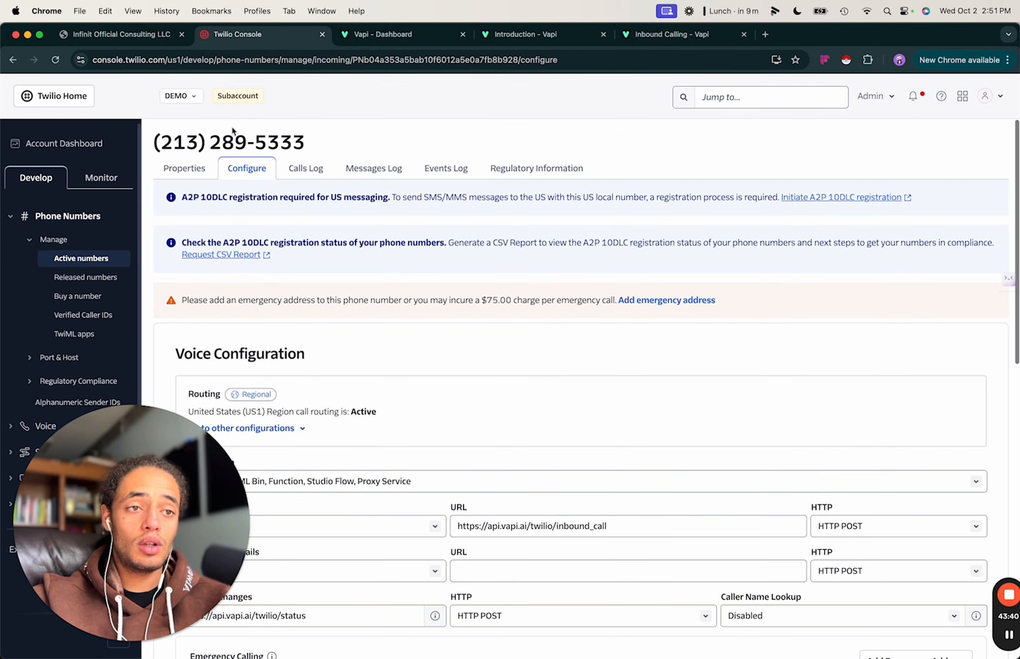
scroll(554, 401, down, 4)
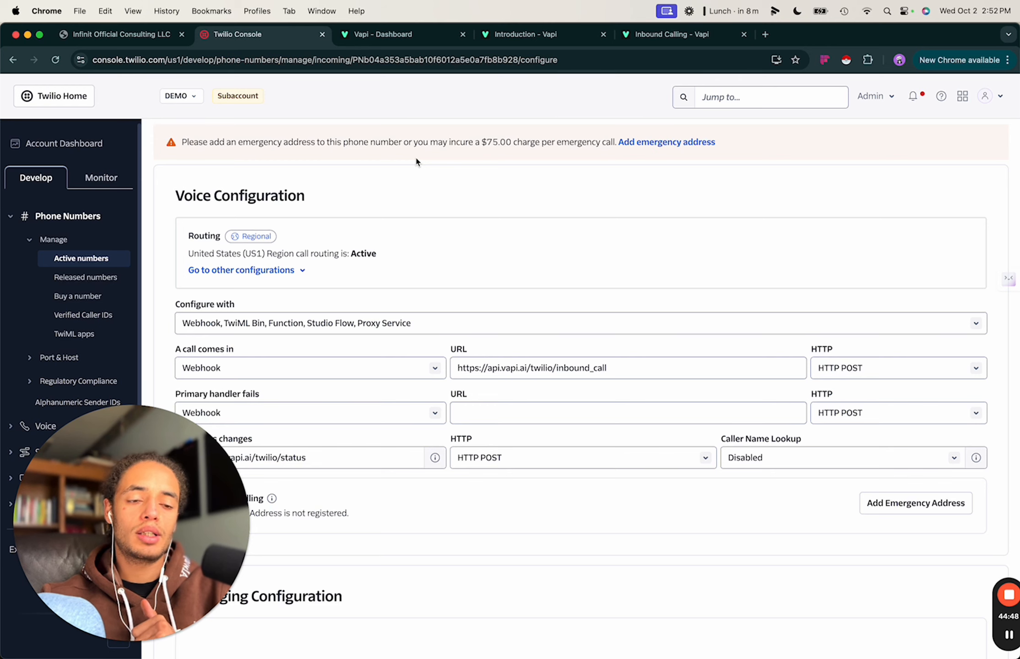
click(413, 37)
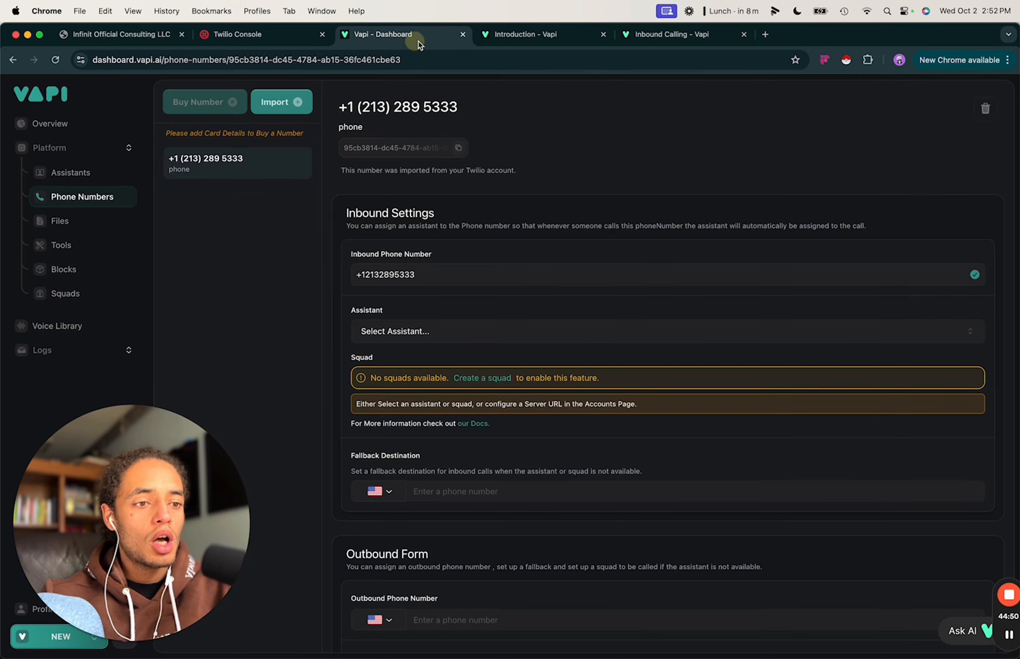
click(144, 36)
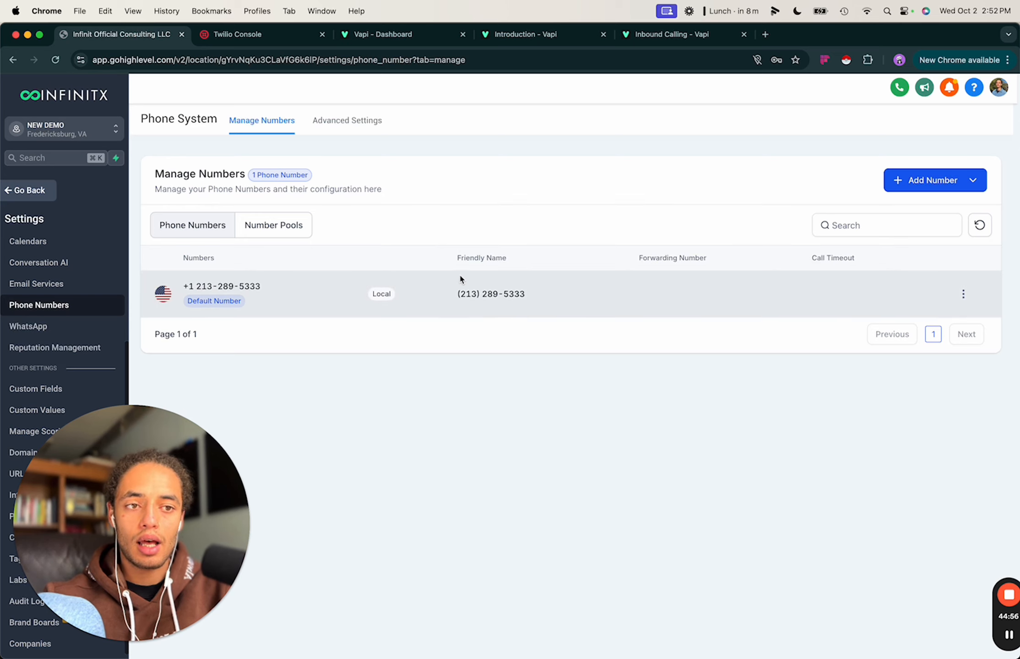
Exit GoHighLevel settings through Conversations and open Contacts showing the single test contact.
click(33, 262)
click(25, 241)
click(29, 200)
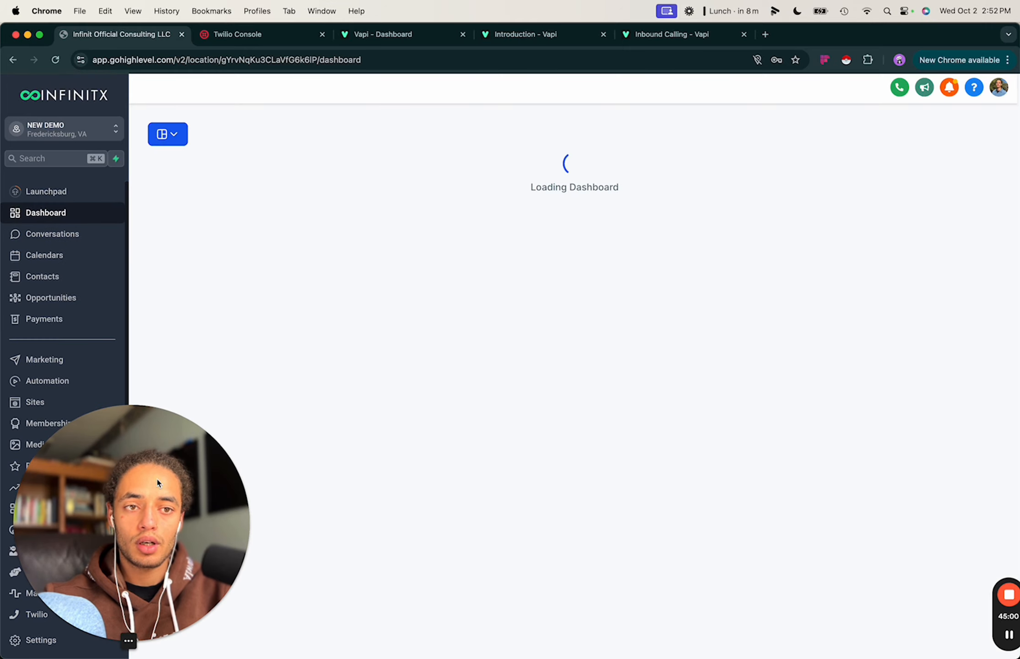
click(46, 234)
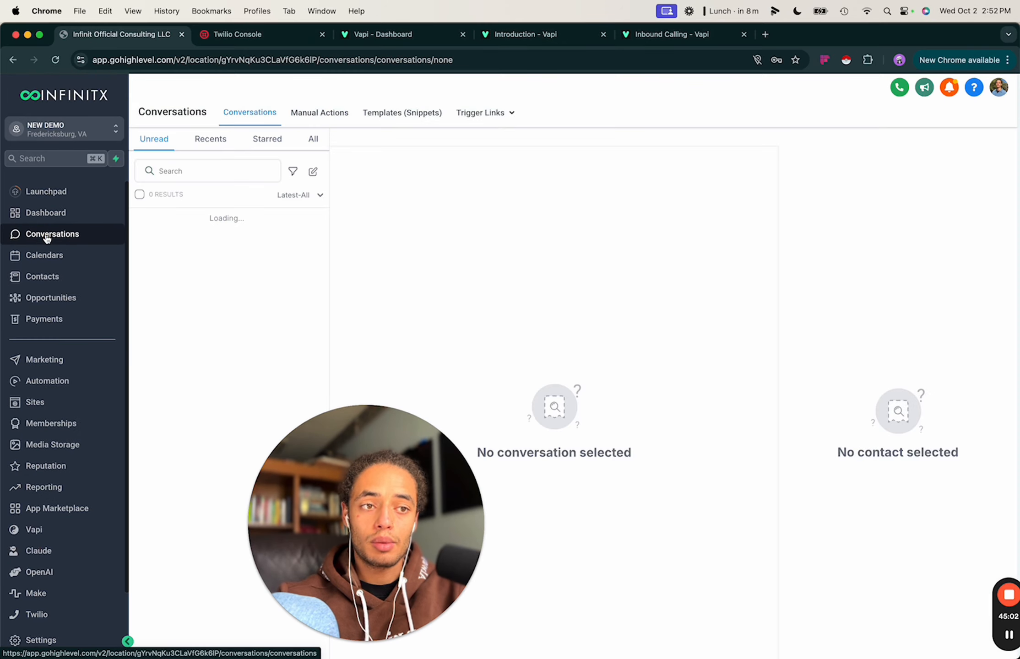
drag(342, 486, 631, 486)
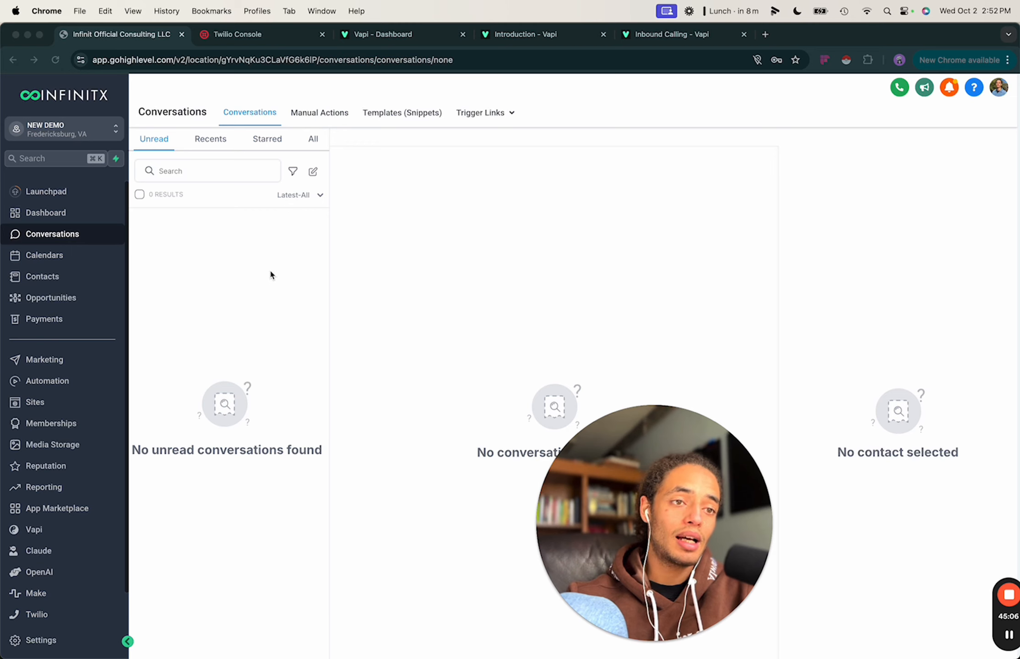
click(213, 224)
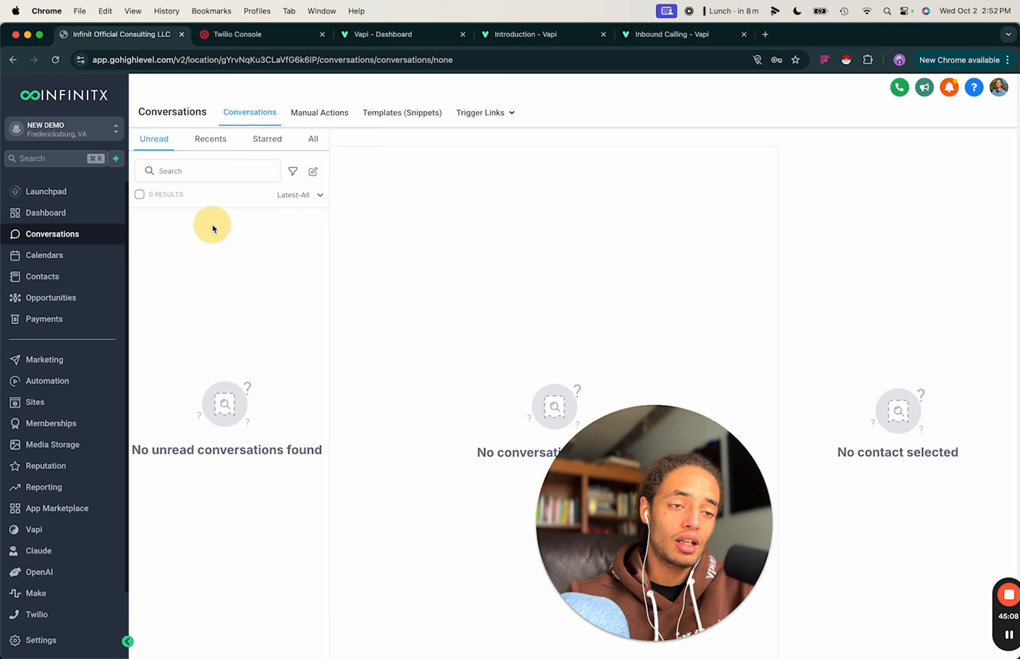
click(46, 274)
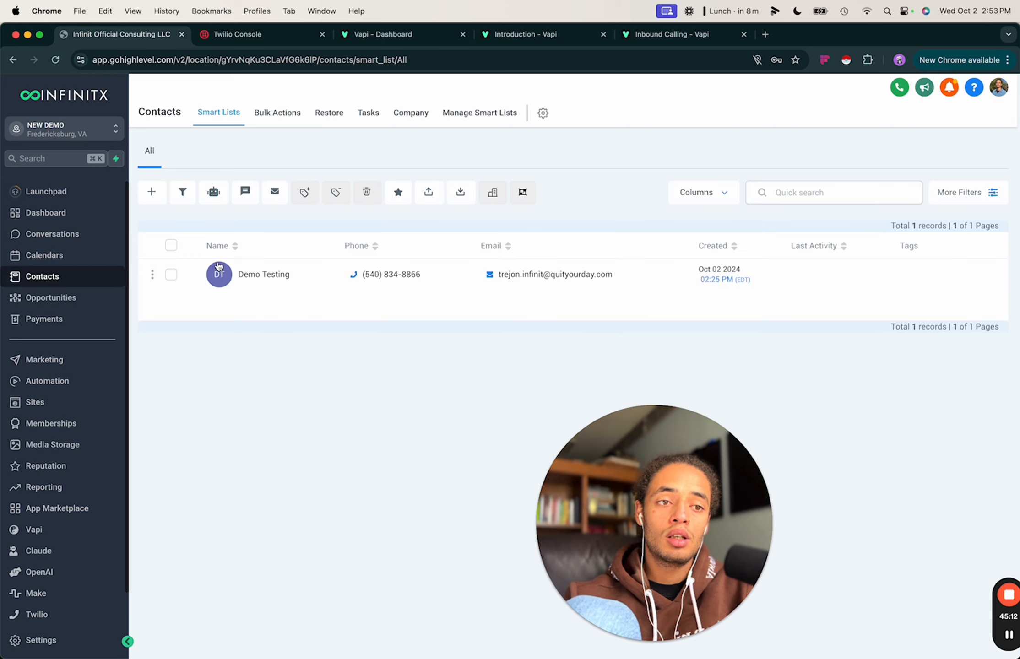
Send the test SMS 'hghg' to the demo contact and read its A2P registration pending error.
click(300, 268)
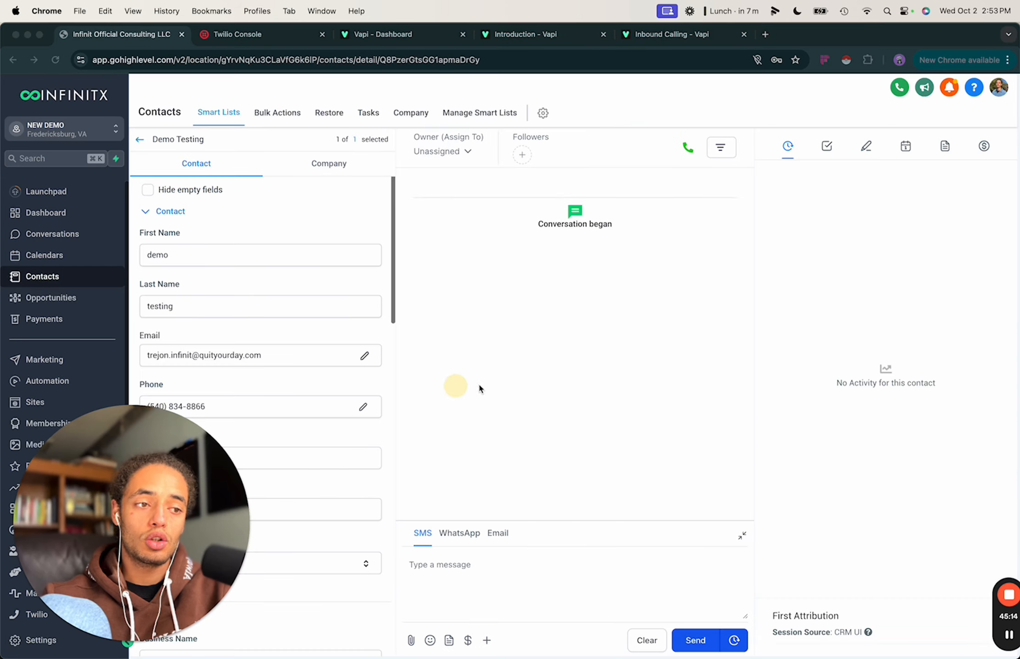
click(565, 221)
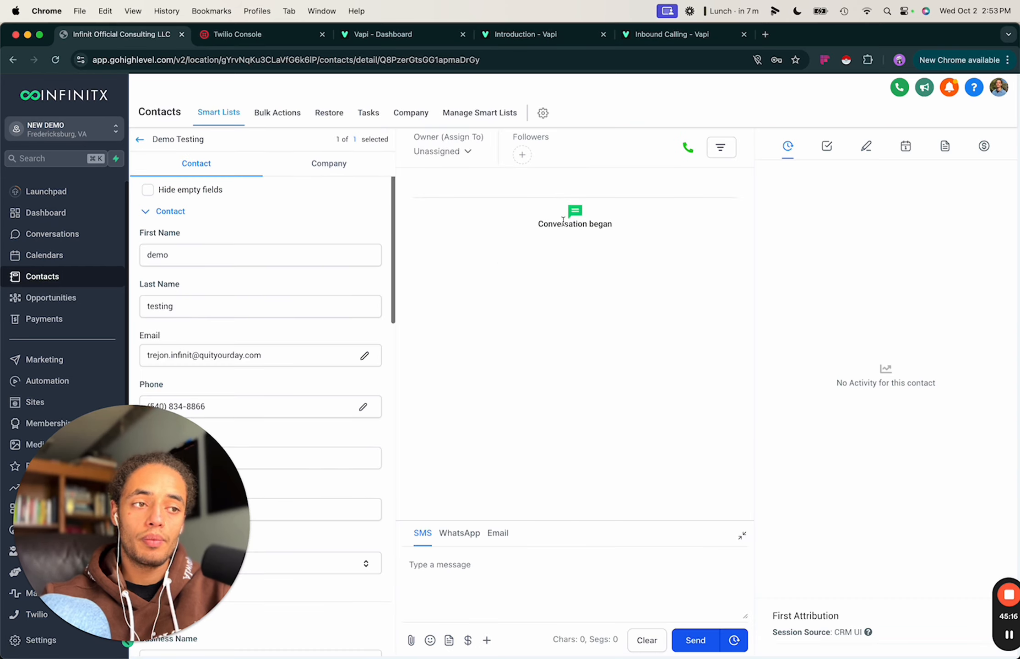
click(484, 570)
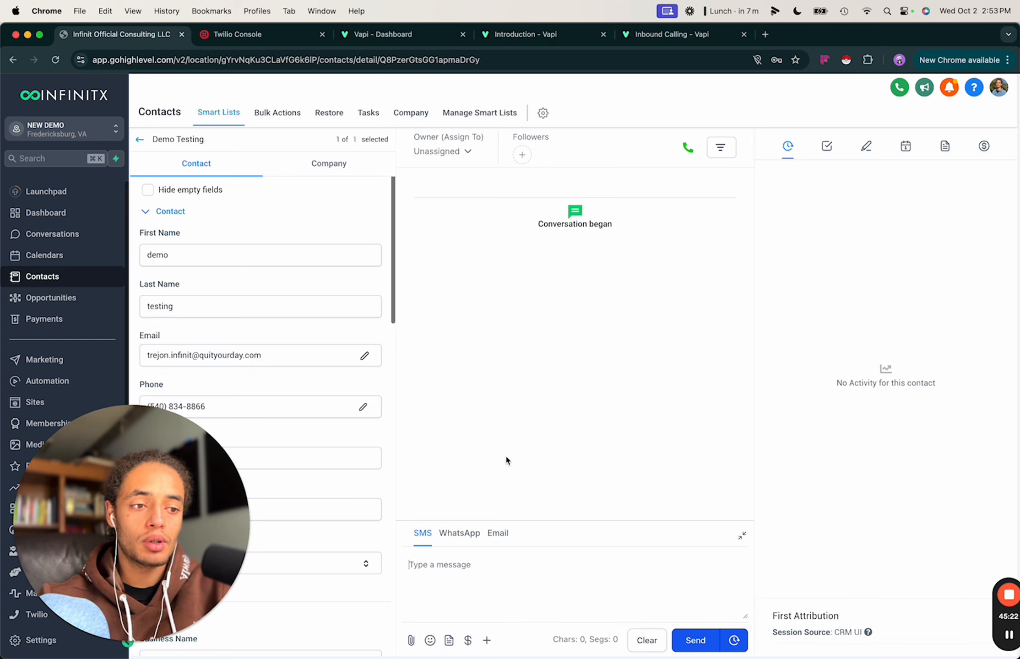
text(hghgh)
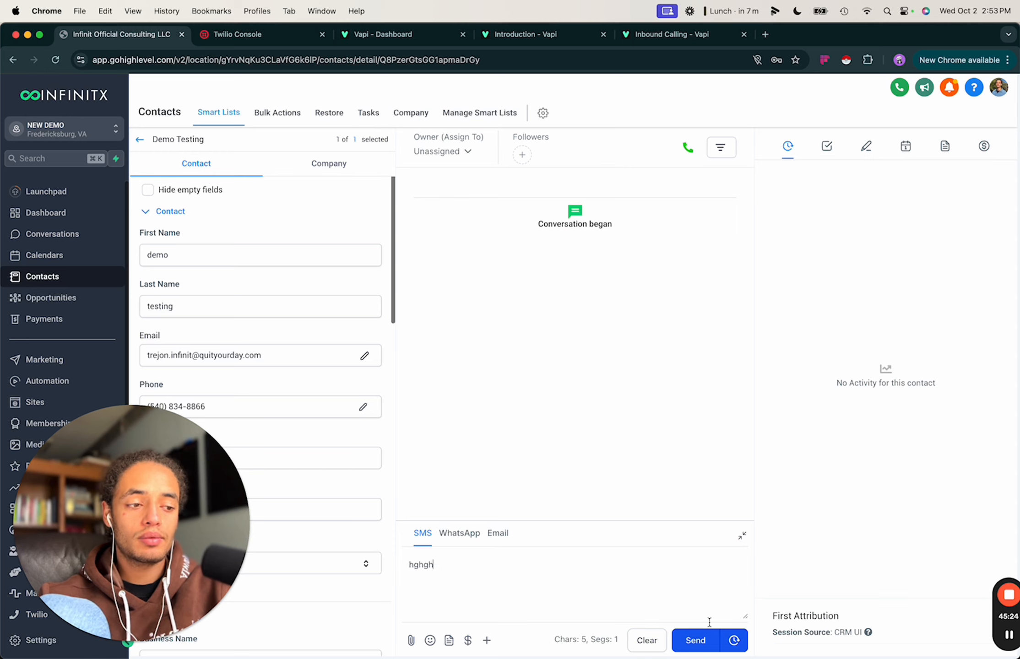
click(705, 643)
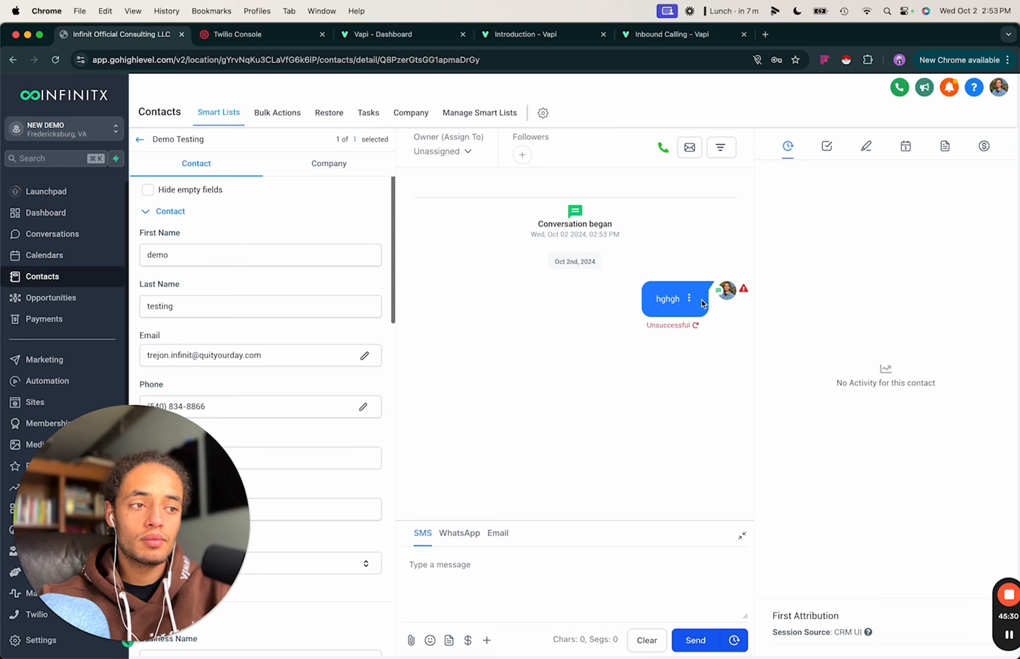
mouse_move(742, 290)
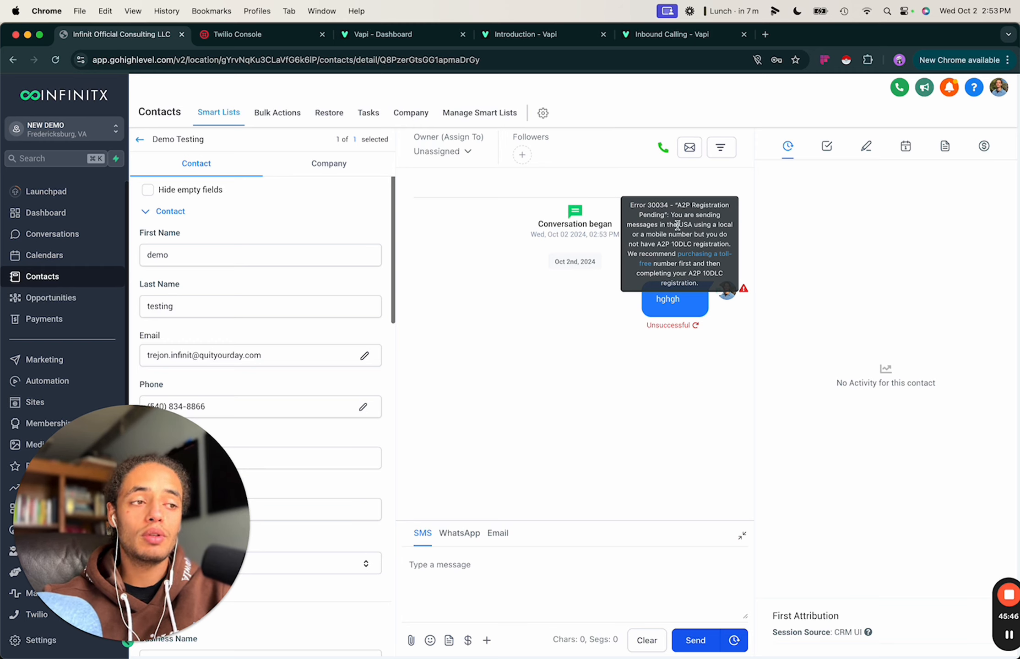
drag(678, 207, 699, 275)
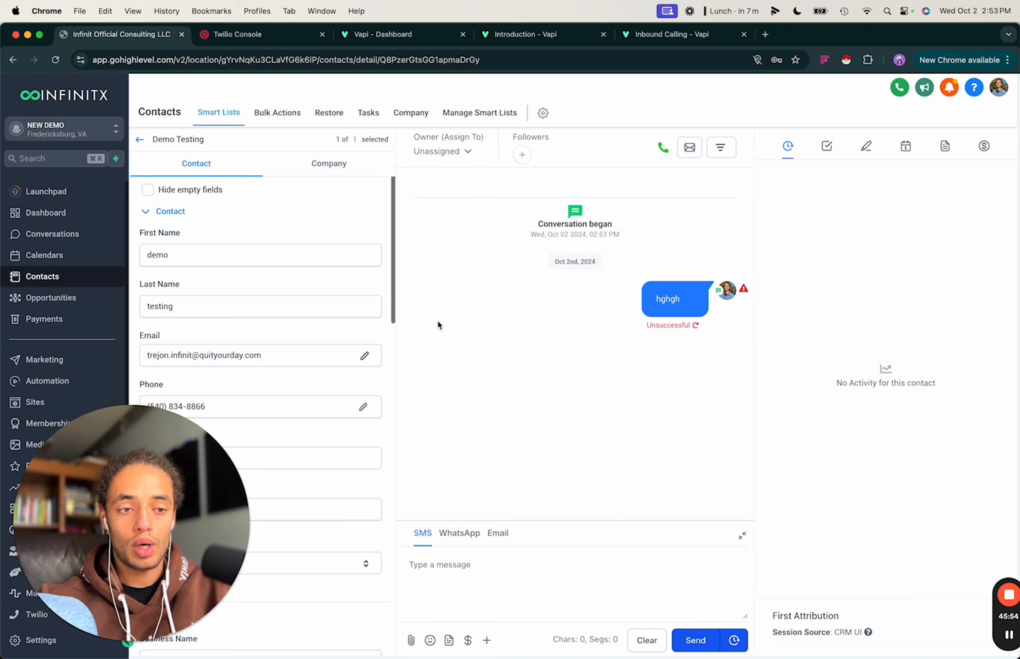
drag(98, 525, 258, 472)
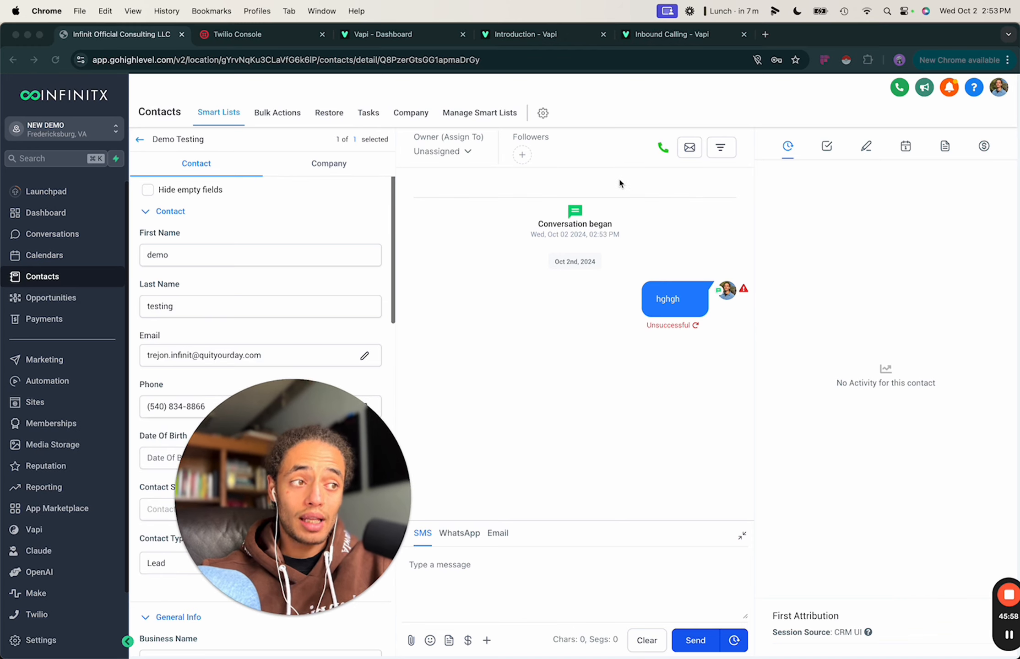
click(525, 244)
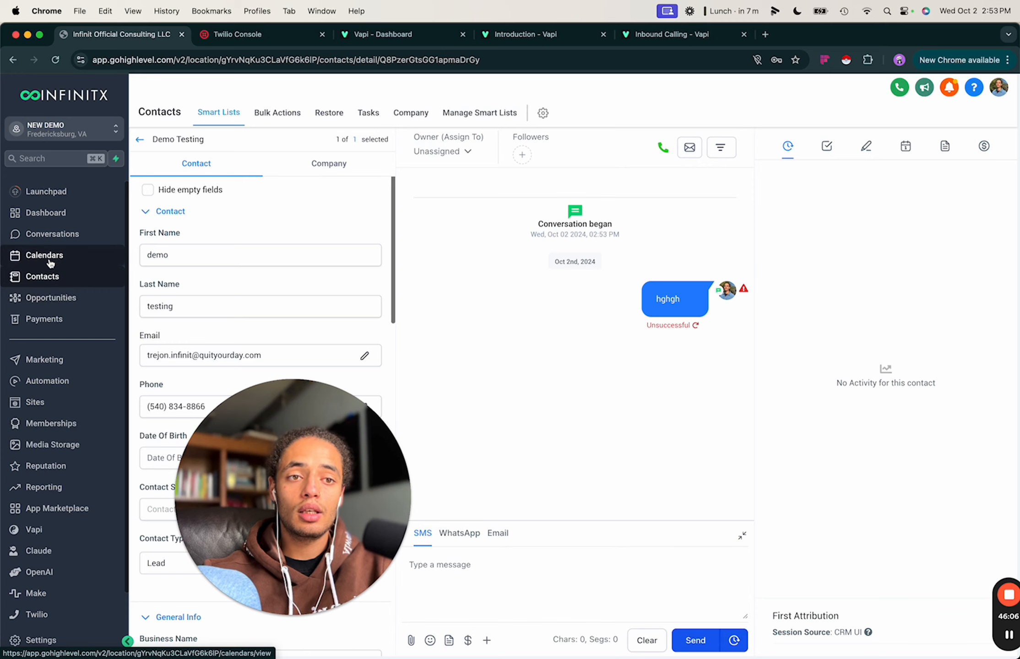
Open Calendar Settings from Calendars and browse through to the Integrations settings page.
click(51, 260)
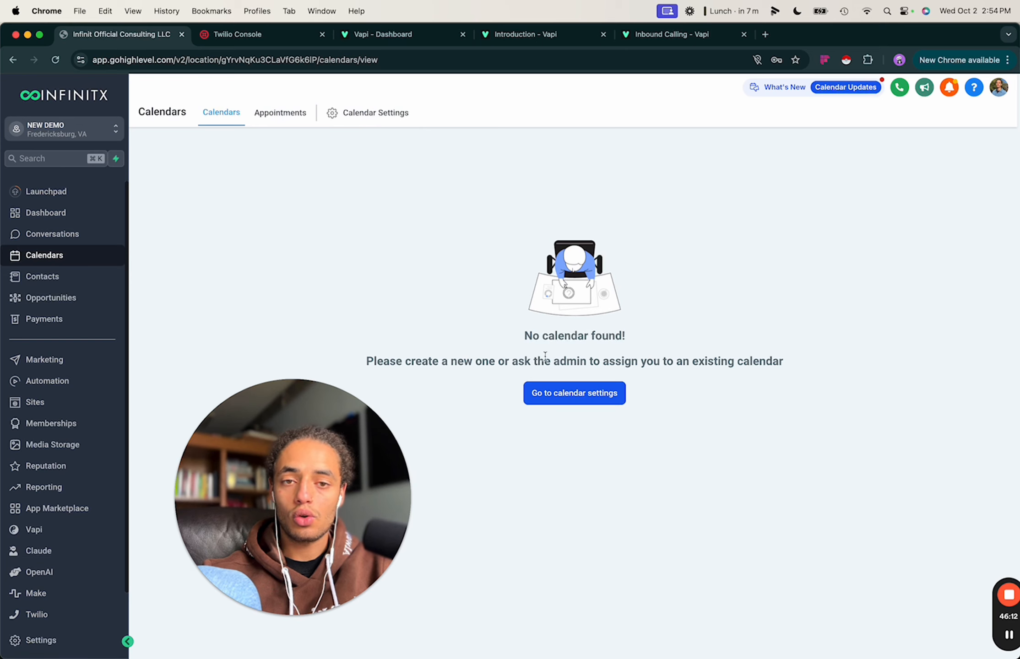
click(572, 393)
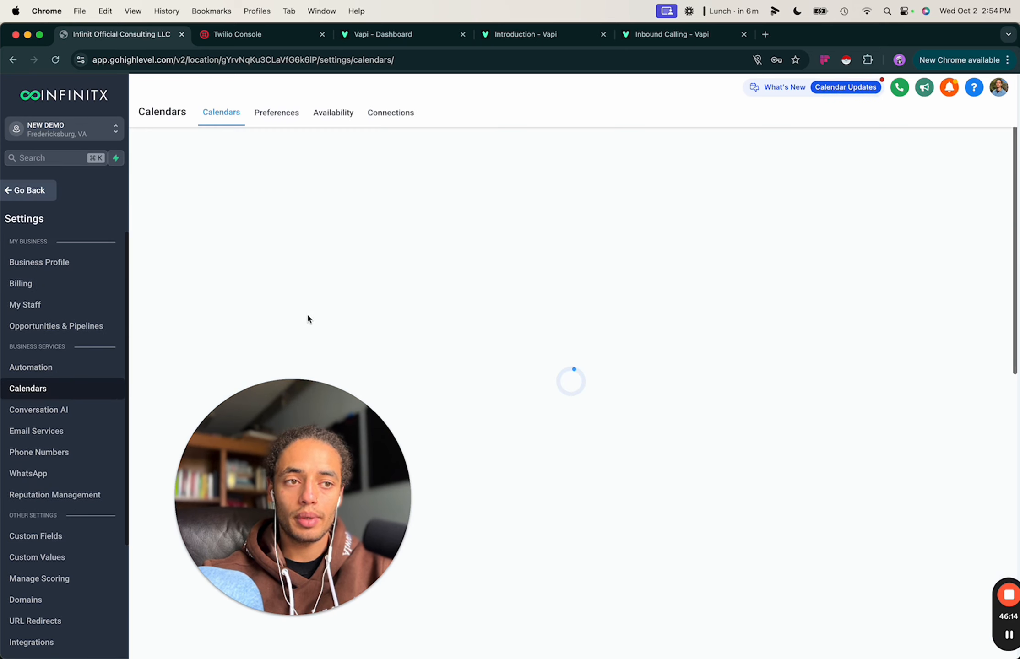
drag(272, 459, 590, 485)
click(236, 240)
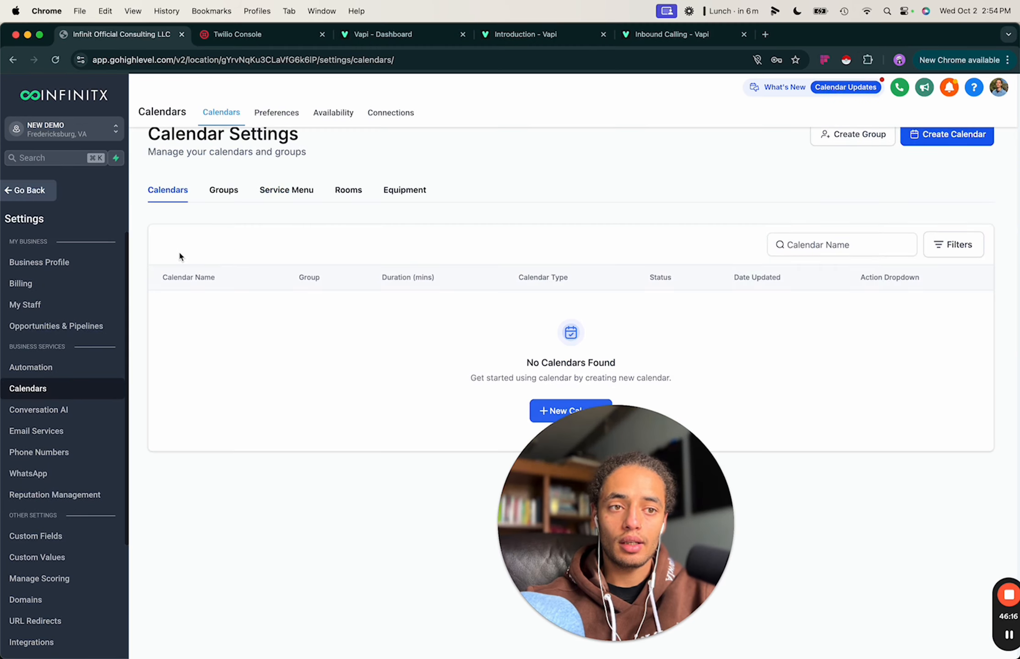
drag(640, 535, 866, 534)
click(398, 410)
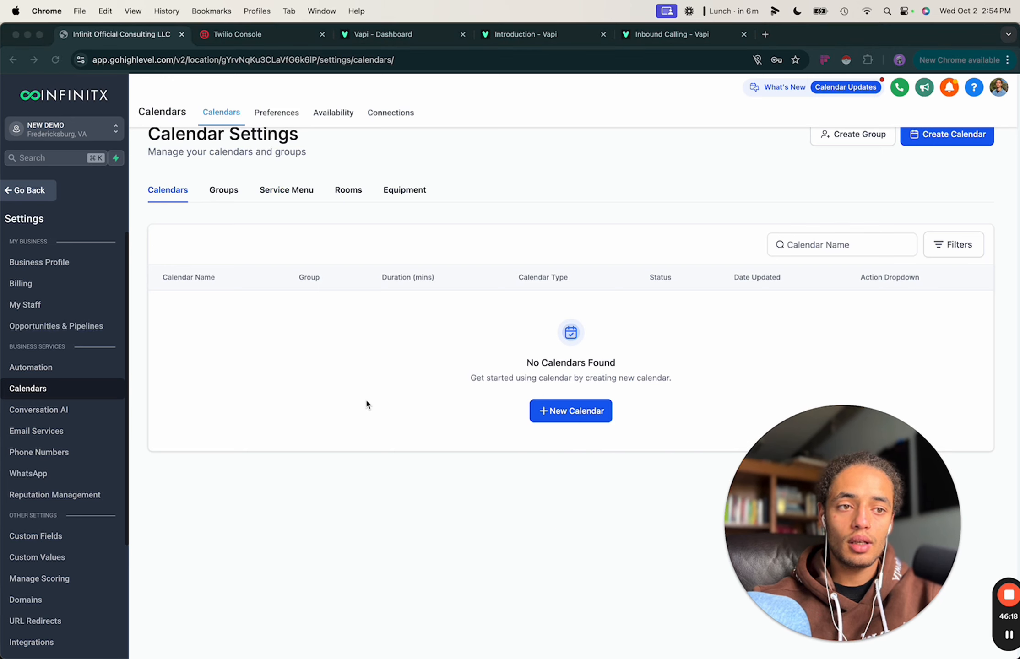
scroll(69, 549, down, 5)
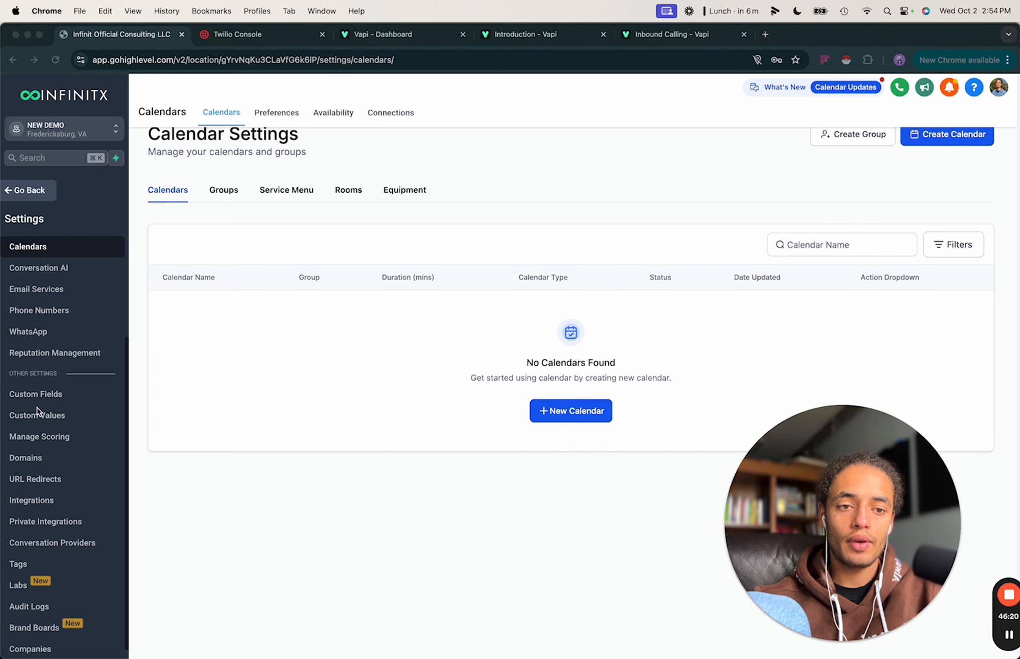
click(37, 502)
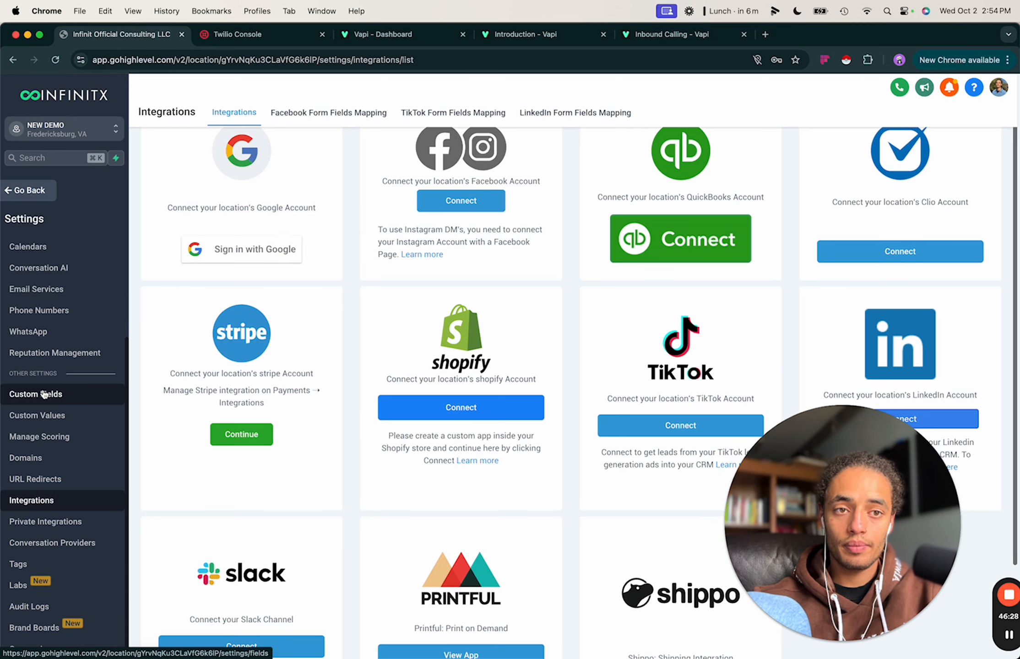
Reopen Calendar Settings, view Connections, then return to the still-empty calendars list.
click(35, 191)
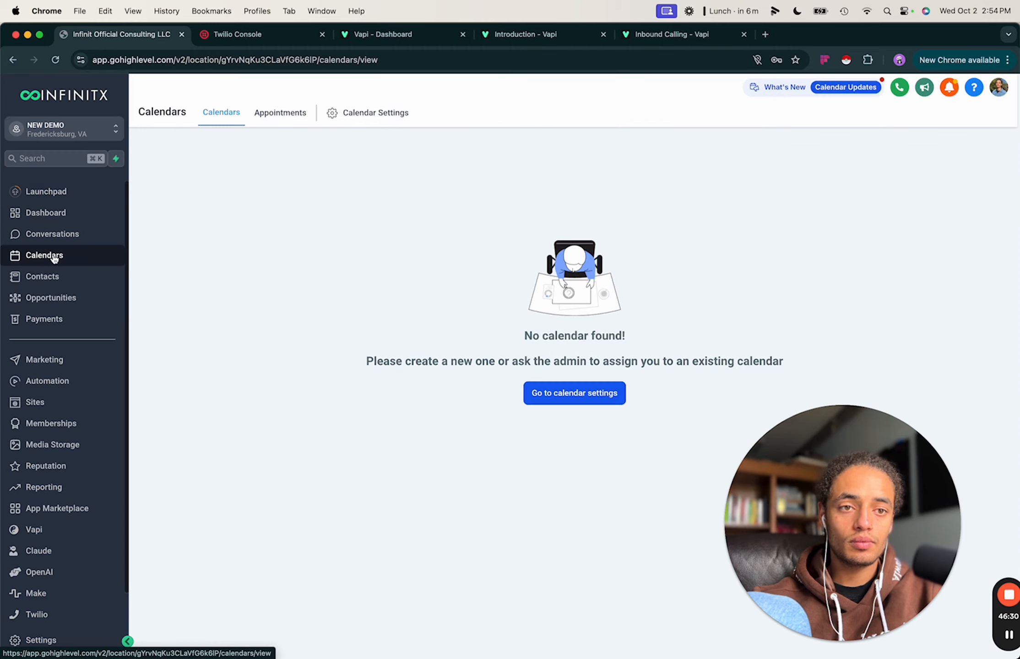
click(351, 120)
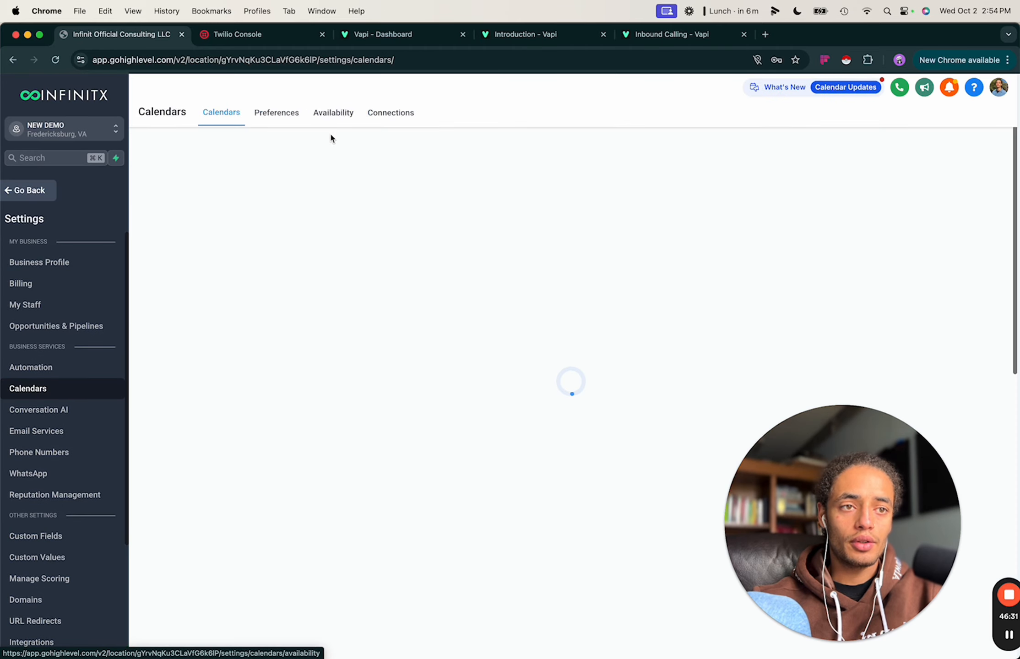
click(398, 115)
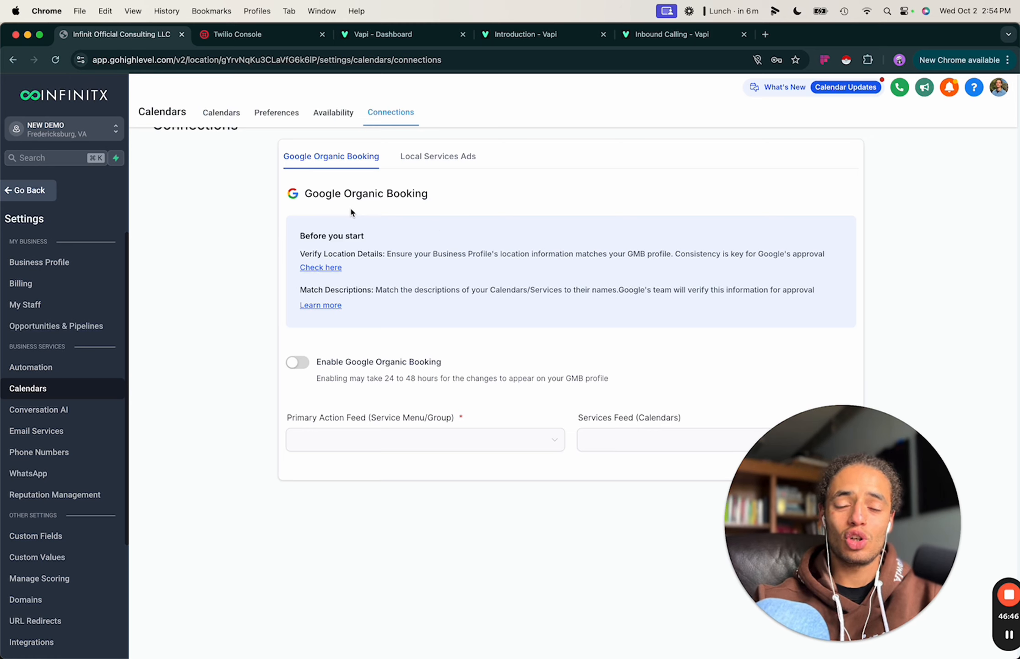
click(234, 111)
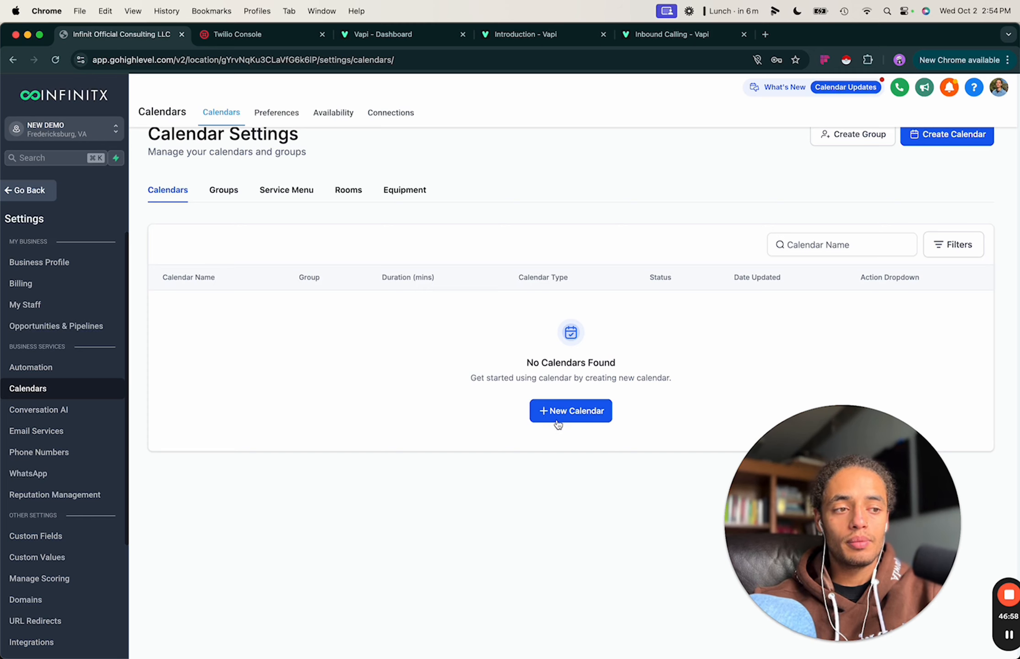
Start a new Personal Booking calendar and look over its name, team member, URL and duration fields.
click(571, 412)
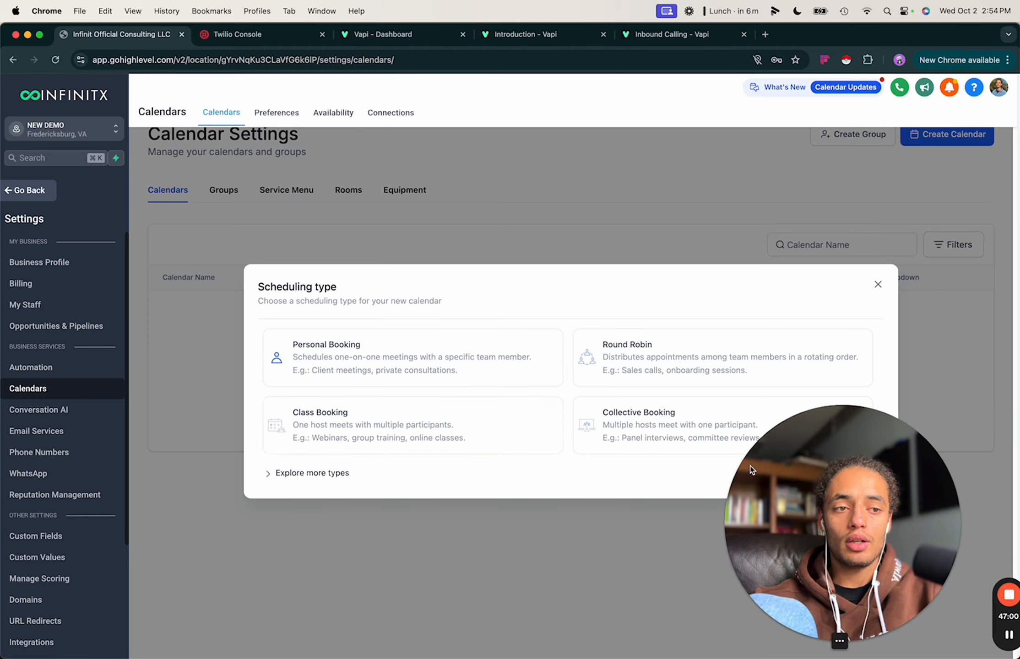
drag(824, 530, 870, 147)
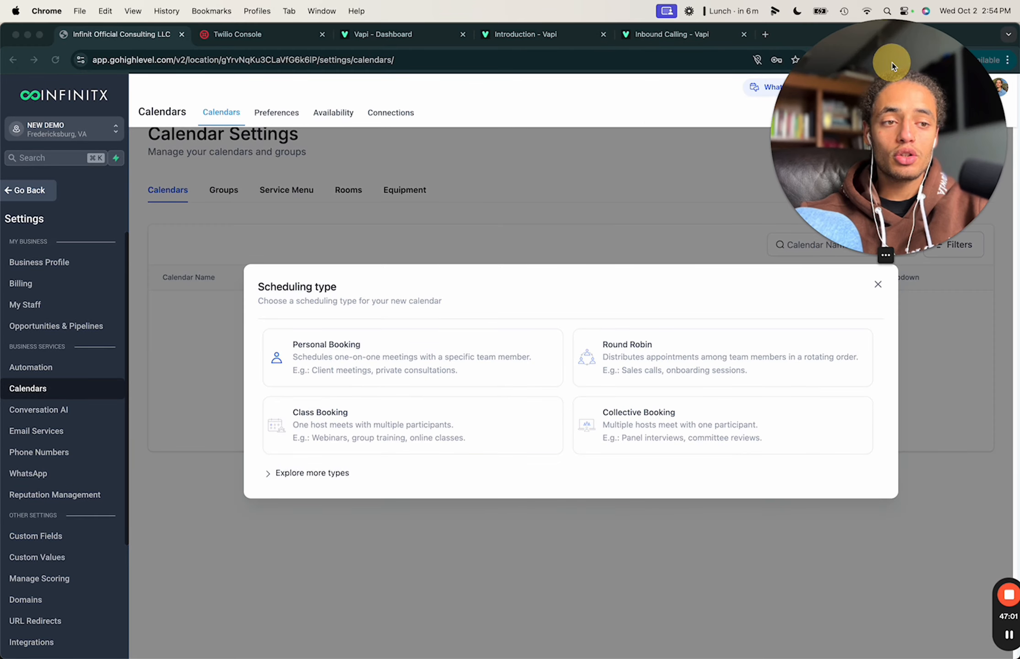
click(384, 330)
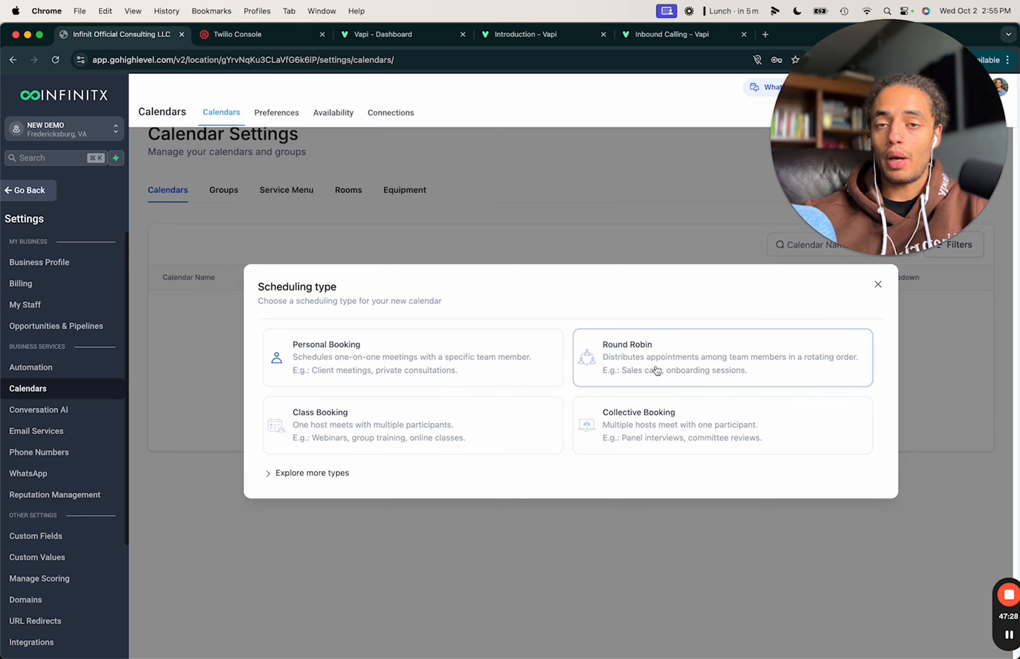
click(346, 363)
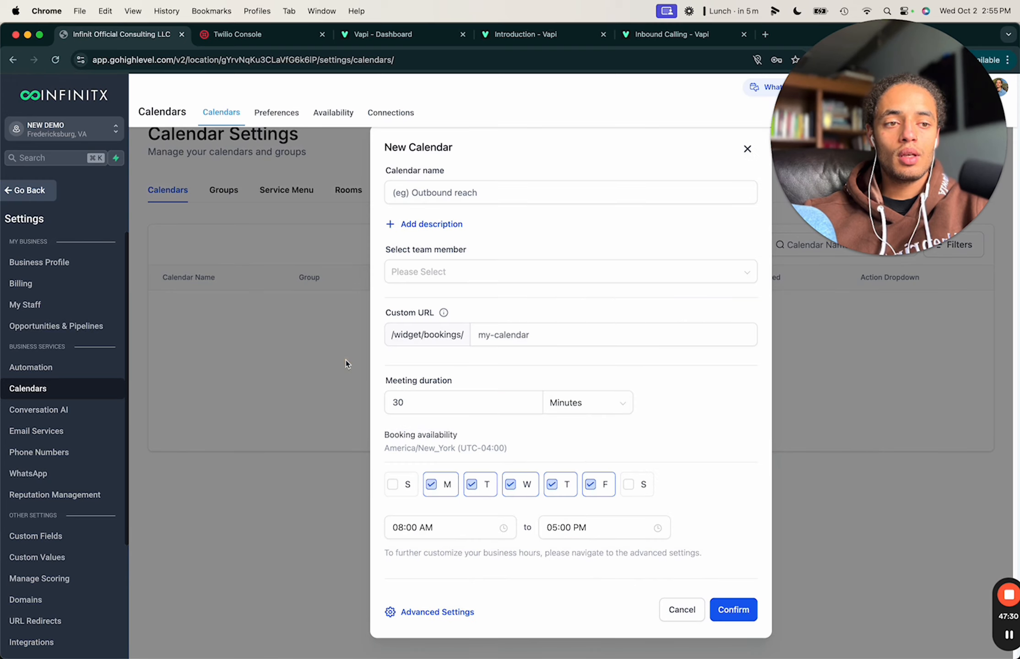
click(443, 186)
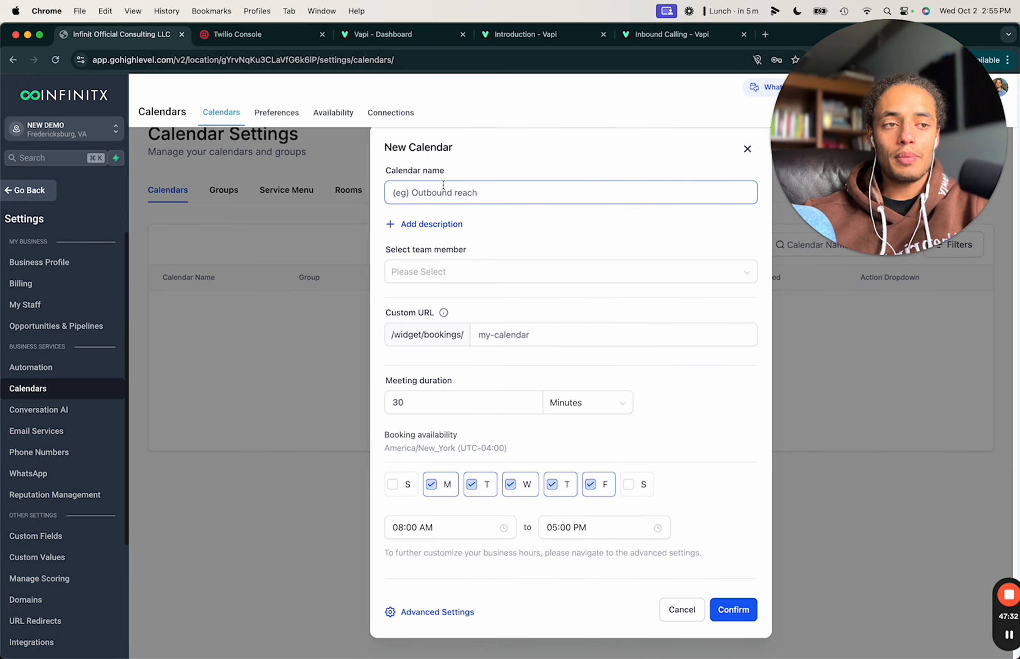
click(449, 270)
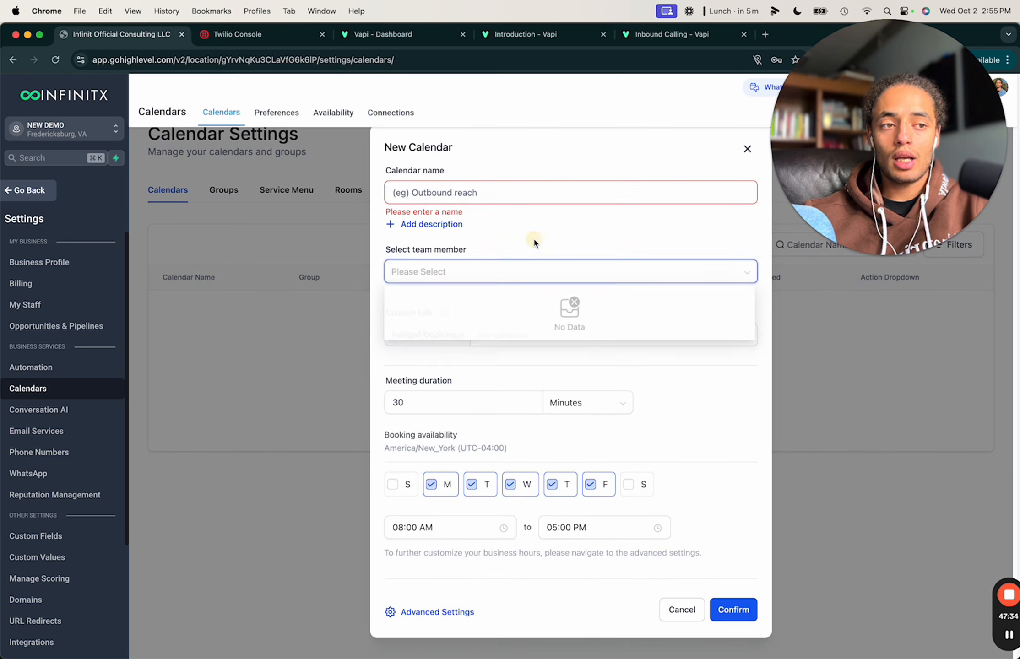
click(512, 335)
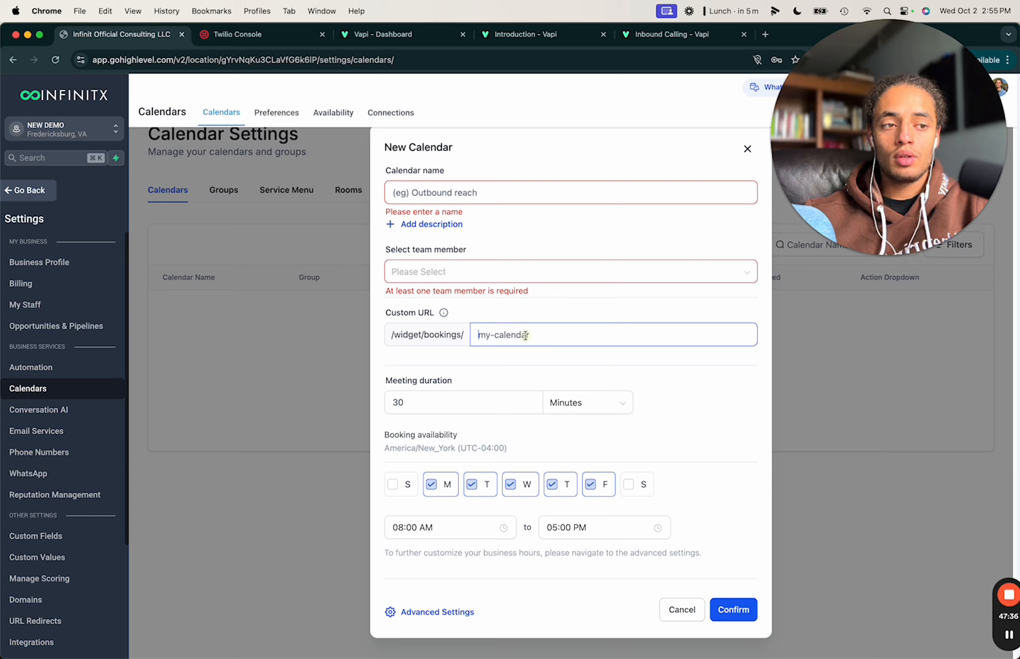
click(525, 335)
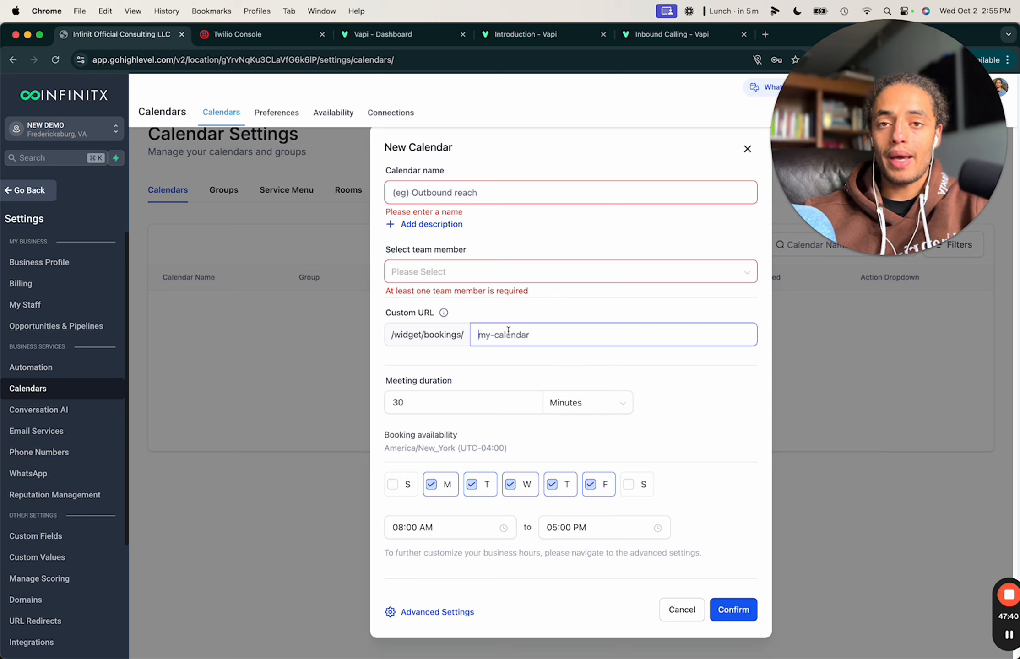
click(452, 402)
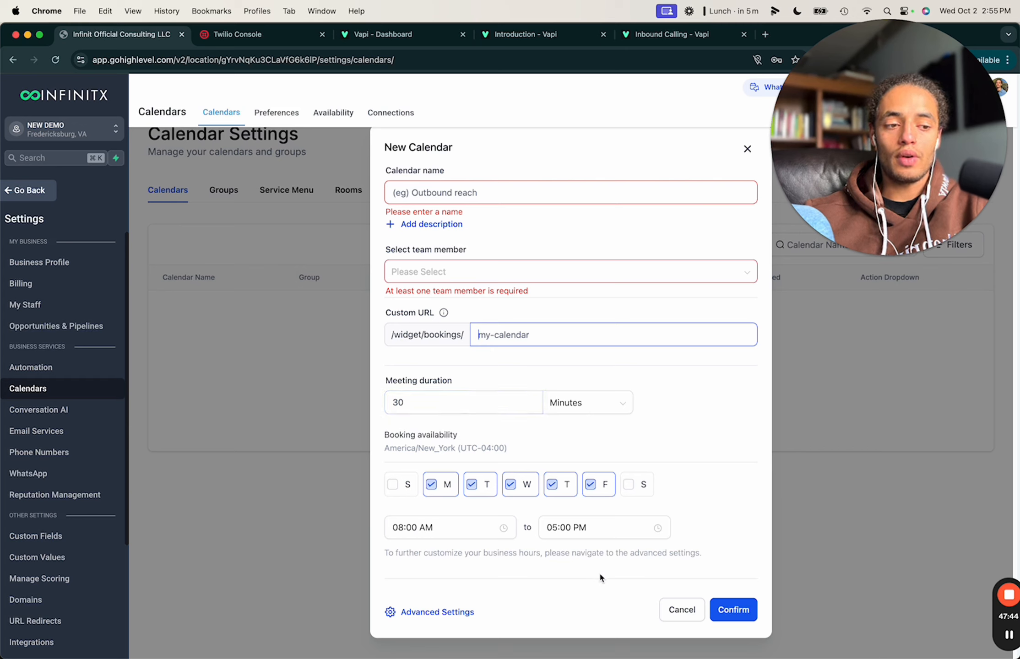
click(448, 611)
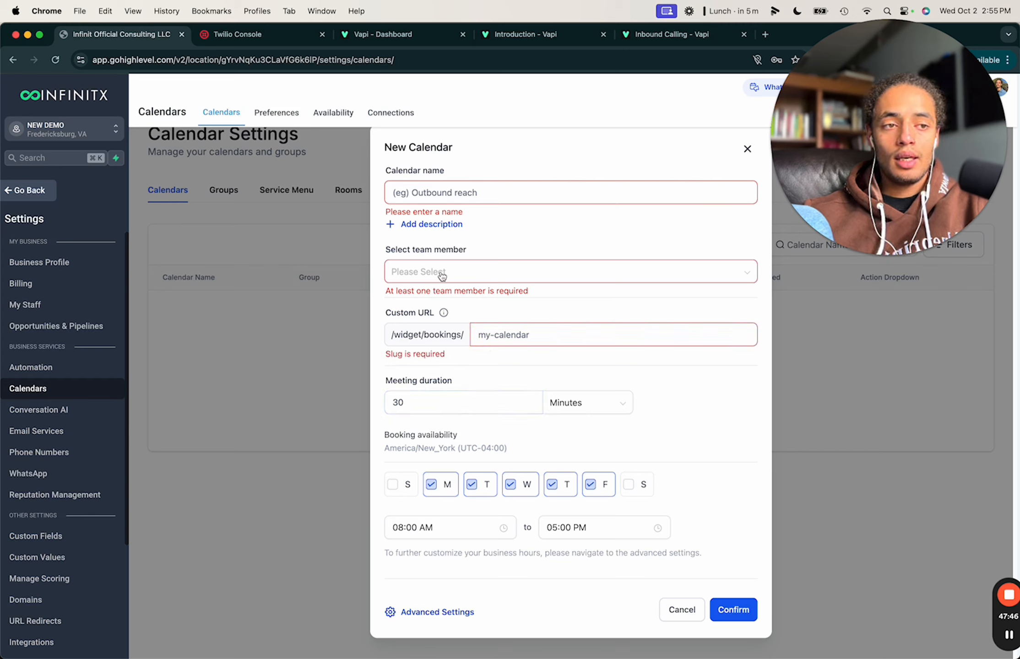
Name the draft calendar 'demo' with slug 'asd', then cancel it and return to Calendars.
click(464, 198)
text(demo)
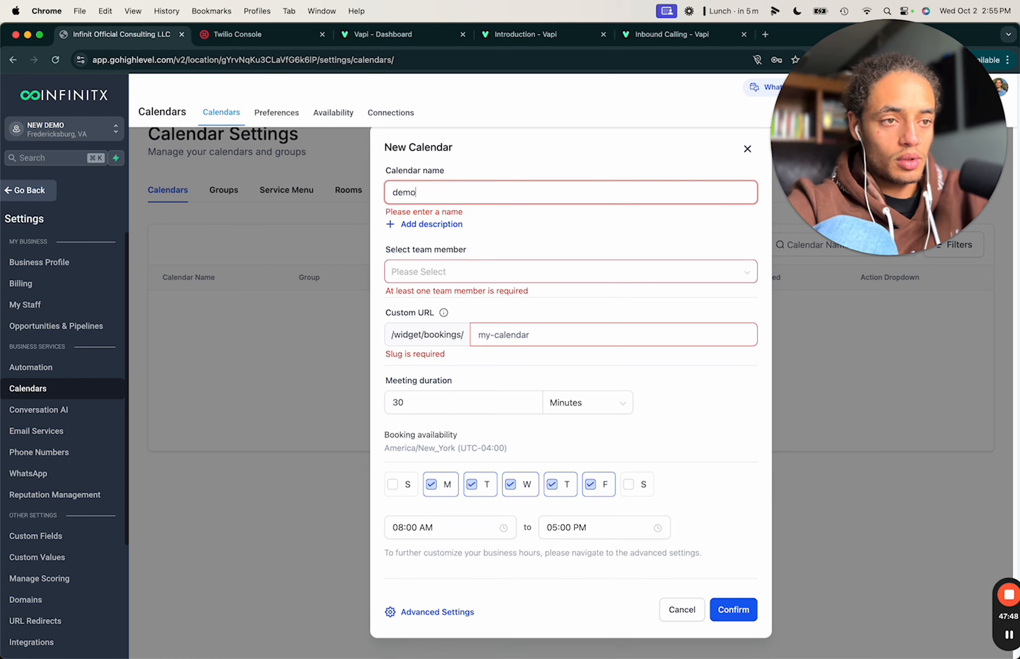
click(425, 270)
click(435, 257)
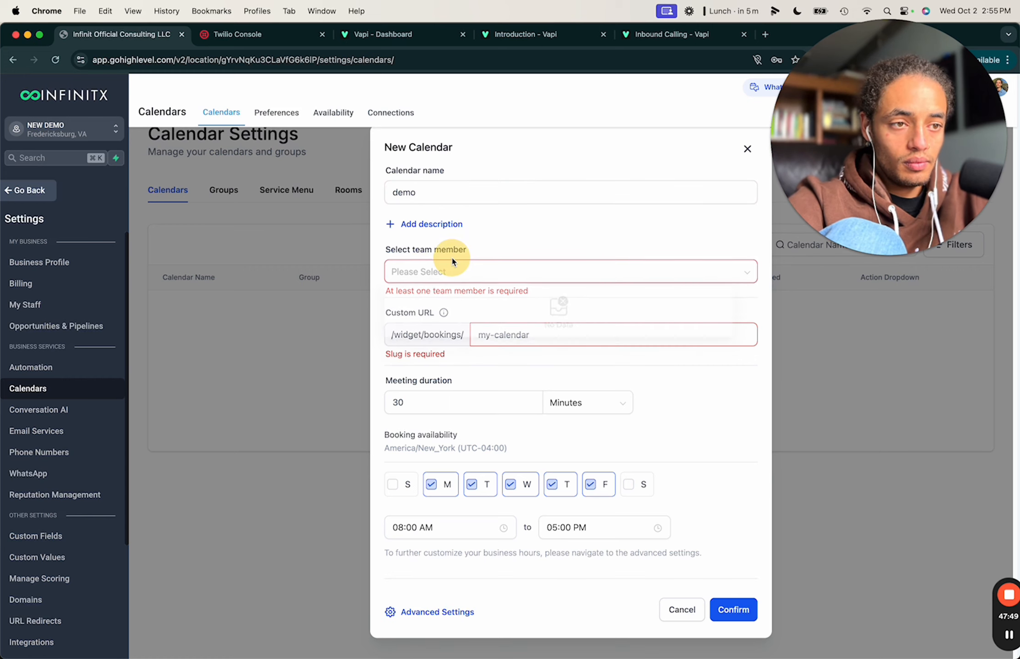
click(516, 335)
text(asd)
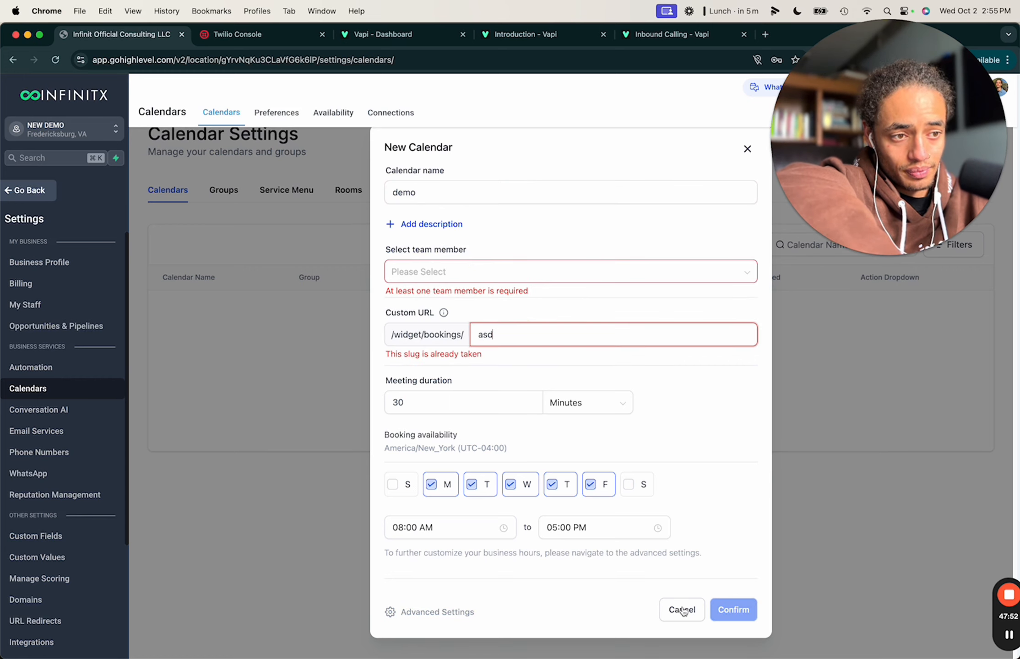
click(458, 271)
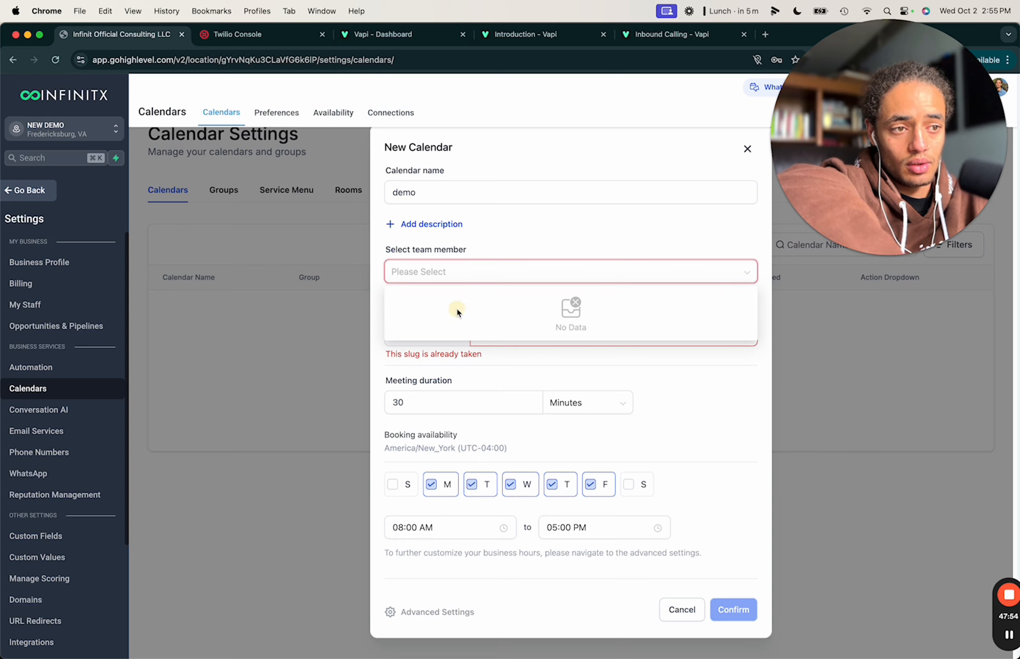
click(682, 609)
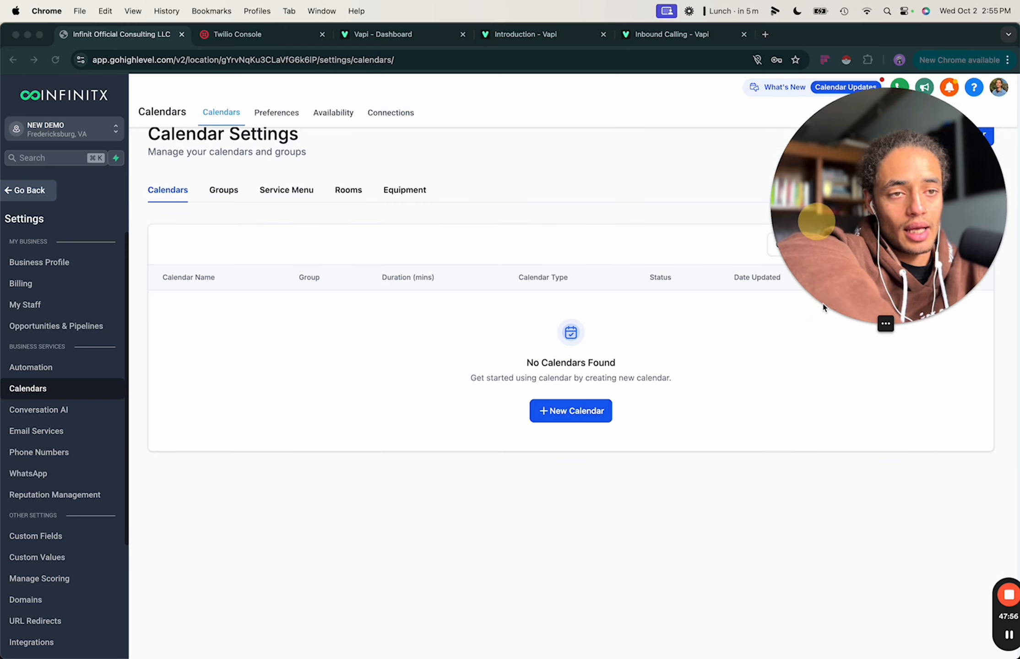
click(30, 190)
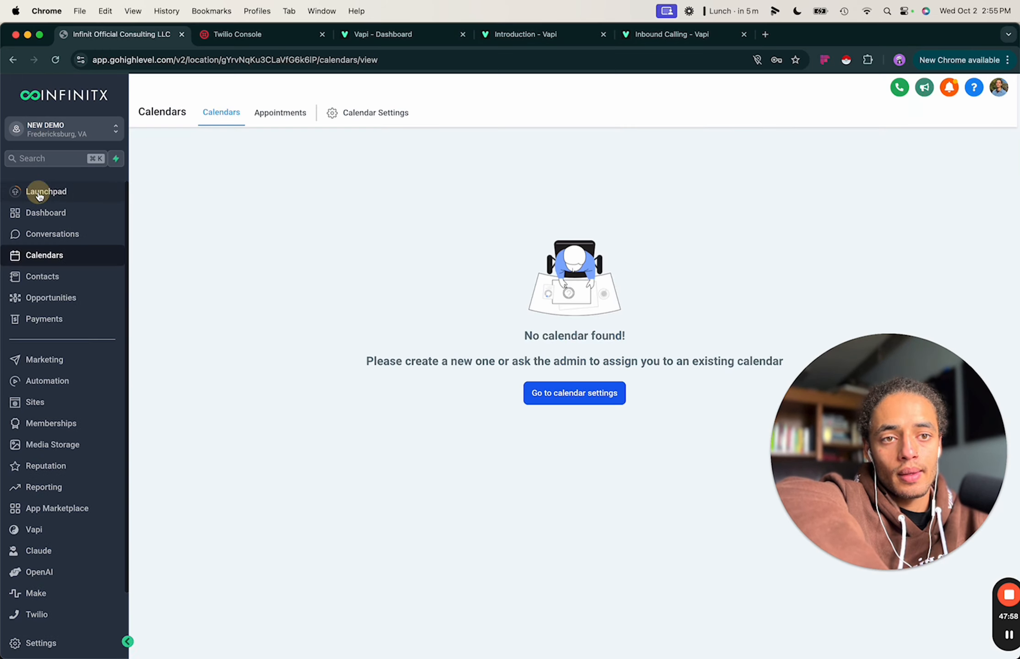
Start adding a new employee from the NEW DEMO My Staff settings.
click(42, 640)
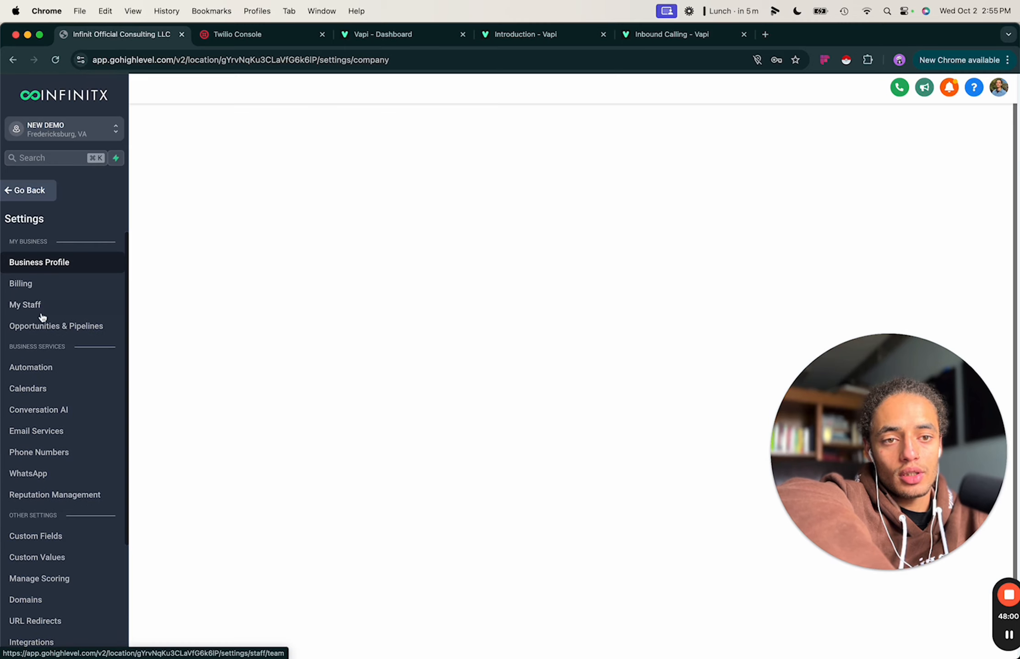
click(39, 307)
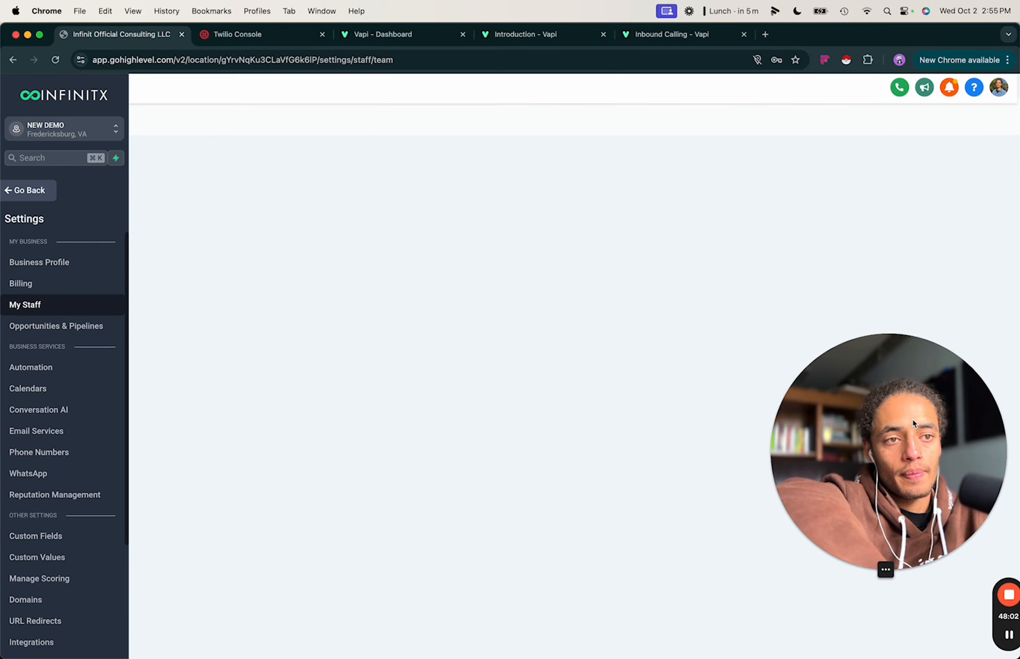
drag(883, 569, 746, 650)
click(868, 168)
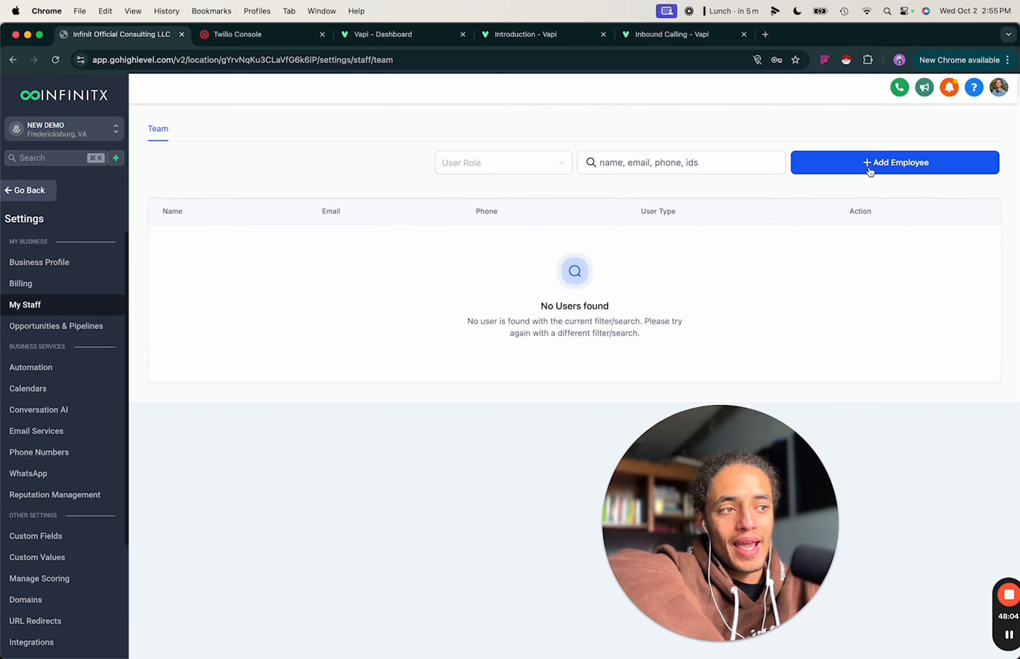
Autofill the employee's name, email and phone, then abandon the form for the Calendars page.
drag(743, 489, 913, 492)
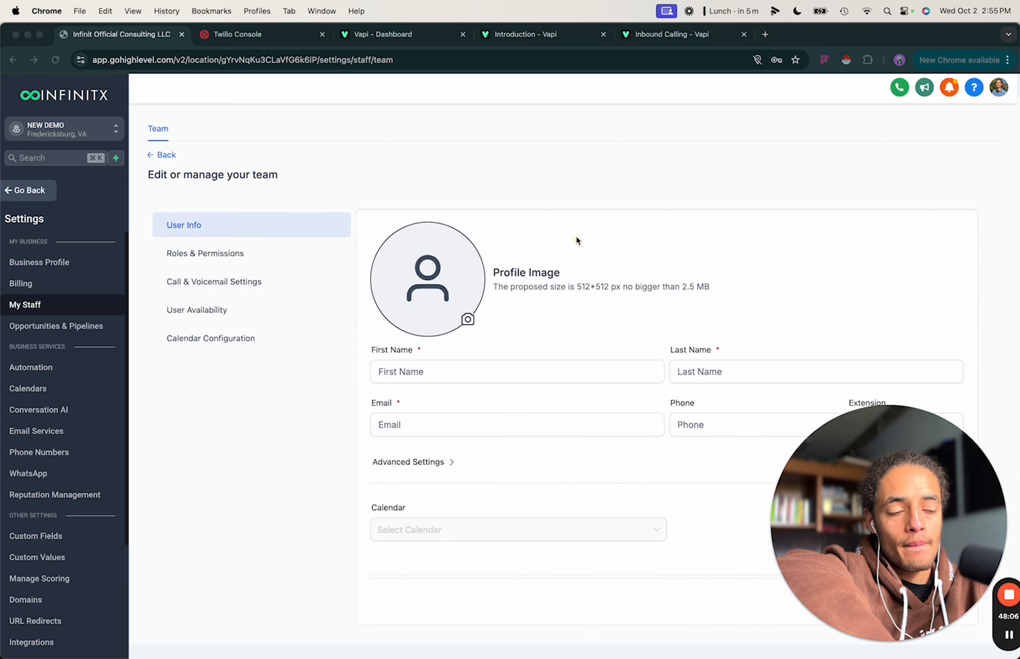
click(455, 371)
click(480, 405)
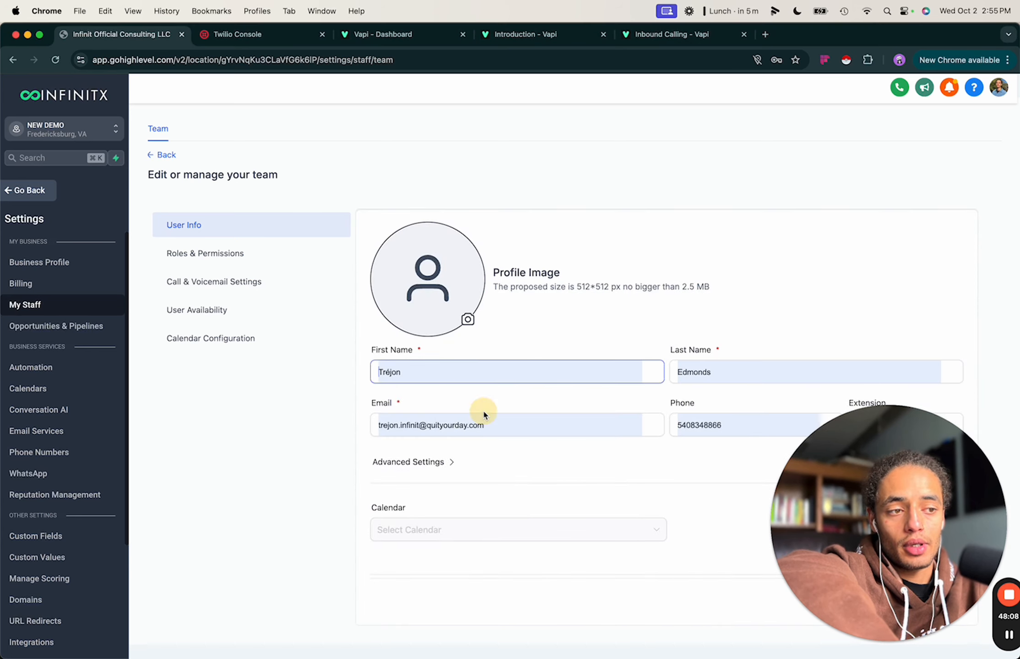
scroll(619, 355, down, 5)
scroll(655, 318, up, 5)
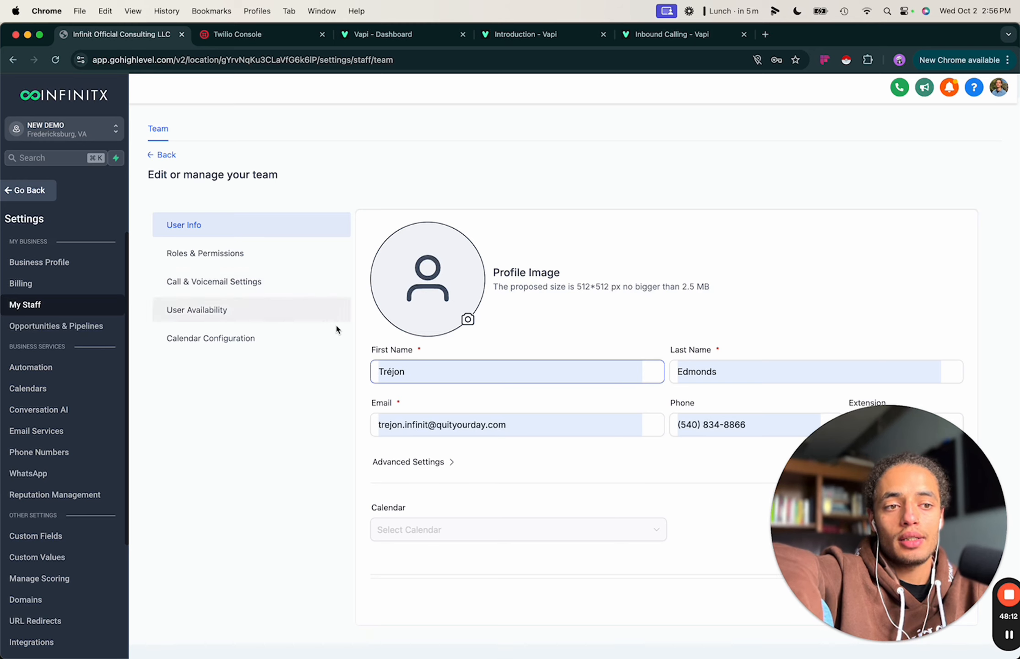
click(321, 452)
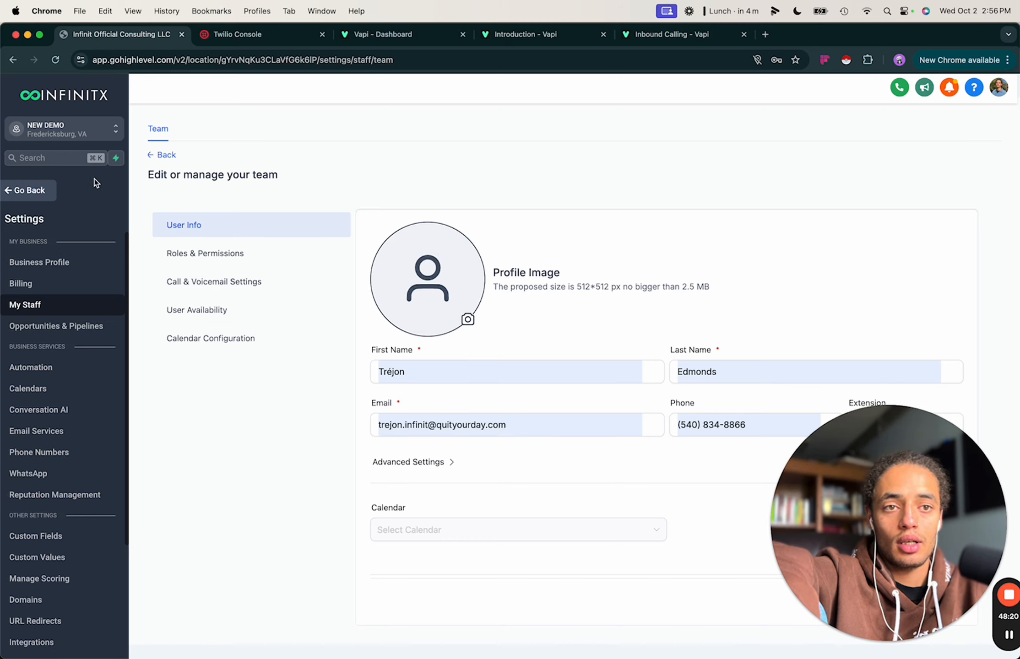
click(30, 190)
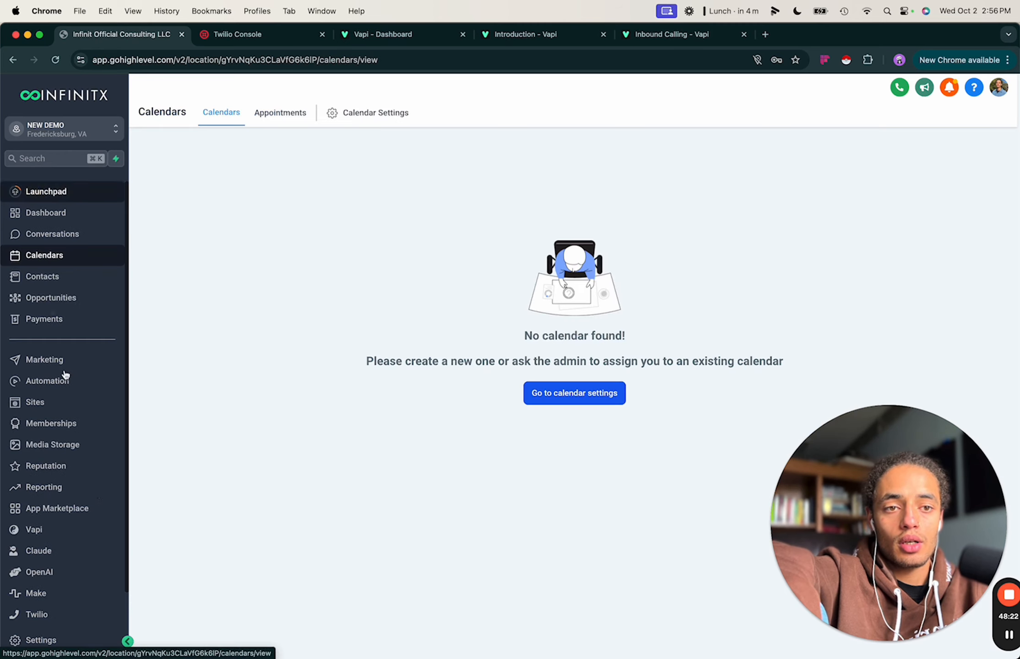
Switch from the NEW DEMO sub-account to the Agency View.
click(100, 141)
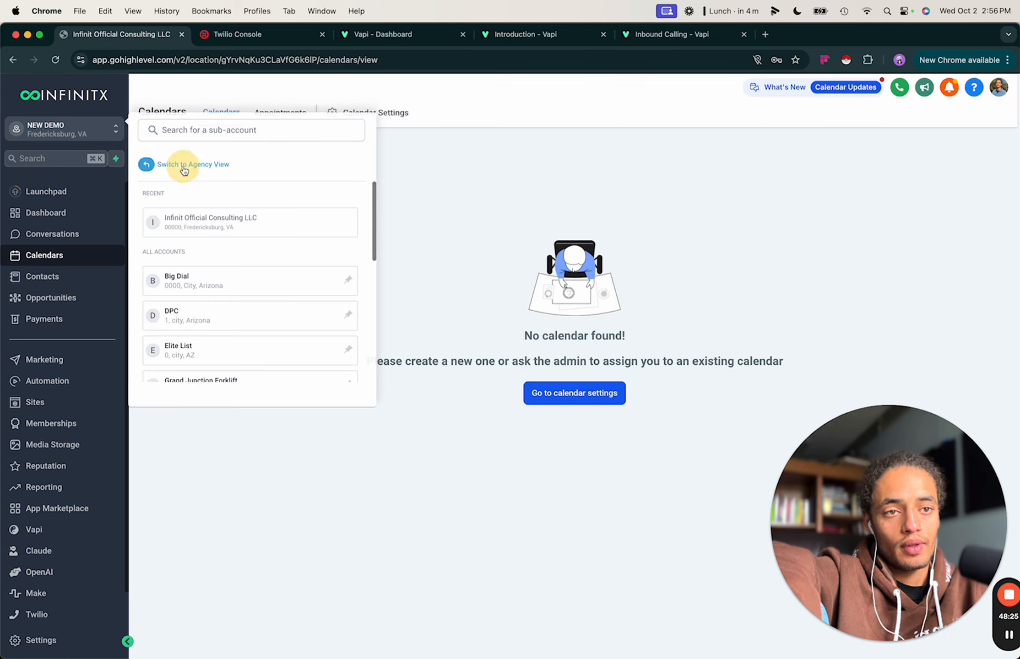
click(182, 164)
drag(859, 493, 332, 323)
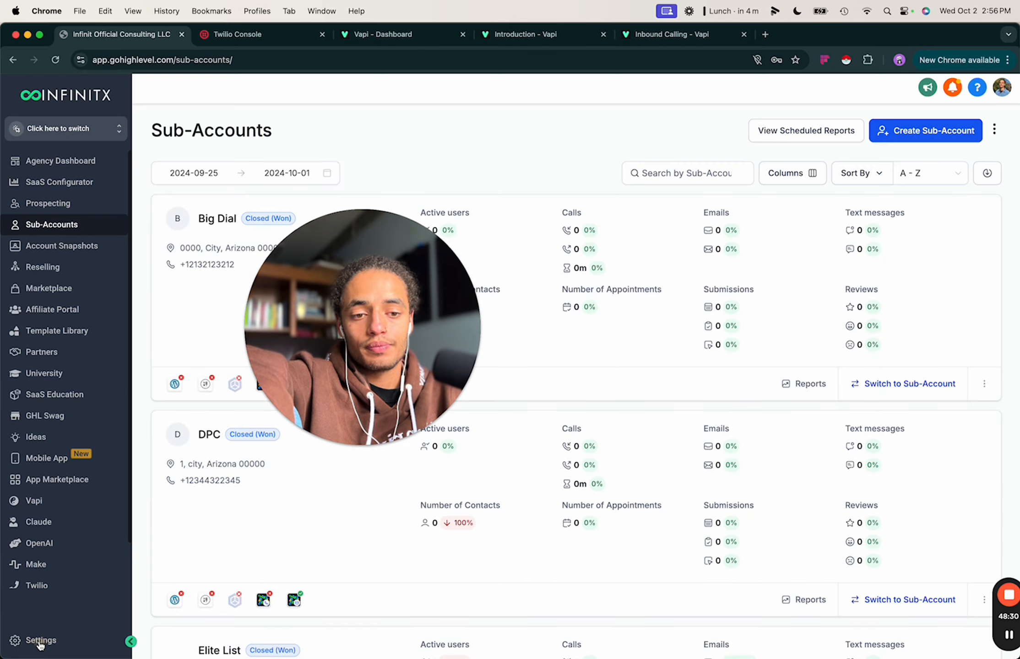
drag(299, 230, 284, 303)
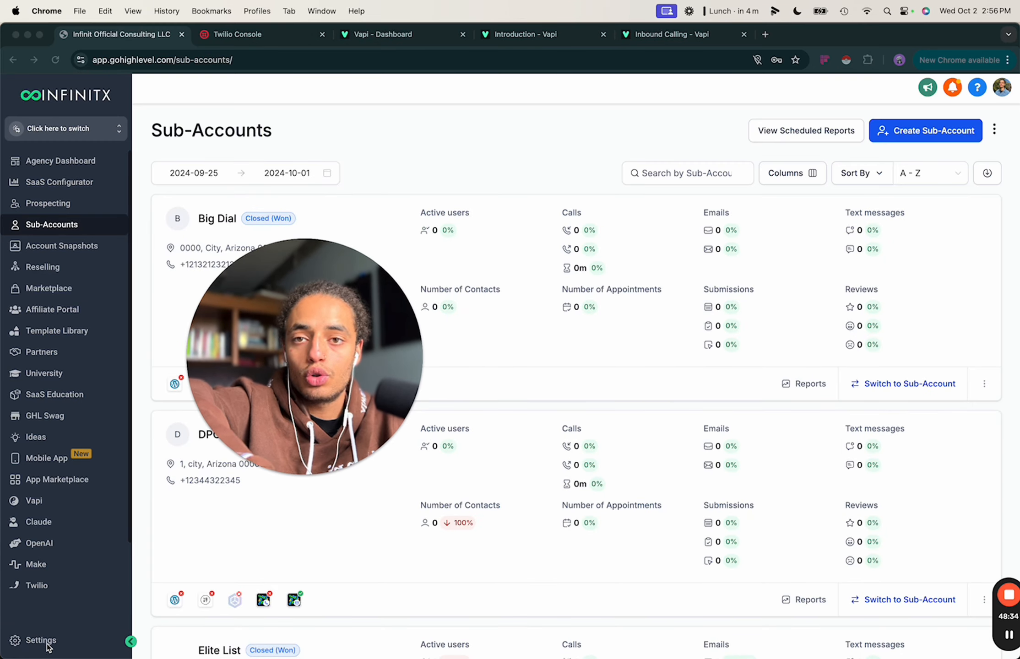
Open the agency Settings and its Team list of employees.
click(30, 640)
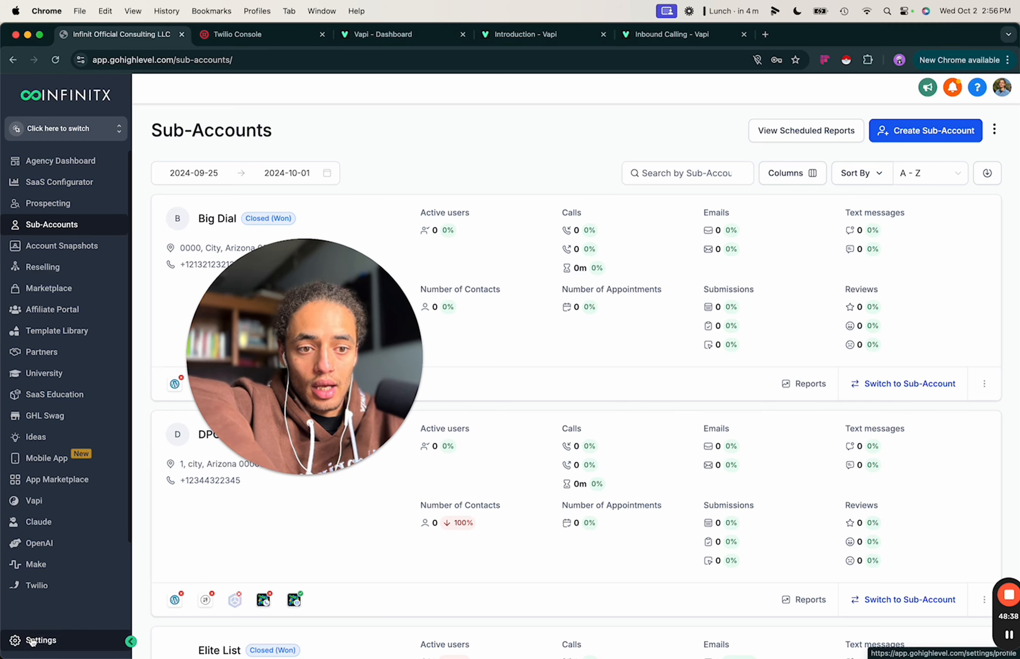
click(31, 640)
drag(299, 352, 282, 260)
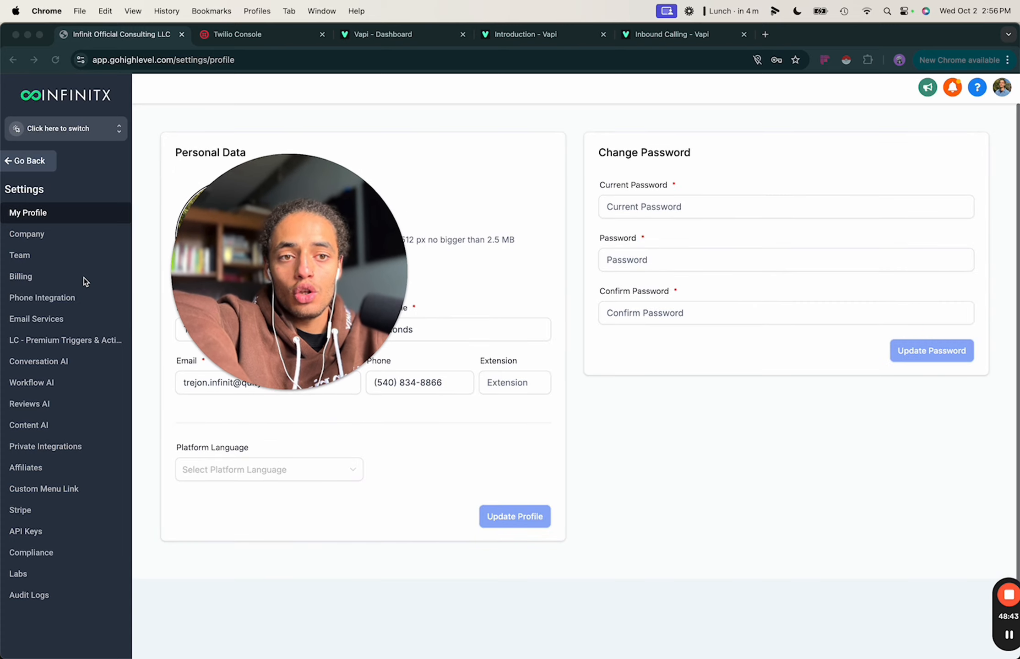
click(29, 255)
click(26, 257)
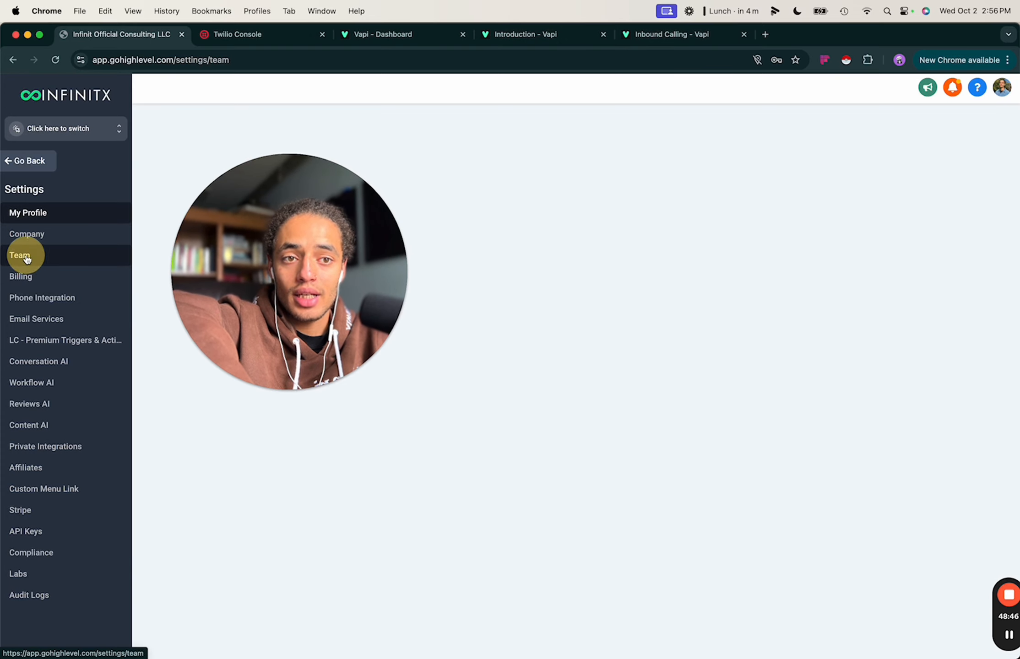
click(338, 312)
drag(337, 308, 320, 454)
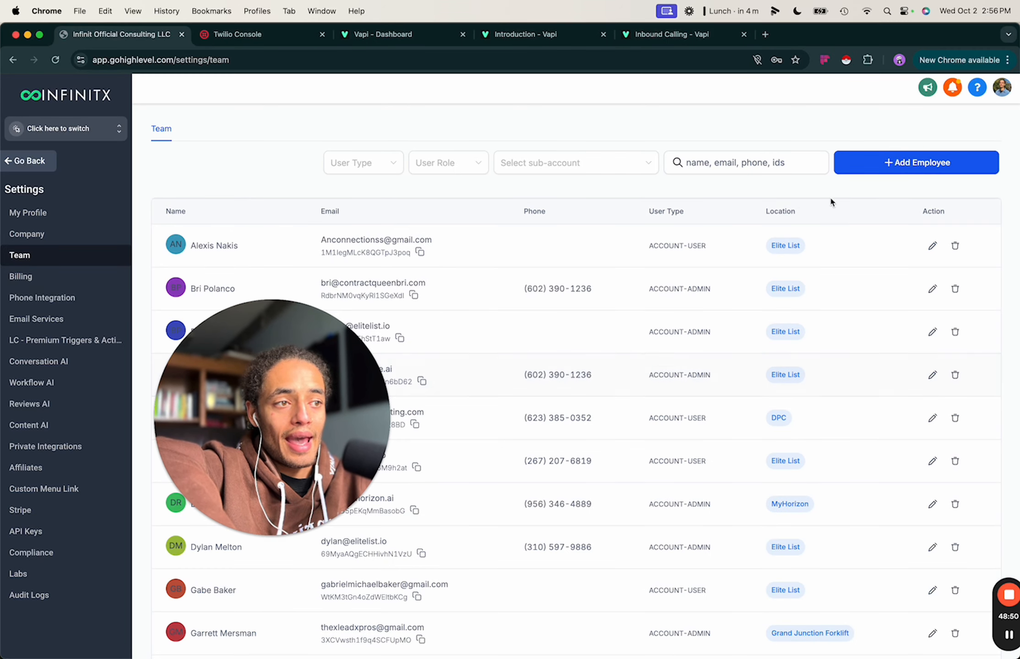
Search the team list by the owner's phone number and open that user for editing.
drag(298, 378, 335, 340)
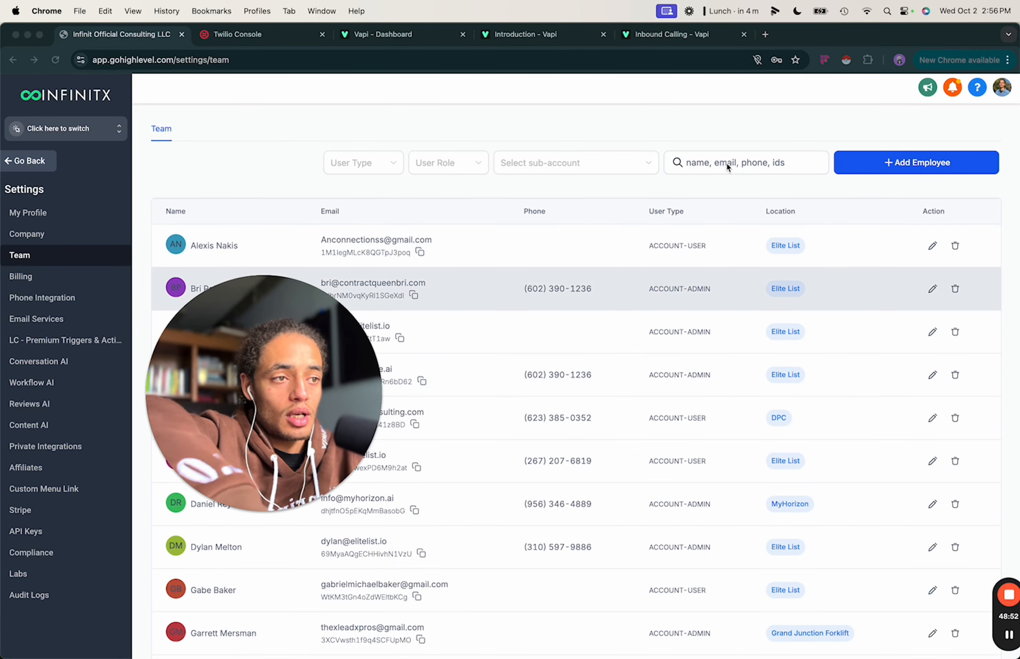
click(707, 163)
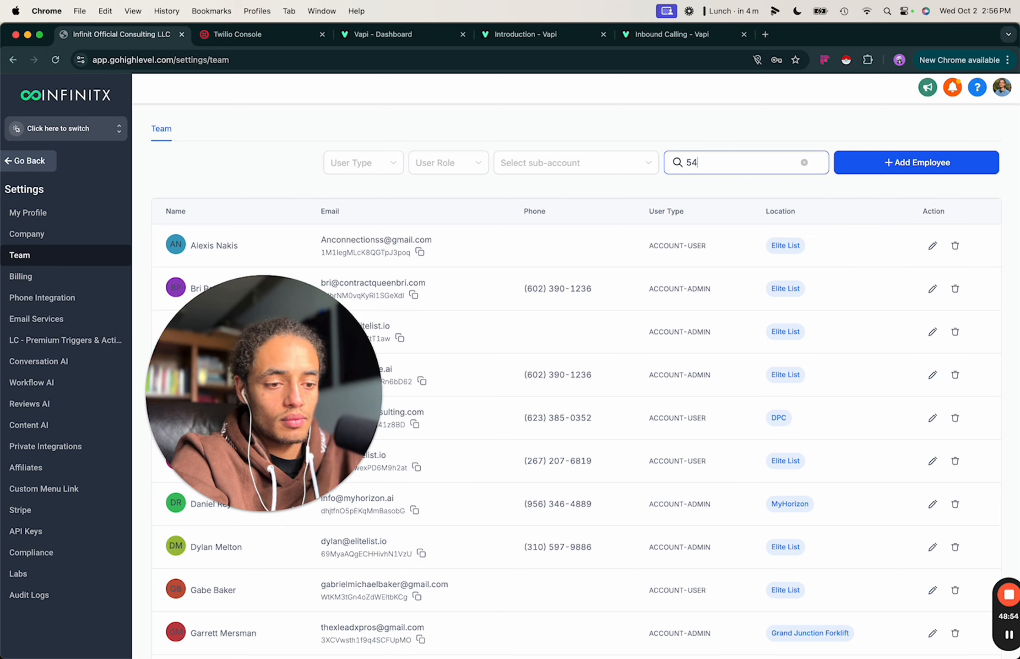
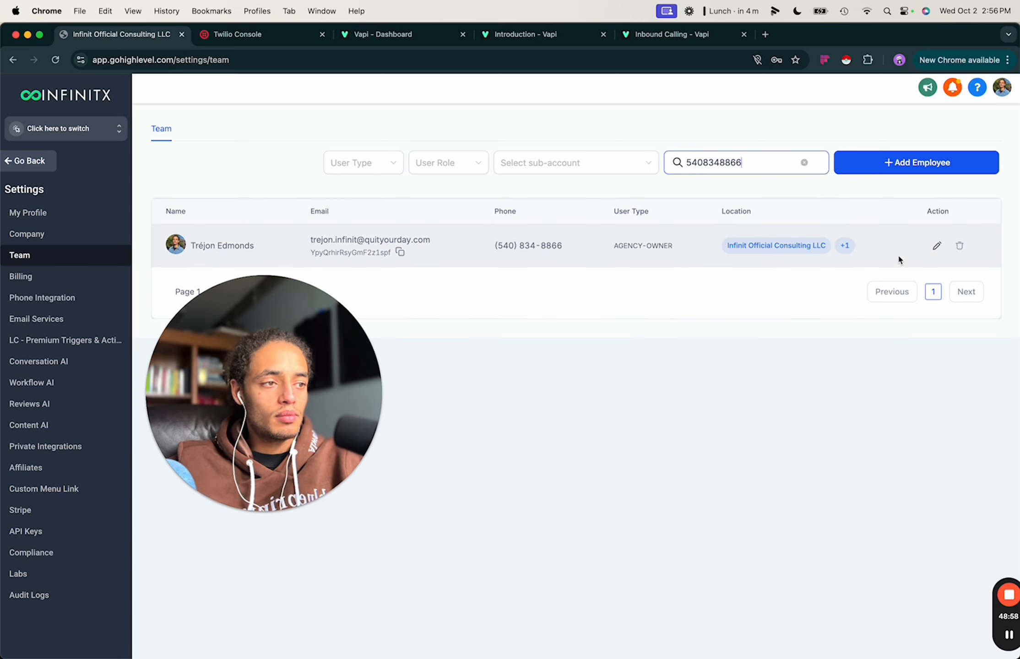
click(936, 246)
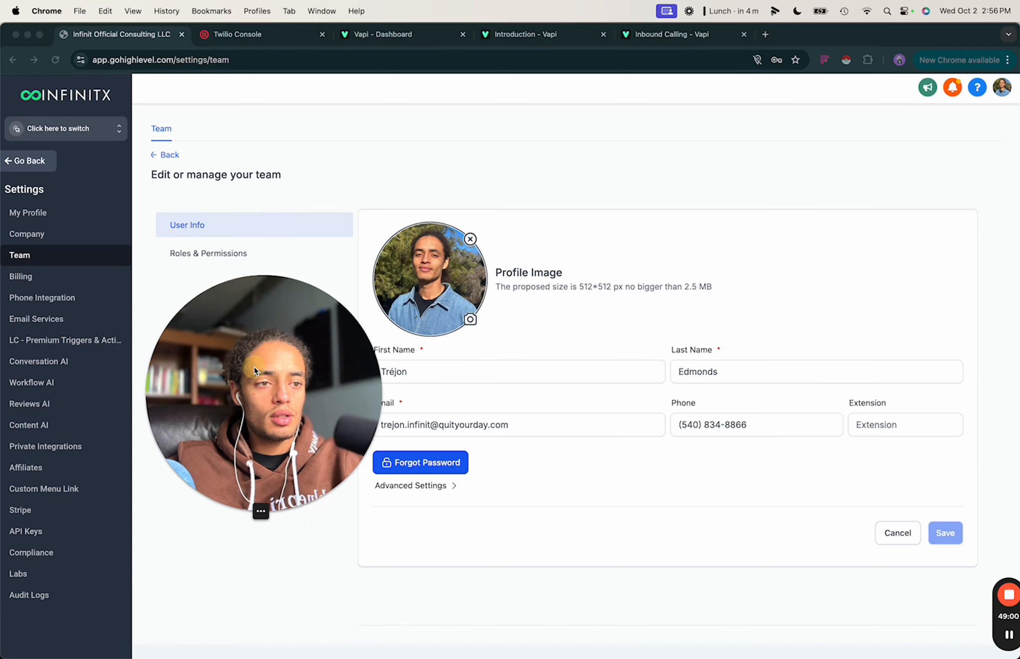
drag(255, 379, 454, 392)
Add NEW DEMO to the user's sub-accounts under Roles & Permissions and save.
click(209, 257)
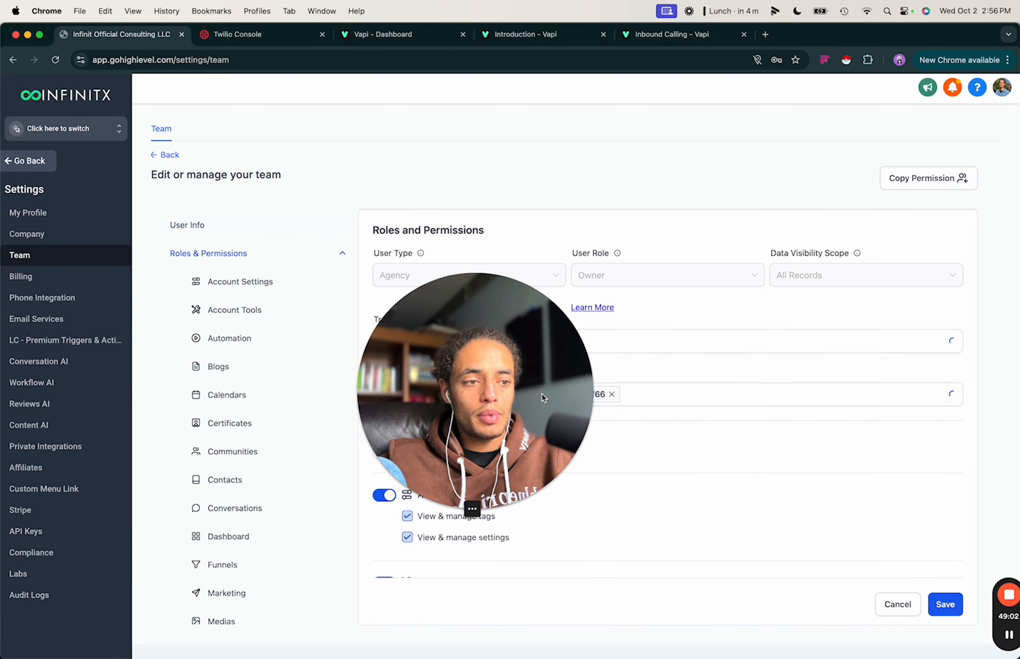
drag(542, 397, 421, 559)
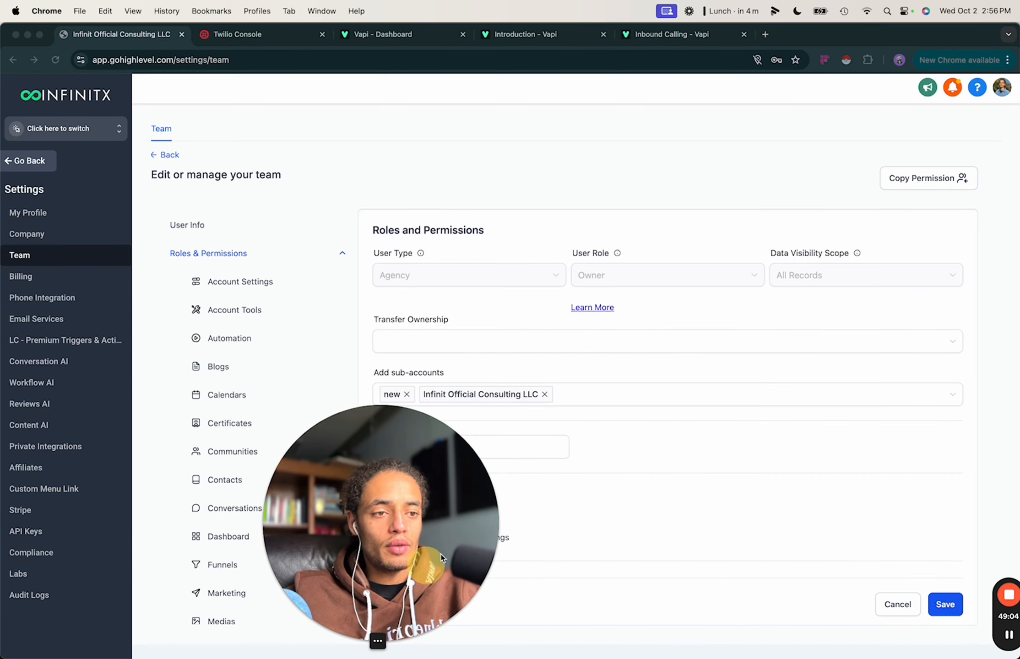
click(594, 398)
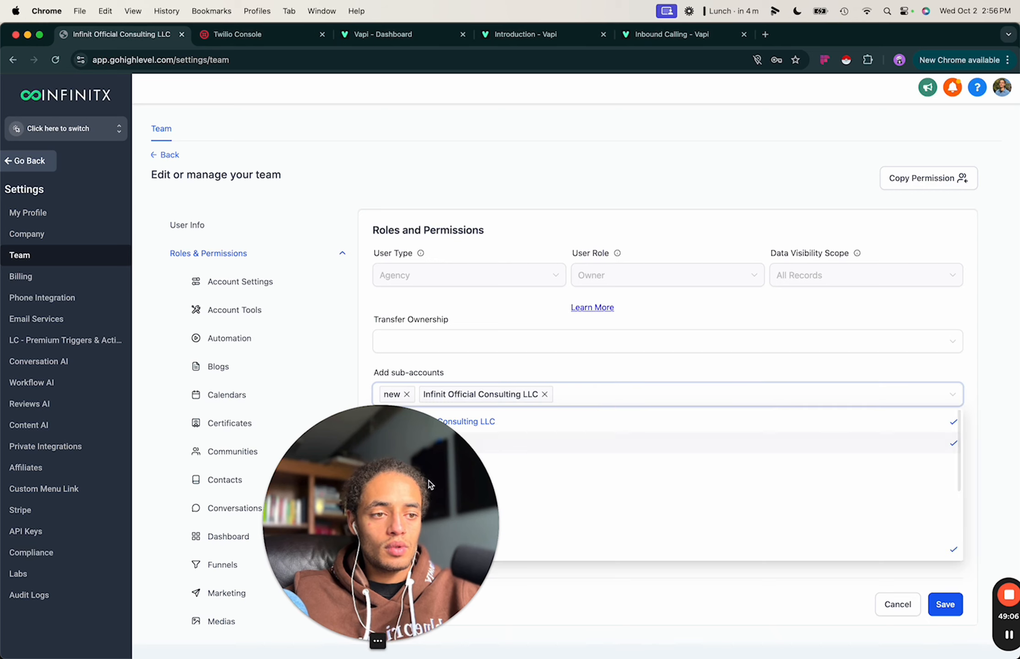
drag(428, 481, 255, 481)
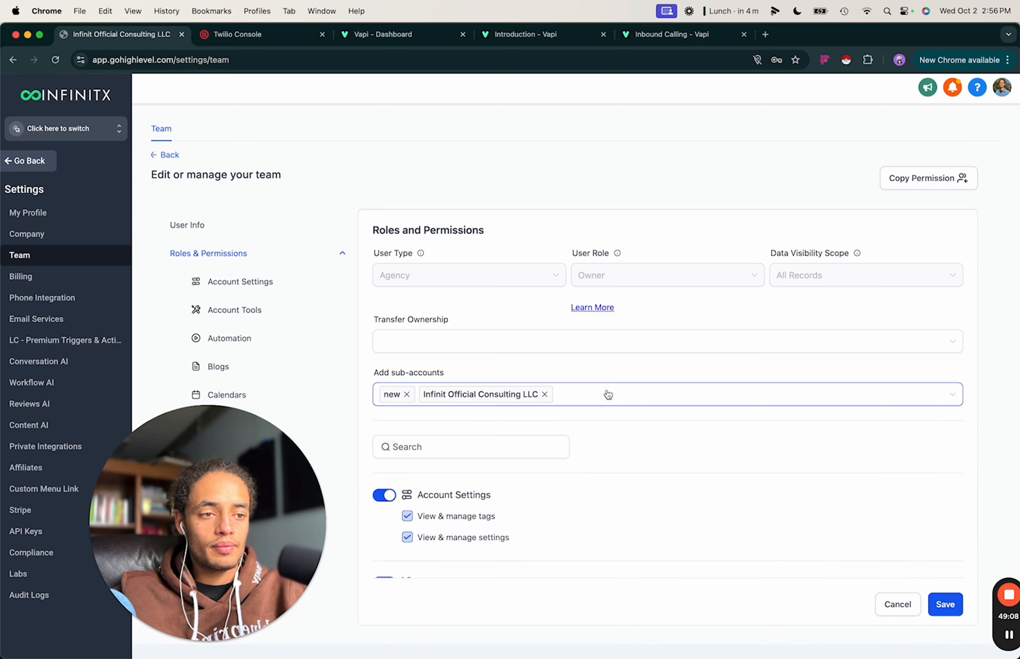
click(682, 397)
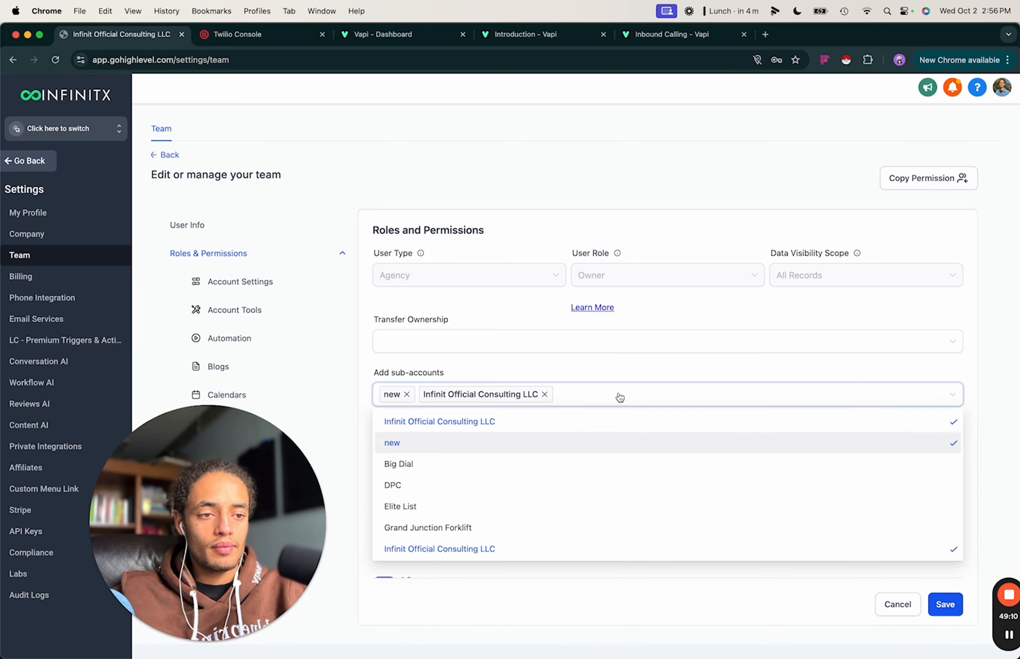
scroll(459, 509, down, 5)
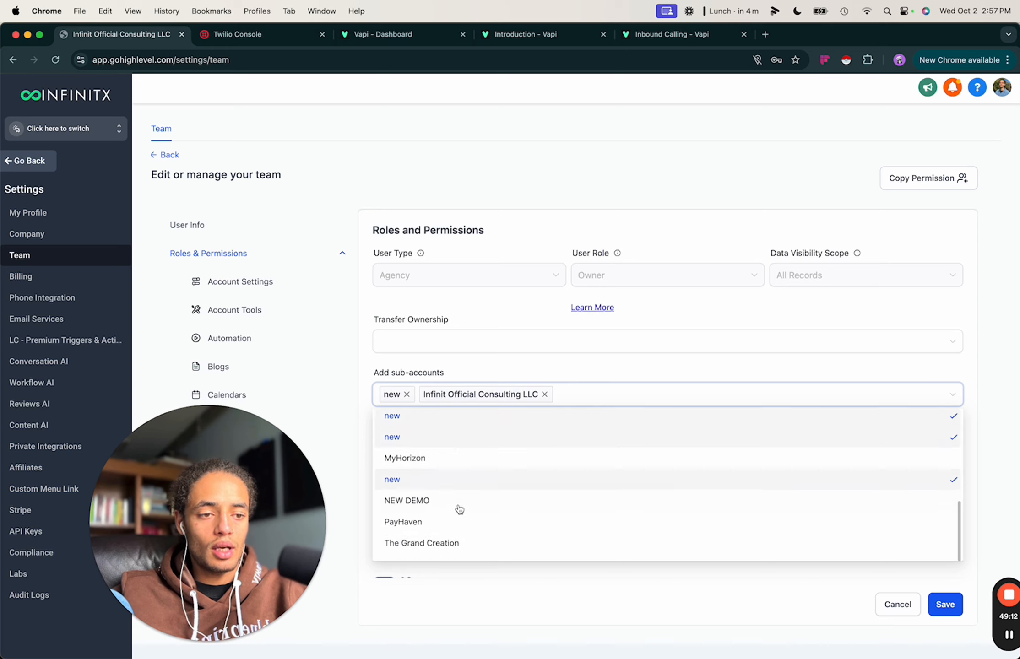
click(402, 494)
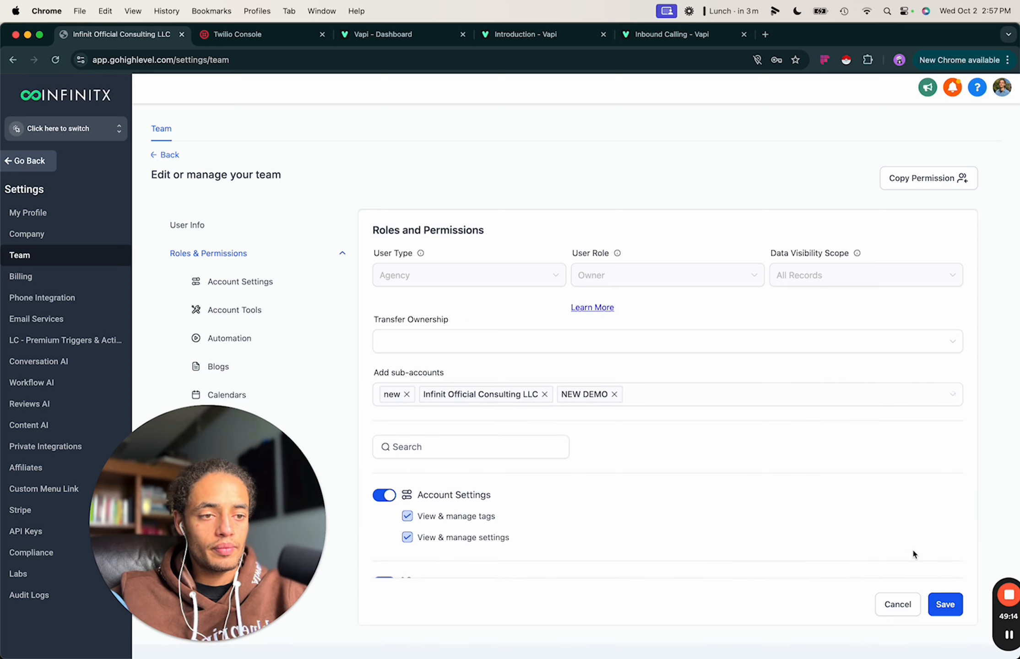
click(944, 604)
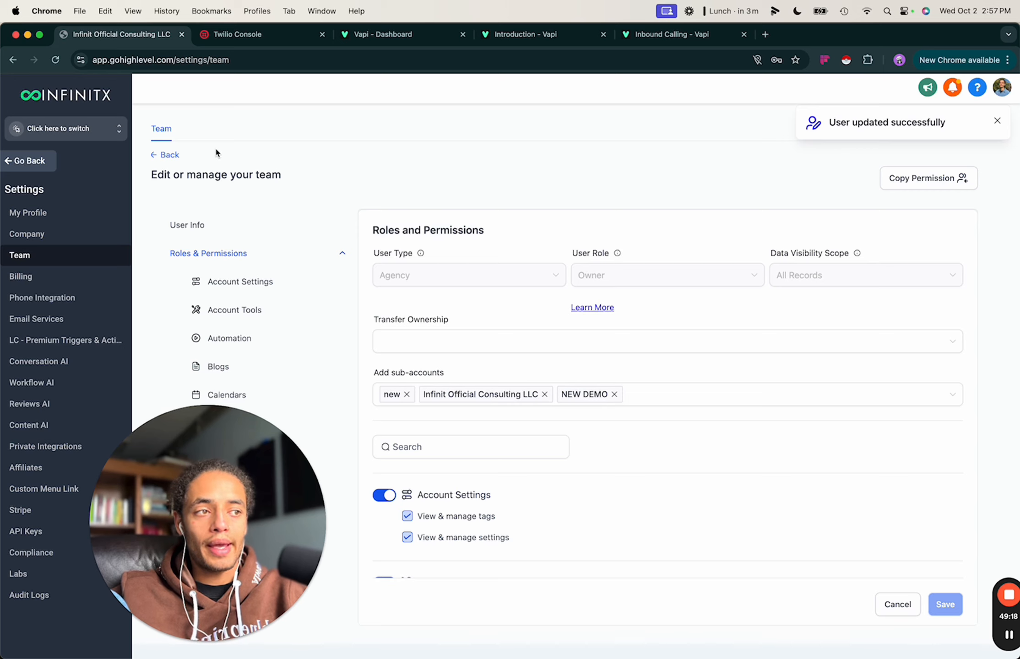
click(104, 130)
Switch into NEW DEMO and open the user's details from its My Staff list.
click(209, 184)
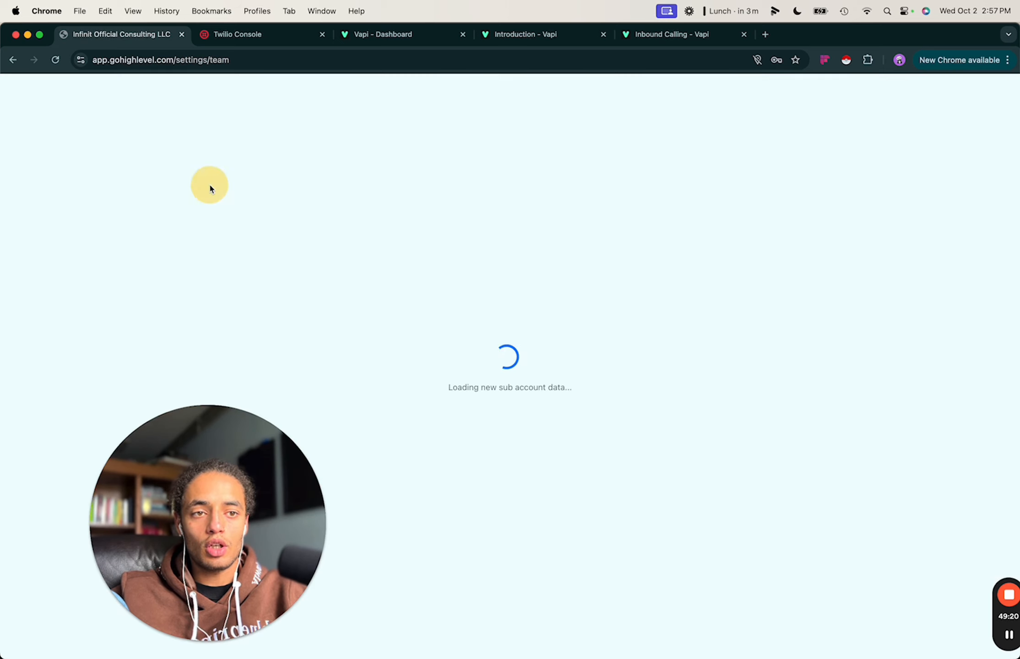
drag(217, 497, 723, 503)
click(34, 640)
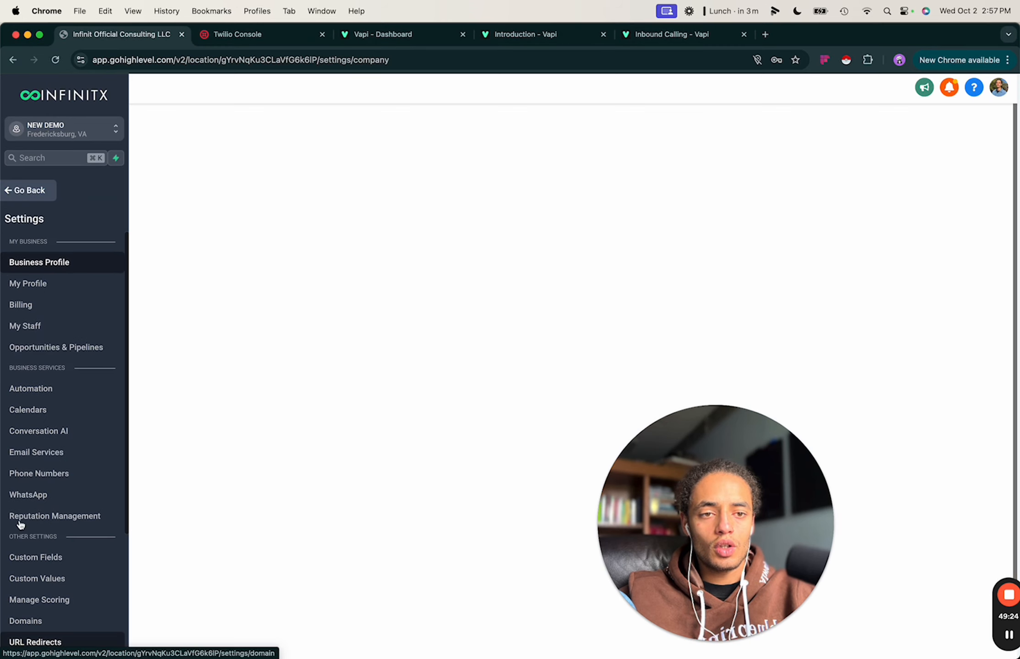
click(40, 328)
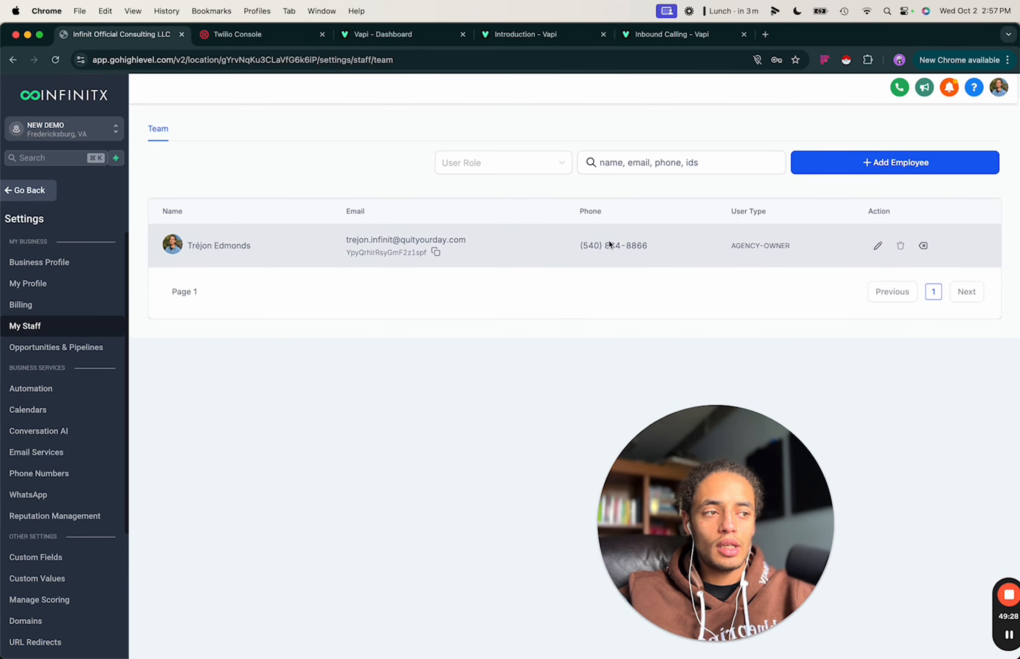
click(877, 246)
click(591, 364)
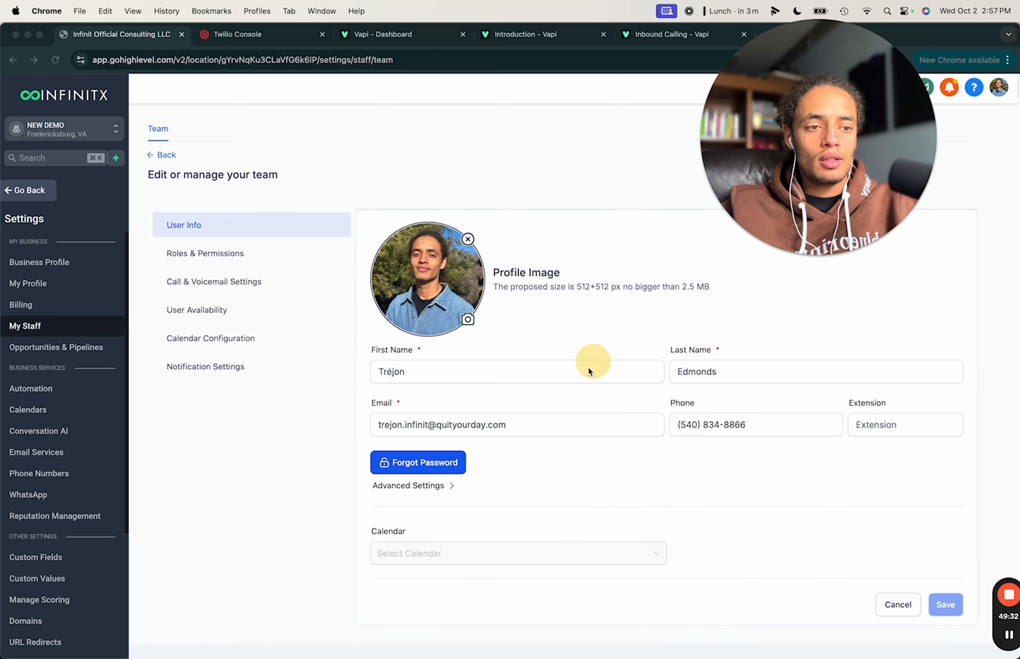
scroll(567, 388, down, 5)
scroll(564, 296, up, 5)
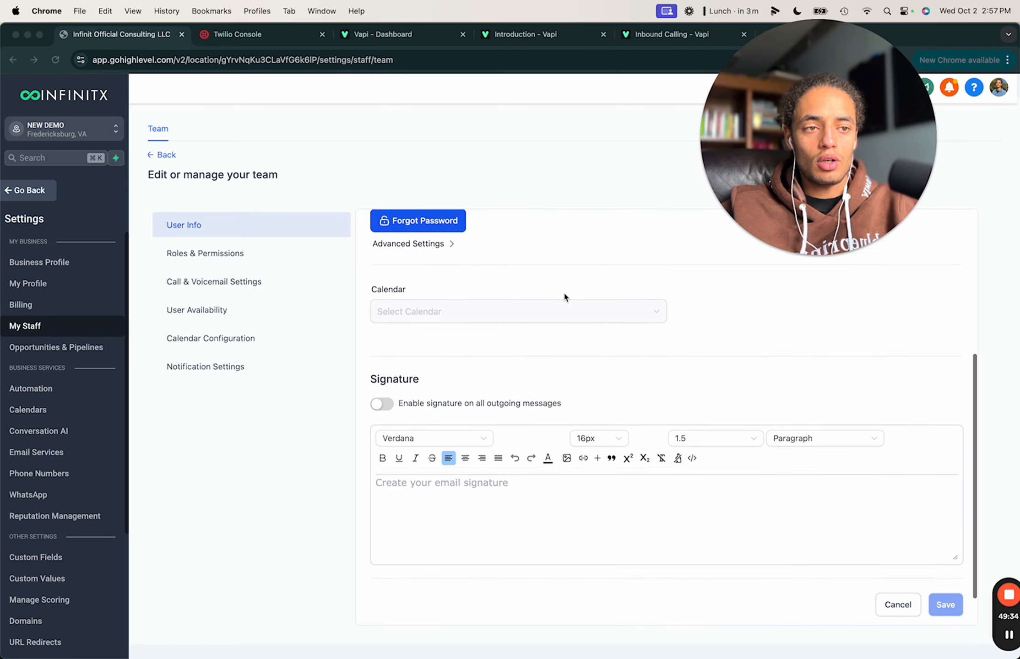
Review the user's Calendar Configuration and Video Conferencing tab, then go to Integrations.
click(210, 343)
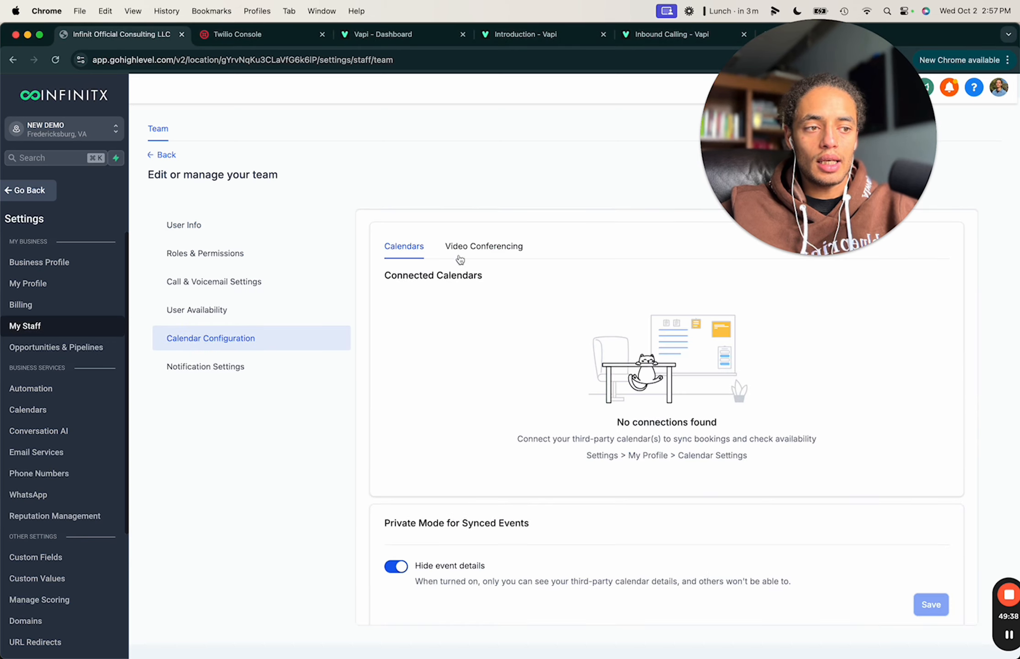
click(473, 247)
click(398, 249)
scroll(649, 416, down, 1)
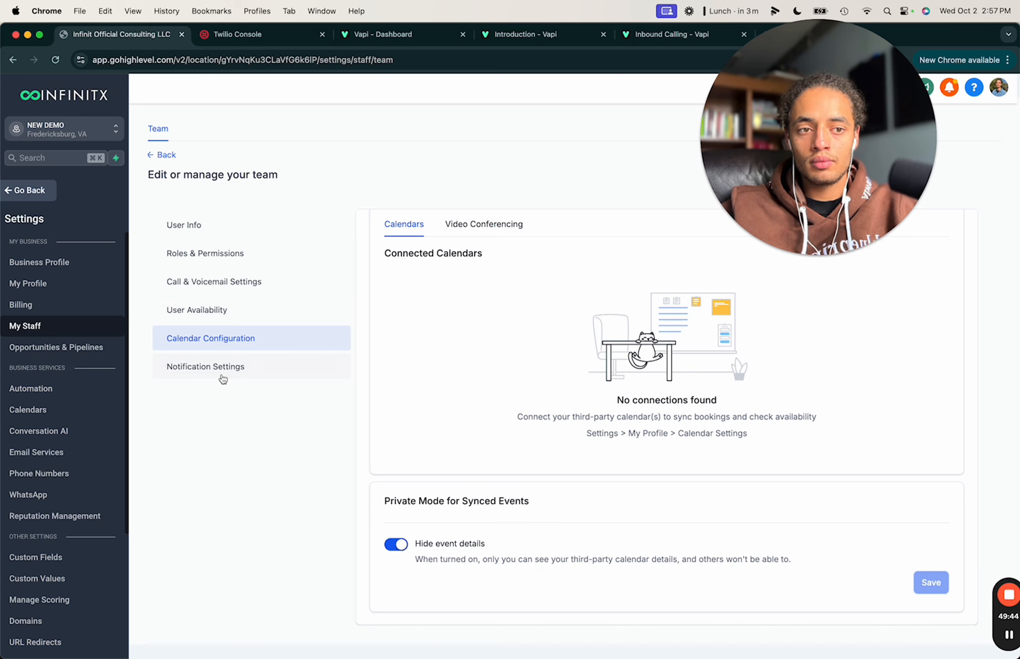
scroll(60, 526, down, 5)
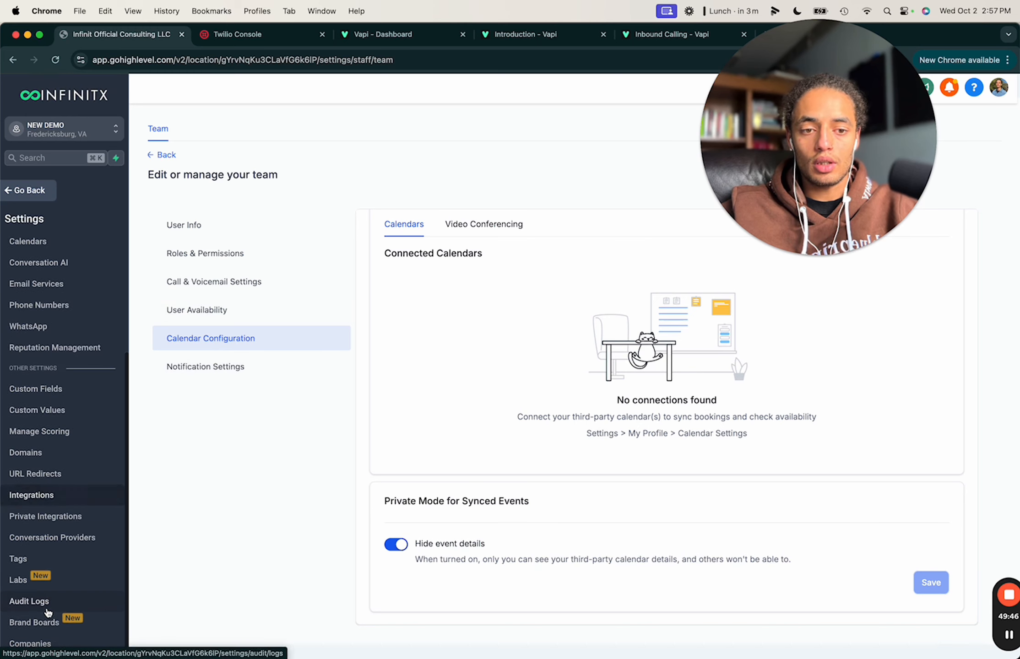
scroll(60, 511, up, 3)
click(43, 555)
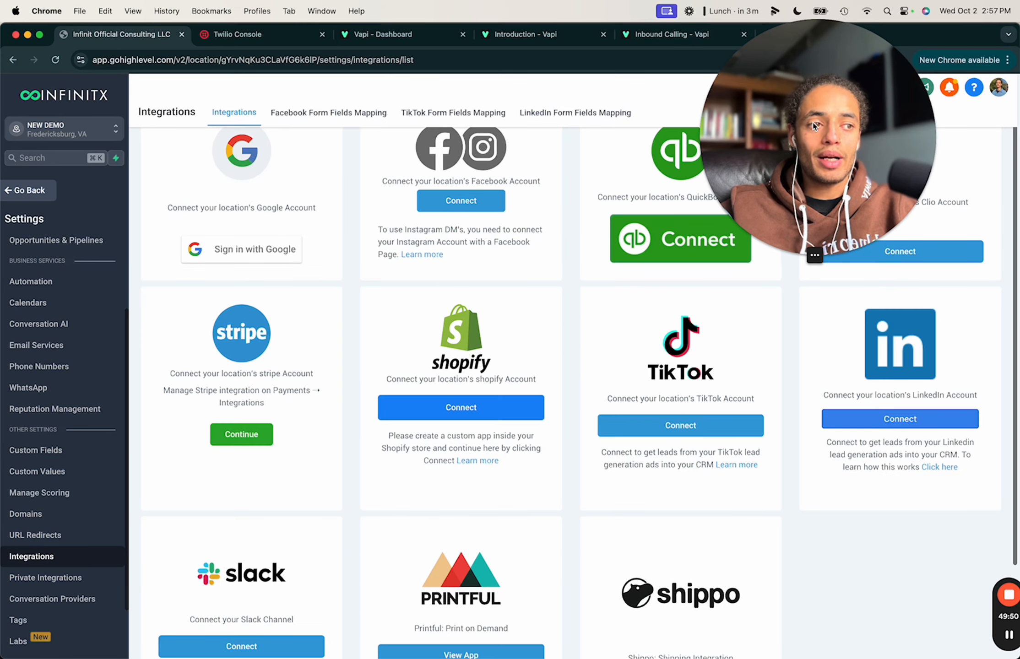
Exit Settings with Go Back to reach NEW DEMO's main Dashboard.
drag(780, 126, 779, 491)
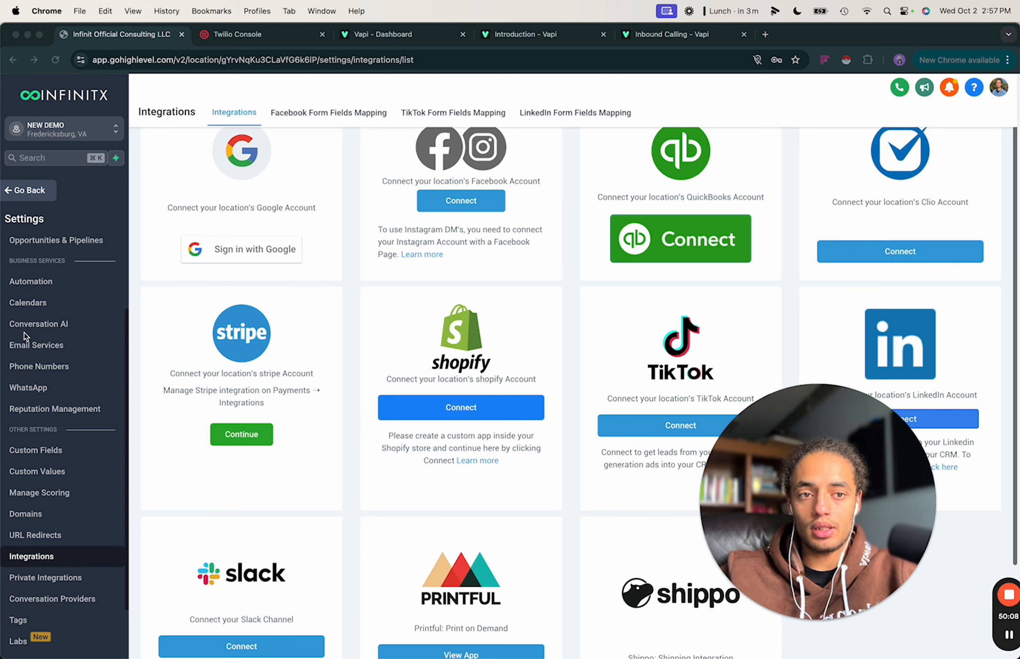
scroll(24, 333, up, 3)
click(26, 195)
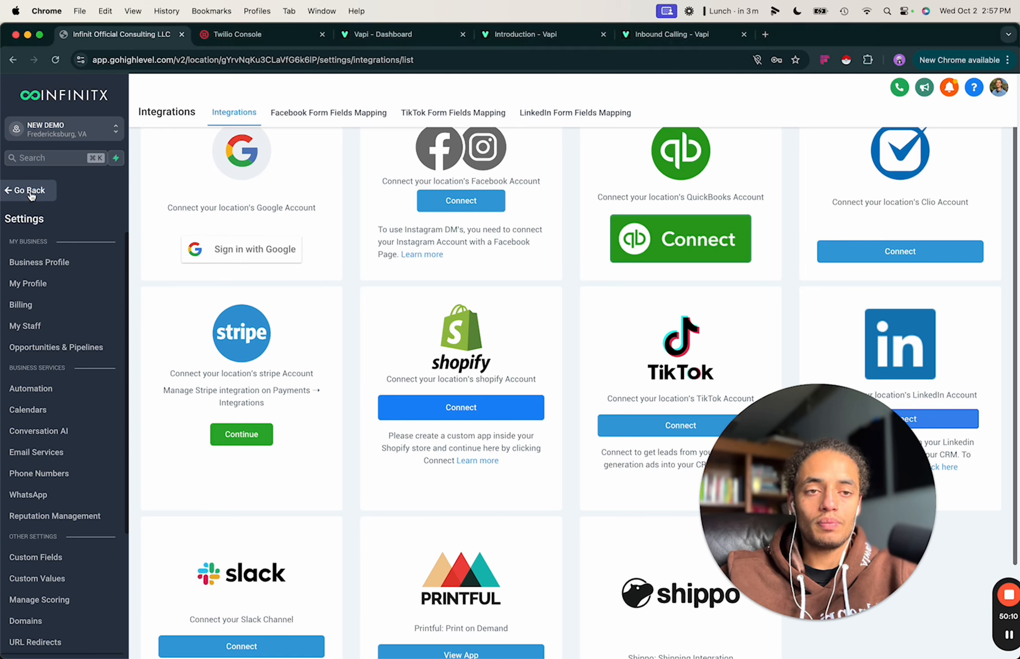
click(29, 191)
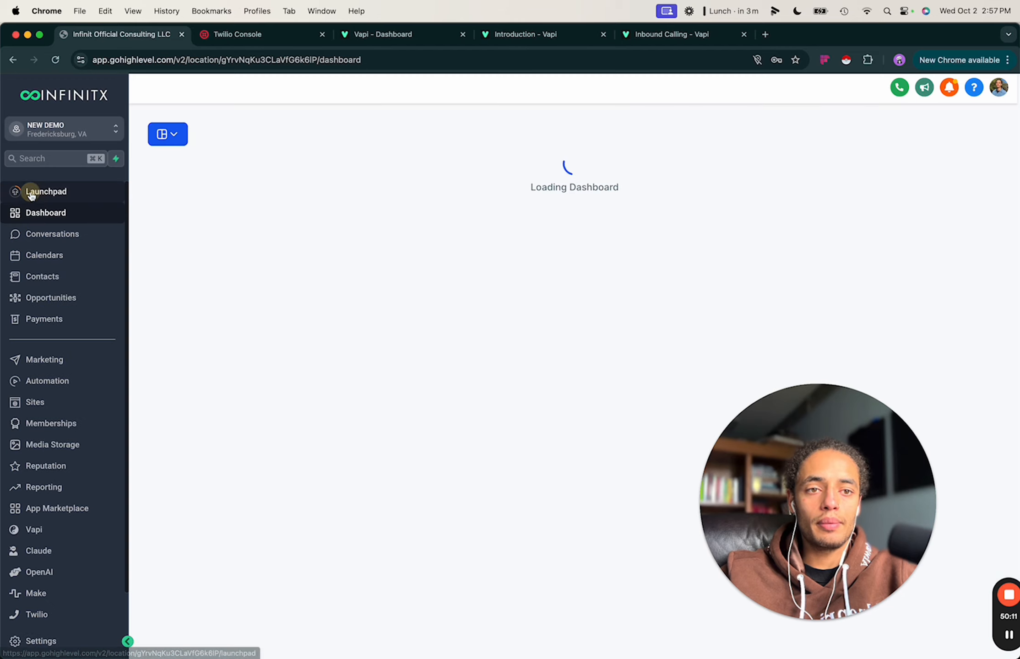
Create a new Personal Booking calendar from the calendar settings.
click(45, 255)
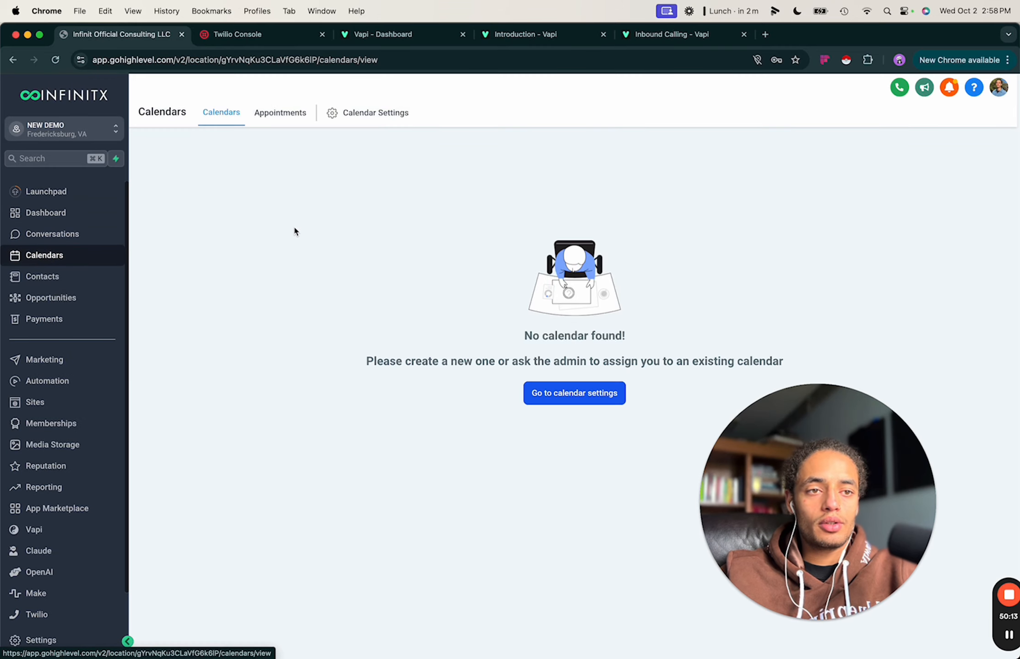
click(577, 395)
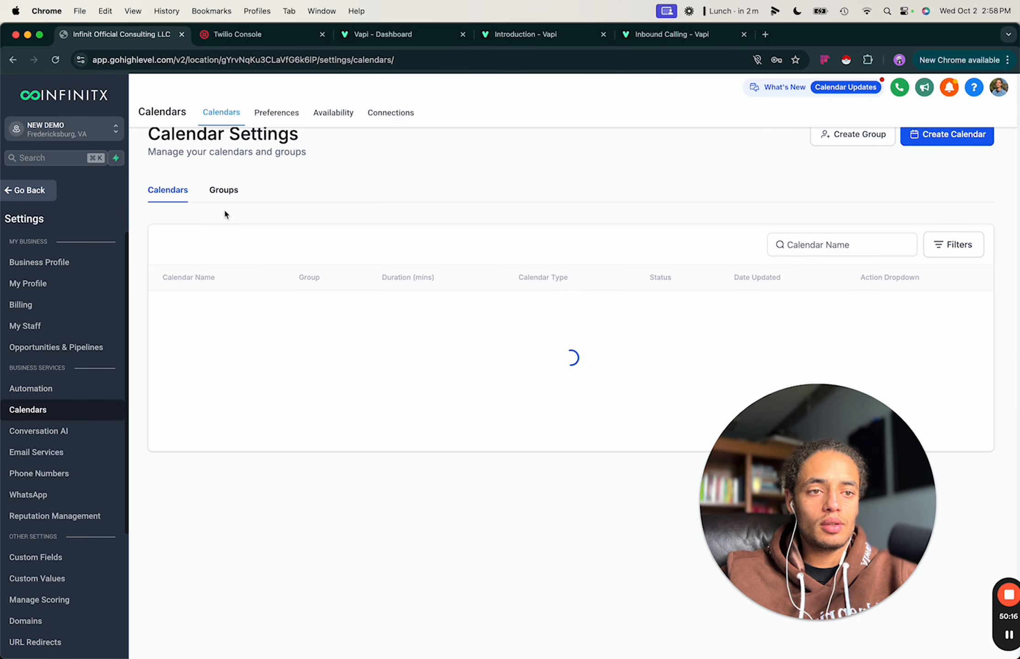
click(581, 412)
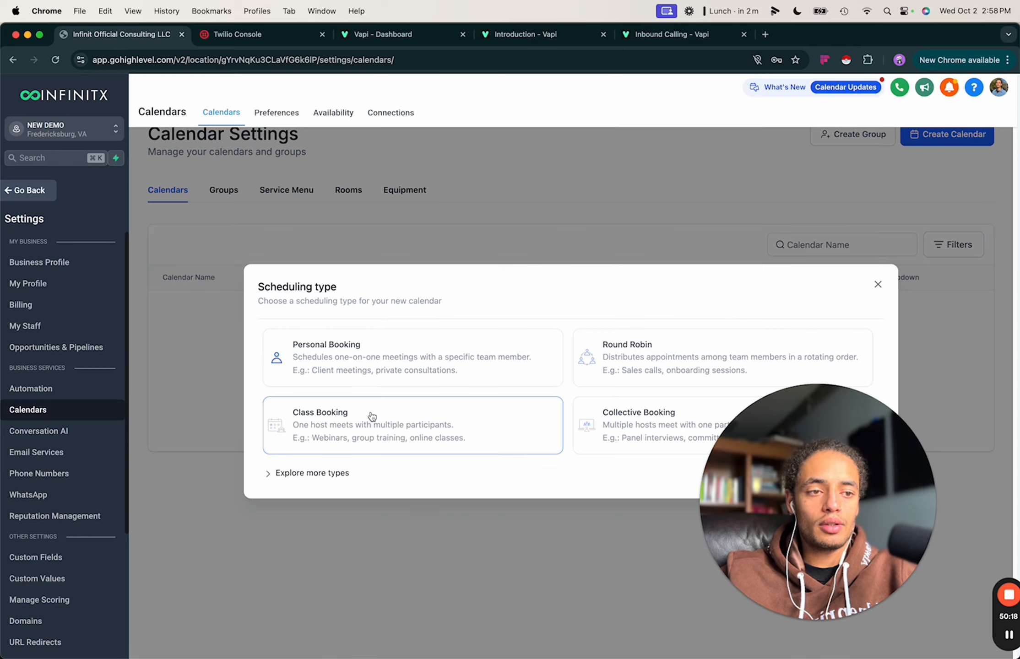
click(380, 377)
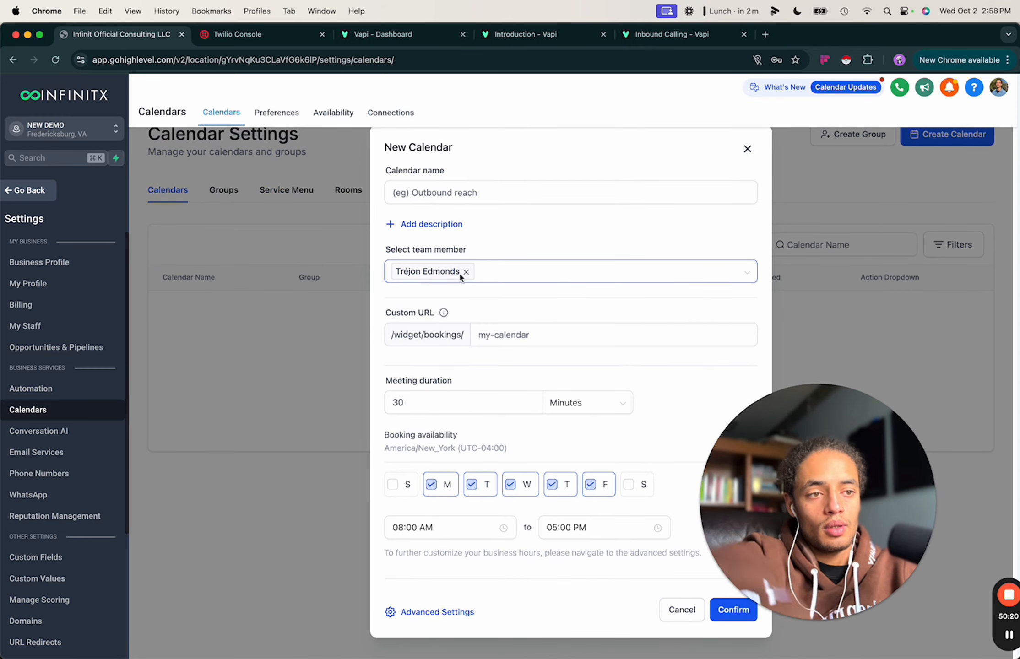
Name the calendar DEMO CALENDAR and set its custom URL to this-demo-cal.
click(462, 189)
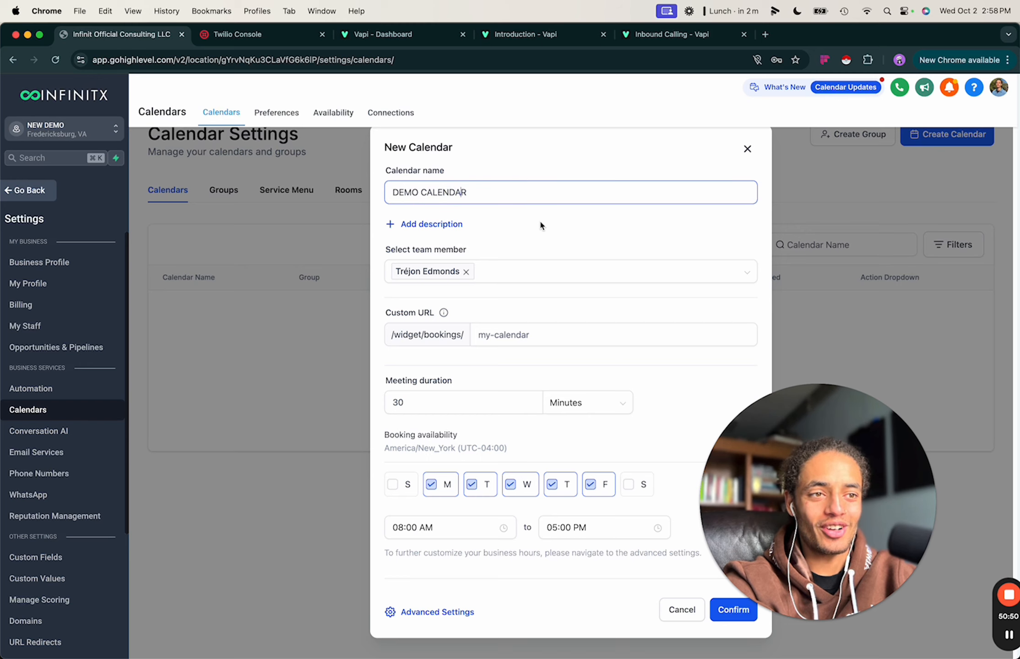
click(448, 396)
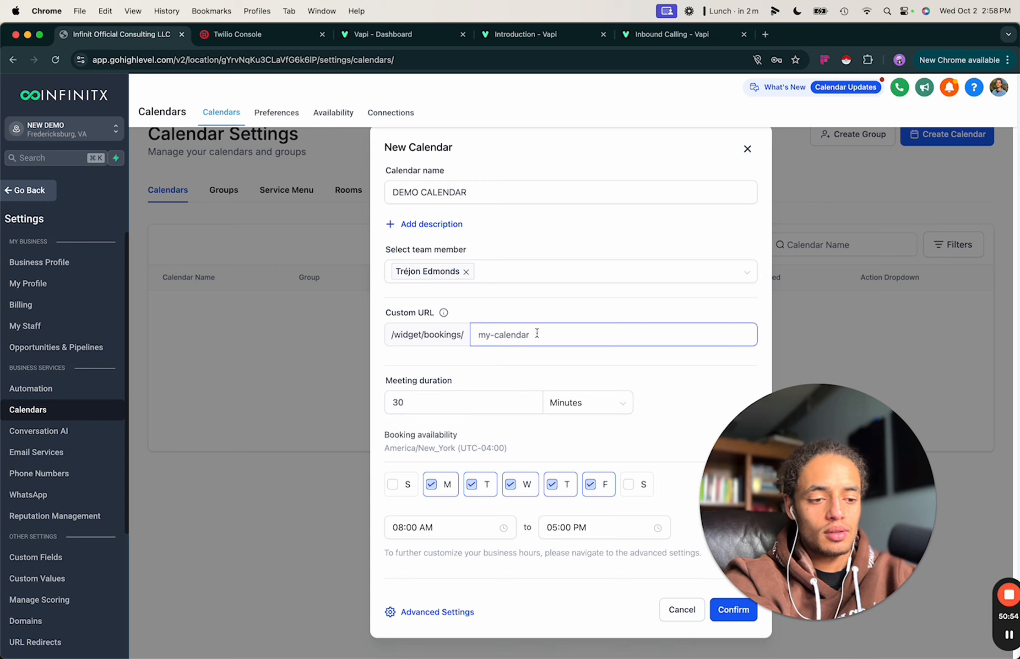
text(this-dem,)
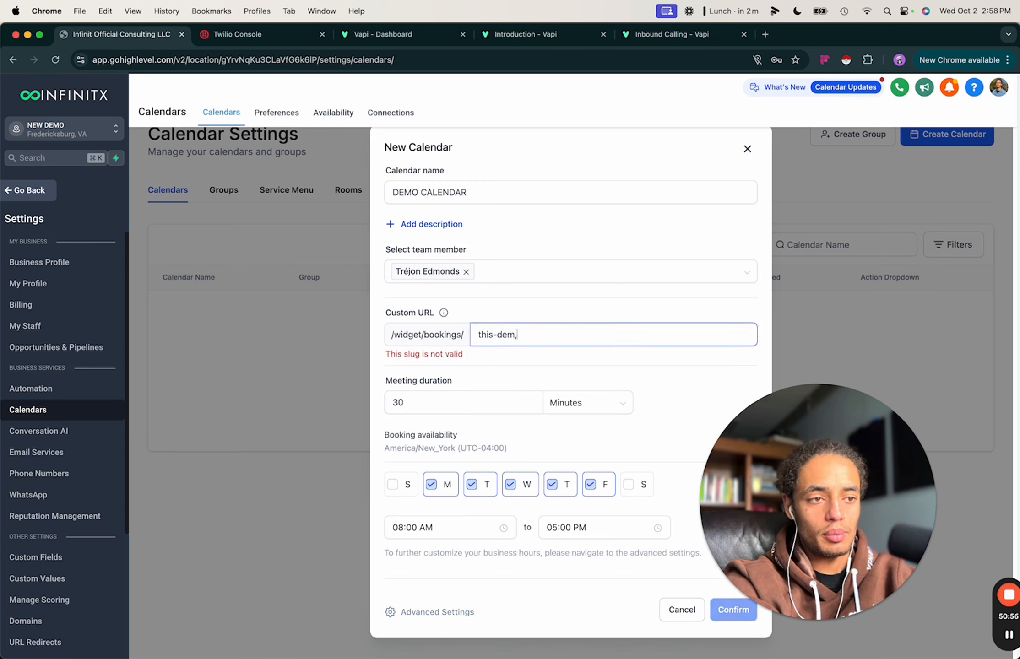
key(BackSpace)
key(BackSpace)
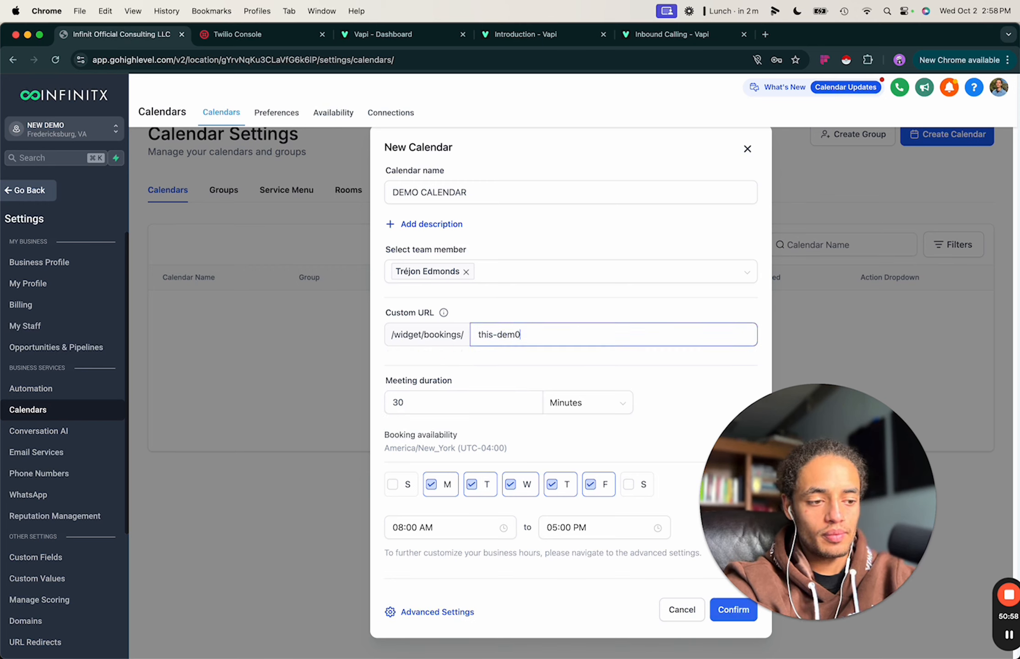
text(o-c)
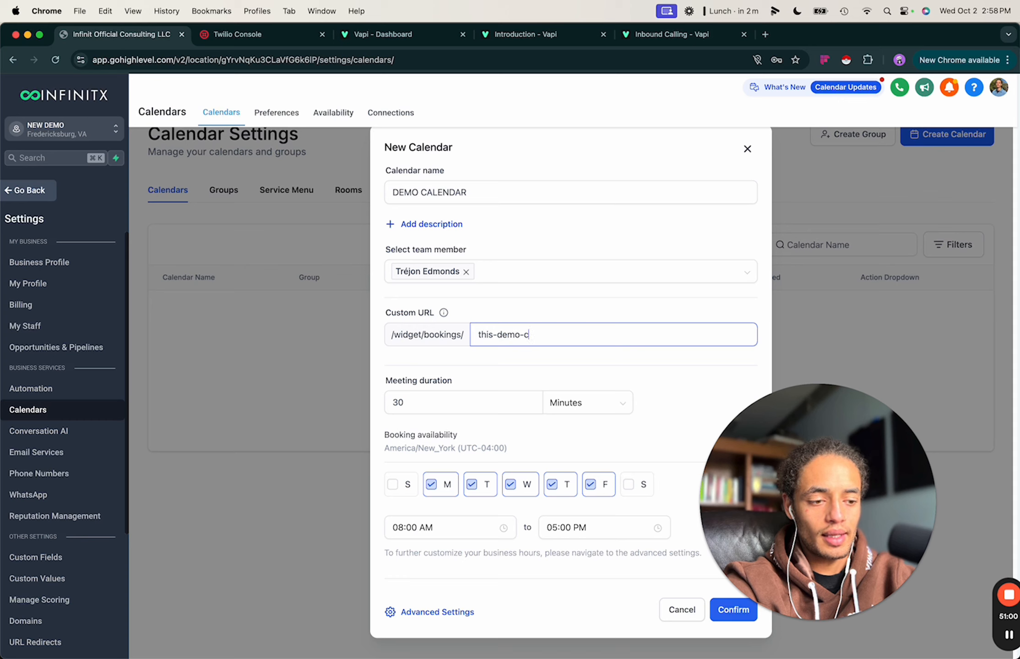
text(al)
click(557, 372)
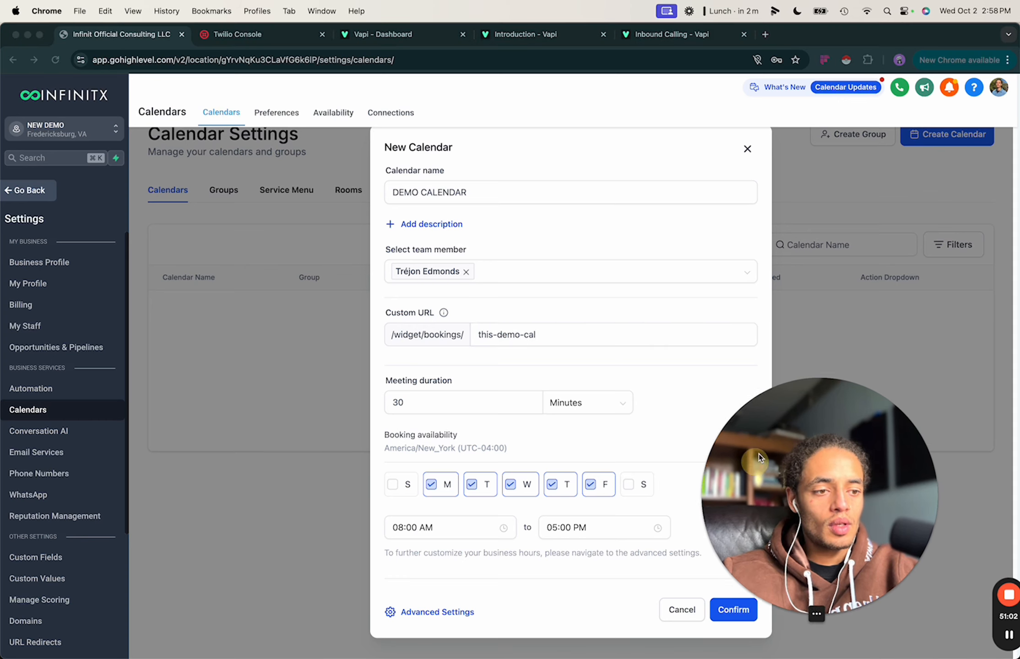
drag(758, 453, 794, 286)
click(416, 613)
click(441, 612)
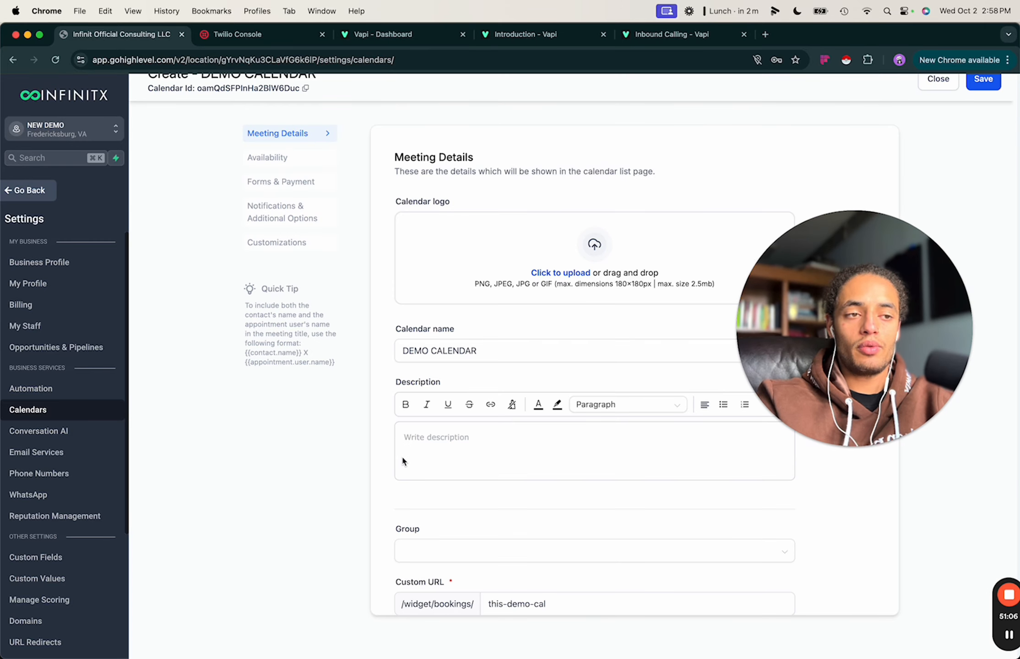
Scroll through Meeting Details, check the empty calendar group list, and select the Meeting invite title.
scroll(446, 363, down, 1)
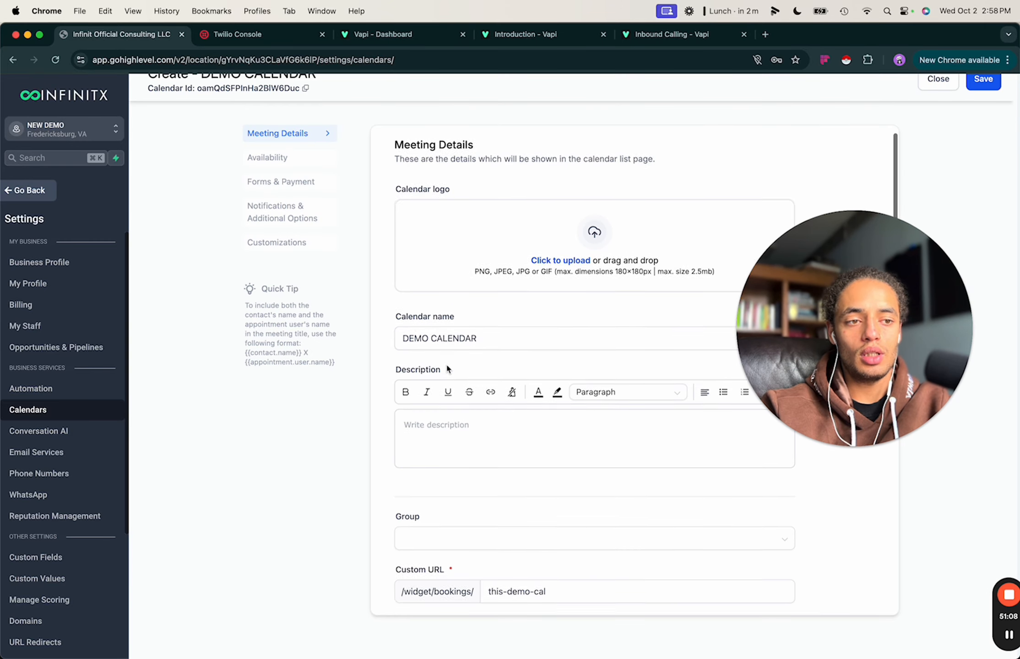
scroll(447, 363, down, 5)
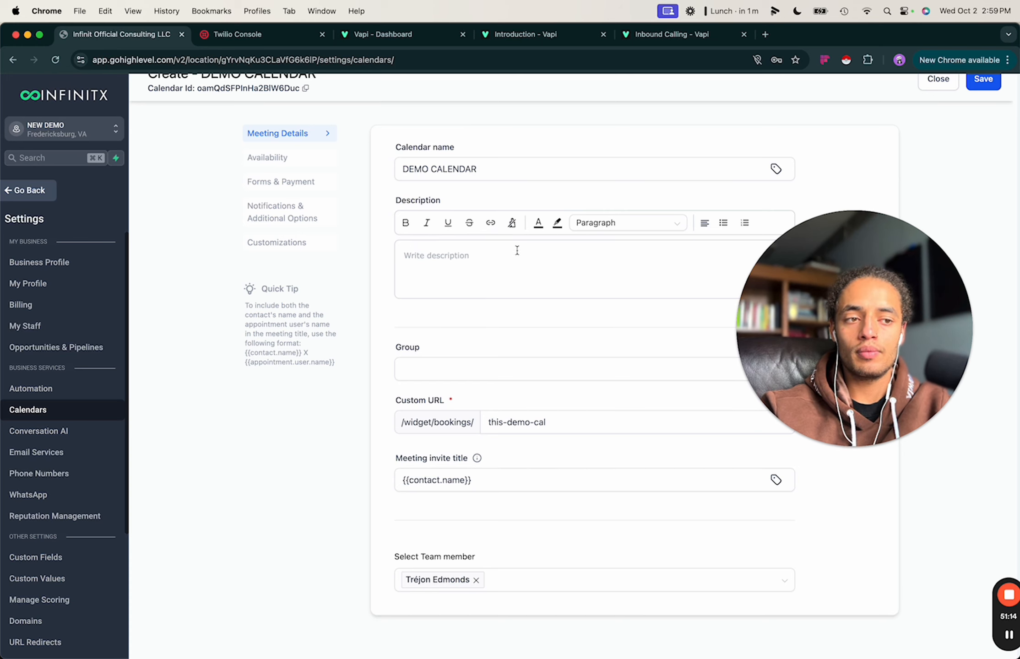
scroll(516, 250, down, 3)
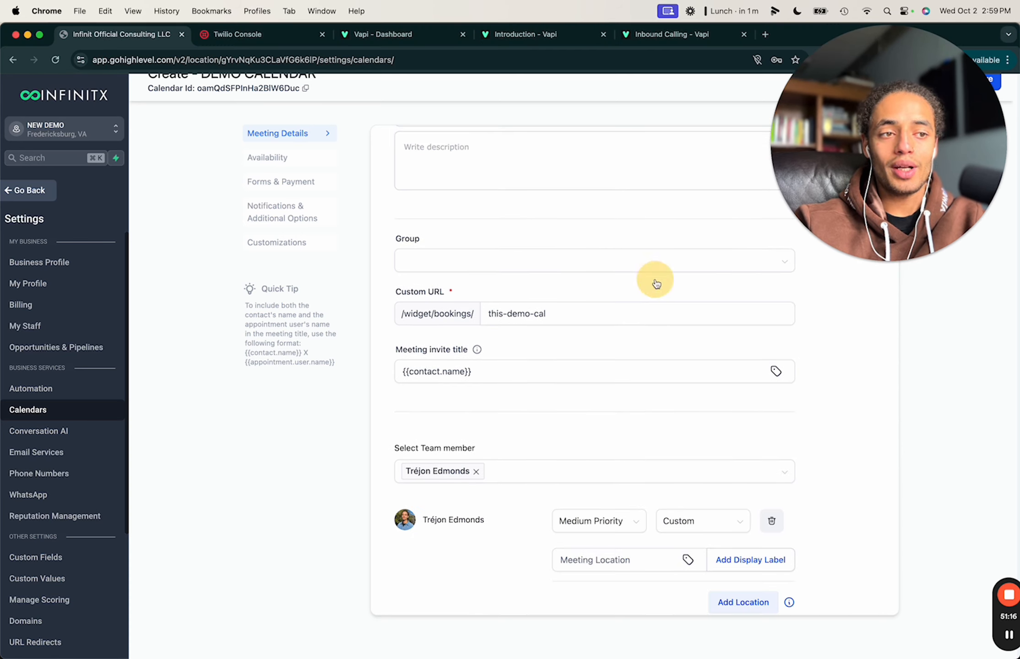
click(611, 270)
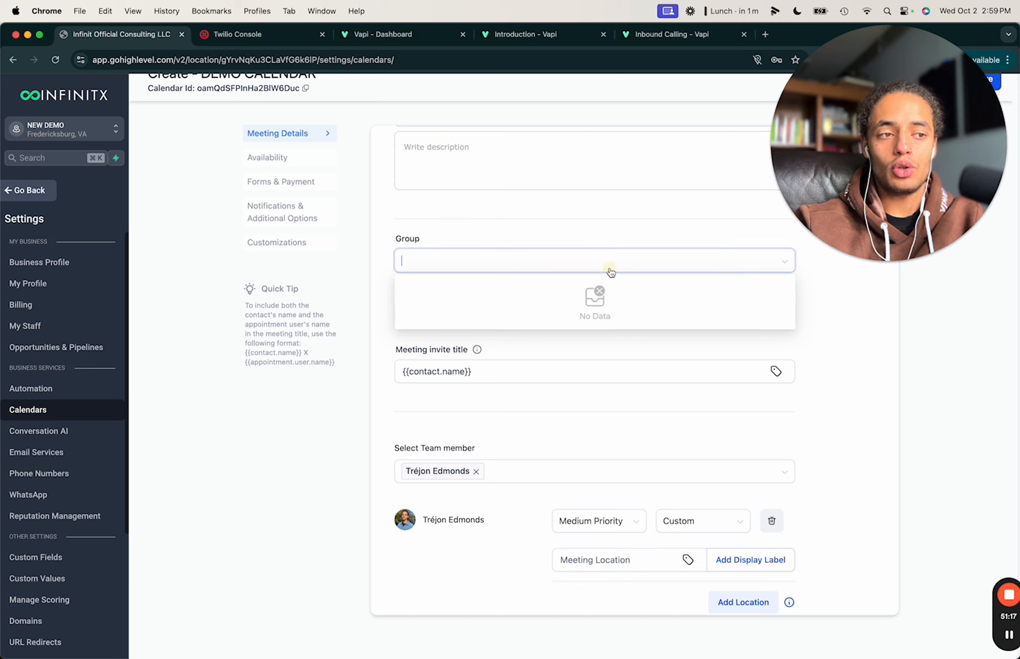
click(483, 238)
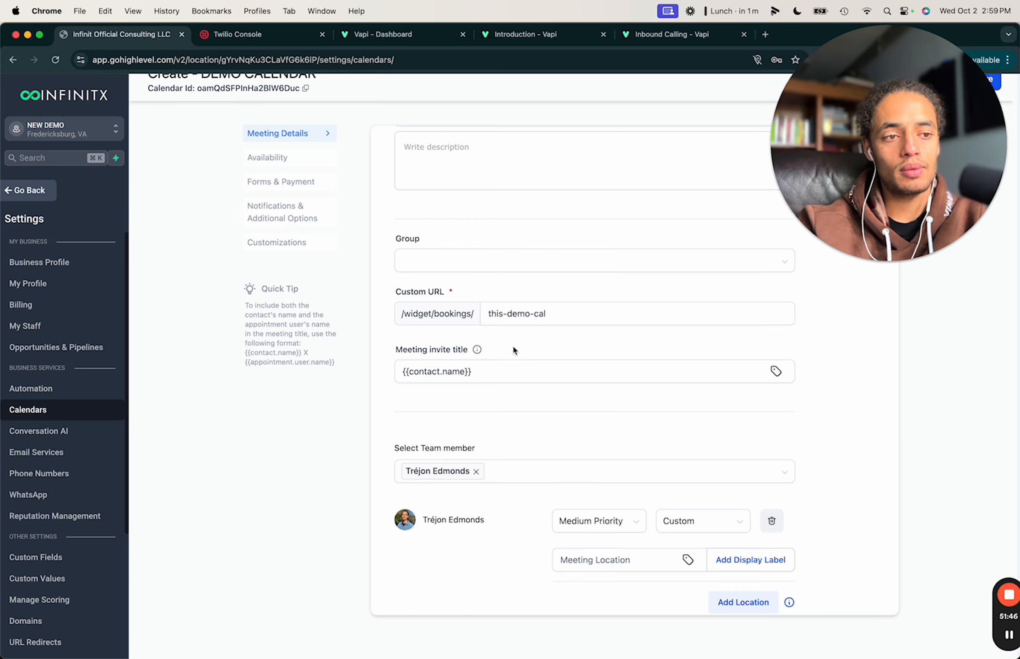
scroll(509, 348, down, 2)
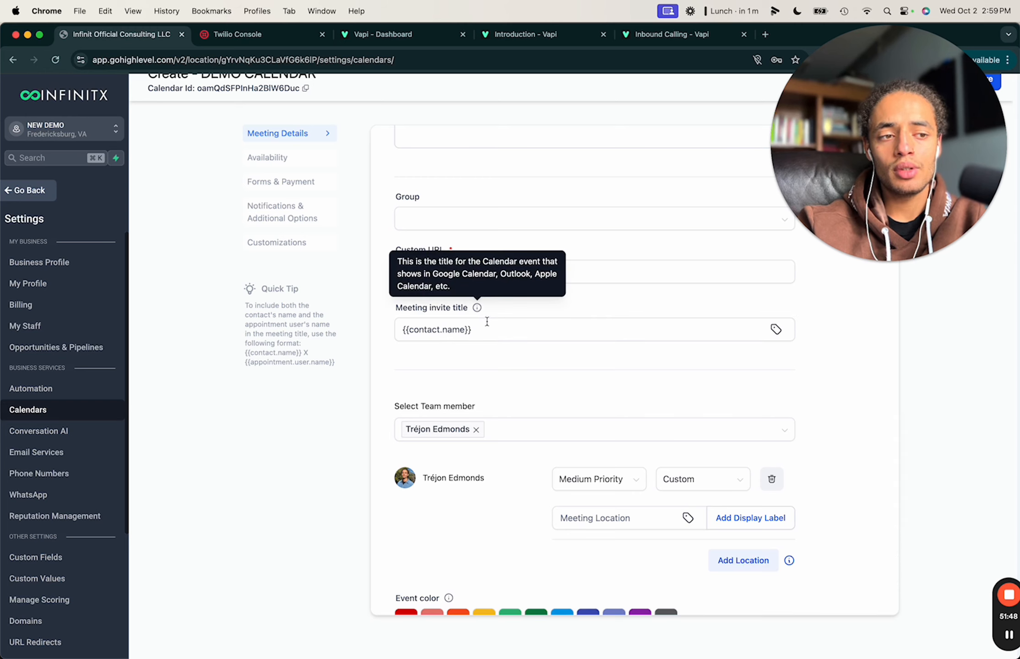
click(464, 326)
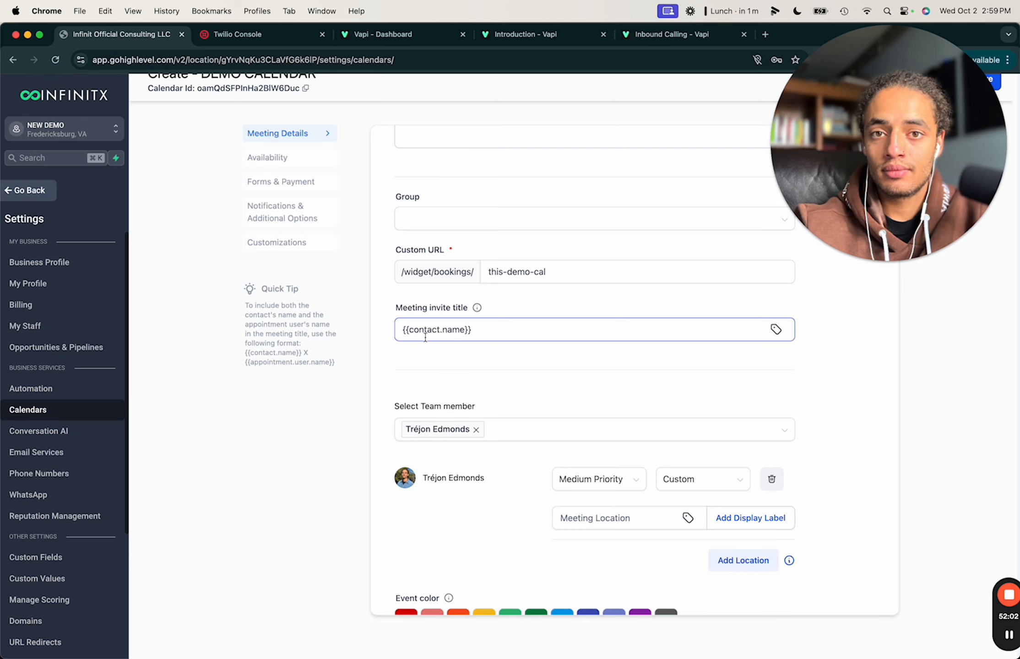
Browse the merge fields, then type 'AI Consultation' into the meeting invite title.
click(773, 331)
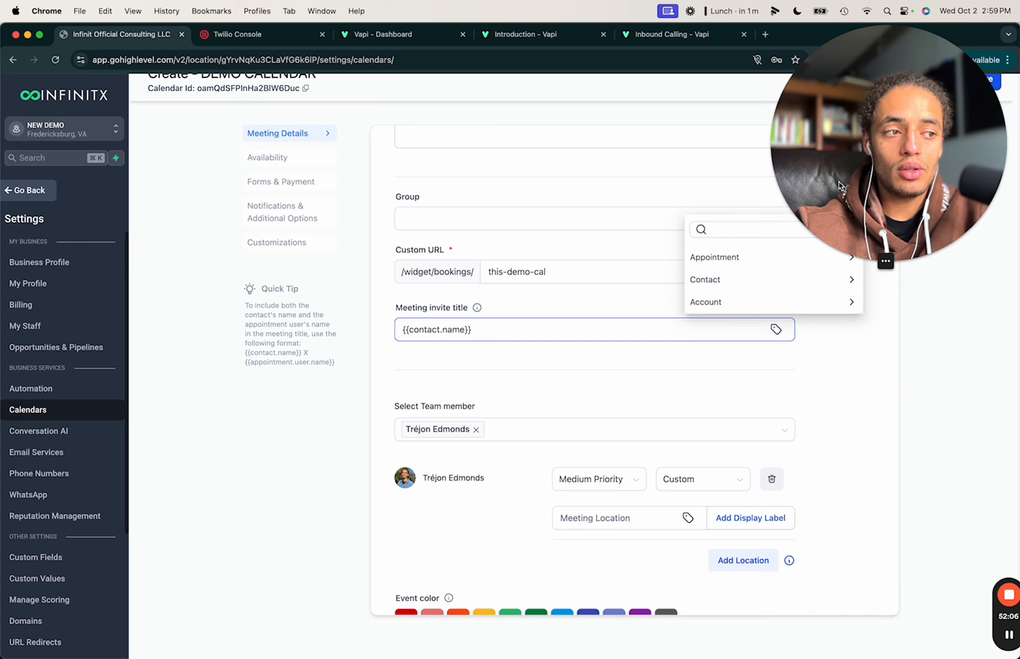
drag(839, 182, 838, 560)
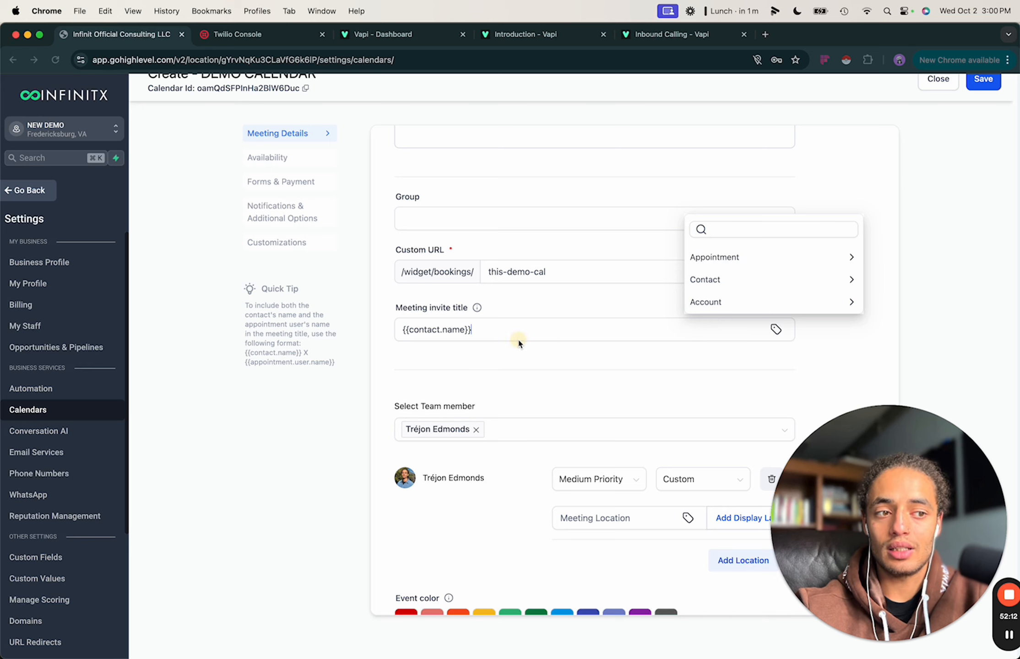
click(517, 362)
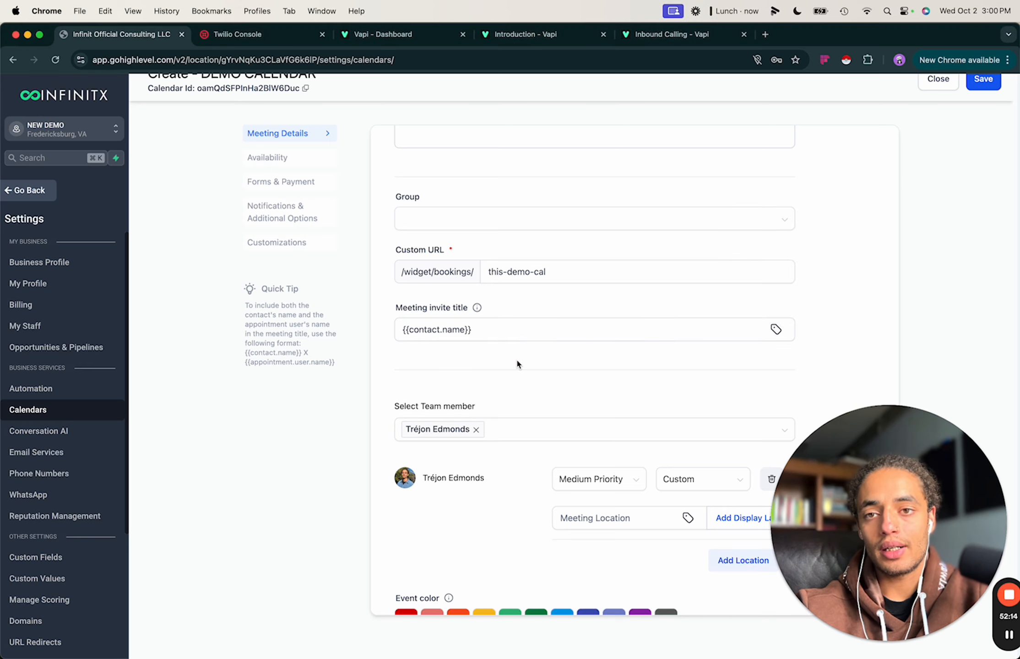
click(468, 339)
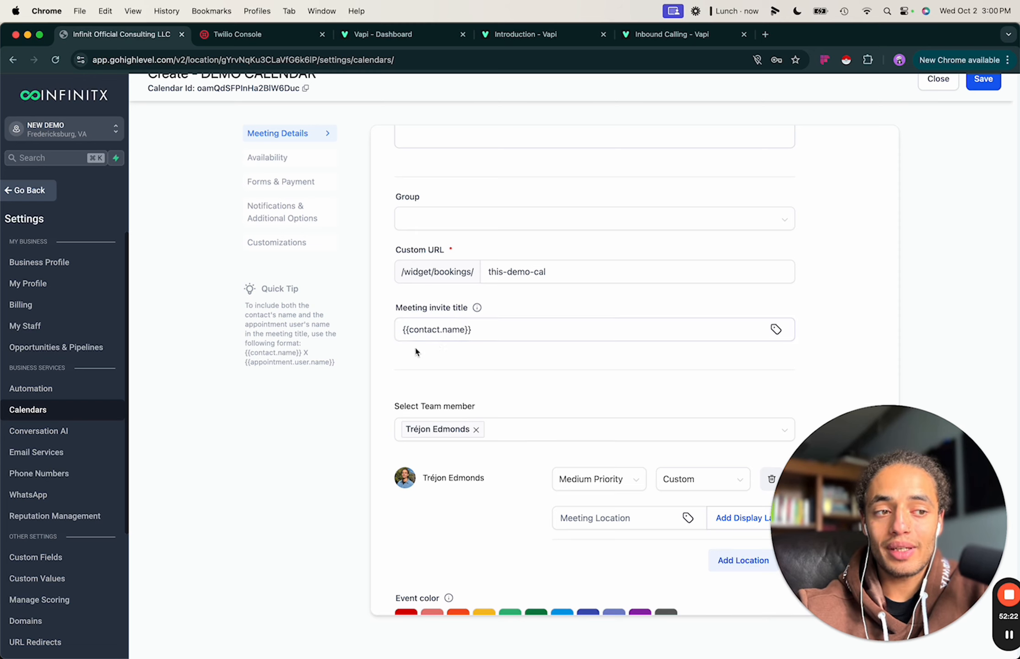
scroll(516, 332, up, 5)
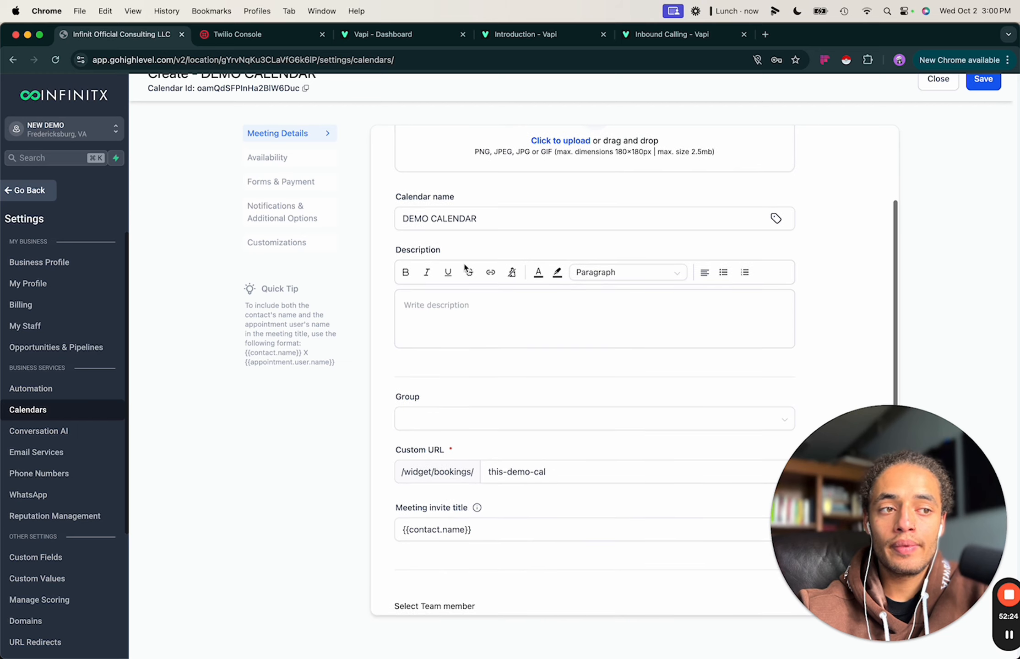
text(DEMO C)
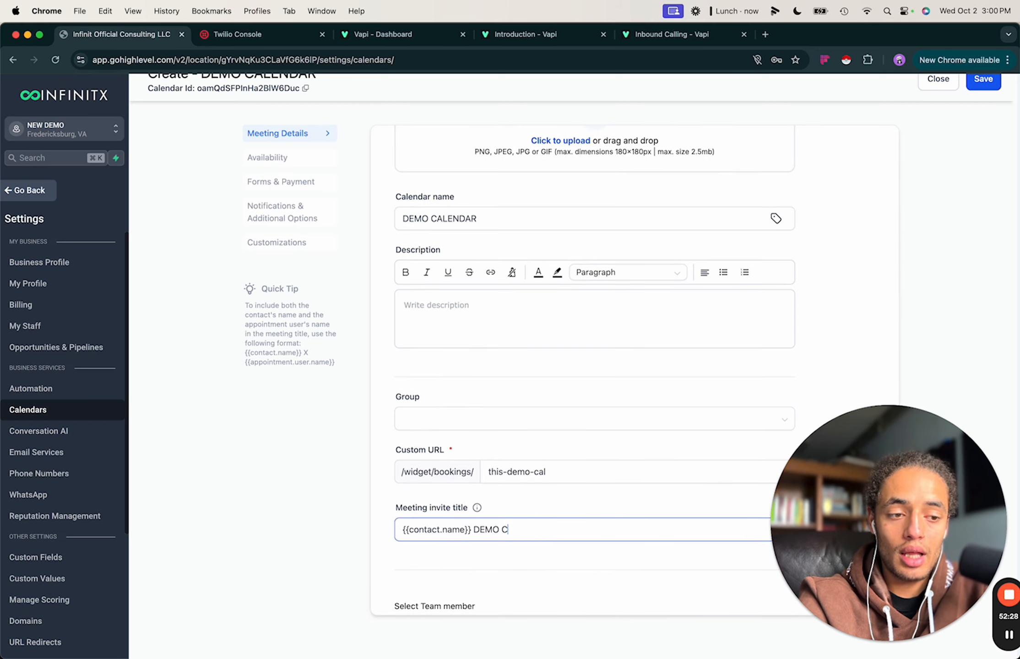
key(BackSpace)
key(BackSpace)
key(BackSpace)
key(BackSpace)
key(BackSpace)
key(BackSpace)
text(AI C)
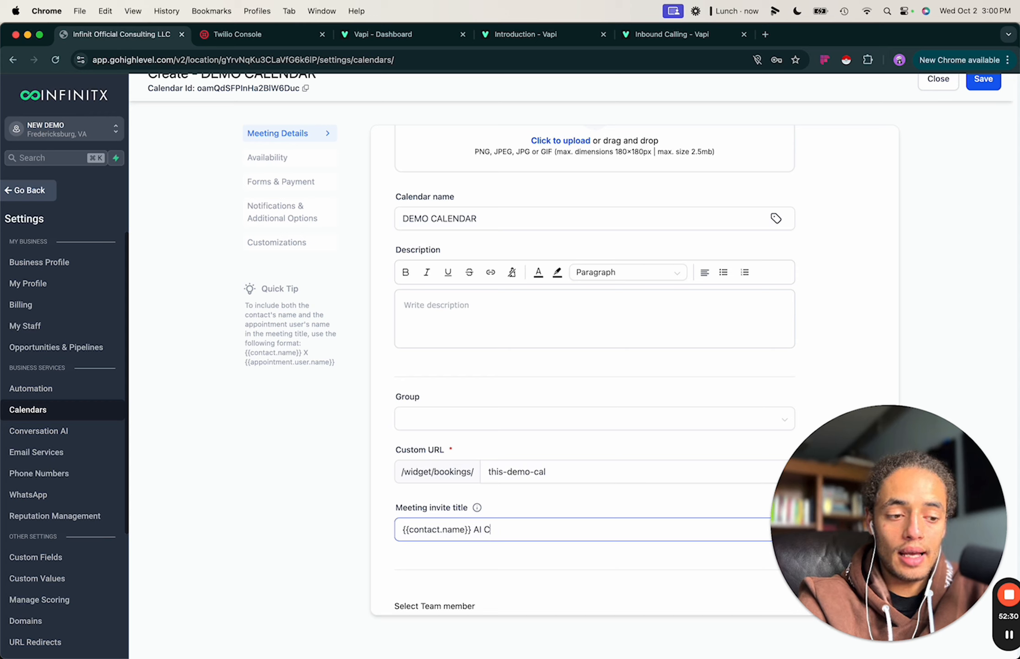
text(Onsultat)
key(BackSpace)
key(BackSpace)
key(BackSpace)
key(BackSpace)
key(BackSpace)
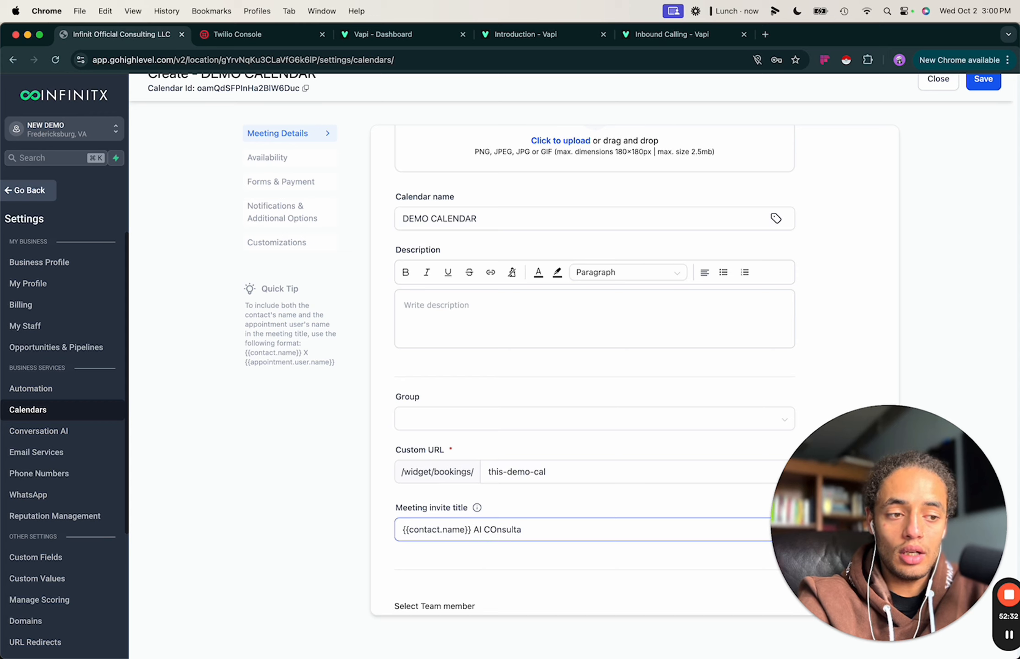
text(onsu)
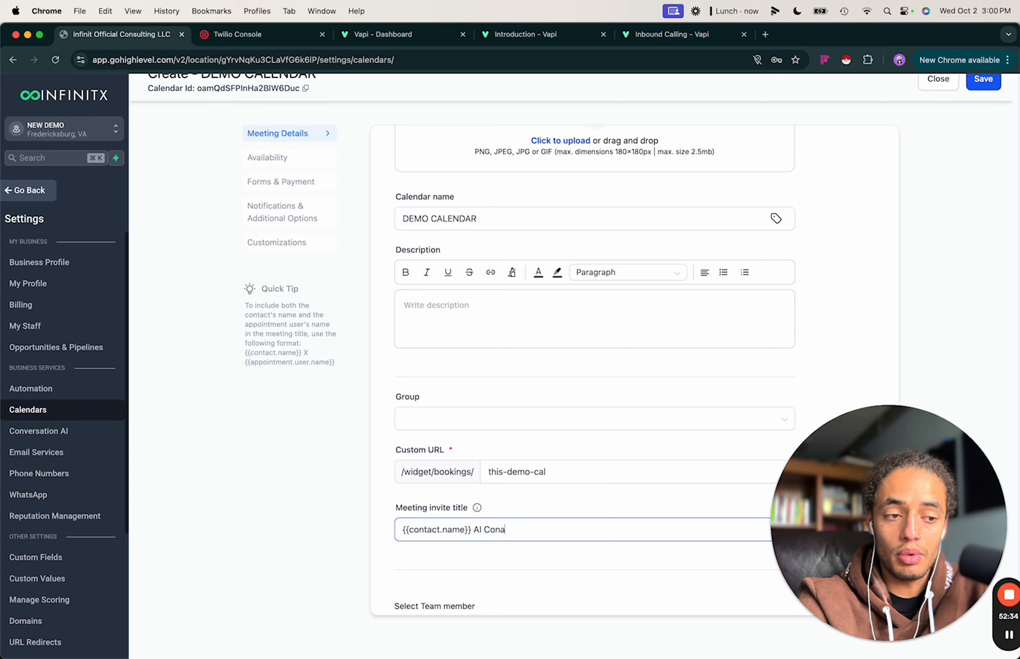
text(ltation)
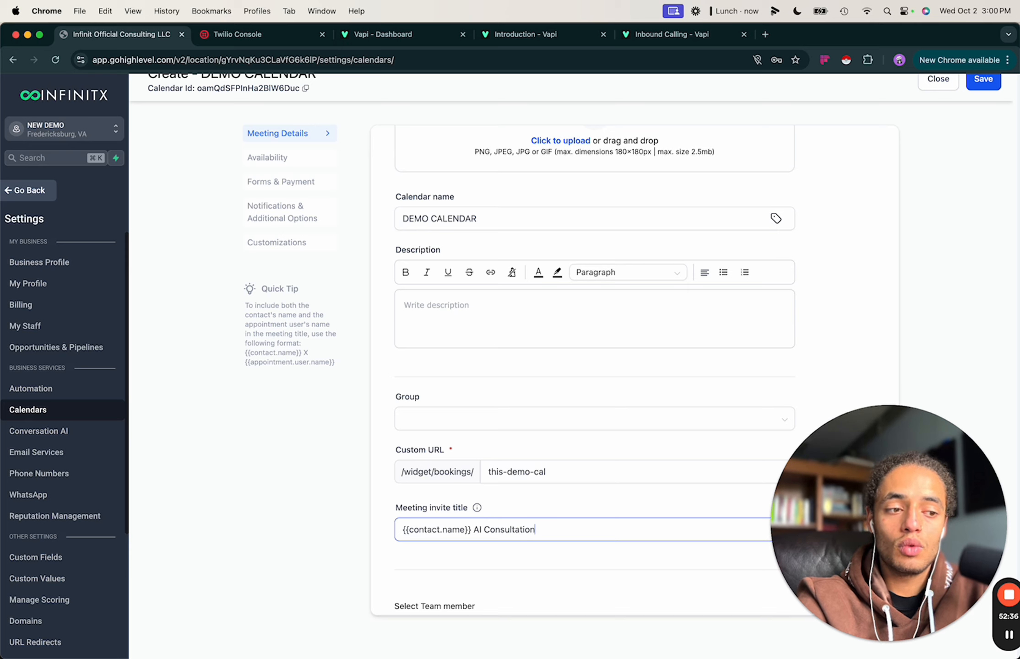
Remove the AI Consultation wording so the title is just {{contact.name}}.
drag(535, 530, 472, 529)
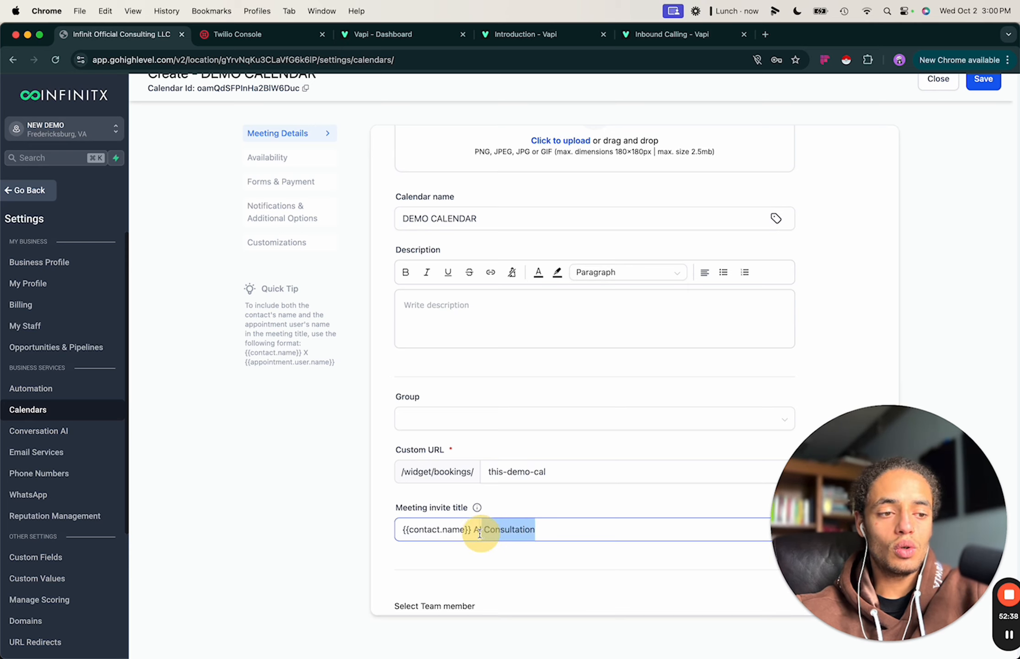
text(A)
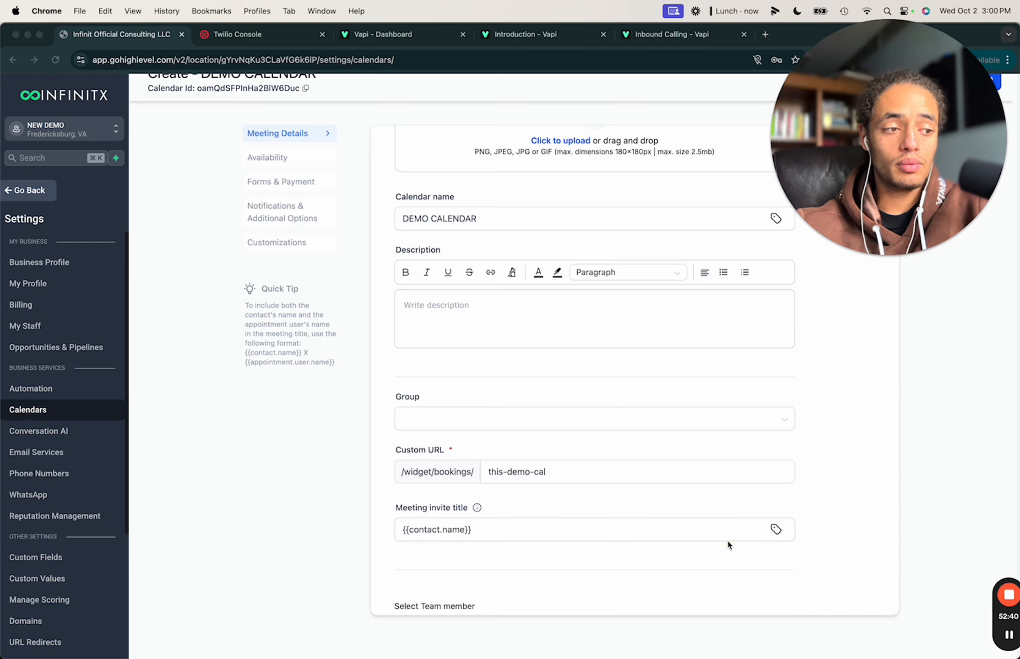
click(777, 529)
click(751, 478)
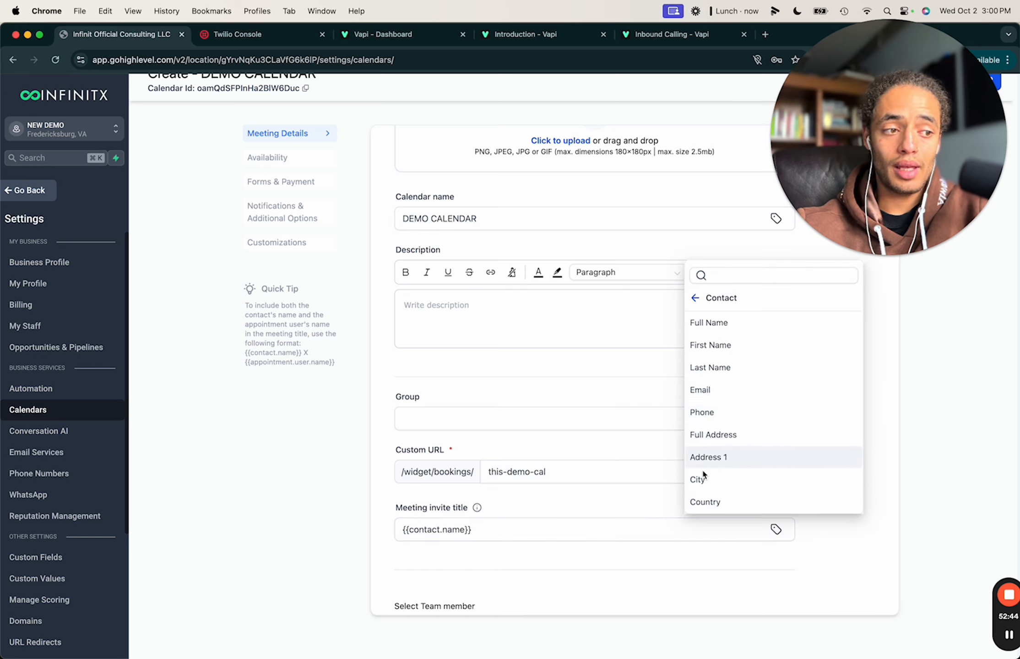
click(623, 552)
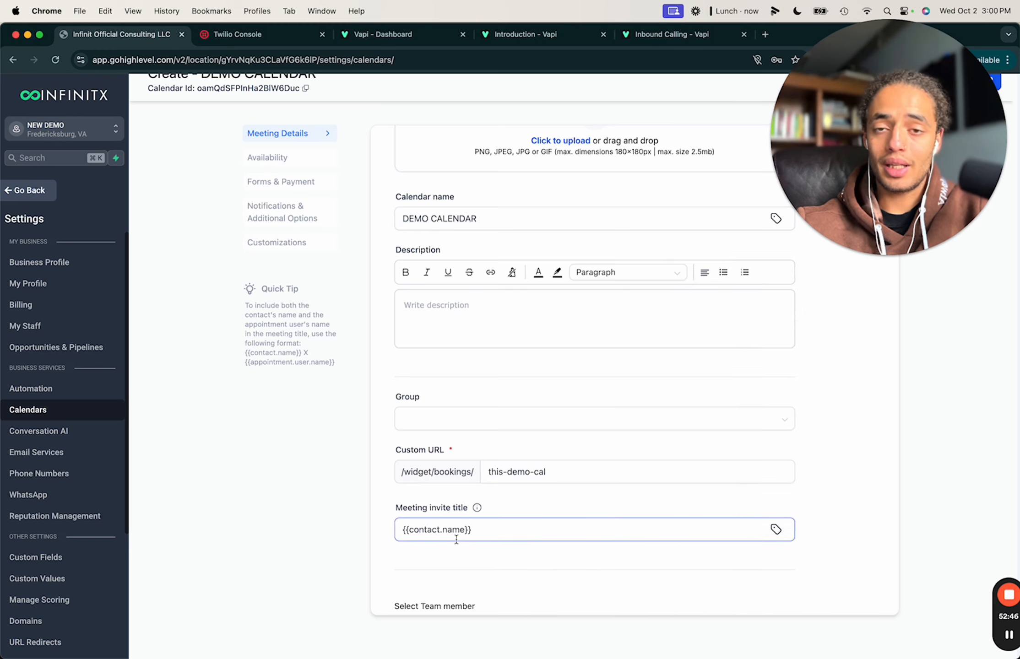
scroll(444, 533, down, 5)
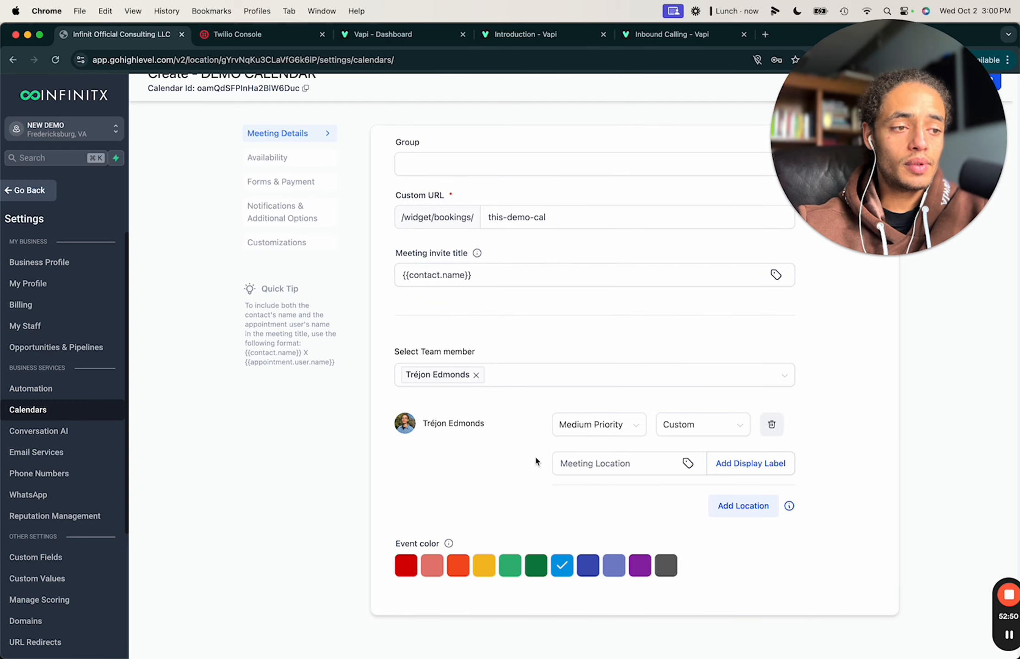
Set the team member's meeting location to Google Meet.
click(686, 427)
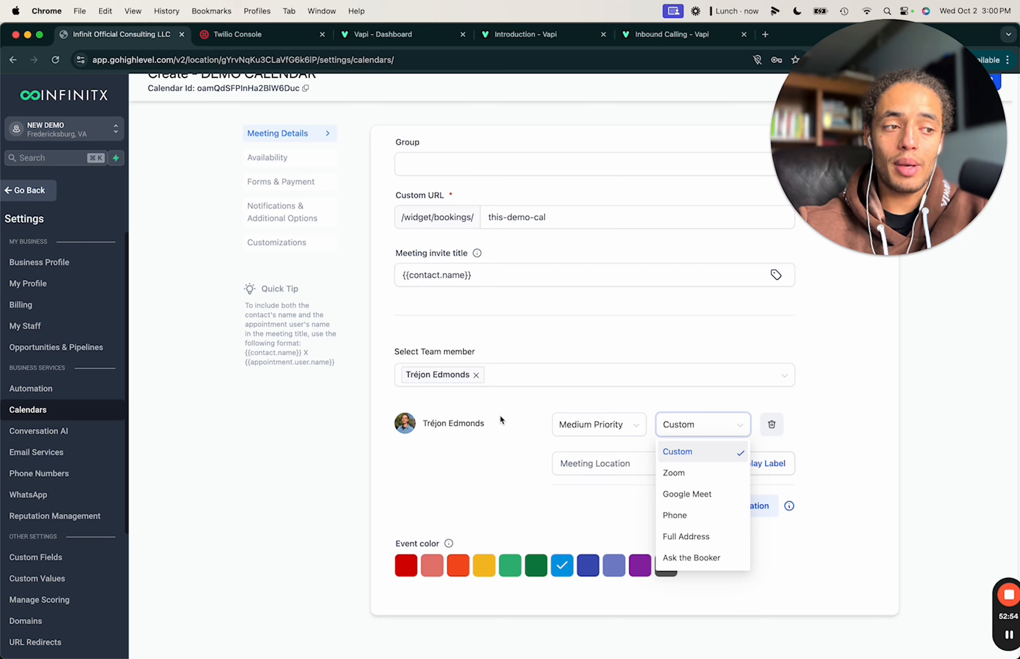
click(687, 496)
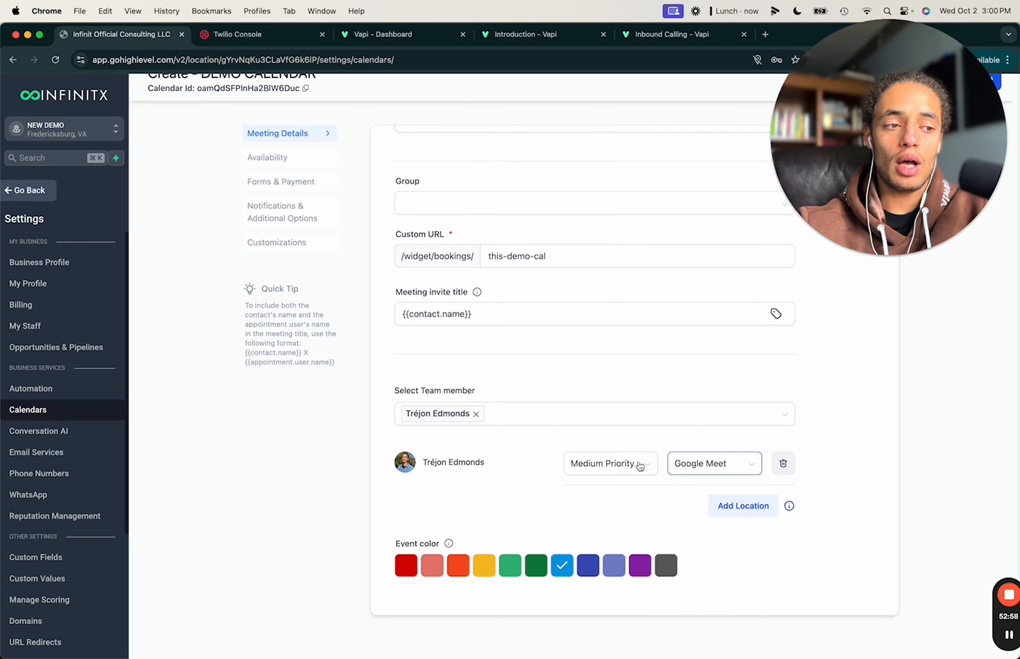
click(694, 463)
click(700, 536)
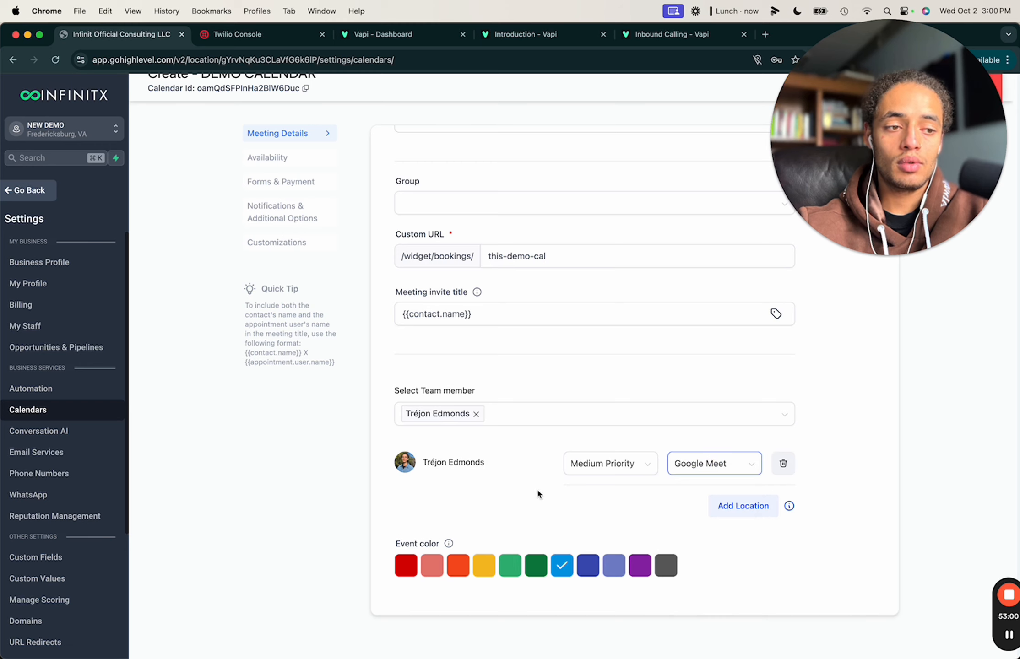
Try High and Low priority for the team member, finally leaving it at Medium Priority.
click(606, 469)
click(486, 490)
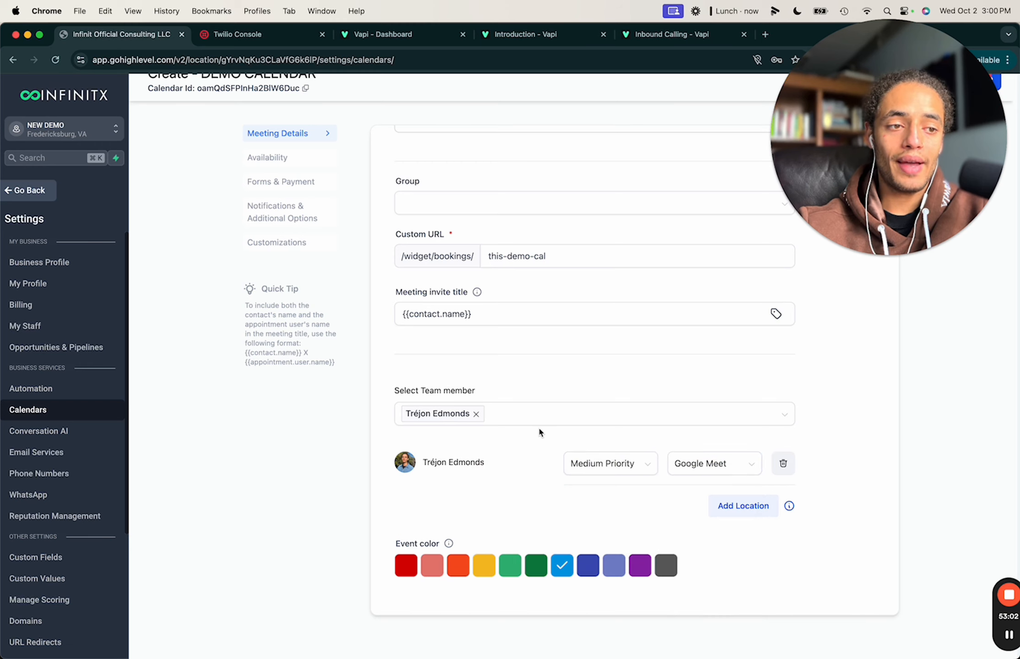
click(528, 421)
click(513, 503)
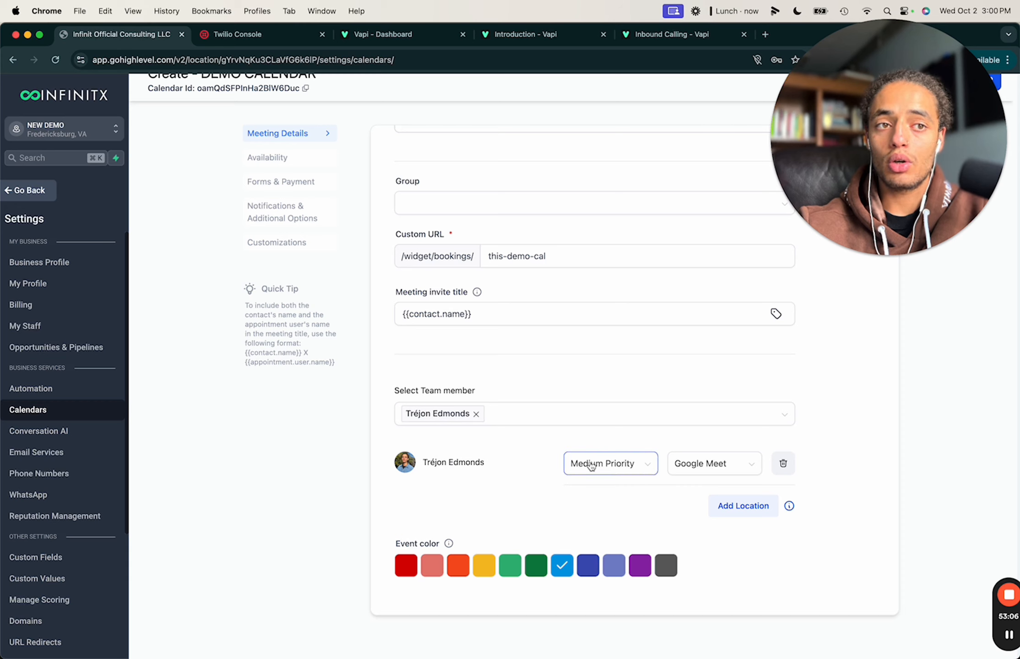
click(610, 467)
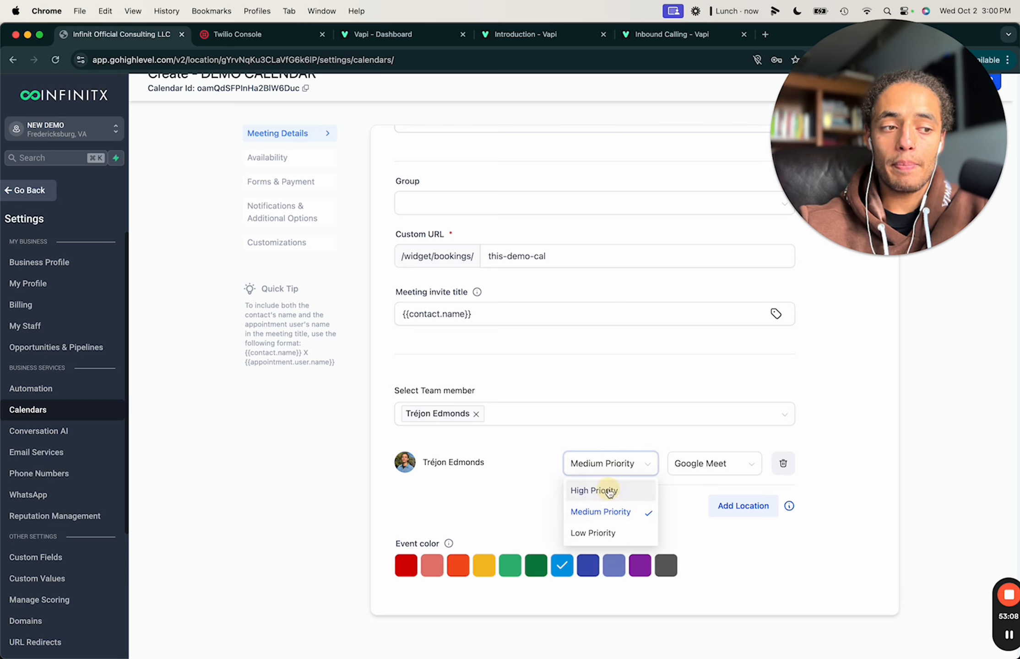
click(581, 489)
click(604, 464)
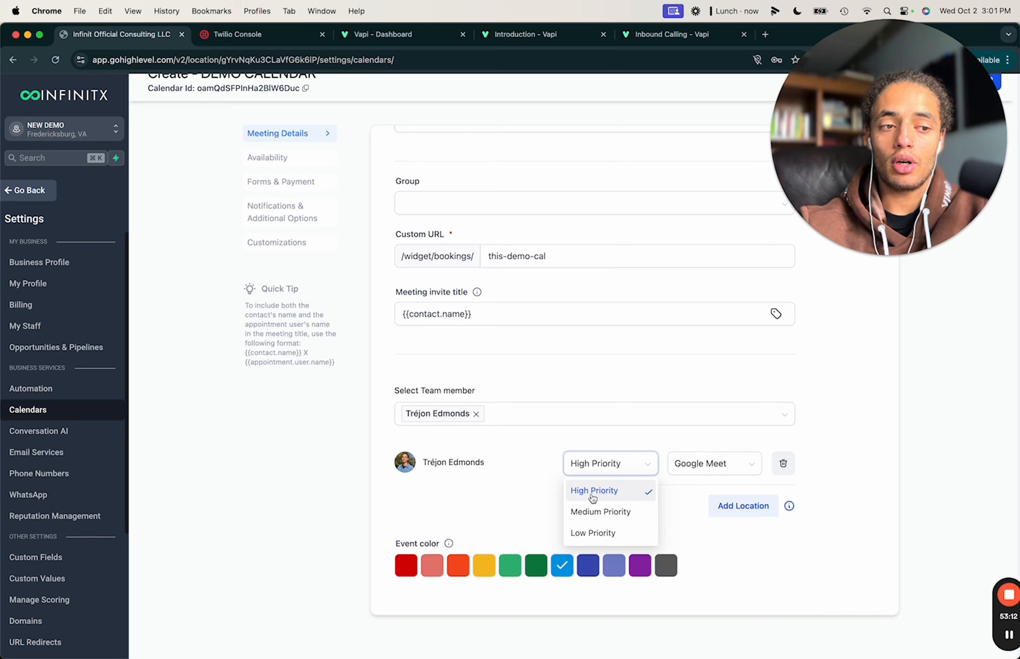
click(532, 493)
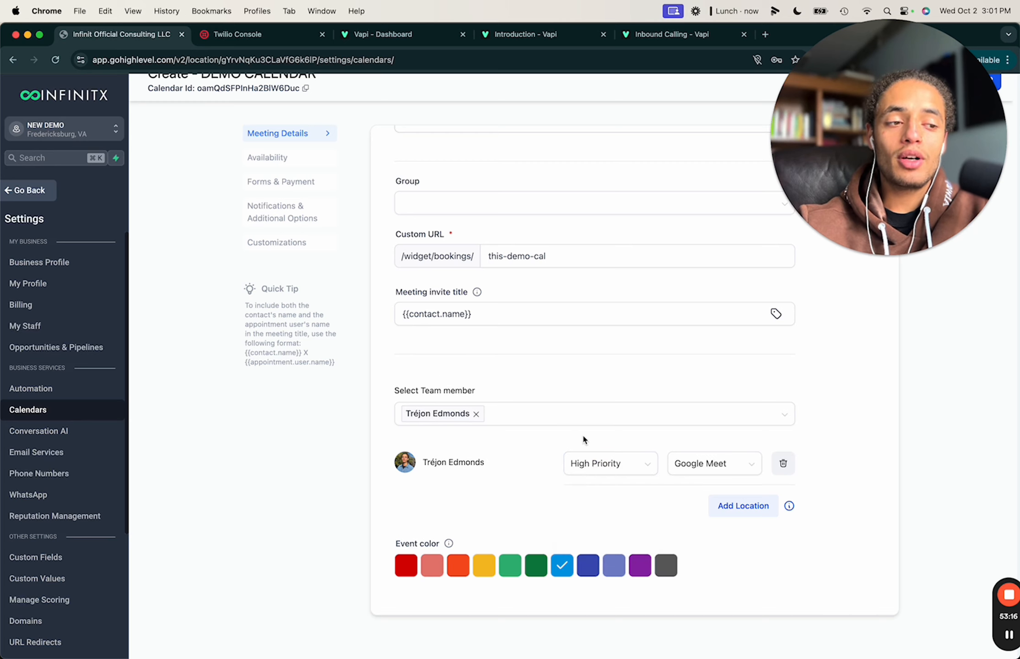
click(605, 467)
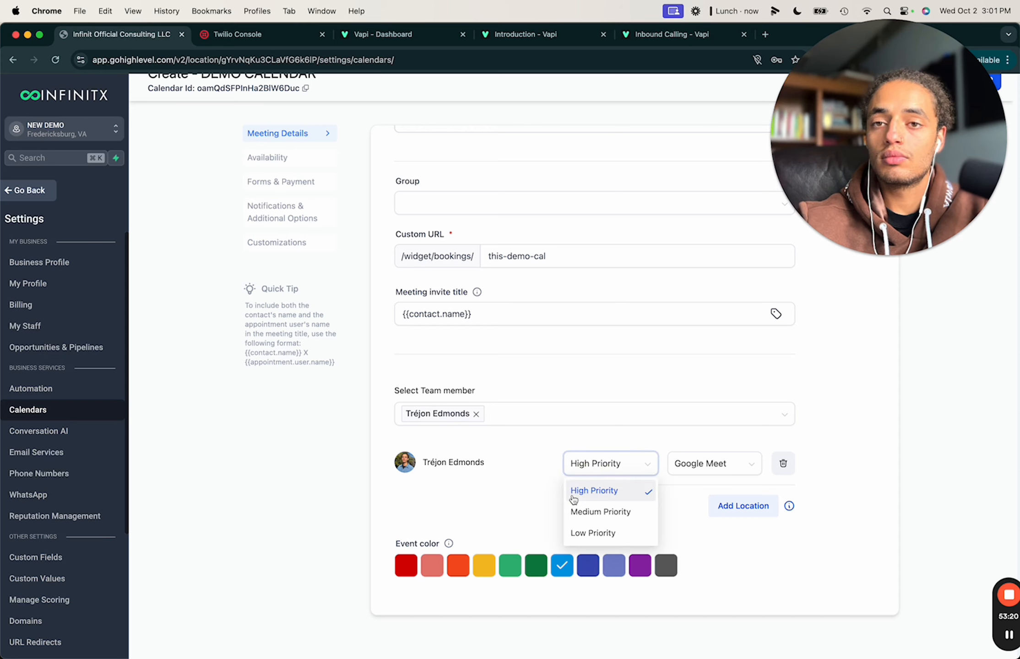
click(597, 531)
click(609, 462)
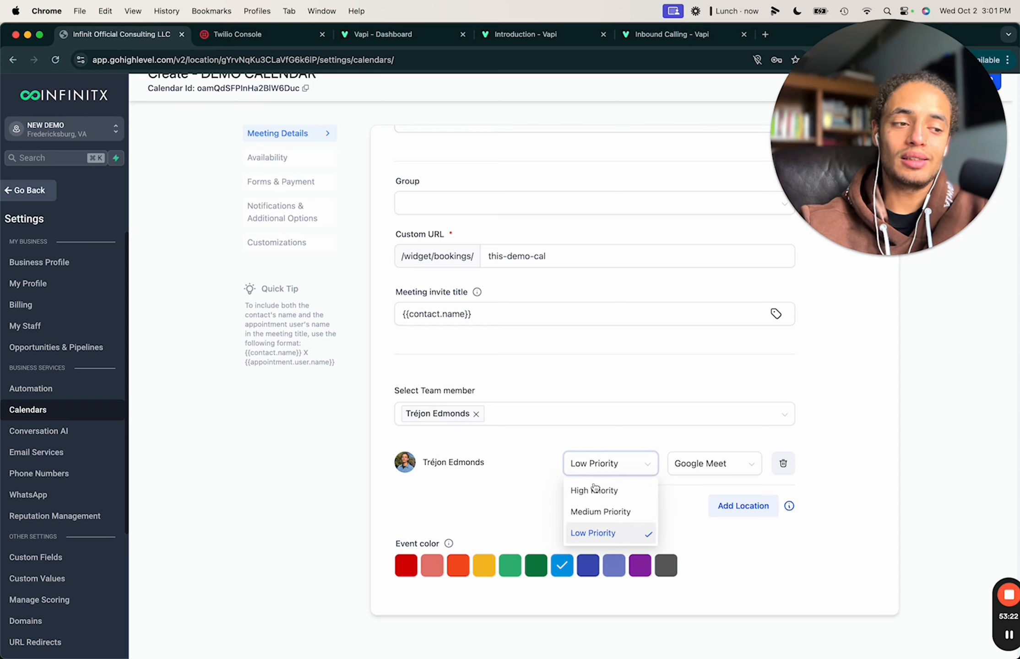
click(585, 489)
click(606, 467)
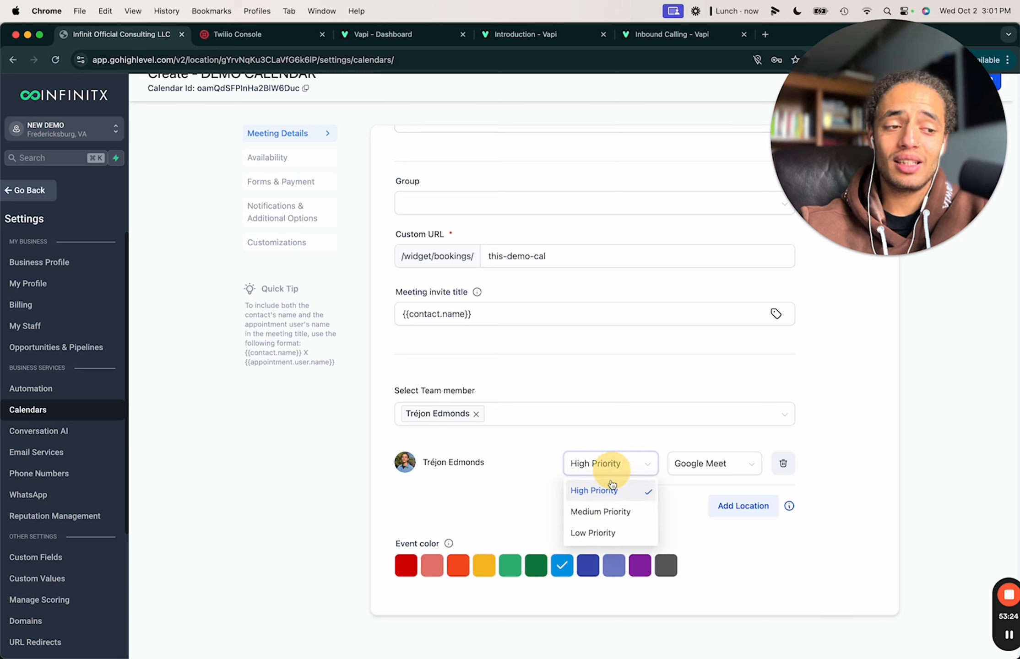
click(597, 513)
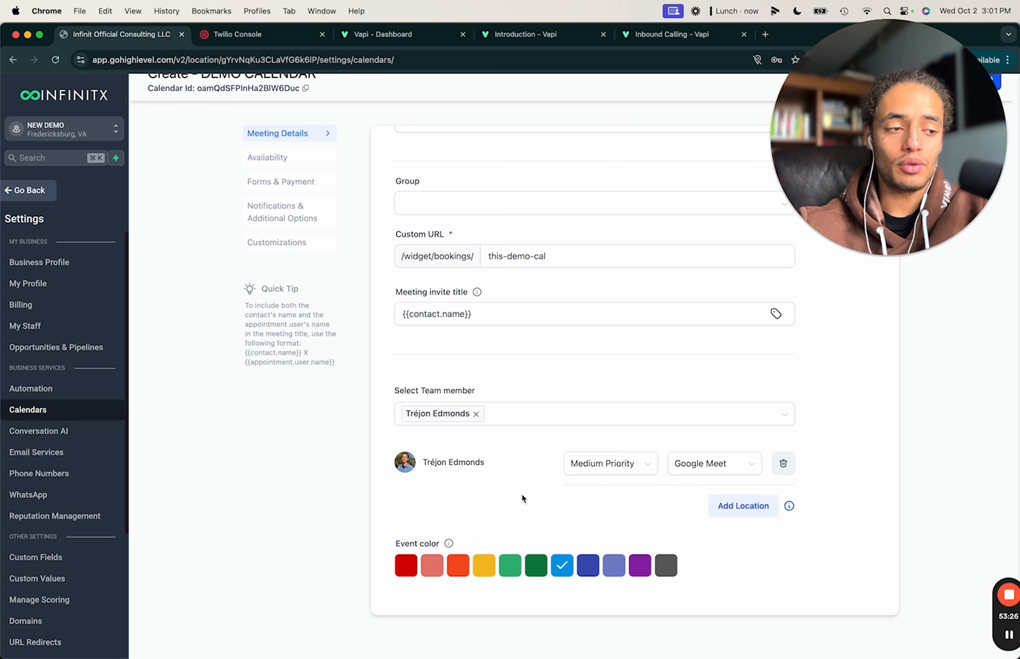
mouse_move(790, 506)
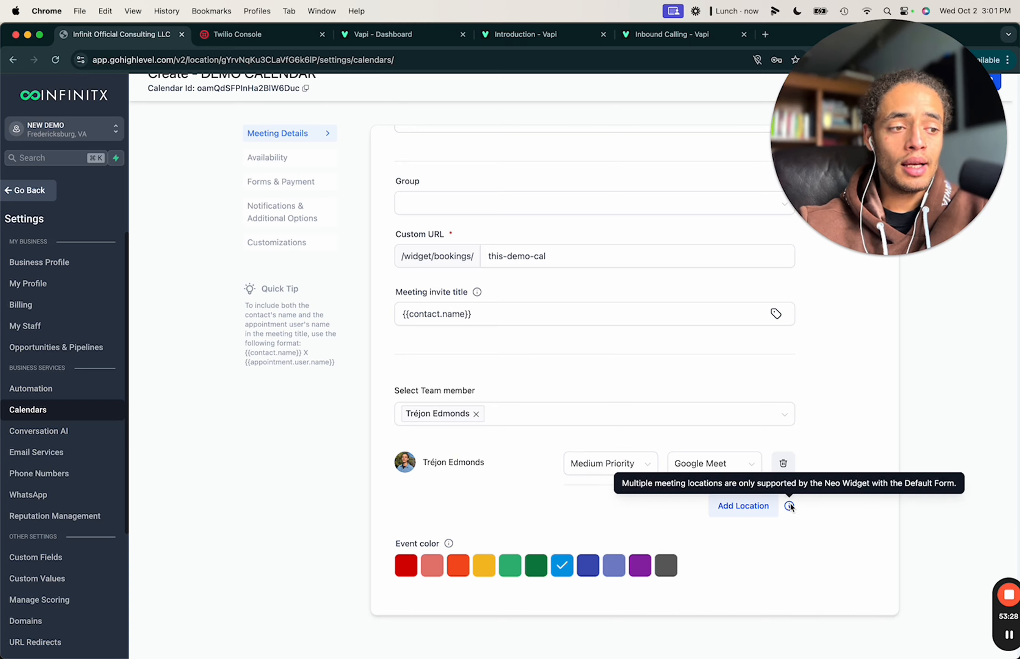
click(745, 508)
click(622, 513)
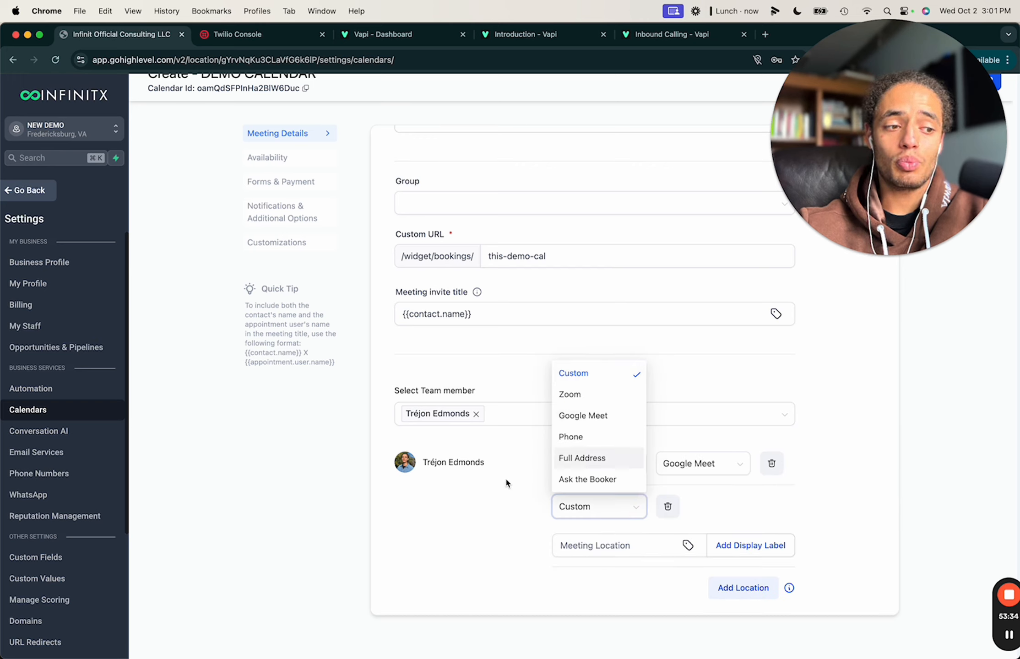
click(603, 394)
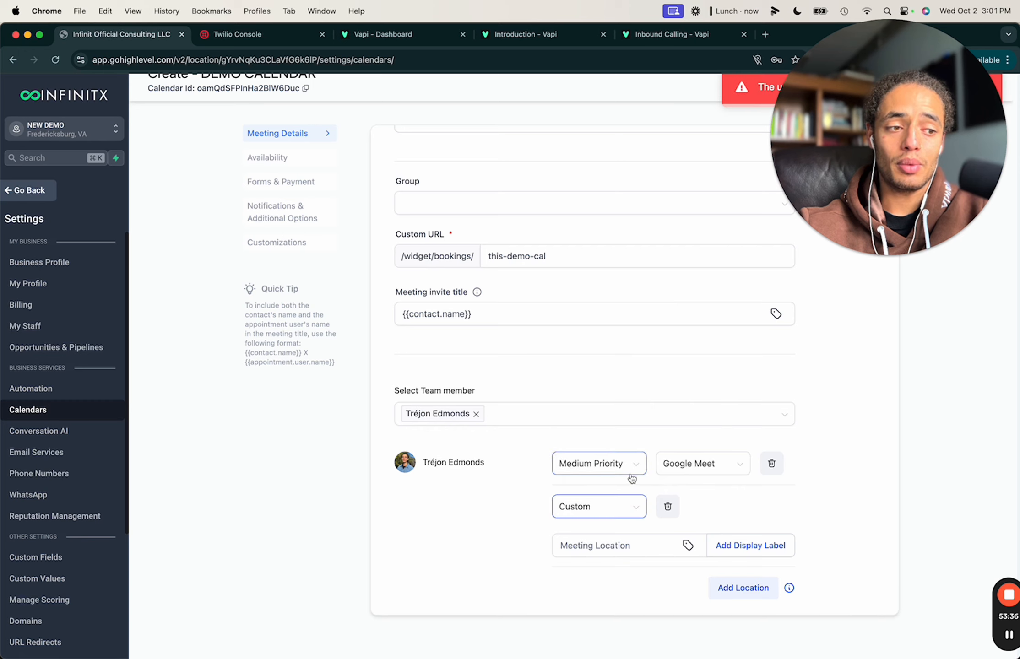
drag(788, 193, 788, 422)
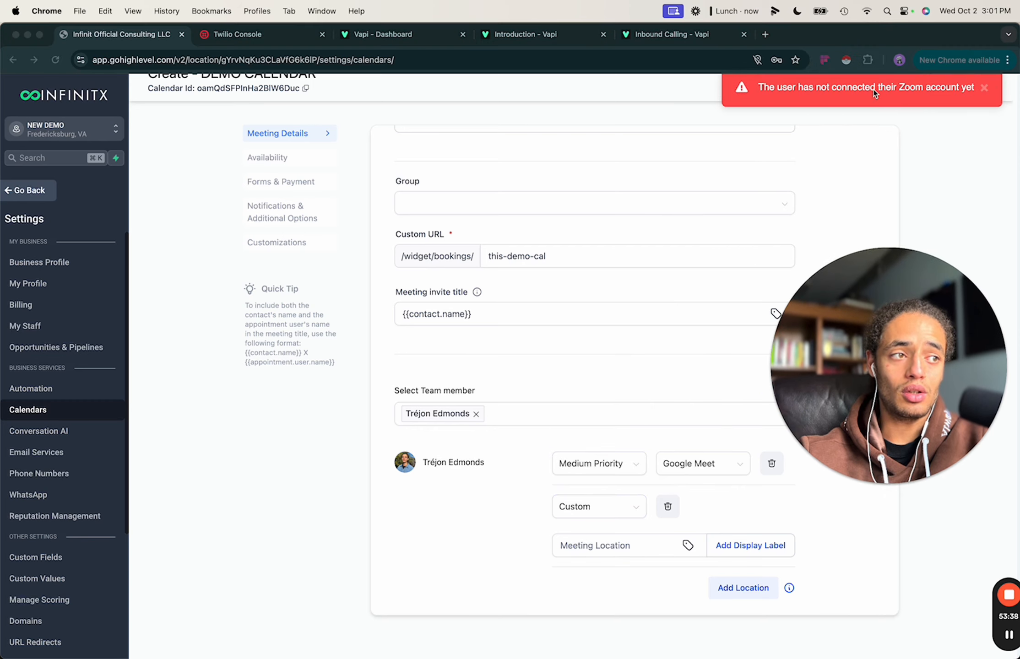
drag(996, 368, 1012, 40)
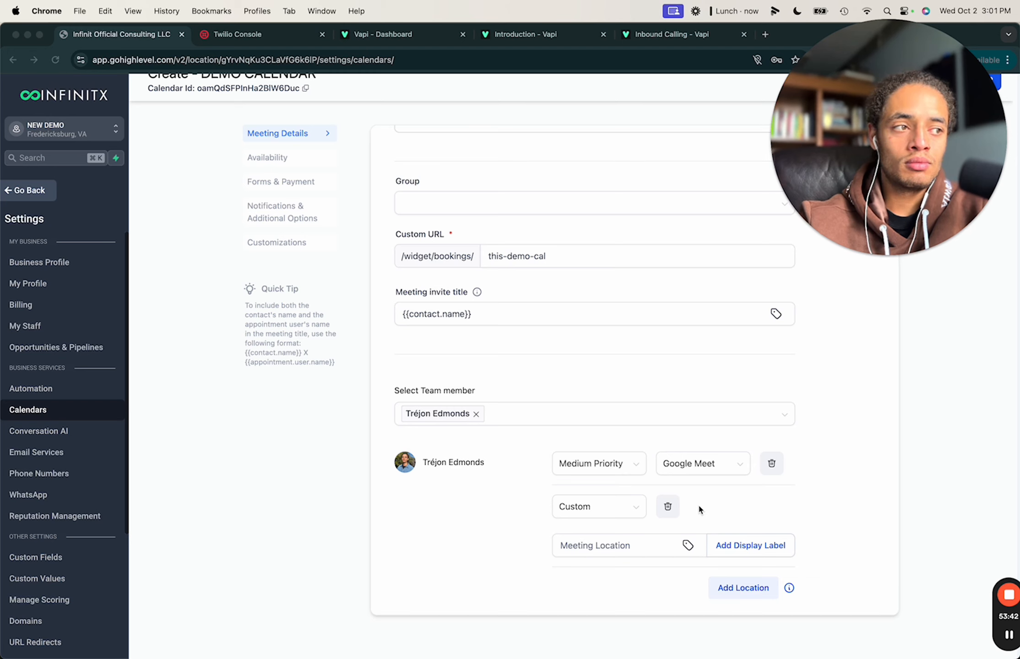
click(620, 509)
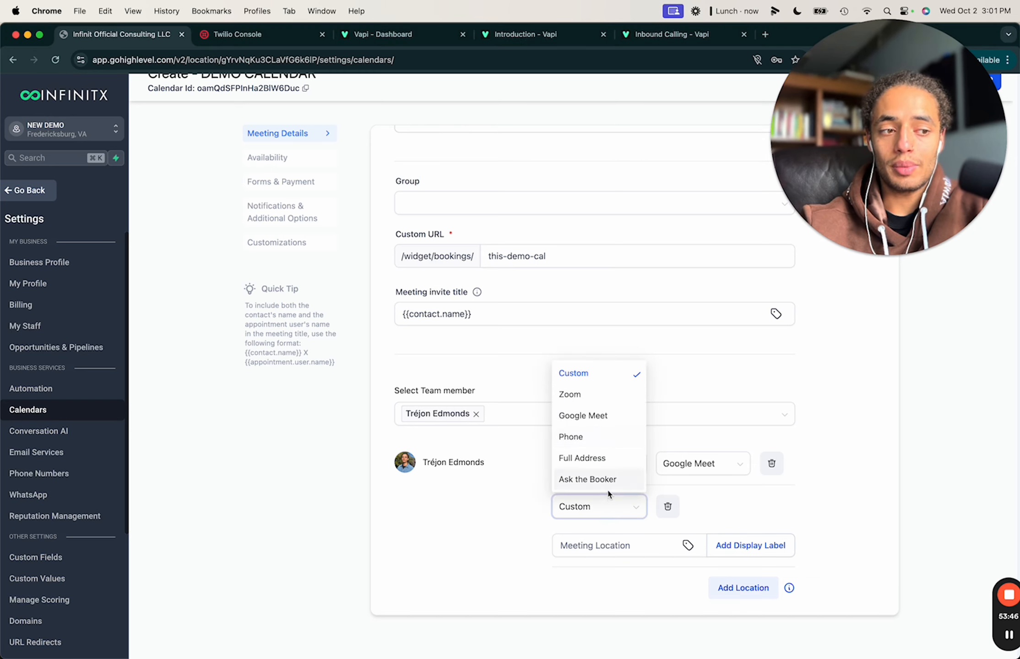
click(722, 506)
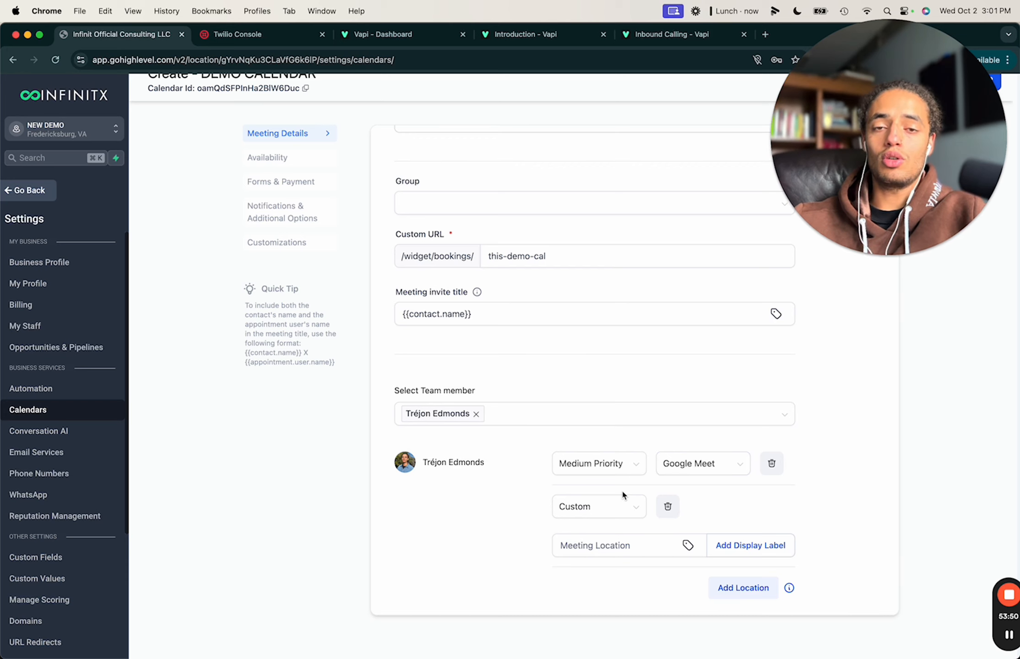
click(616, 506)
click(569, 440)
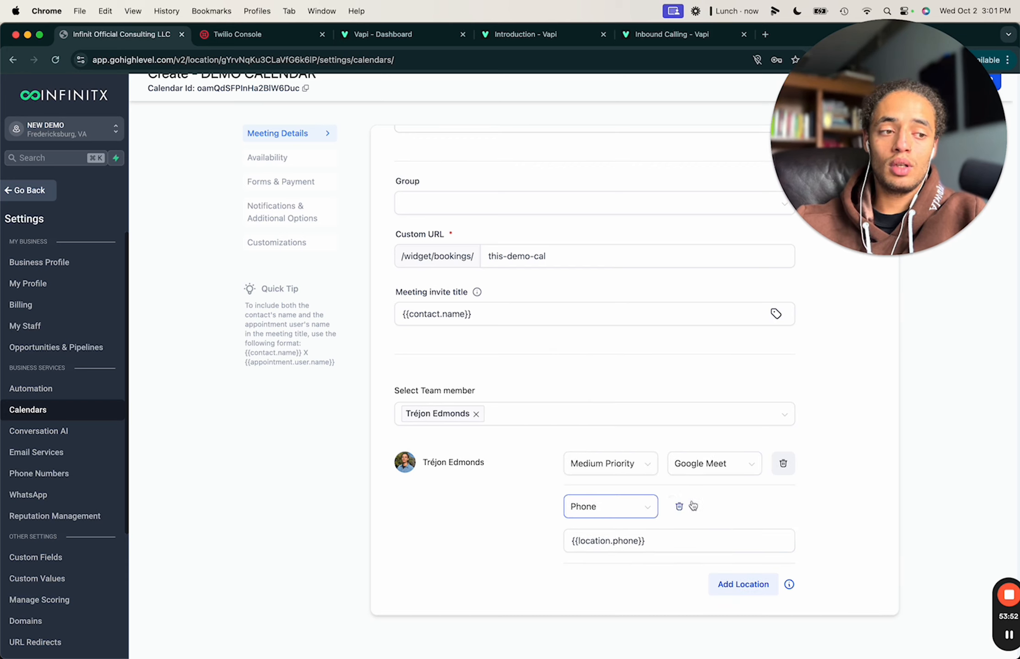
click(641, 533)
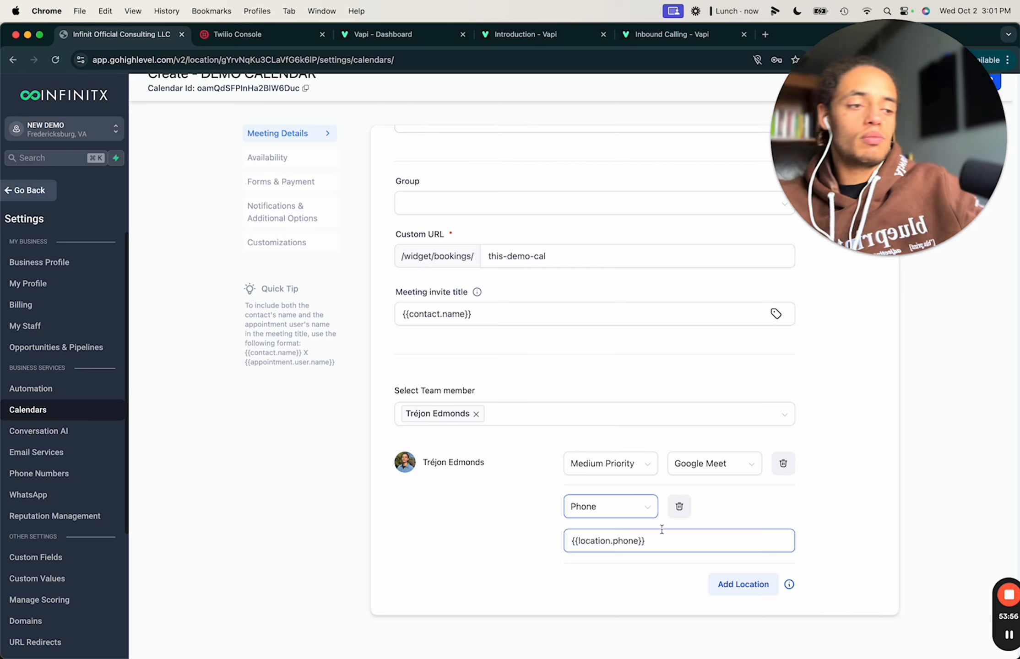
click(680, 507)
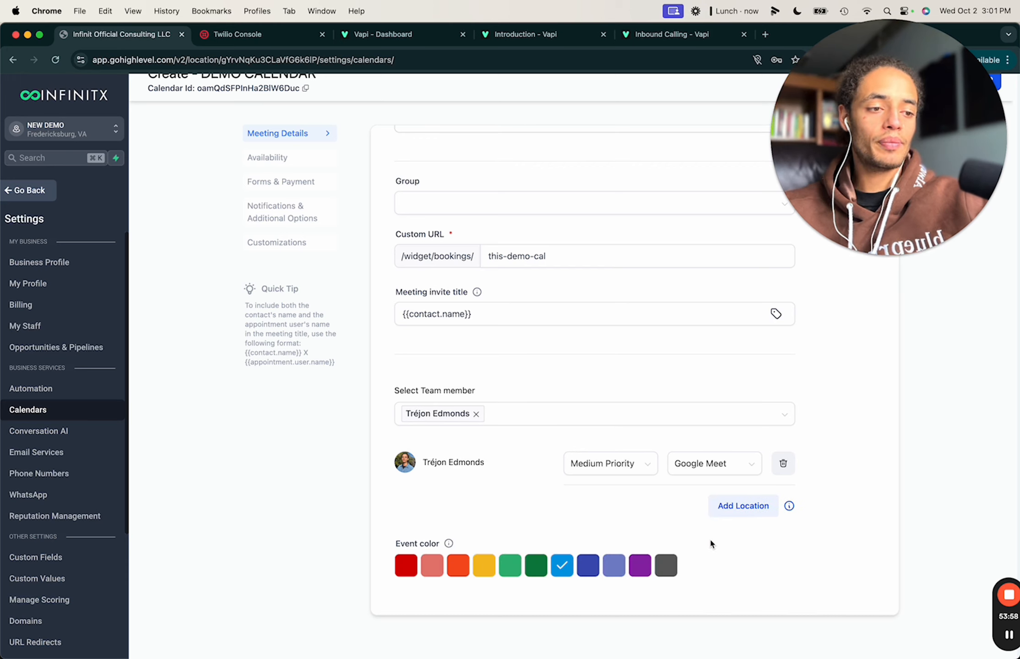
click(932, 157)
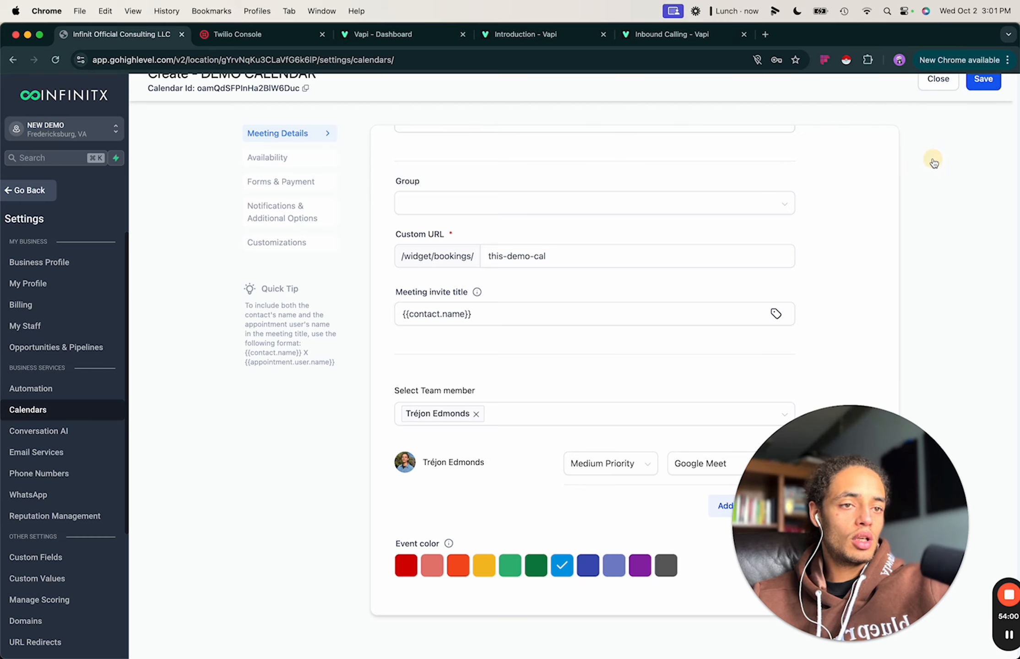
Save the DEMO CALENDAR meeting details with the Save button at the top right.
scroll(809, 132, up, 8)
click(975, 82)
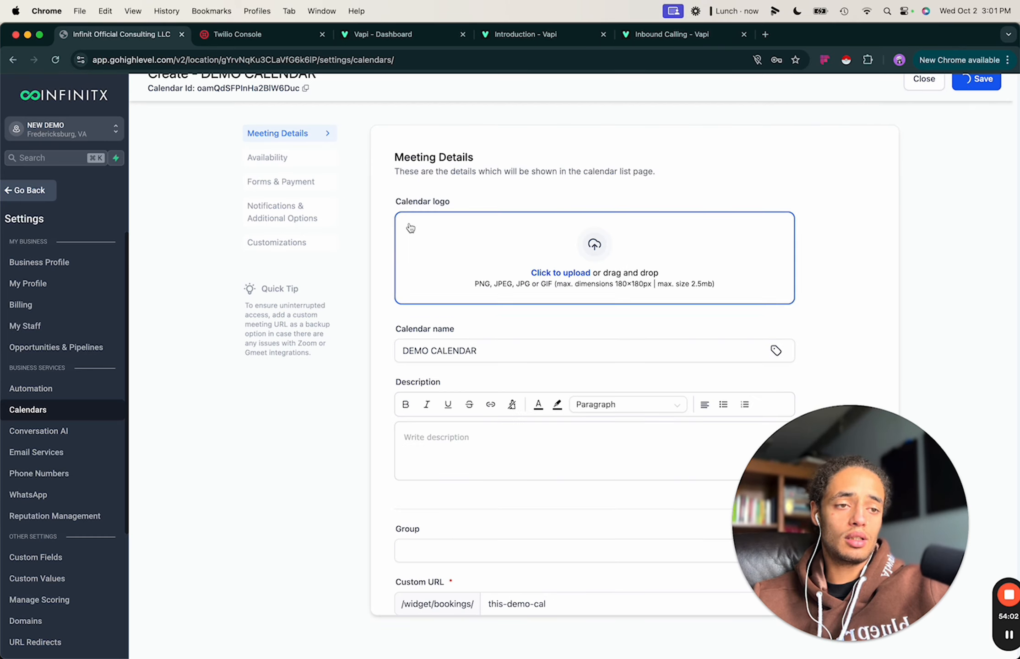
In the availability settings, make Saturday available and leave Sunday unavailable.
click(301, 168)
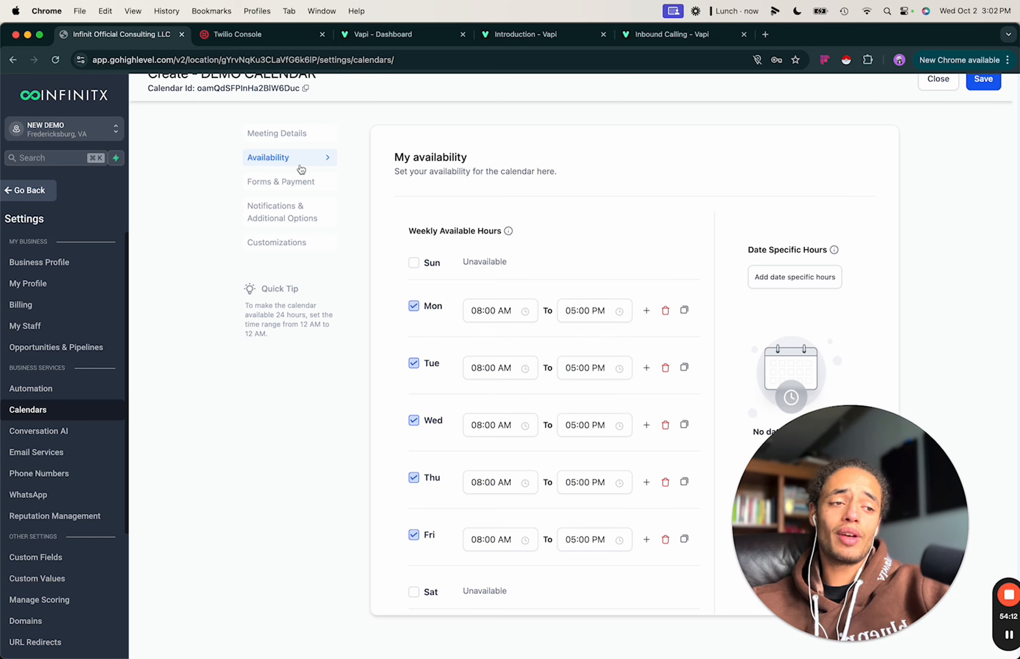
click(817, 529)
drag(817, 529, 856, 144)
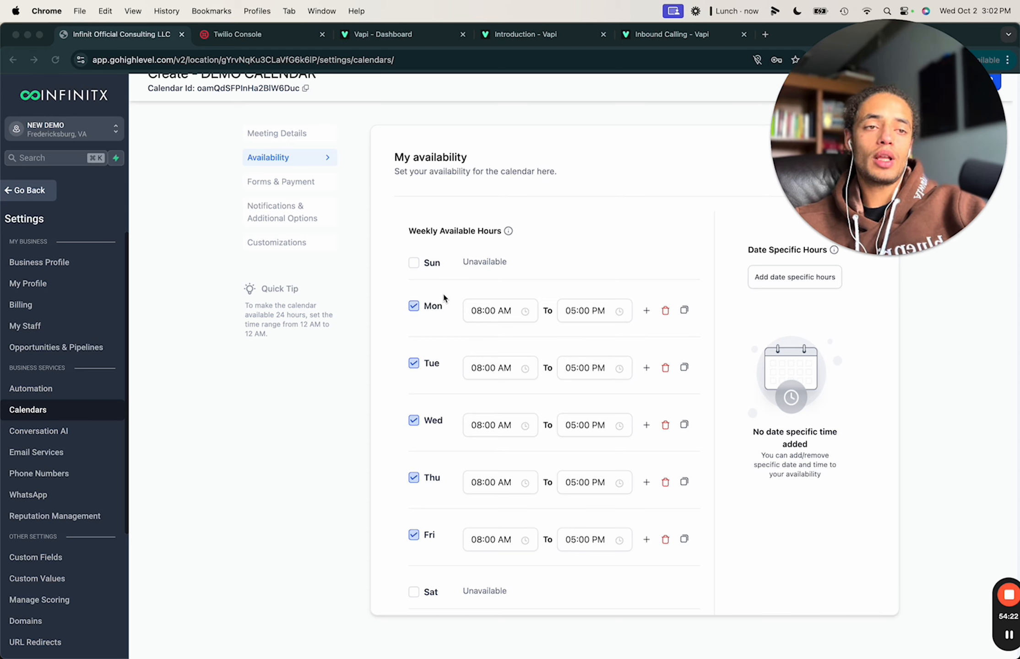
click(462, 274)
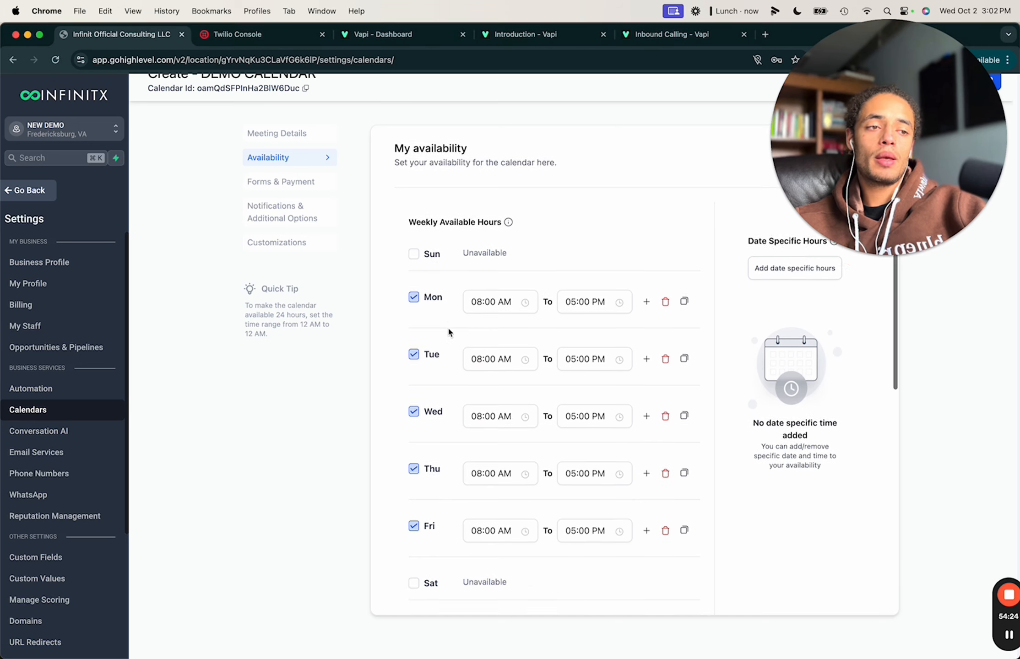
scroll(446, 326, down, 5)
scroll(514, 377, up, 3)
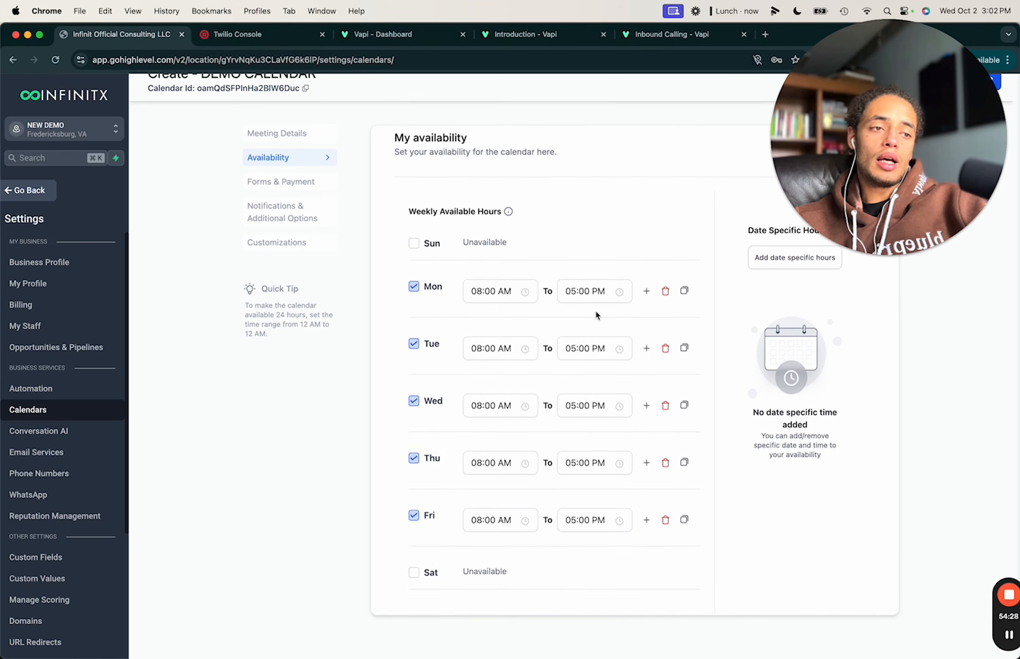
click(414, 573)
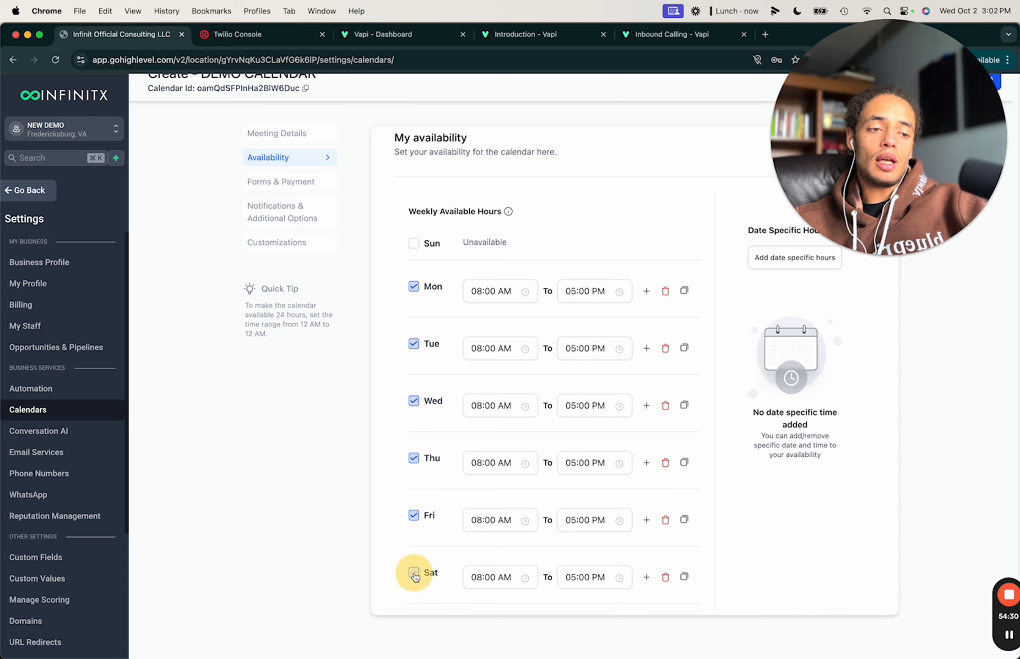
click(414, 245)
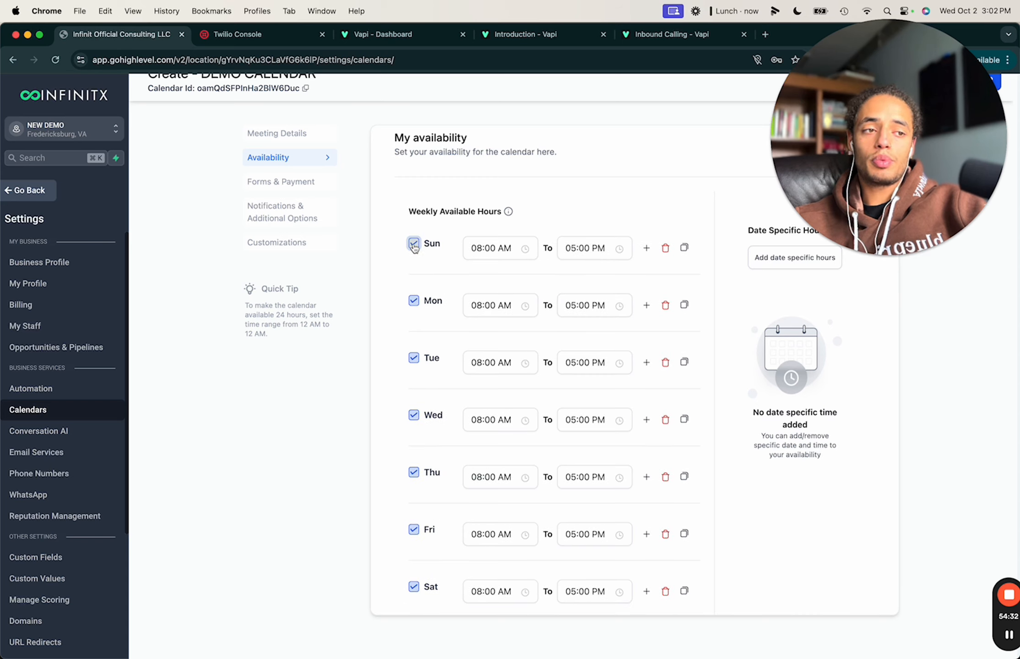
click(415, 246)
Extend Monday's end time to 09:25 PM.
click(595, 289)
scroll(610, 378, down, 1)
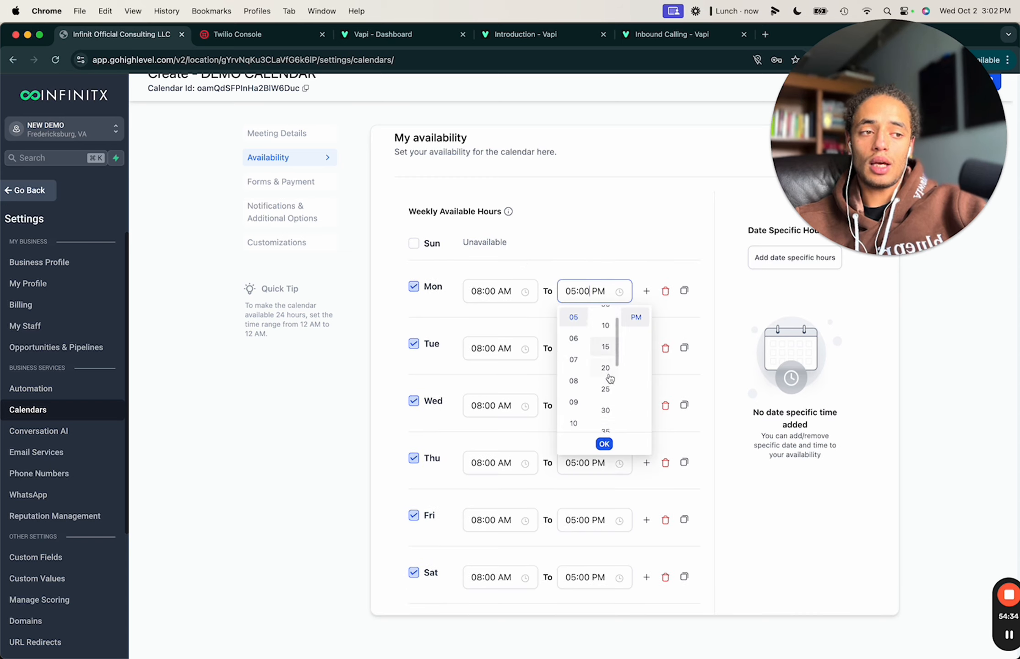
click(606, 389)
click(585, 395)
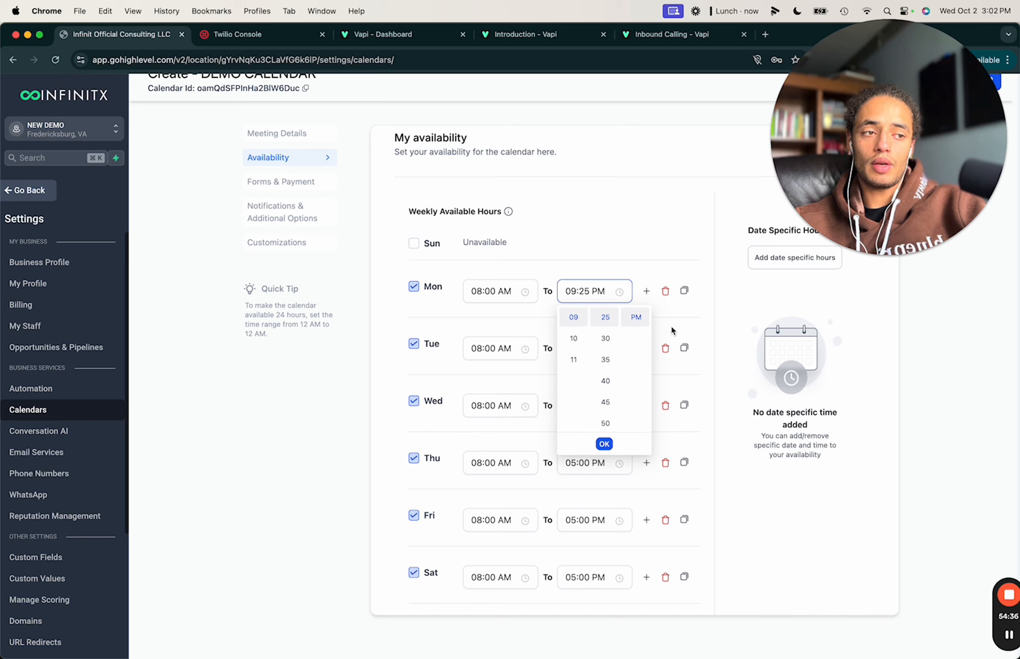
click(592, 218)
scroll(635, 343, down, 10)
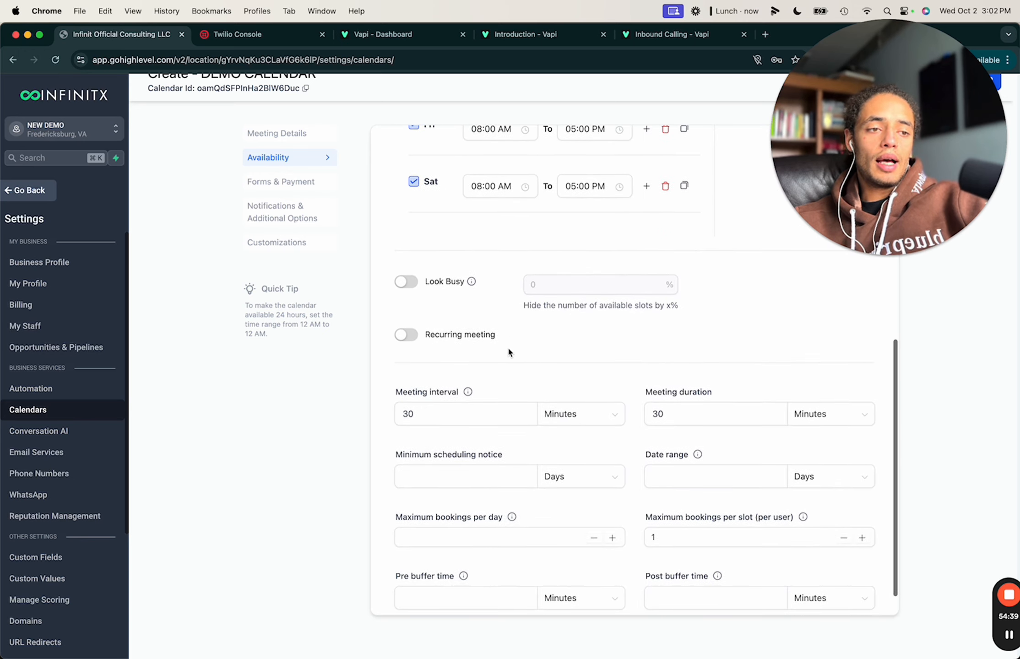
click(407, 284)
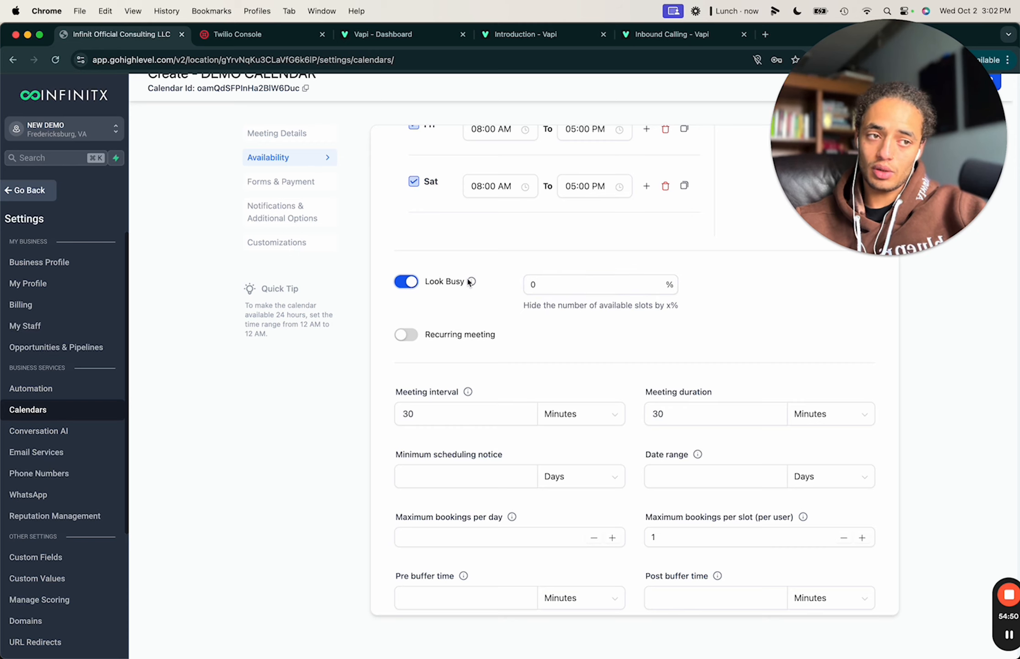
click(406, 282)
scroll(456, 315, down, 2)
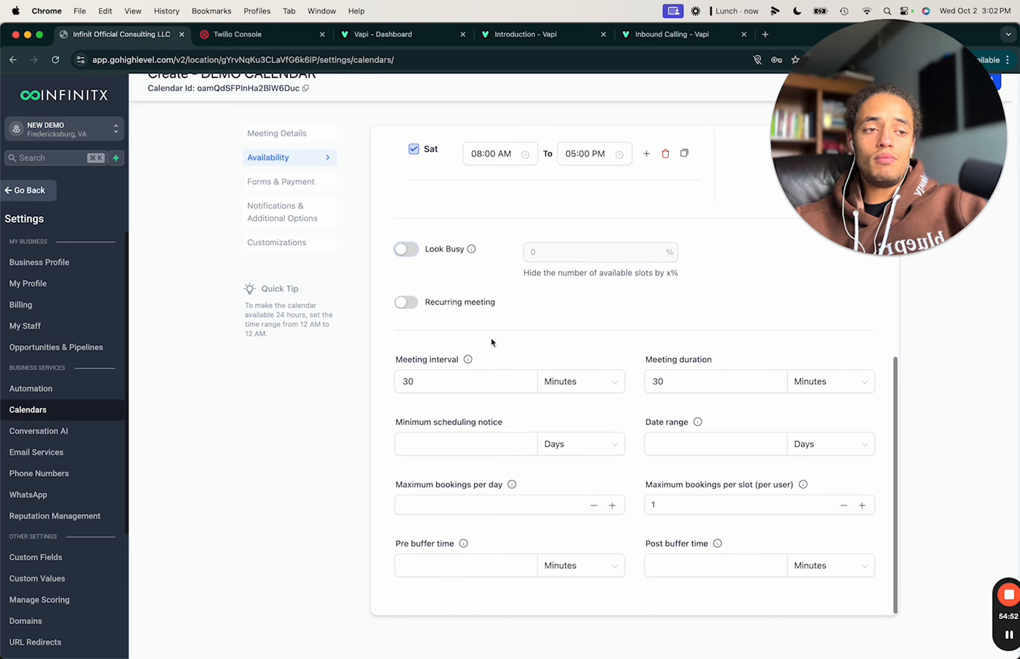
click(483, 421)
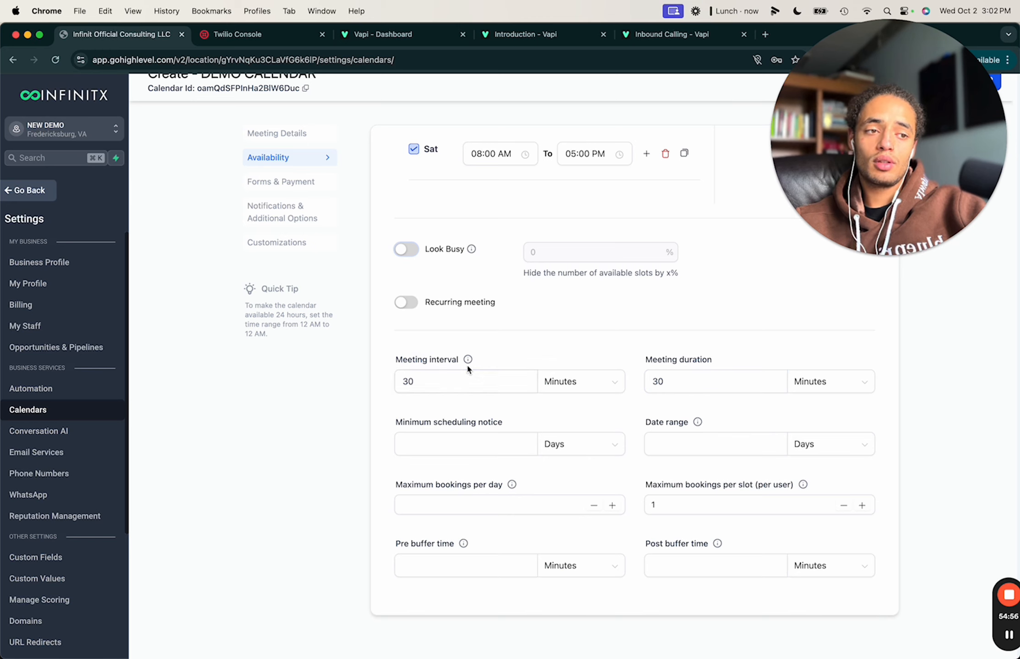
mouse_move(468, 360)
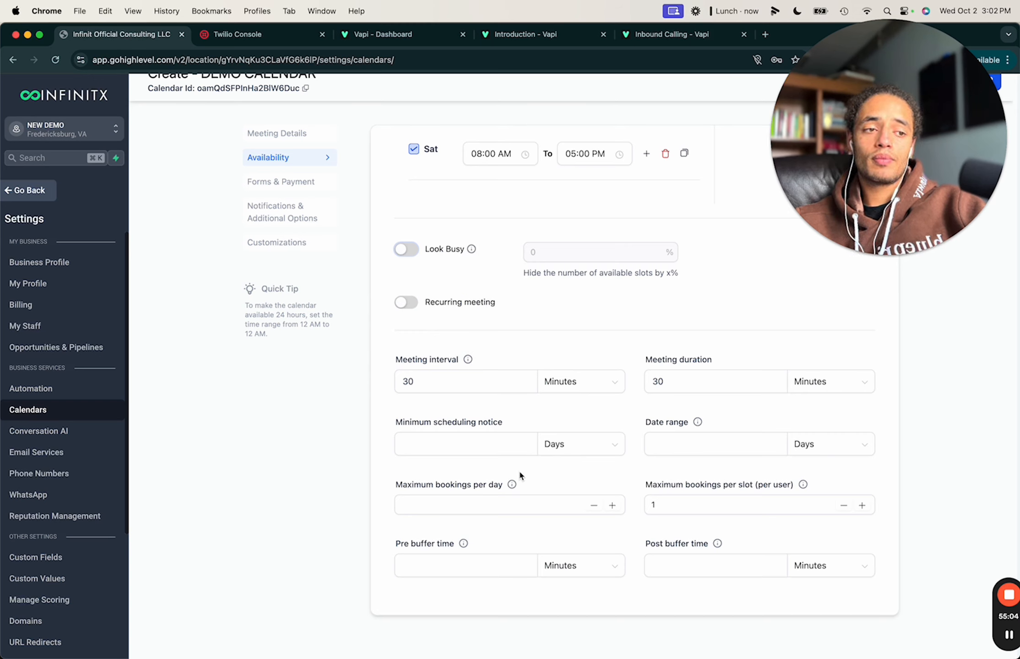
Set the meeting interval to 1 Hours.
click(544, 390)
click(569, 430)
drag(457, 382, 316, 382)
text(1)
click(710, 308)
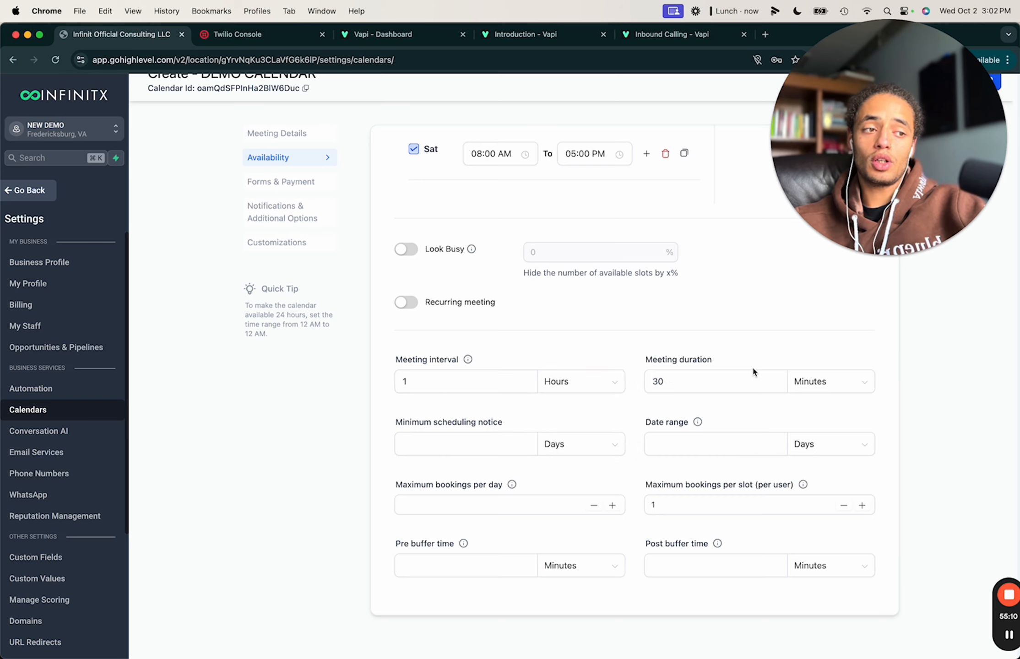
click(674, 382)
click(548, 425)
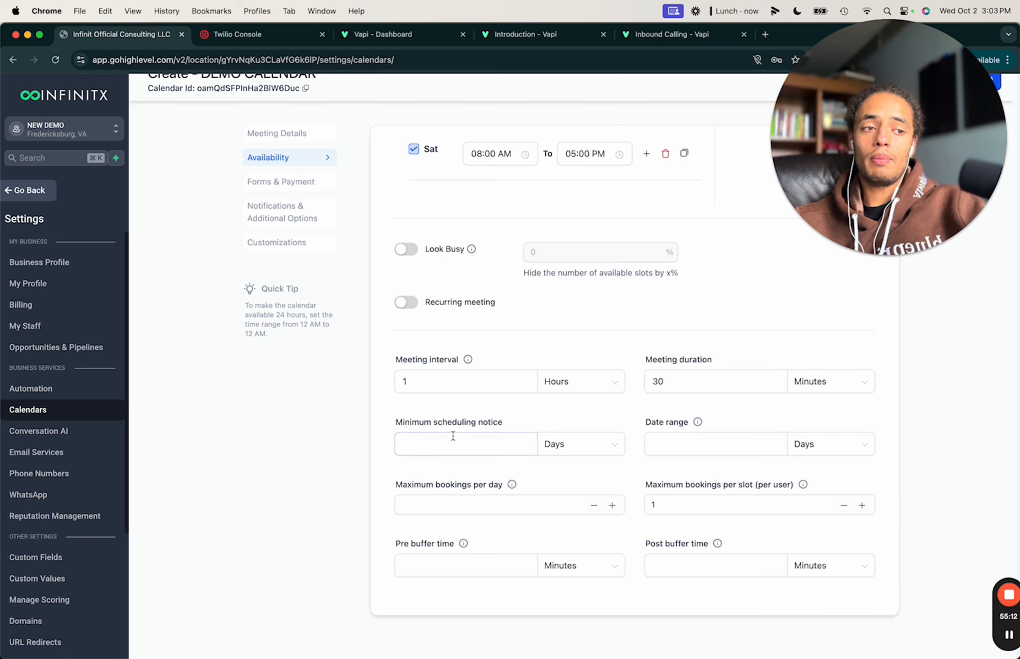
Set the minimum scheduling notice to 1 Days.
click(556, 453)
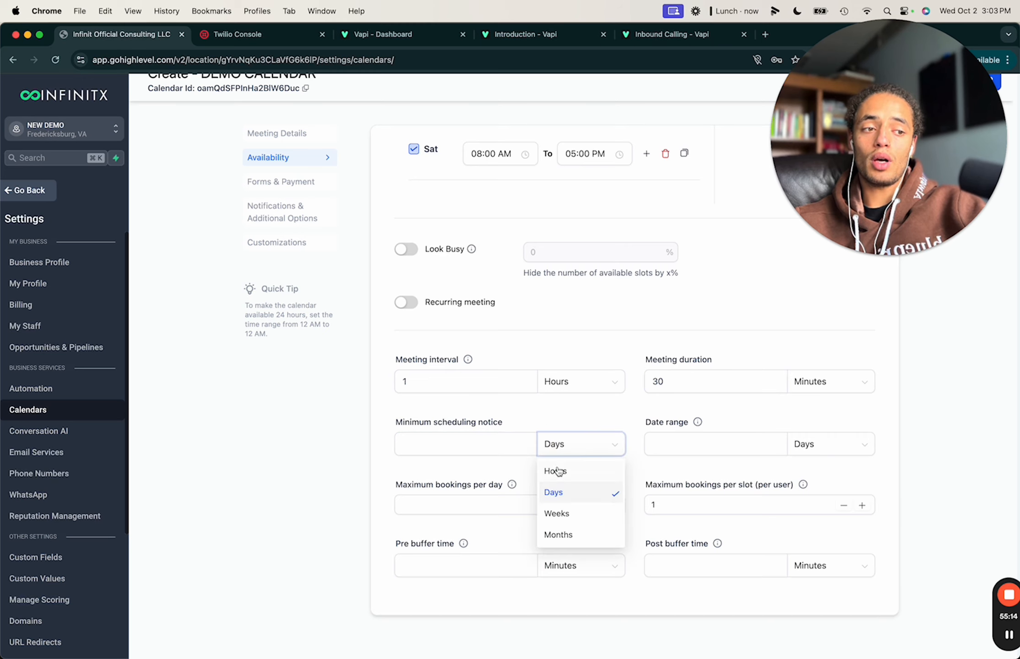
click(555, 470)
click(489, 442)
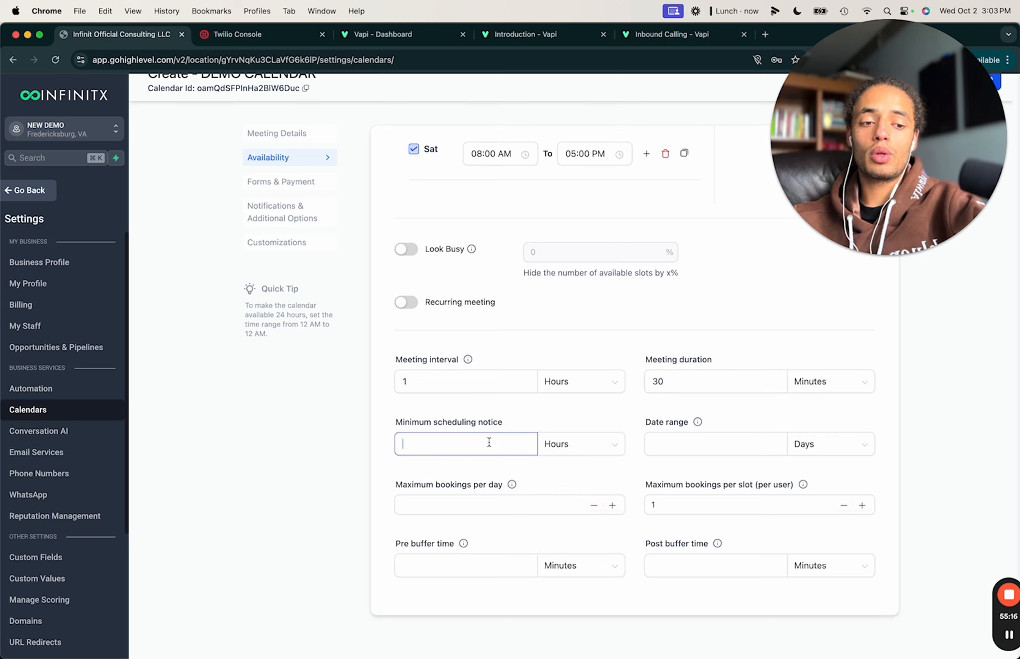
text(18)
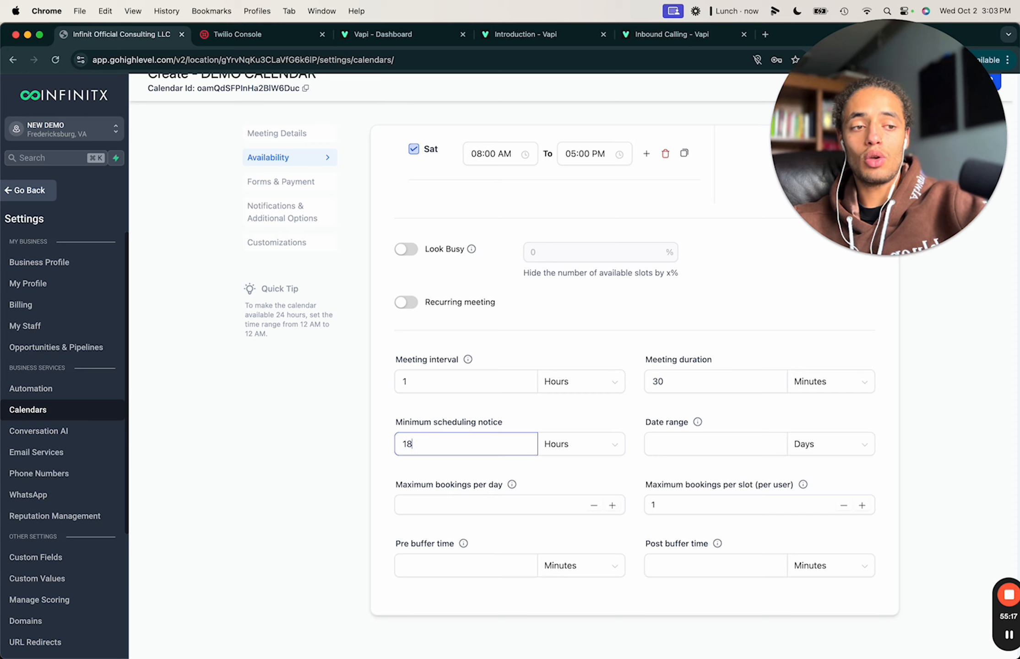
click(502, 421)
click(575, 451)
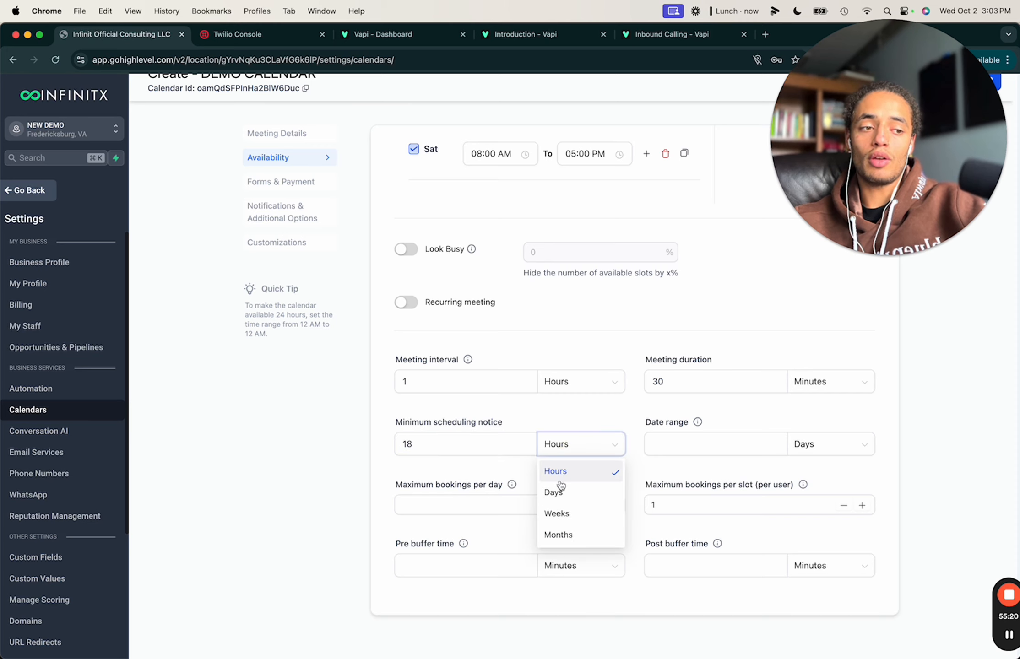
click(560, 490)
drag(437, 447, 329, 449)
text(1)
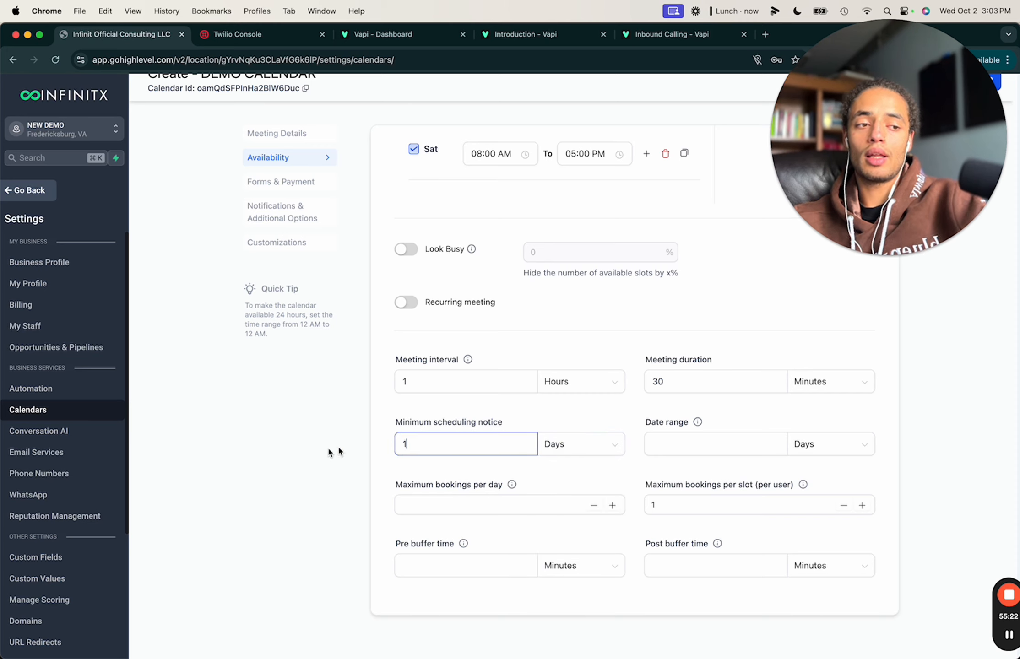
click(497, 403)
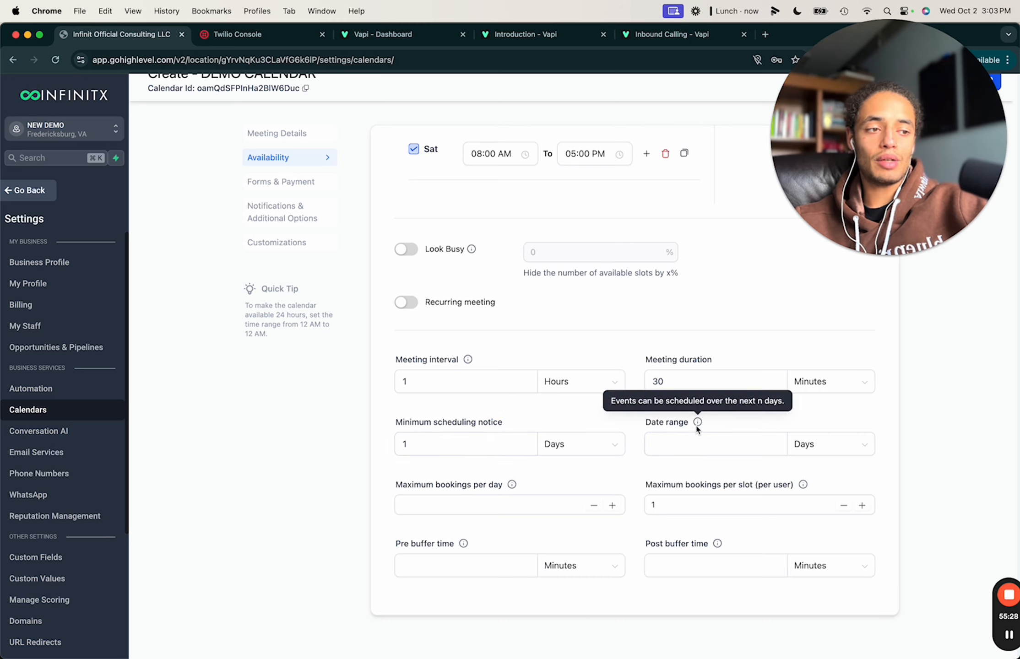
Set the date range to 5 and maximum bookings per slot to 3, leaving per-day empty.
click(722, 438)
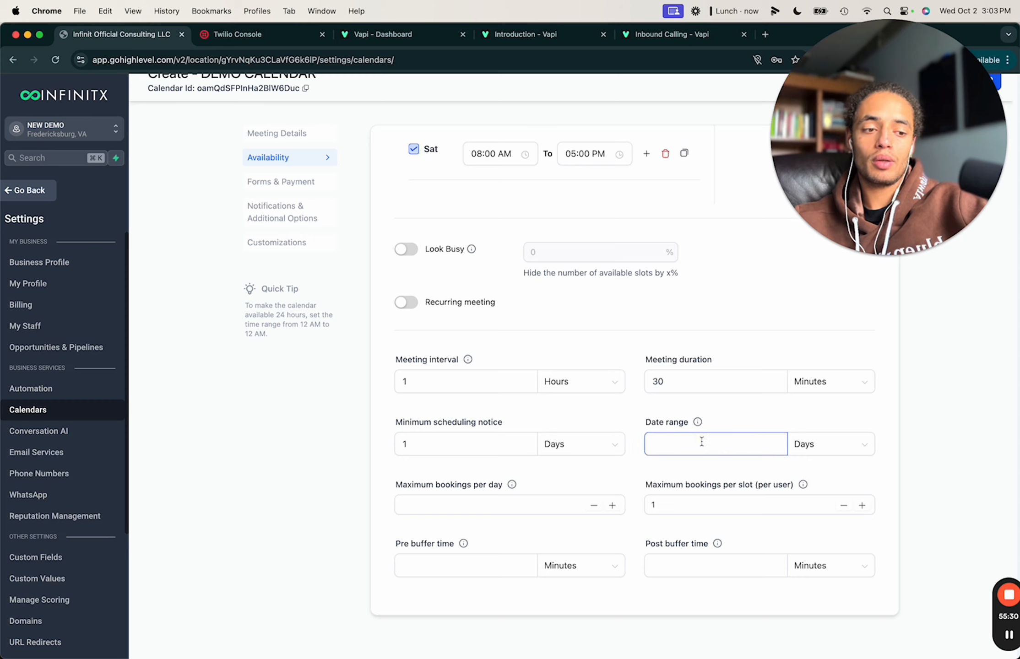
text(5)
click(741, 406)
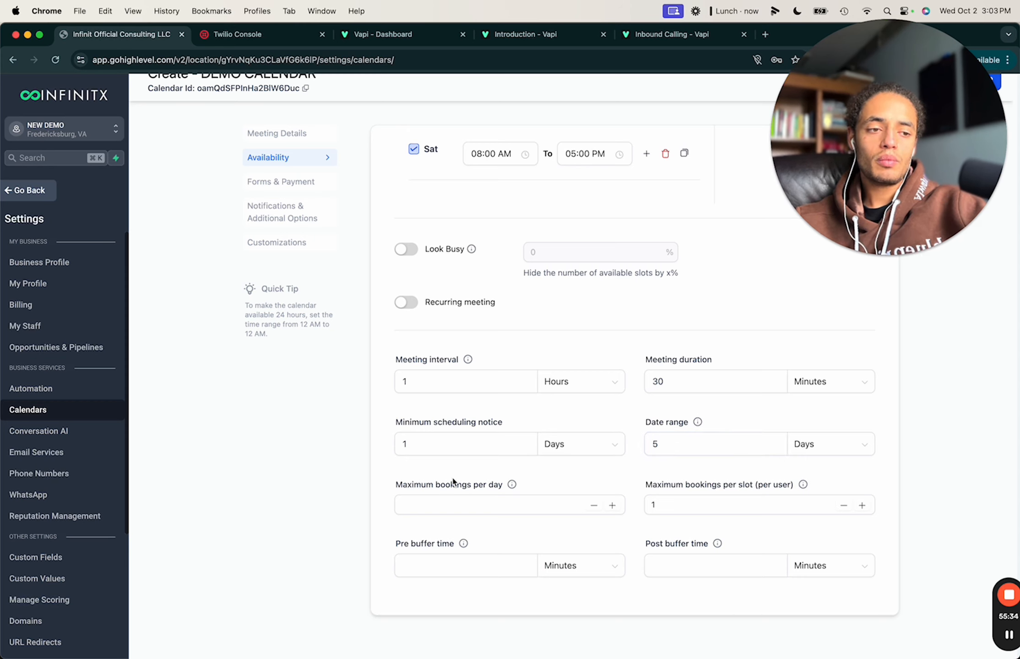
click(464, 497)
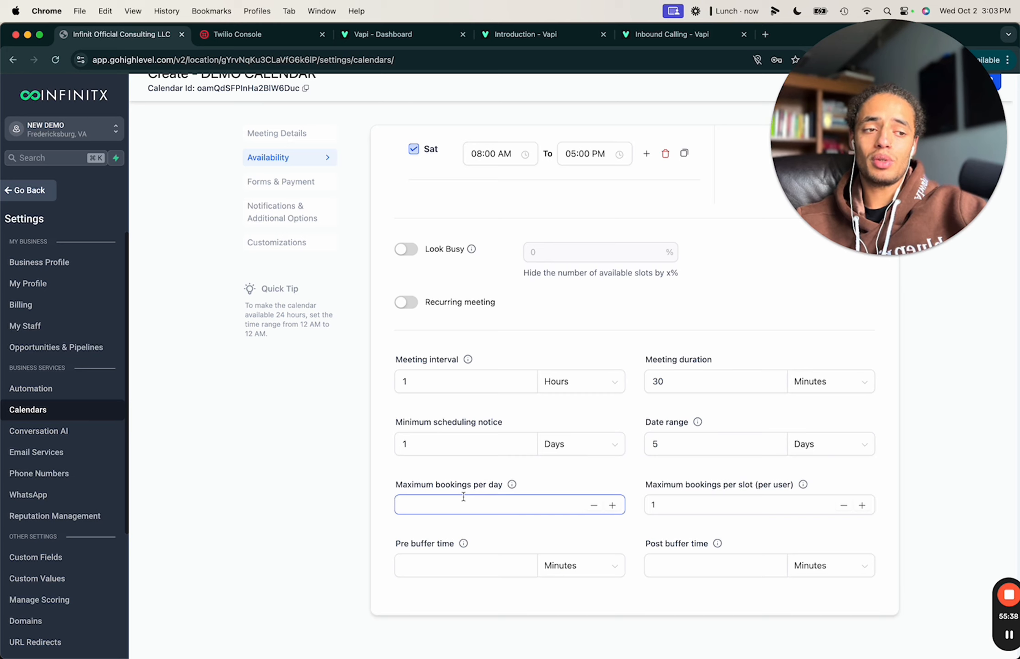
click(455, 452)
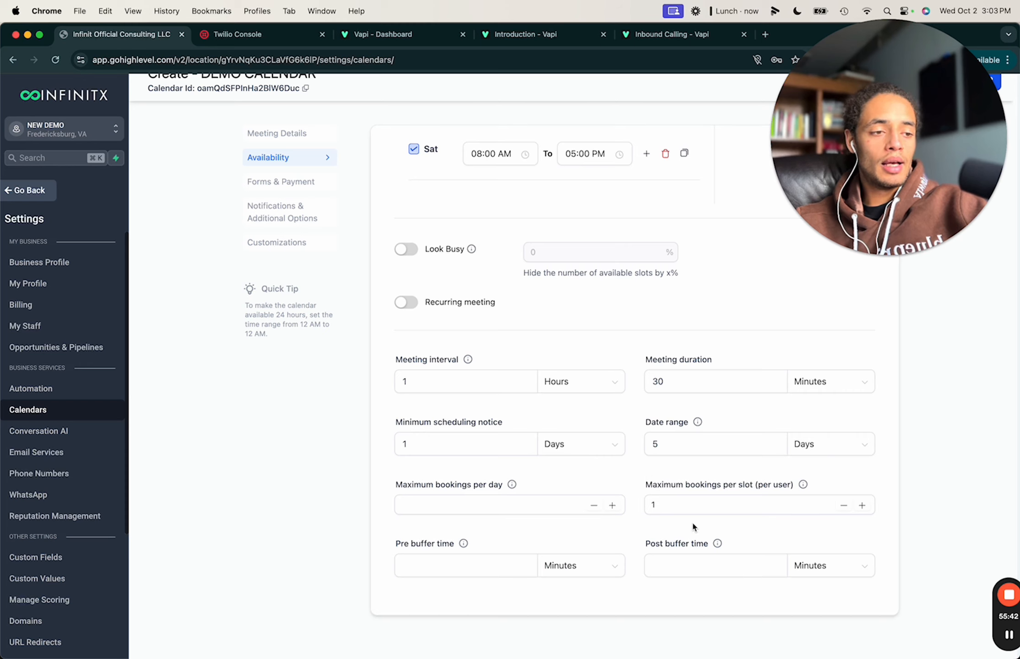
click(717, 502)
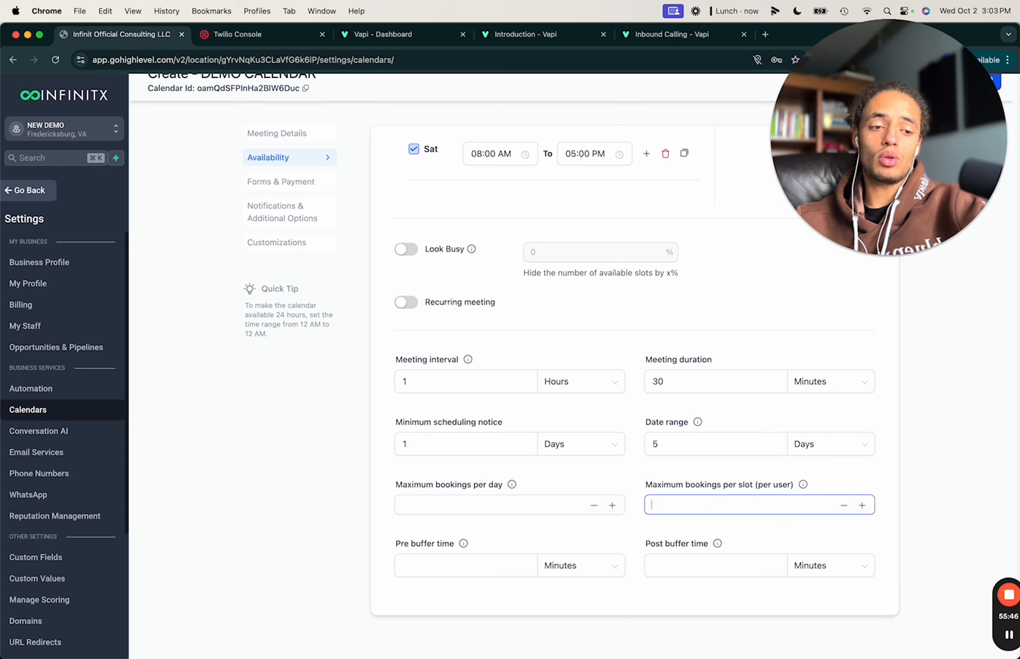
text(2)
text(3)
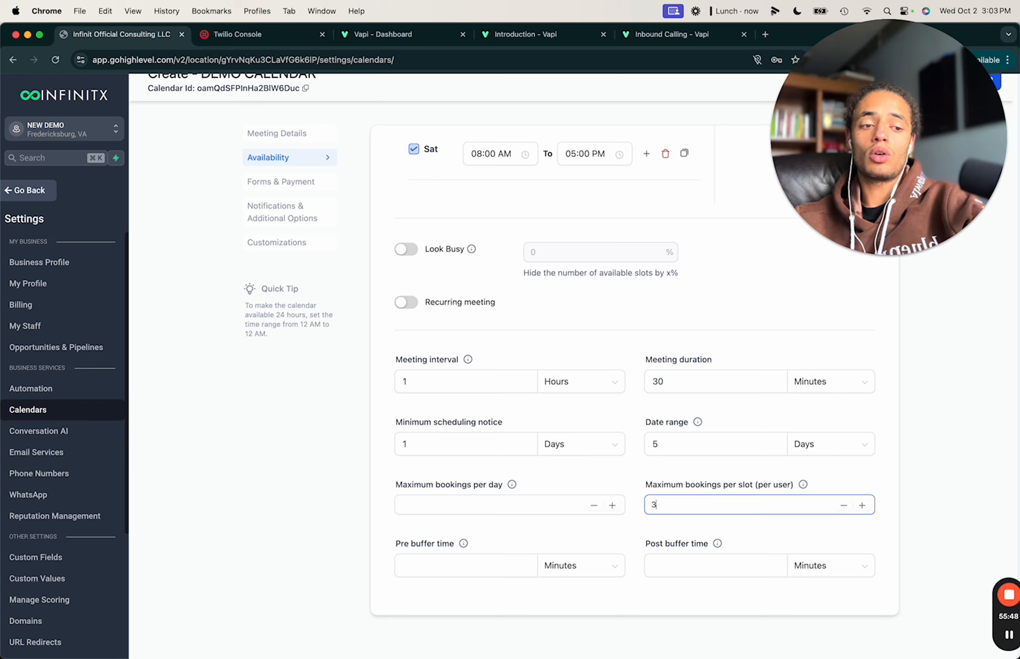
drag(695, 525, 691, 529)
click(642, 542)
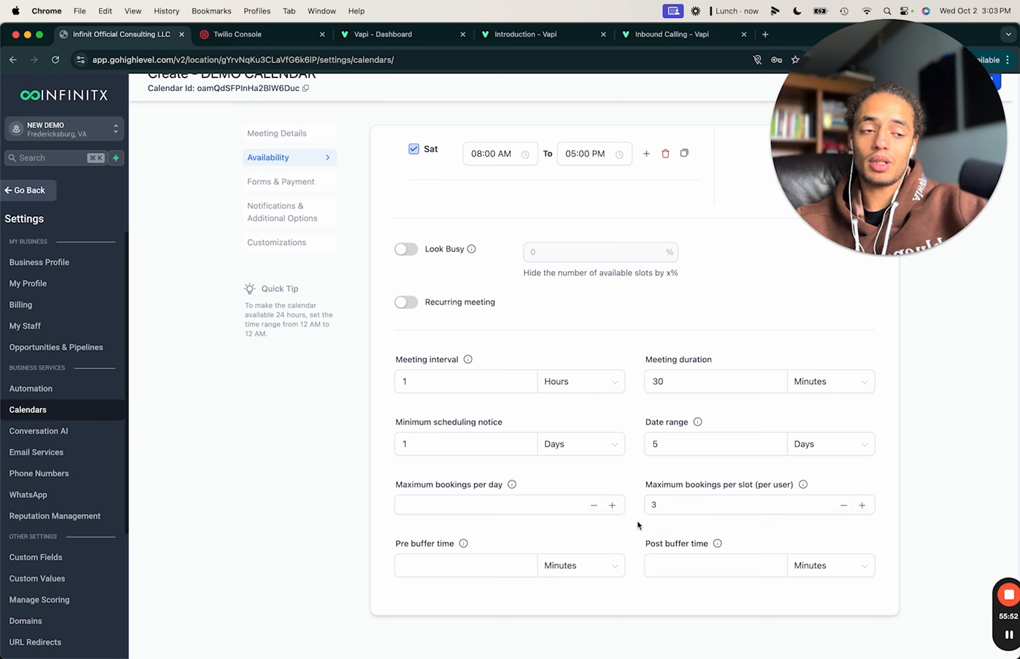
click(575, 506)
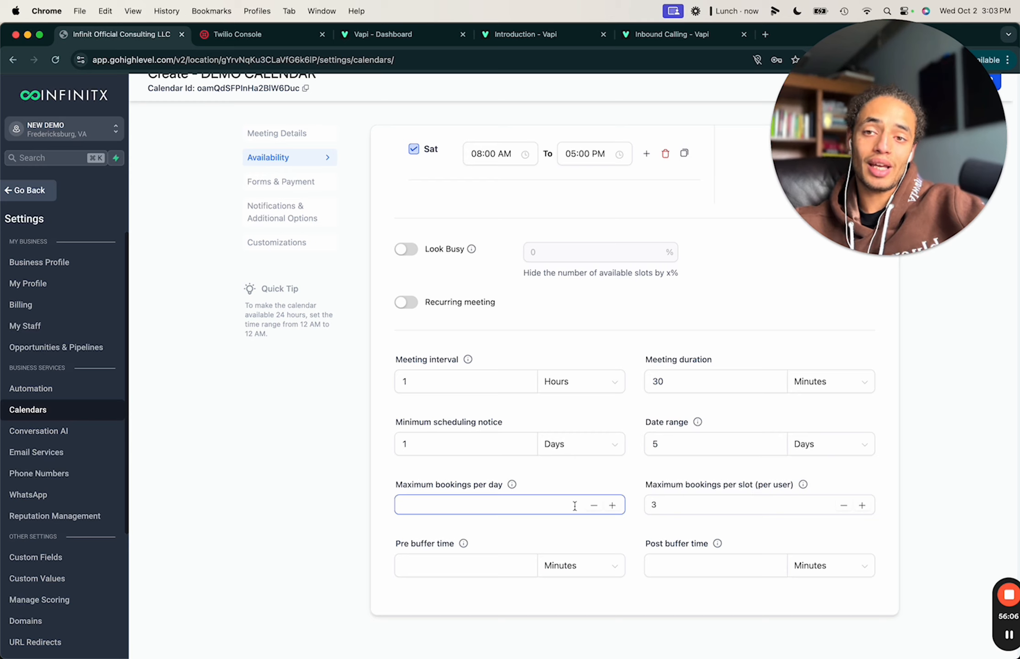
Keep 3 maximum bookings per slot and leave the pre buffer time blank.
click(690, 514)
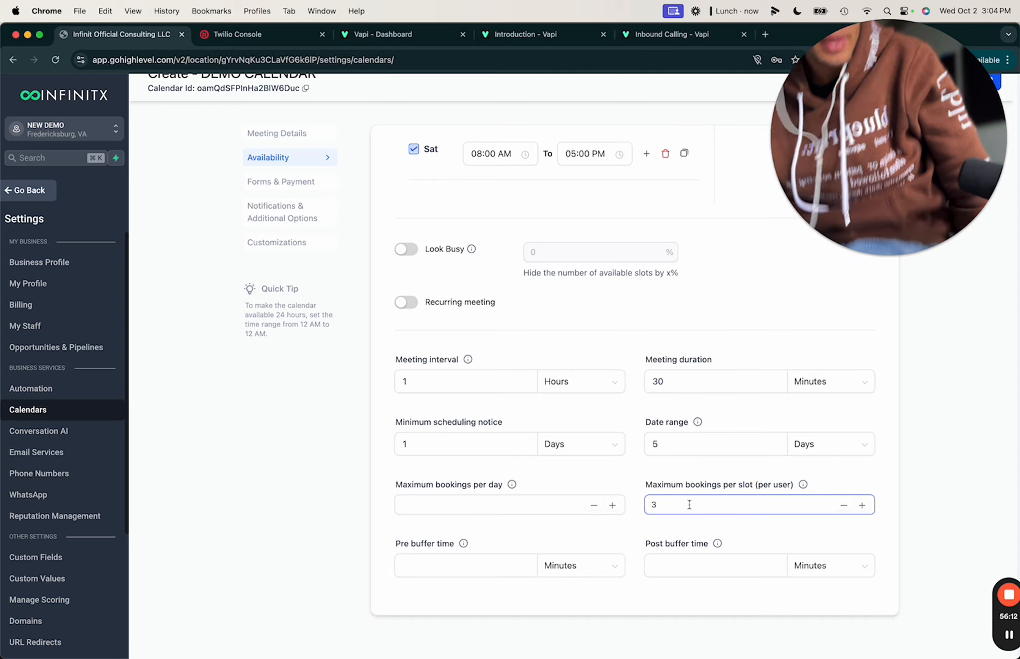
click(640, 607)
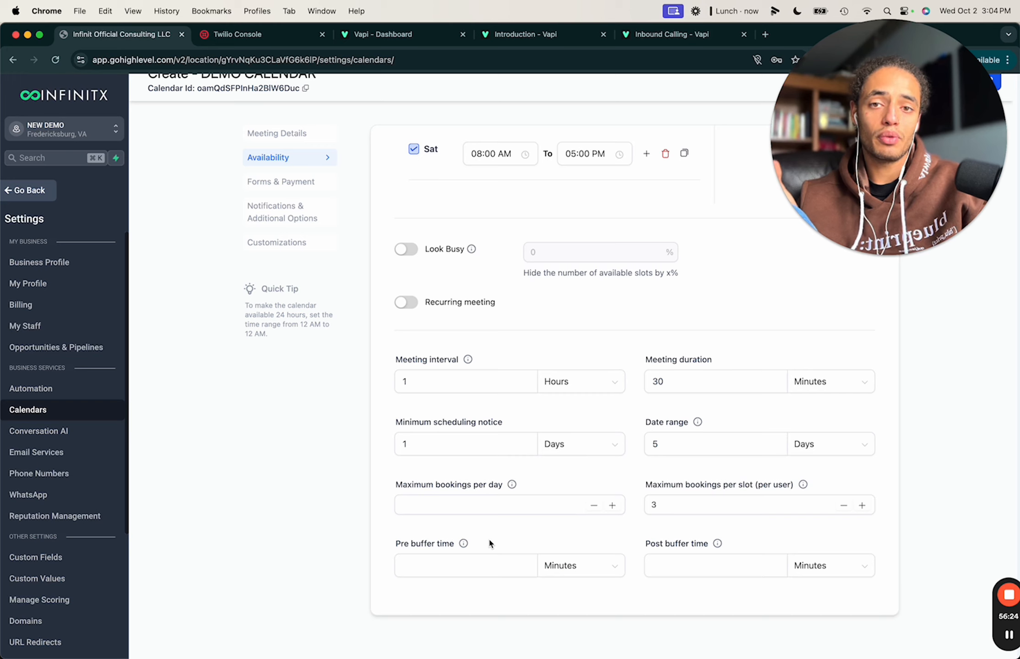
click(500, 565)
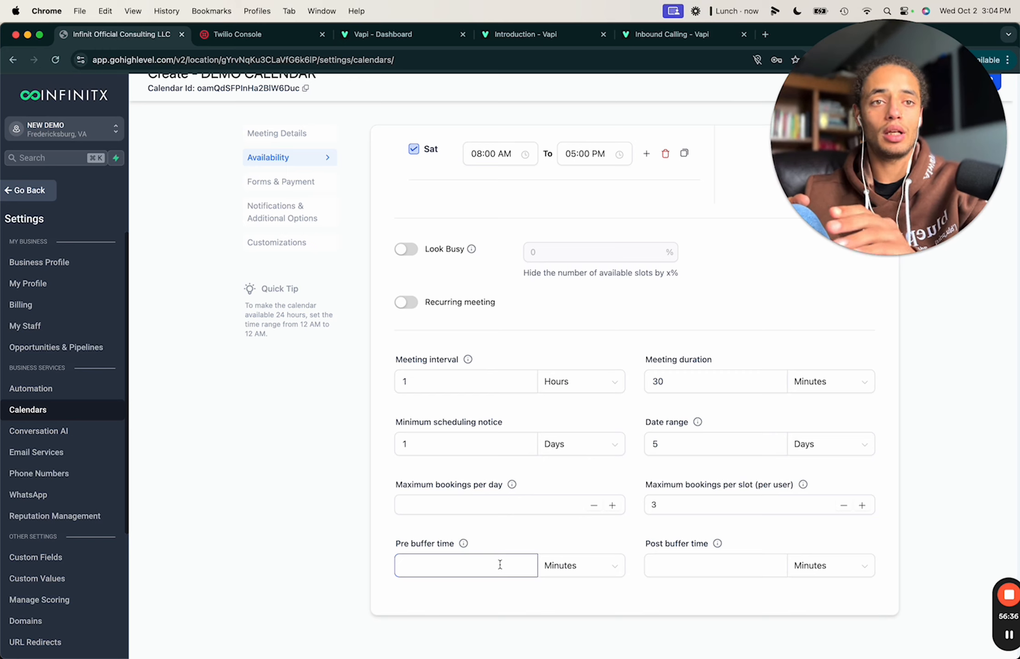
click(492, 535)
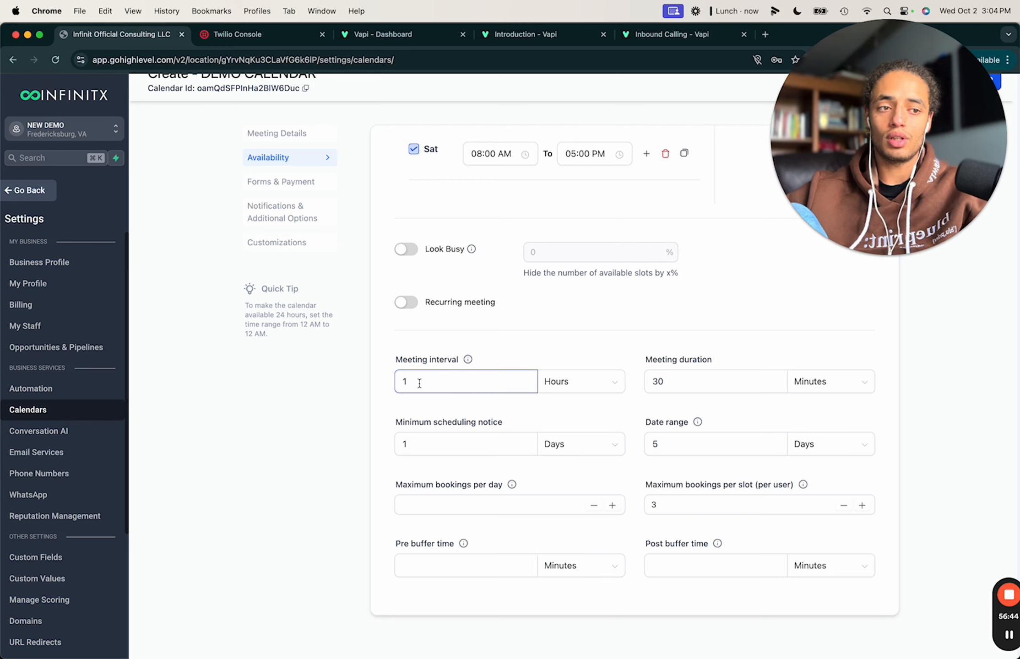
mouse_move(469, 361)
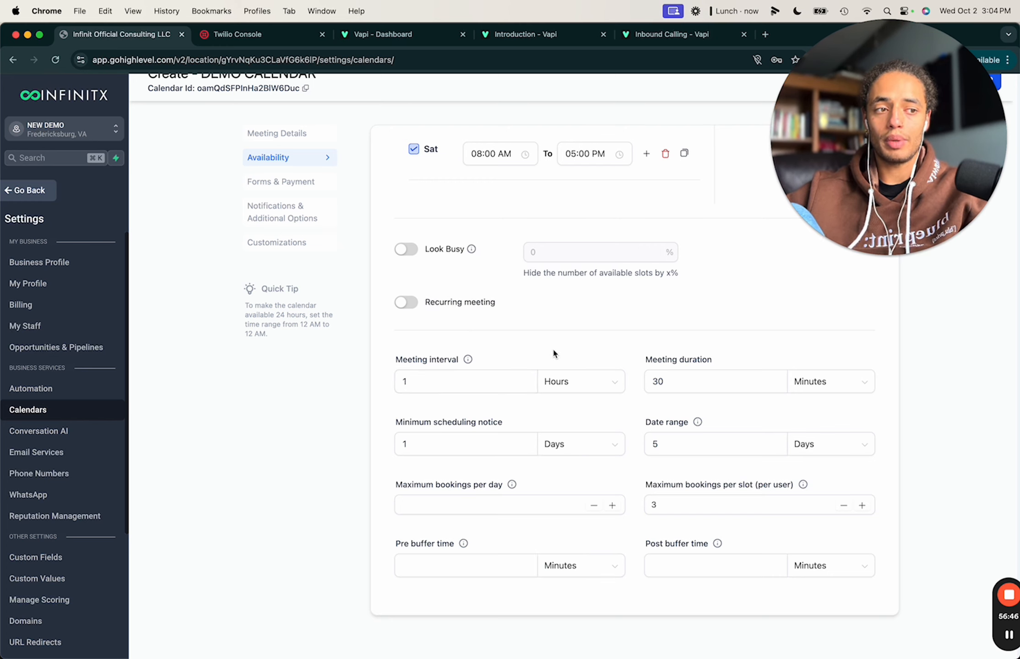
scroll(527, 273, up, 3)
scroll(527, 273, up, 2)
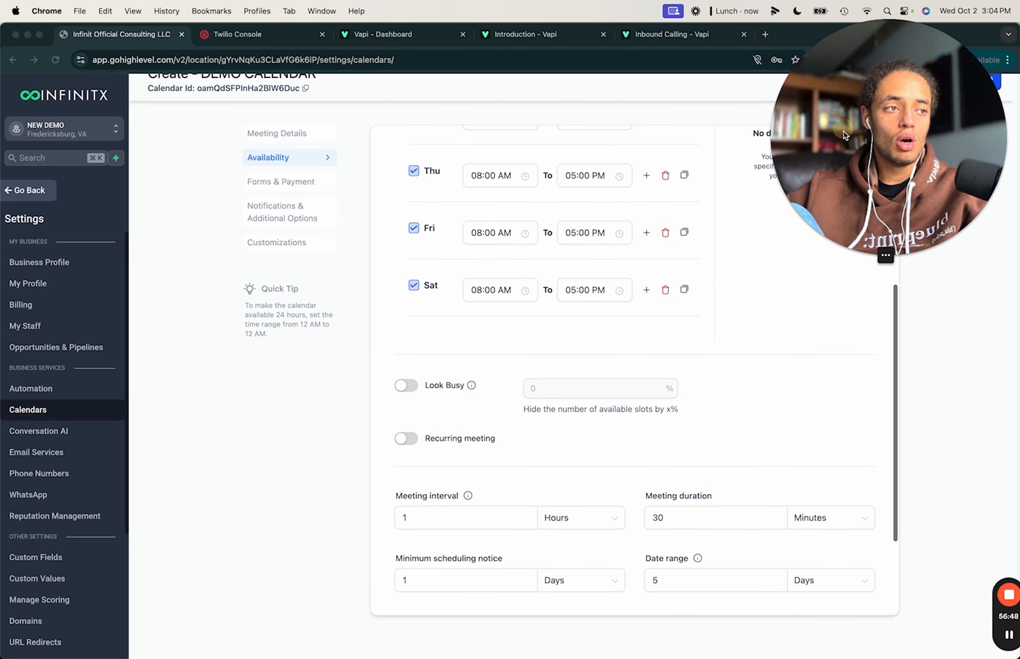
In Forms & Payment, keep the Default booking form selected.
click(310, 183)
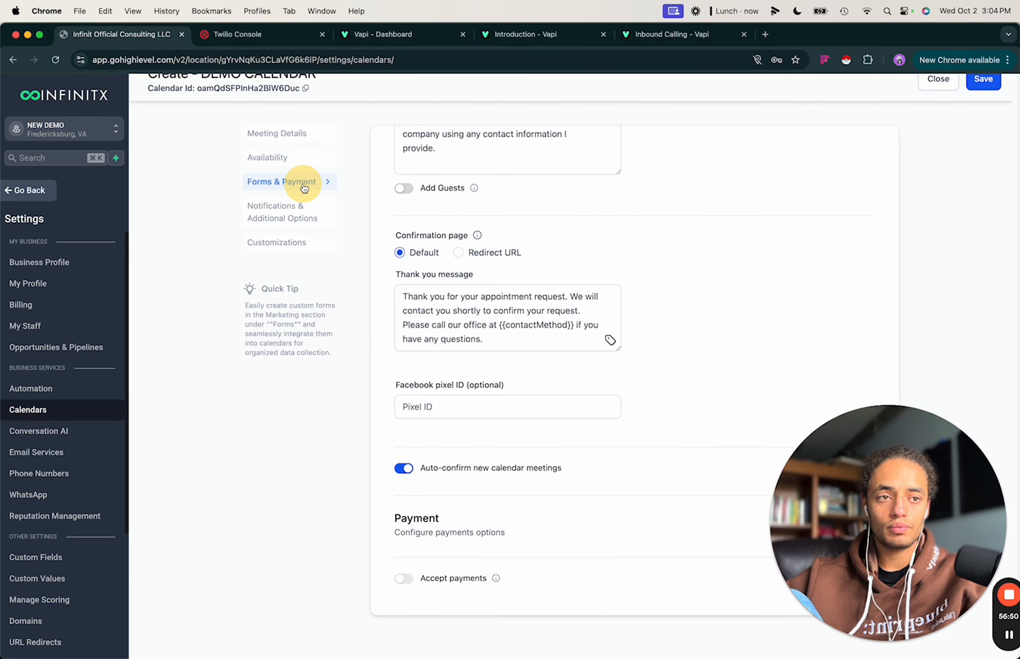
click(293, 163)
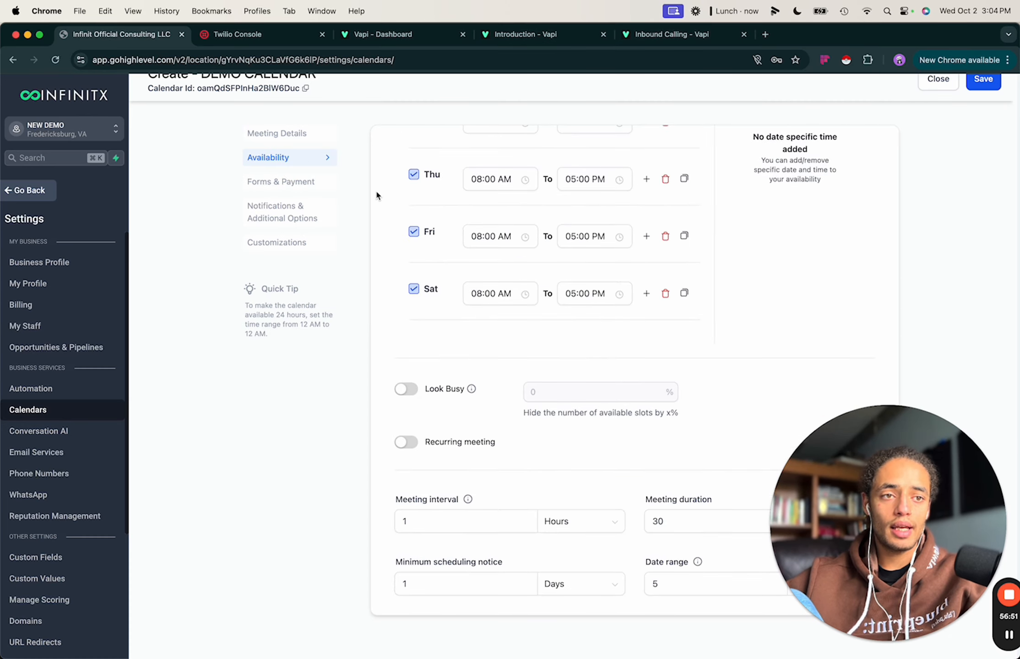
click(303, 182)
scroll(446, 175, up, 5)
scroll(518, 262, up, 3)
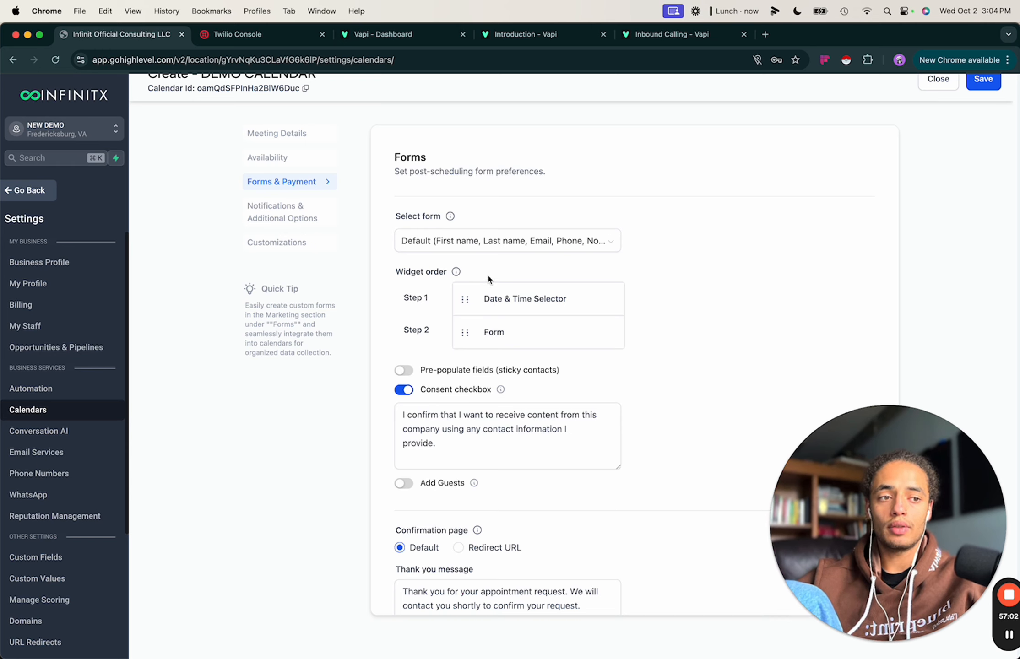
click(480, 242)
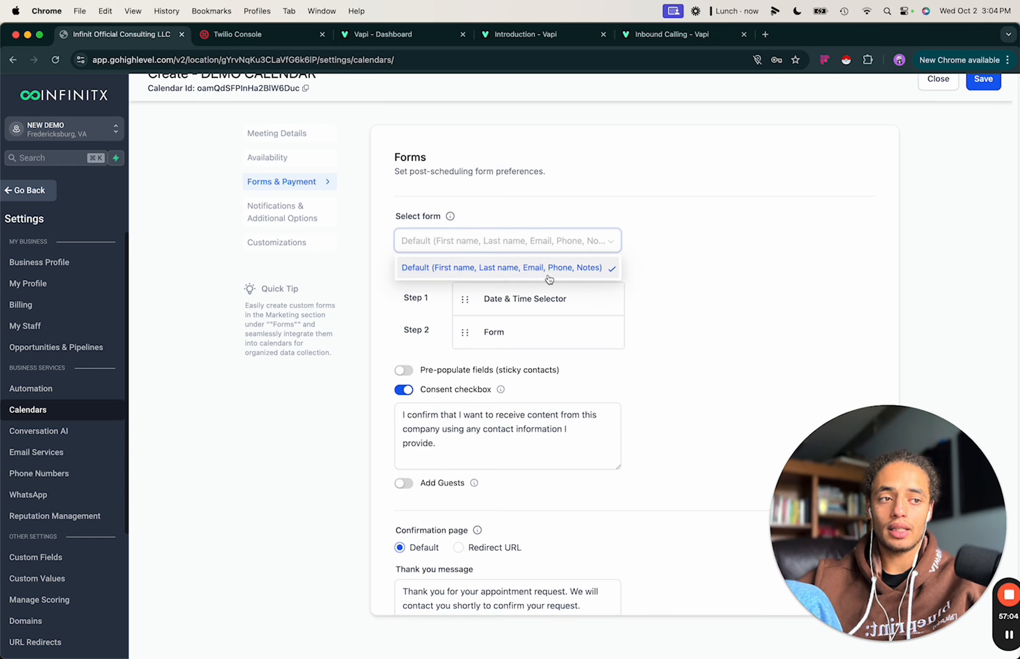
click(684, 277)
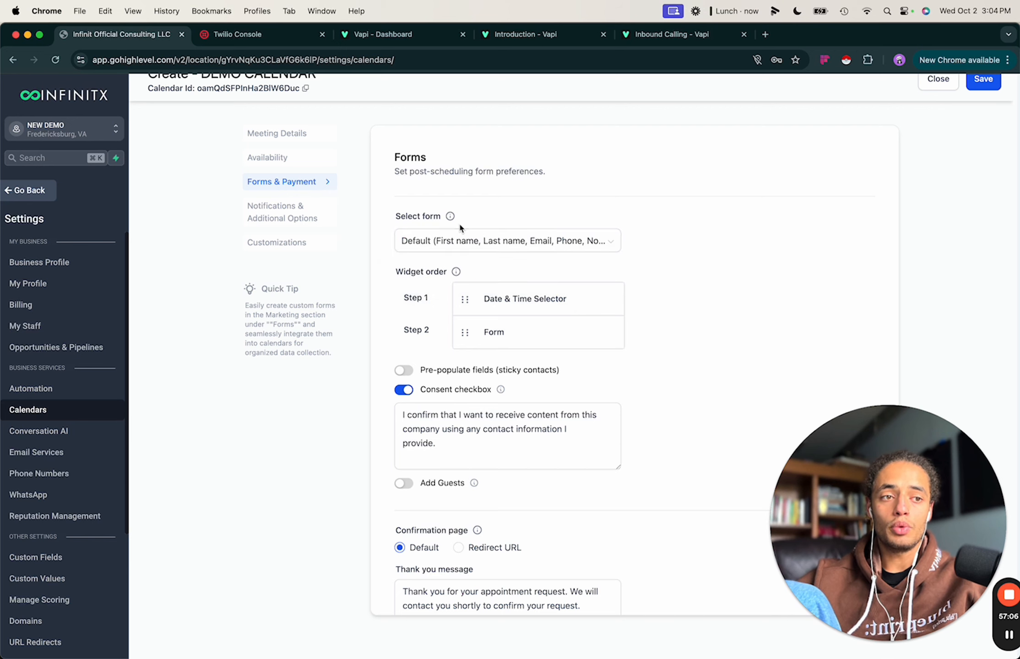
scroll(433, 342, down, 2)
scroll(458, 298, up, 2)
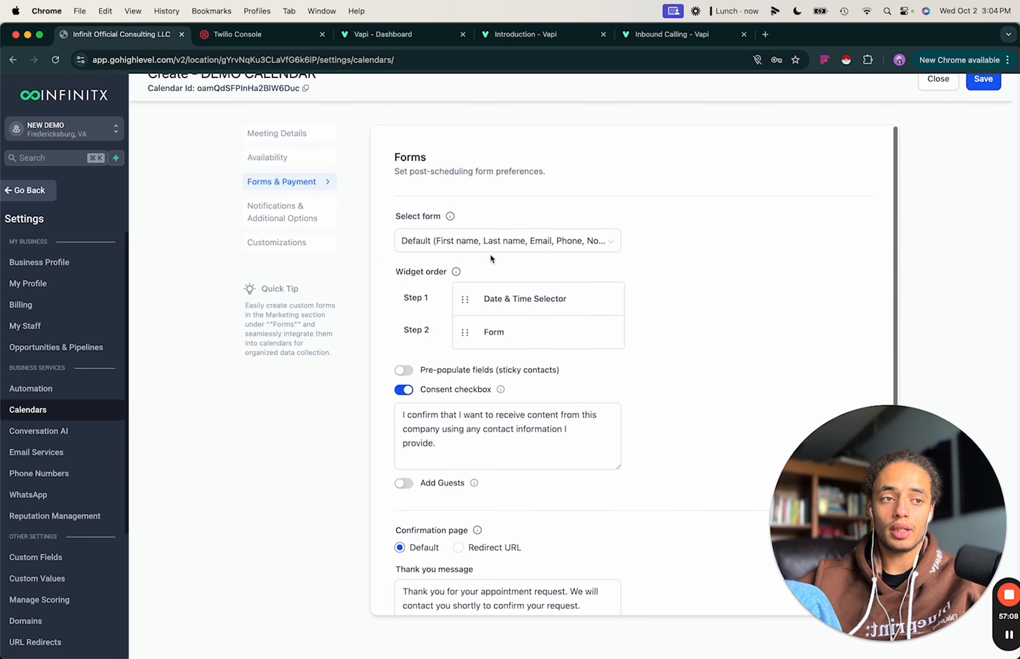
click(501, 249)
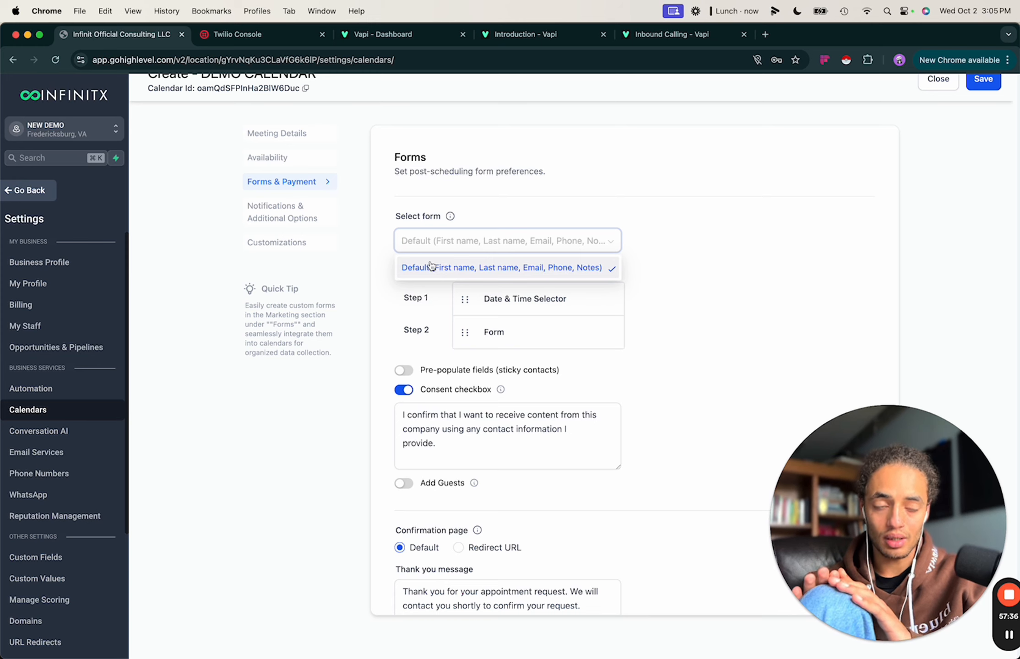
click(694, 311)
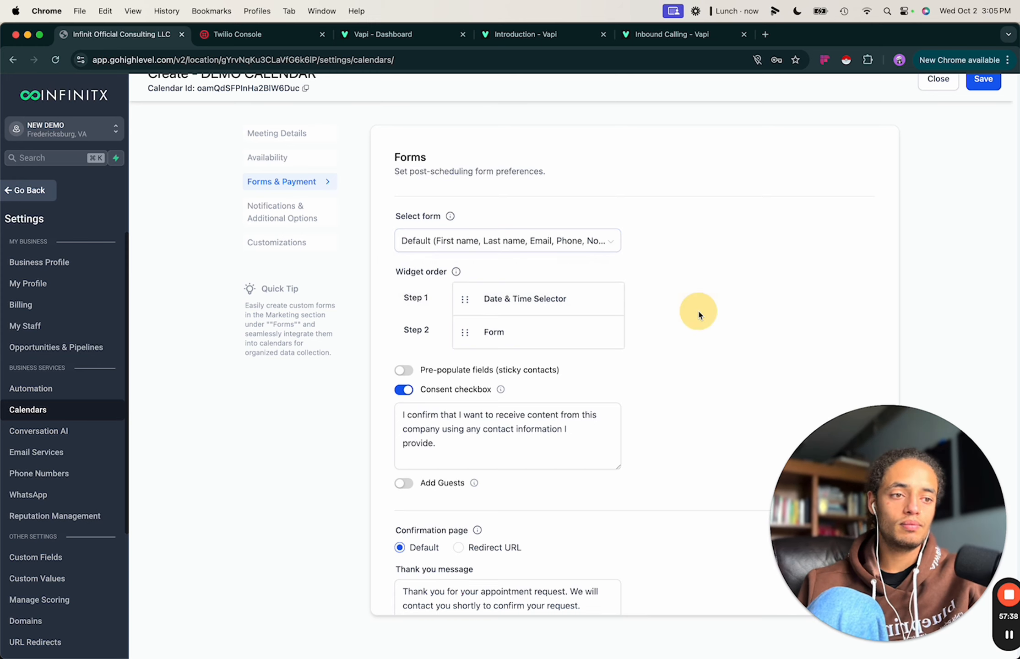
Switch on Add Guests so bookers can add guests by name and email.
scroll(592, 325, down, 5)
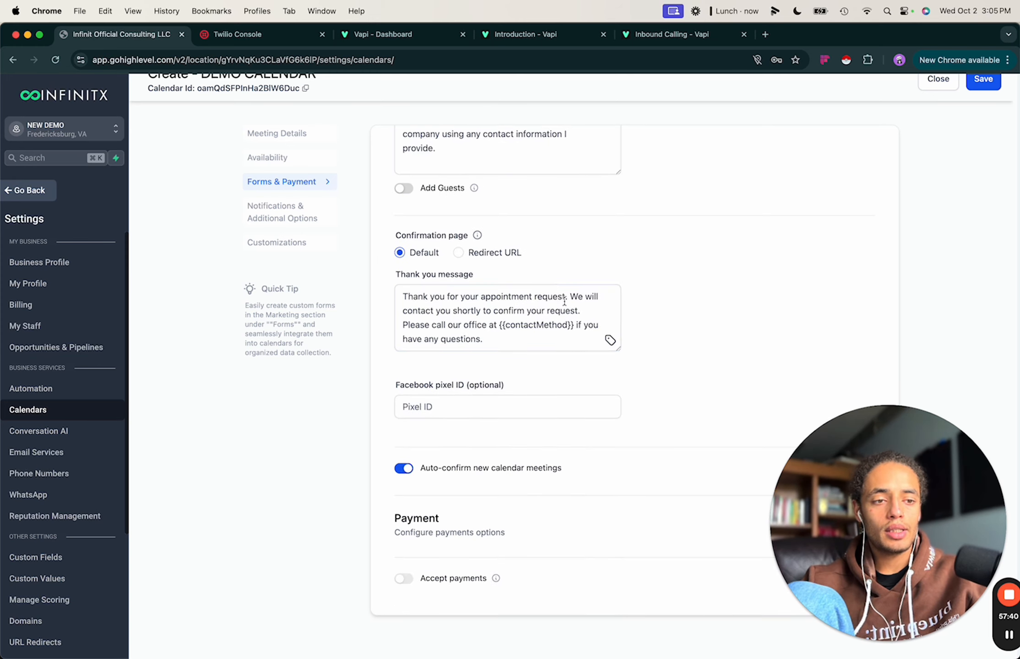
scroll(546, 285, up, 5)
scroll(532, 375, down, 8)
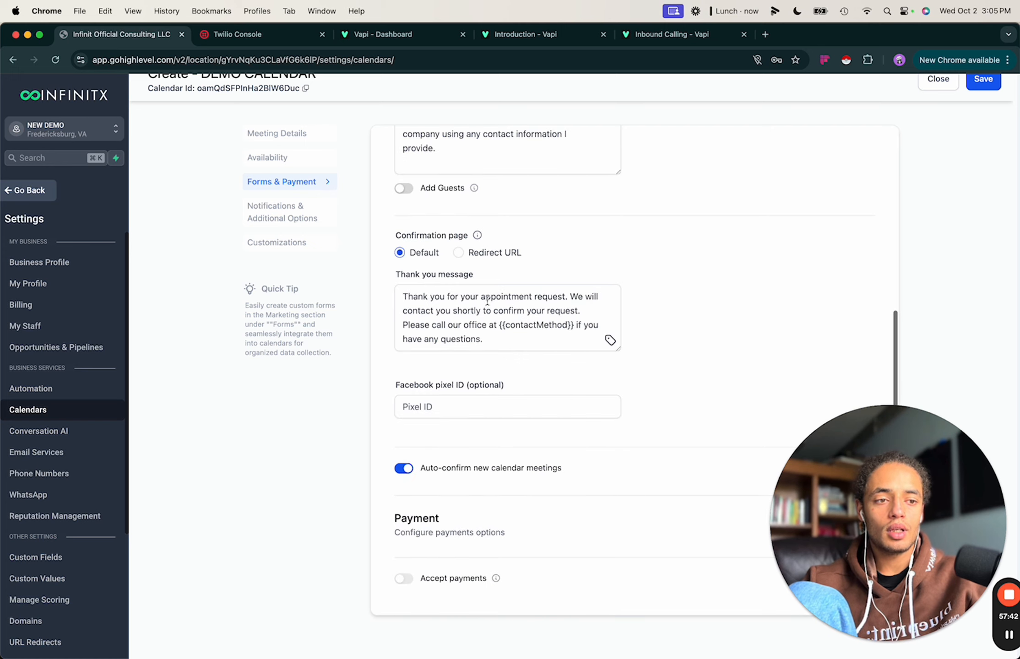
scroll(483, 289, up, 4)
click(404, 324)
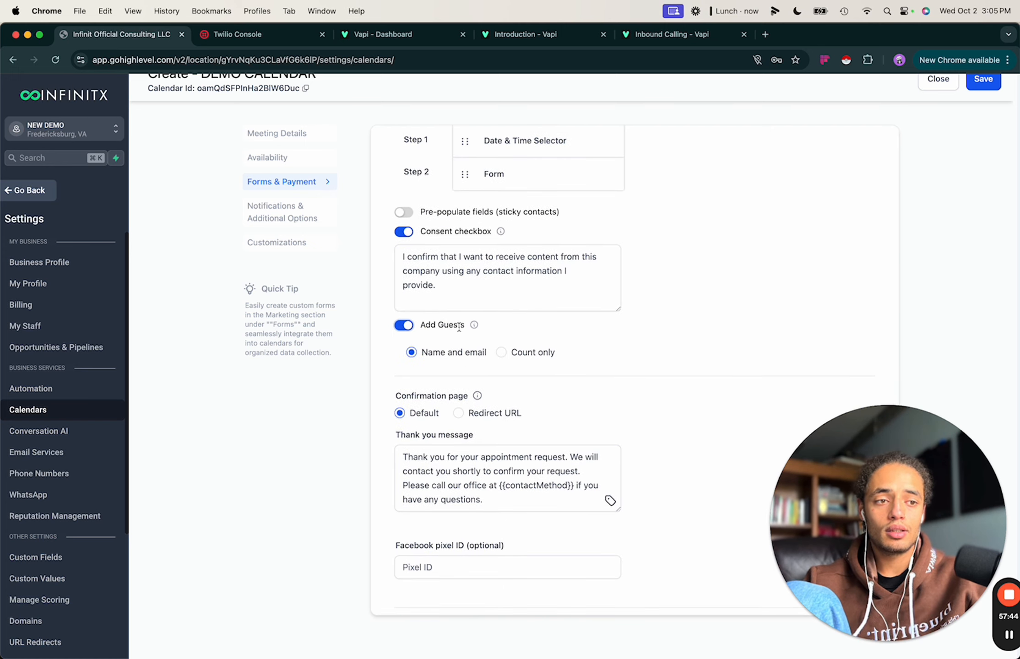
scroll(461, 356, down, 5)
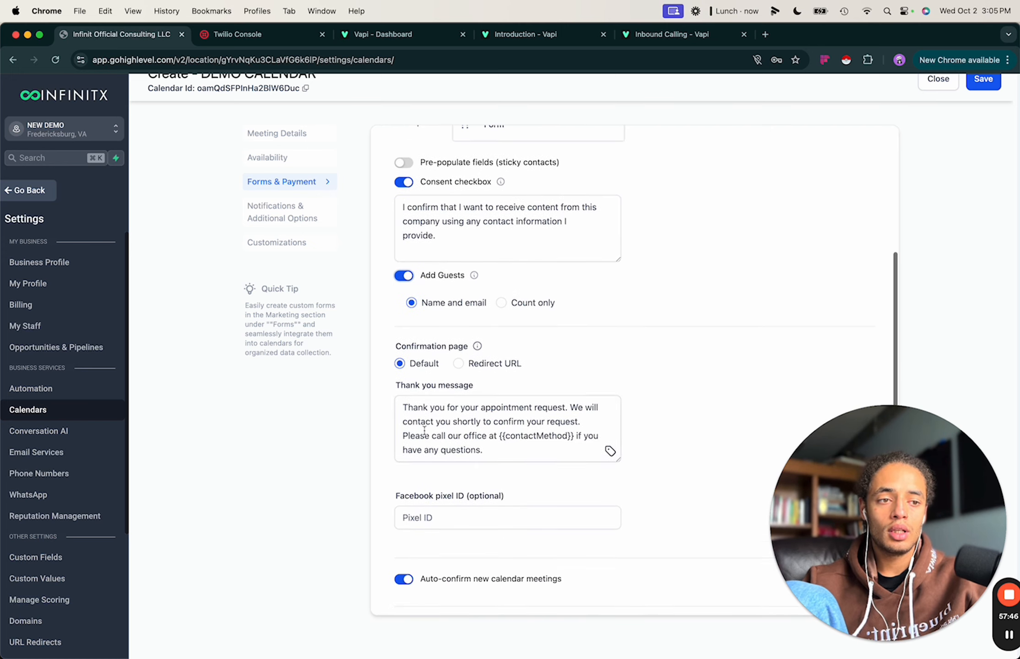
Send notifications to contact, guests and assigned user, and allow Google/Outlook Calendar invitations.
click(284, 214)
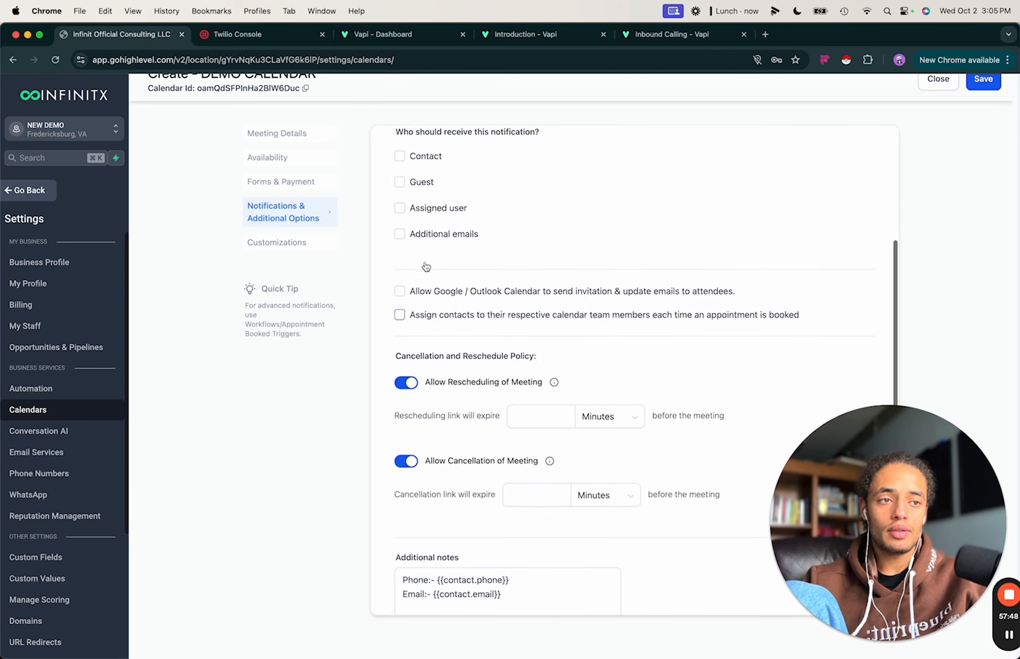
click(400, 323)
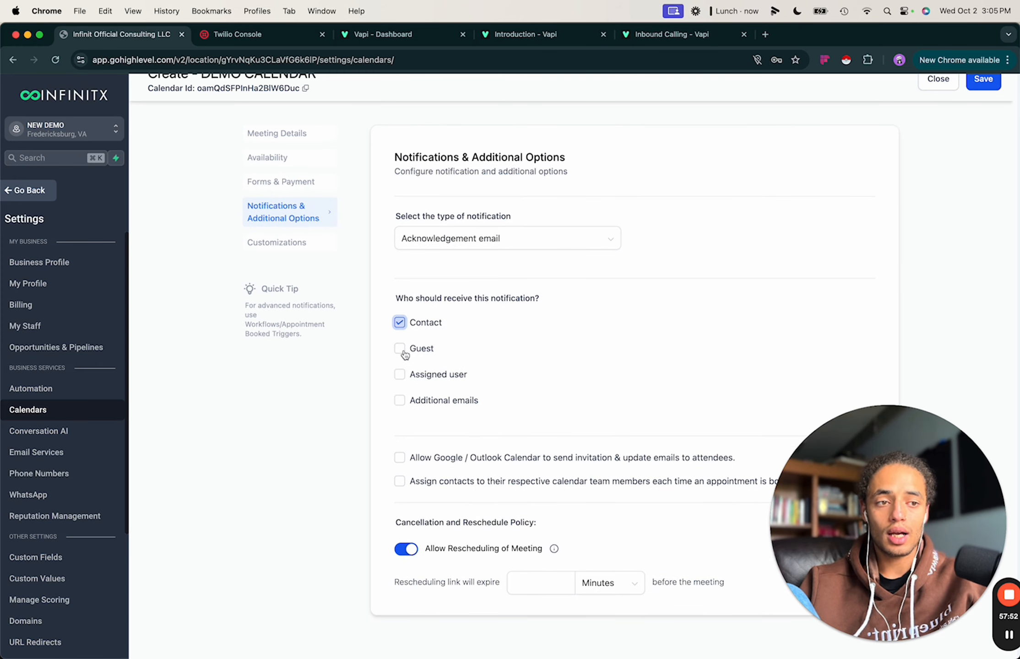
click(400, 349)
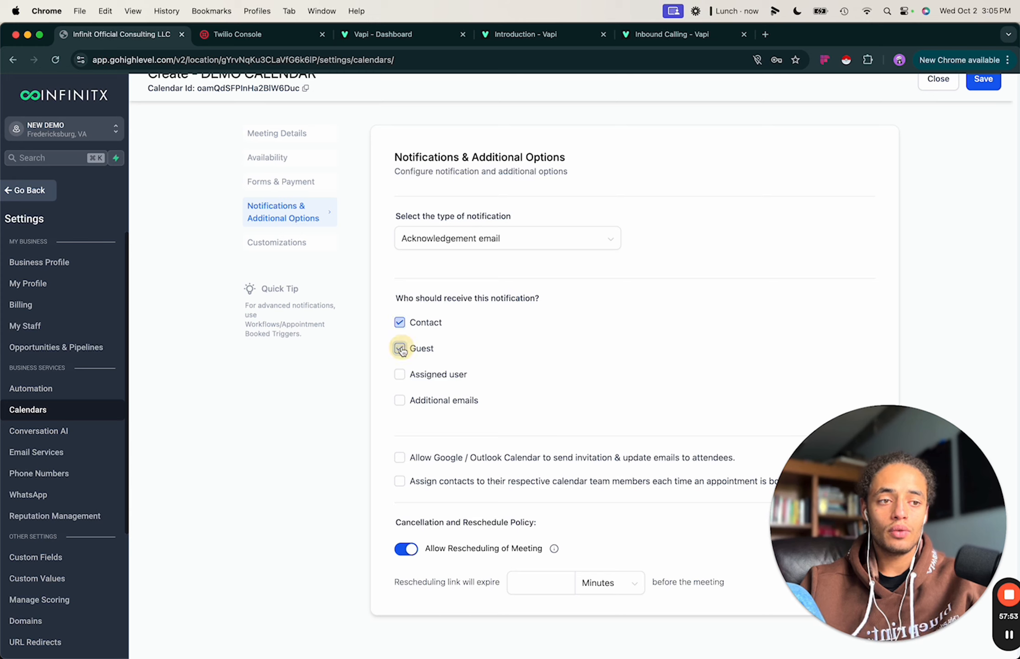
click(400, 374)
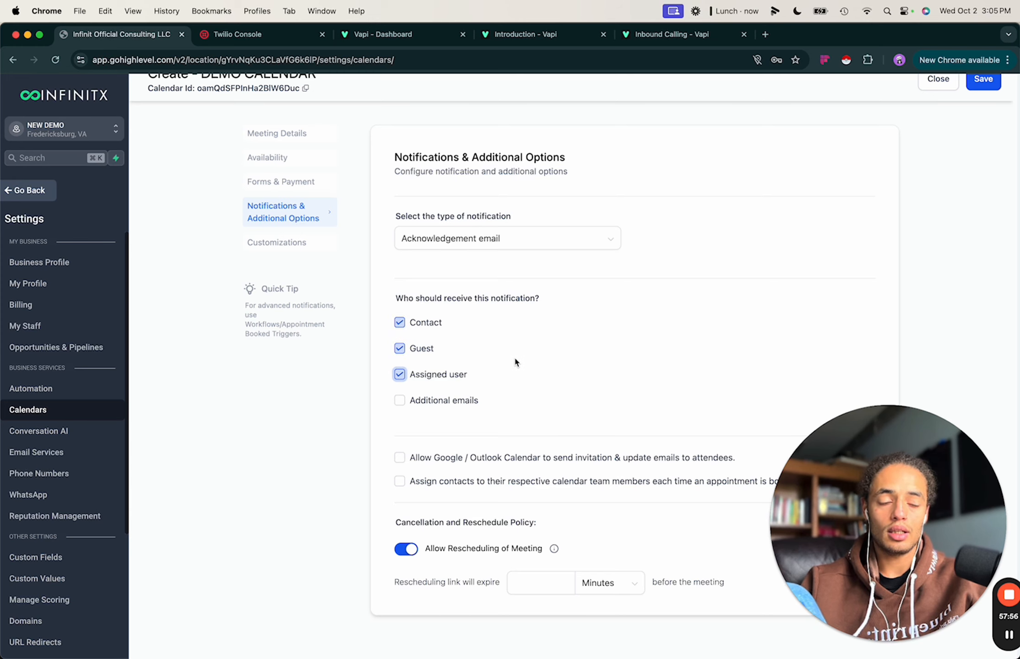
scroll(509, 359, down, 3)
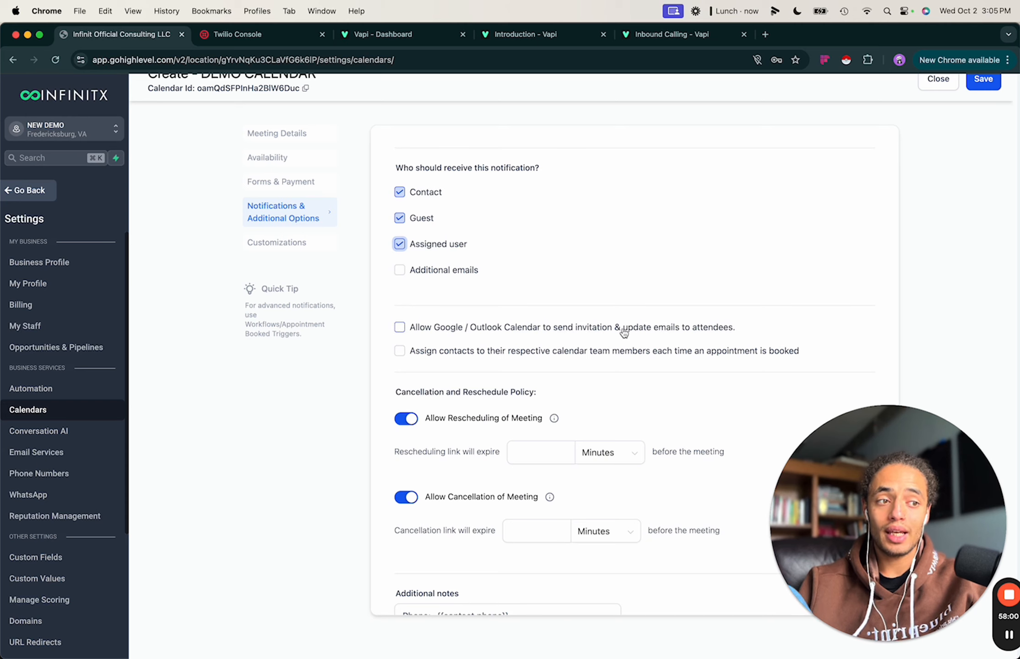
click(402, 329)
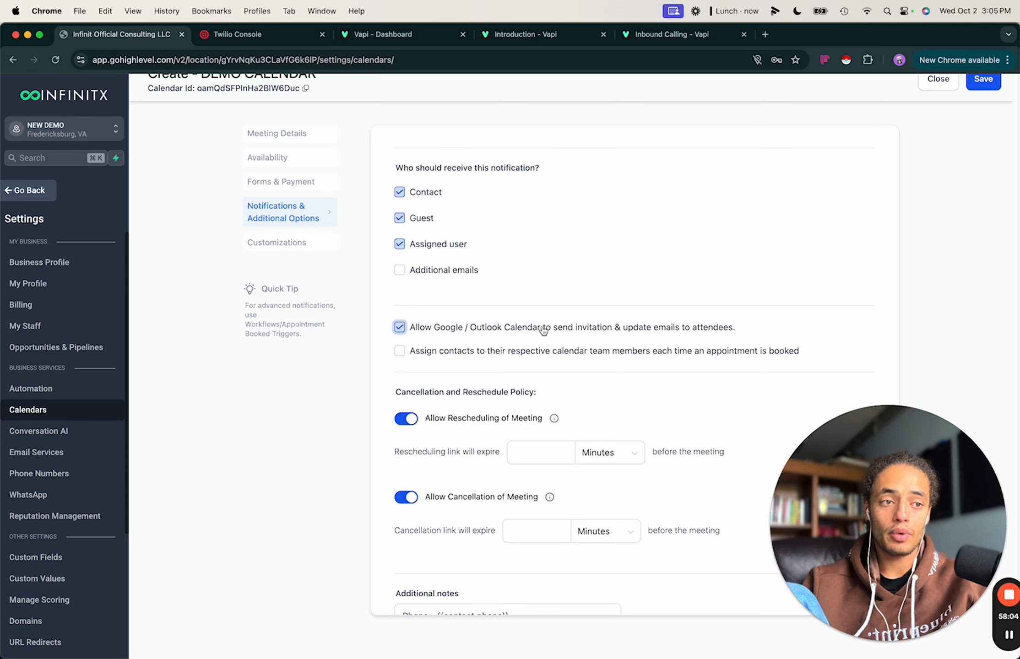
Review the rescheduling and cancellation link expiry time fields.
click(813, 484)
drag(813, 484, 813, 87)
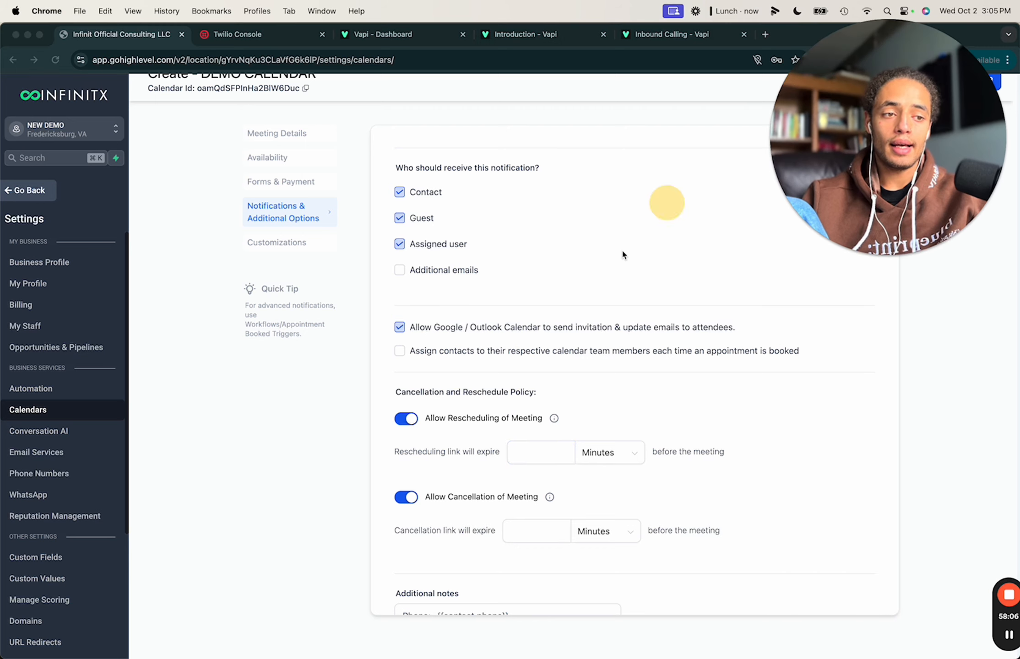
click(583, 360)
scroll(553, 417, down, 2)
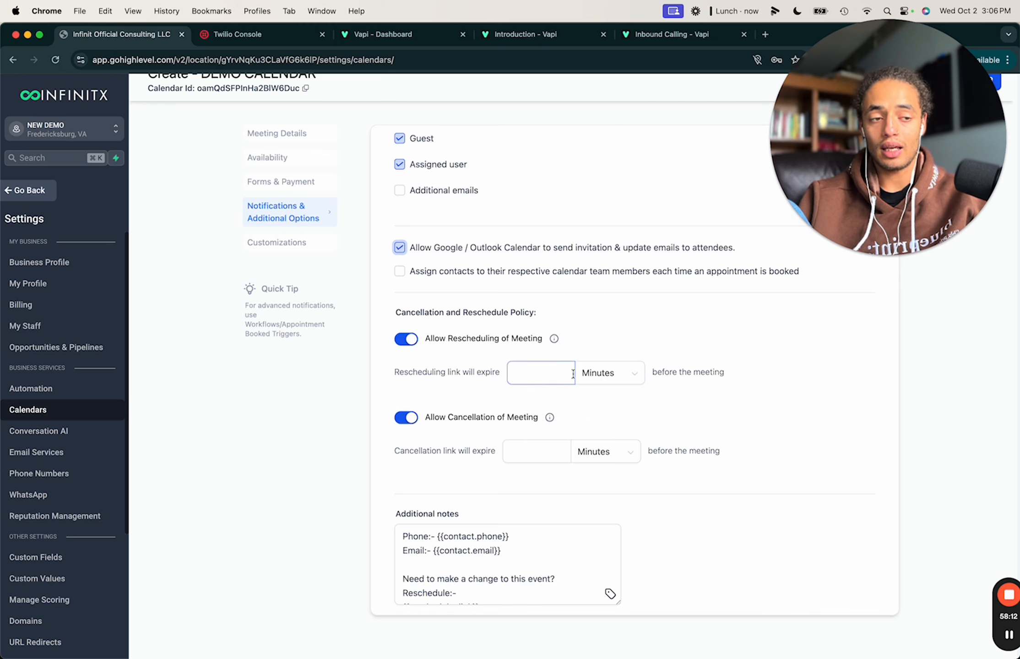
scroll(506, 440, down, 1)
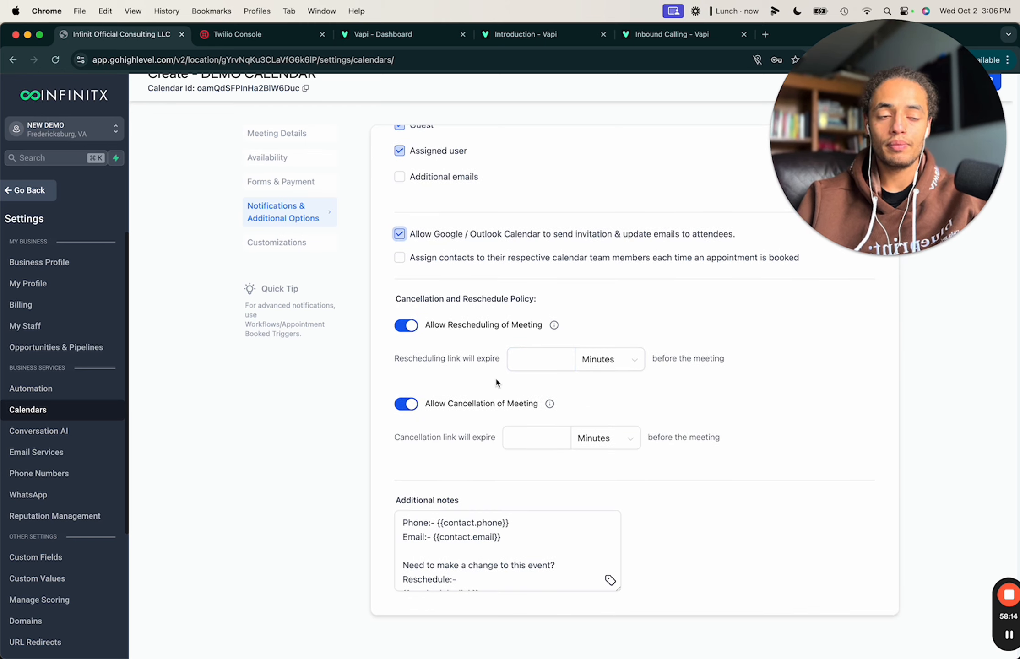
click(567, 358)
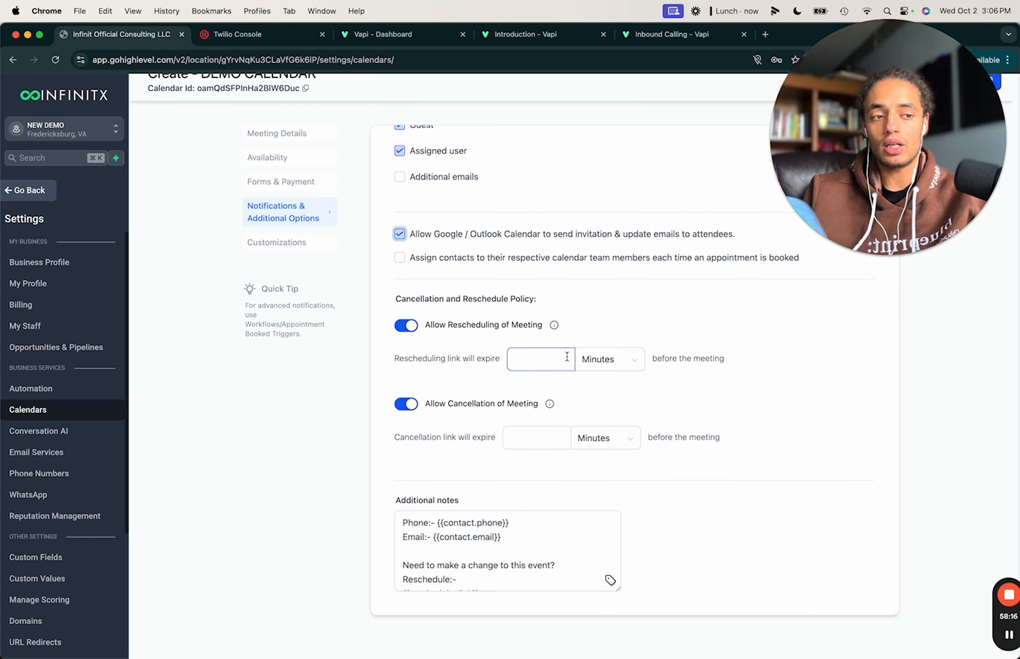
click(567, 428)
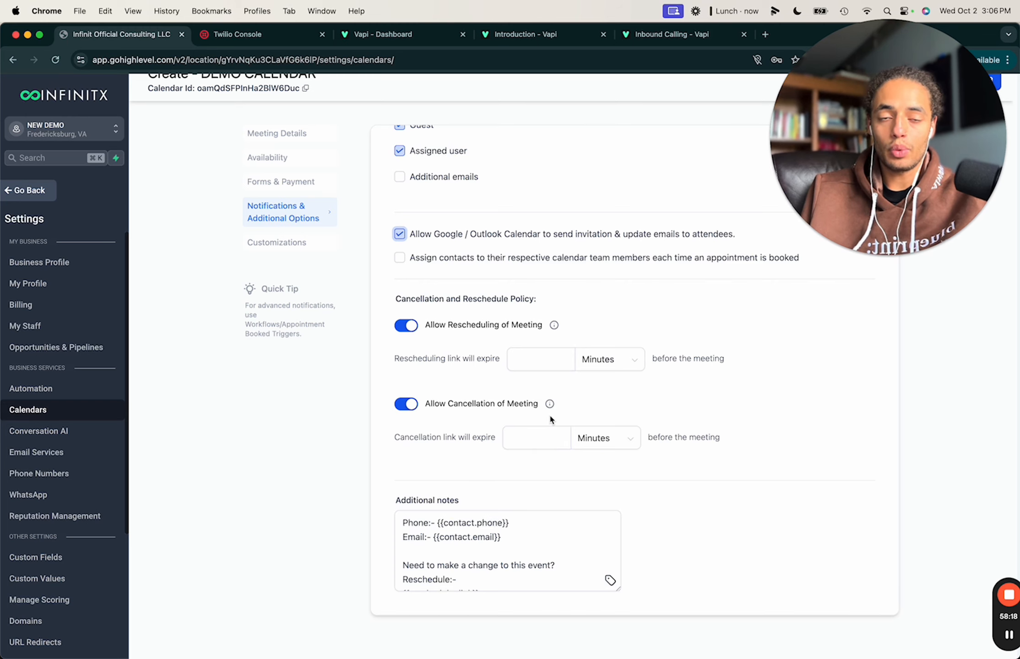
click(562, 361)
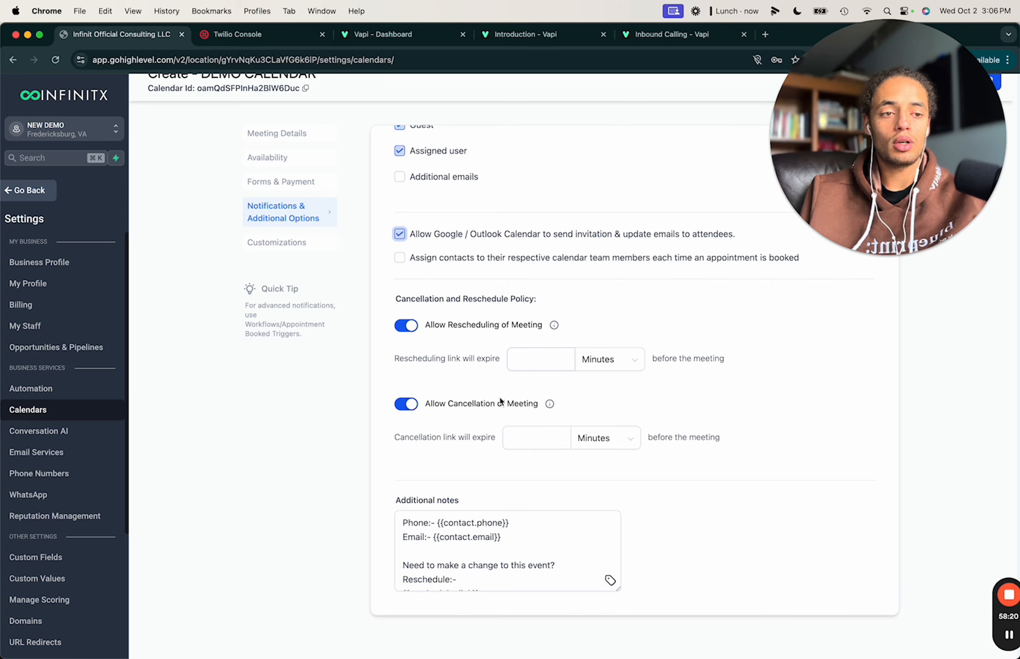
Inspect the additional notes text and its email and phone merge fields without changing them.
click(460, 528)
scroll(460, 529, down, 3)
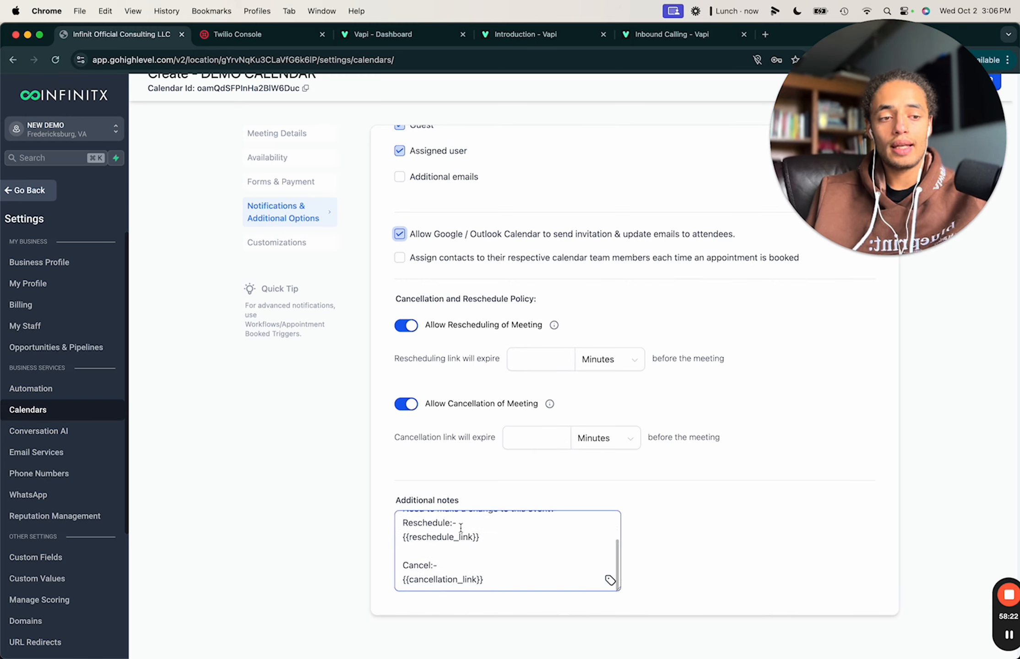
scroll(460, 529, up, 3)
scroll(461, 529, up, 1)
scroll(457, 557, down, 2)
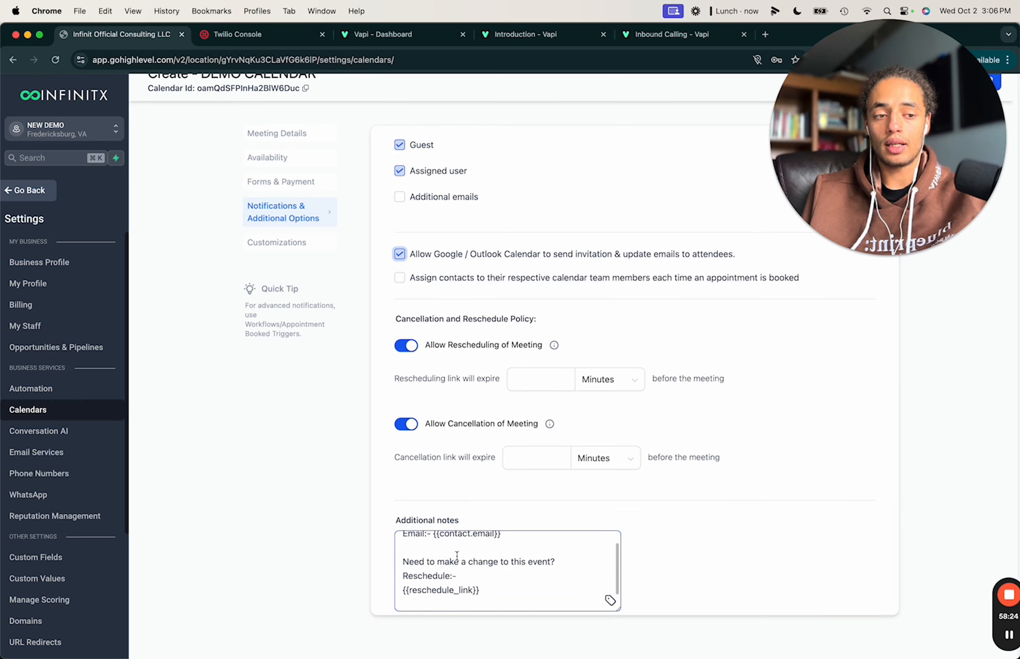
scroll(457, 556, down, 2)
scroll(456, 556, up, 3)
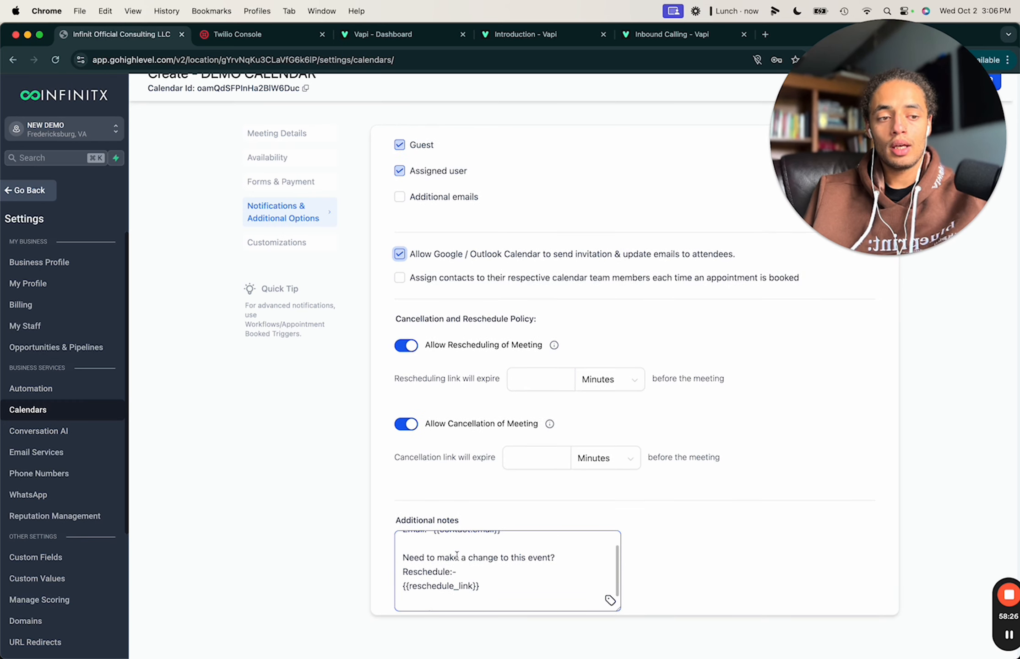
drag(503, 559, 431, 561)
click(509, 541)
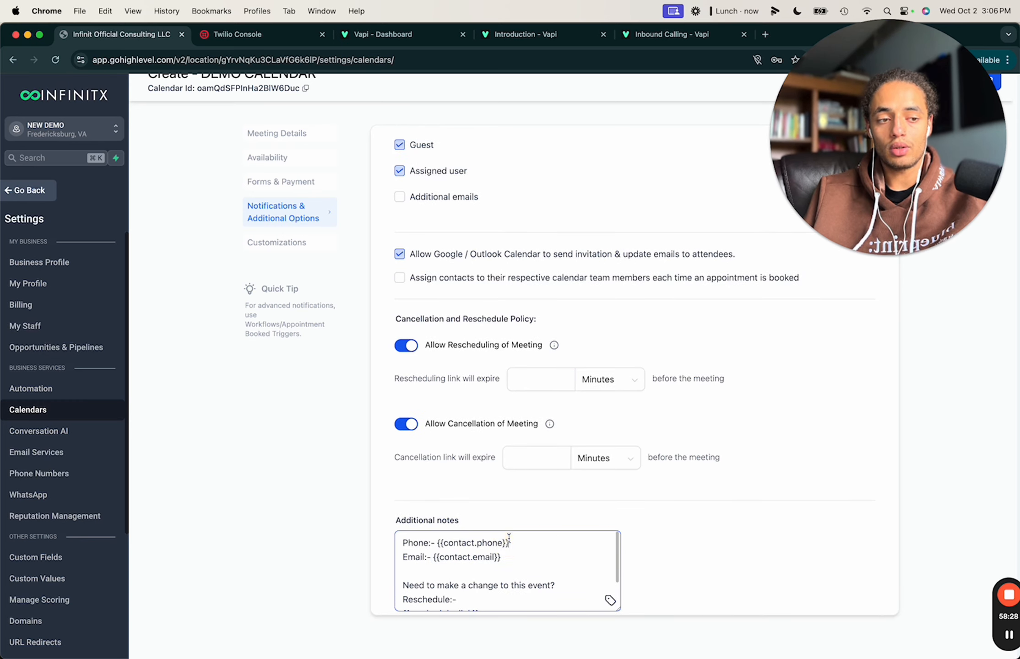
drag(520, 546, 466, 545)
click(610, 600)
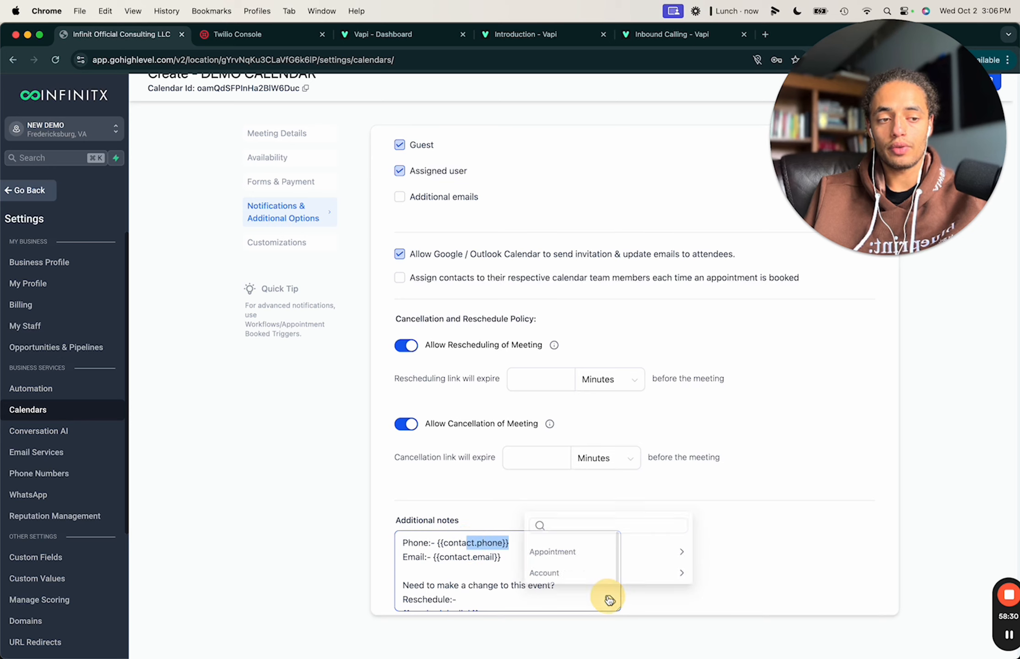
click(456, 520)
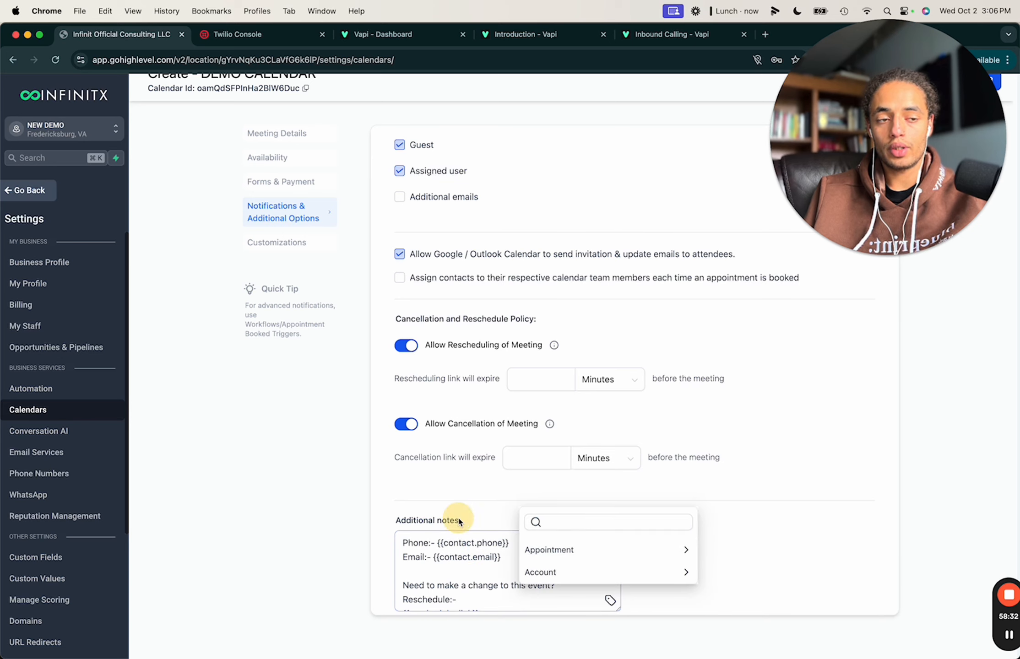
scroll(458, 462, up, 5)
click(297, 243)
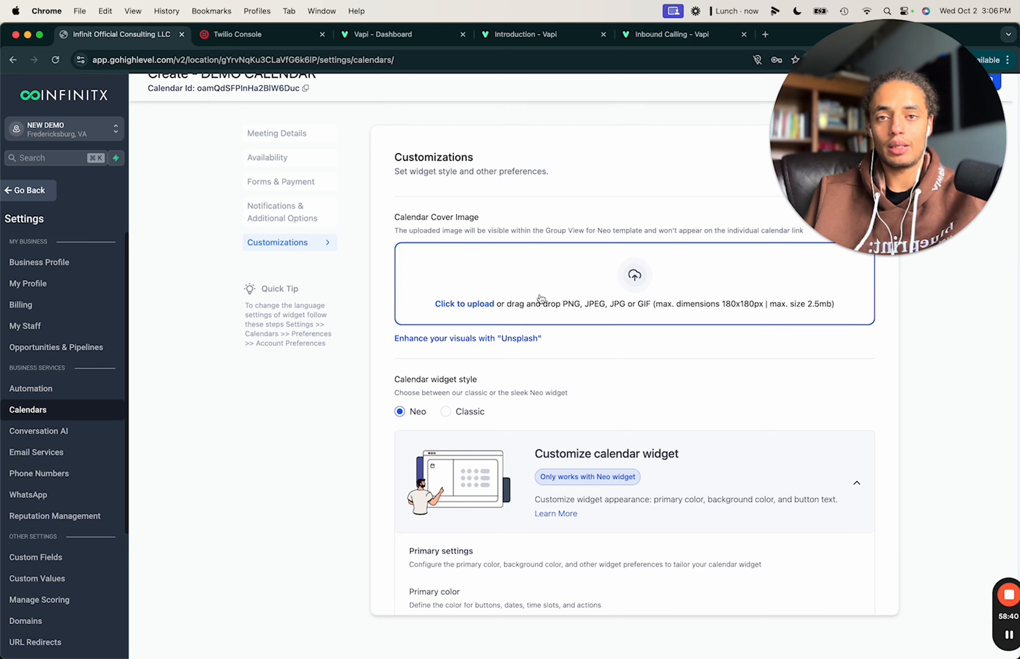
scroll(639, 376, down, 5)
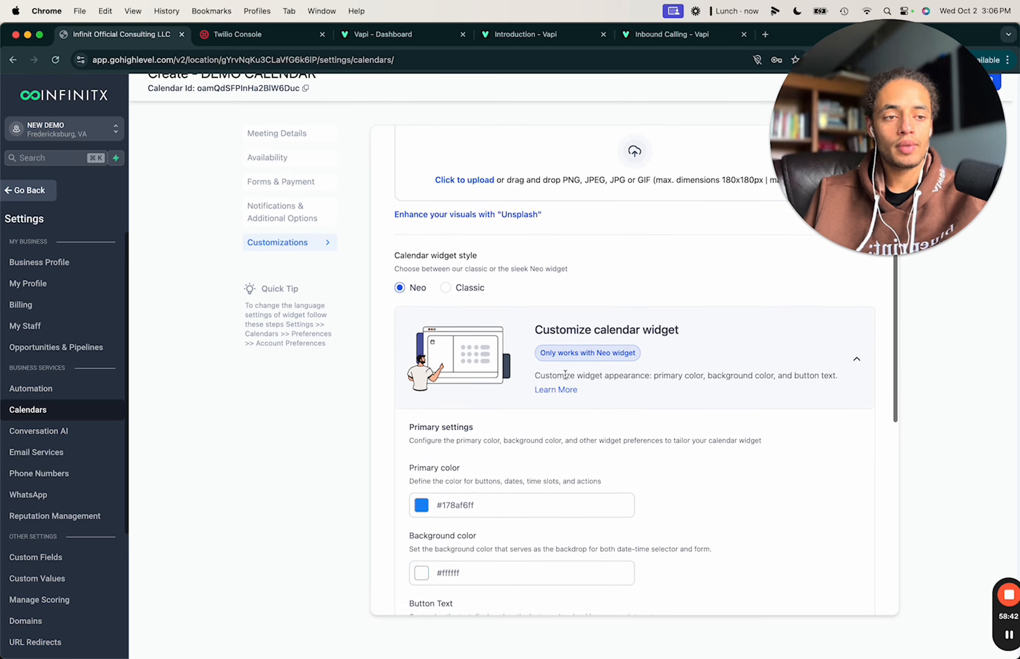
click(446, 244)
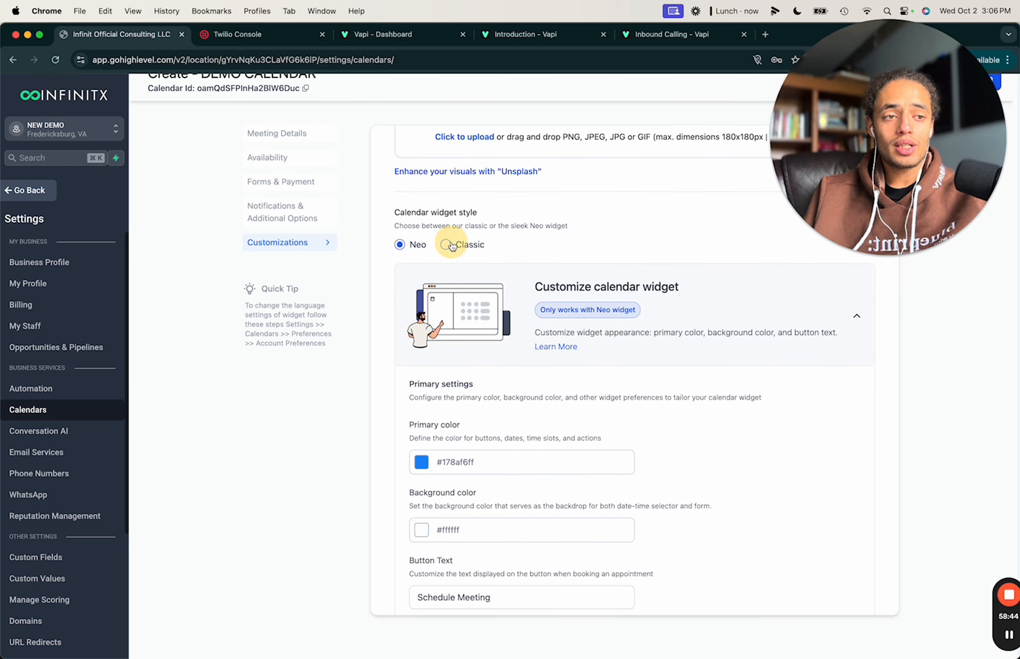
click(400, 245)
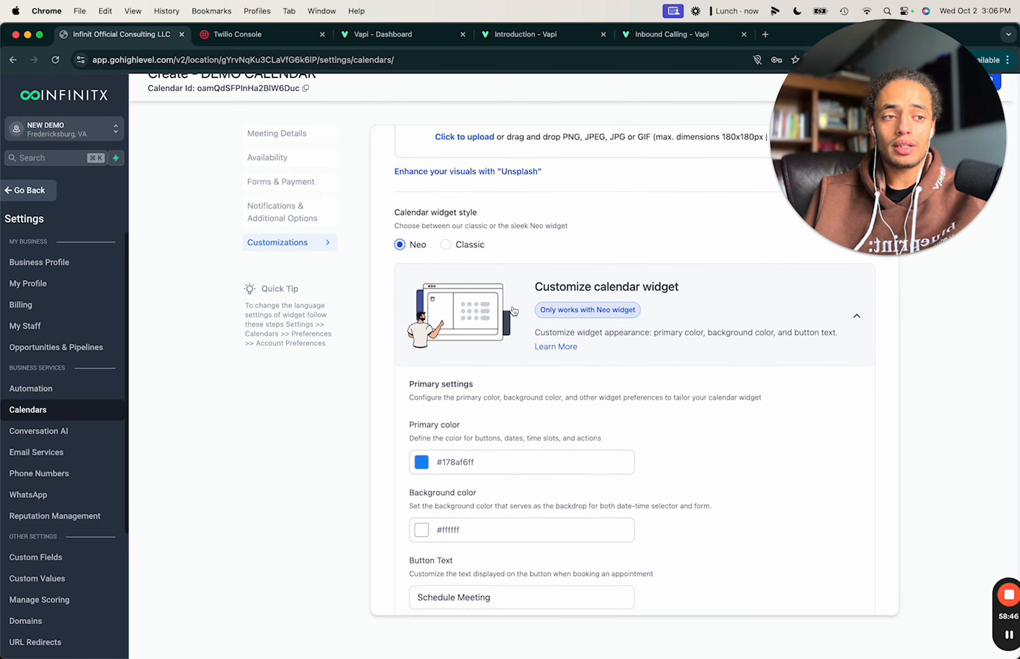
click(549, 349)
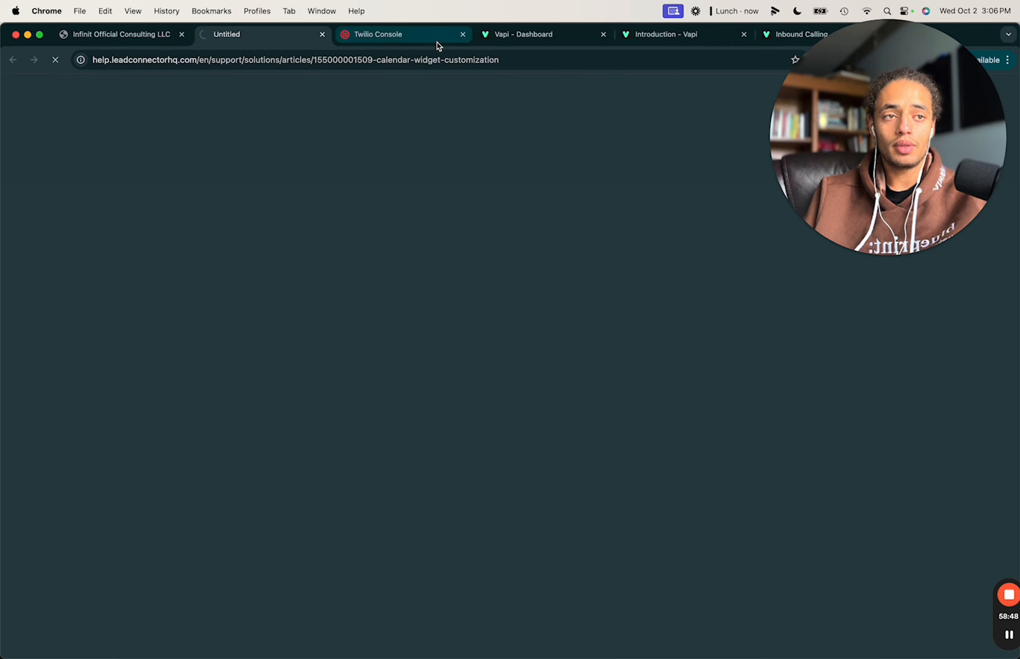
click(322, 34)
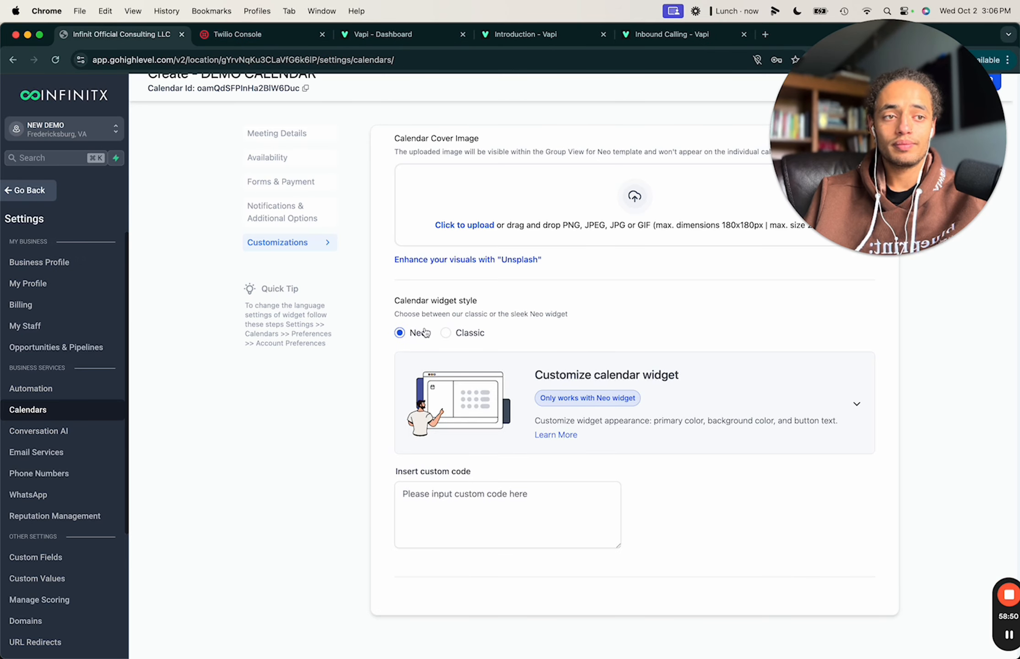
scroll(569, 300, up, 3)
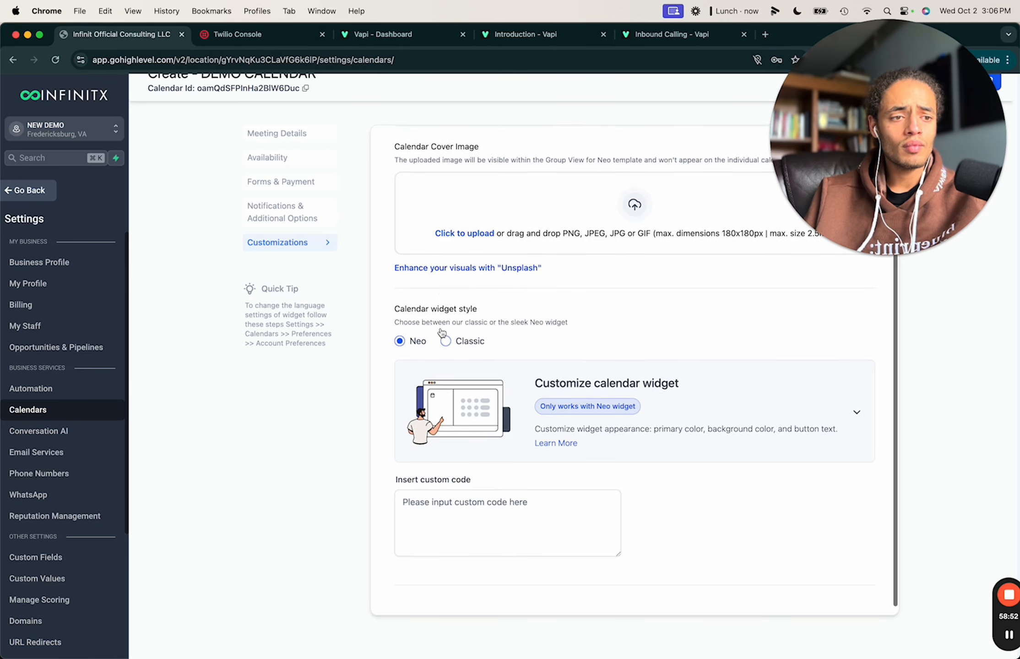
drag(860, 212, 153, 599)
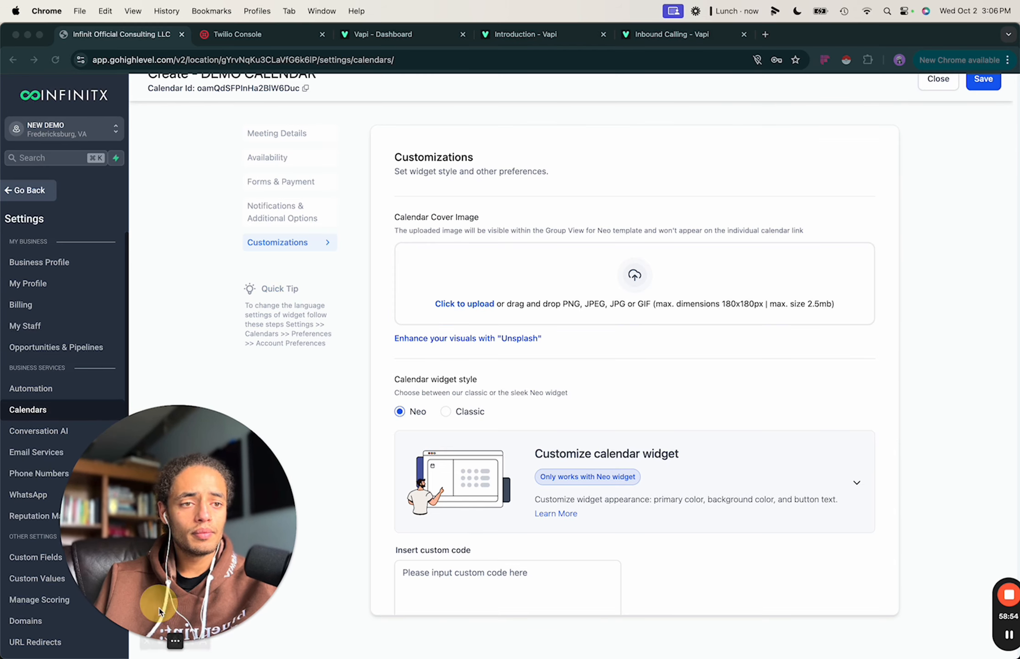
scroll(516, 310, down, 3)
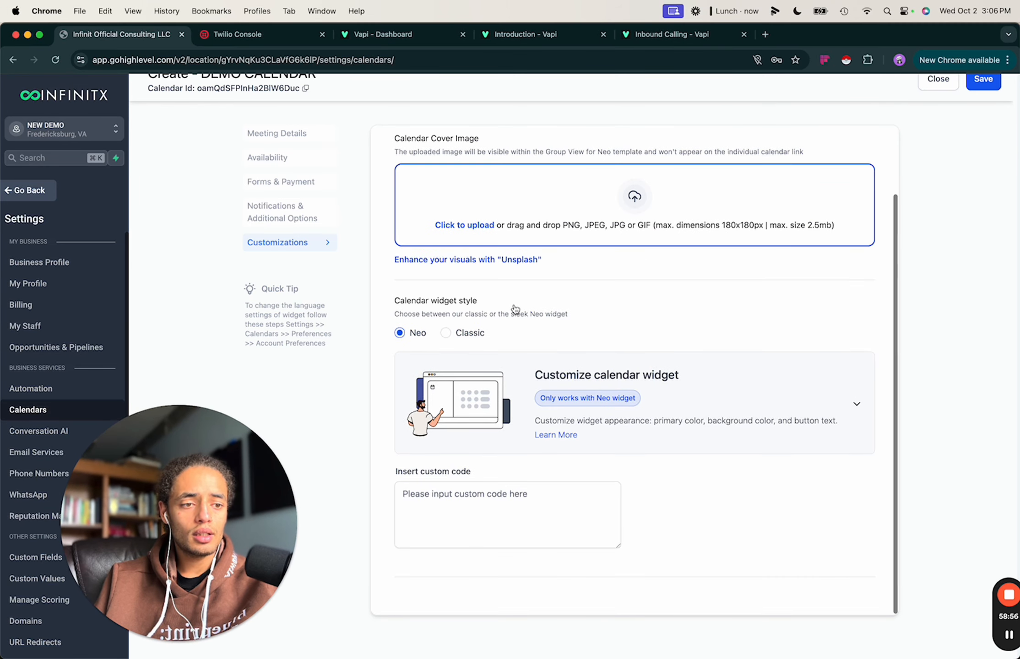
scroll(515, 309, up, 2)
scroll(515, 309, up, 1)
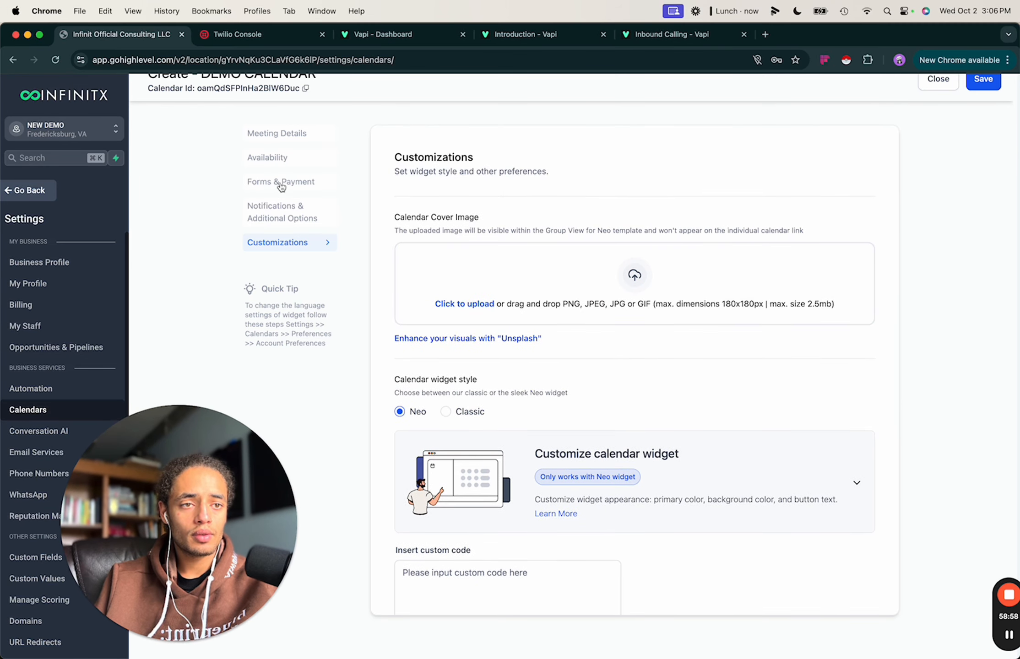
Set the calendar widget style to Classic in Customizations.
click(281, 204)
scroll(513, 401, down, 8)
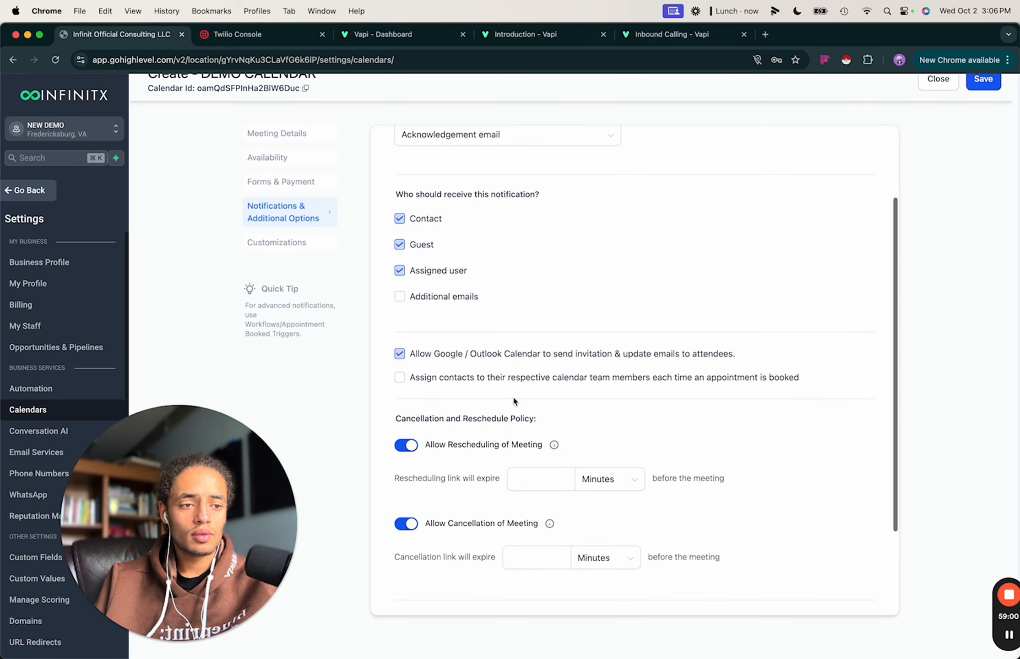
scroll(417, 351, up, 8)
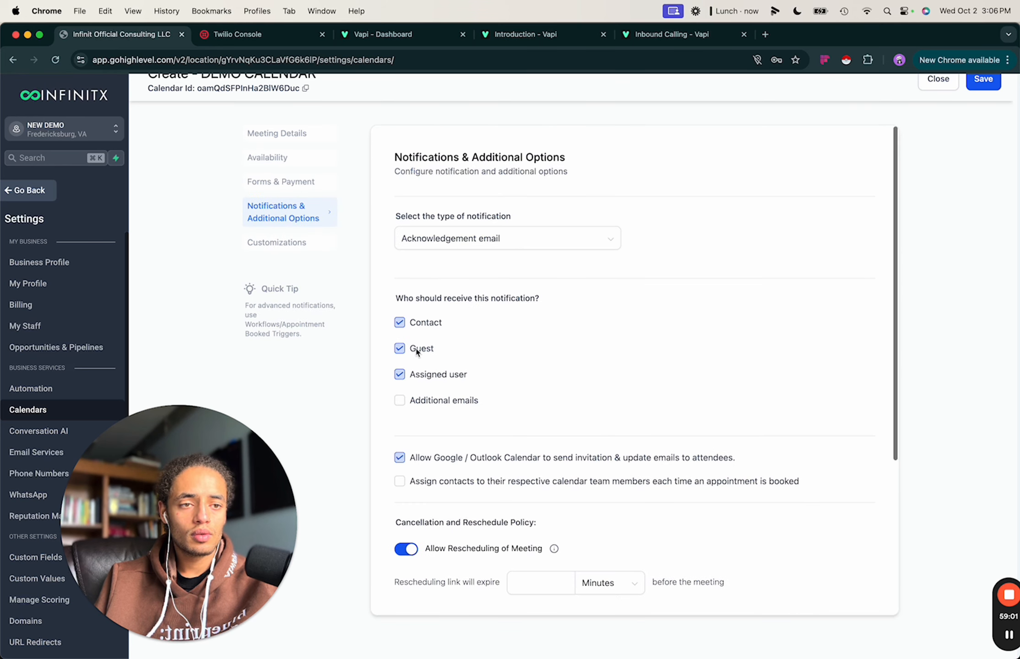
click(277, 243)
scroll(451, 339, down, 2)
click(451, 338)
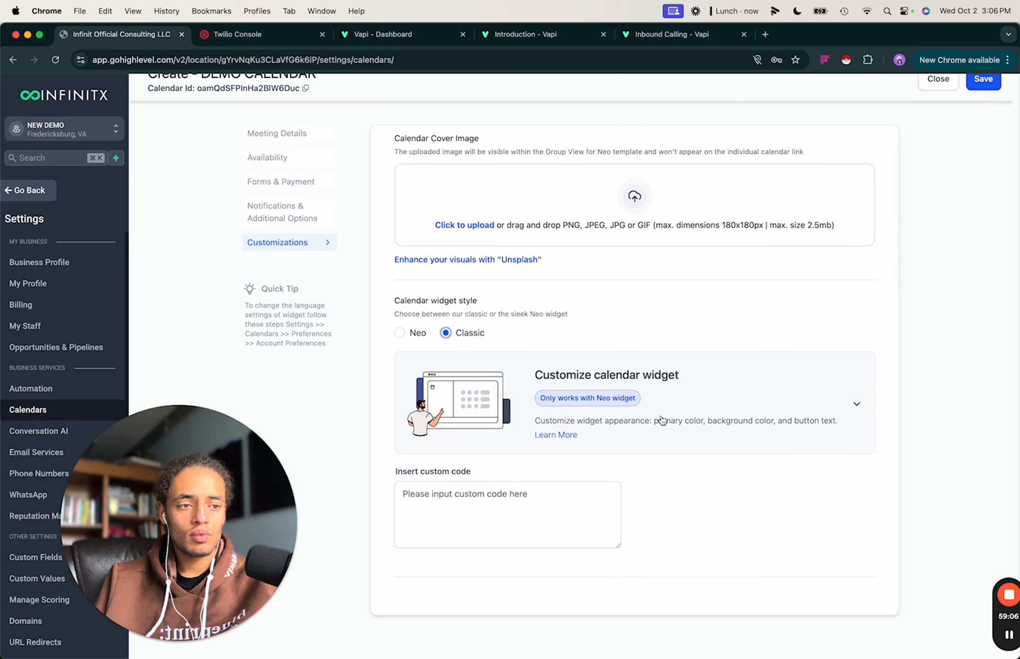
Expand the Customize calendar widget card and review its colour, button and display options.
click(856, 403)
scroll(708, 445, down, 2)
click(857, 373)
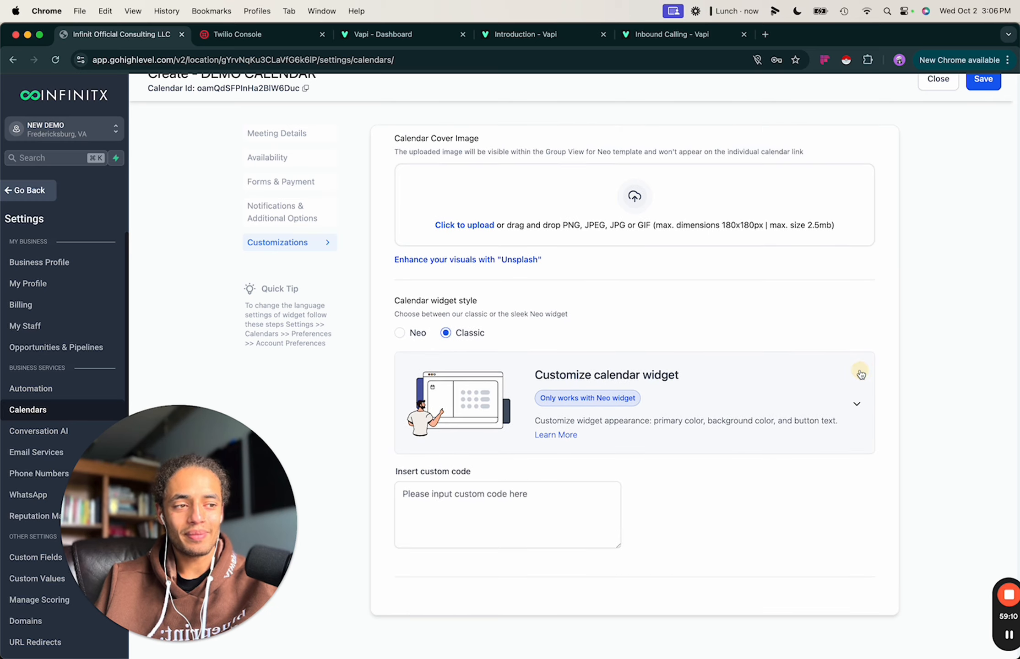
click(857, 404)
click(855, 375)
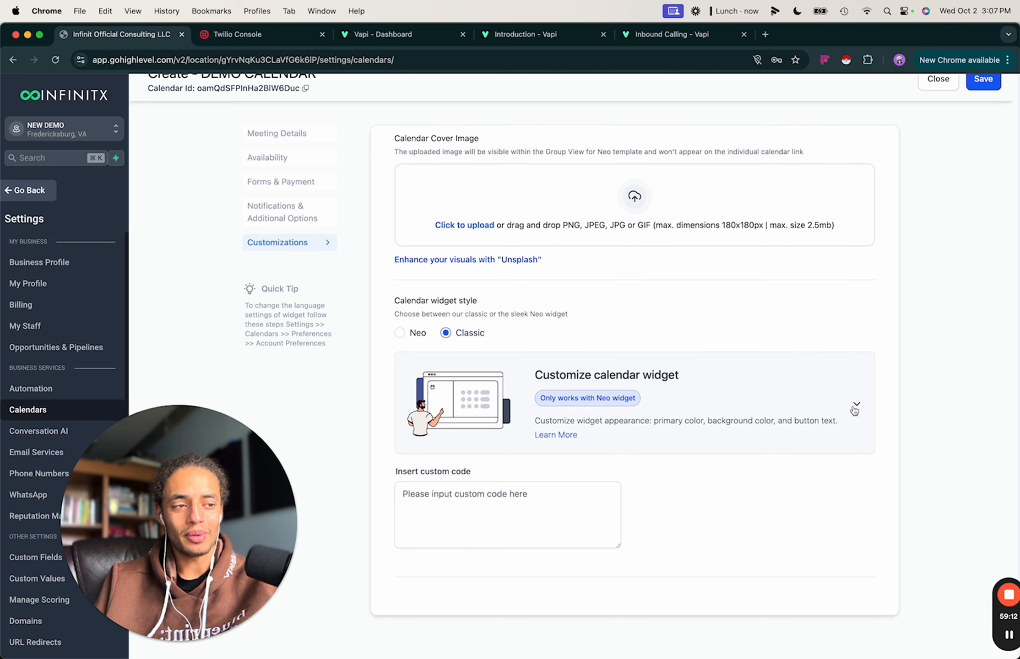
click(856, 405)
scroll(595, 337, down, 3)
scroll(542, 440, down, 4)
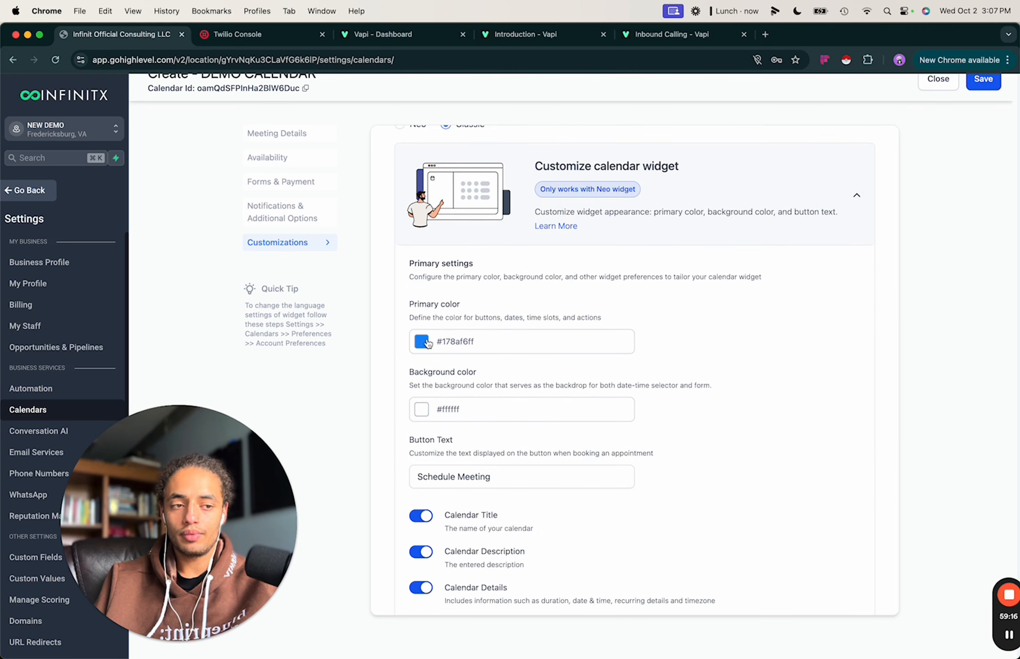
scroll(494, 408, down, 2)
scroll(493, 408, down, 6)
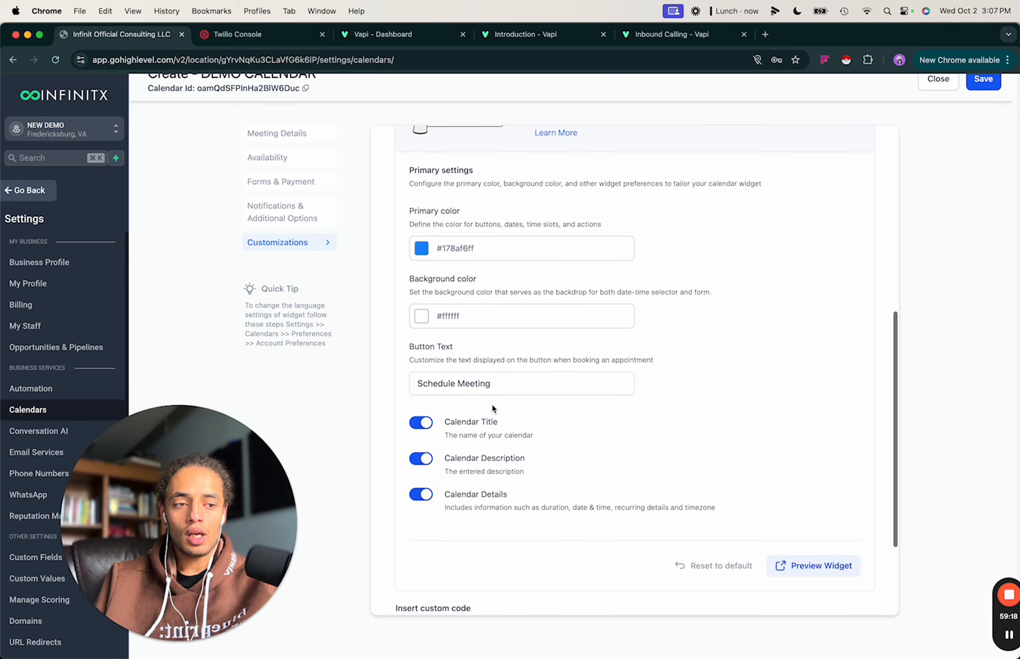
scroll(528, 334, down, 1)
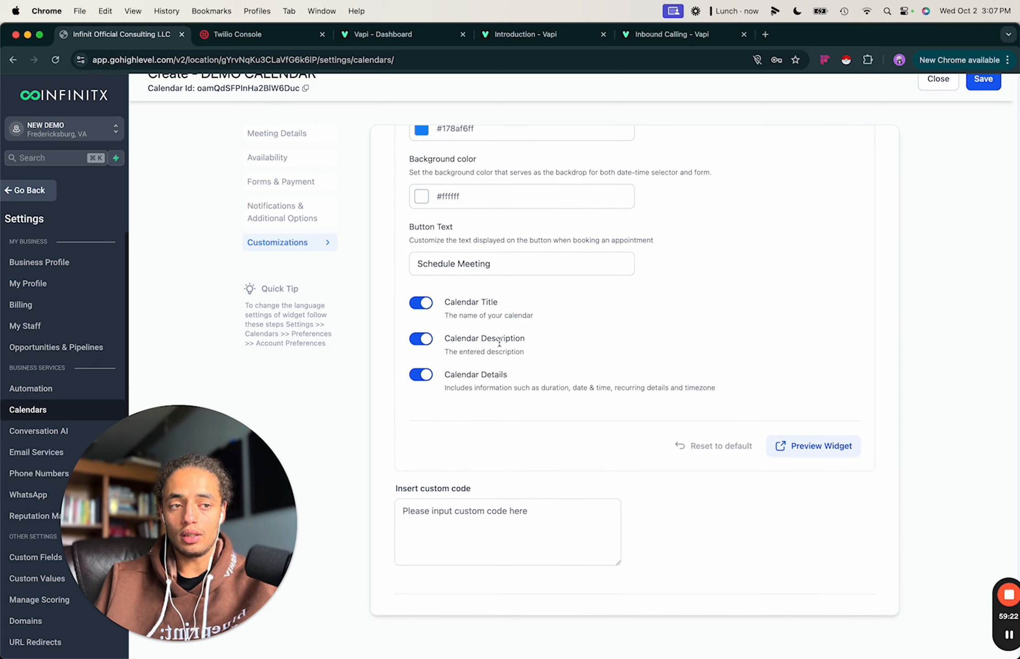
scroll(531, 341, up, 4)
Preview the booking widget and browse available slots on several October dates.
click(792, 535)
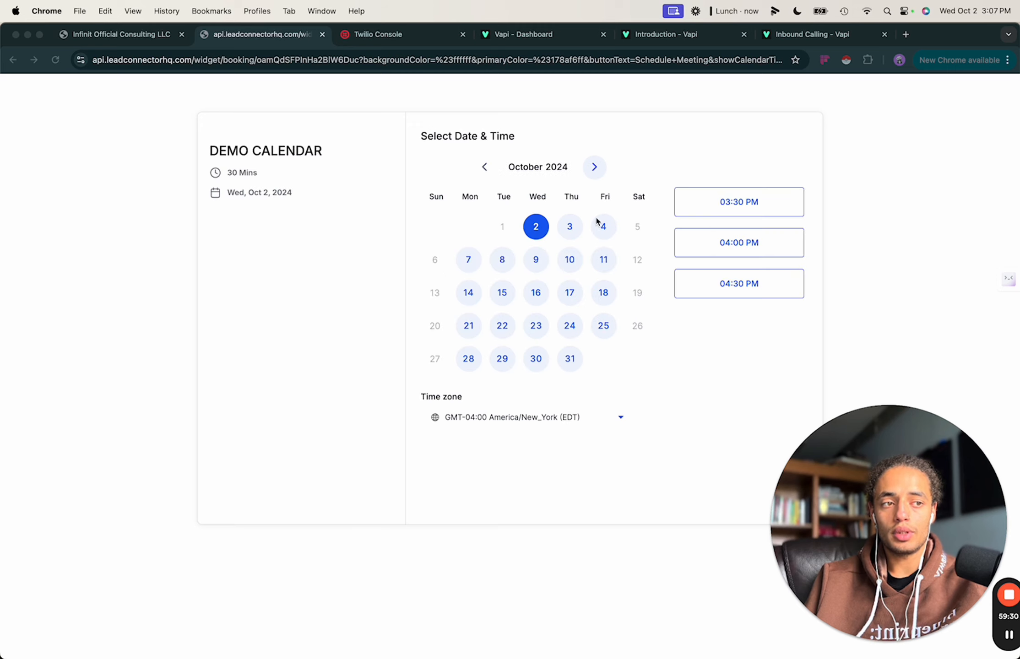
click(570, 227)
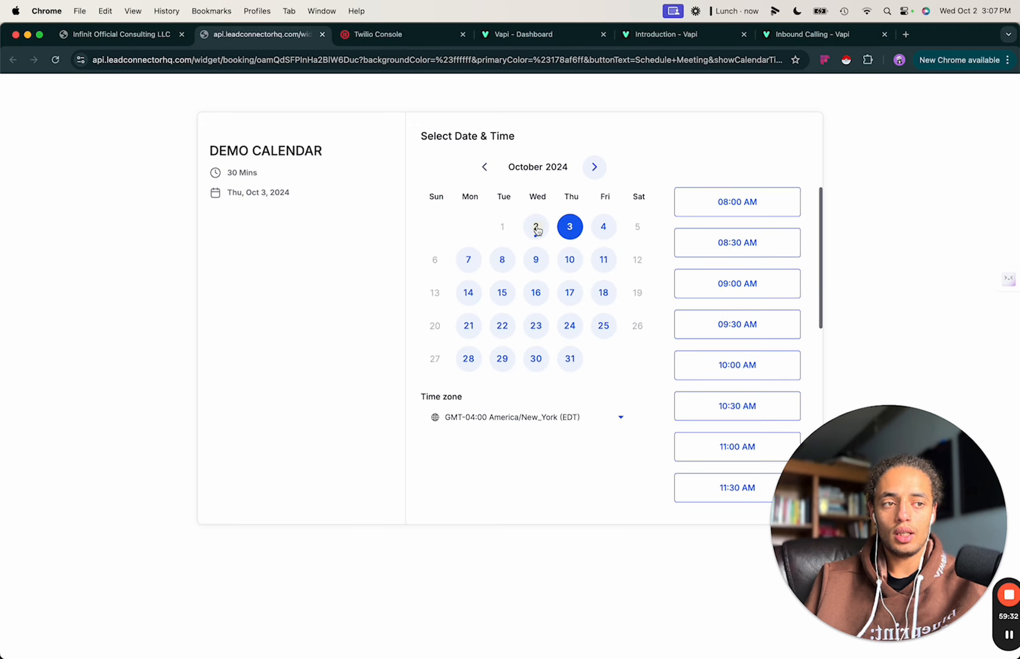
click(536, 227)
click(570, 228)
click(565, 258)
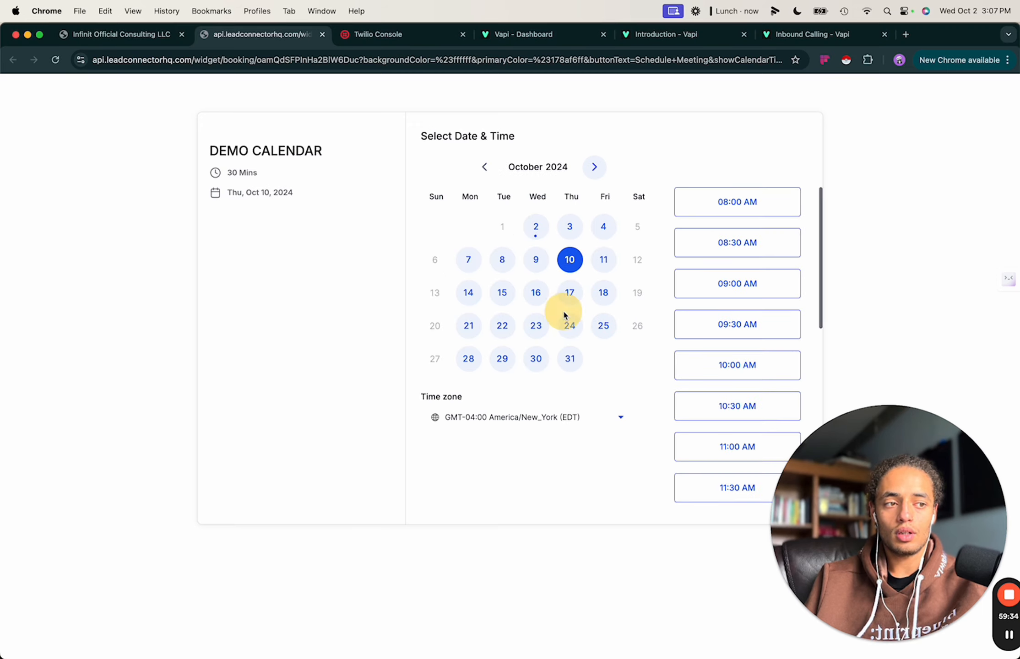
click(535, 226)
click(567, 257)
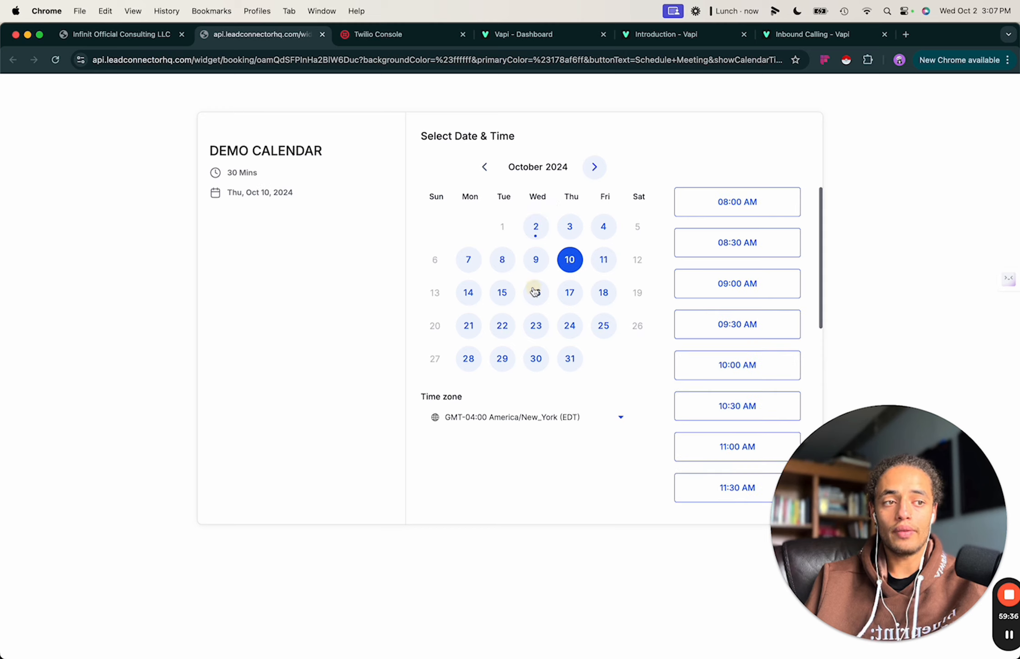
click(535, 293)
click(569, 292)
click(568, 328)
click(536, 324)
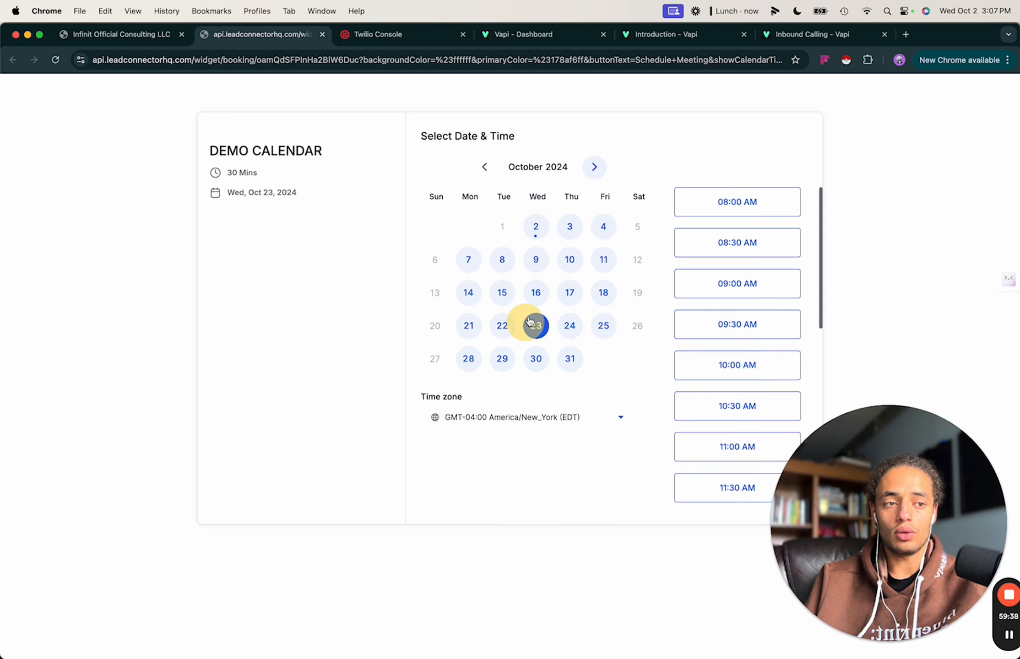
Book the 03:30 PM slot on Oct 2 to reach the details form, then close the preview.
click(576, 256)
click(569, 227)
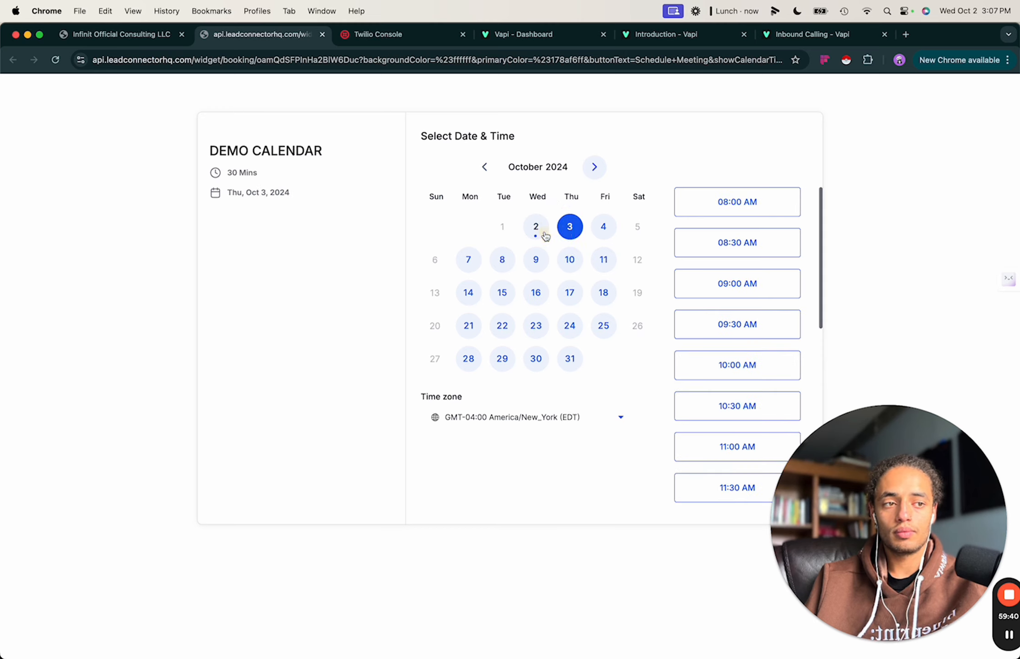
click(536, 226)
click(709, 201)
click(755, 204)
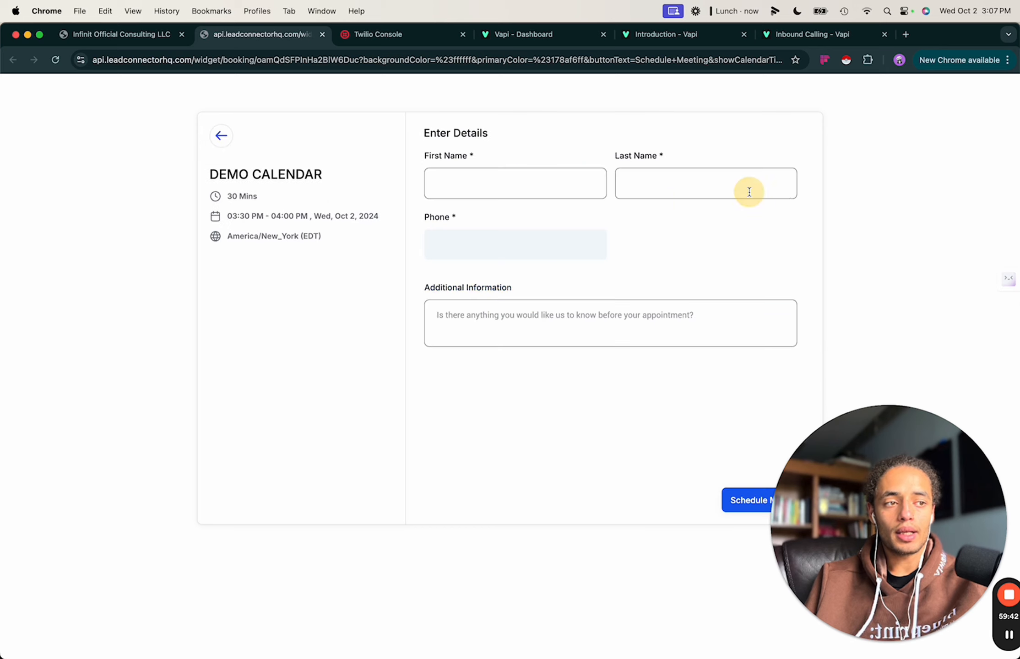
drag(876, 475, 450, 478)
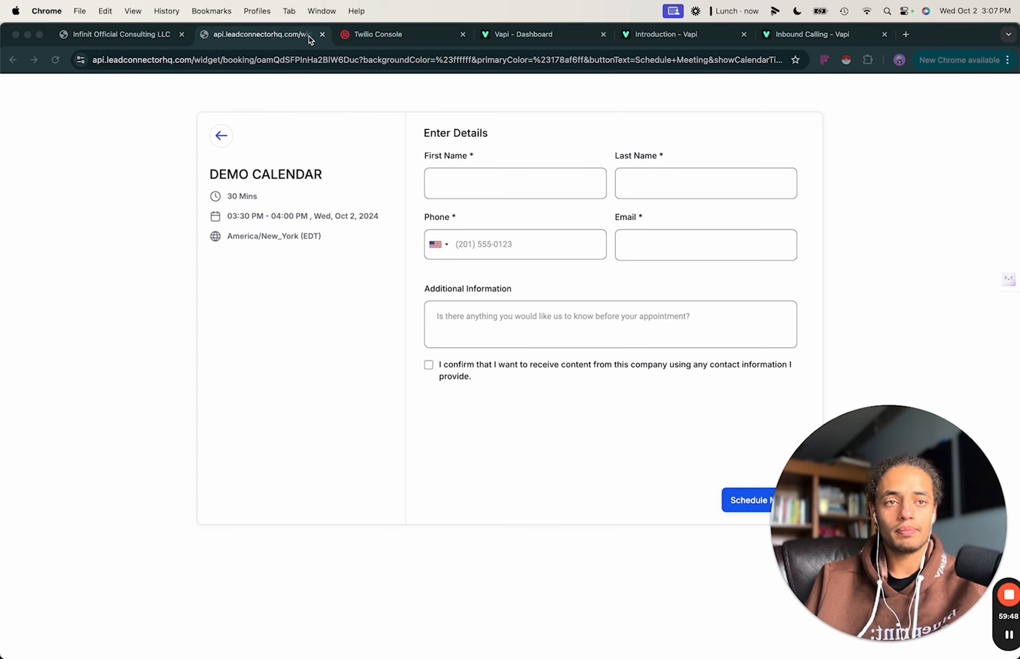
click(322, 34)
Reopen Notifications & Additional Options to check acknowledgement emails go to contact, guest and assigned user.
scroll(467, 245, up, 10)
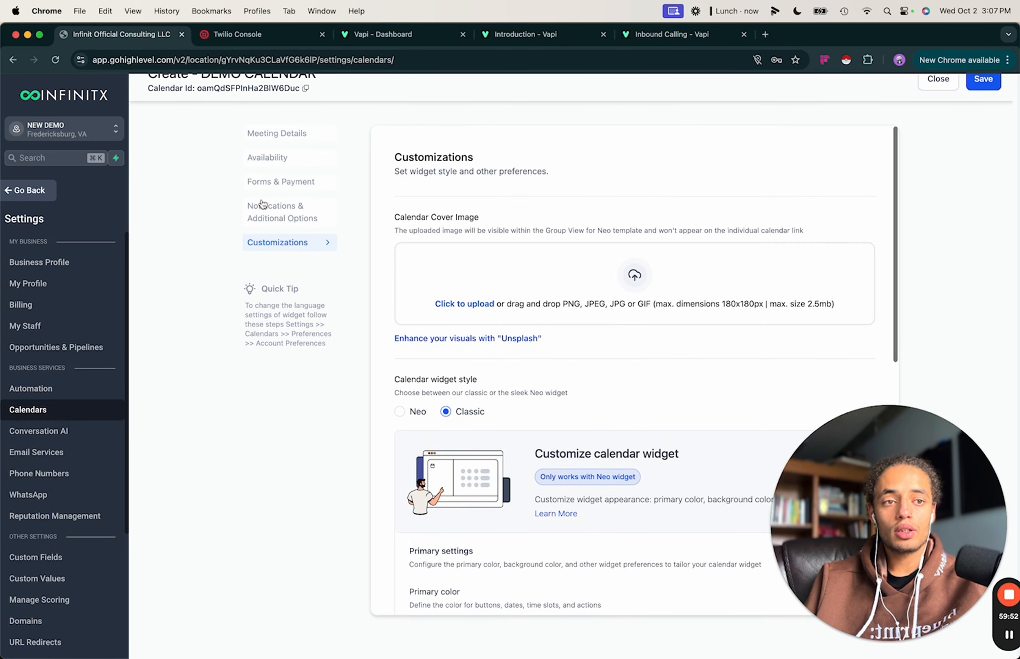
click(285, 215)
scroll(535, 303, down, 5)
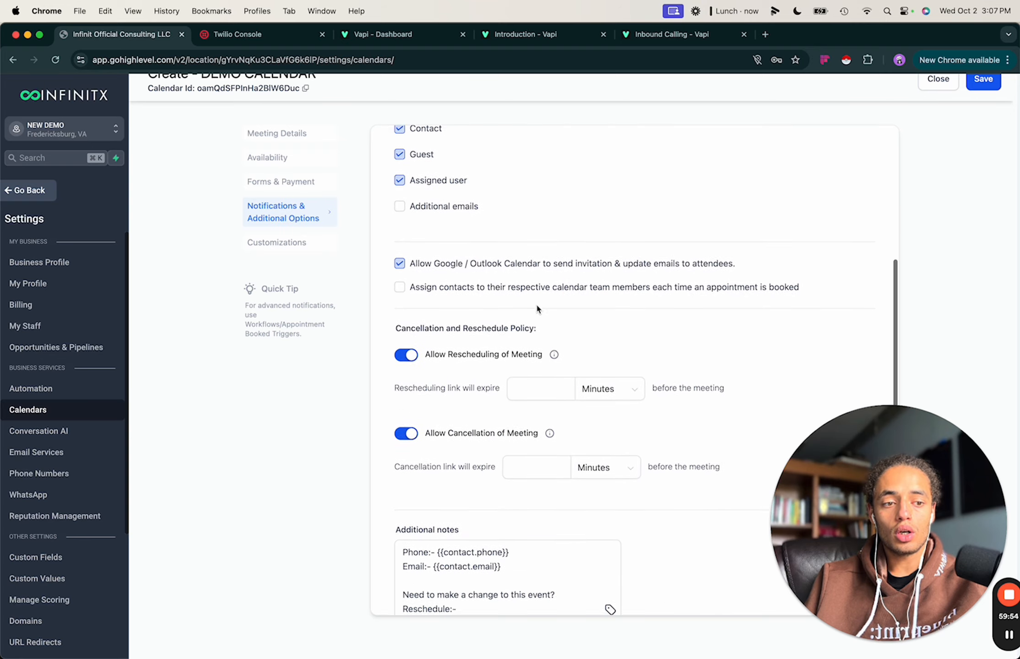
scroll(533, 240, up, 3)
scroll(533, 240, up, 3)
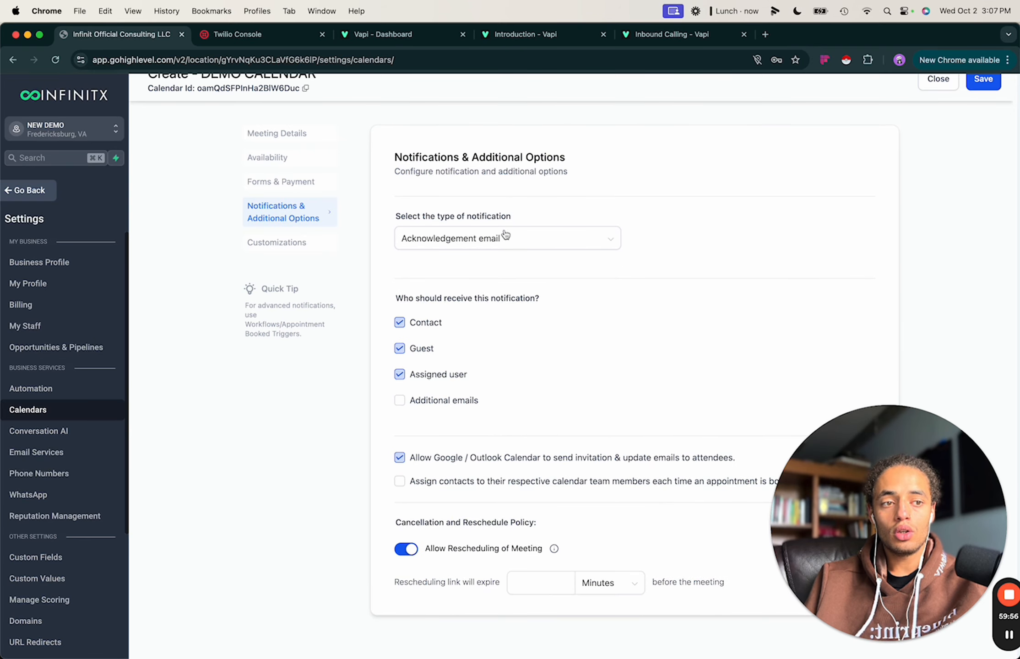
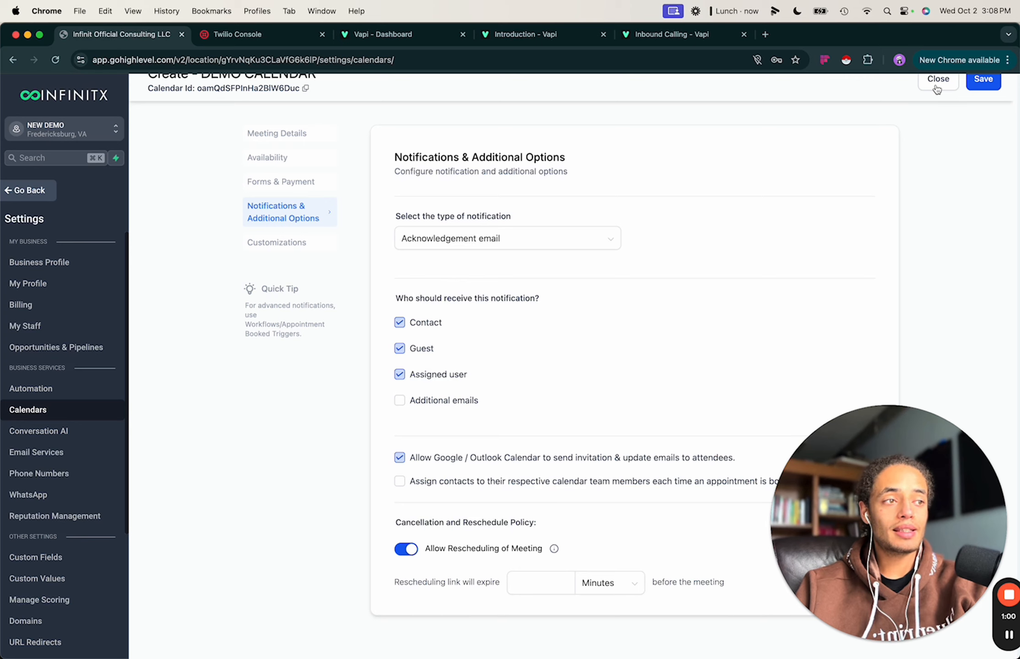
Save the DEMO CALENDAR settings and close the editor back to the Calendar Settings list.
click(984, 83)
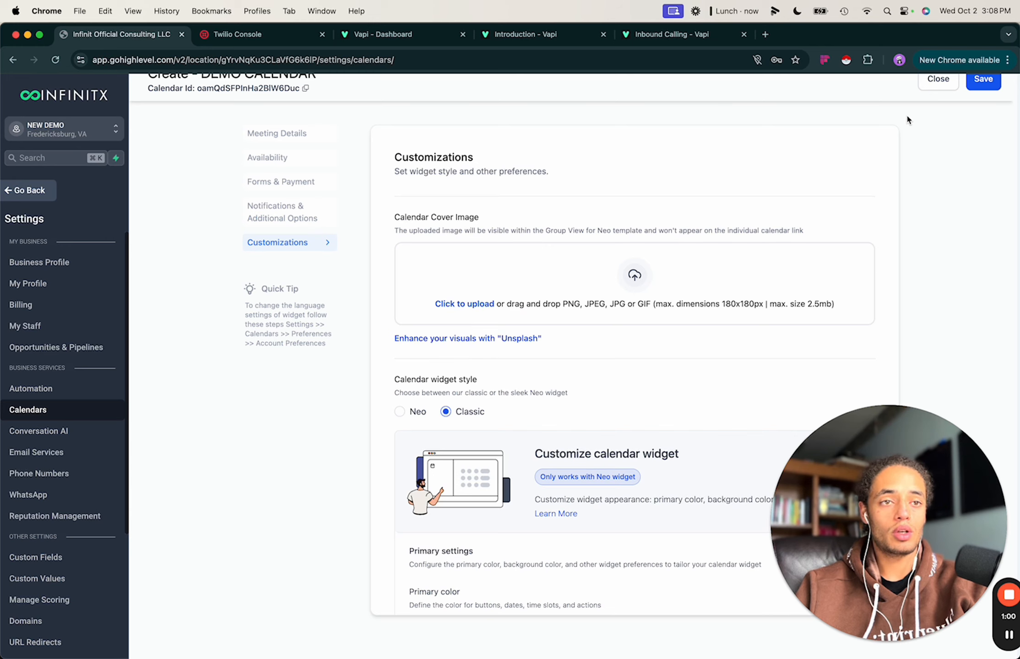
click(930, 88)
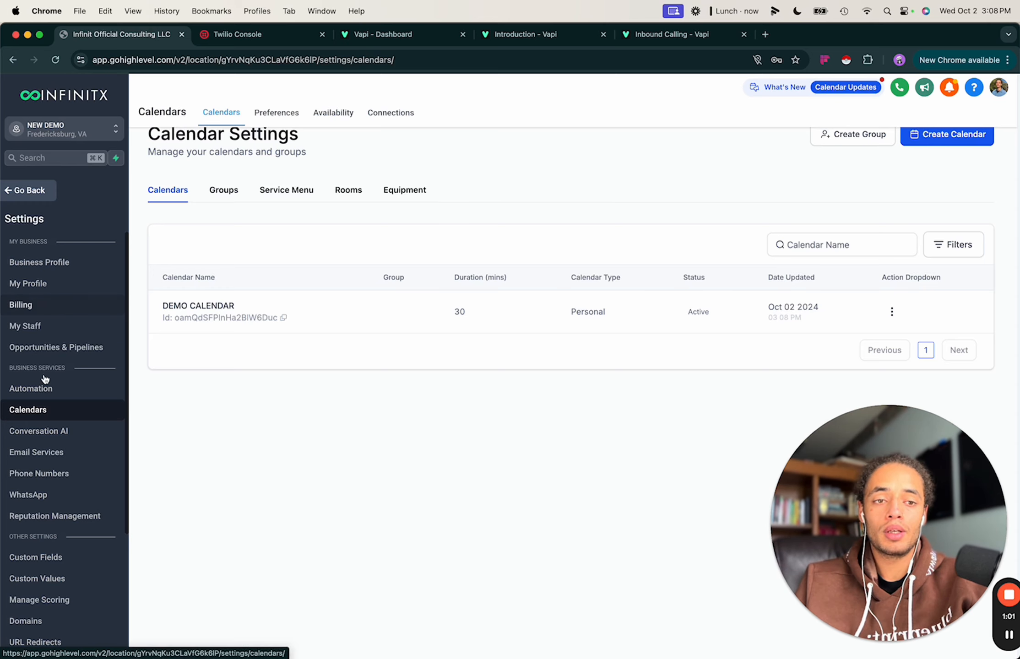
Exit Settings, check the empty Automation workflow list, then go to Opportunities.
click(42, 400)
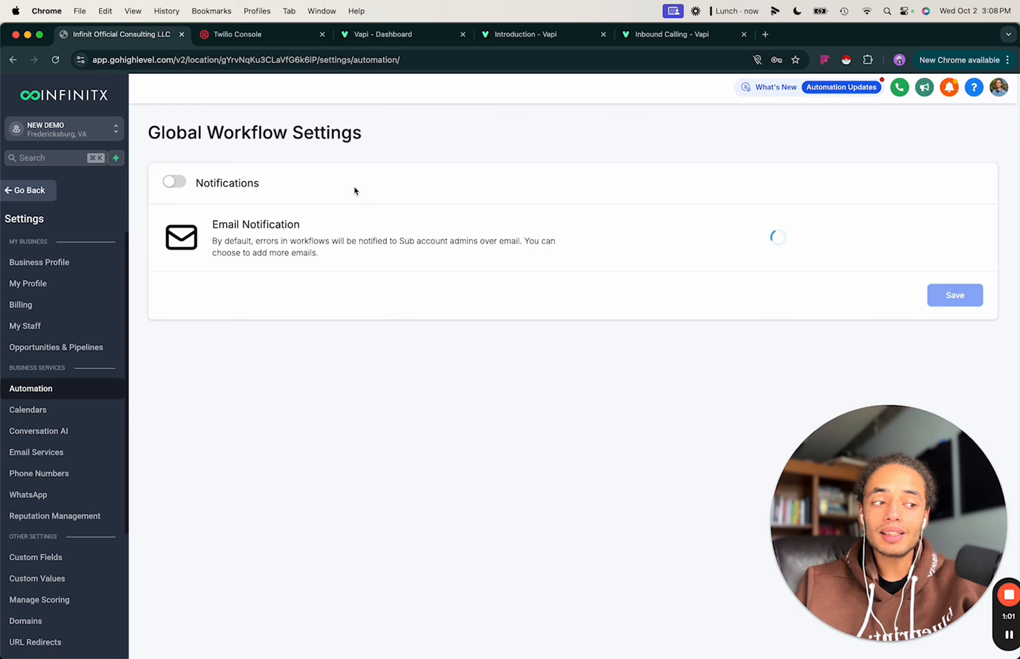
click(19, 190)
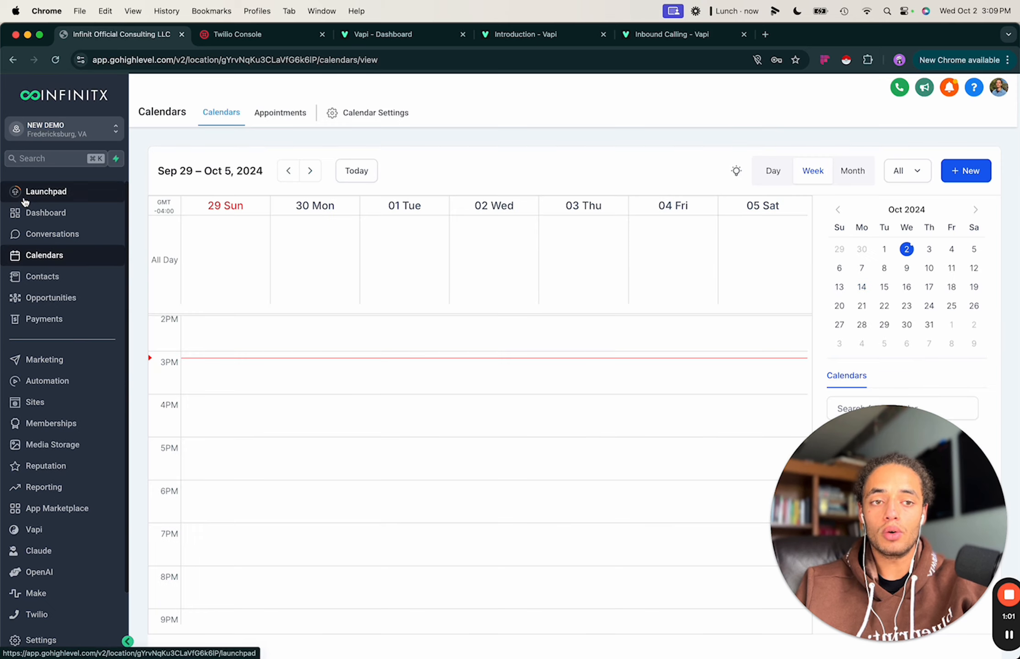
click(65, 381)
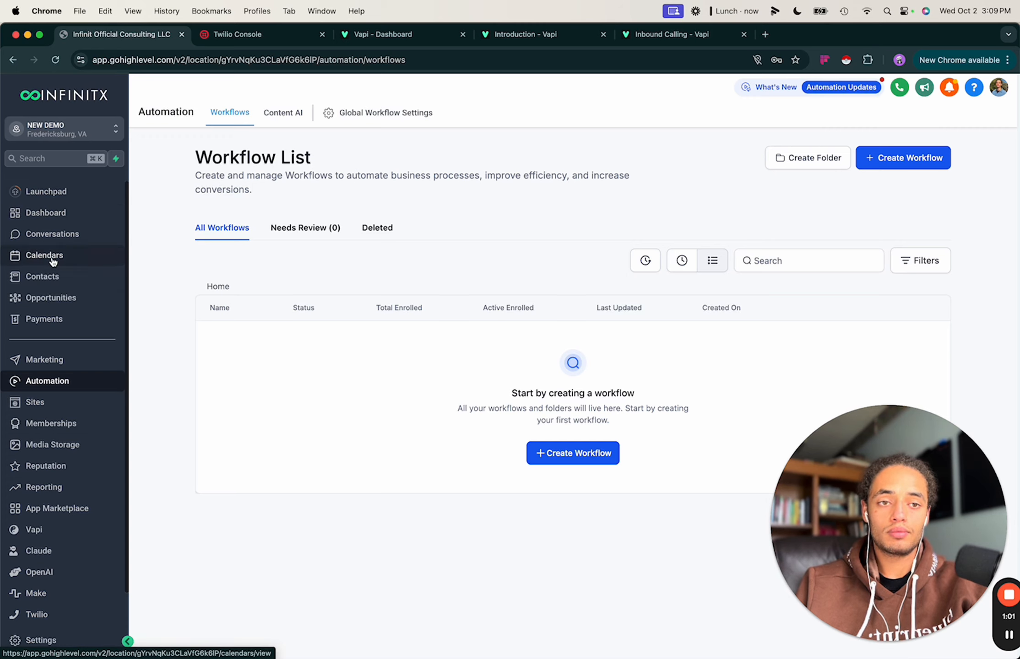
click(58, 299)
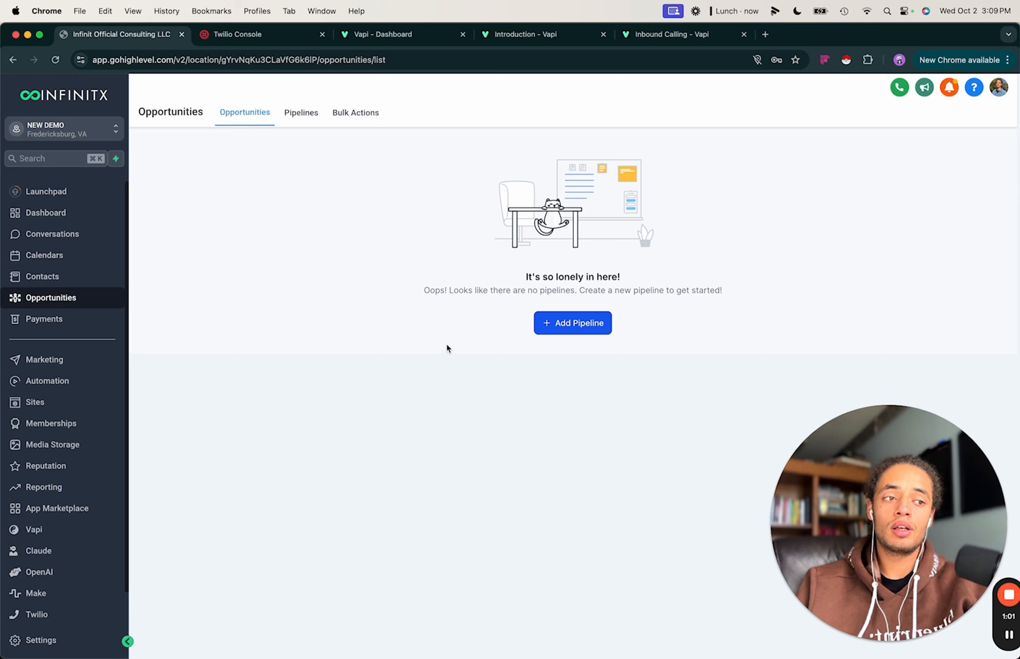
Try Add Pipeline, switching between the Opportunities, Pipelines and Contacts views.
click(588, 324)
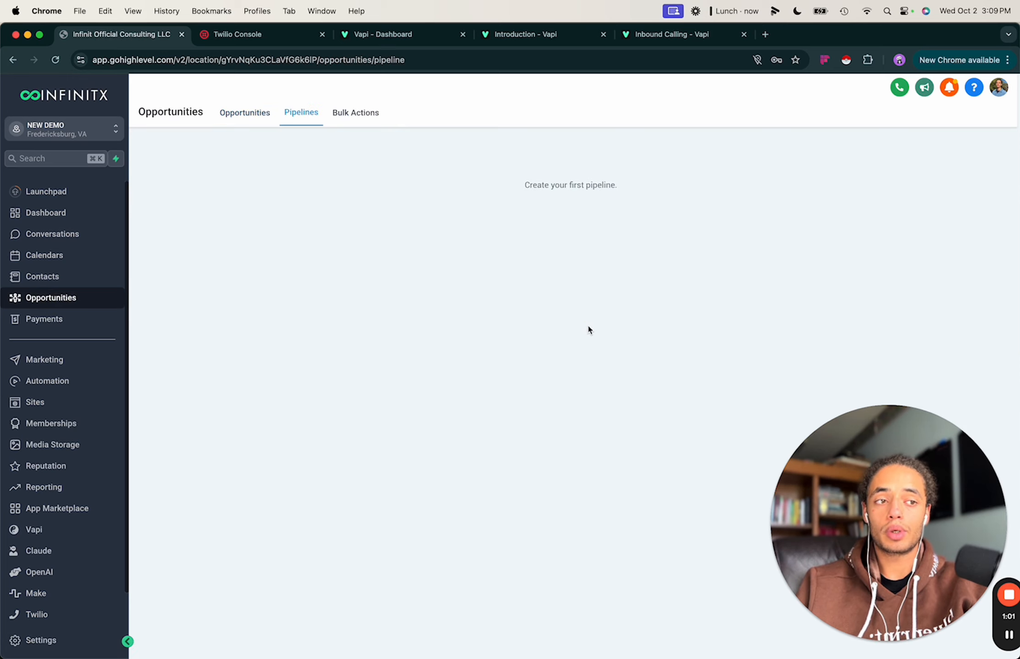
click(291, 113)
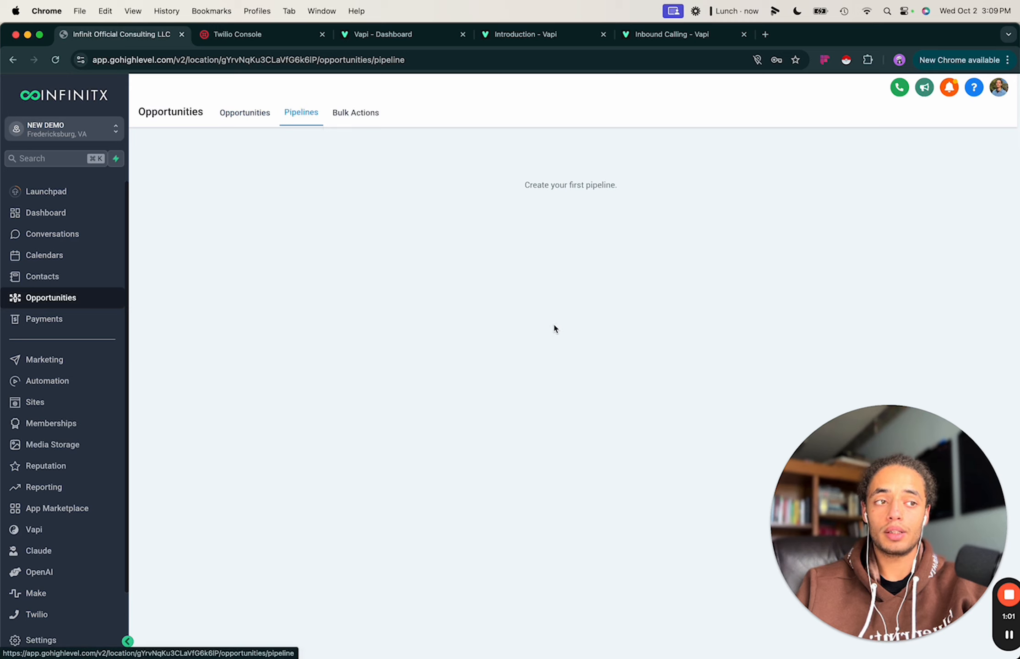
click(553, 324)
click(273, 116)
click(298, 116)
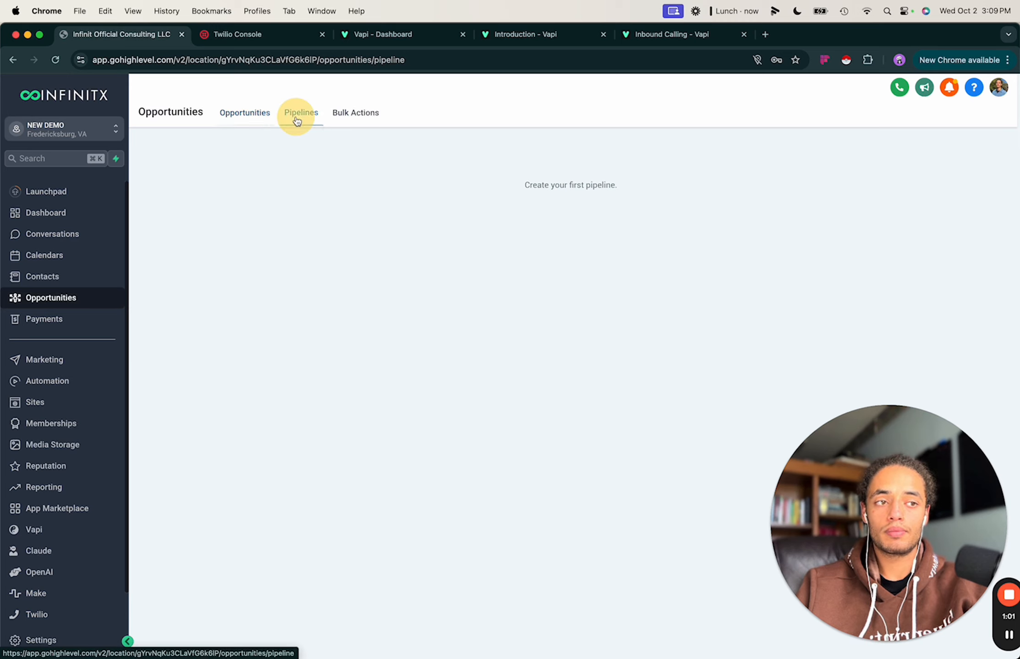
drag(787, 522, 666, 536)
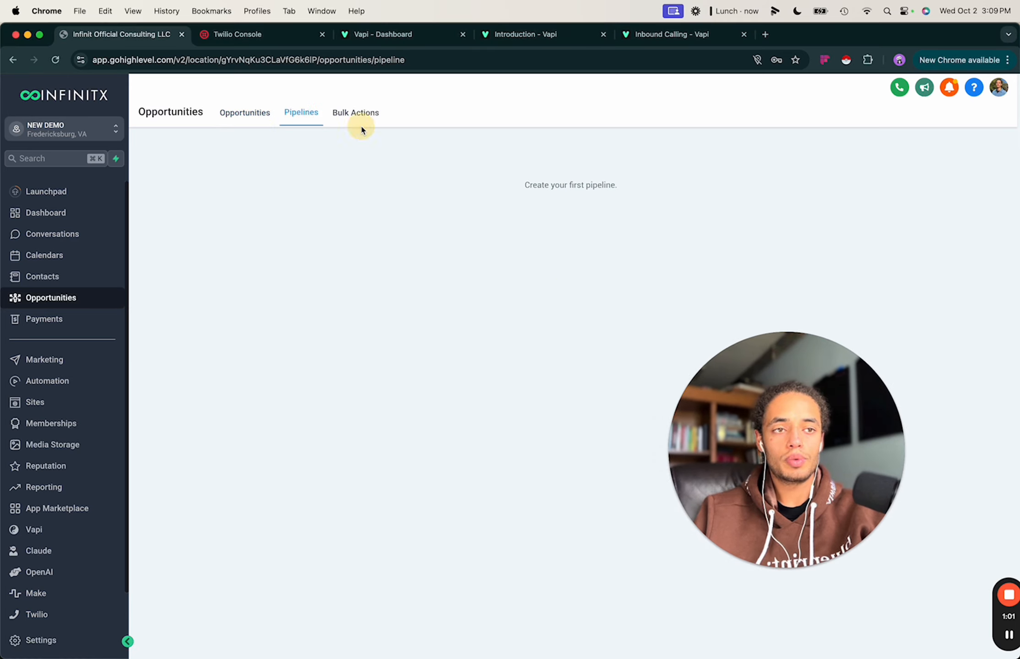
click(47, 276)
click(49, 298)
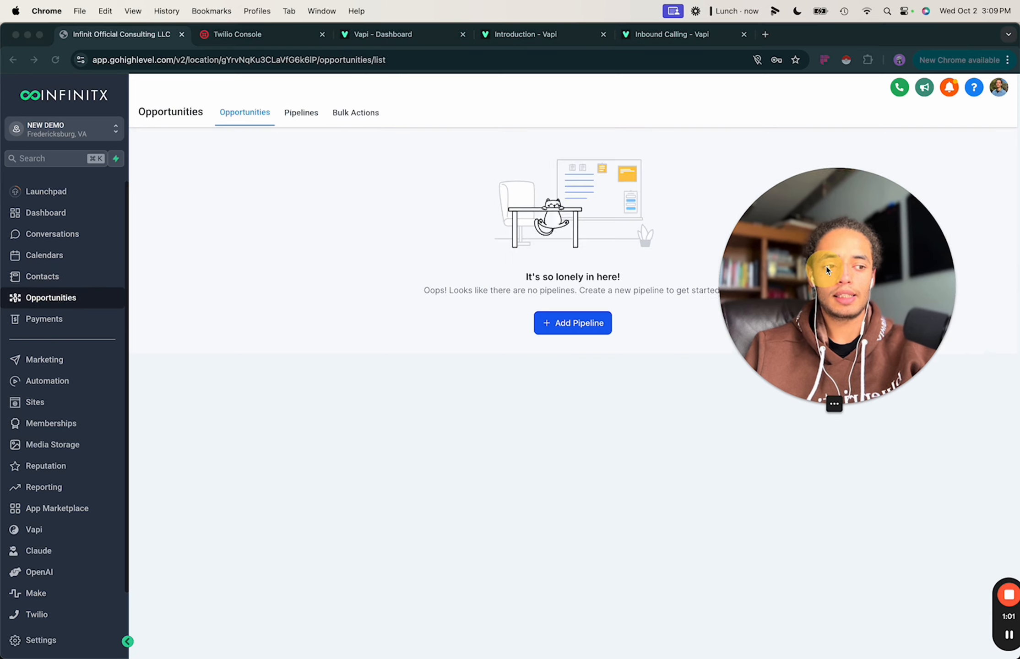
click(294, 114)
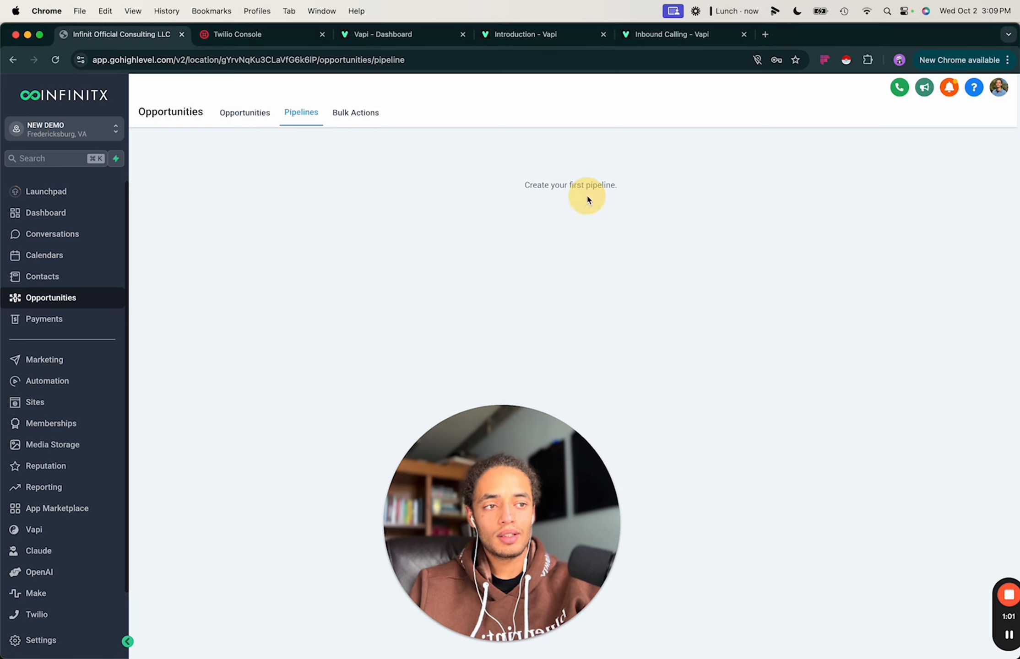
Retry Add Pipeline, check Bulk Actions, return to Pipelines and reload the page.
drag(567, 512, 953, 606)
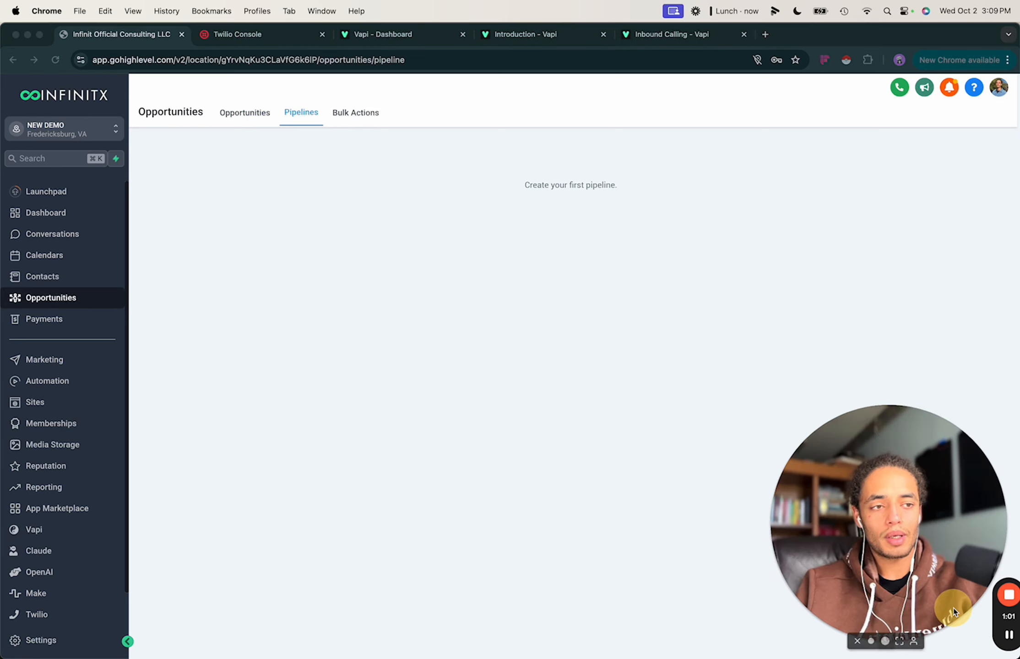
click(577, 200)
click(238, 118)
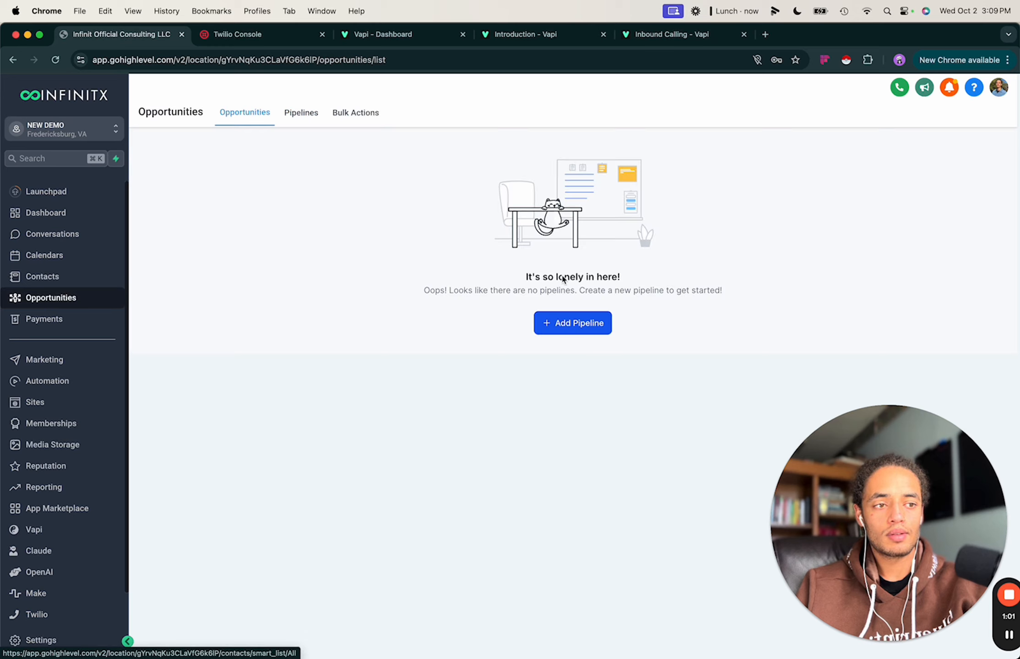
click(582, 322)
click(553, 188)
click(605, 194)
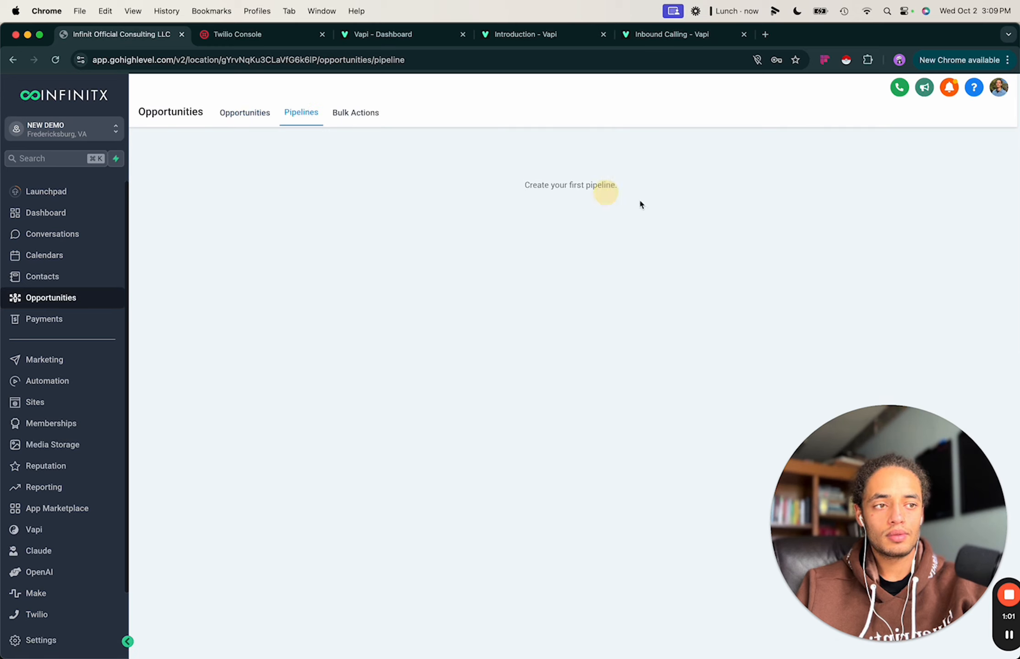
drag(852, 564, 341, 566)
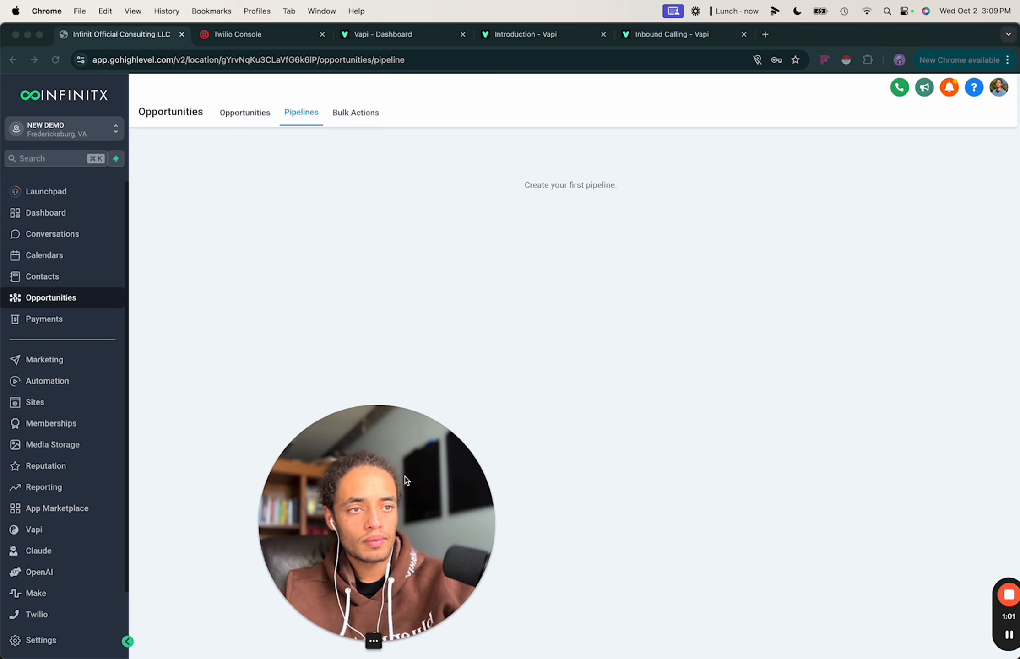
click(349, 116)
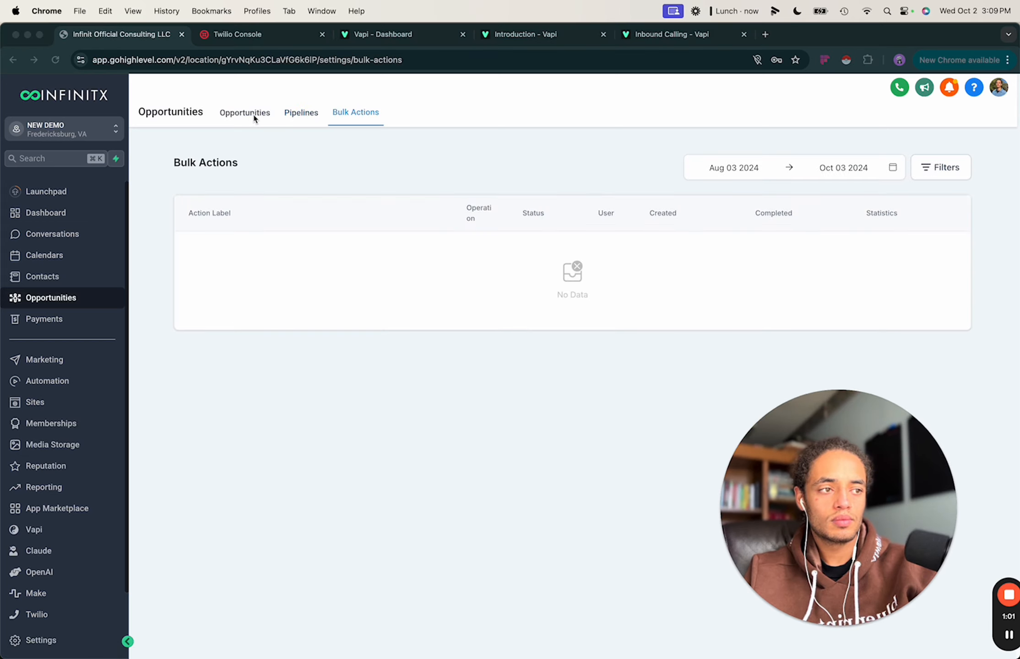
click(301, 113)
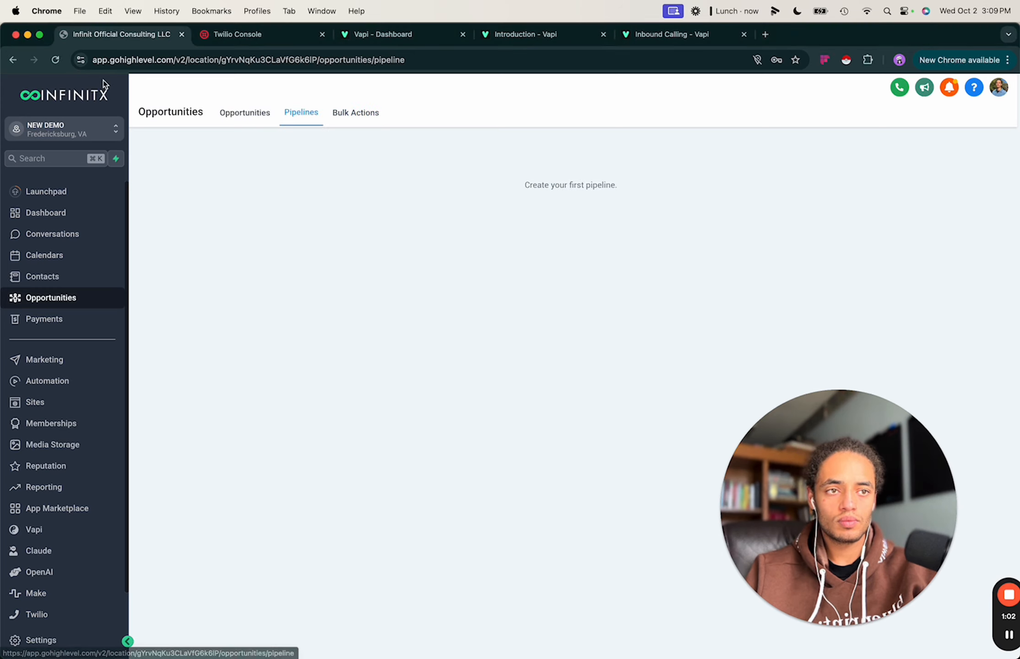
click(47, 60)
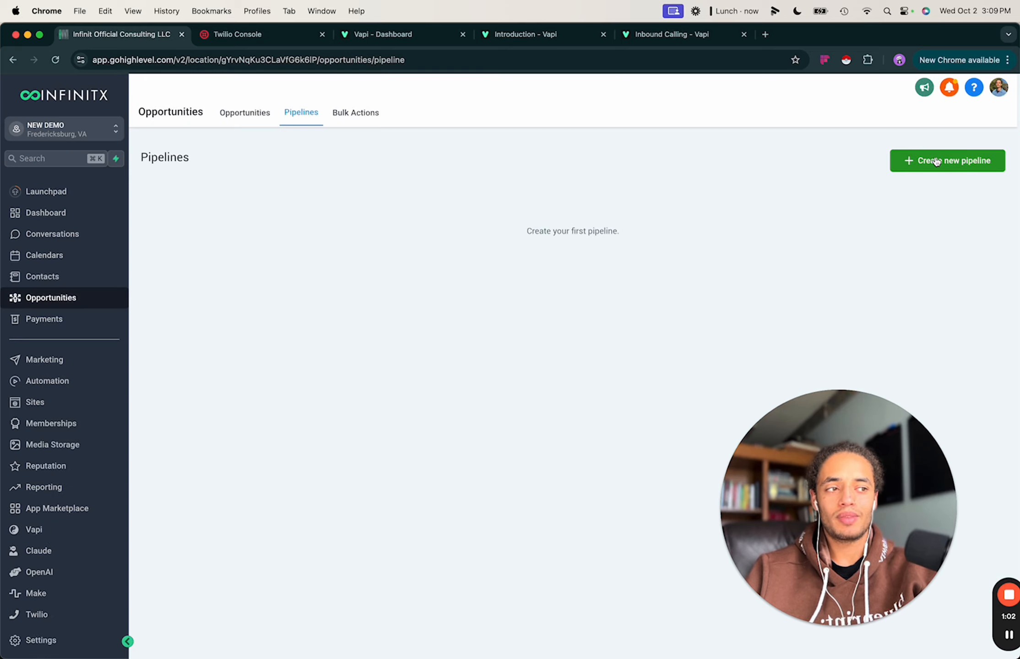
Start a new pipeline named 'Sales Pipeline'.
click(935, 161)
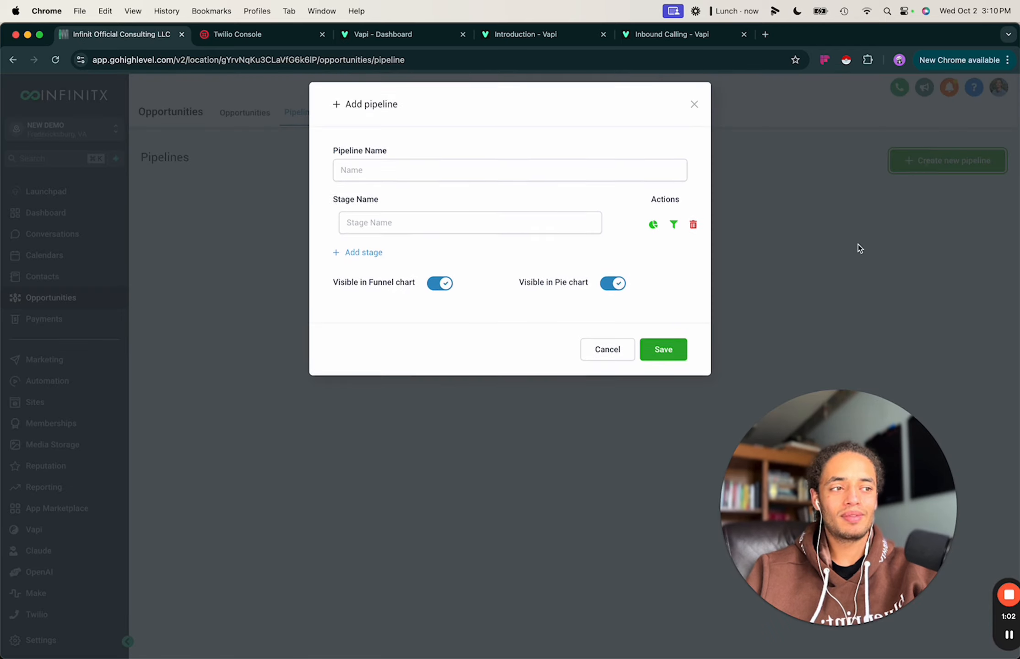
click(420, 172)
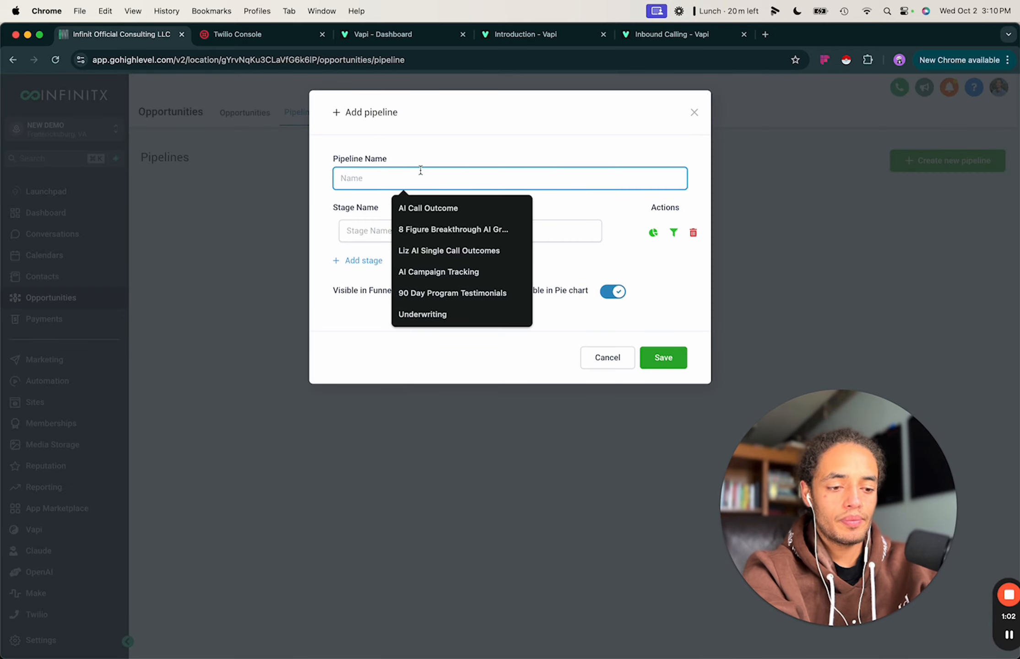
text(Sla)
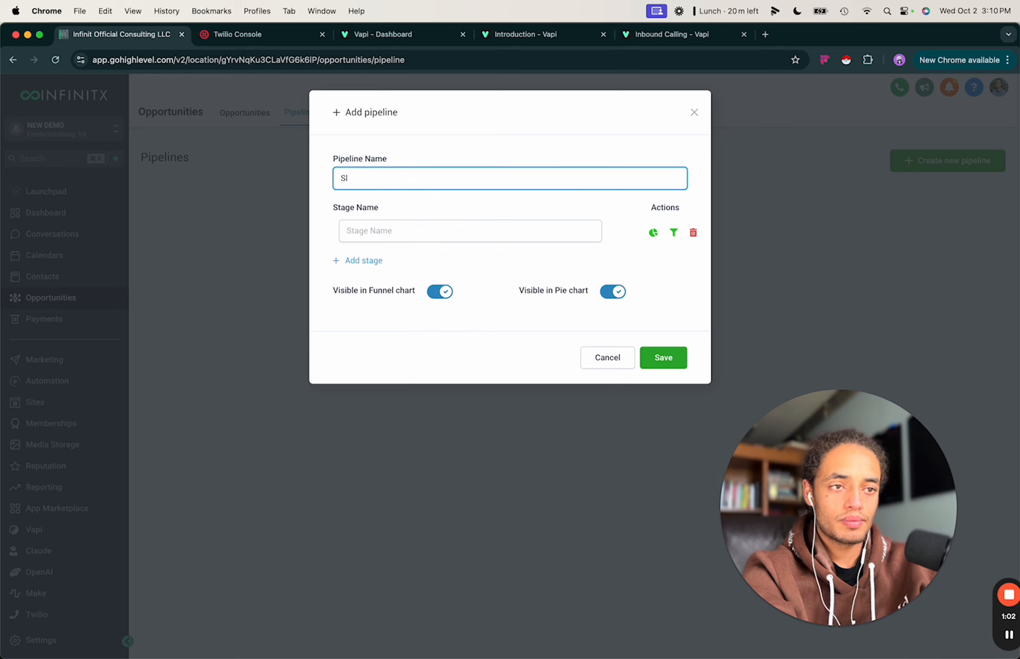
key(BackSpace)
text(ales )
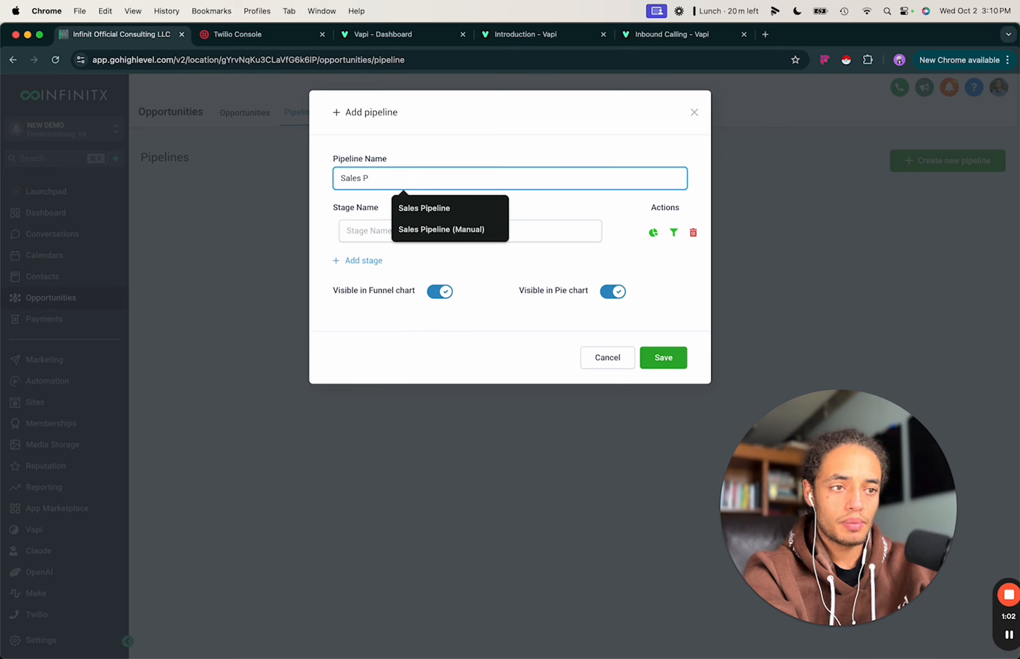
text(P)
click(431, 207)
Add the Cold Lead, First Message Sent and Message Replied stages.
click(402, 225)
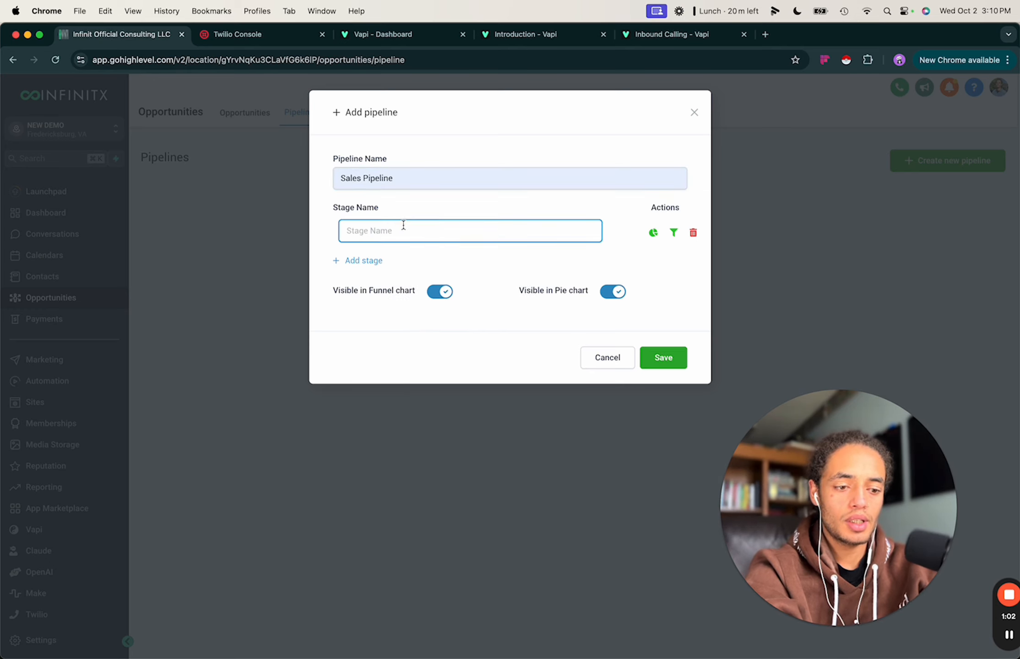
text(Cold Lead)
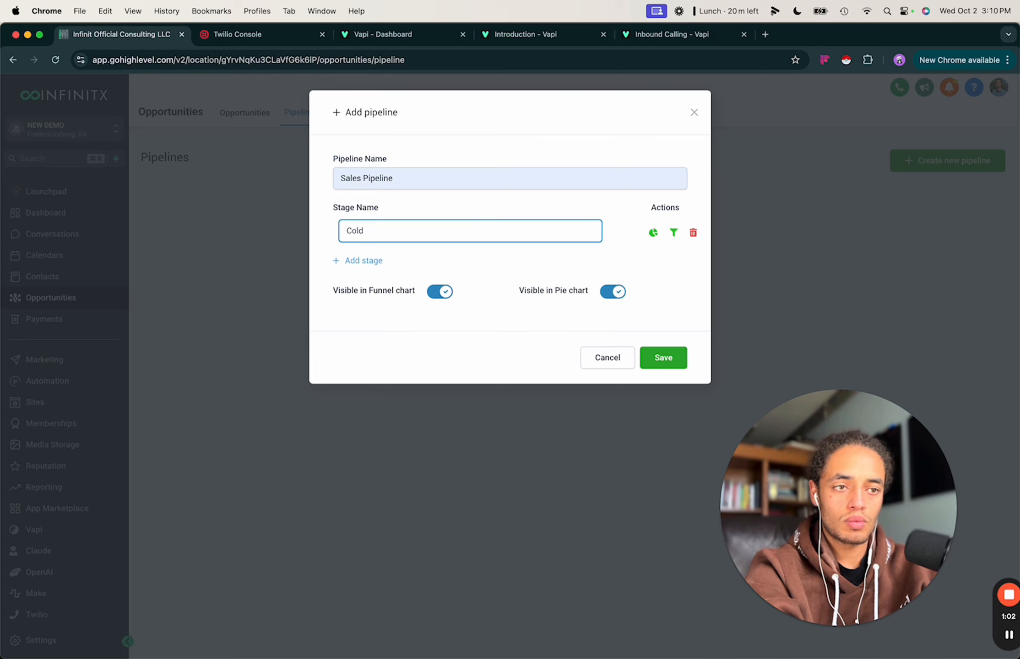
click(366, 261)
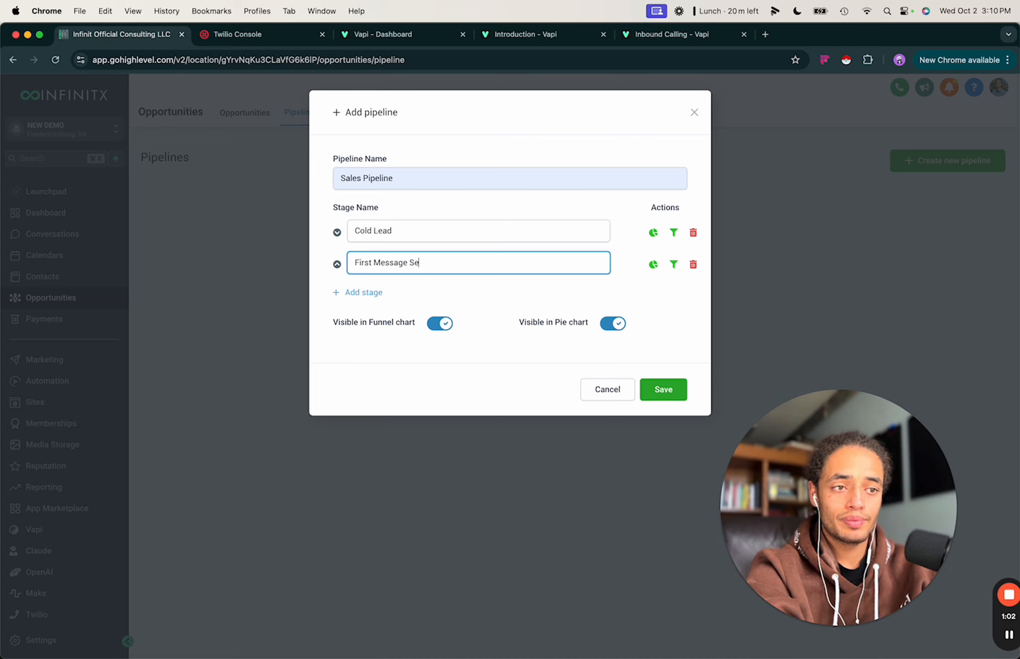
click(357, 295)
click(389, 300)
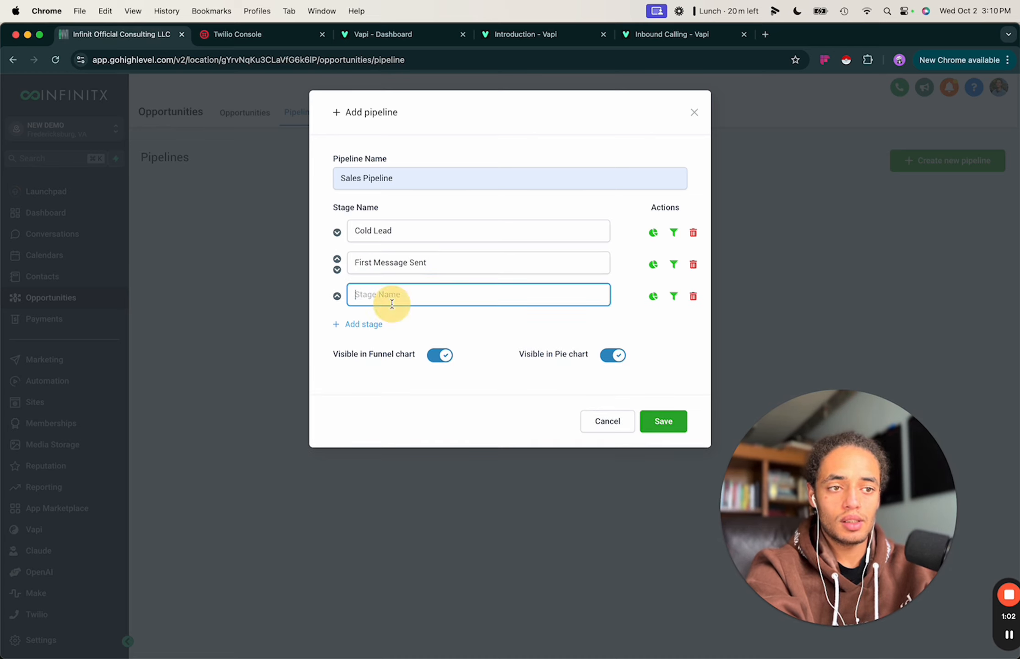
text(Message Replied)
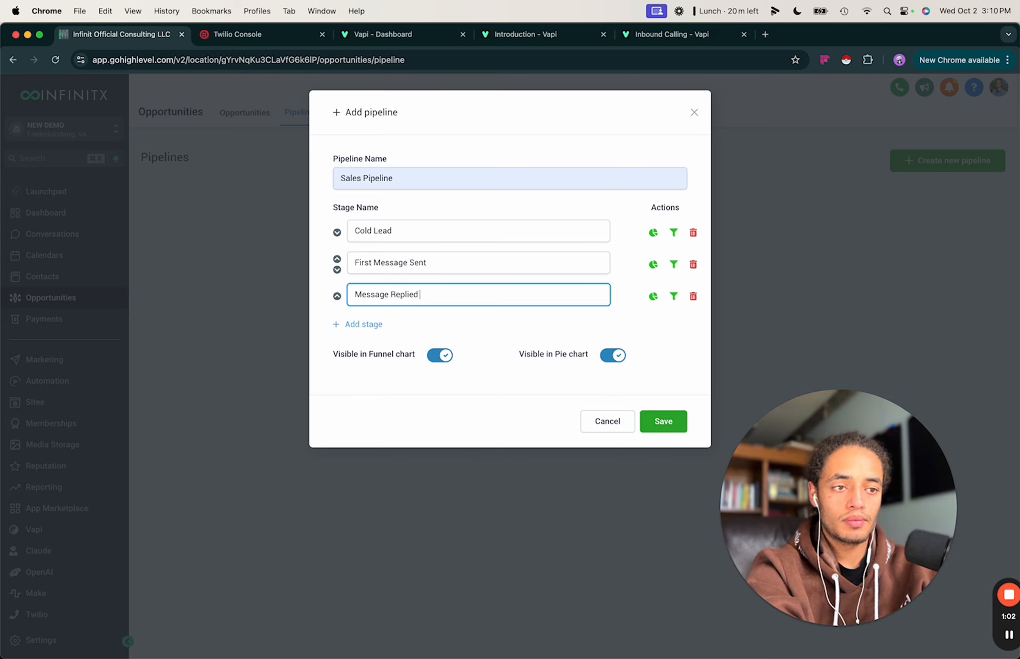
Add the Appointment Booked and Closed stages plus one more empty stage.
click(371, 324)
click(373, 326)
text(Appointment Booked)
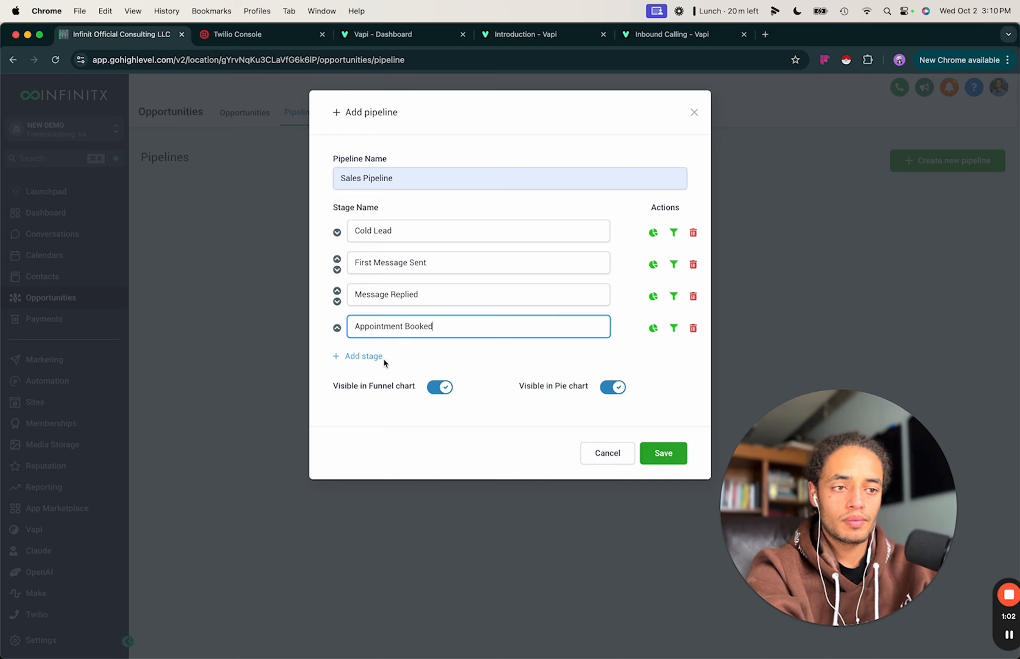
click(383, 357)
click(375, 363)
text(A)
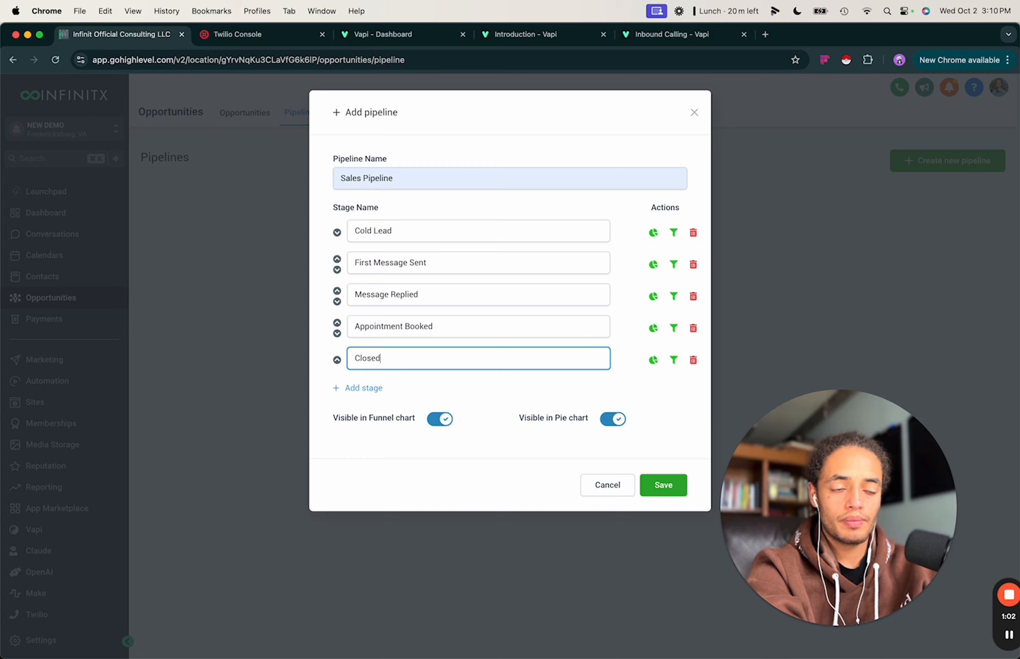
click(359, 390)
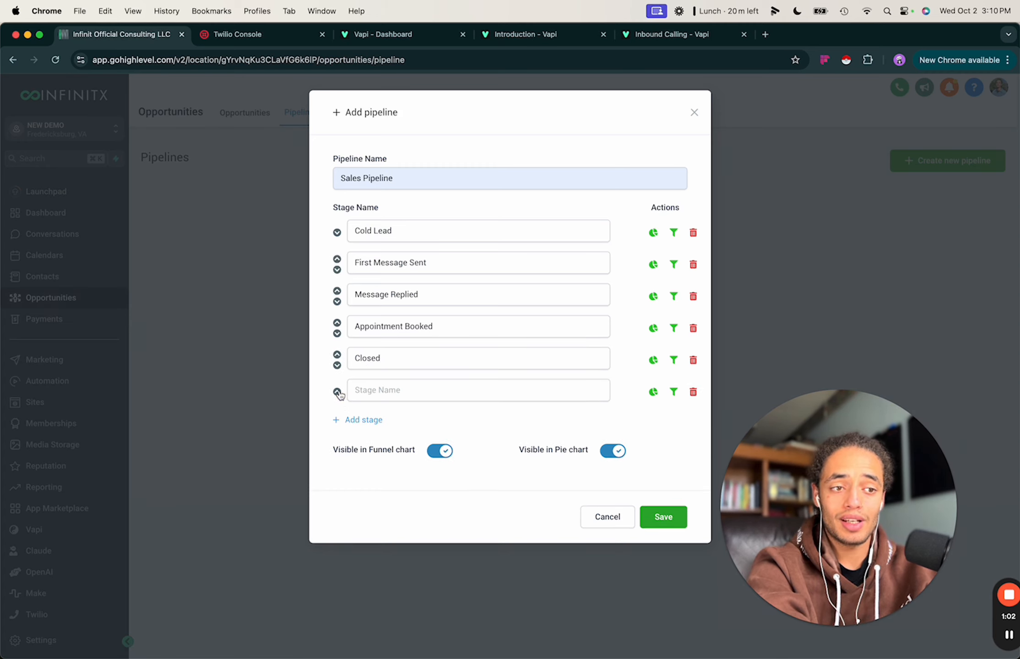
Move the empty stage above Closed, name it Not Interested, and save the pipeline.
click(337, 392)
click(364, 357)
text(Not Interested)
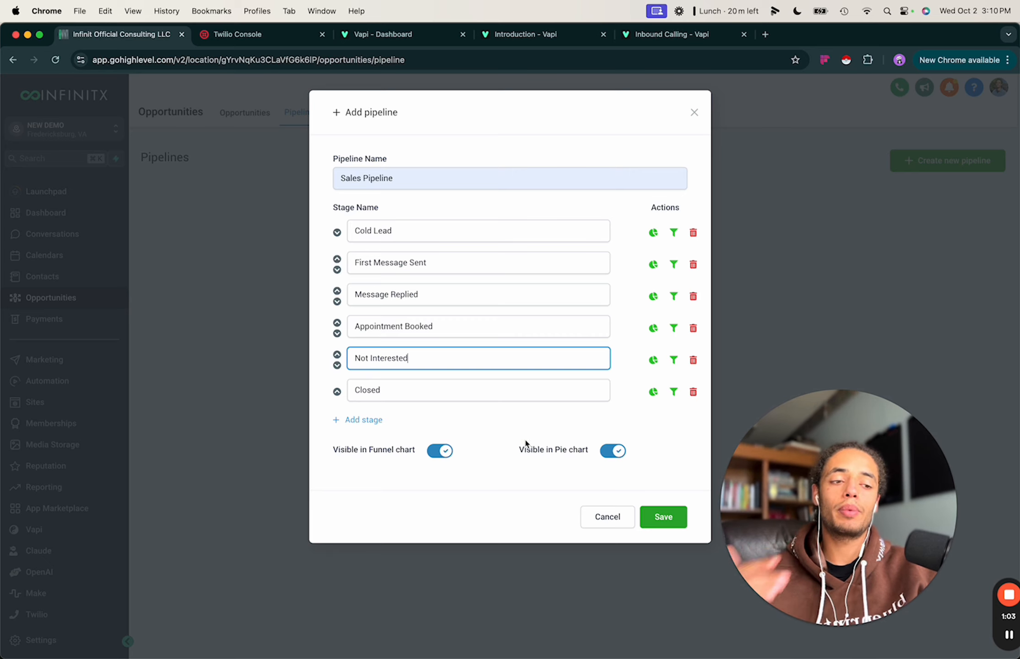
click(511, 468)
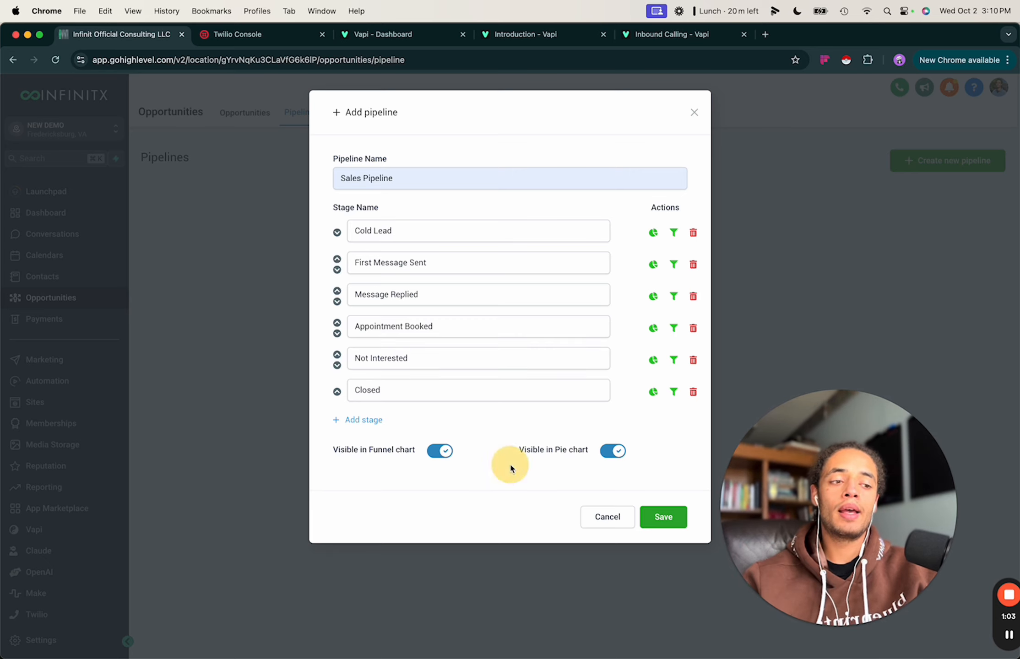
click(664, 517)
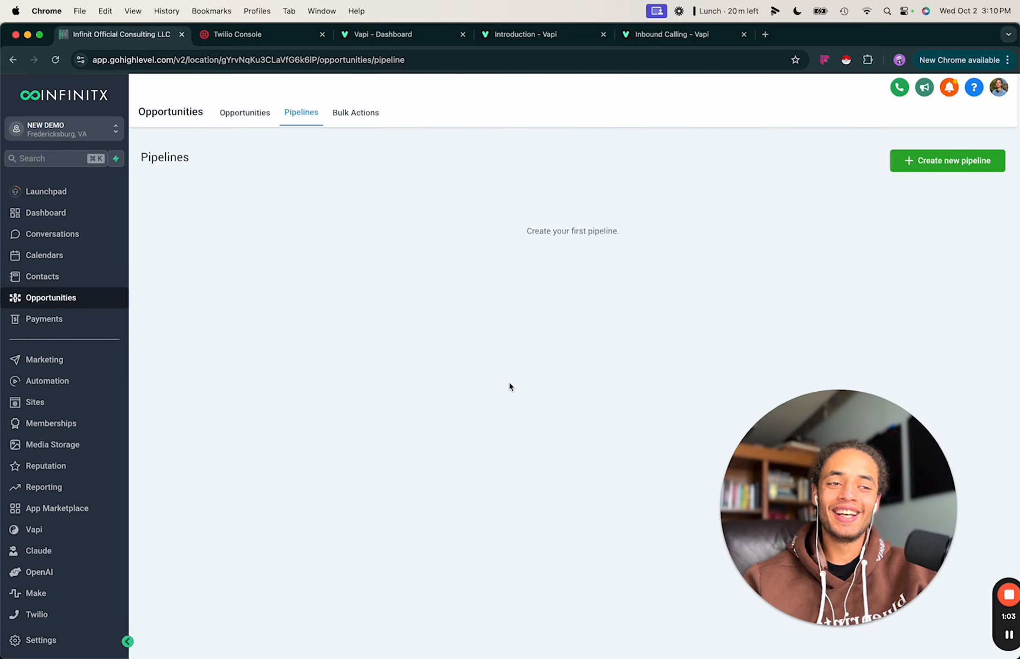
Show Sales Pipeline on the Opportunities board and scroll across its empty stage columns.
click(238, 114)
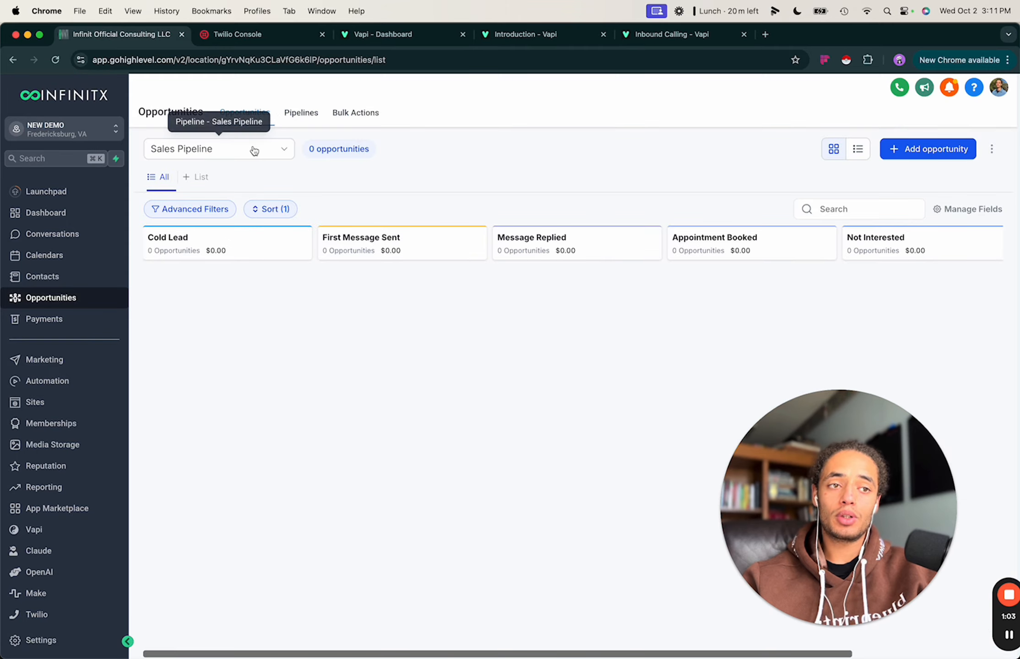
click(255, 152)
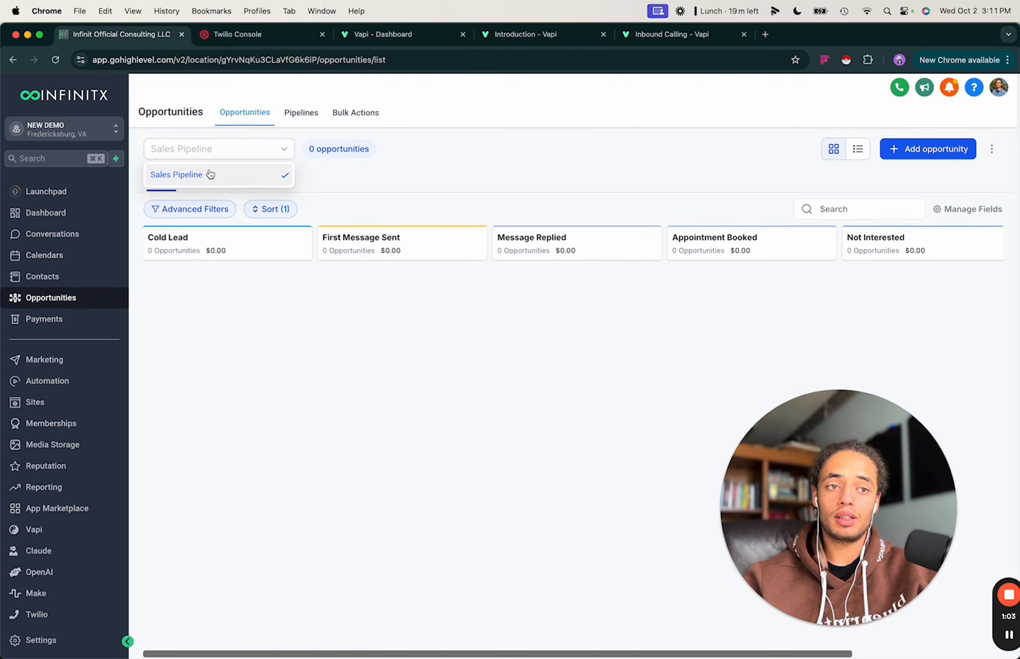
click(195, 176)
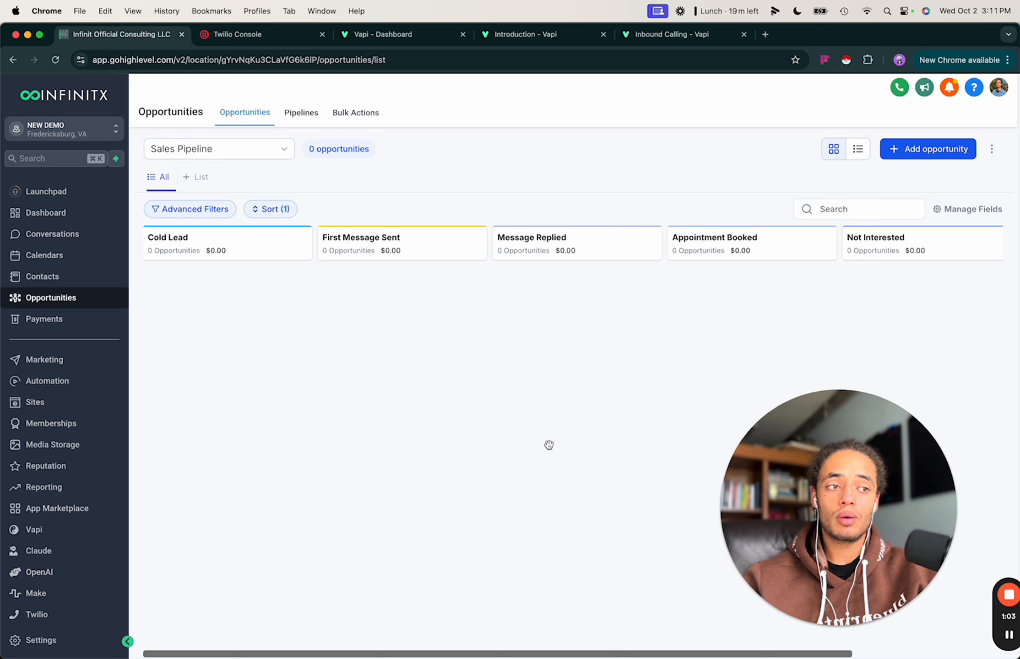
scroll(776, 252, right, 5)
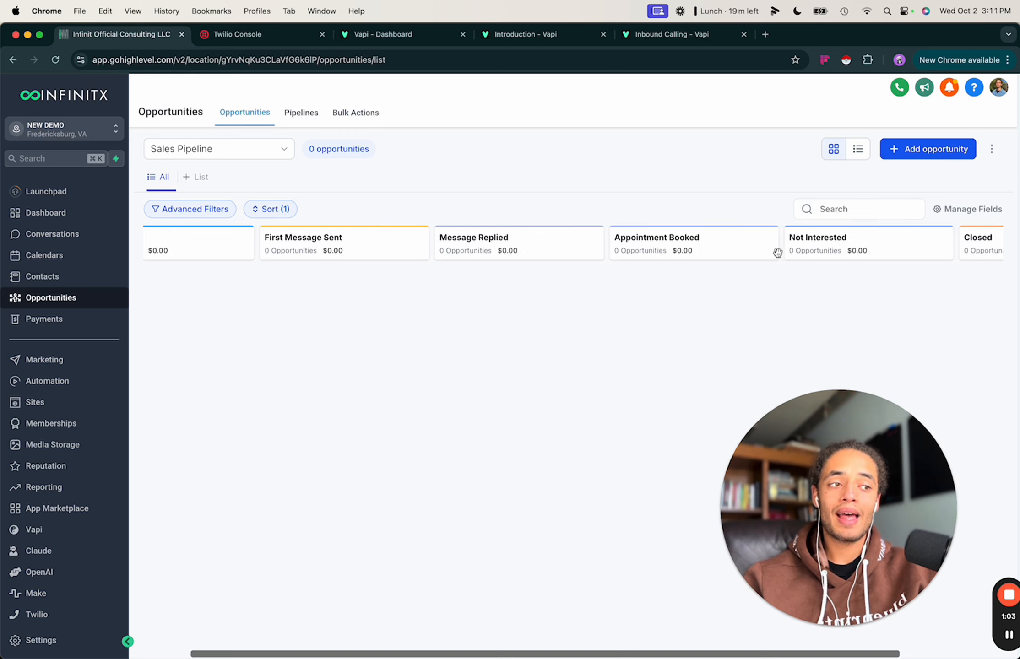
scroll(737, 256, left, 5)
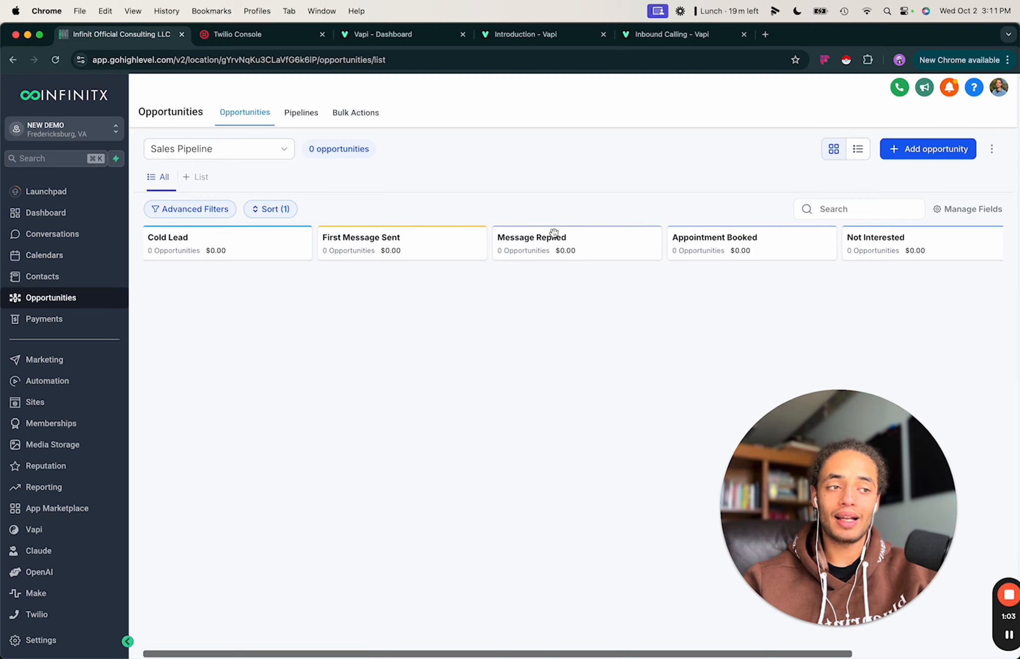
scroll(908, 238, right, 3)
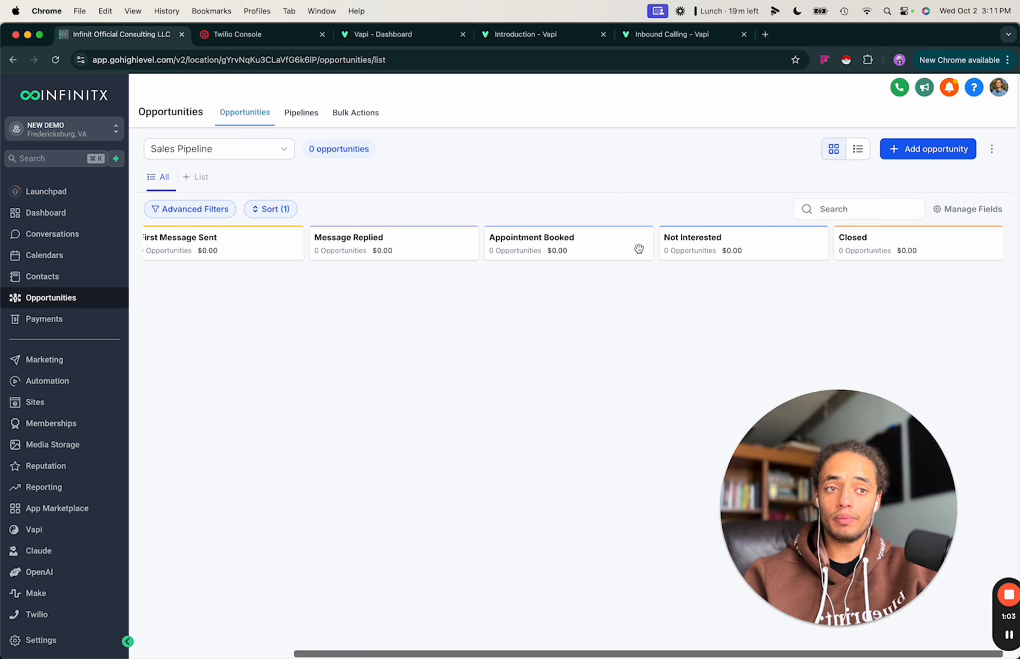
scroll(639, 249, left, 3)
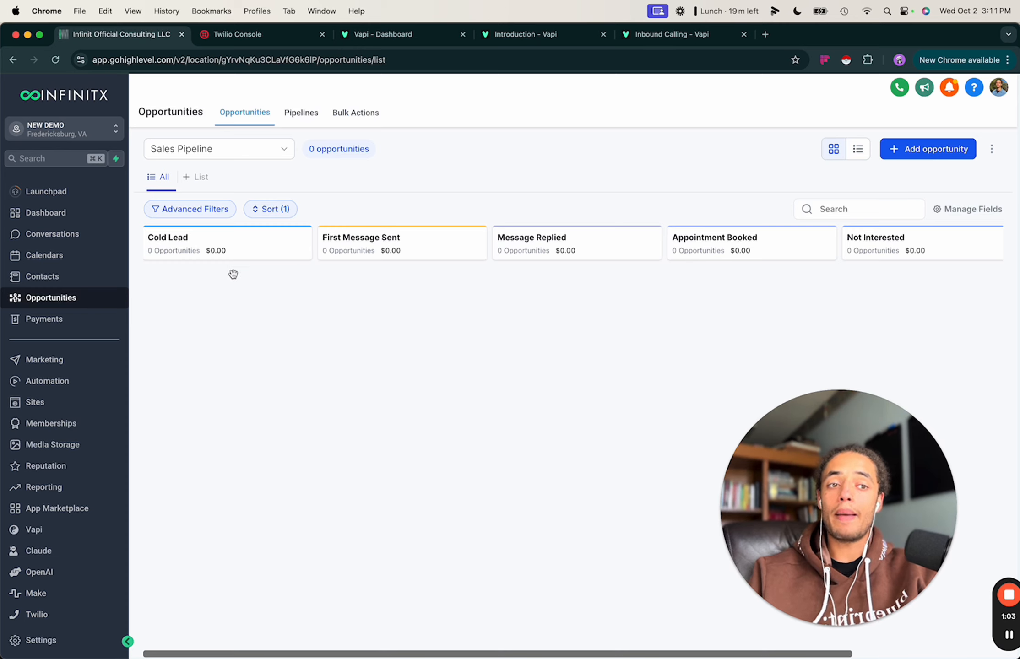
From the Demo Testing contact's record, add an opportunity in Sales Pipeline at Cold Lead.
click(48, 275)
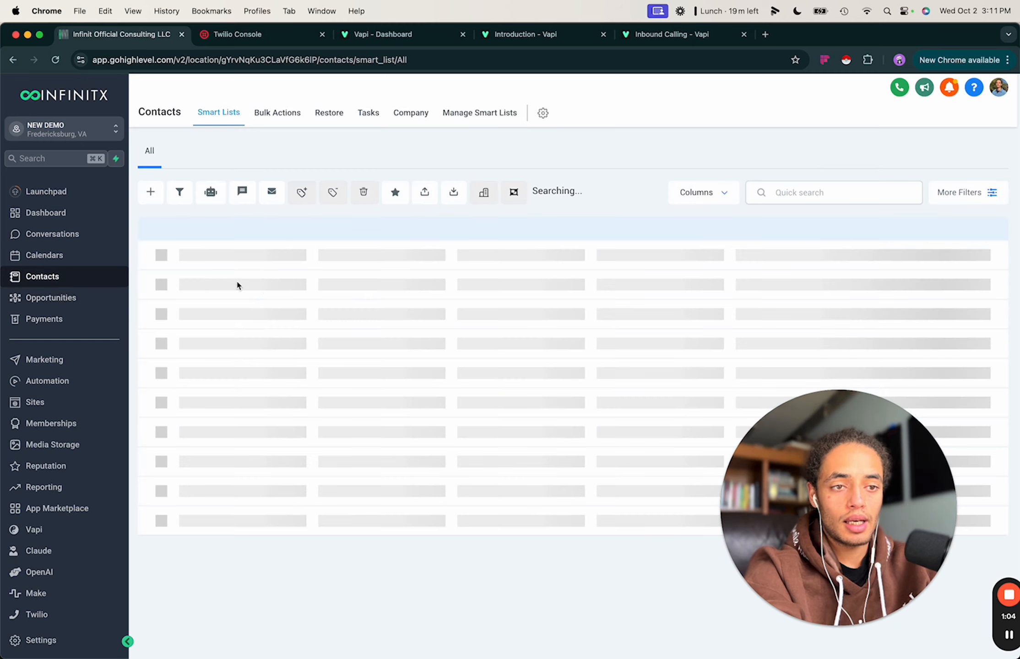
click(259, 284)
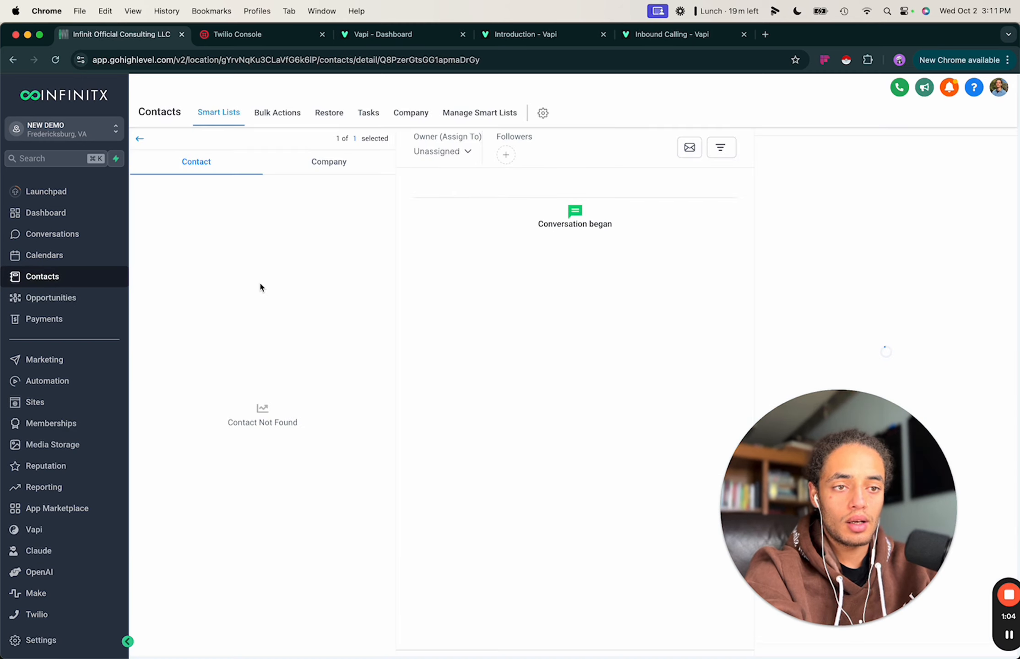
scroll(219, 419, down, 15)
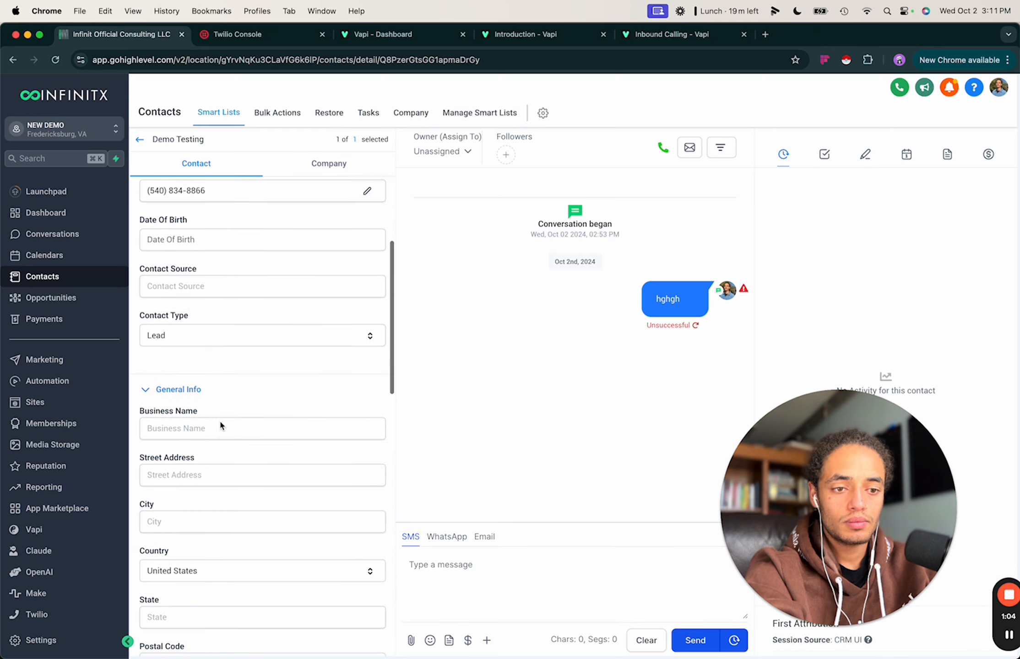
scroll(220, 425, down, 5)
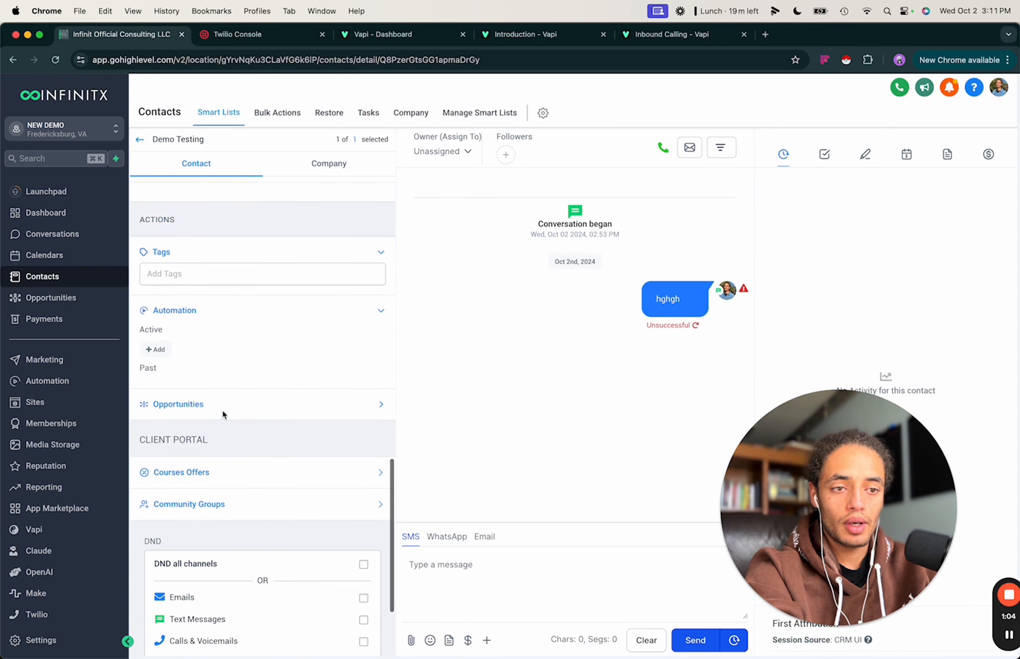
click(221, 406)
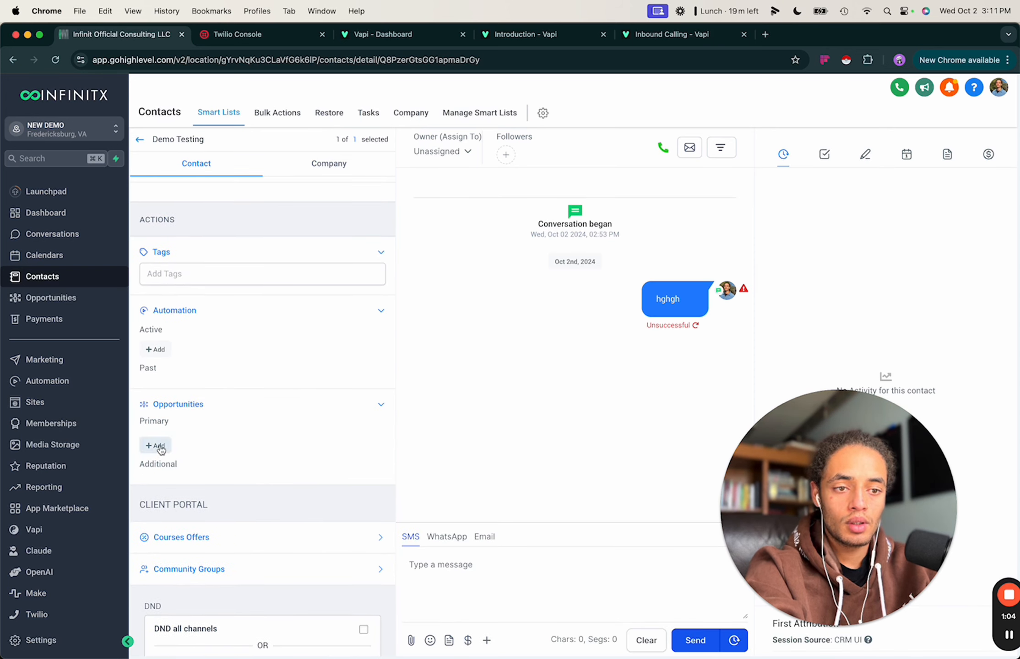
click(169, 448)
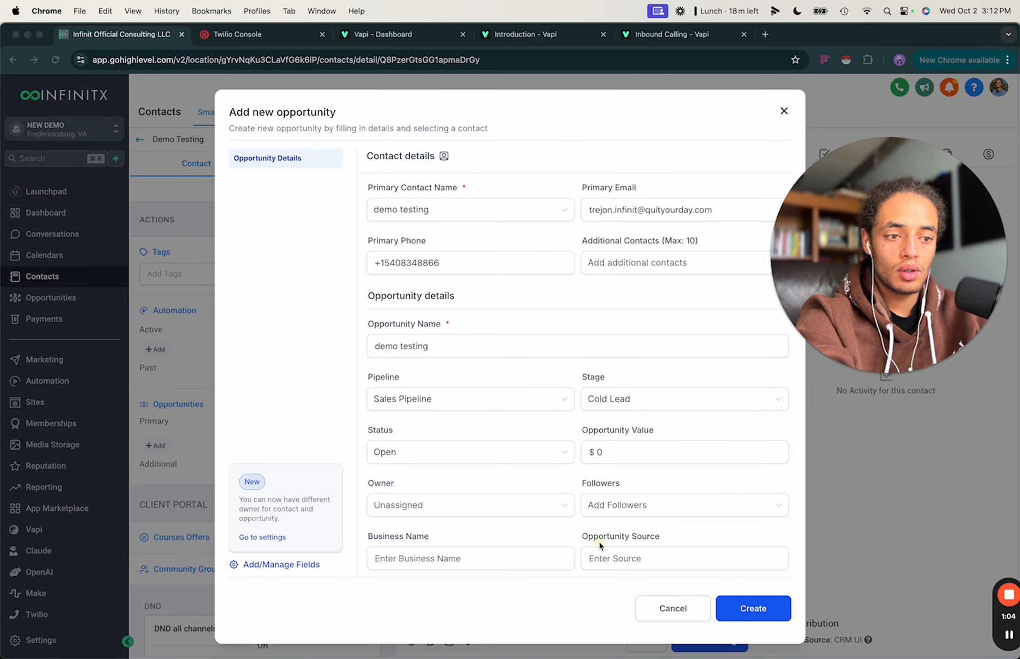
scroll(599, 541, down, 3)
click(742, 608)
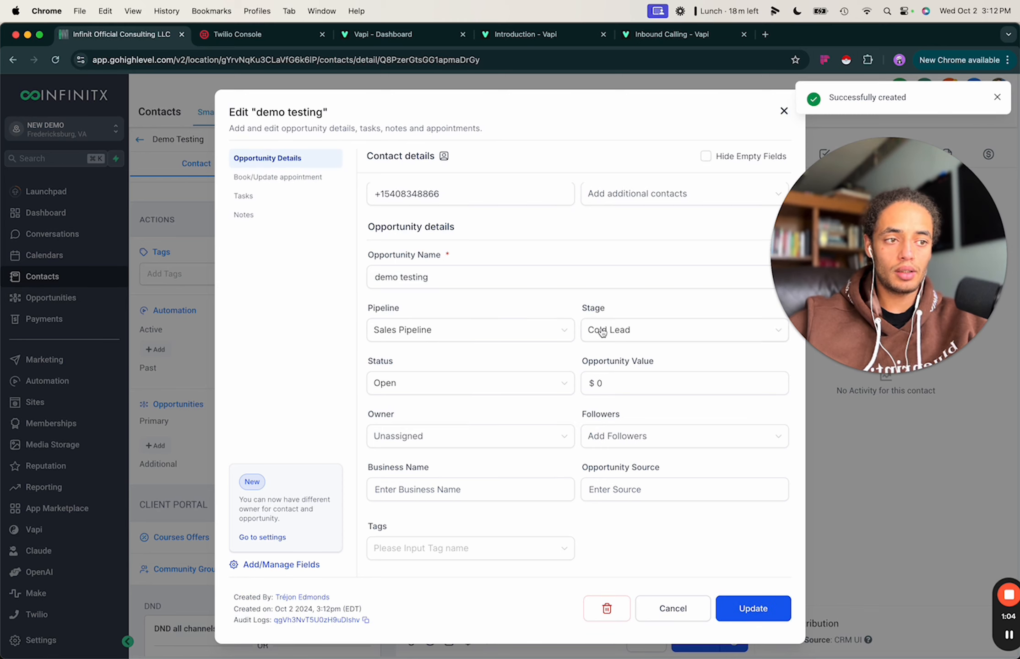
scroll(526, 315, up, 2)
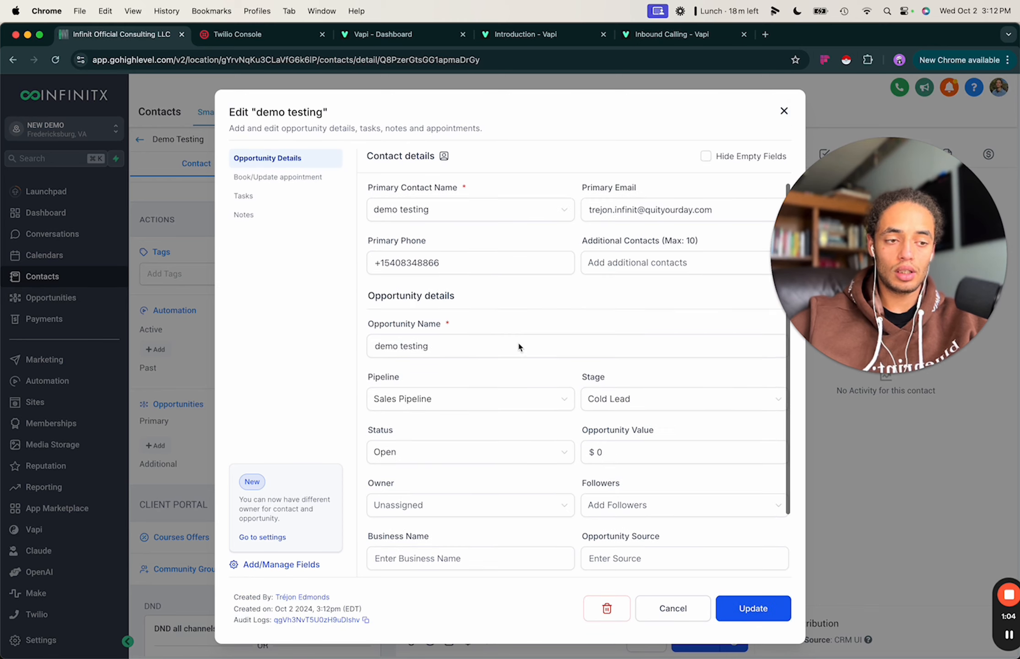
Drag the demo testing card from Cold Lead to First Message Sent, then Message Replied.
click(784, 112)
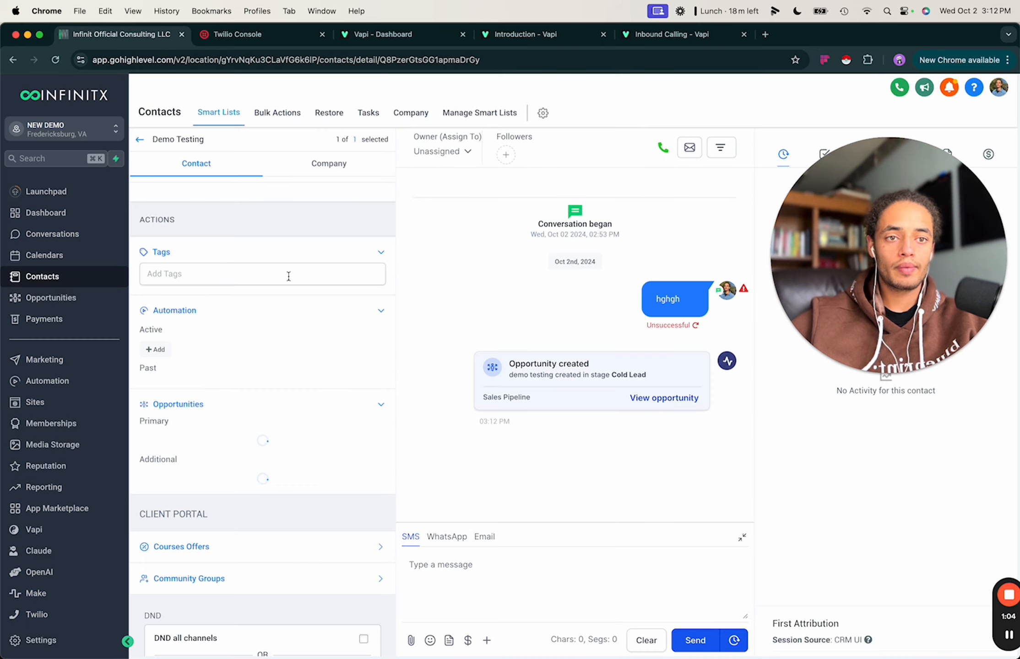
click(51, 298)
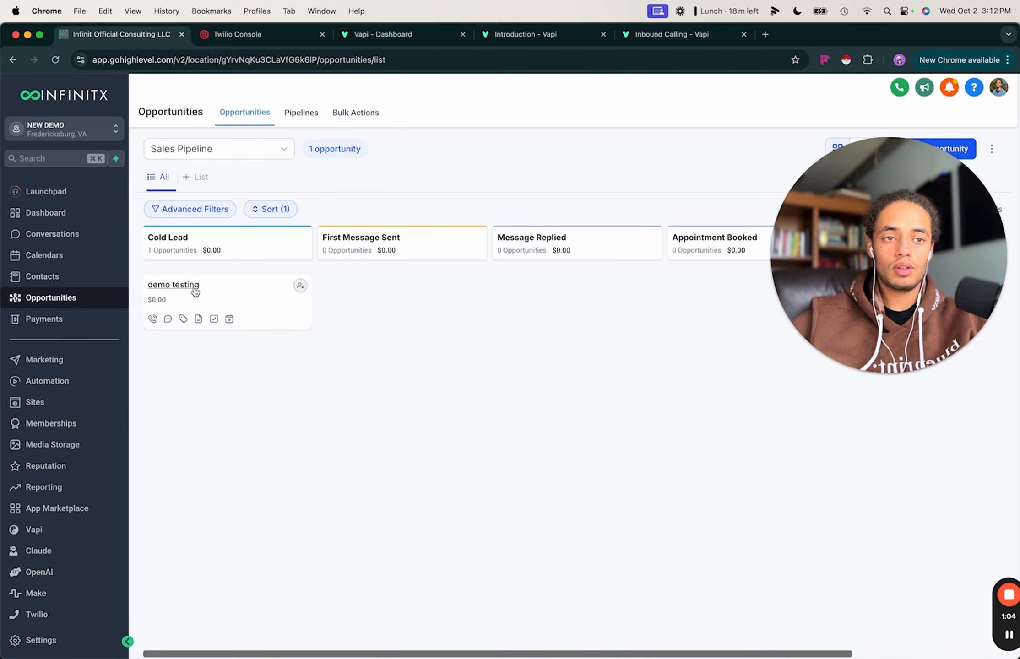
click(230, 298)
drag(231, 298, 598, 298)
drag(430, 295, 582, 280)
drag(797, 246, 671, 585)
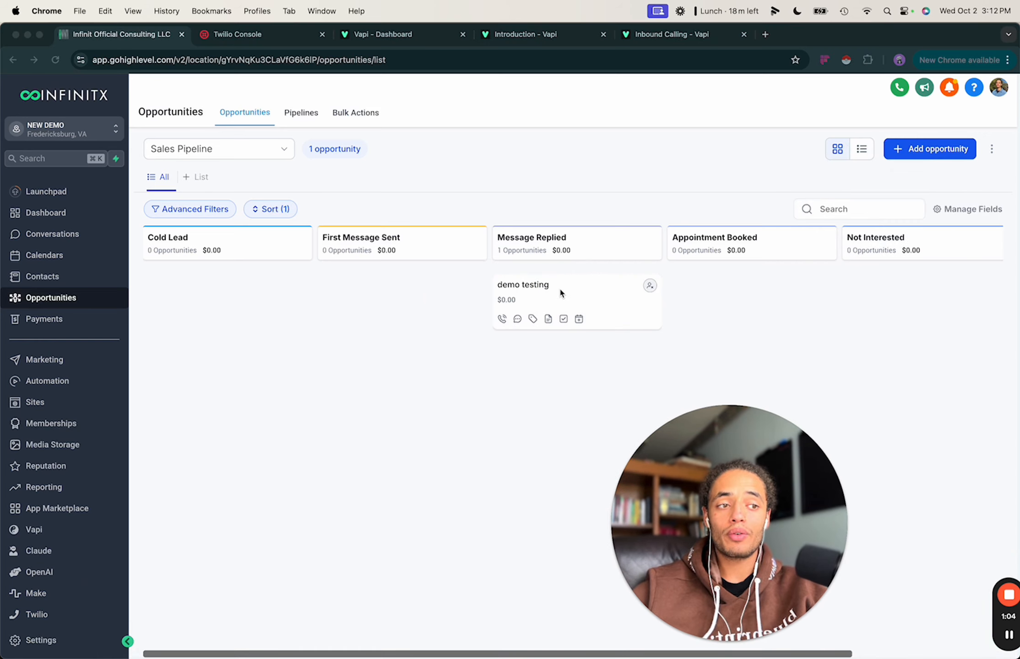
scroll(560, 293, right, 3)
scroll(538, 294, right, 5)
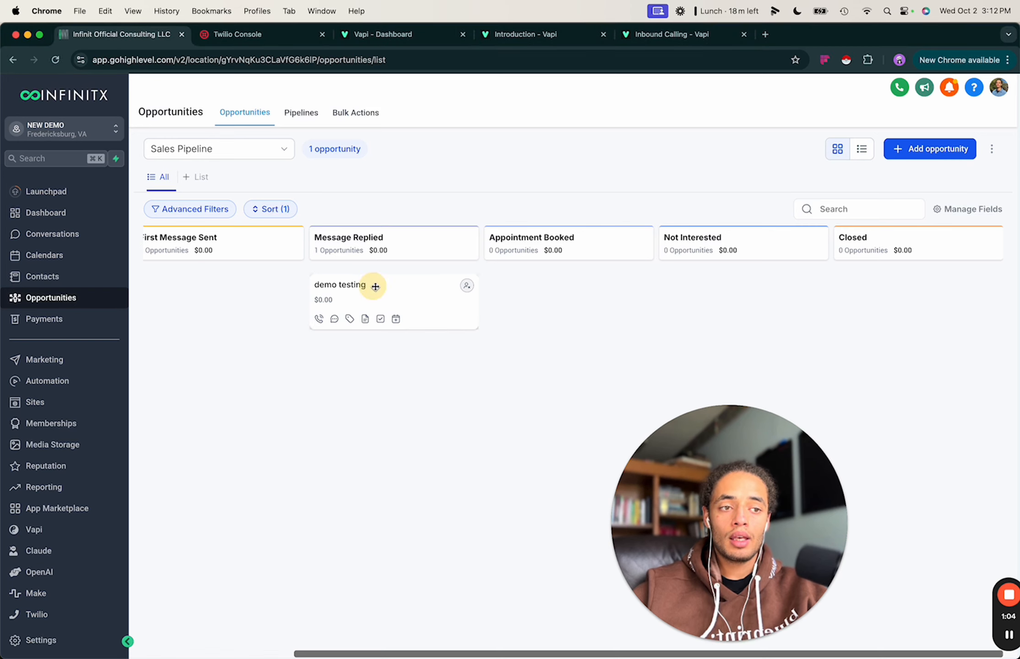
Drag the card on to Appointment Booked and Closed, then back to Appointment Booked.
drag(371, 287, 561, 281)
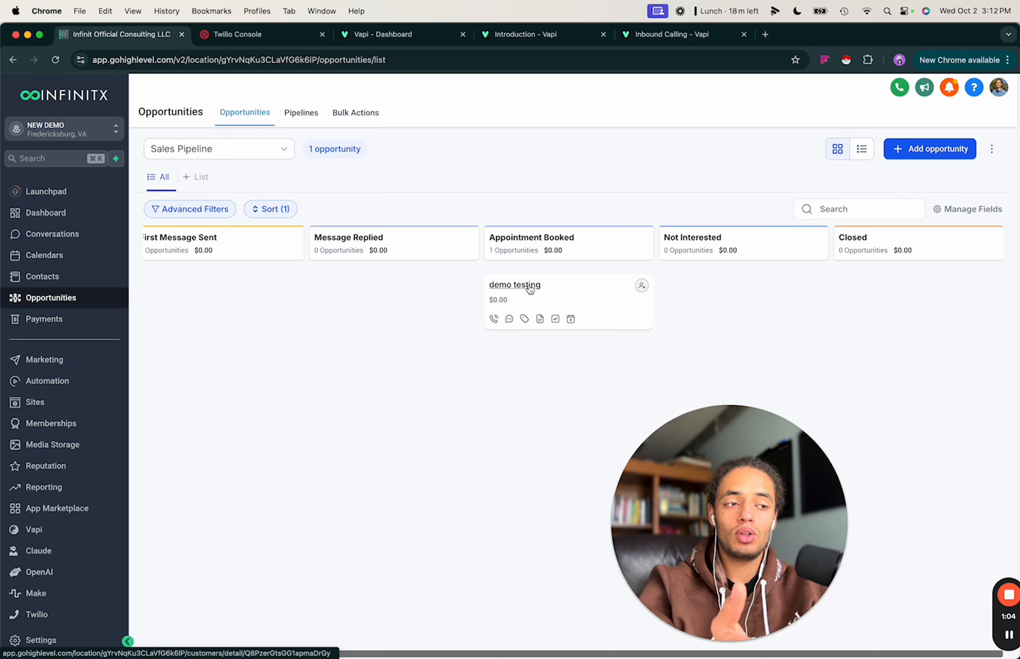
click(561, 290)
drag(562, 291, 918, 297)
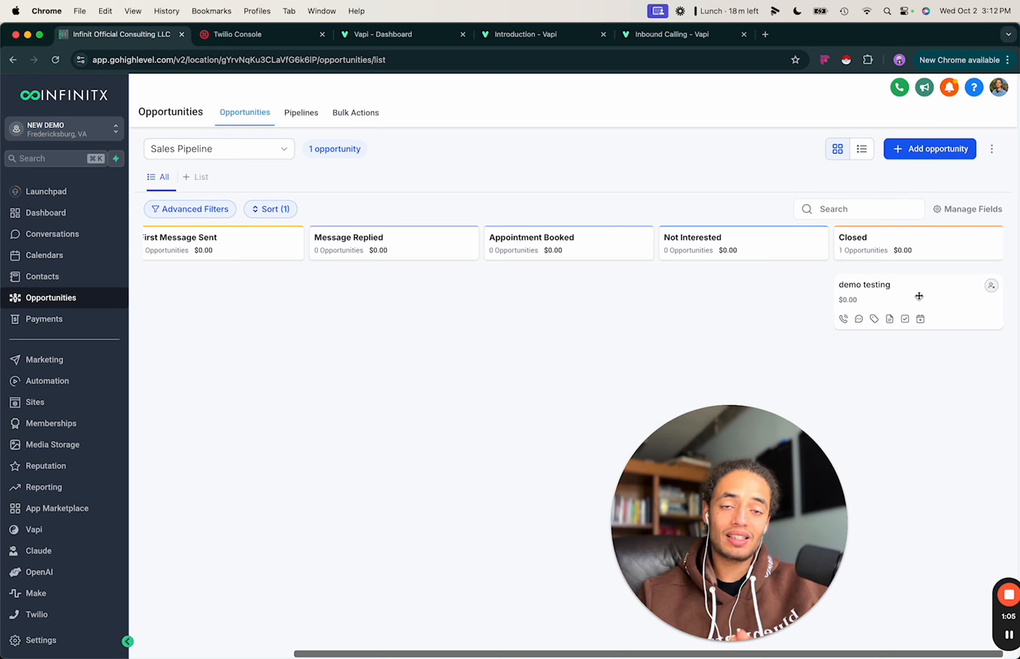
drag(900, 301, 518, 271)
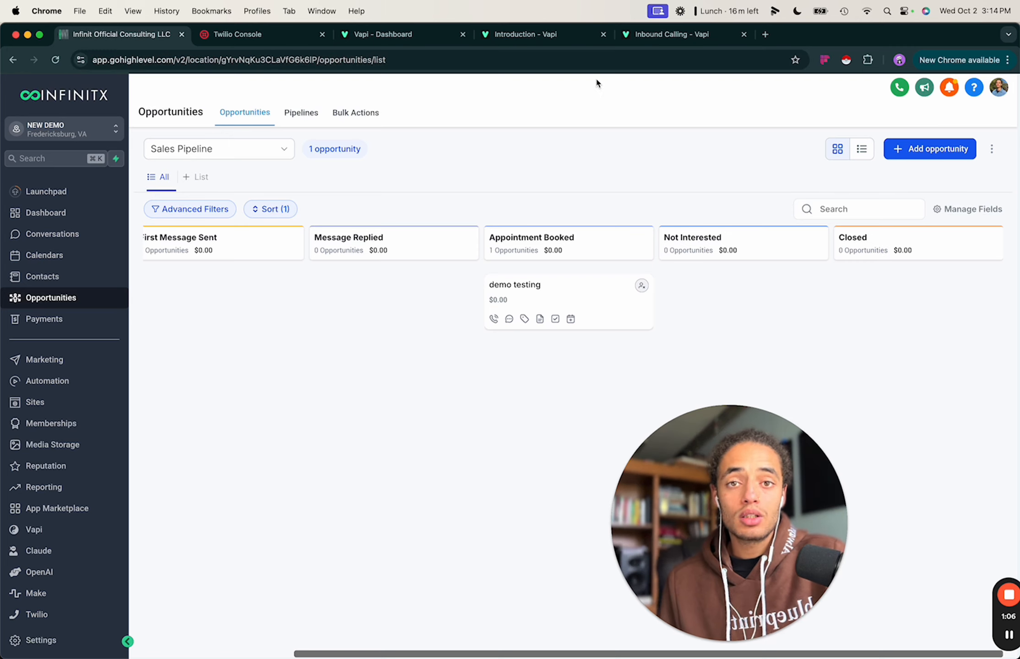
In Vapi, switch to the INFINITX organization and inspect the second phone number, then return to GoHighLevel.
click(426, 36)
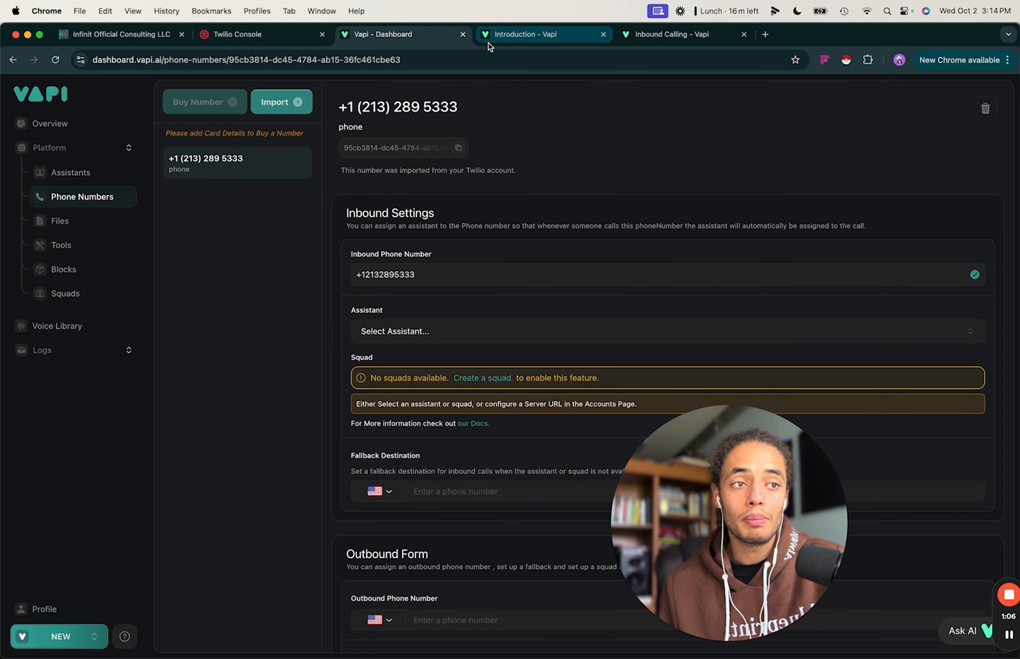
click(83, 637)
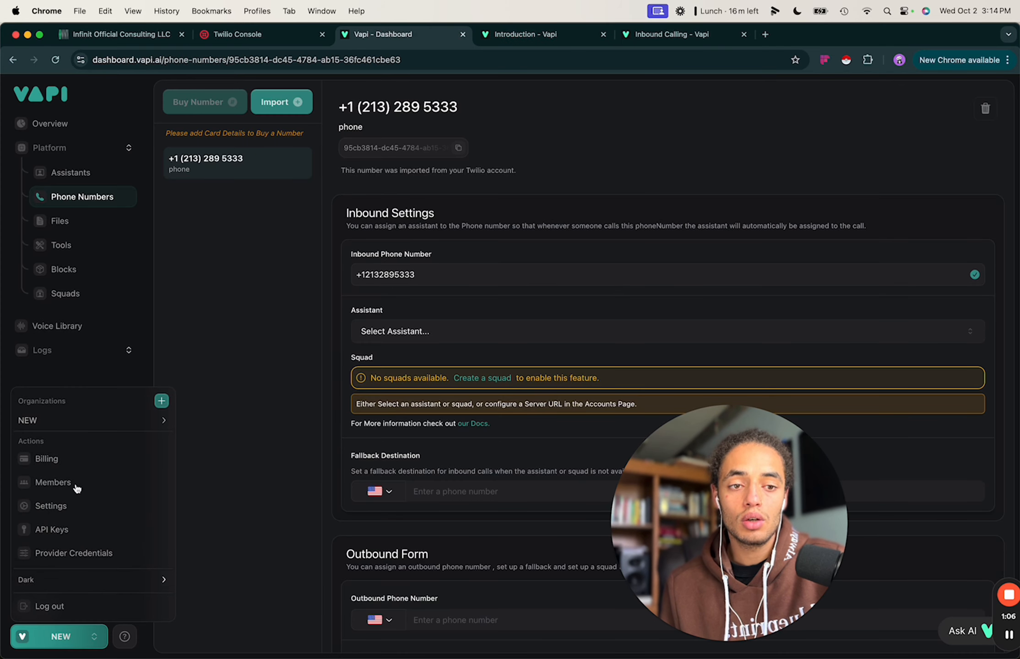
mouse_move(123, 422)
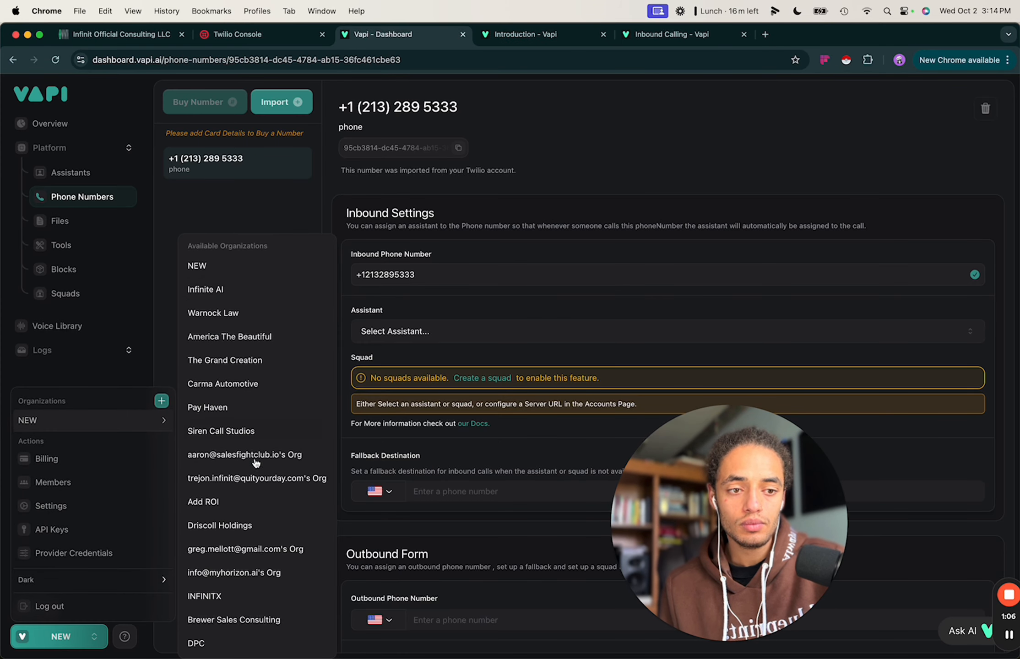
click(226, 596)
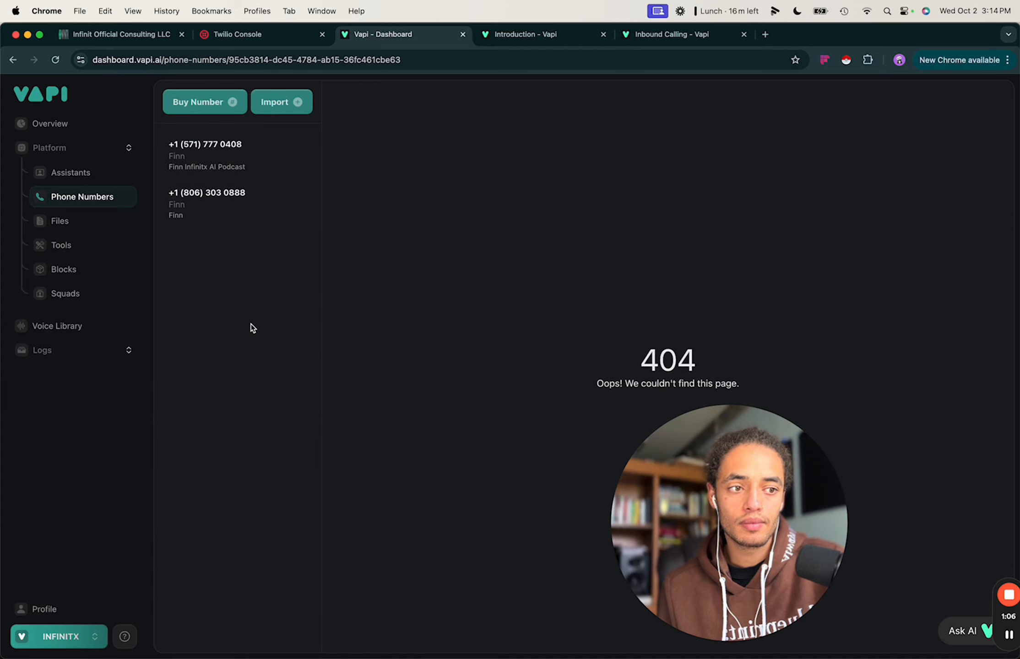
click(237, 208)
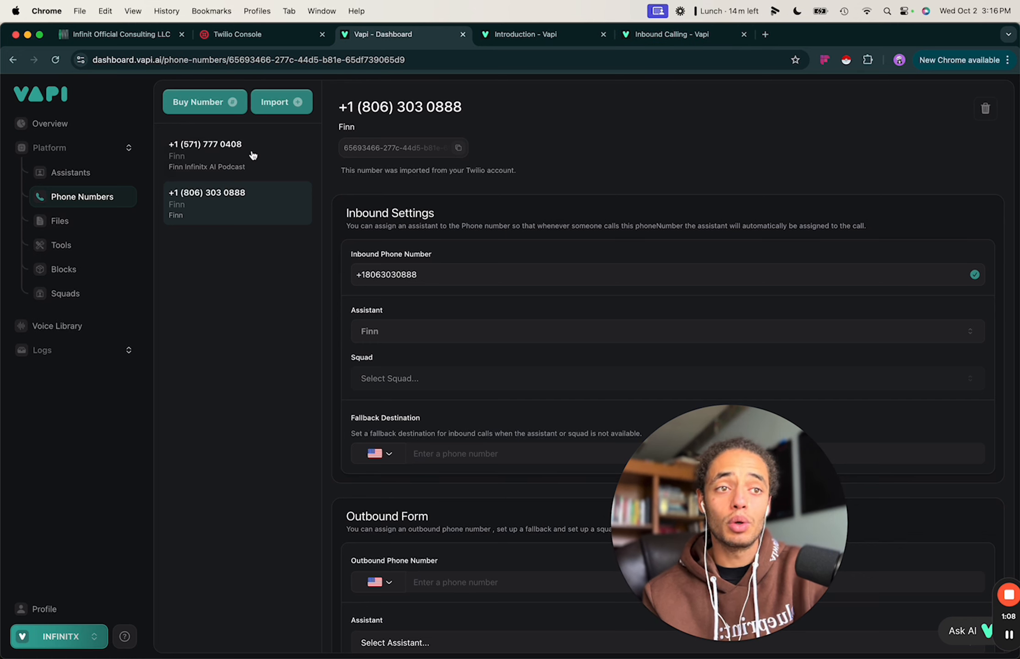
click(122, 34)
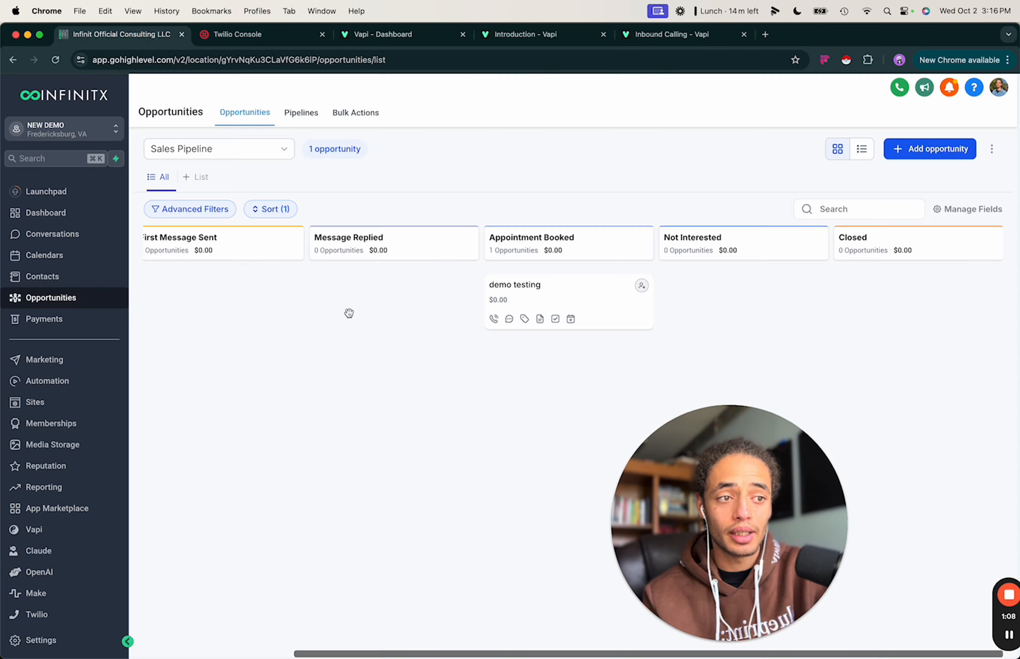